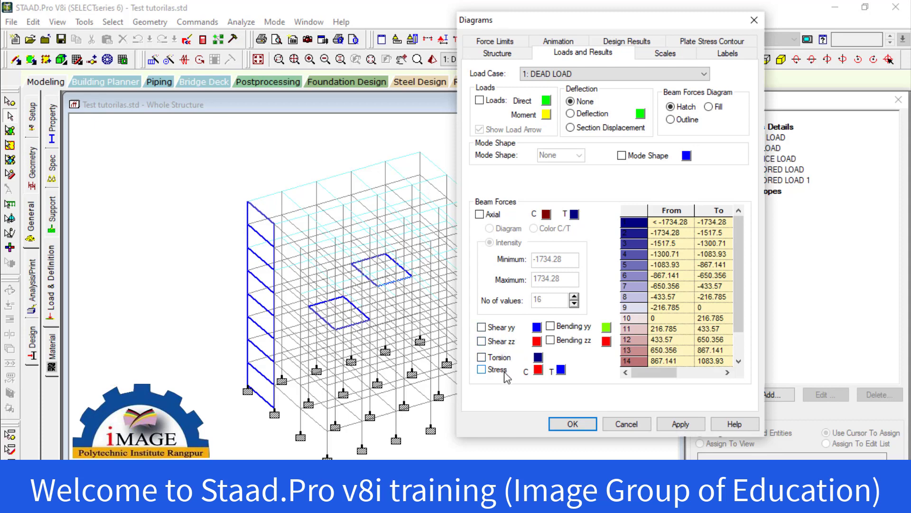
Step: Look through the load case choices and the beam force From/To ranges in the Diagrams settings, and close them without applying
left_click(647, 233)
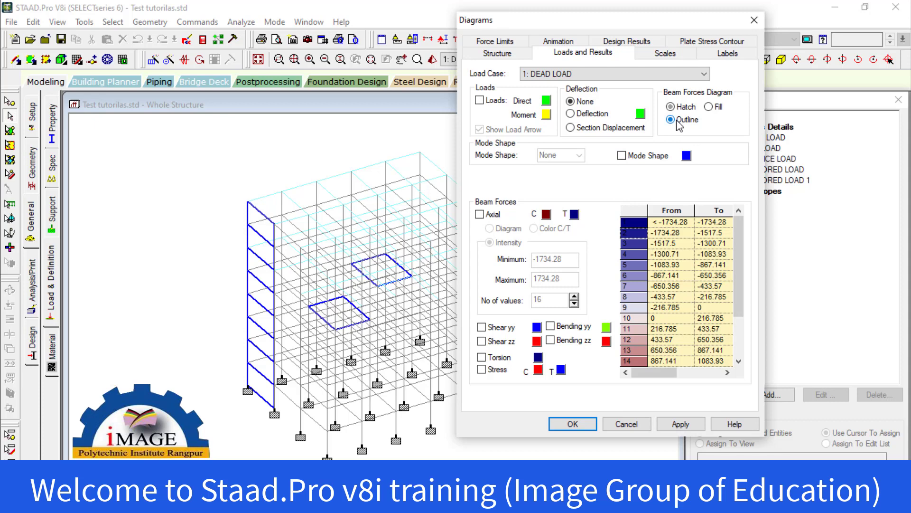
left_click(575, 74)
left_click(576, 90)
left_click(739, 362)
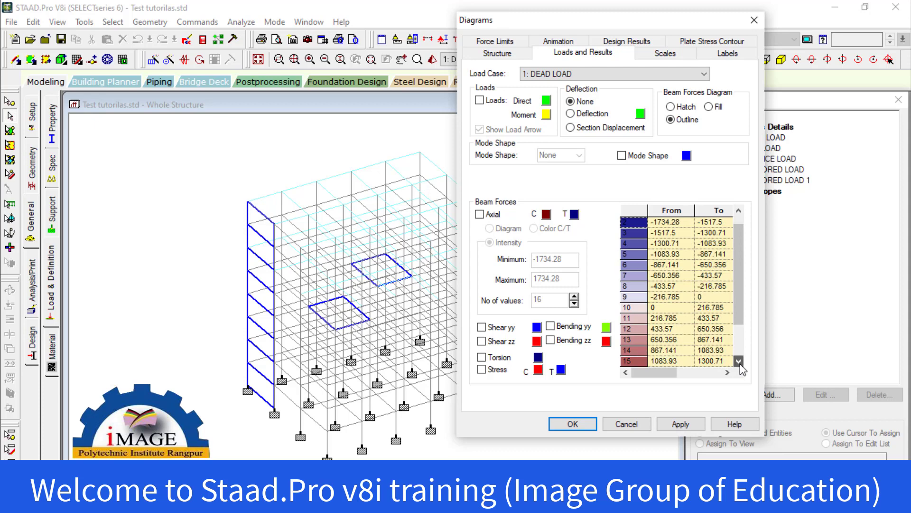
left_click(739, 361)
left_click(728, 373)
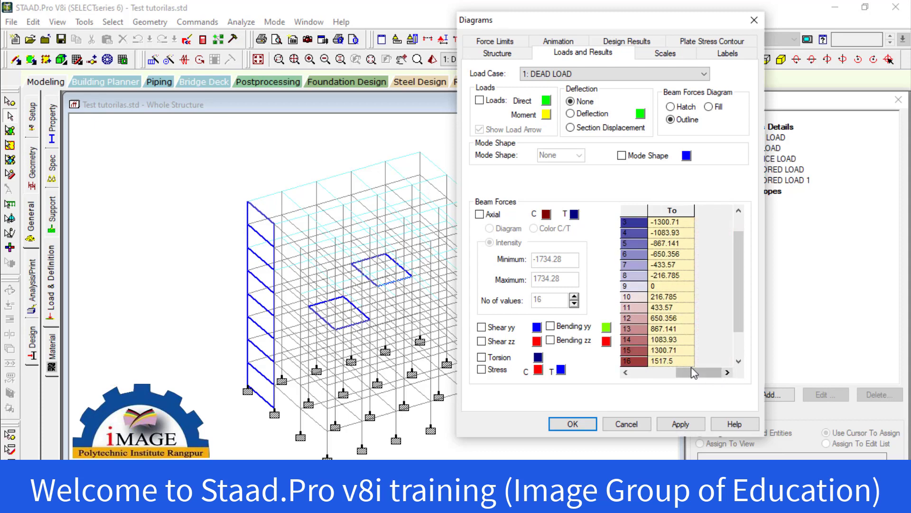
left_click_drag(677, 375, 646, 376)
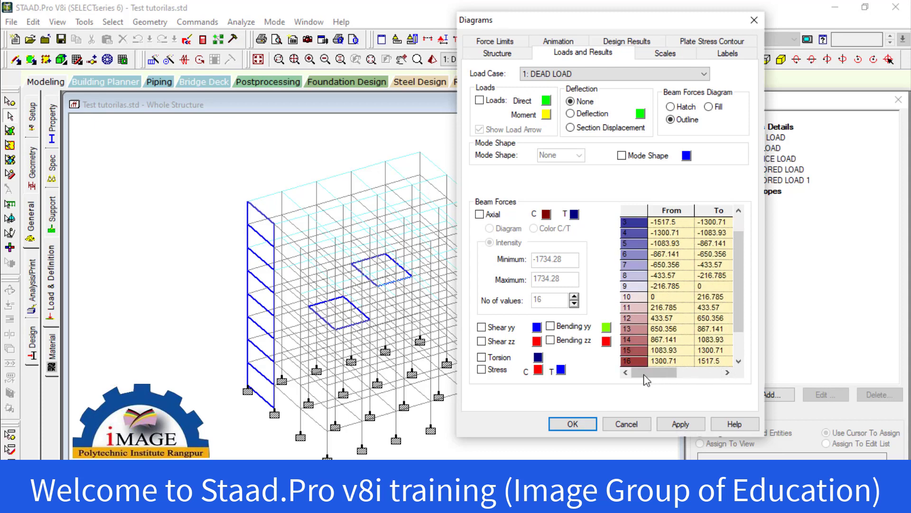
left_click(662, 224)
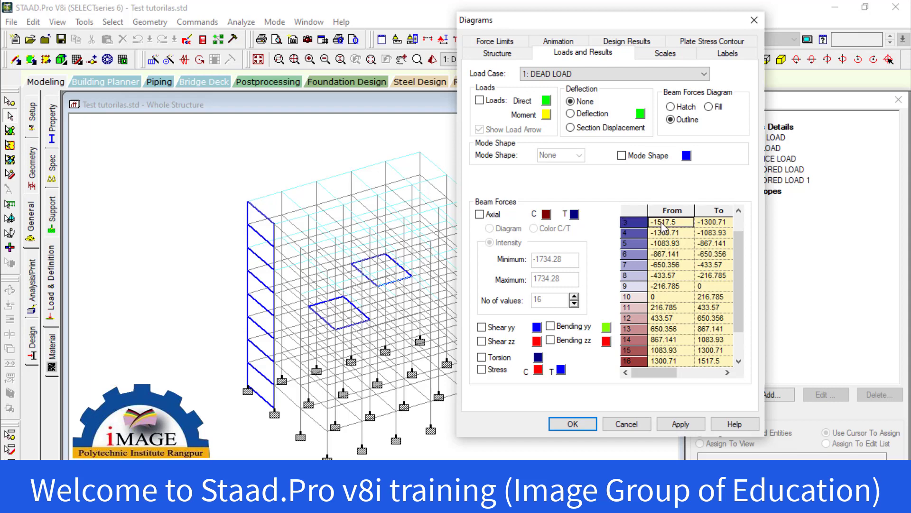
left_click(708, 224)
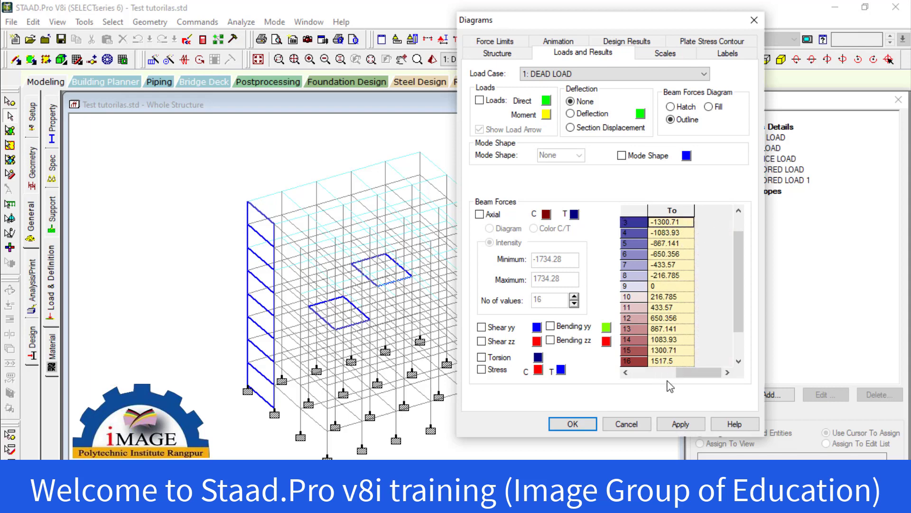
left_click_drag(685, 379, 620, 384)
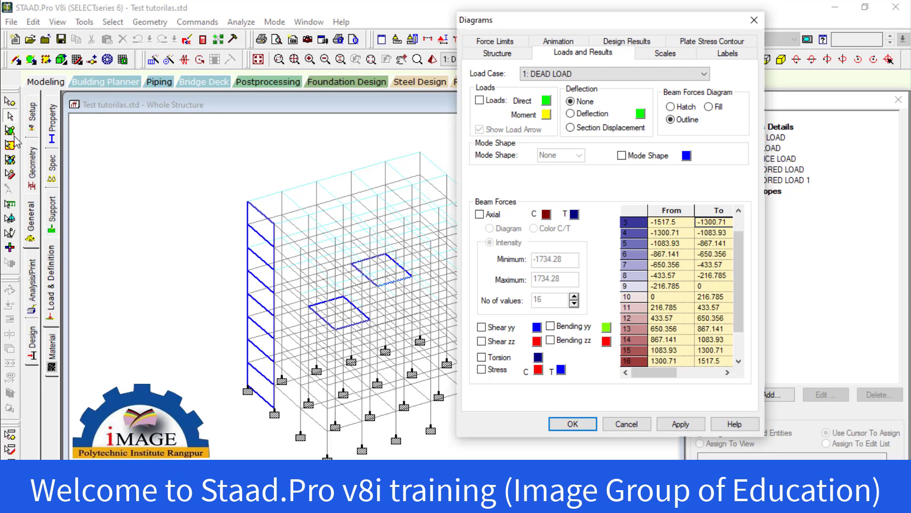
left_click(754, 20)
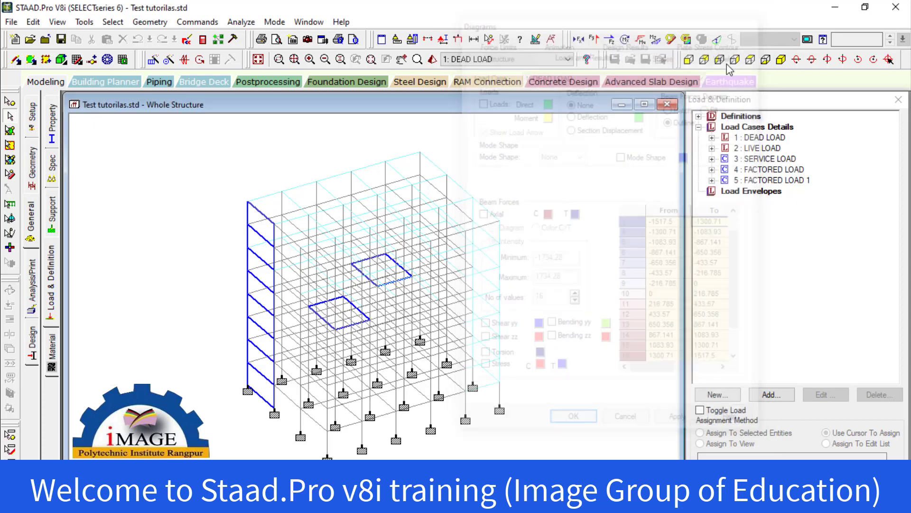
Step: Select the rectangular panel on the upper floor, towards the rear corner of the structure
left_click(10, 130)
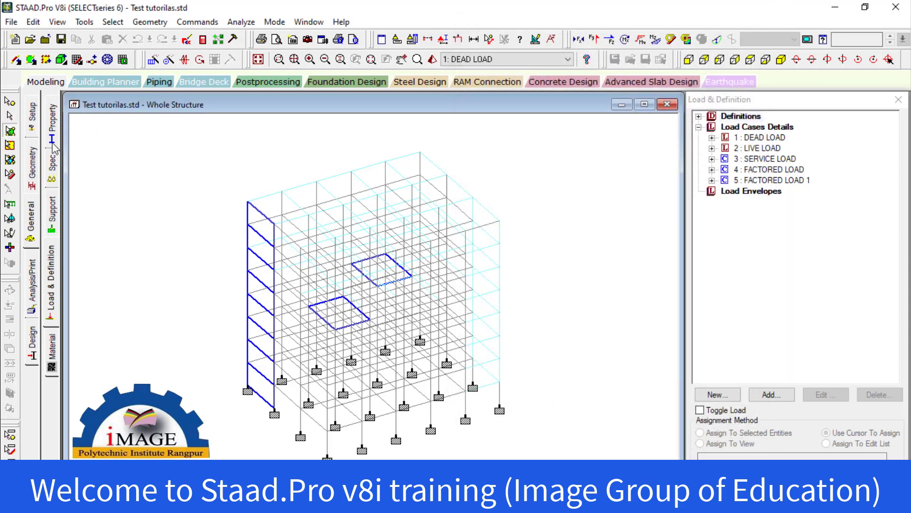
left_click(445, 224)
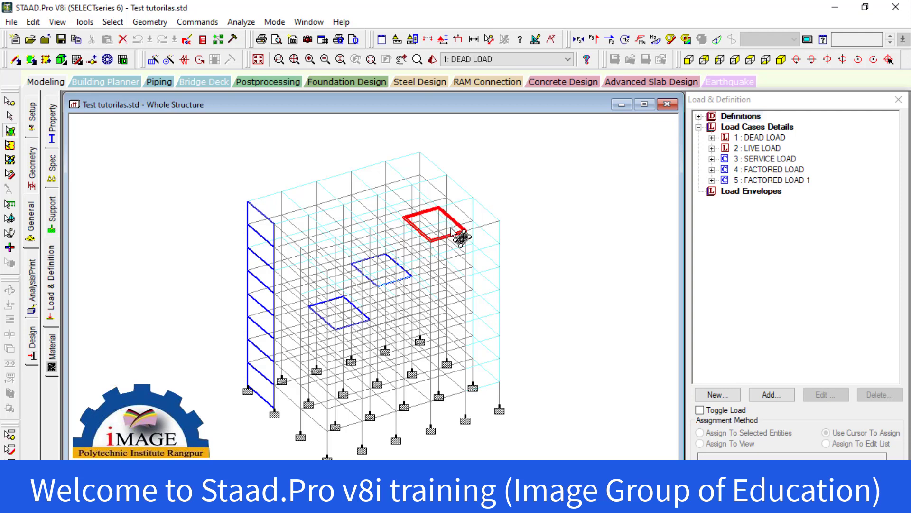
scroll(448, 228, "up", 2)
scroll(447, 228, "up", 1)
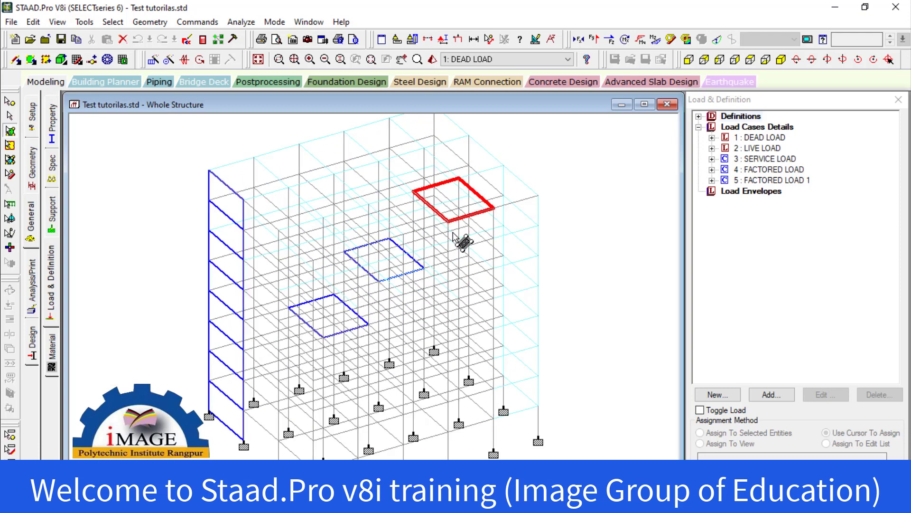
left_click(441, 243)
Step: Display the loads of load case 1: DEAD LOAD with load arrows, using the Fill style for beam force diagrams
left_click(536, 40)
left_click(429, 85)
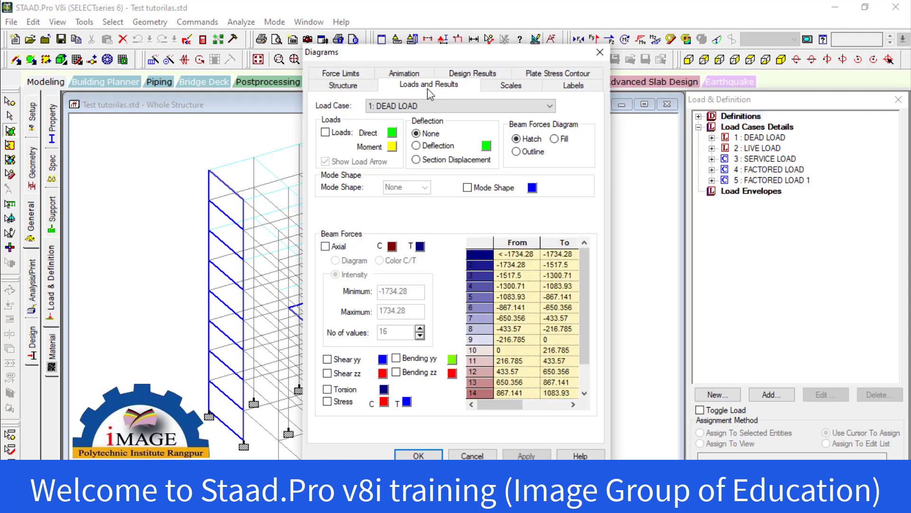
left_click(437, 108)
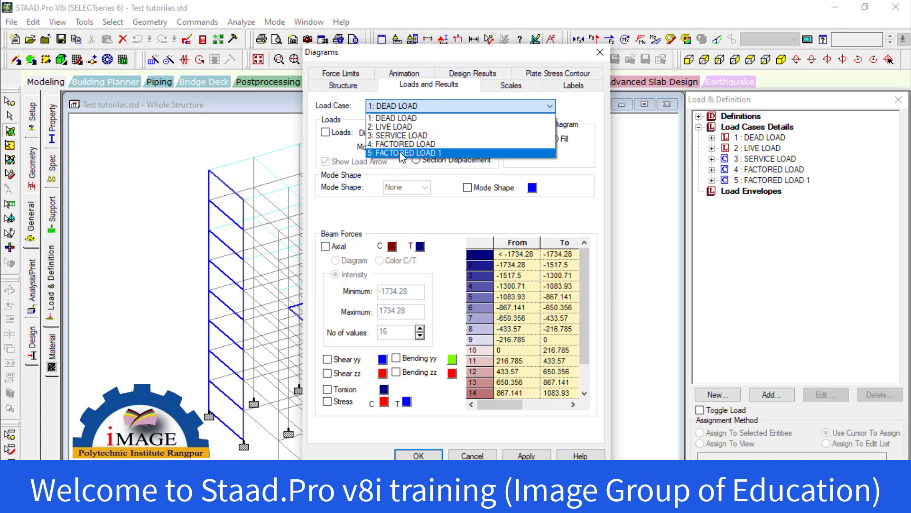
left_click(324, 158)
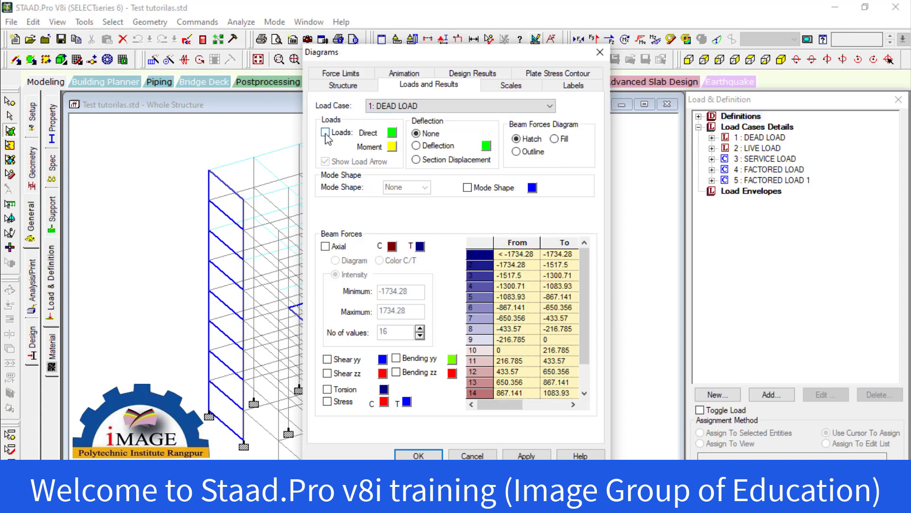
left_click(325, 133)
left_click(326, 133)
left_click(325, 132)
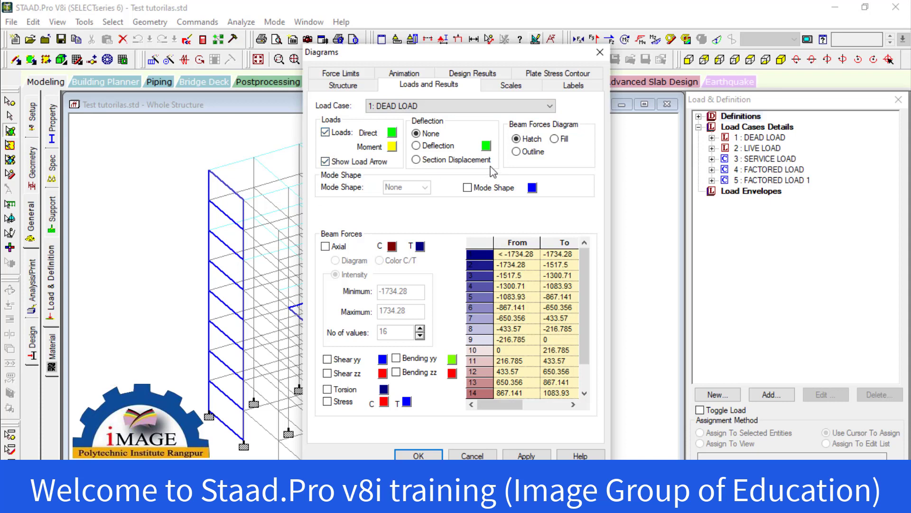
left_click(554, 139)
left_click_drag(475, 52, 611, 8)
left_click(669, 412)
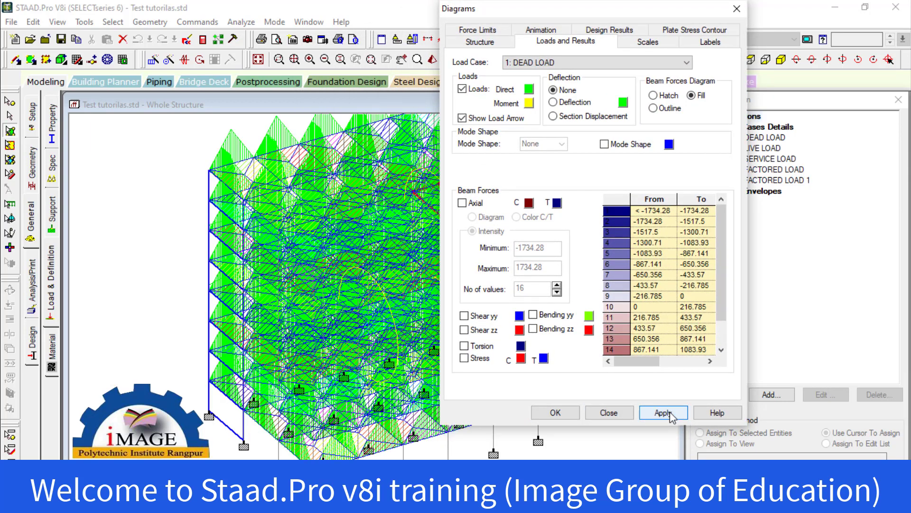
Step: Try the Section Displacement diagram for the dead load case and return the deflection option to None
left_click_drag(574, 12, 696, 13)
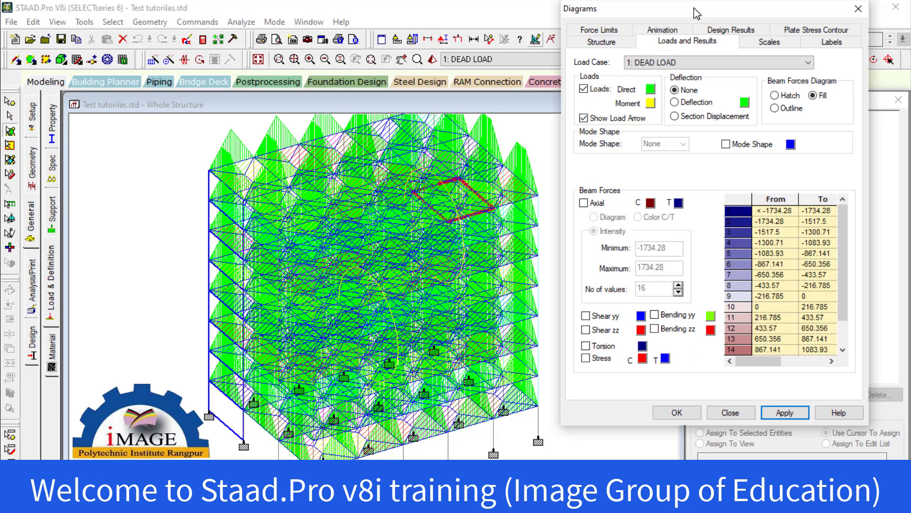
left_click(674, 117)
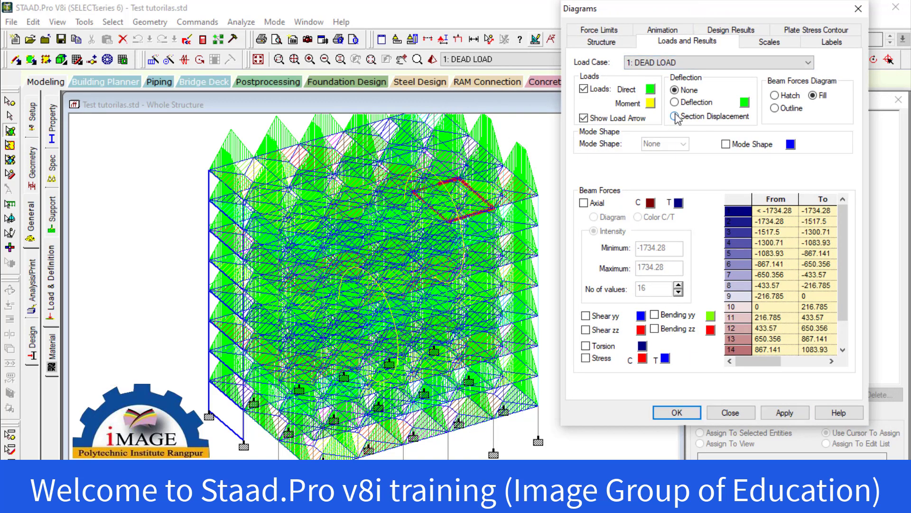
left_click(770, 414)
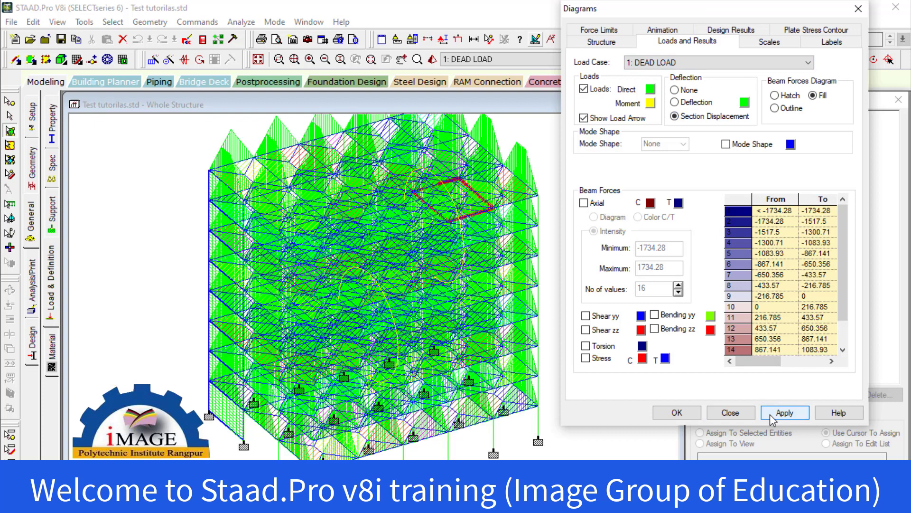
left_click(680, 118)
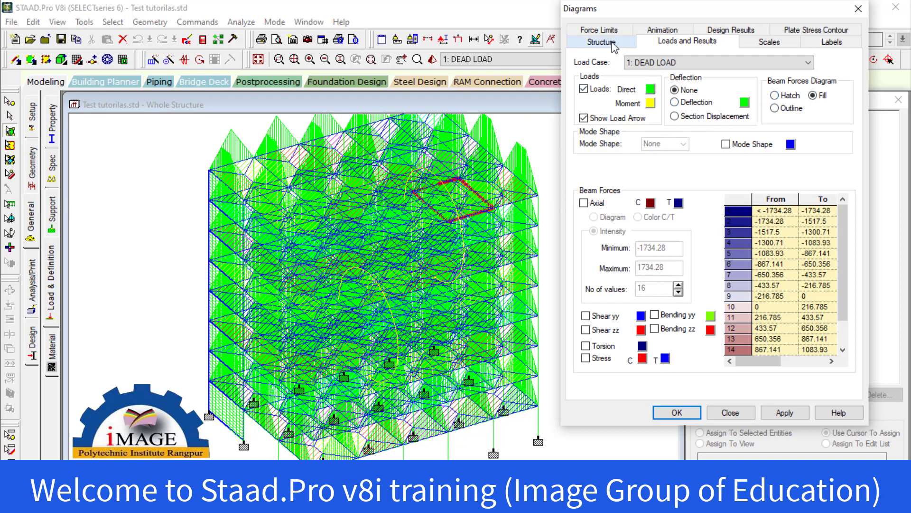
Step: Apply a Deflection animation to the structure for the dead load case and accept the diagram settings
left_click(662, 30)
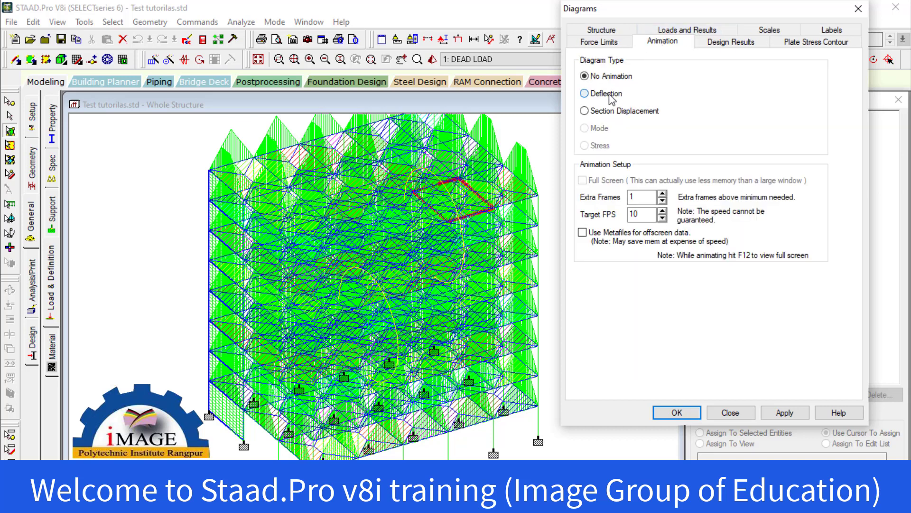
left_click(779, 413)
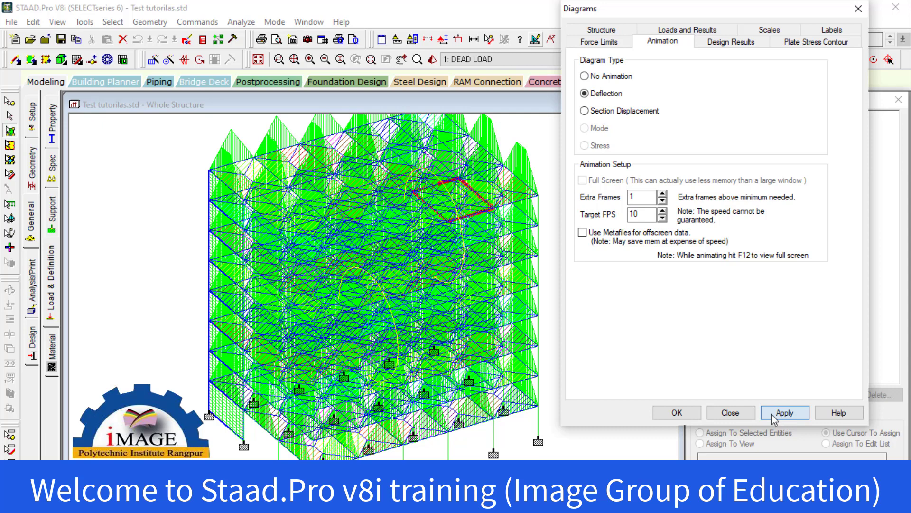
left_click(694, 417)
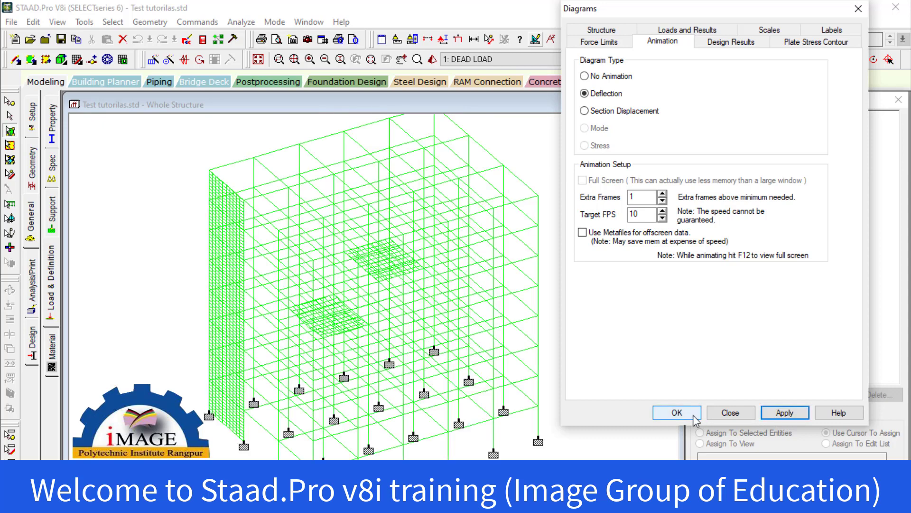
left_click(694, 416)
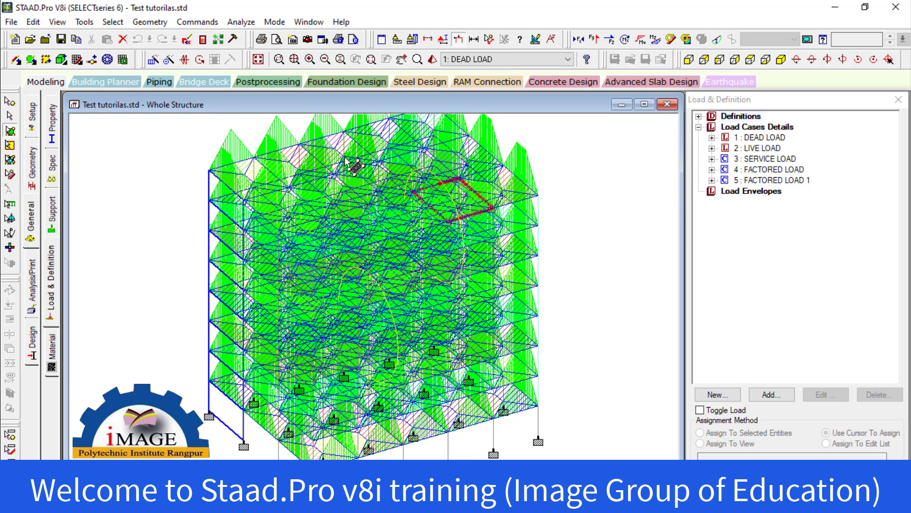
Step: Open the display options for the structure view
left_click(58, 21)
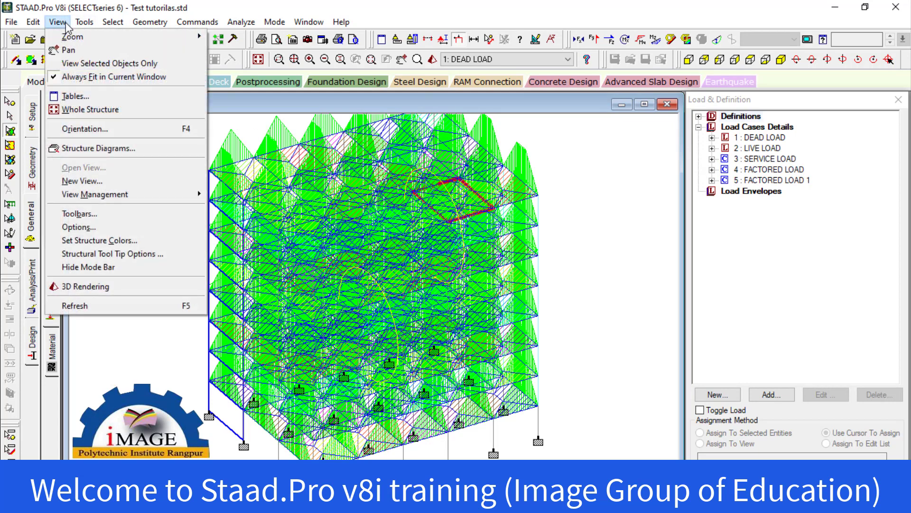
left_click(89, 228)
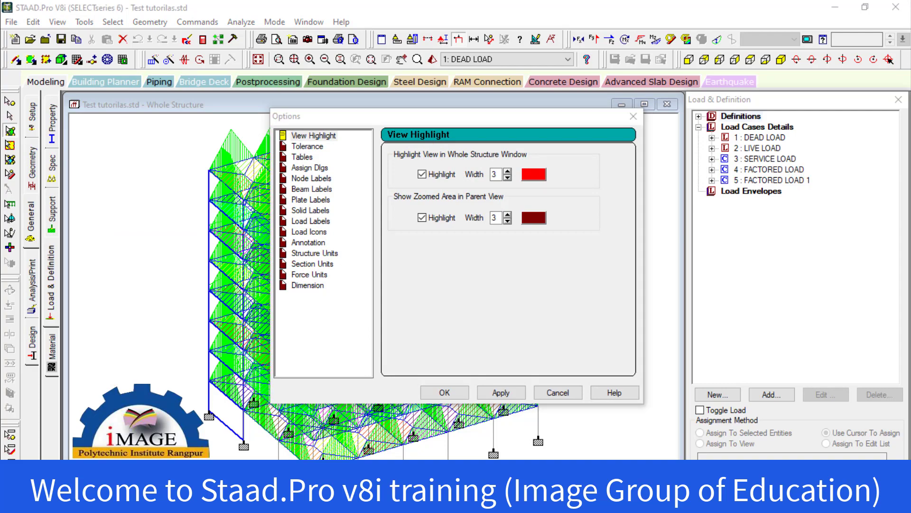
Step: Switch to the Word notes and copy the "Load Combination way 2 type:" heading with its three load formulas onto a new page
key("alt+Tab")
scroll(550, 255, "up", 5)
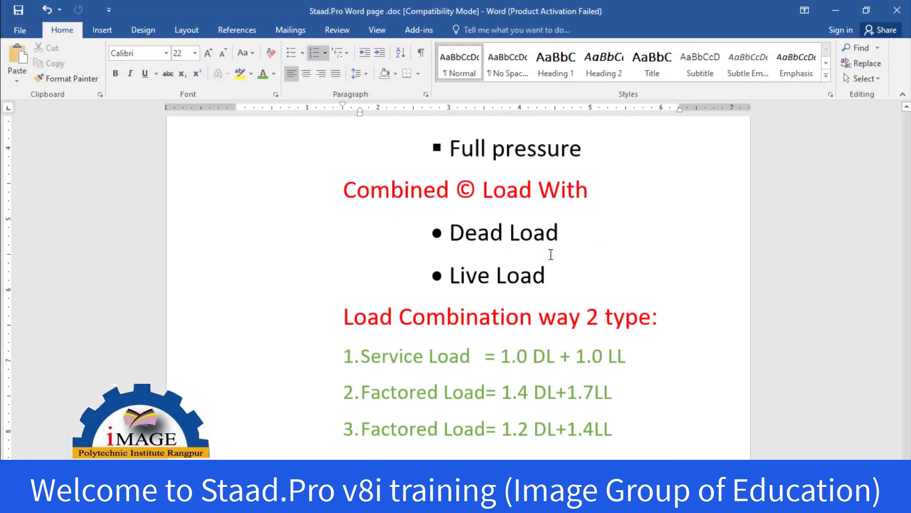
scroll(550, 251, "down", 3)
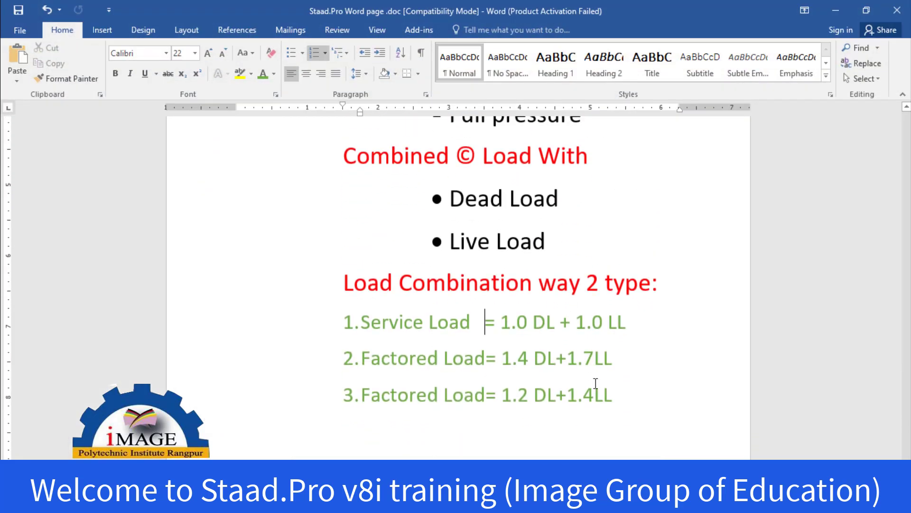
left_click_drag(618, 401, 370, 278)
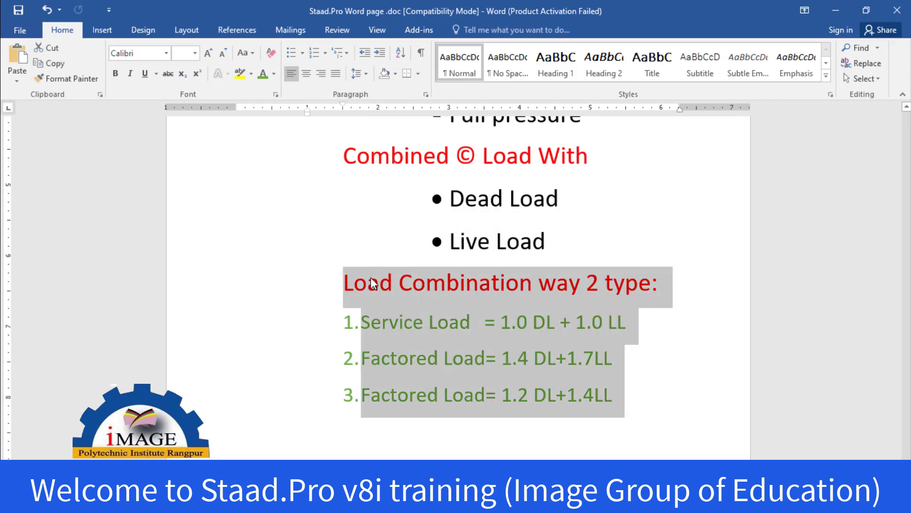
scroll(464, 356, "down", 2)
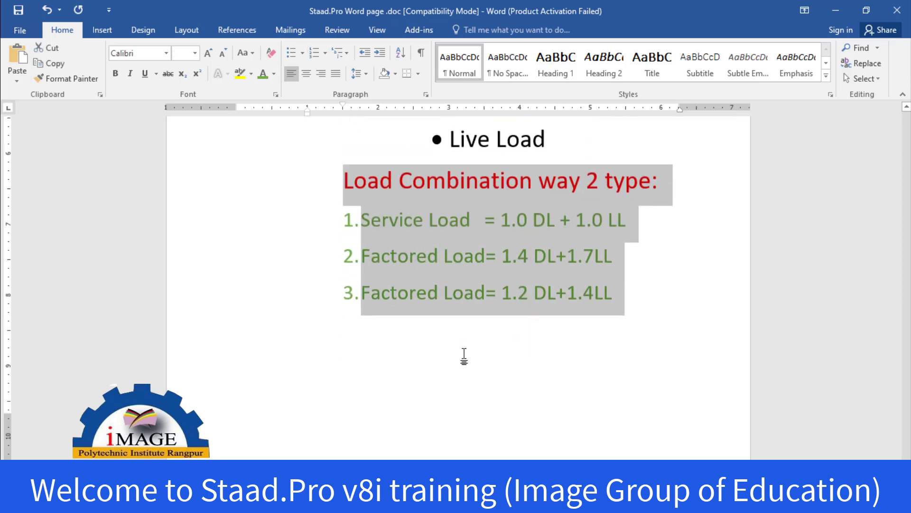
left_click(464, 356)
key("ctrl+Return")
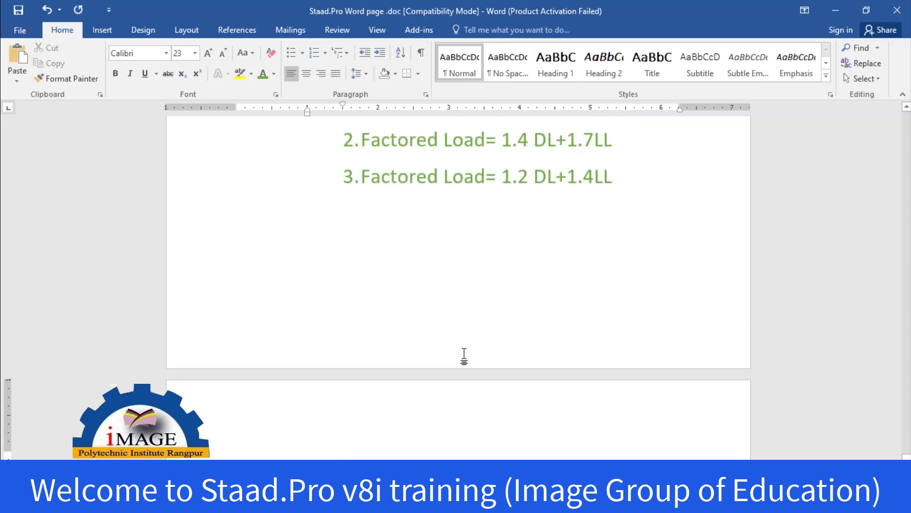
type("Load Combination way 2 type: 4.Service Load   = 1.0 DL + 1.0 LL 5.Factored Load= 1.4 DL+1.7LL 6.Factored Load= 1.2 DL+1.4LL")
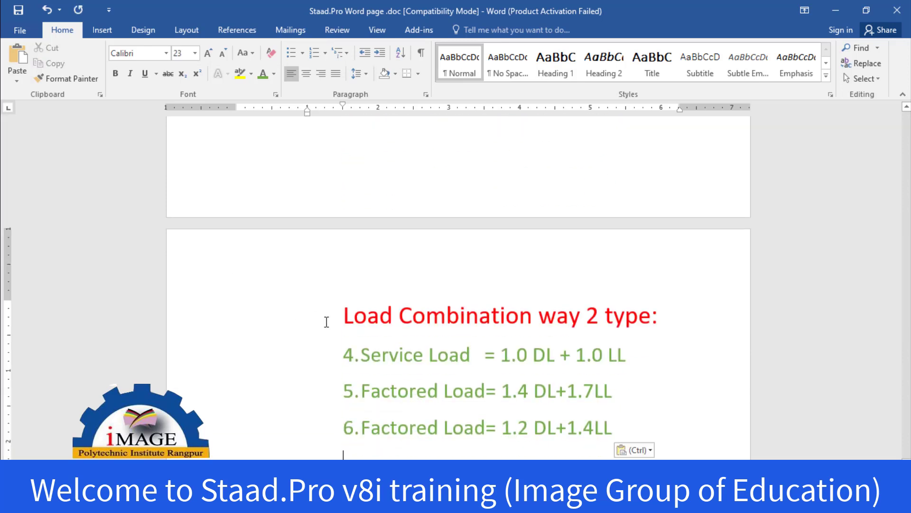
Step: Select the "Staad.Pro v8i Tutorial" title and the "Lecture no. 12" line in the earlier Word notes
scroll(327, 322, "up", 15)
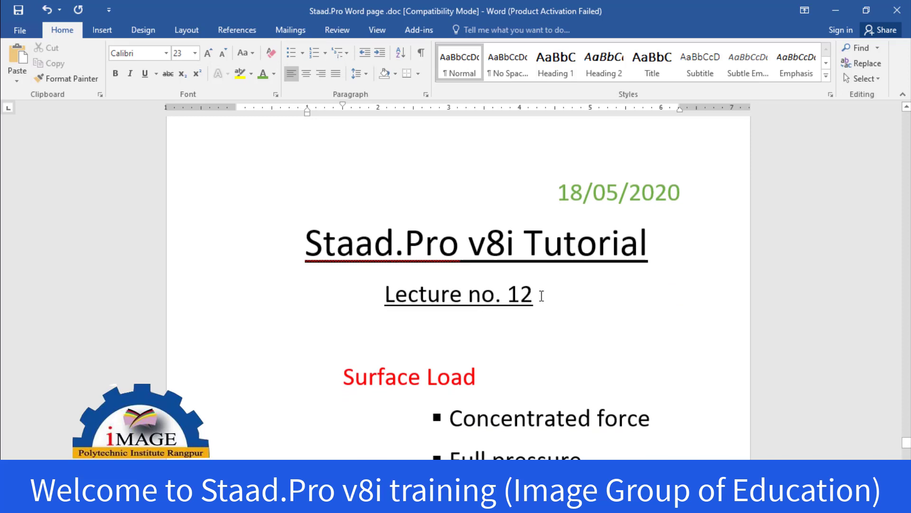
left_click_drag(541, 295, 323, 249)
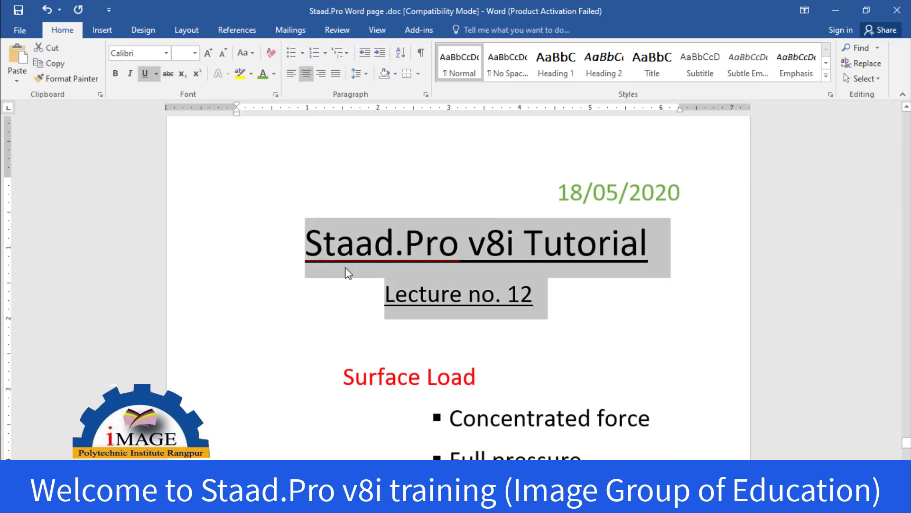
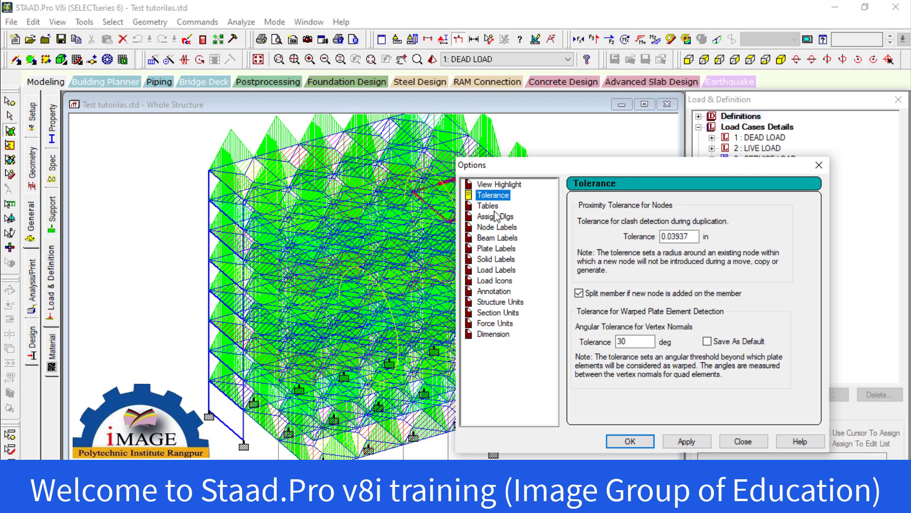
Step: Bring up the Assign Dlgs options page in STAAD.Pro and add an indented "Assign Dlgs" line under "View Menu>Option" in the Word notes
key("Down")
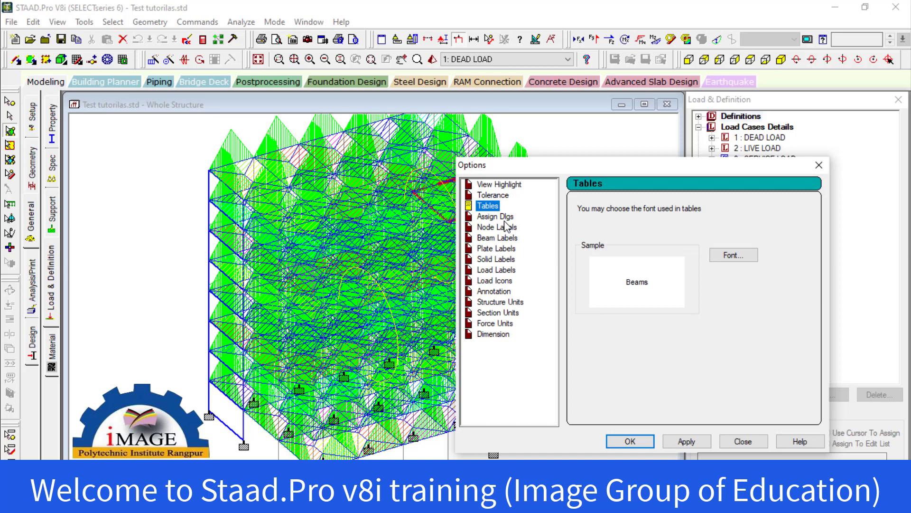
key("Down")
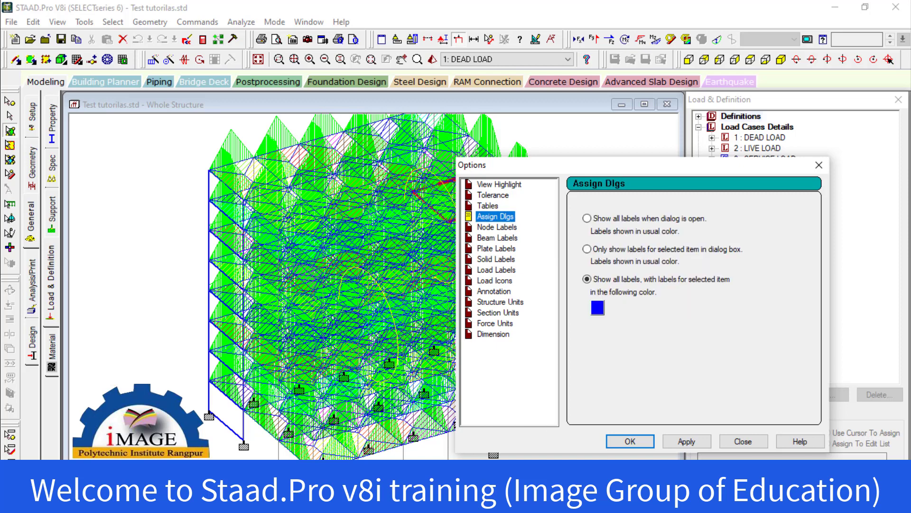
mouse_move(573, 502)
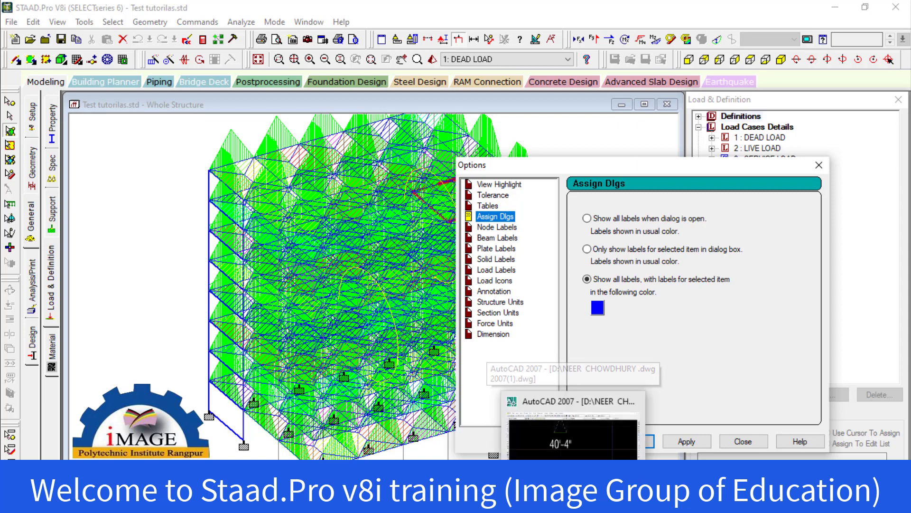
mouse_move(540, 502)
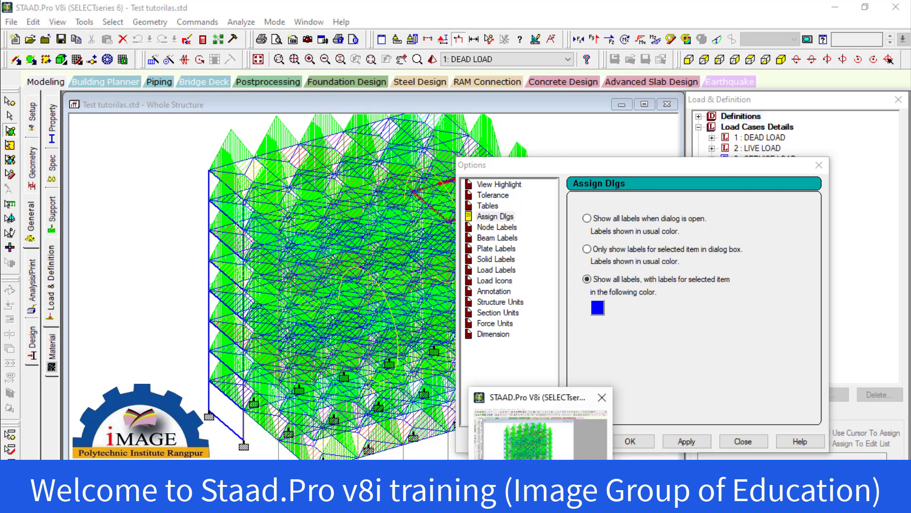
left_click(512, 502)
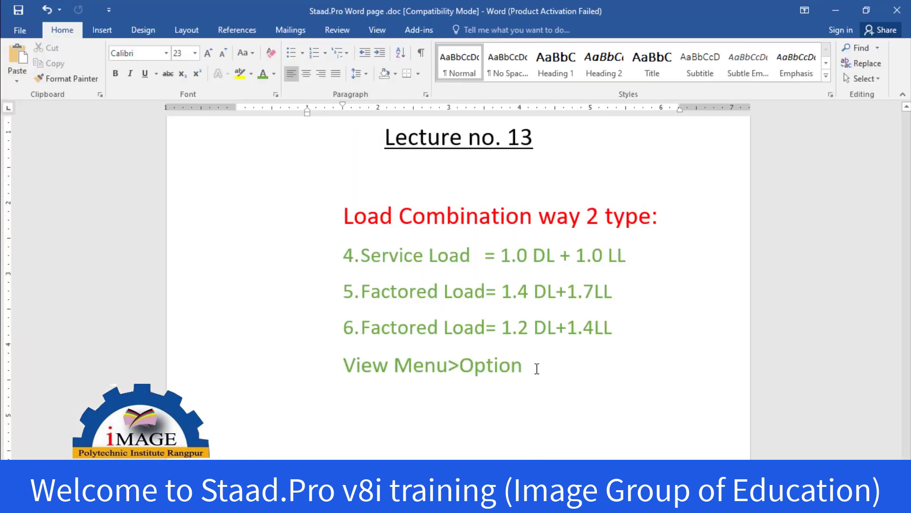
key("Return")
key("Return")
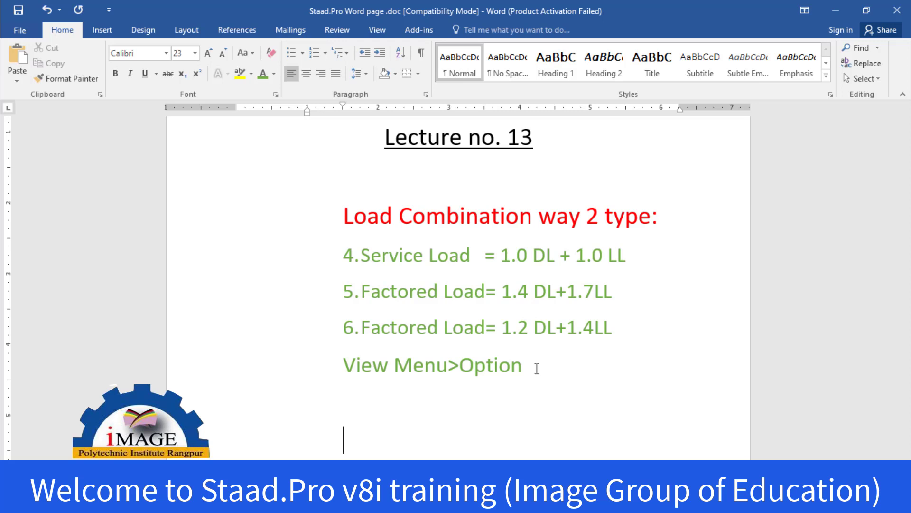
key("BackSpace")
key("Tab")
type("Assign")
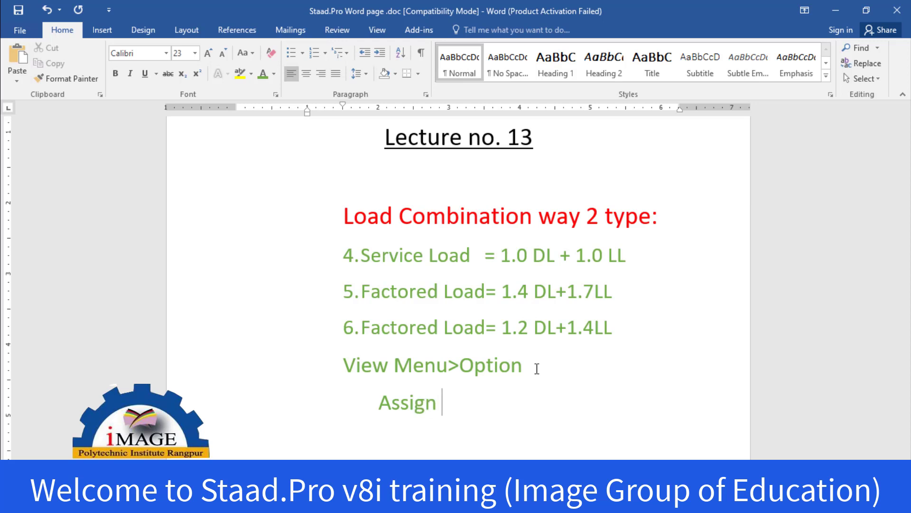
type(" Dlgs")
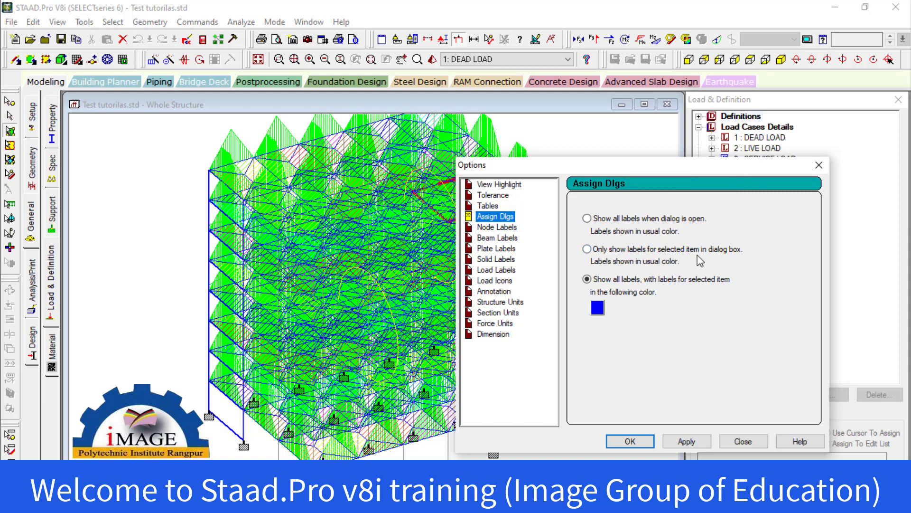
Step: Try "Only show labels for selected item in dialog box" for Assign Dlgs, and return to "Show all labels, with labels for selected item"
left_click(587, 250)
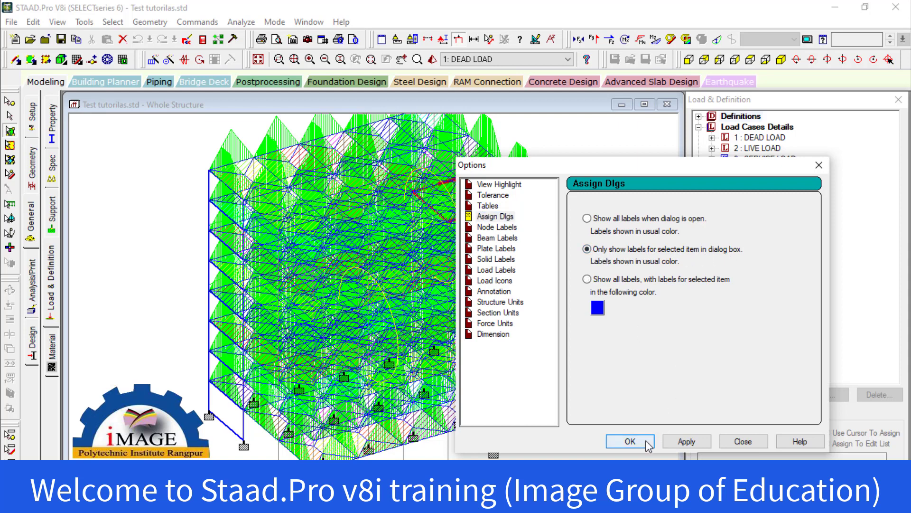
left_click(688, 442)
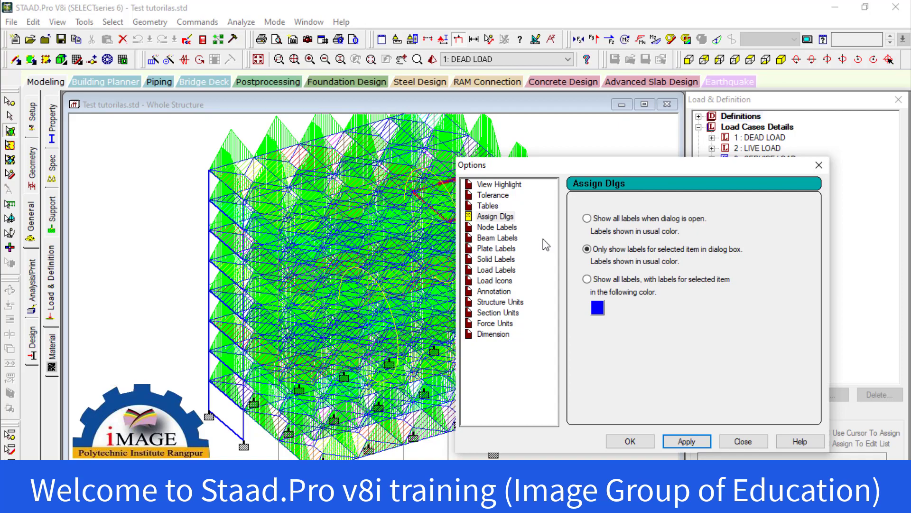
left_click(587, 280)
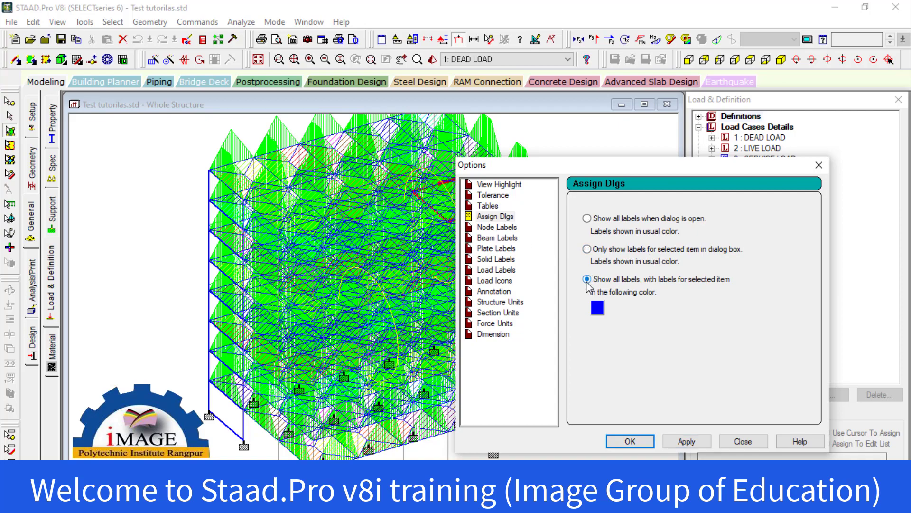
left_click(630, 441)
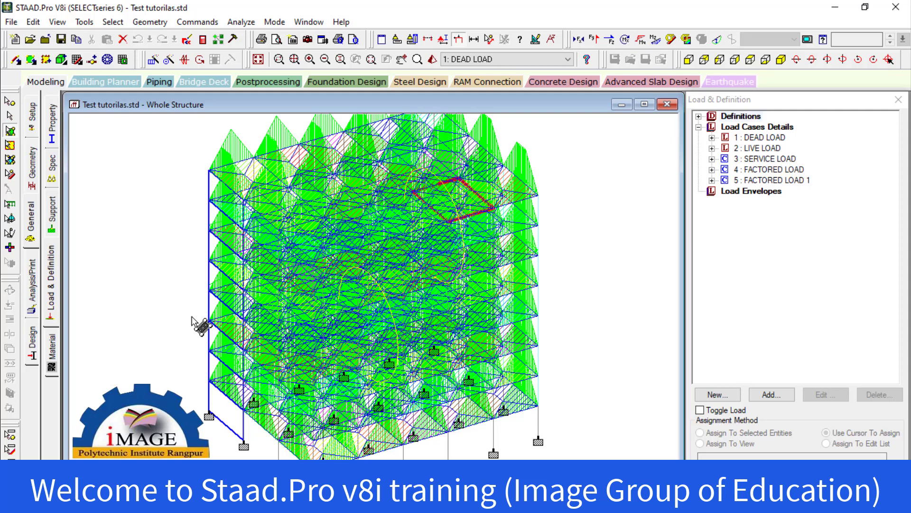
Step: Expand the dead load case and view its SELFWEIGHT Y -1, FY -10 and FY -10 MX 10 load items on the structure
left_click(164, 168)
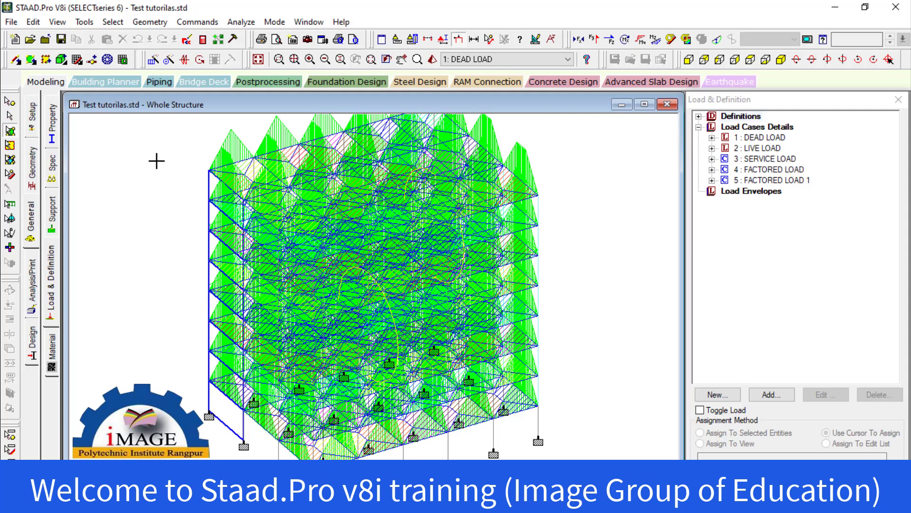
left_click(712, 138)
left_click(771, 149)
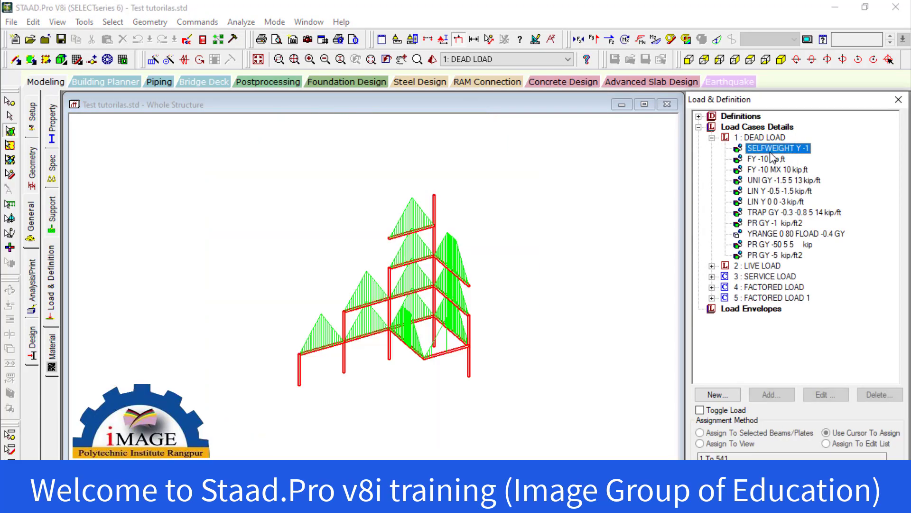
left_click(765, 159)
left_click(774, 170)
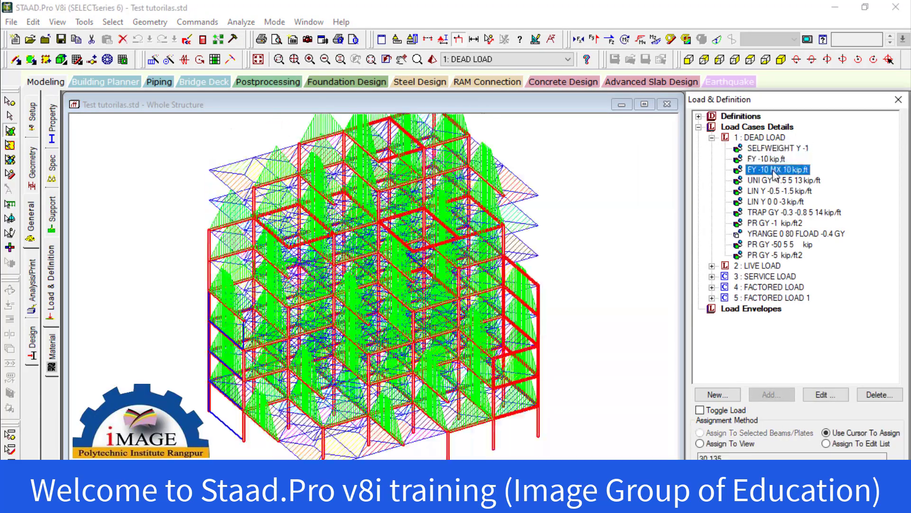
left_click(762, 160)
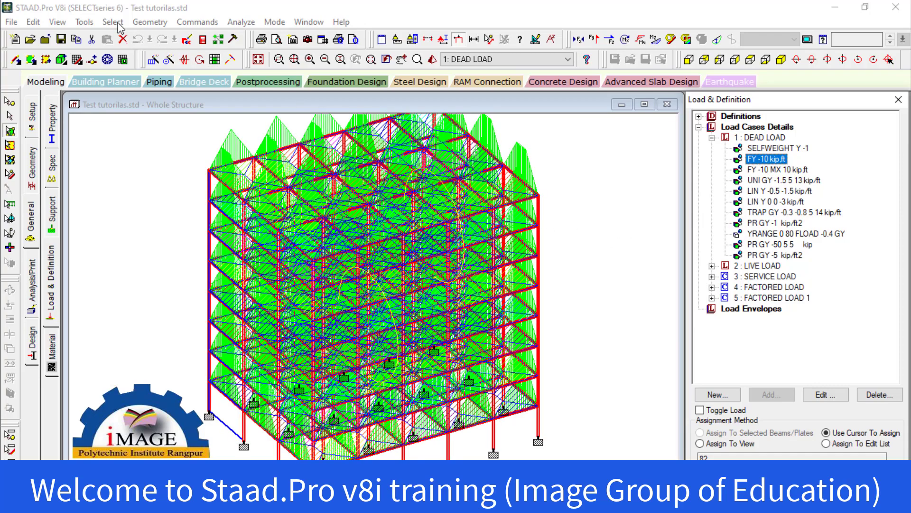
left_click(84, 22)
right_click(603, 240)
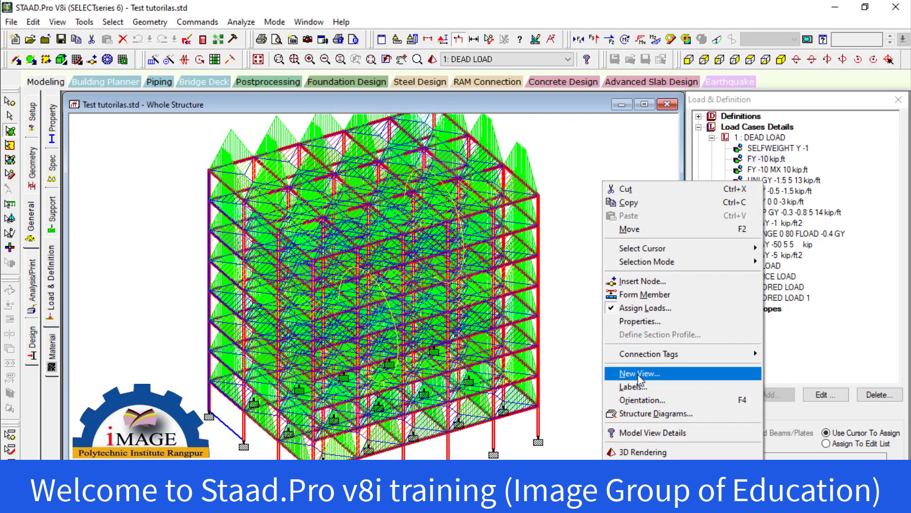
left_click(639, 321)
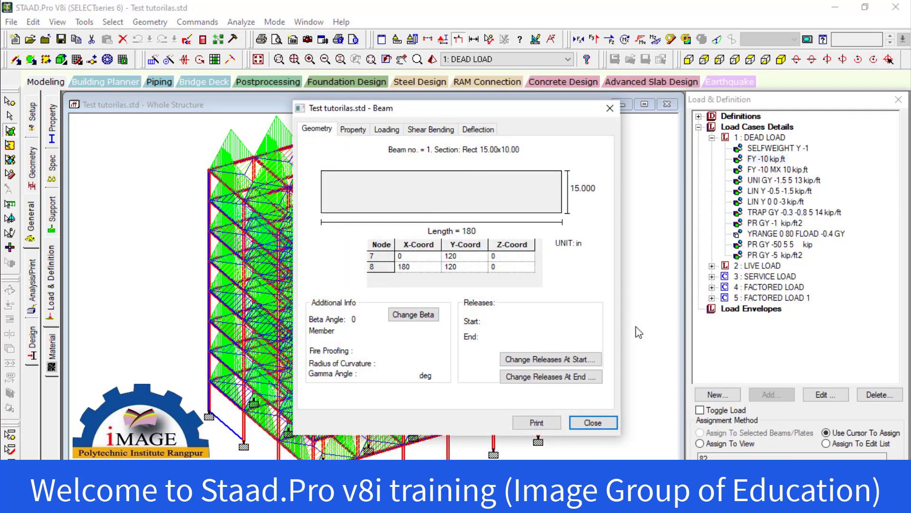
left_click(610, 108)
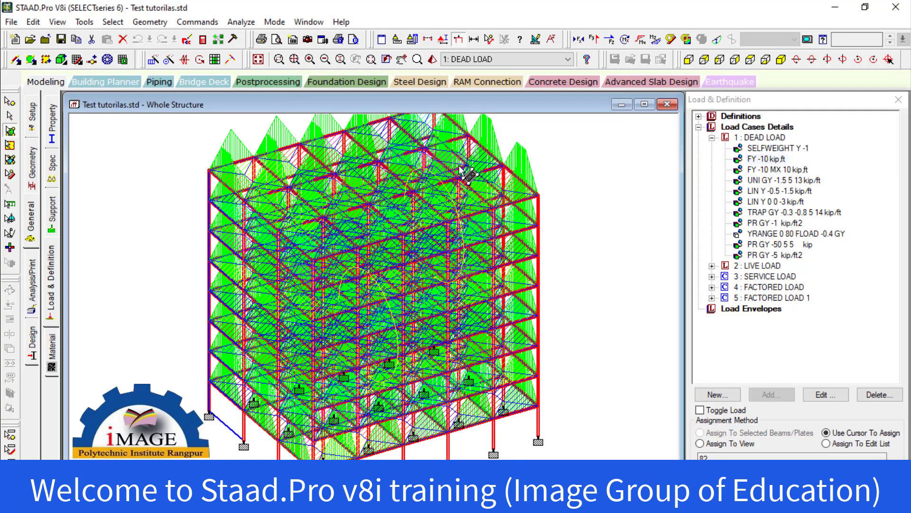
Step: Try choosing "Only show labels for selected item in dialog box" in the view options and dismiss the dialog
left_click(57, 22)
left_click(113, 227)
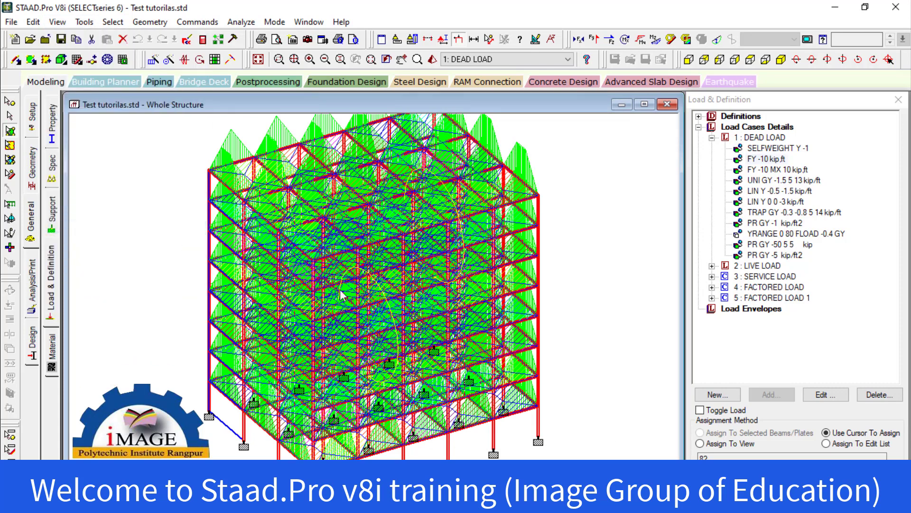
left_click_drag(448, 120, 696, 219)
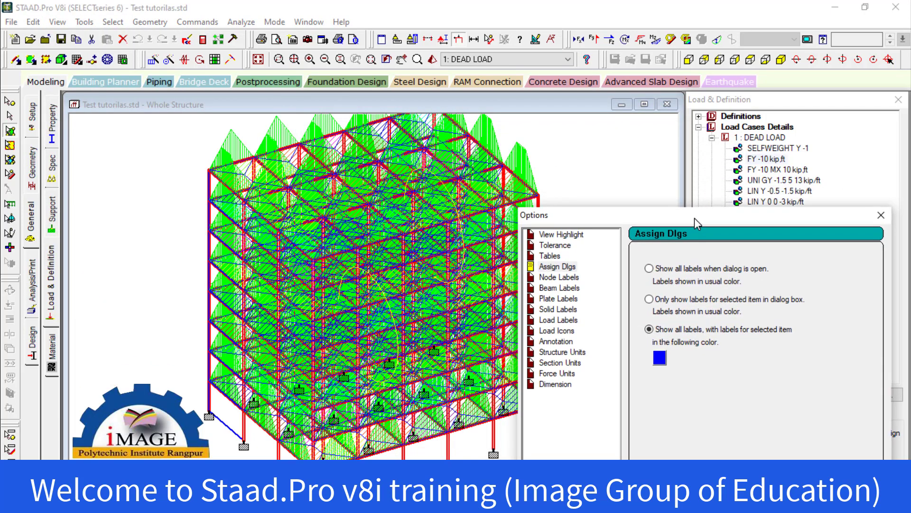
left_click(667, 299)
left_click_drag(698, 213, 689, 141)
left_click(807, 419)
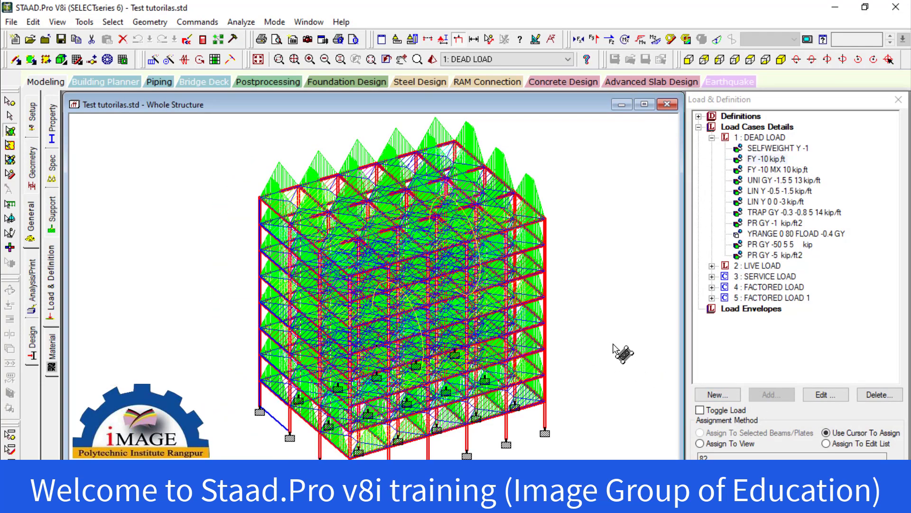
Step: View the dead load case's selfweight, FY -10 MX 10, UNI GY -1.5 and both LIN Y load items on the structure
left_click(761, 181)
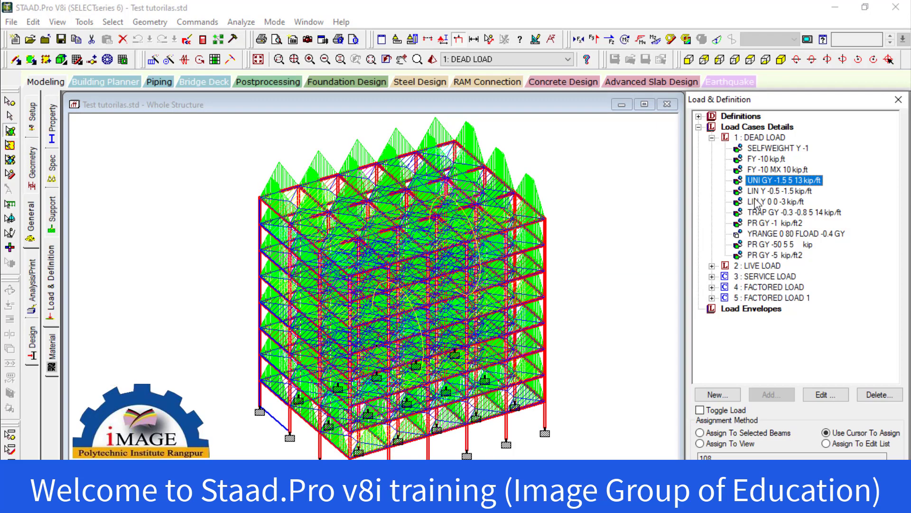
left_click(758, 149)
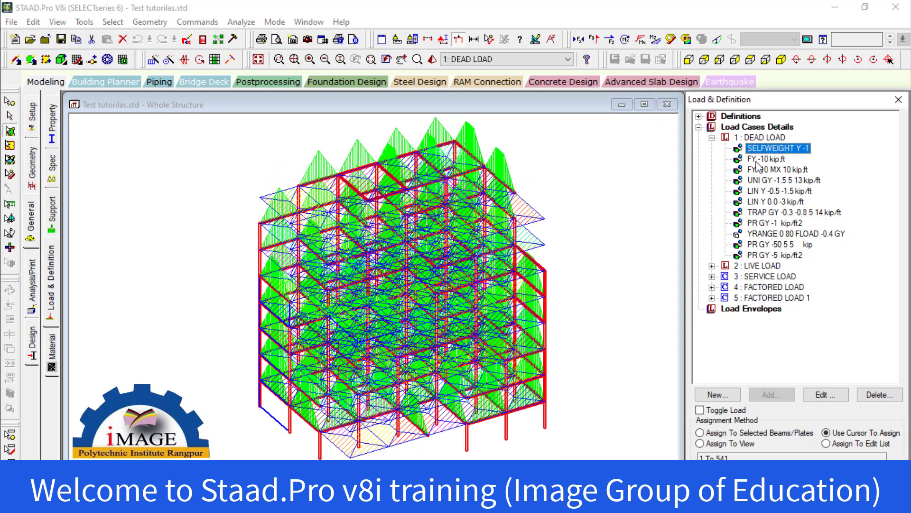
left_click(757, 169)
left_click(759, 180)
left_click(755, 191)
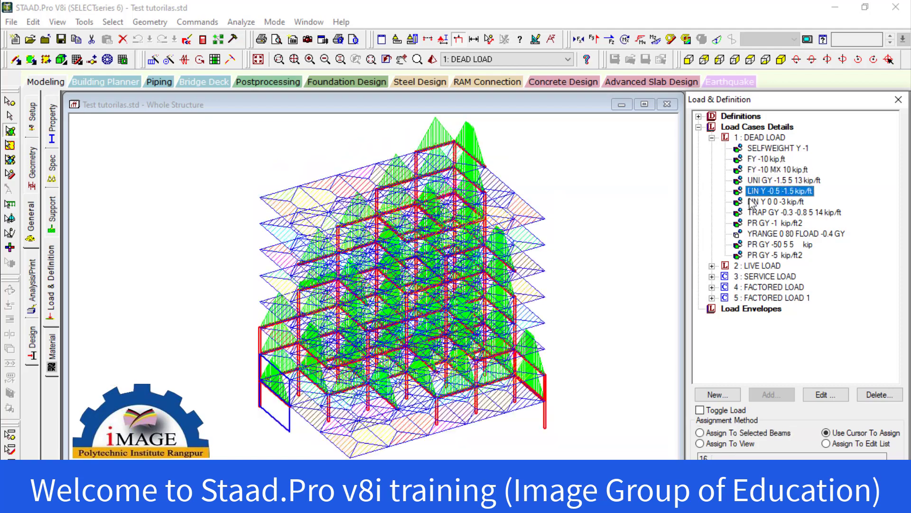
left_click(759, 202)
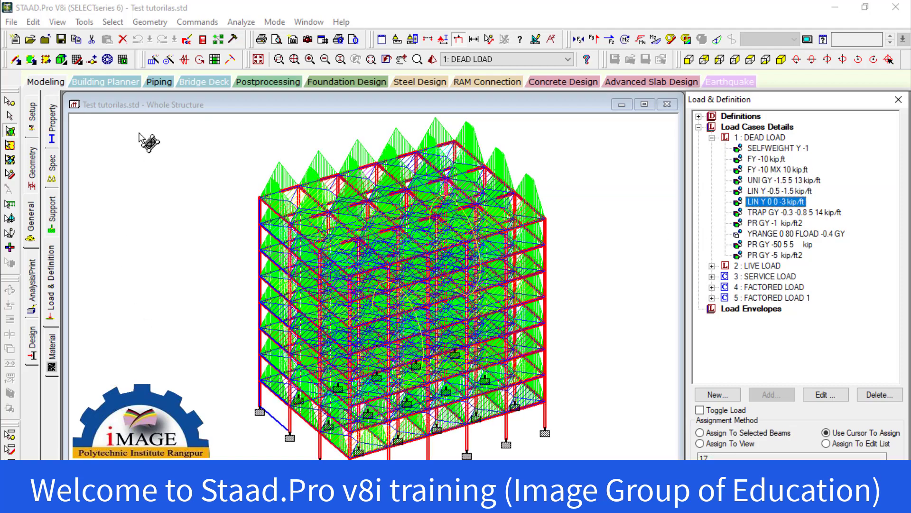
Step: Set the Assign Dlgs view option to "Only show labels for selected item in dialog box" and apply it
left_click(59, 22)
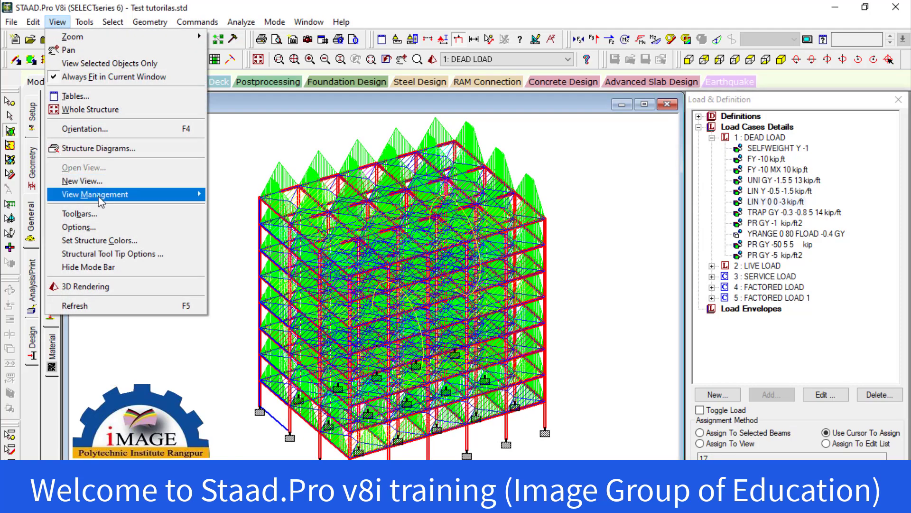
left_click(90, 227)
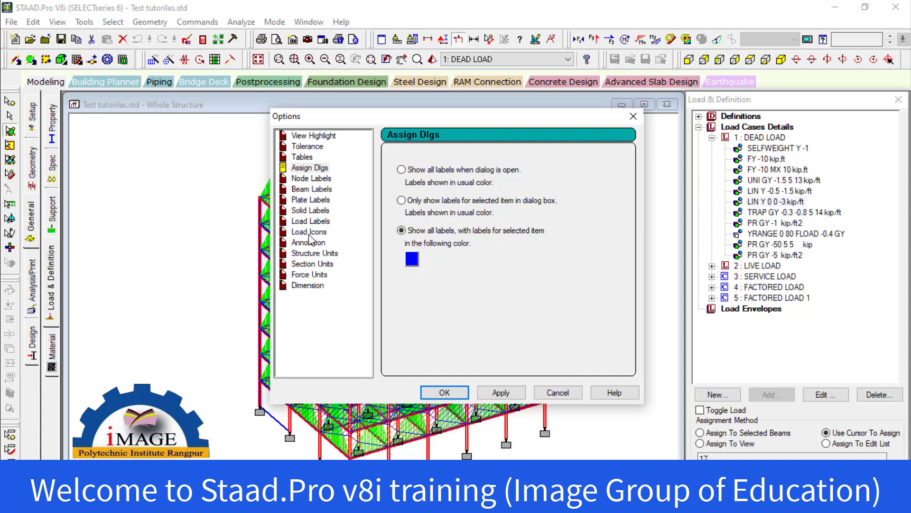
left_click(295, 169)
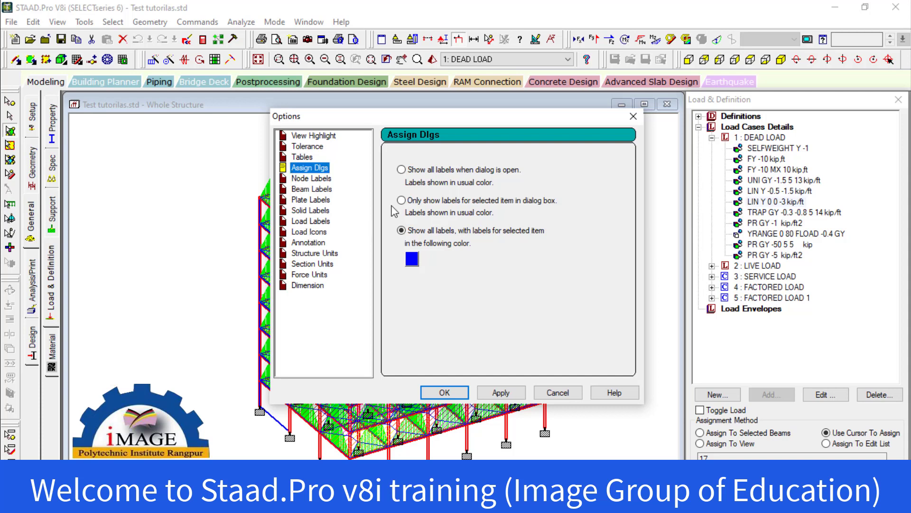
left_click(409, 201)
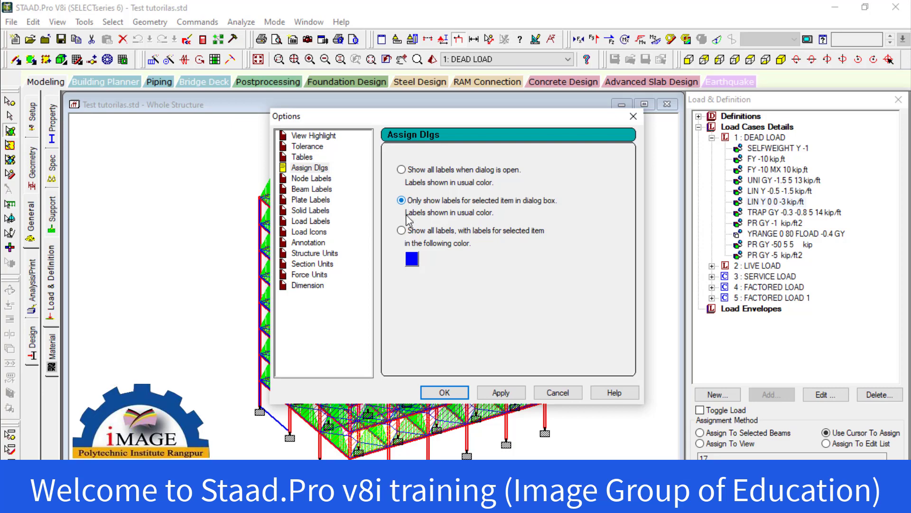
left_click(514, 394)
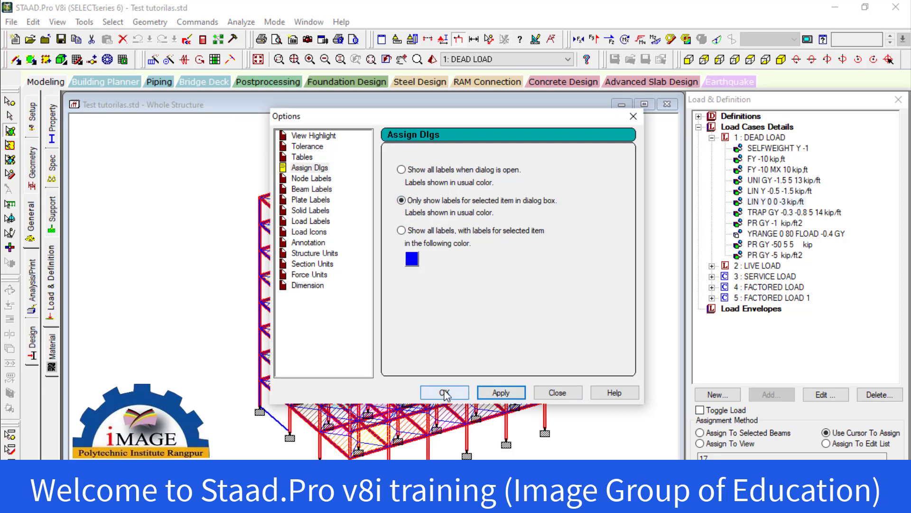
left_click(467, 394)
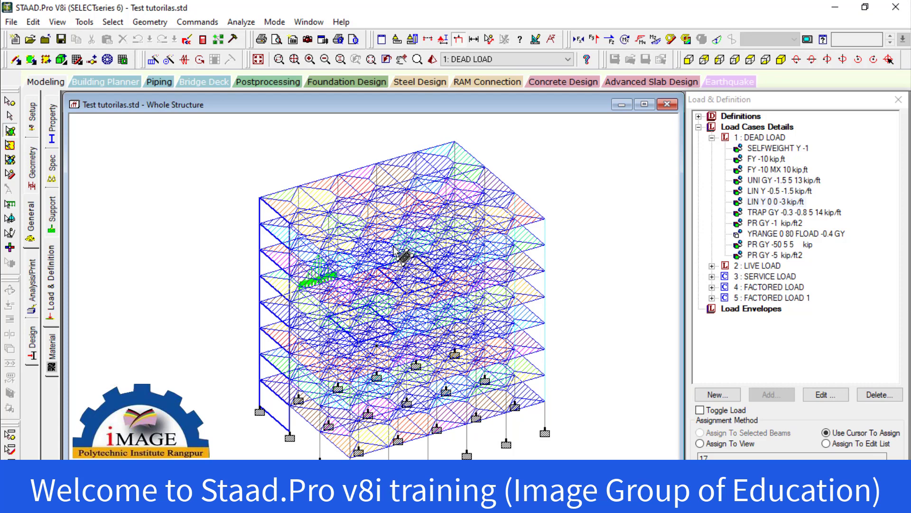
Step: Turn off the Display Floor Loading and Display Floor Load Distribution labels in the structure diagram settings and apply the change
right_click(209, 161)
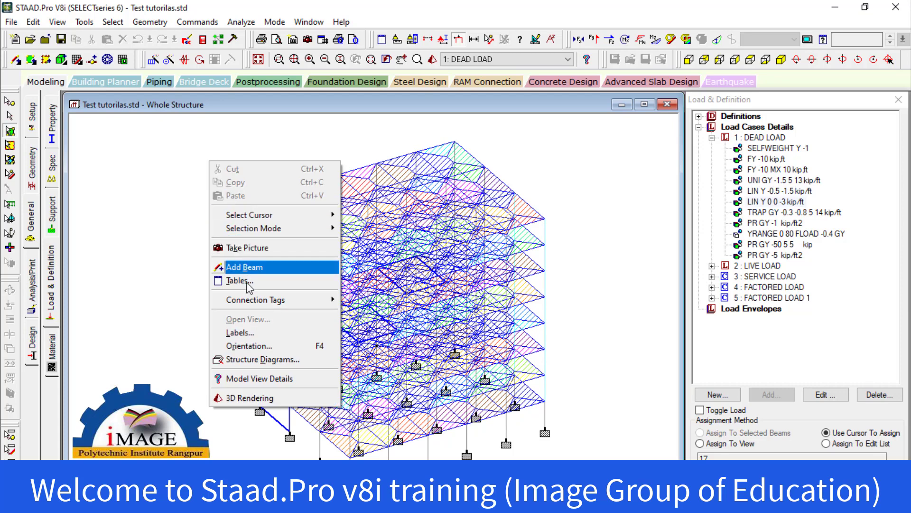
left_click(236, 361)
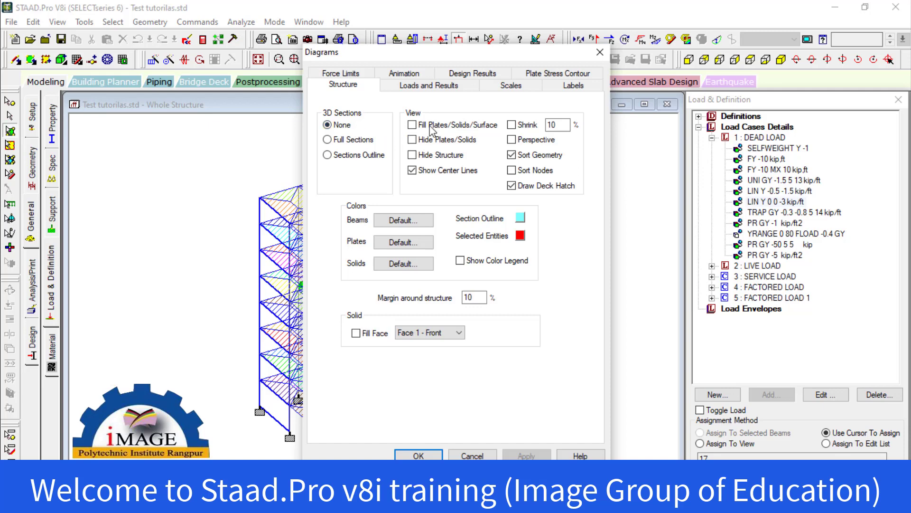
left_click(574, 84)
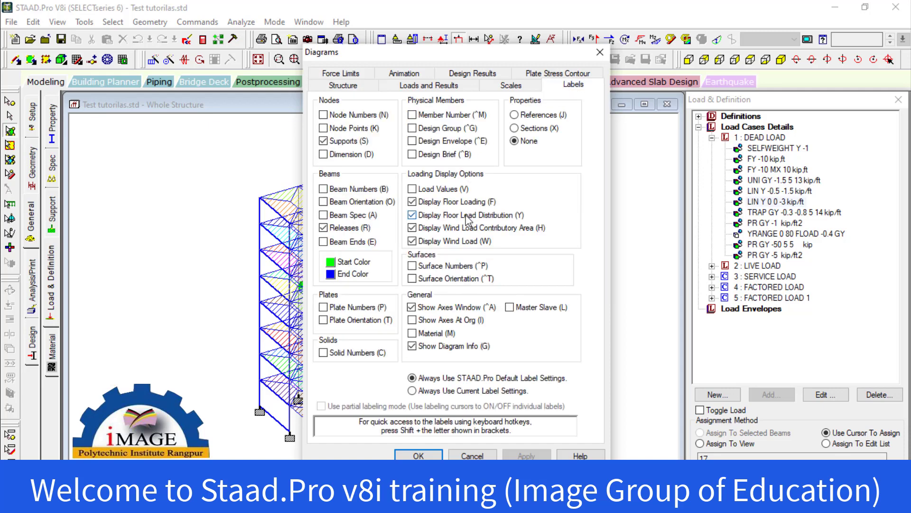
left_click(413, 202)
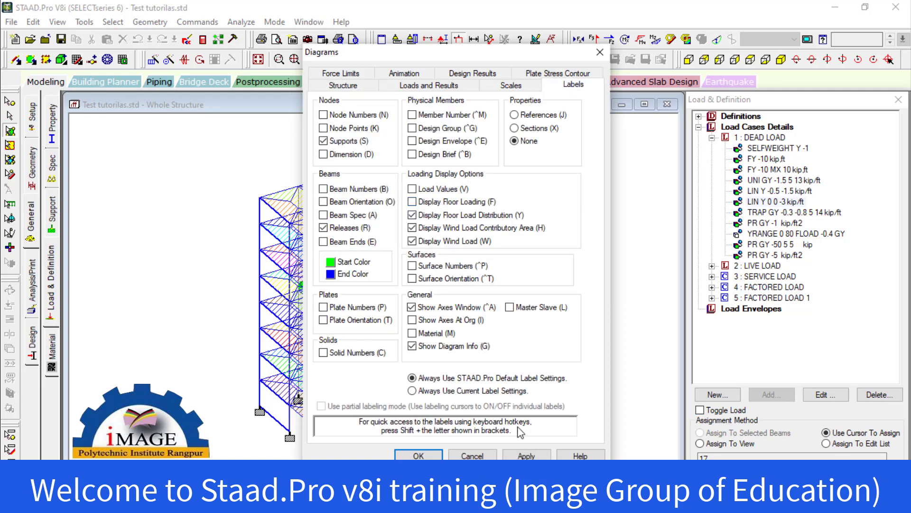
left_click(527, 456)
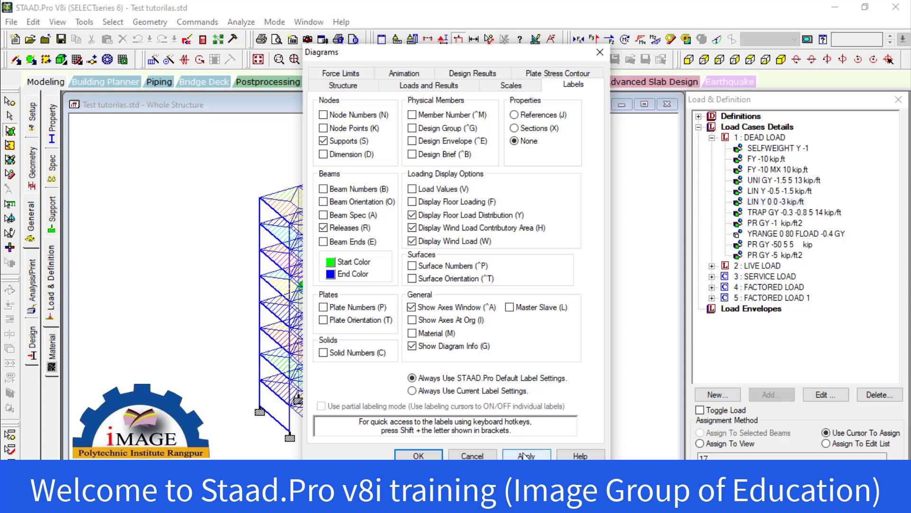
left_click(441, 217)
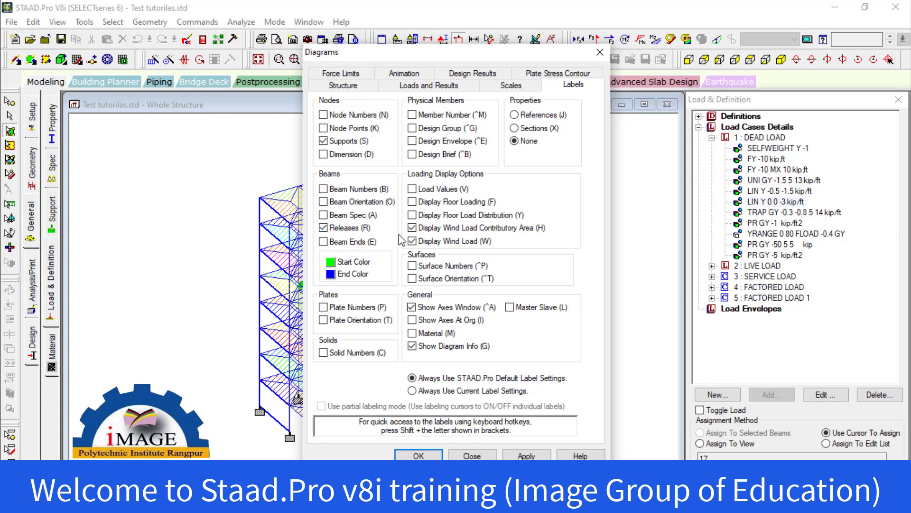
left_click(526, 455)
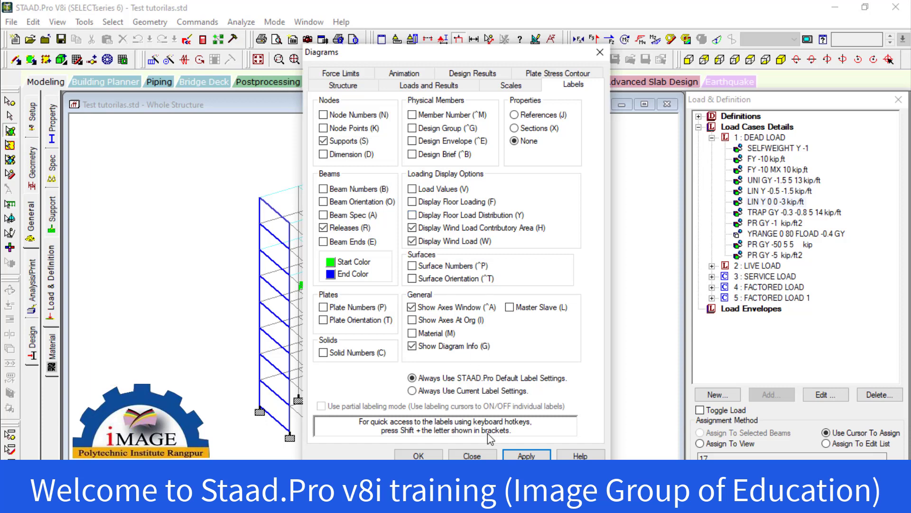
left_click(419, 455)
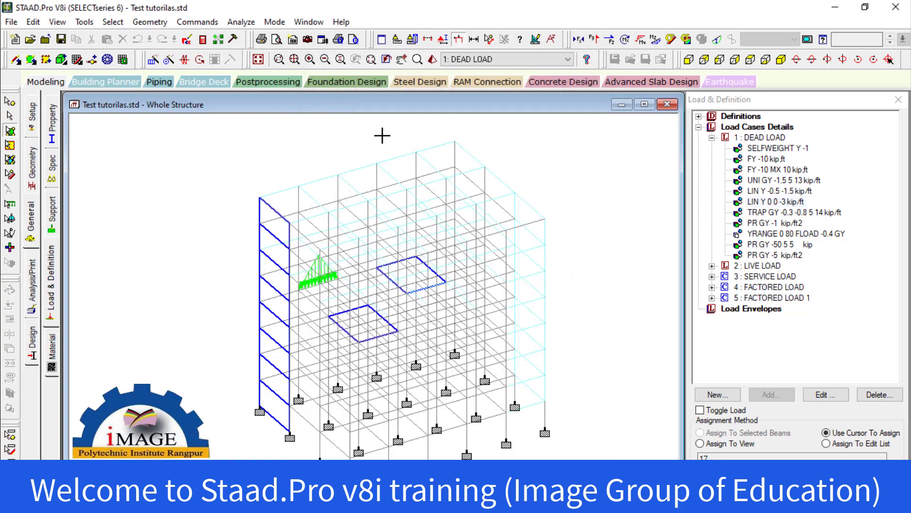
Step: View the dead load case's FY -10 MX 10, UNI GY, LIN Y, TRAP GY and PR GY -1 load items on the structure
key("Right")
key("Right")
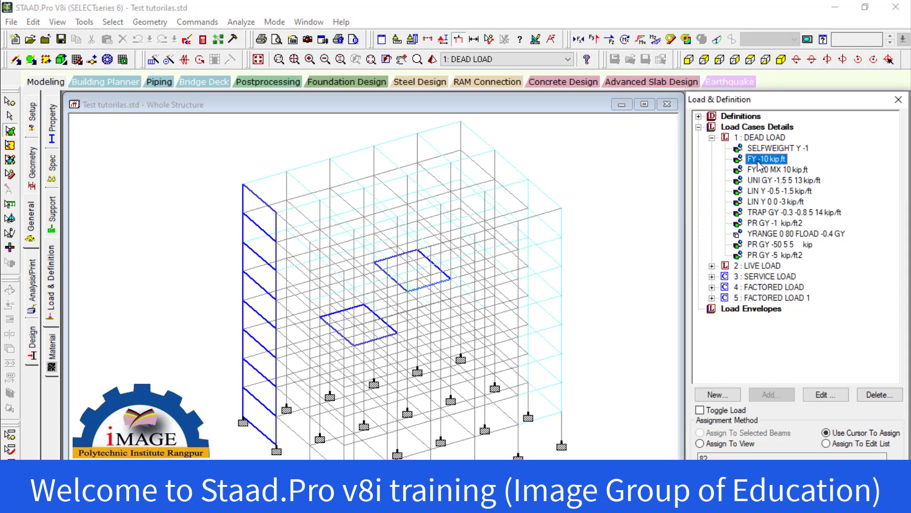
left_click(763, 174)
left_click(761, 189)
left_click(760, 185)
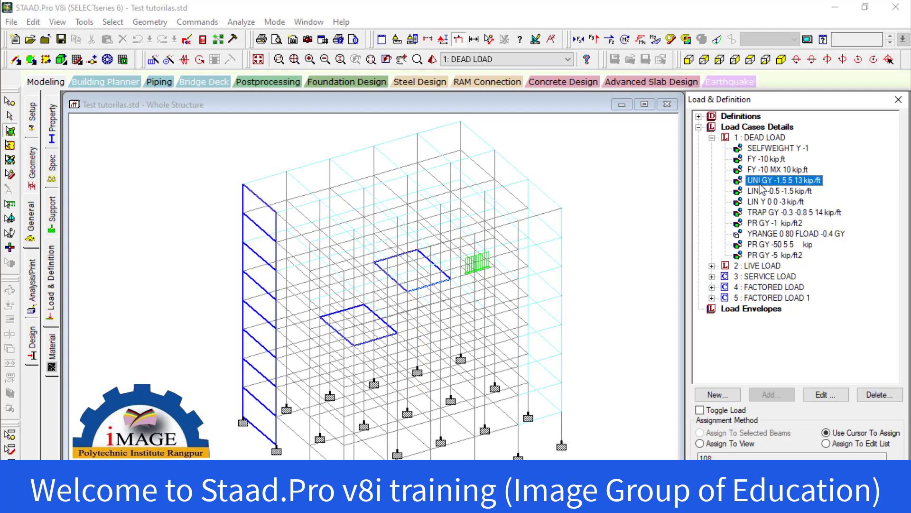
left_click(758, 202)
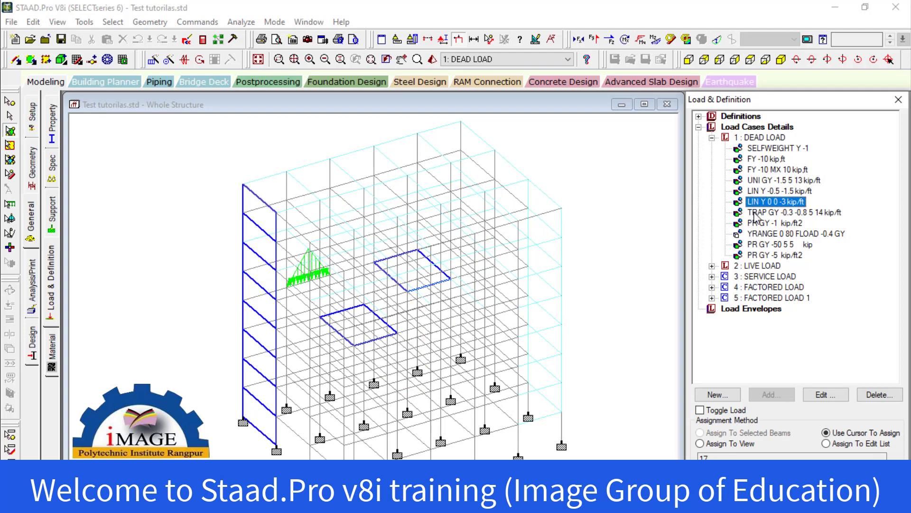
left_click(757, 215)
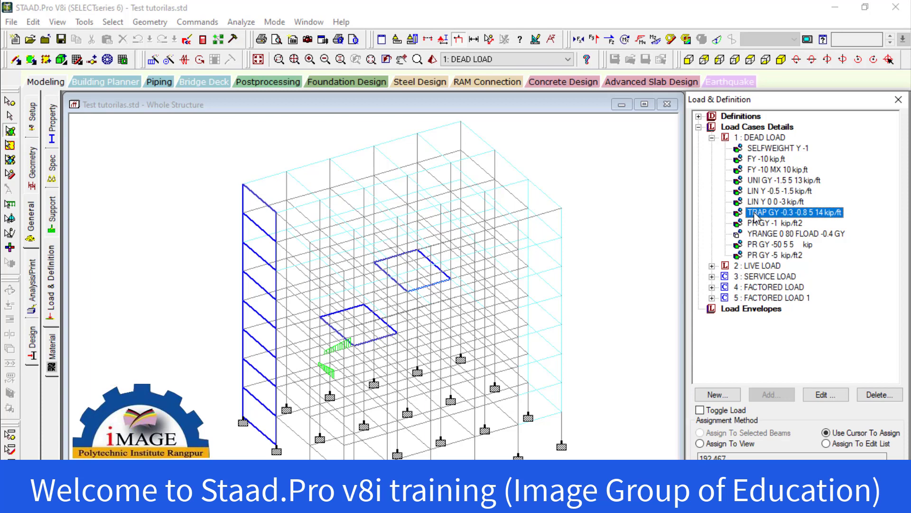
left_click(757, 222)
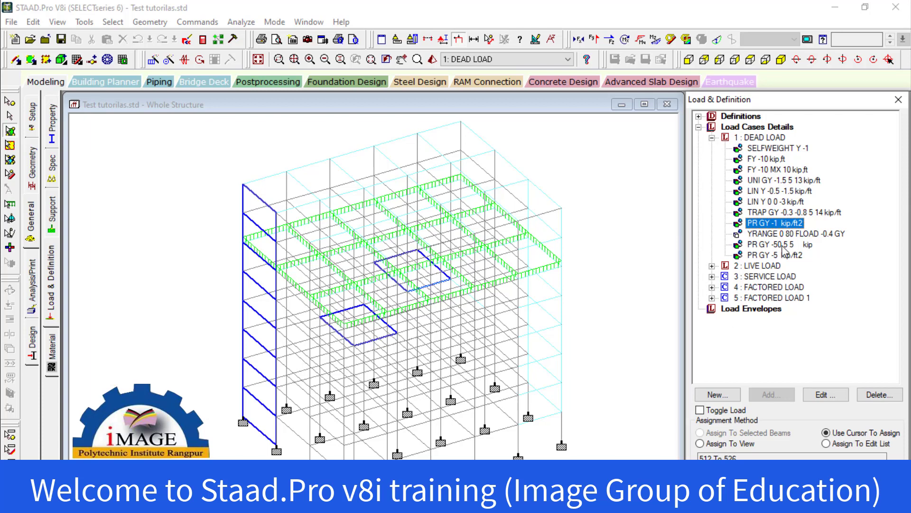
Step: View the PR GY -50 and YRANGE floor load items, inspect the floor load's pressure and range settings, and close them without changes
left_click(783, 245)
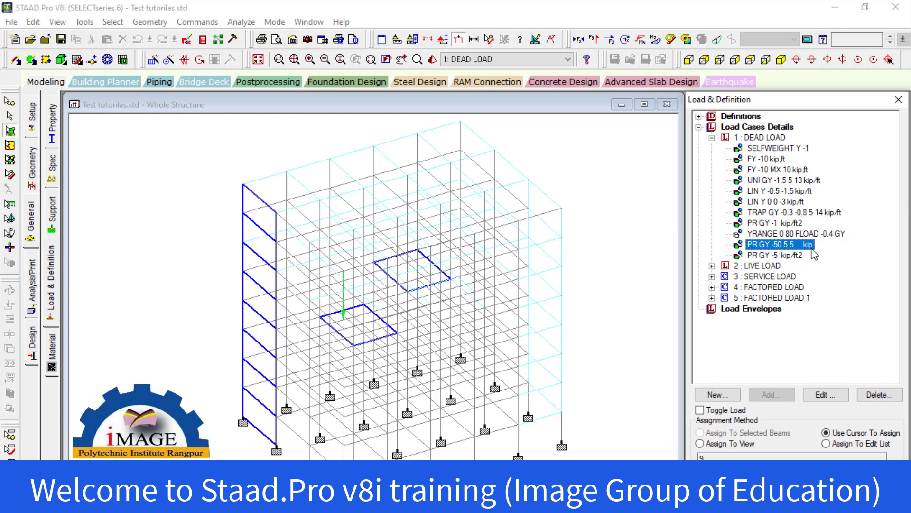
left_click(783, 235)
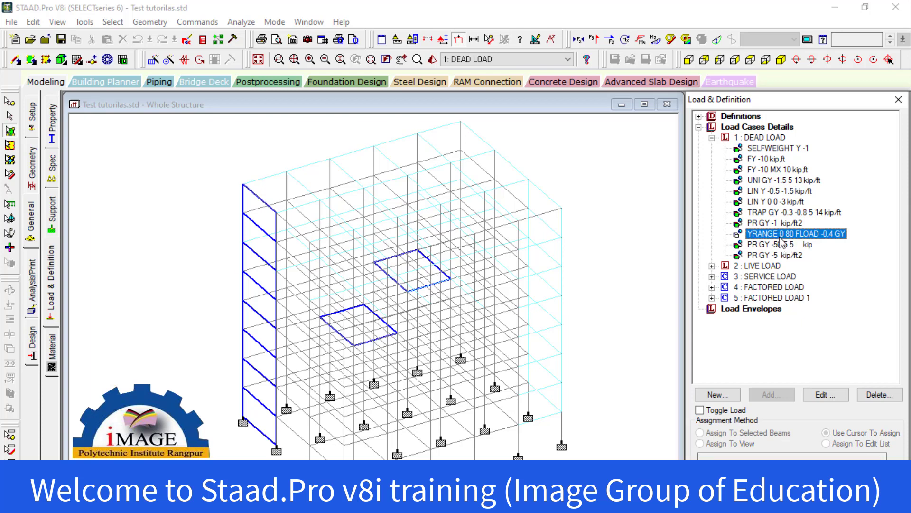
left_click(779, 245)
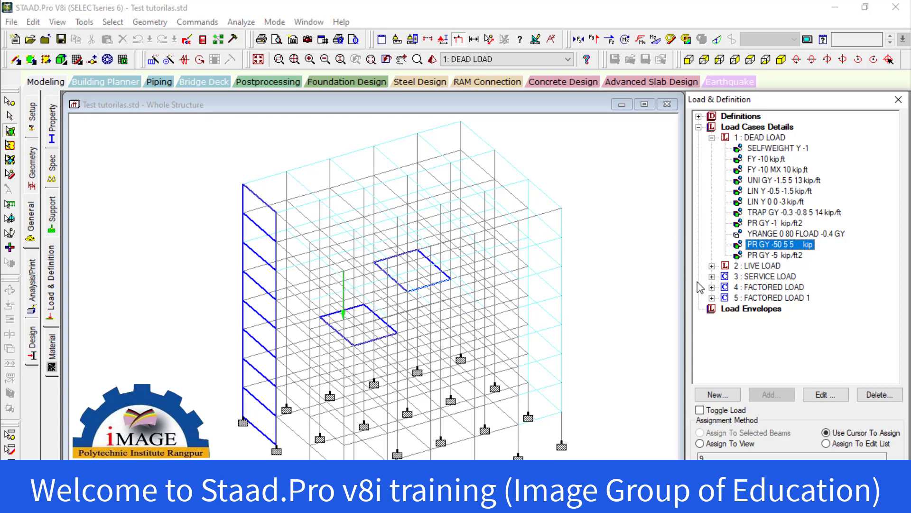
left_click(766, 235)
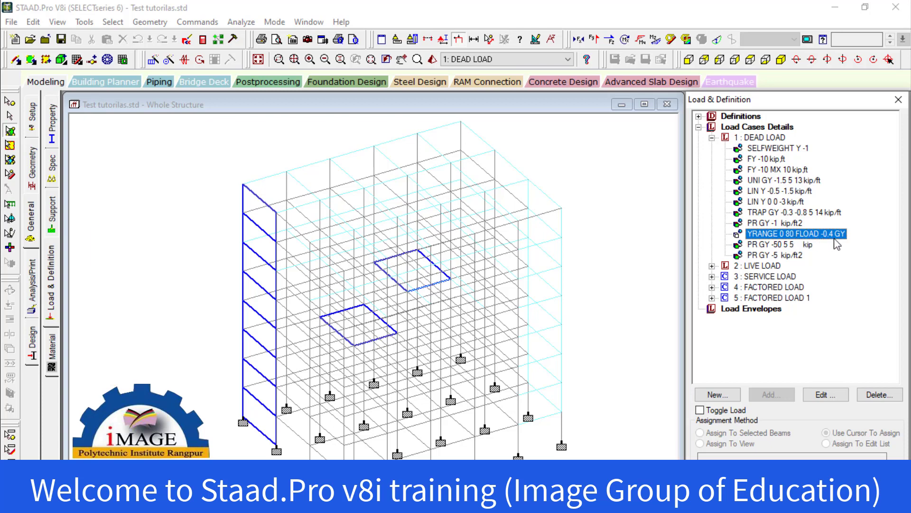
double_click(814, 234)
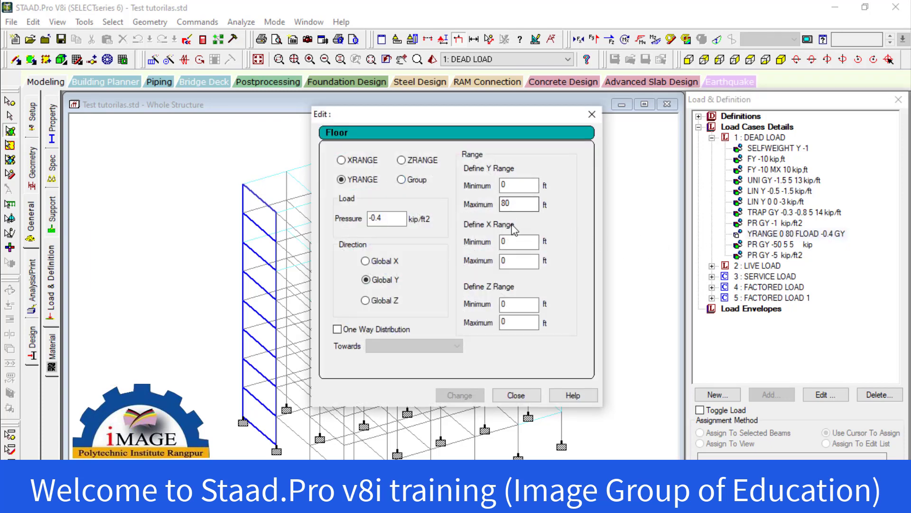
left_click(516, 401)
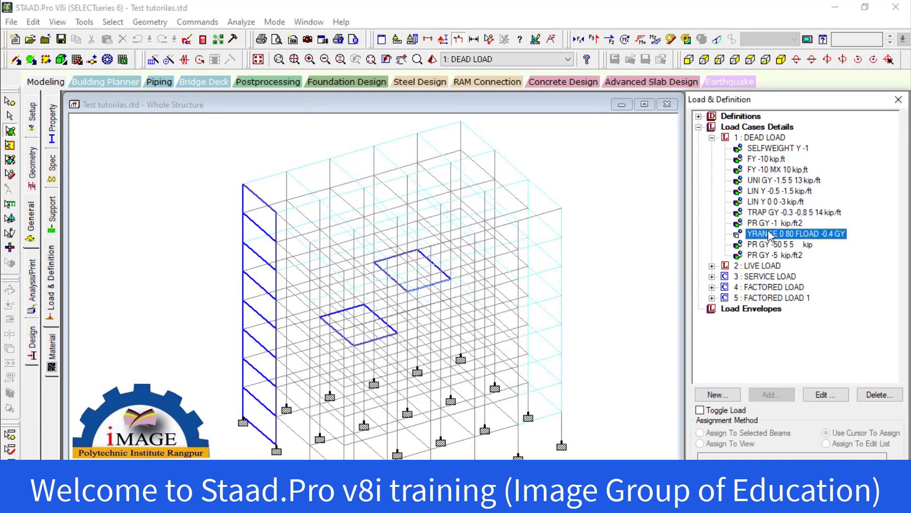
Step: View the PR GY -1 plate pressure on the structure and examine the TRAP GY trapezoidal load up close
left_click(773, 223)
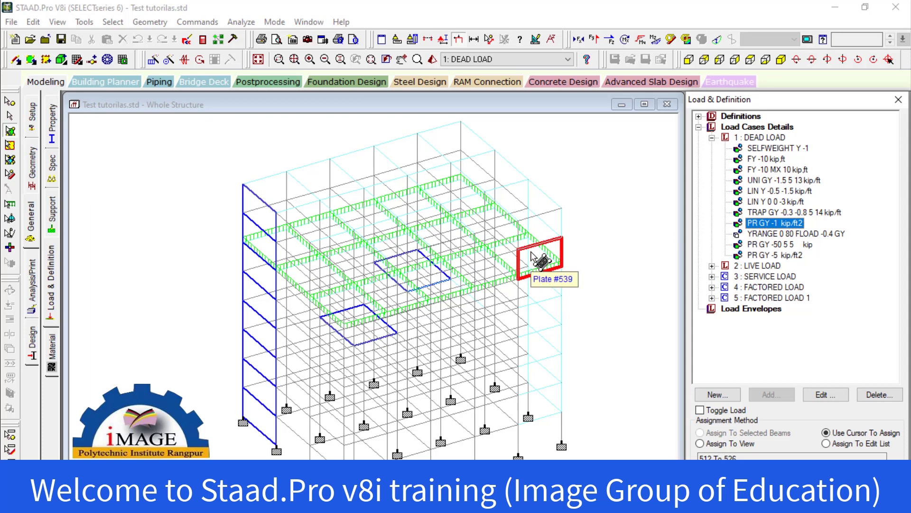
left_click(756, 214)
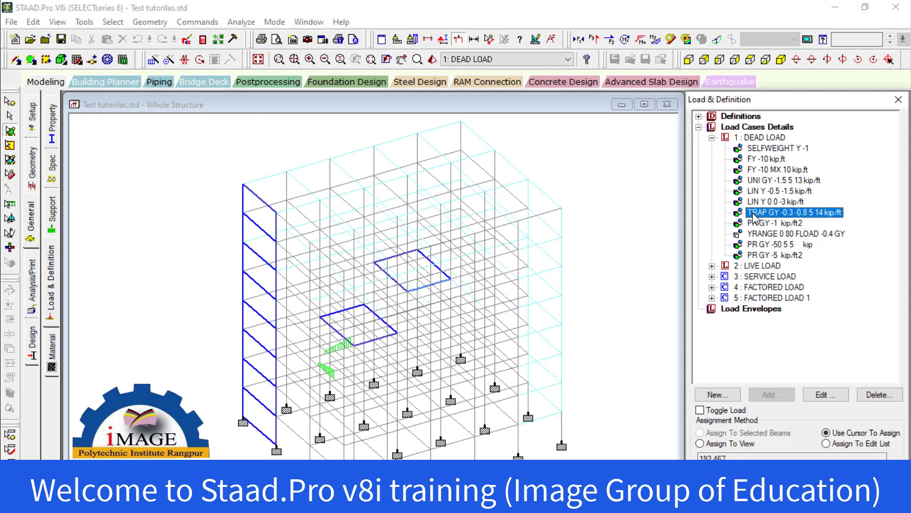
scroll(335, 384, "up", 5)
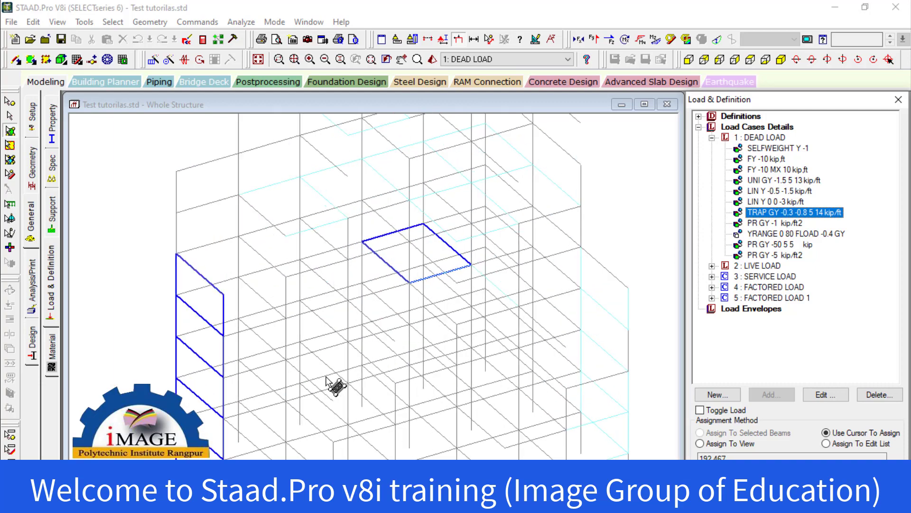
left_click(313, 349)
scroll(311, 351, "up", 3)
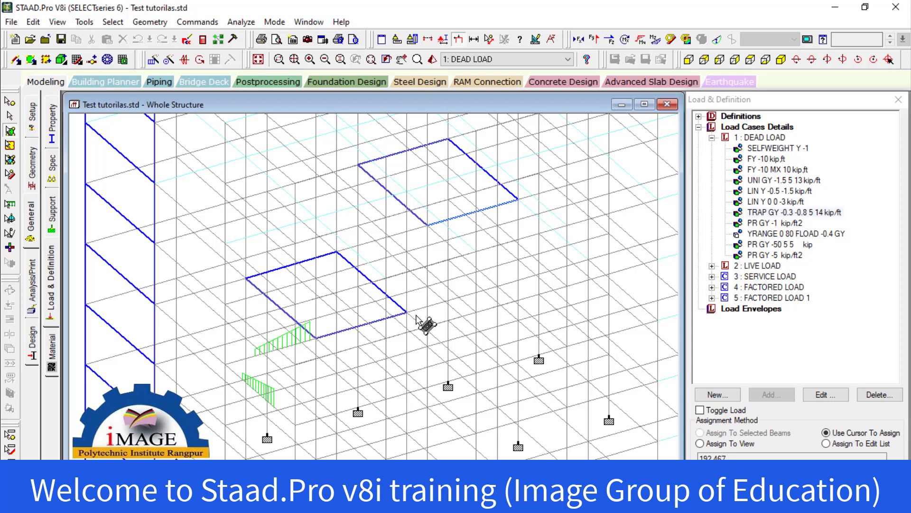
Step: Examine the FY -10 and FY -10 MX 10 nodal loads of the dead load case up close
left_click(764, 159)
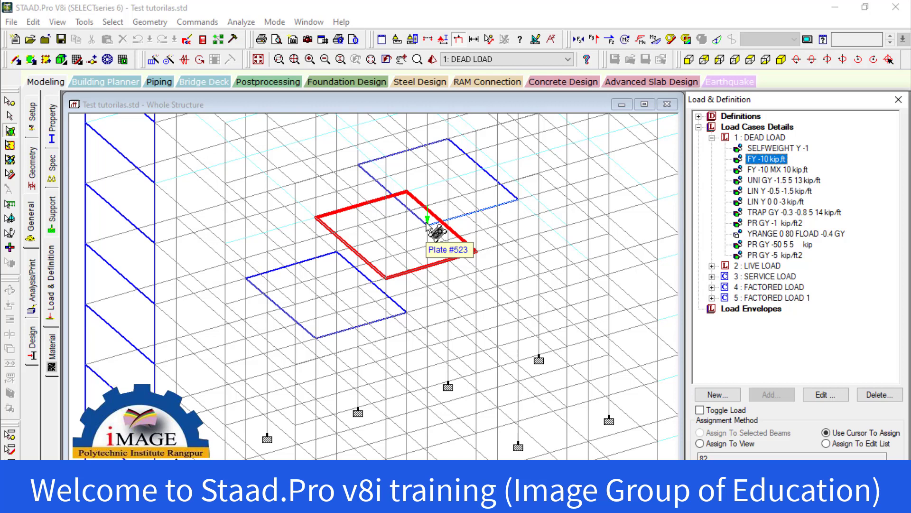
left_click(759, 170)
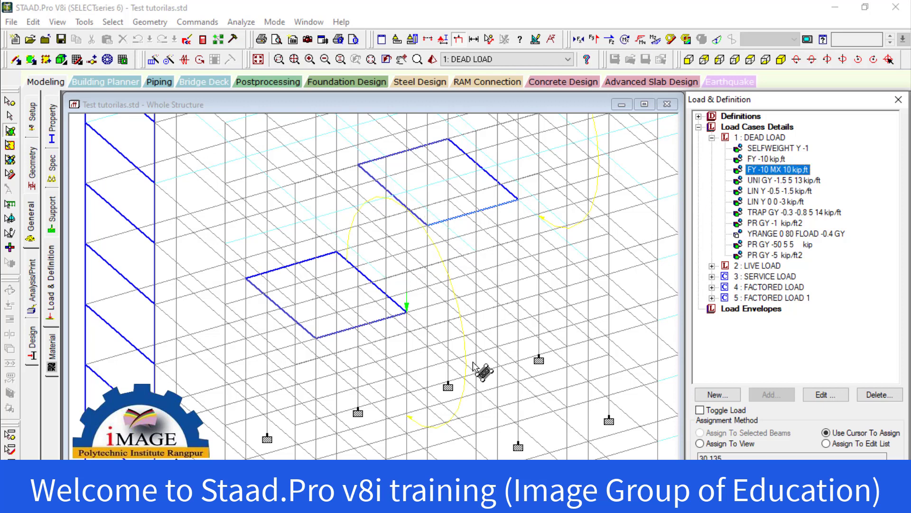
scroll(480, 369, "down", 1)
scroll(491, 327, "up", 1)
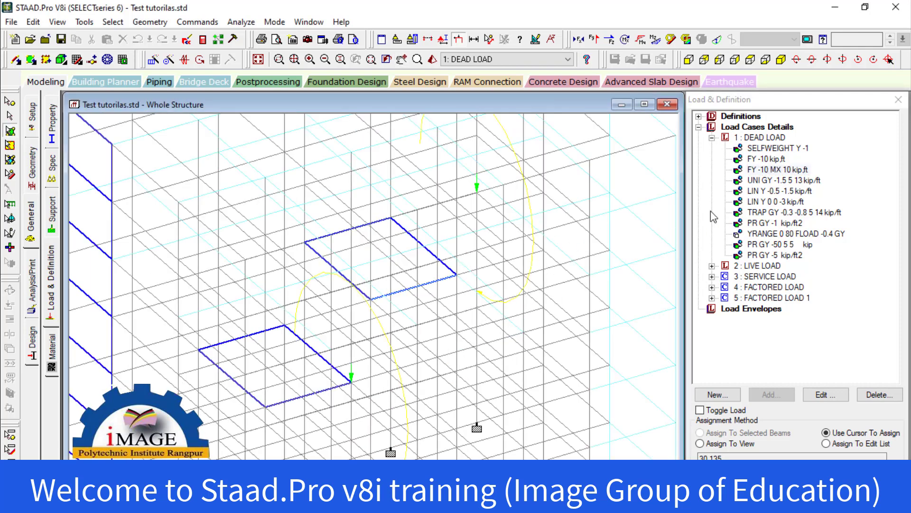
Step: View the TRAP GY load again and examine the UNI GY -1.5 partial uniform load on its beam
left_click(754, 213)
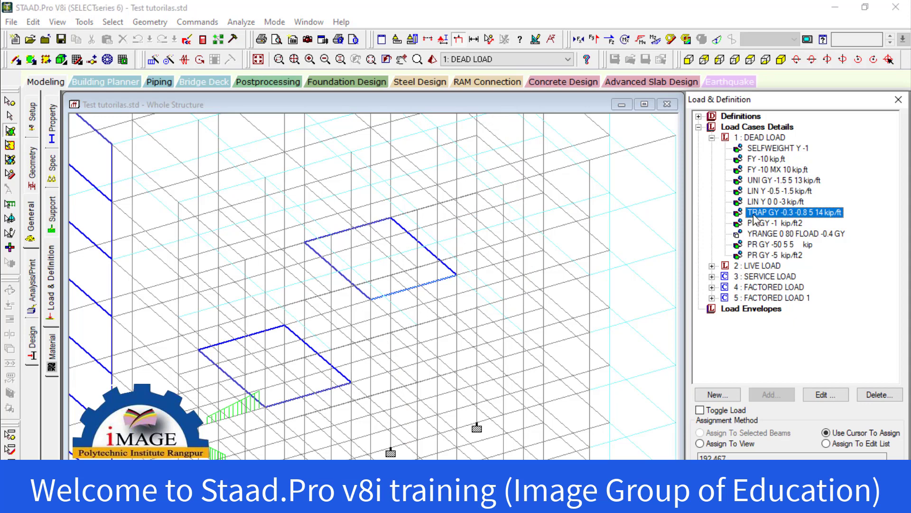
left_click(761, 186)
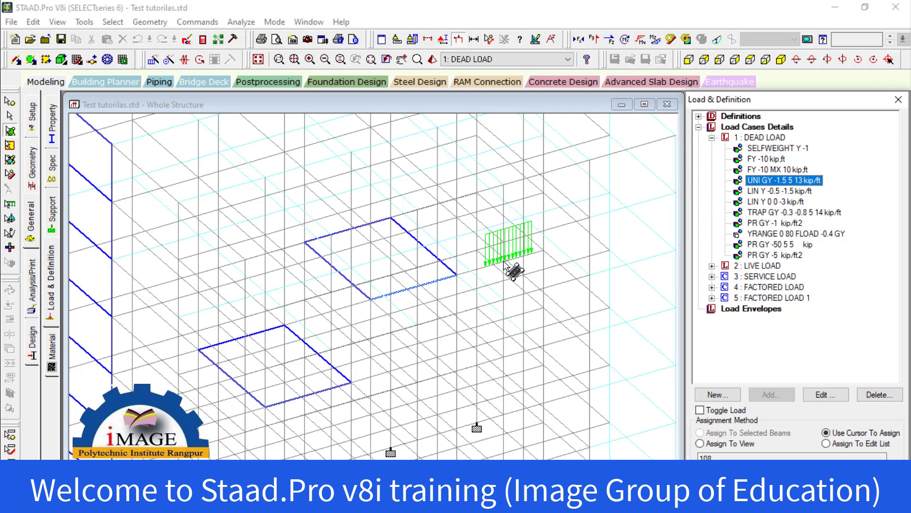
scroll(508, 275, "down", 3)
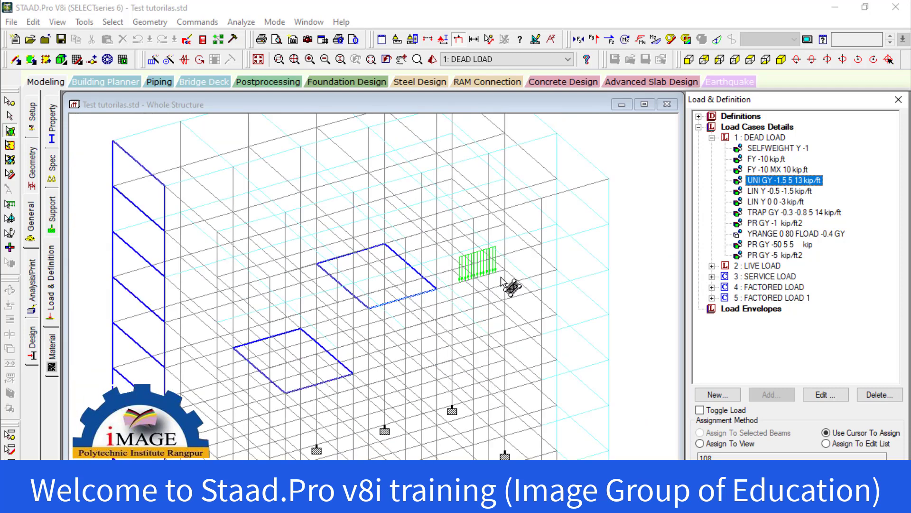
scroll(511, 282, "up", 3)
middle_click_drag(528, 326, 540, 274)
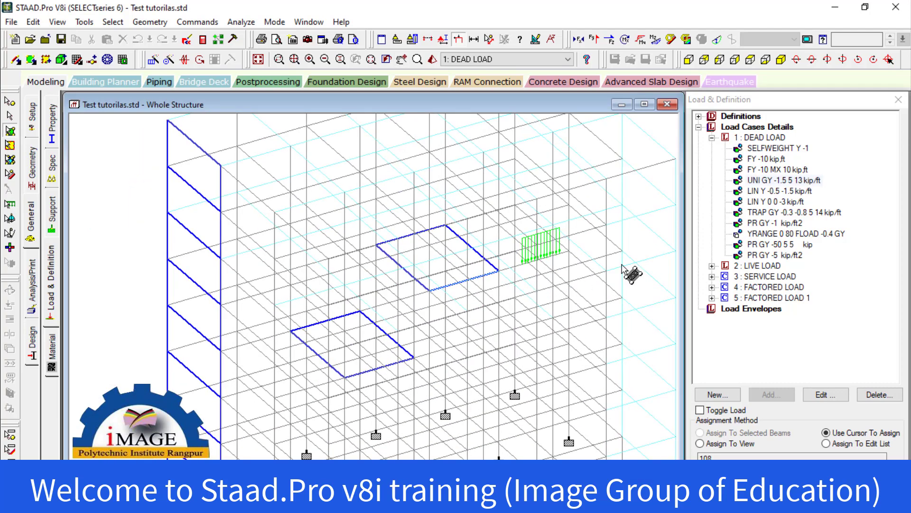
Step: View both LIN Y loads, the TRAP GY load, the PR GY -1 plate pressure and the YRANGE floor load of the dead load case
left_click(765, 191)
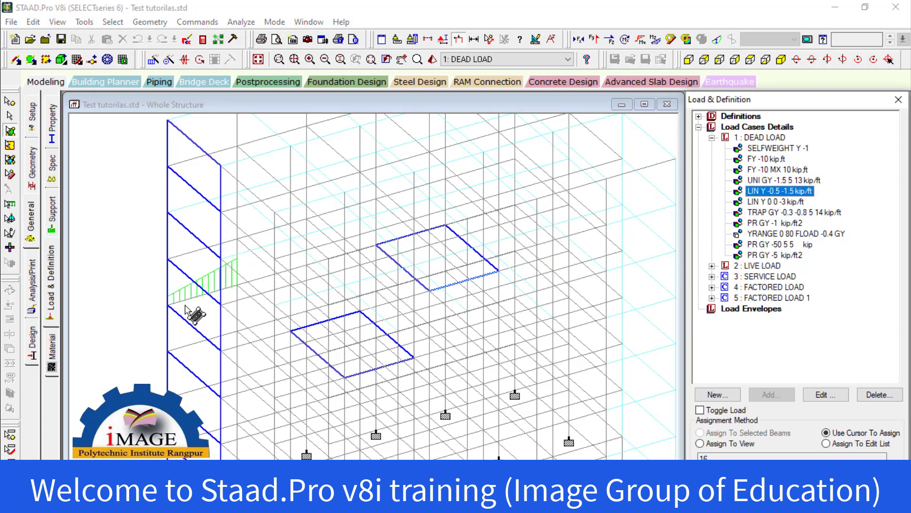
left_click(755, 204)
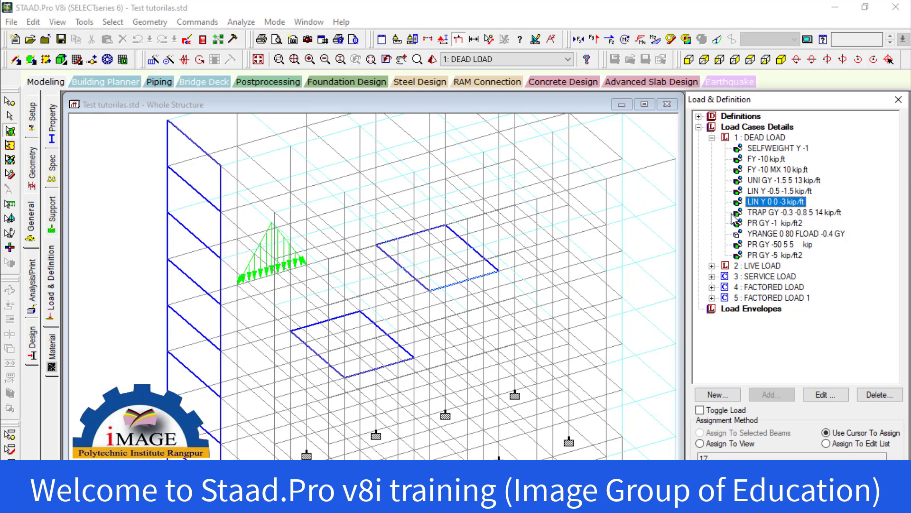
left_click(755, 214)
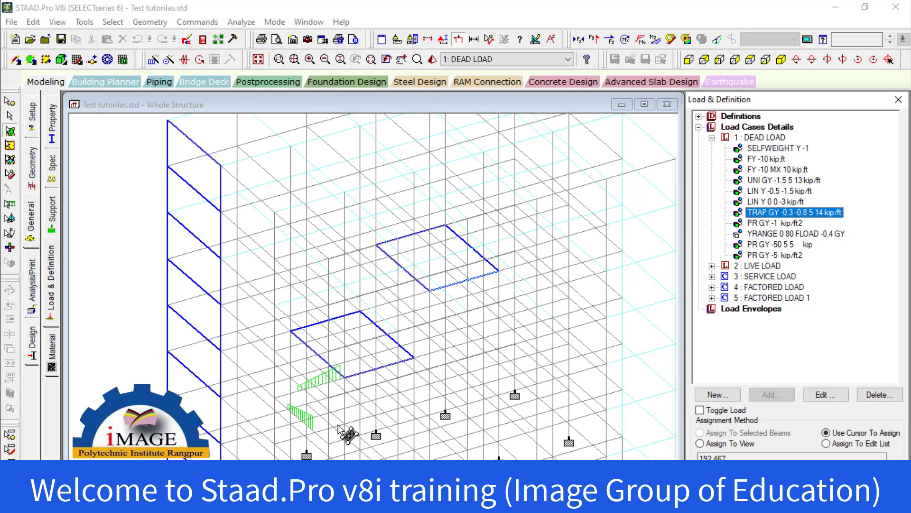
left_click(775, 224)
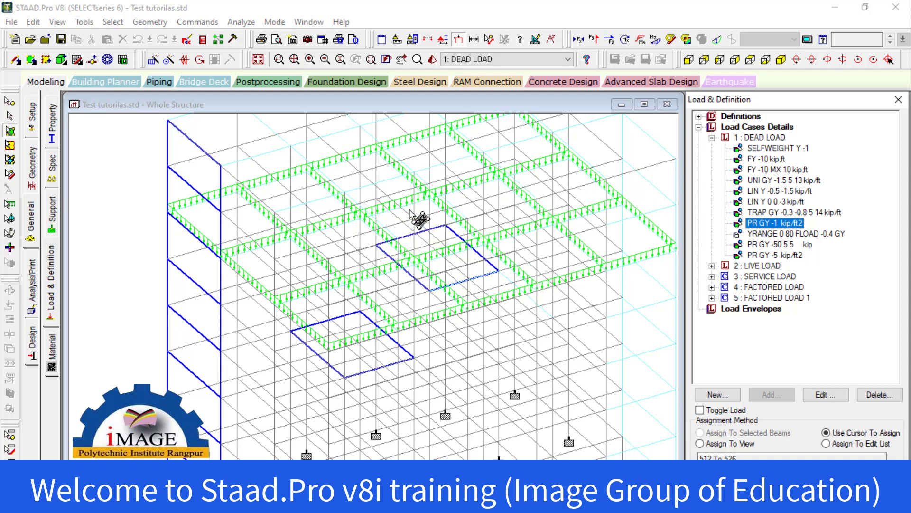
left_click(748, 237)
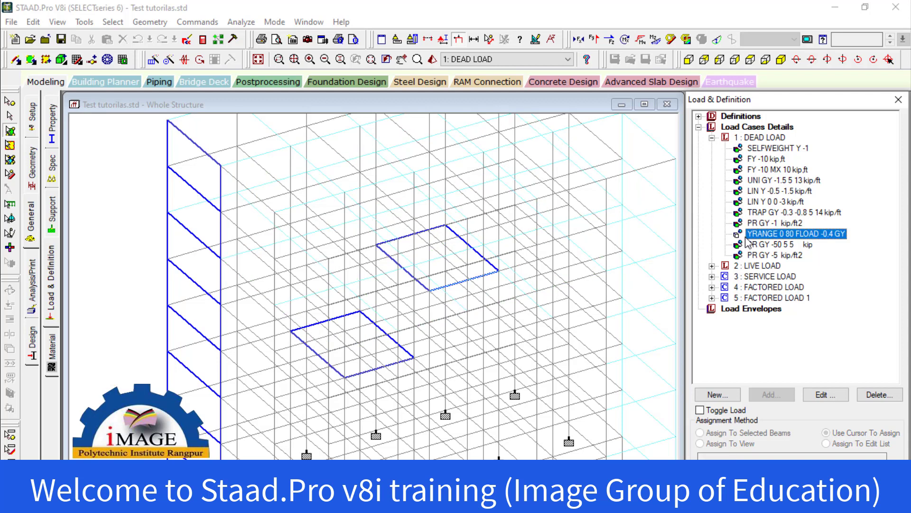
Step: Turn on immediate application of diagram scales and raise the distributed force load scale to 55 lbf/ft per in
scroll(511, 339, "up", 5)
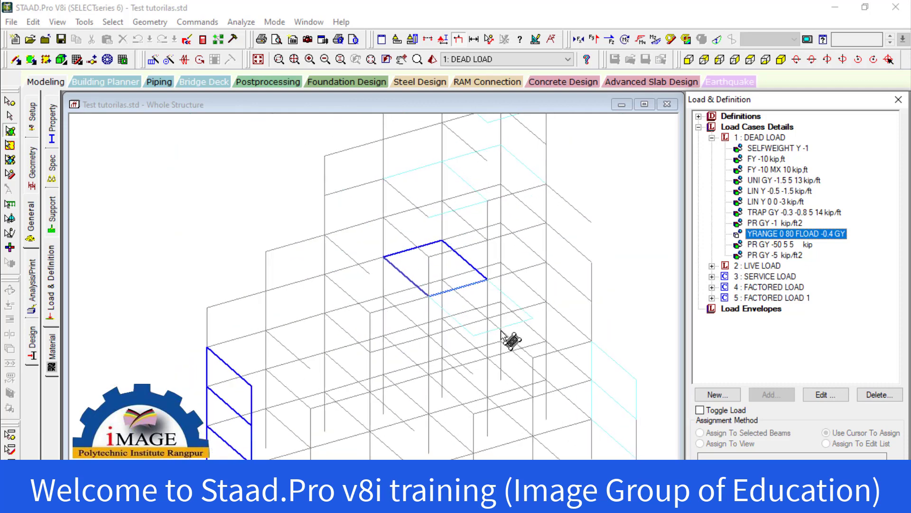
middle_click_drag(511, 338, 455, 379)
scroll(456, 379, "down", 2)
scroll(382, 183, "down", 3)
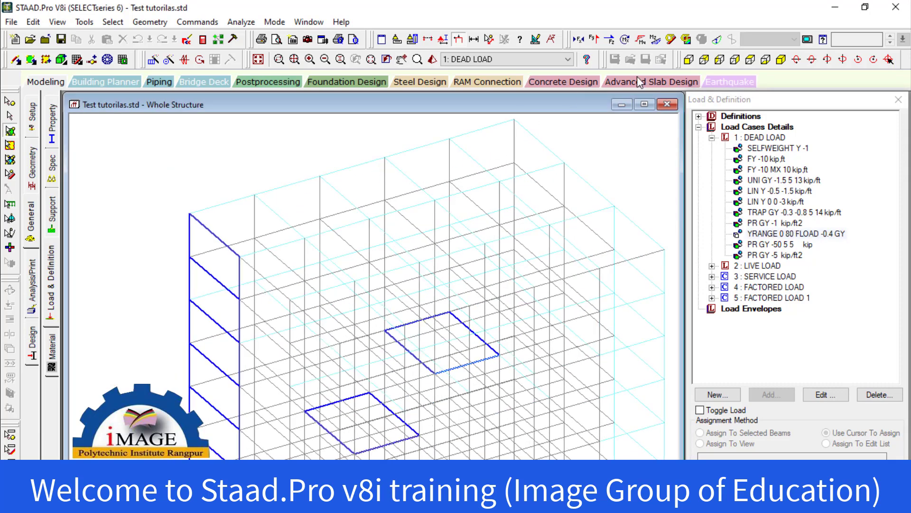
left_click(536, 39)
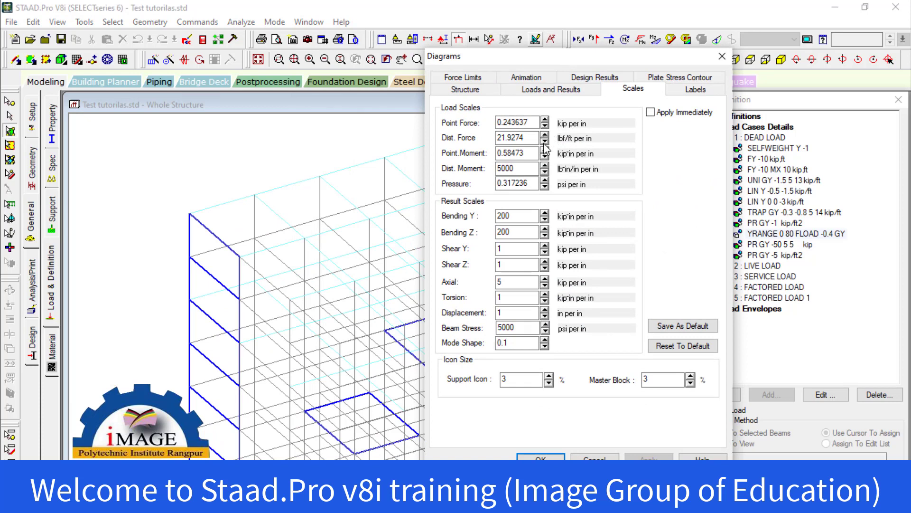
left_click(650, 112)
left_click(544, 135)
left_click(545, 135)
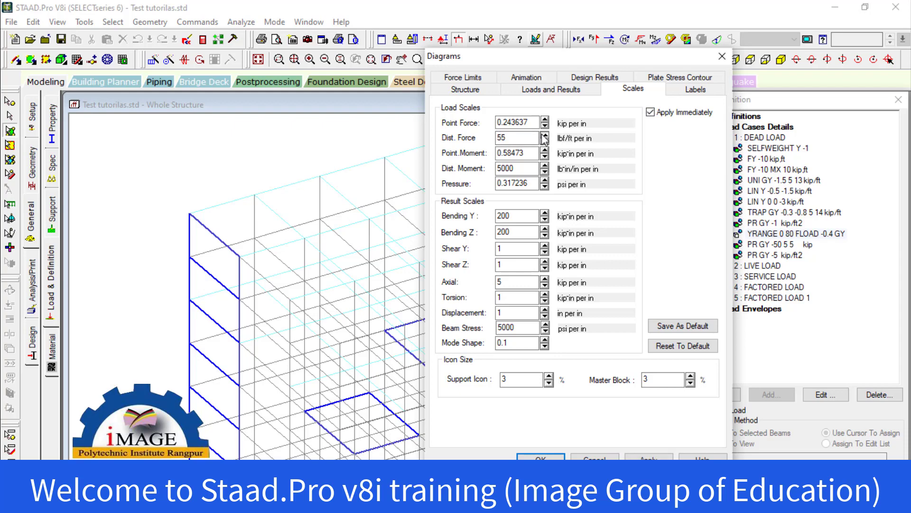
Step: Lower the distributed force load scale to 7e-006 lbf/ft per in
left_click(544, 142)
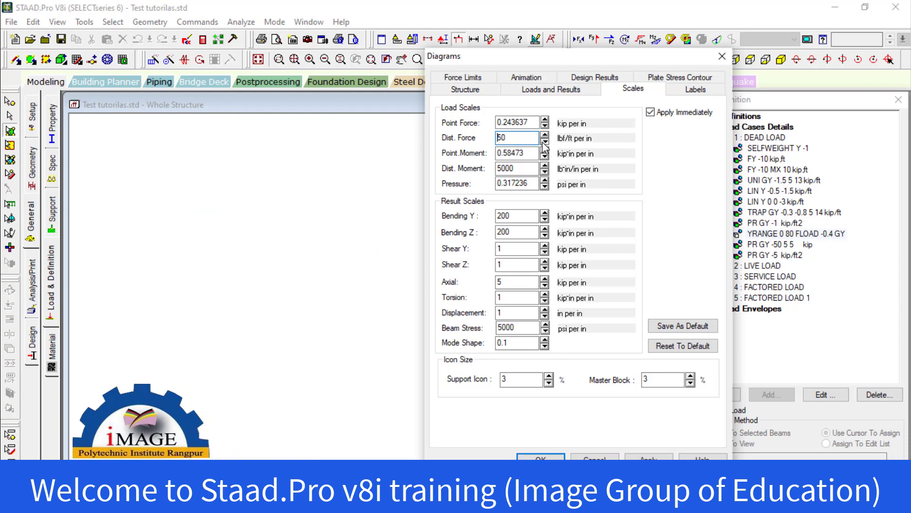
left_click(544, 141)
left_click(544, 141)
type("0.6")
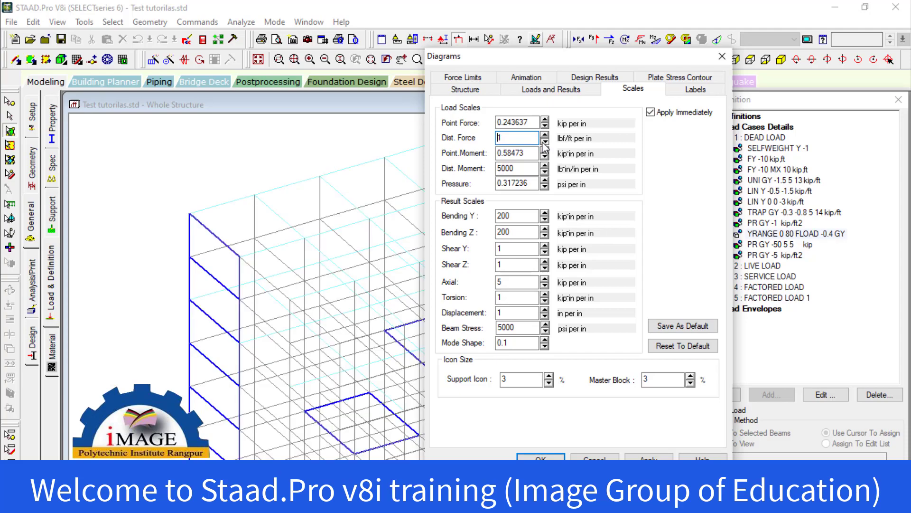
left_click(545, 142)
left_click(545, 142)
left_click(545, 141)
left_click(545, 142)
left_click(545, 141)
left_click(545, 142)
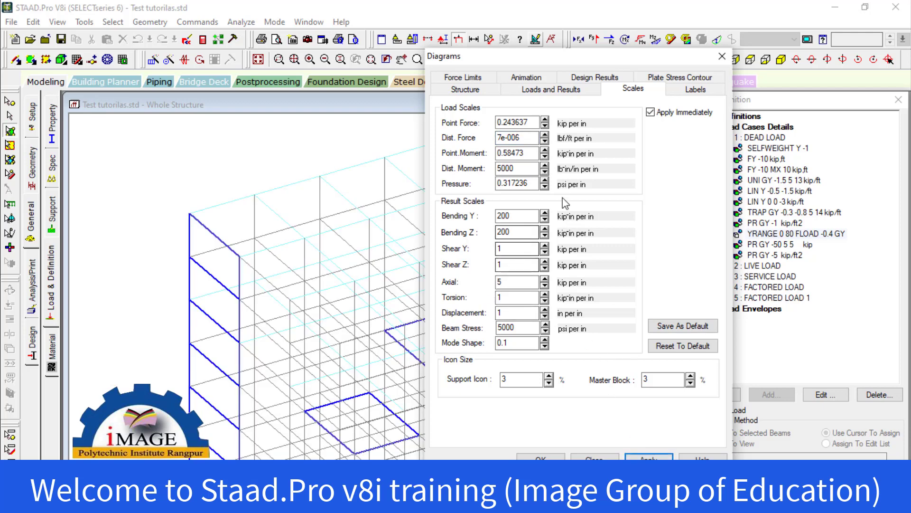
Step: Raise the distributed force load scale beyond 9 lbf/ft per in and view the diagram label options
left_click(544, 135)
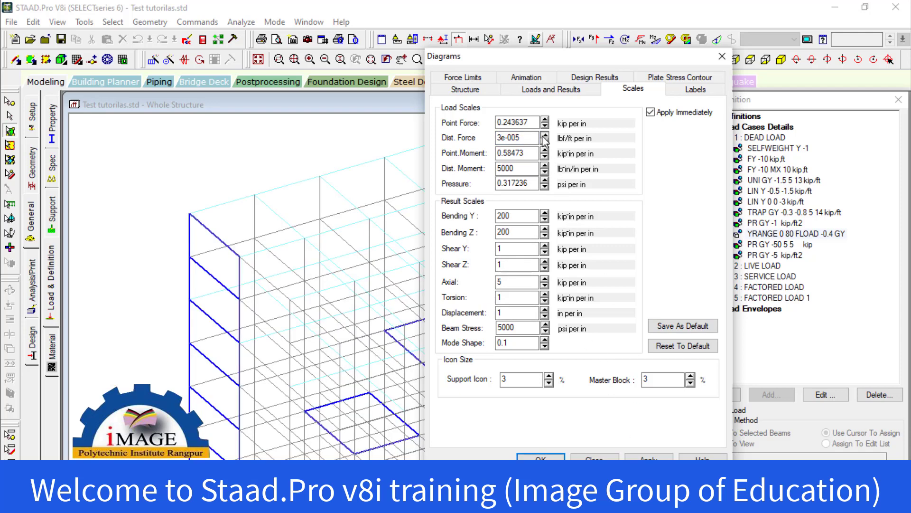
left_click(545, 135)
left_click(544, 135)
left_click(544, 136)
left_click(544, 135)
left_click(545, 135)
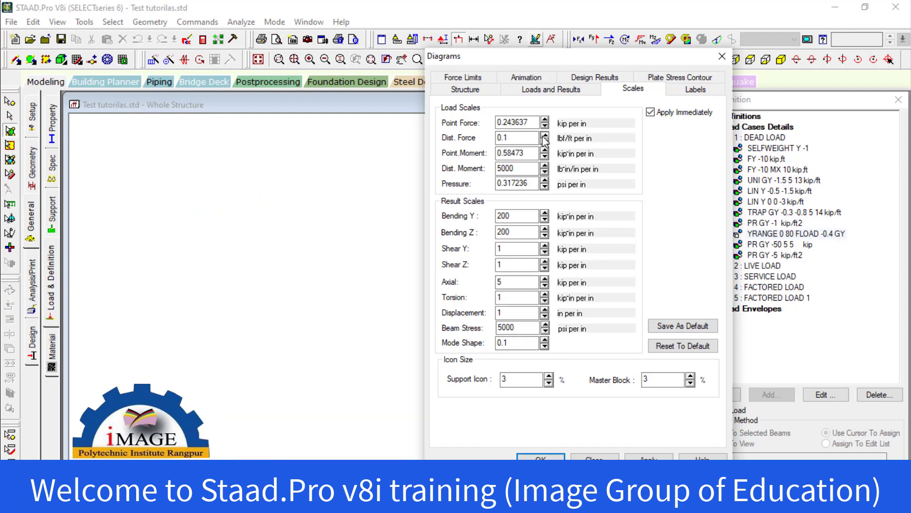
left_click(544, 135)
left_click(545, 136)
left_click(544, 135)
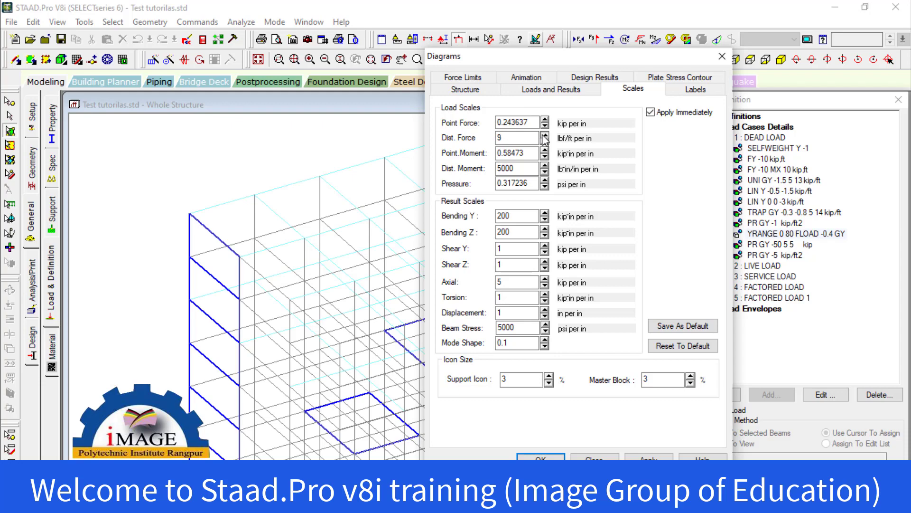
left_click(545, 135)
left_click(545, 136)
left_click(545, 135)
left_click(545, 135)
left_click(693, 93)
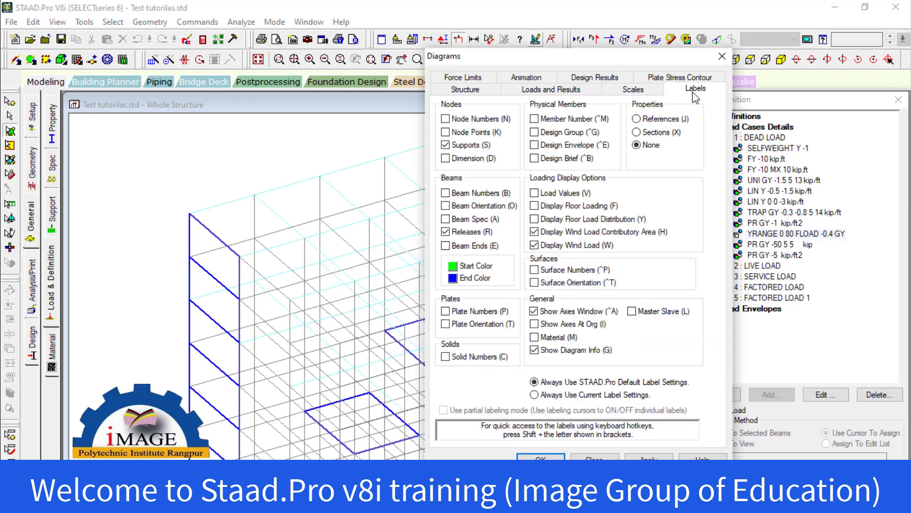
left_click(722, 56)
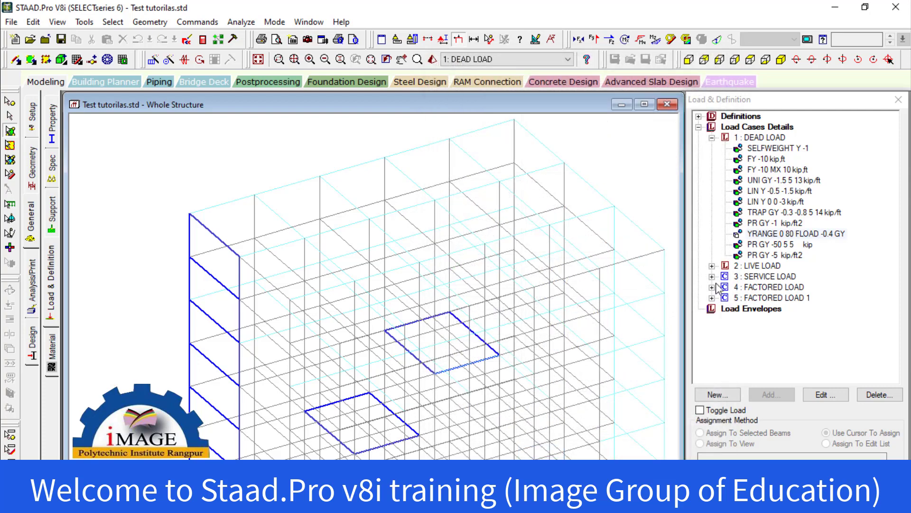
Step: View the PR GY -5 pressure load on the structure and inspect the geometry of the surface that carries it
middle_click_drag(554, 305, 553, 224)
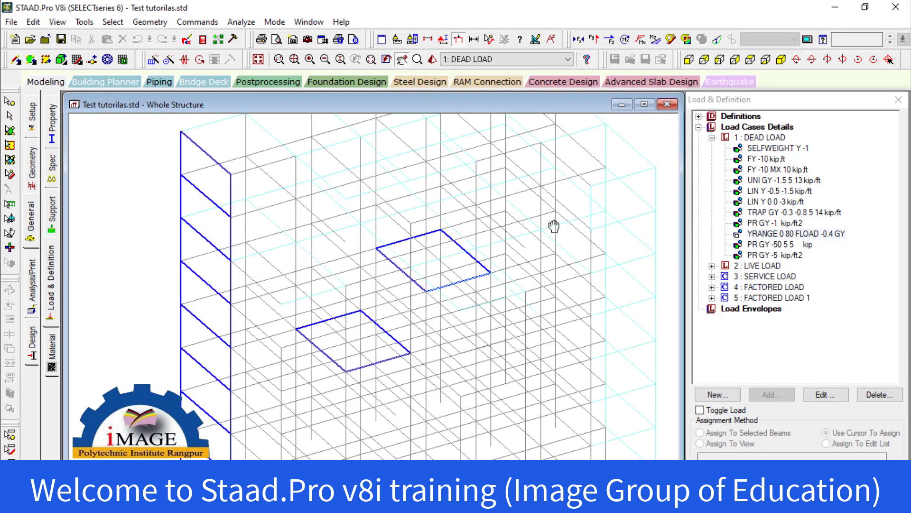
middle_click_drag(565, 282, 573, 252)
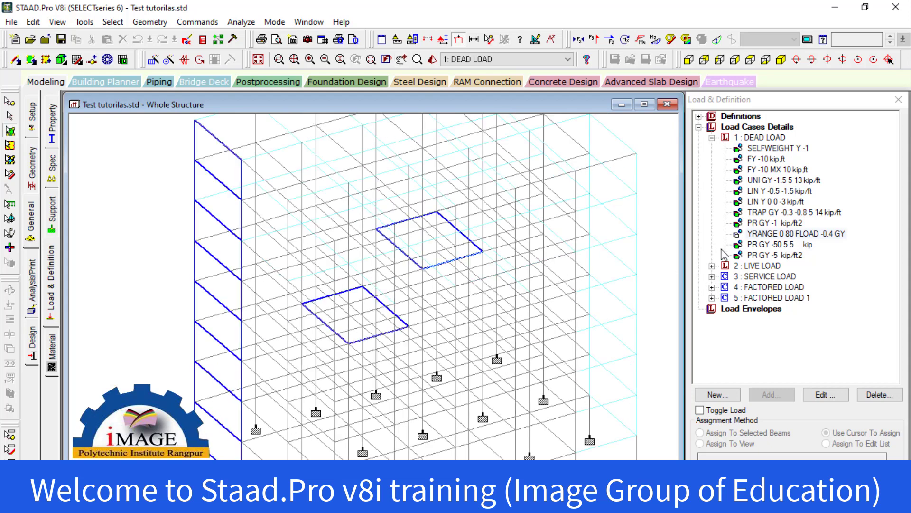
left_click(755, 256)
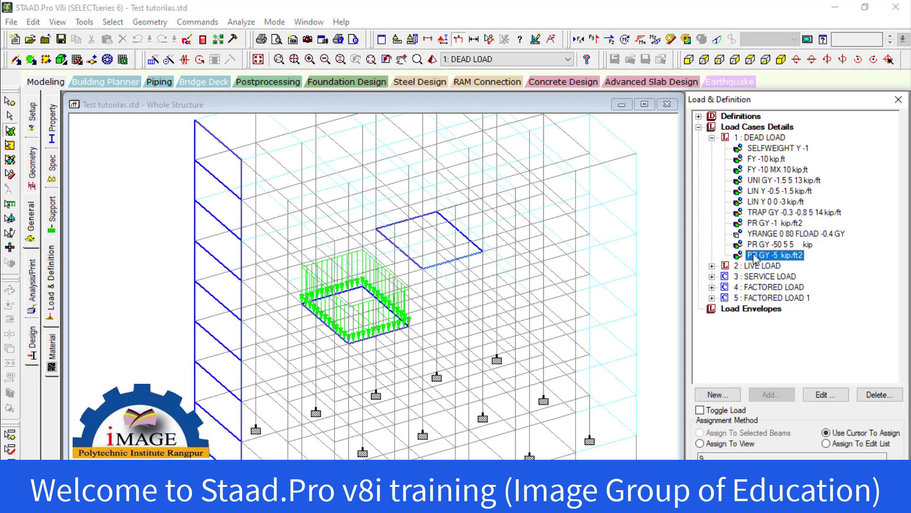
left_click(363, 317)
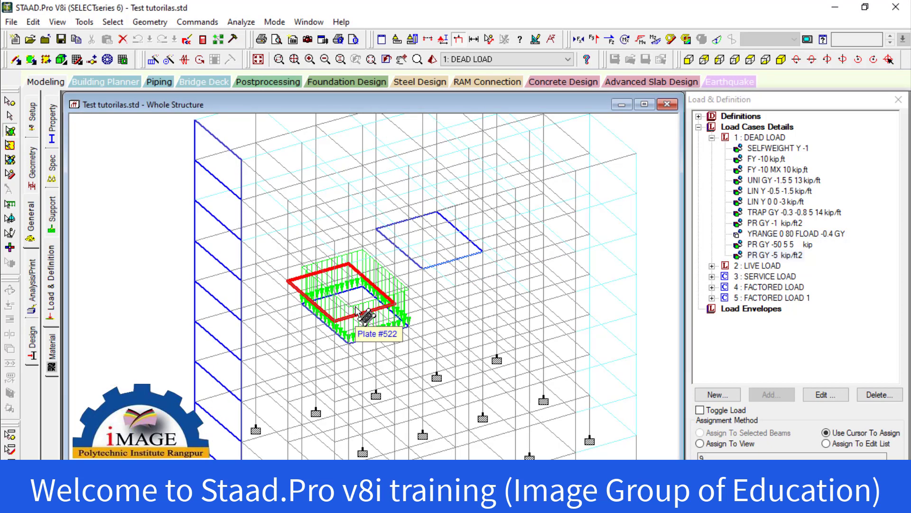
left_click(10, 145)
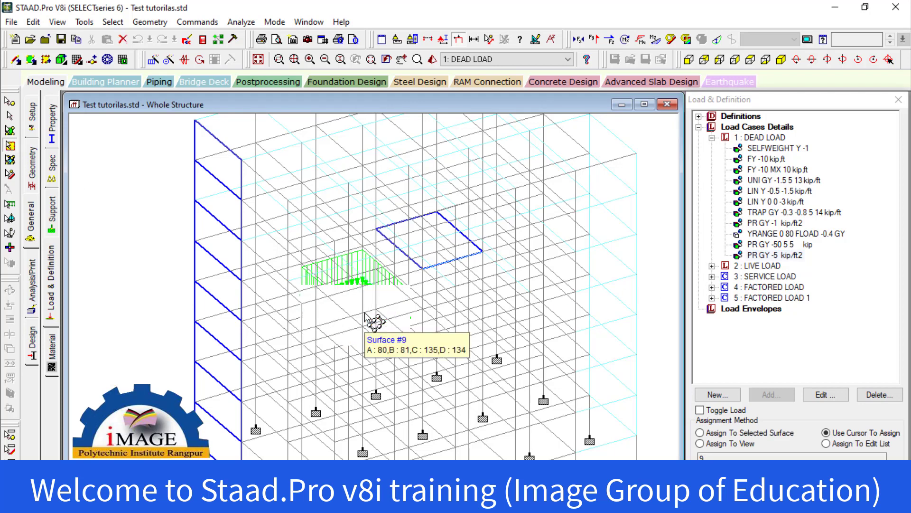
double_click(366, 316)
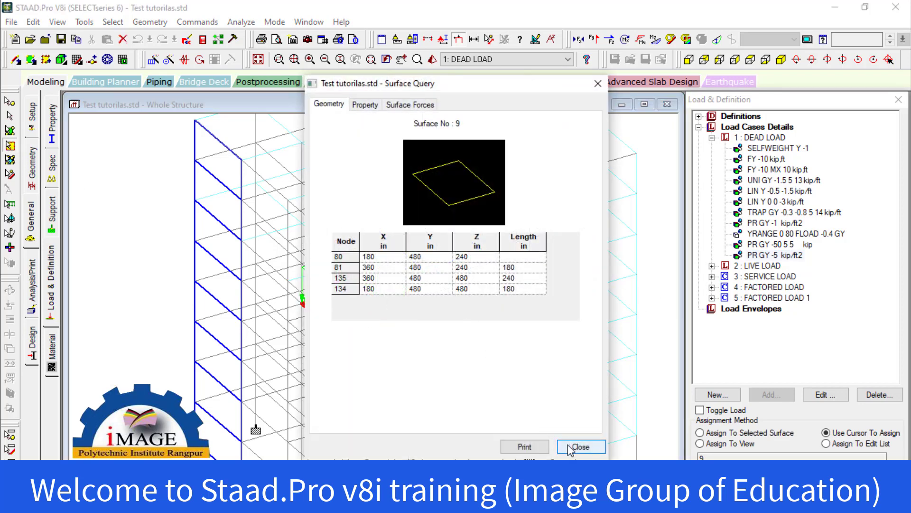
left_click(580, 447)
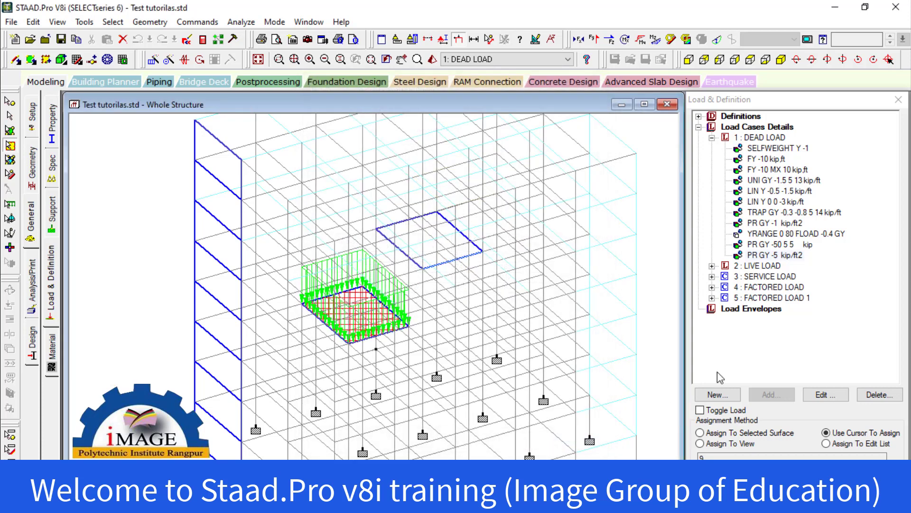
Step: View the FZ -50 nodal load, CON GY -30 concentrated force and CMOM Z 10 concentrated moment of the live load case
left_click(711, 272)
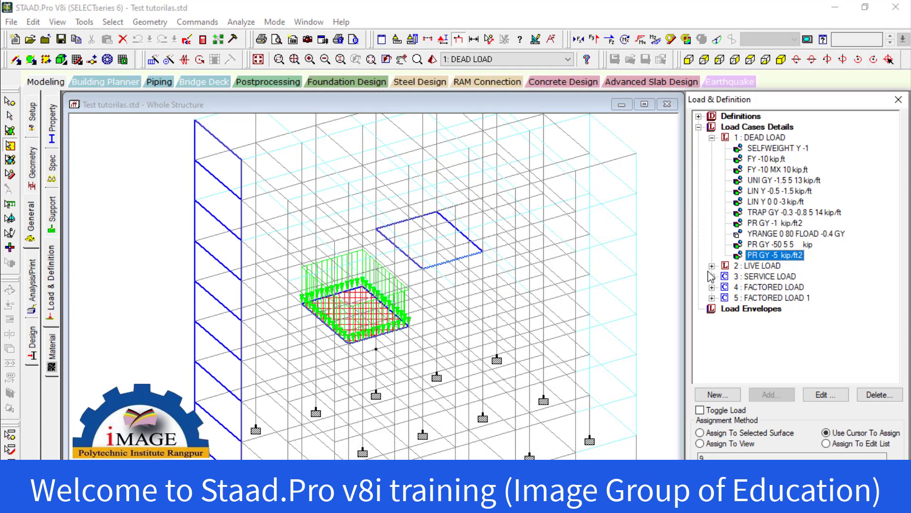
left_click(712, 138)
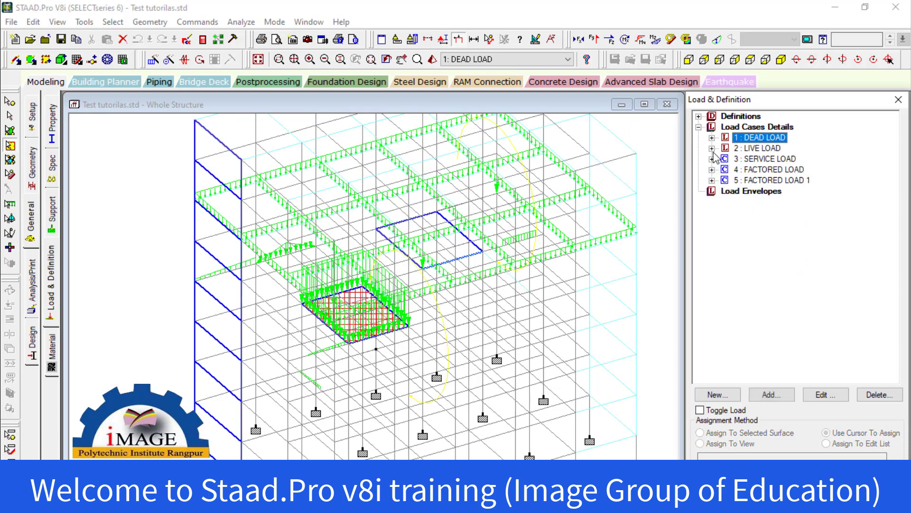
left_click(712, 148)
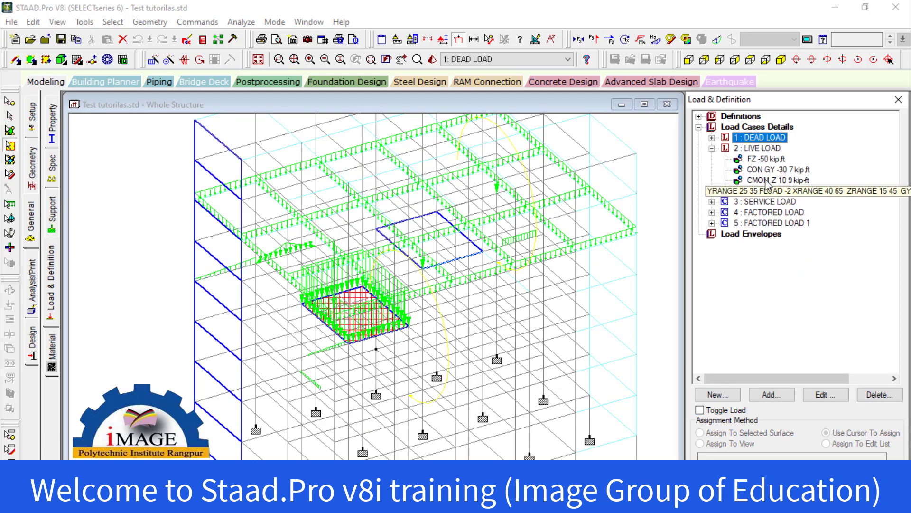
left_click(766, 159)
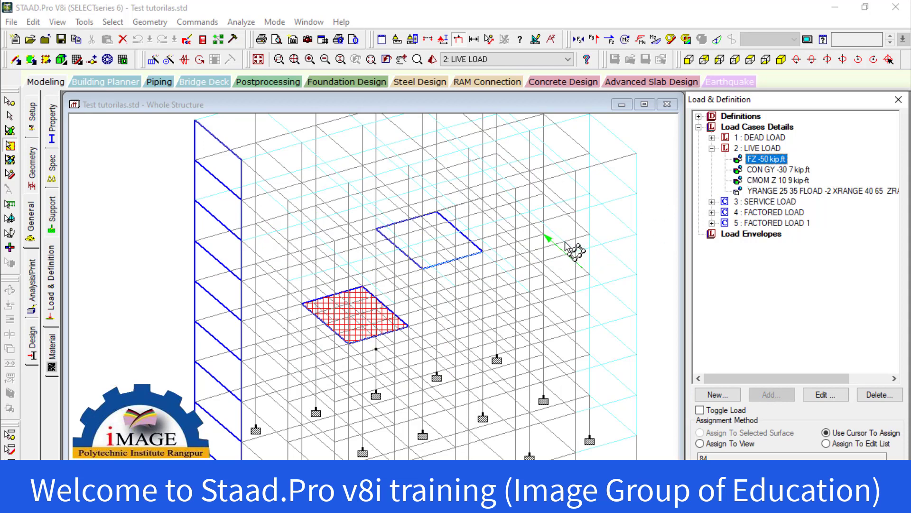
left_click(755, 171)
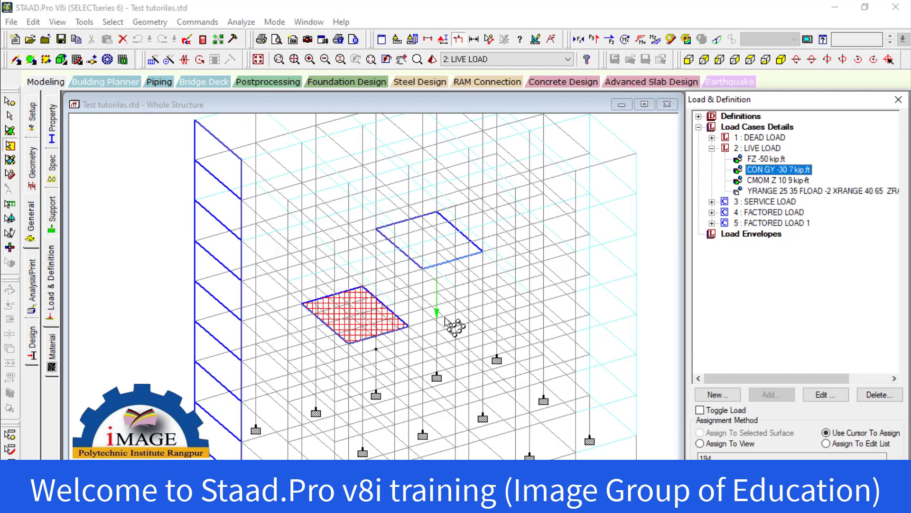
left_click(758, 180)
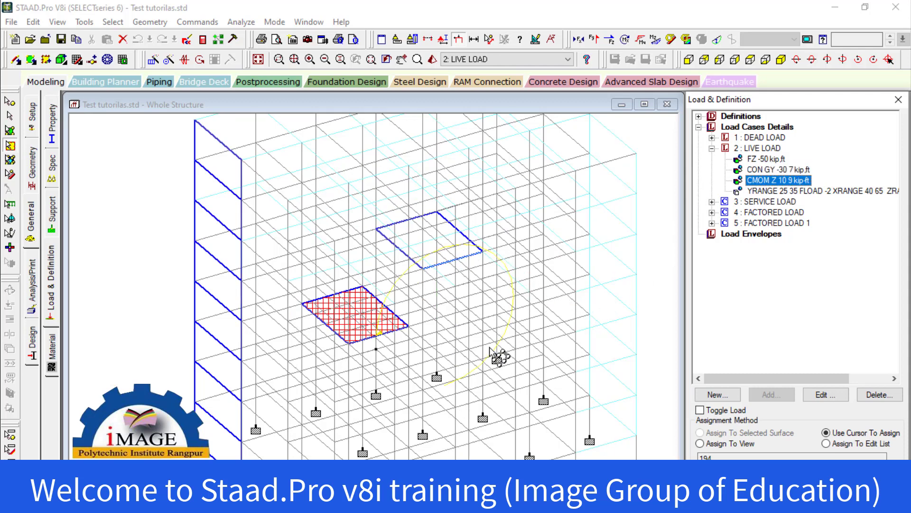
Step: Set the Y range of the live load case's floor load to 0 to 80 ft and agree to delete the result files
left_click(761, 191)
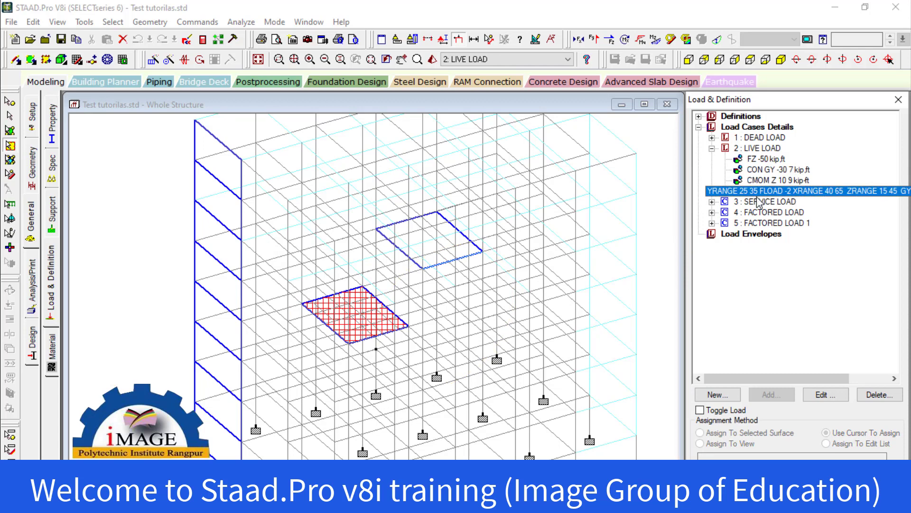
double_click(759, 191)
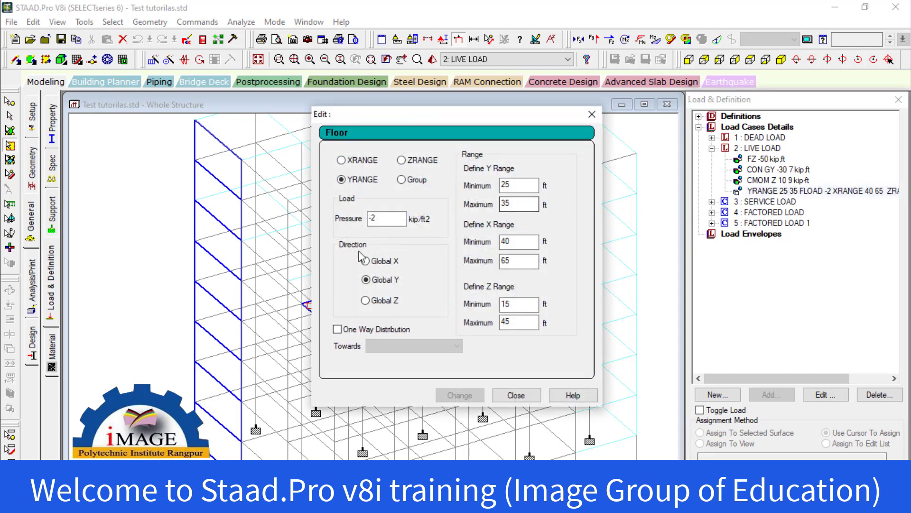
left_click(380, 218)
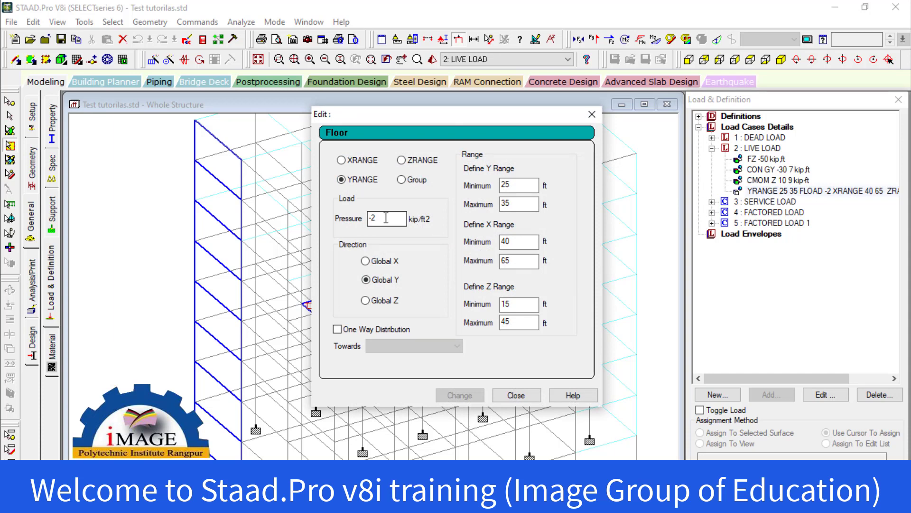
left_click(522, 184)
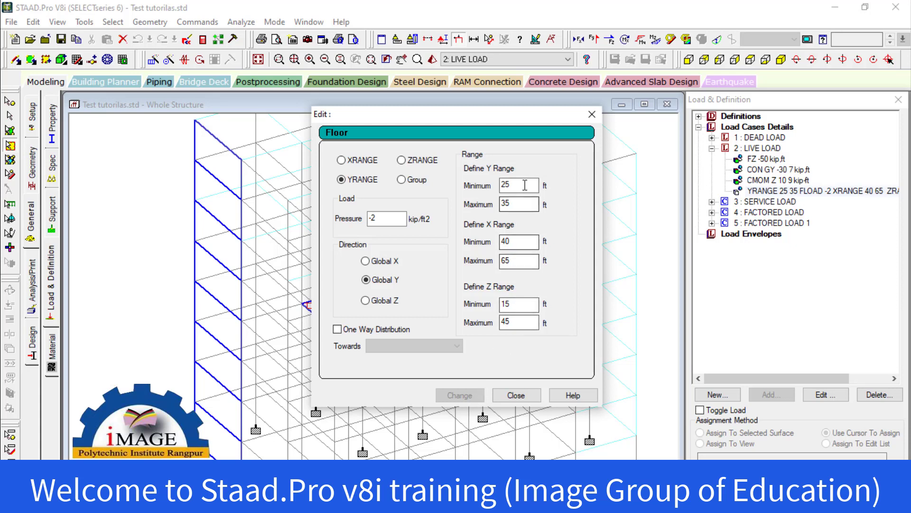
left_click_drag(525, 185, 488, 189)
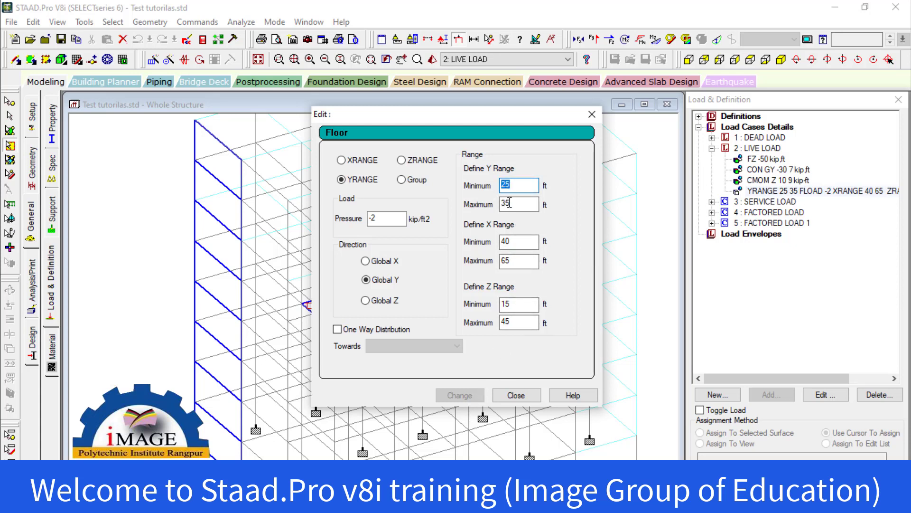
type("0")
key("Tab")
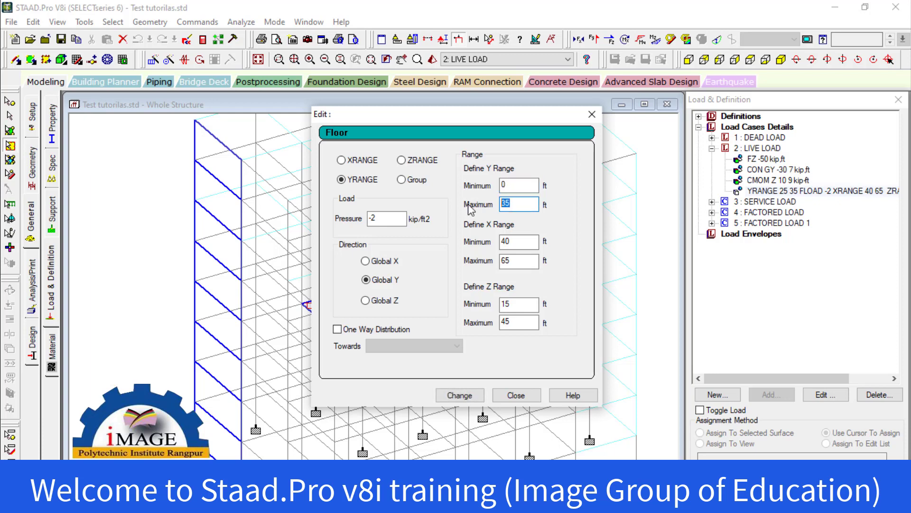
type("80")
left_click(458, 396)
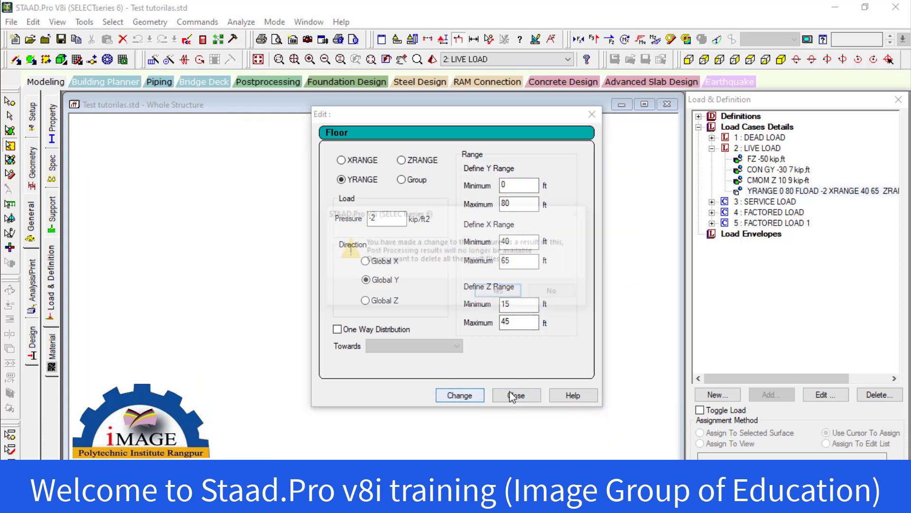
left_click(497, 291)
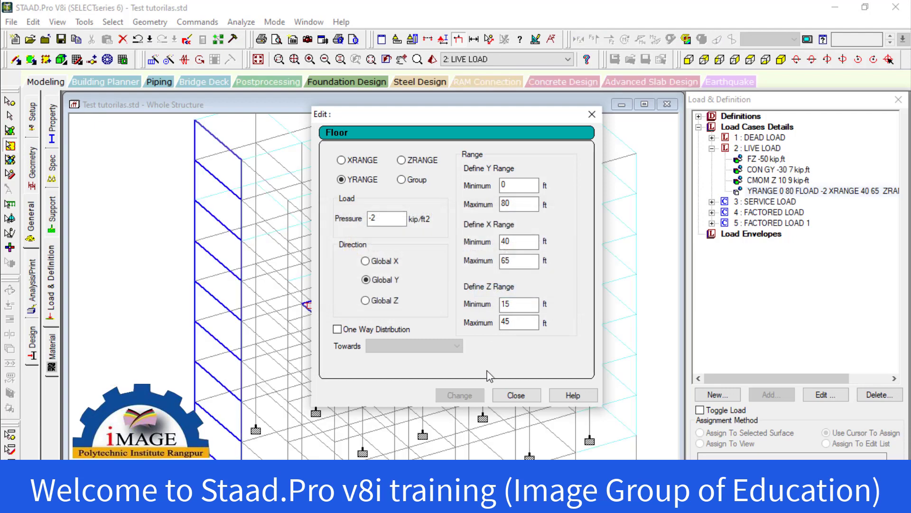
left_click(517, 396)
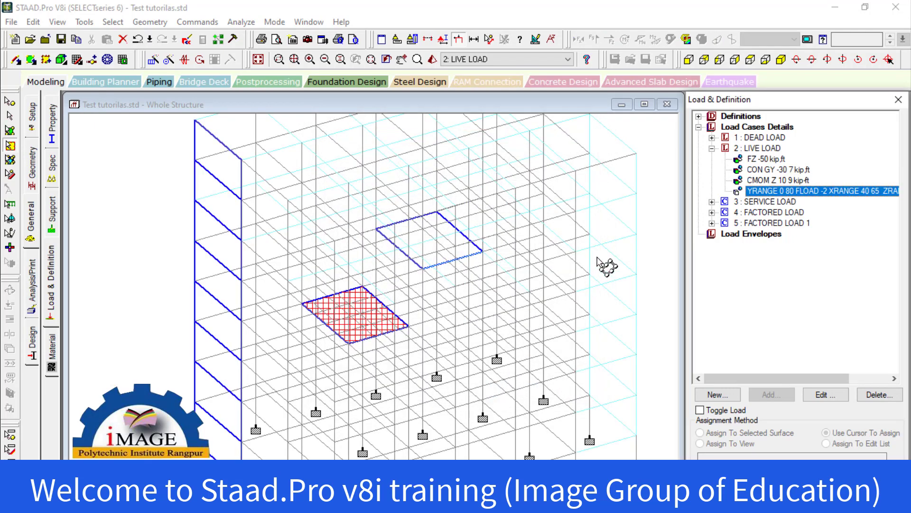
Step: View the CON GY -30 concentrated force and the floor load of the live load case on the structure
left_click(757, 171)
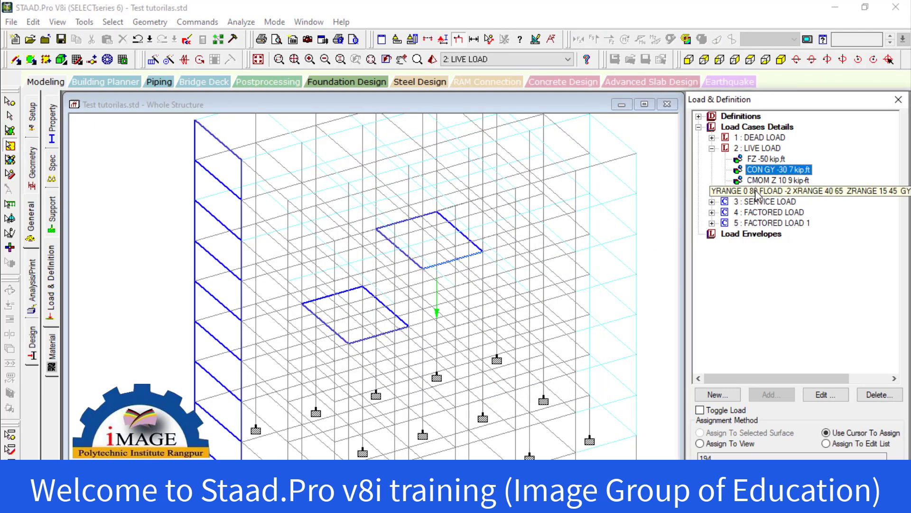
left_click(757, 193)
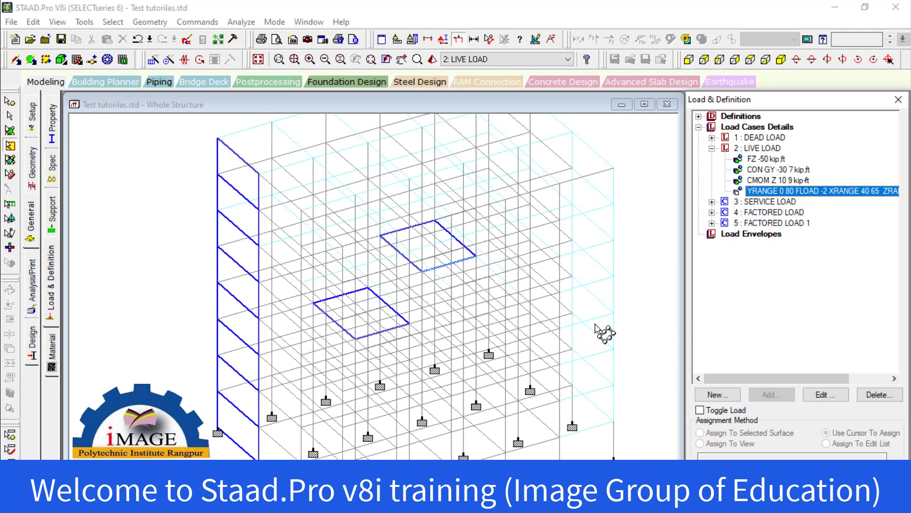
left_click(603, 331)
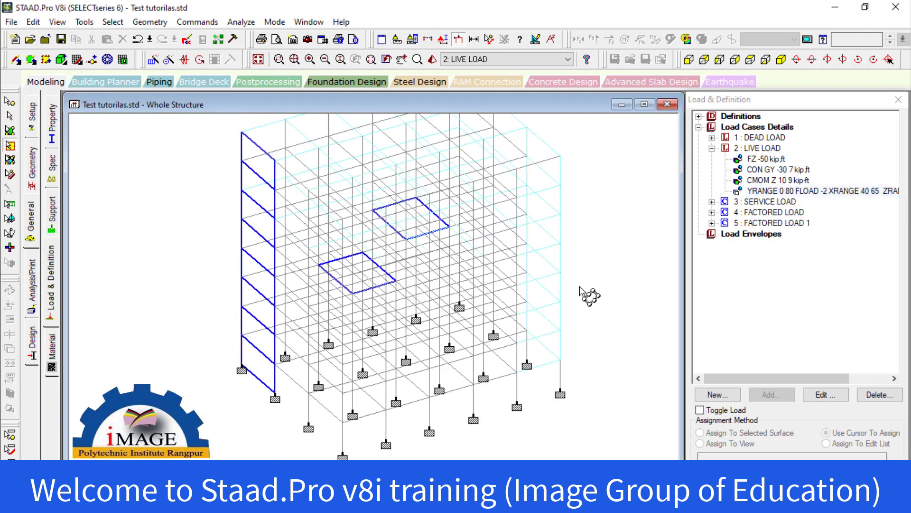
left_click(762, 191)
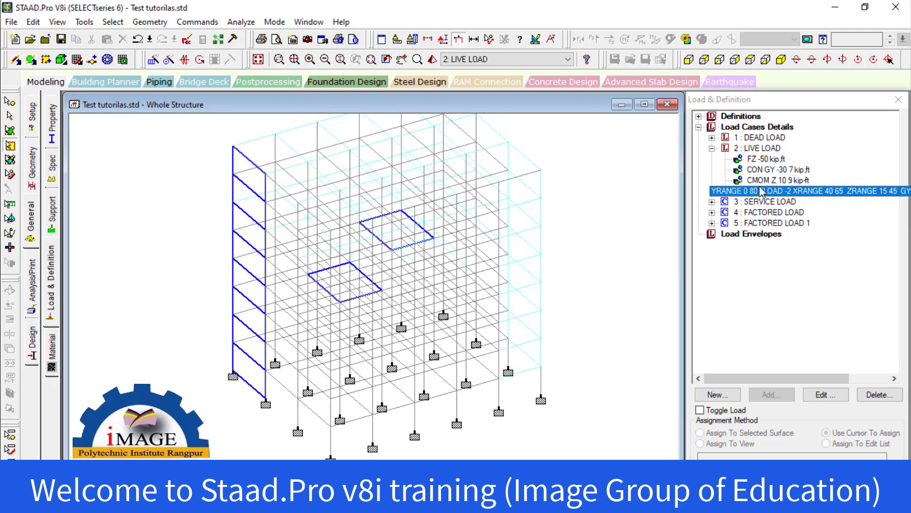
Step: Set the minimum and maximum of the live floor load's X and Z ranges to 0 ft and accept the auto save
double_click(762, 192)
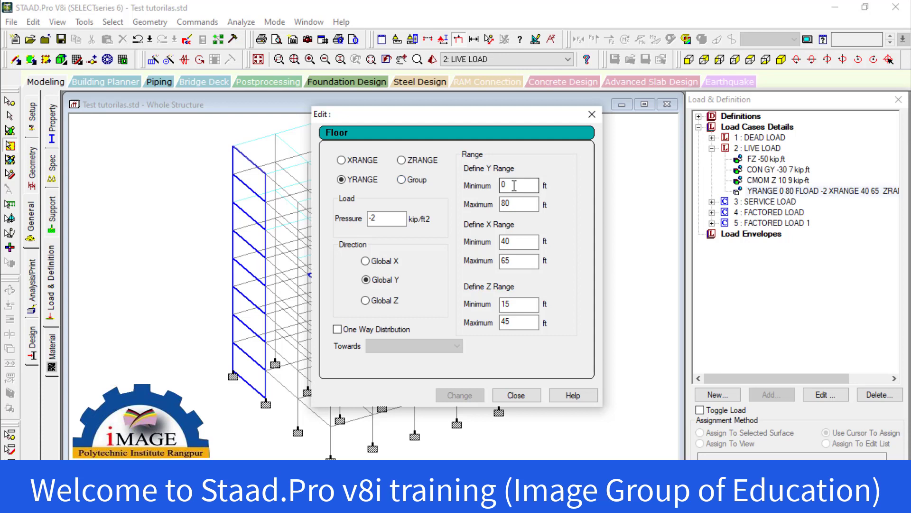
left_click_drag(512, 242, 502, 262)
type("0")
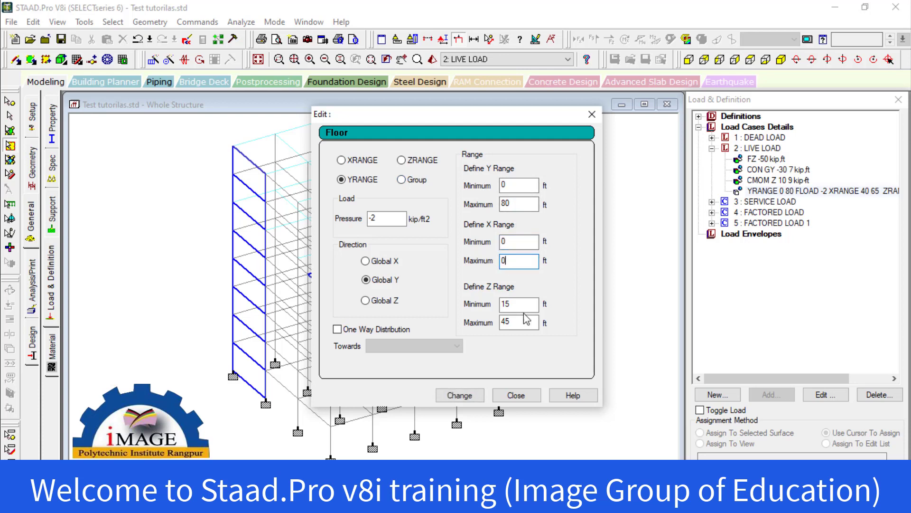
left_click_drag(522, 304, 483, 328)
type("0")
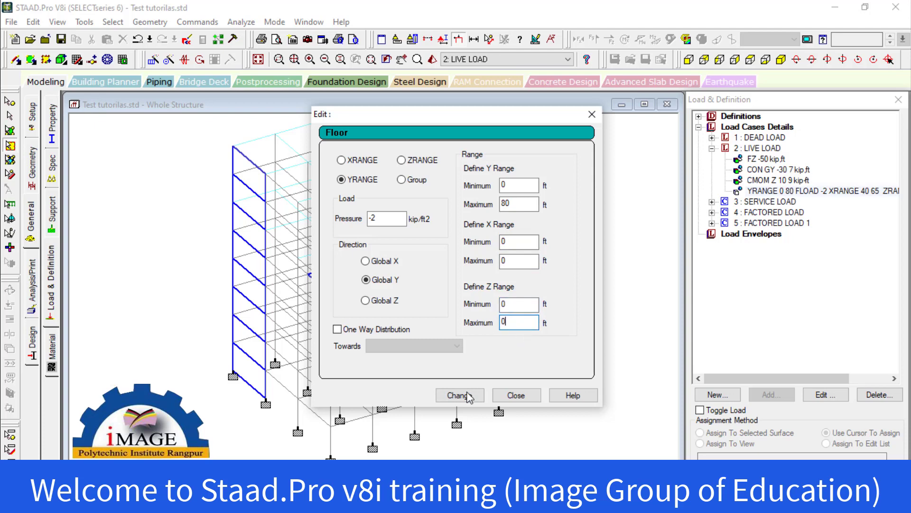
left_click(459, 395)
left_click(516, 395)
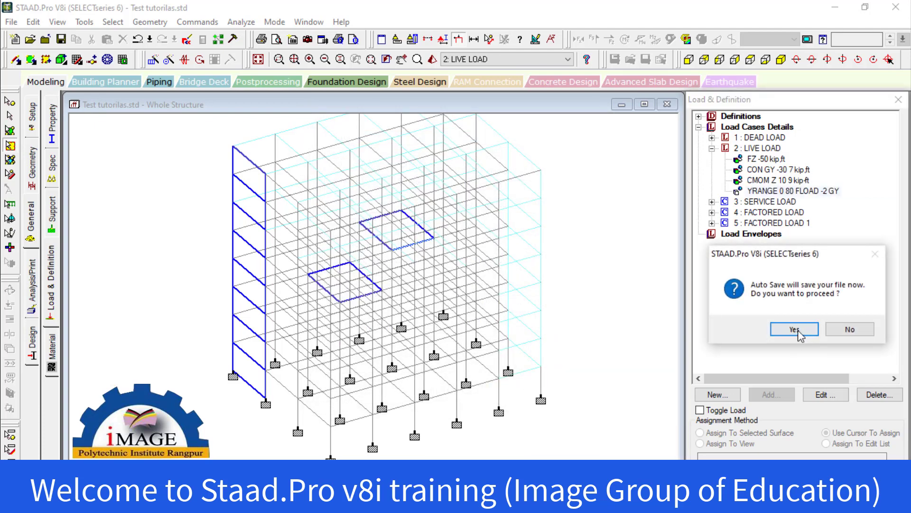
left_click(796, 330)
left_click(439, 281)
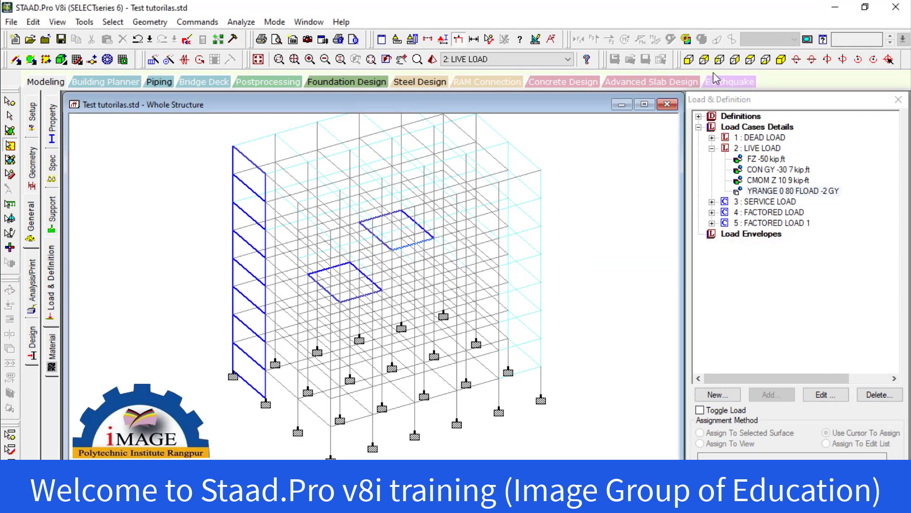
Step: Lower the distributed force load scale to 0.01 lbf/ft per in and apply it immediately
left_click(535, 39)
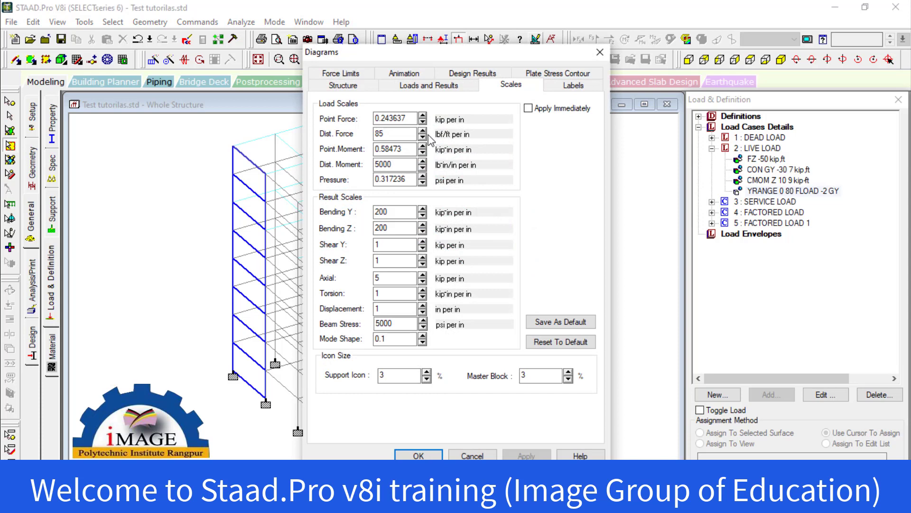
left_click(422, 137)
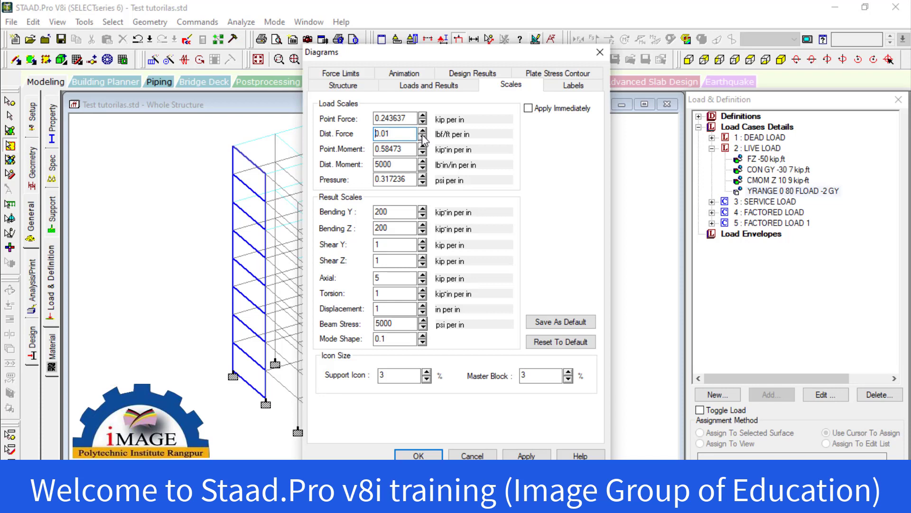
left_click(529, 109)
left_click(534, 455)
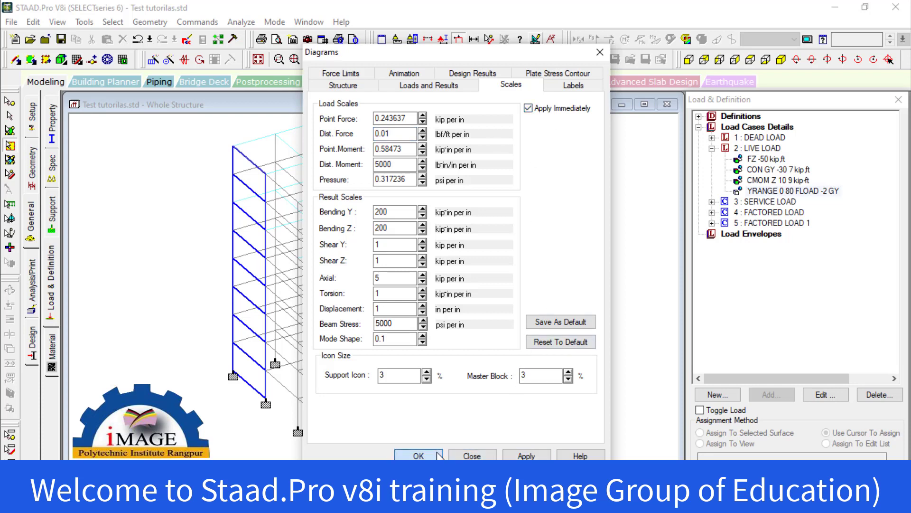
left_click(418, 454)
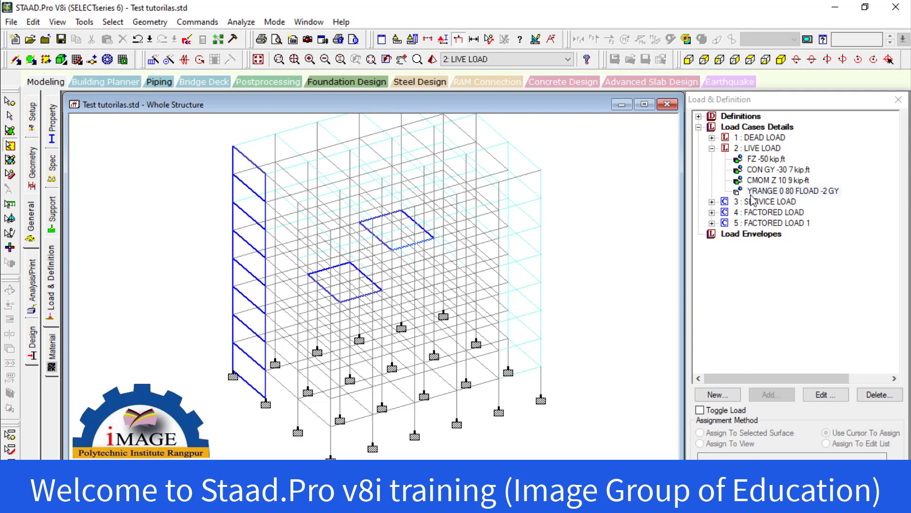
Step: View the dead load case's UNI GY -1.5, LIN Y -0.5 -1.5, FY -10 MX 10 and FLOAD -0.4 loads on the structure
left_click(712, 137)
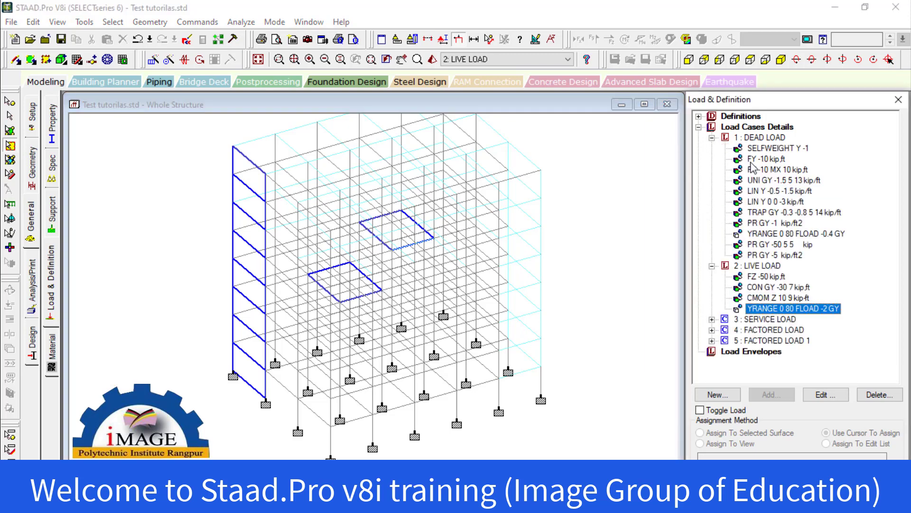
left_click(767, 184)
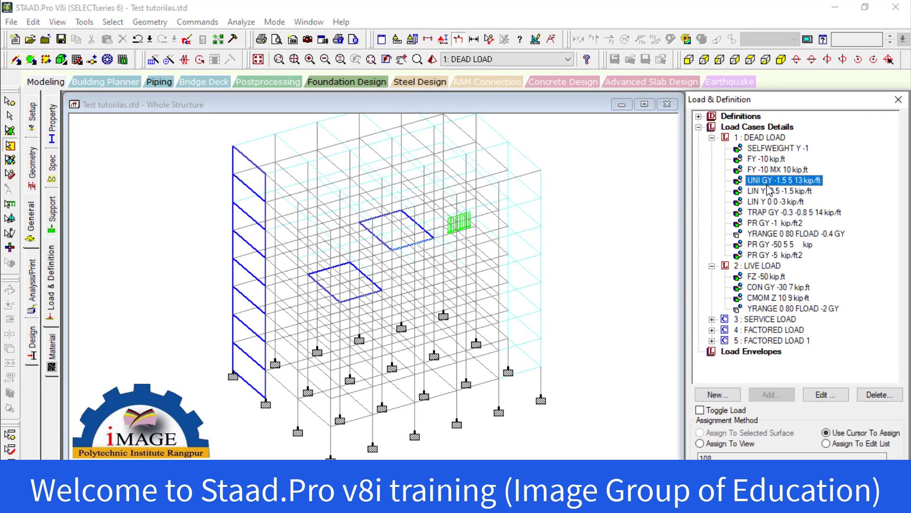
left_click(765, 193)
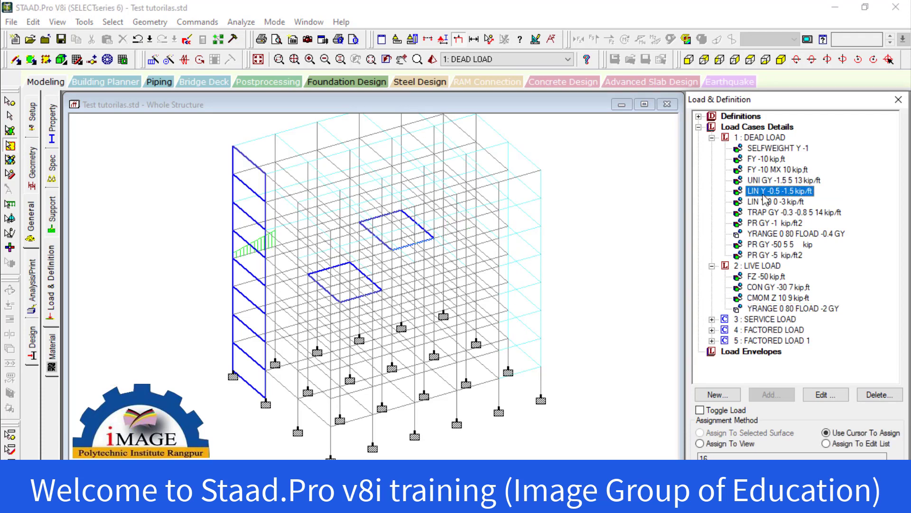
left_click(764, 183)
left_click(764, 171)
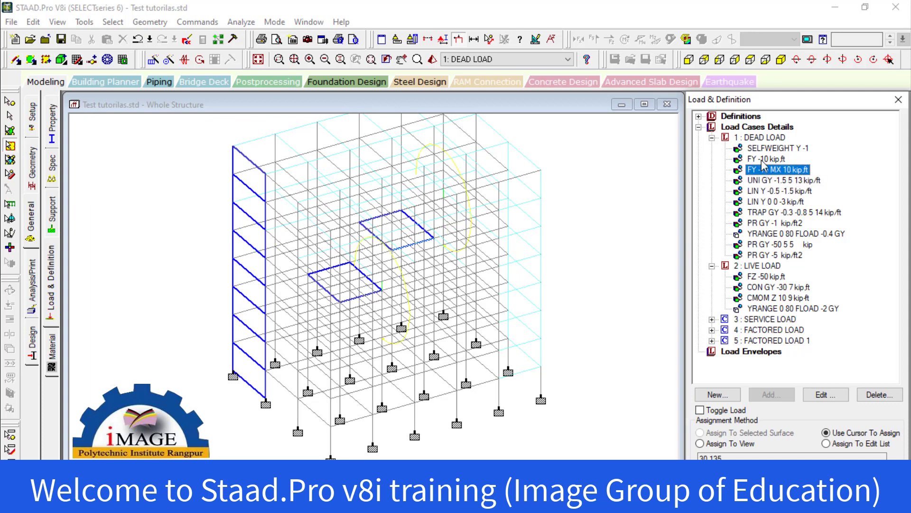
left_click(778, 234)
left_click(375, 291)
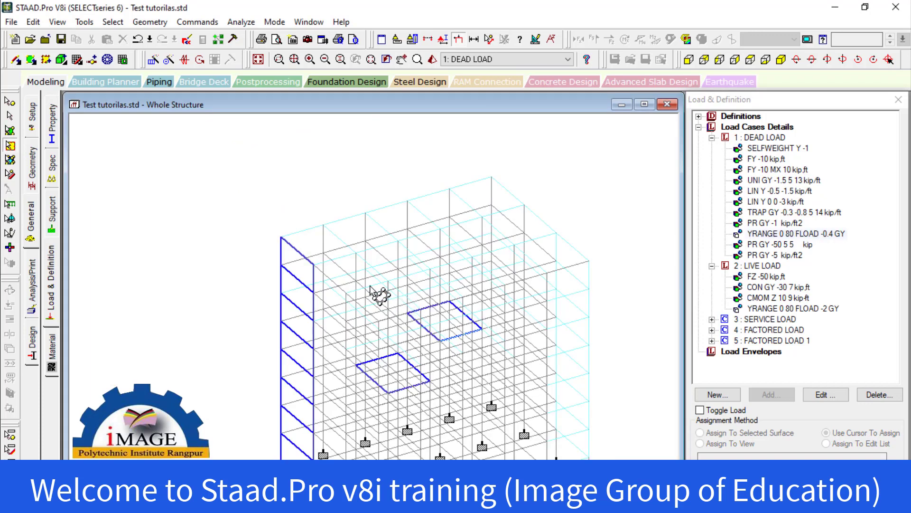
left_click_drag(375, 292, 355, 224)
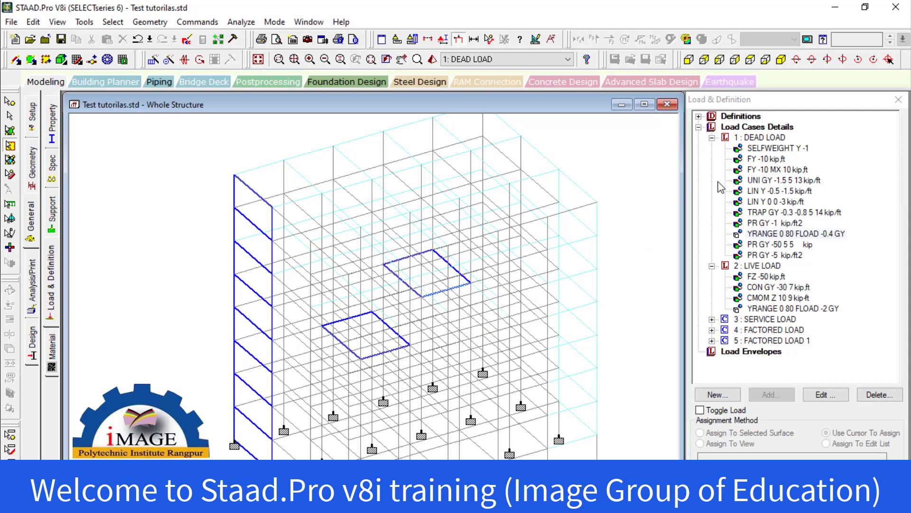
Step: Set the assign dialog options to show all labels, with the selected item's labels in a separate color
left_click(83, 23)
mouse_move(59, 23)
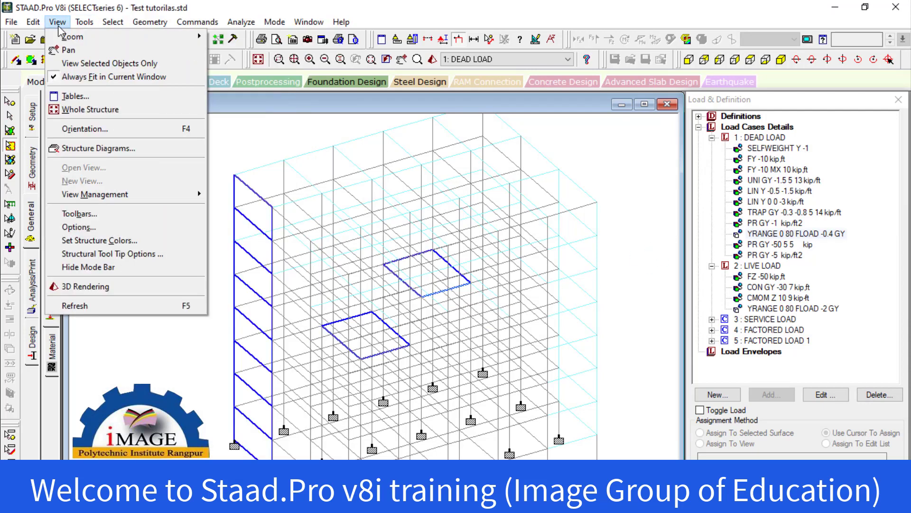
left_click(101, 226)
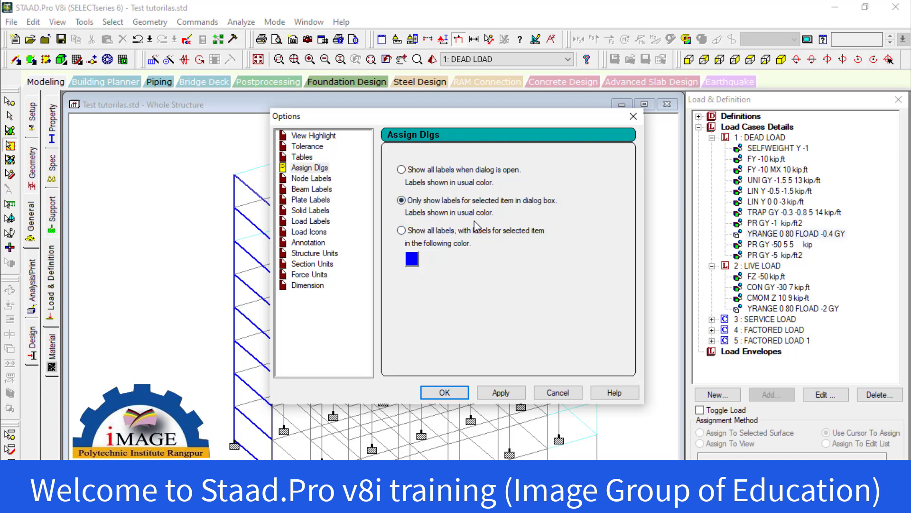
left_click(412, 235)
left_click(445, 393)
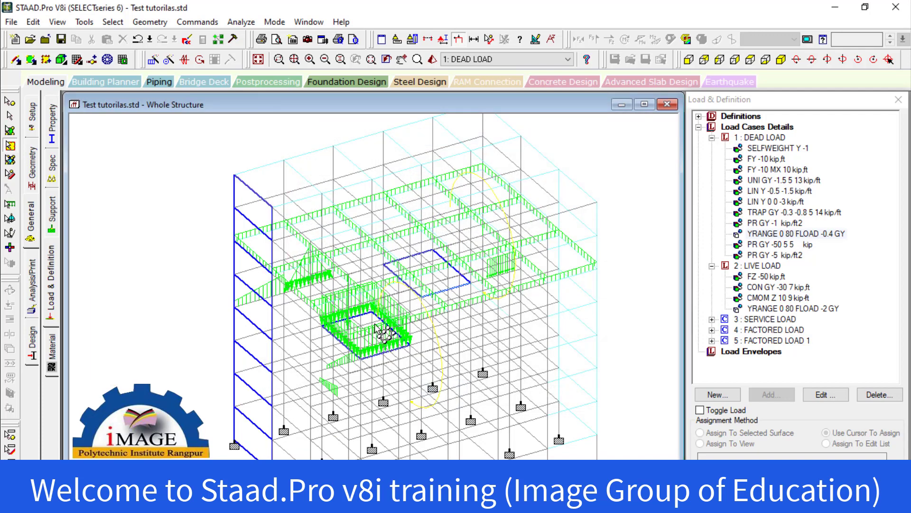
Step: View the diagrams of the dead load's FLOAD -0.4 GY and the live load's FLOAD -2 GY floor loads
left_click(258, 210)
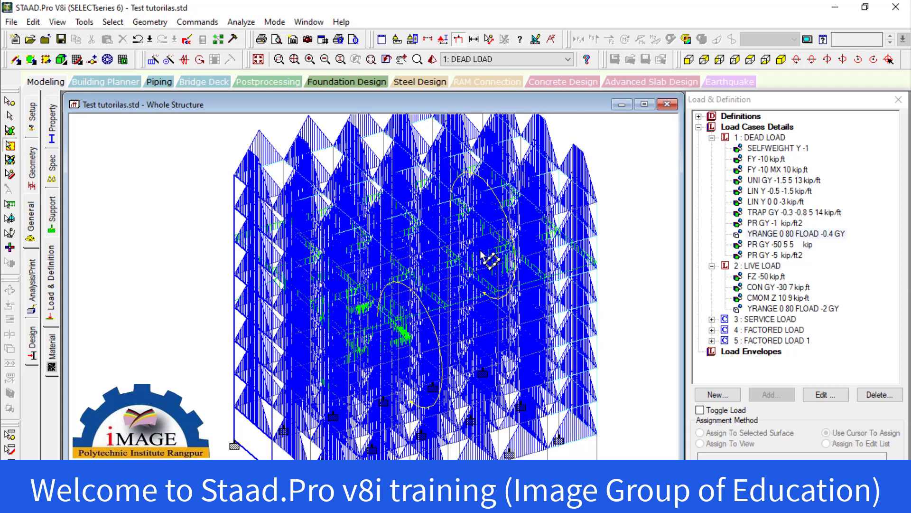
left_click(754, 235)
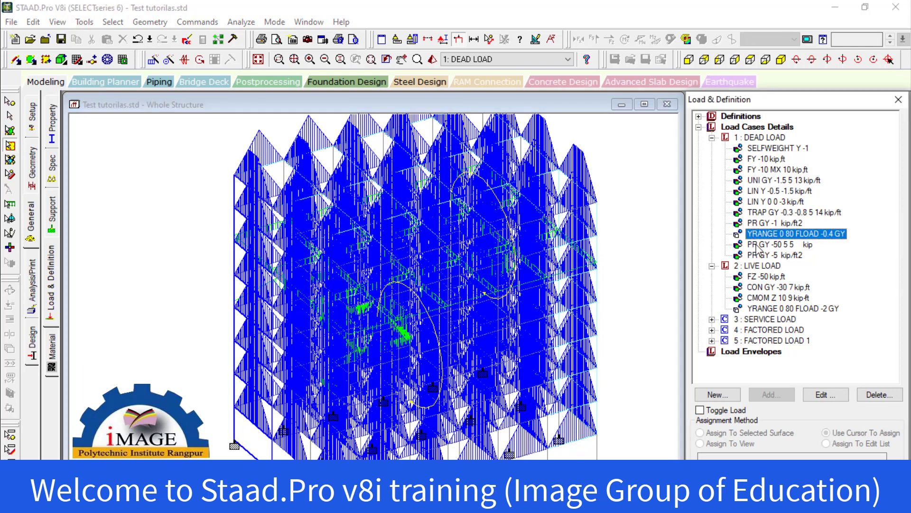
left_click(762, 310)
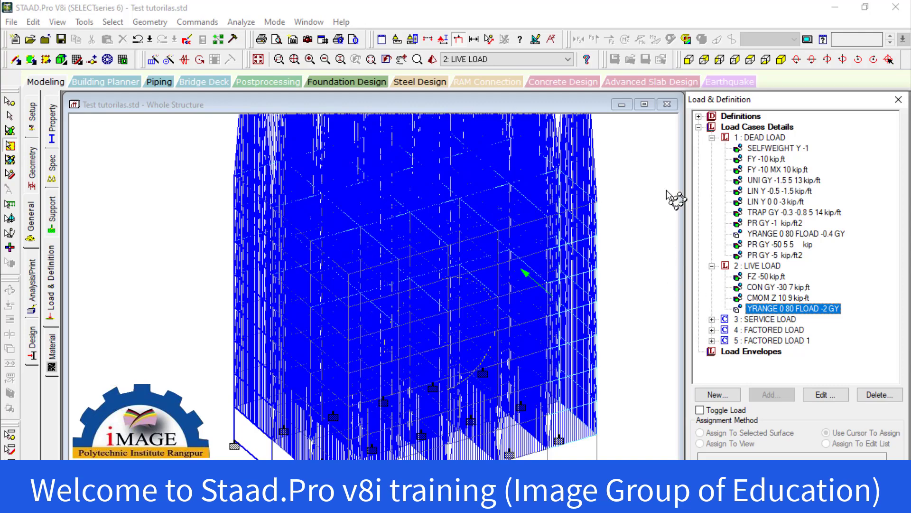
scroll(582, 269, "down", 1)
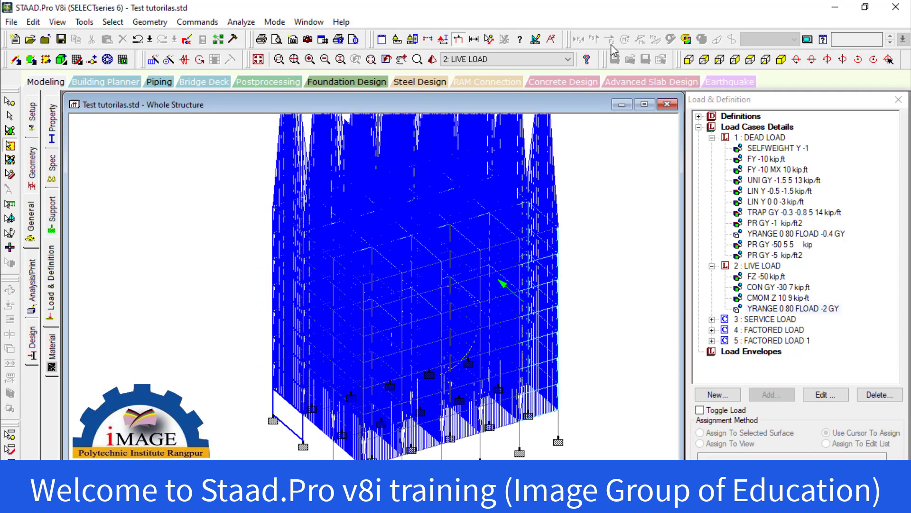
Step: Raise the live load's distributed force scale to 300 lbf/ft per in with immediate application, and view the dead load case's floor load
left_click(536, 39)
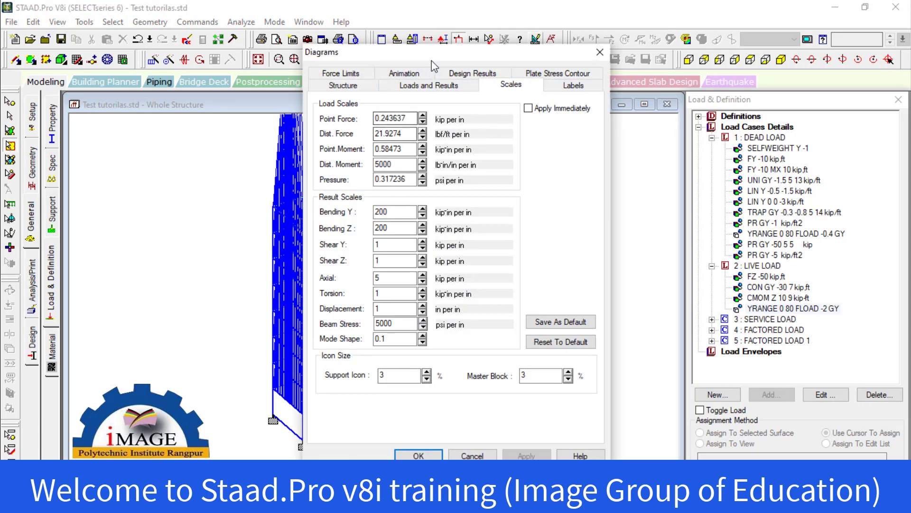
left_click_drag(431, 53, 666, 45)
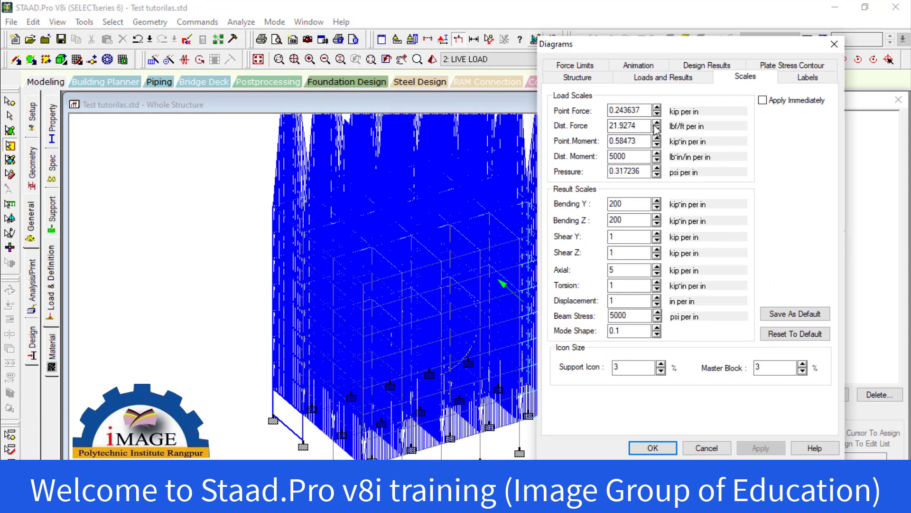
left_click(656, 122)
left_click(656, 122)
left_click(656, 123)
left_click(762, 100)
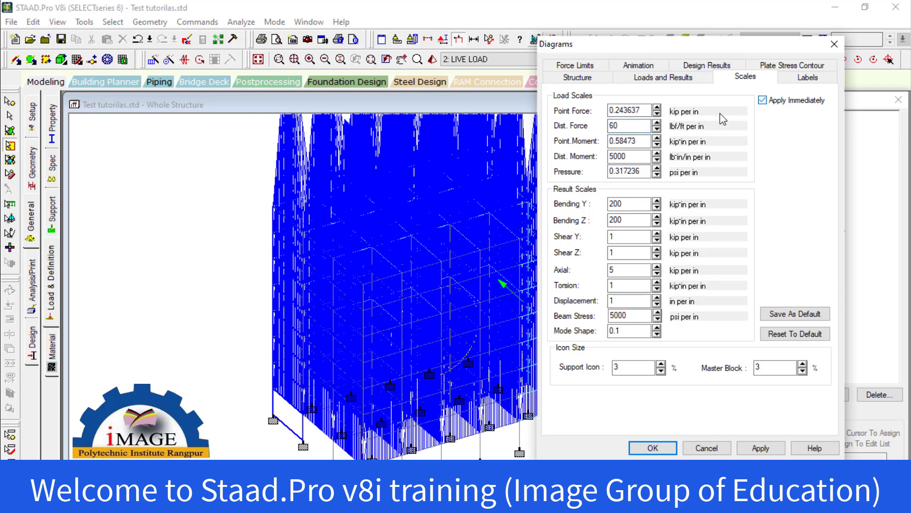
left_click(656, 123)
left_click(657, 122)
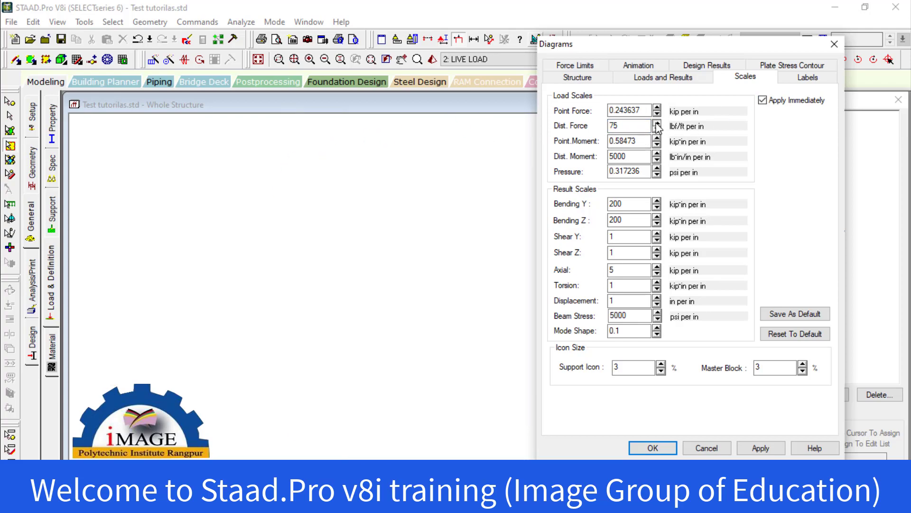
left_click(657, 123)
left_click(657, 123)
left_click(657, 122)
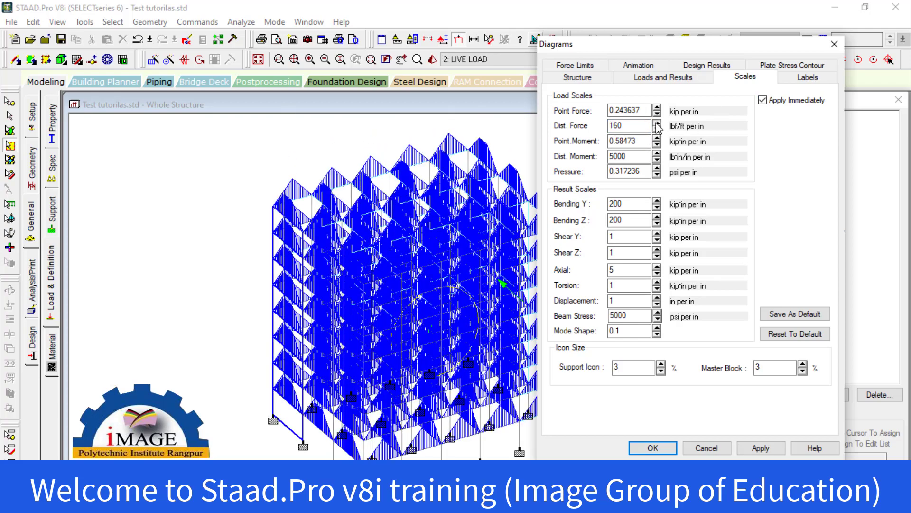
left_click(657, 123)
left_click(657, 122)
left_click(657, 122)
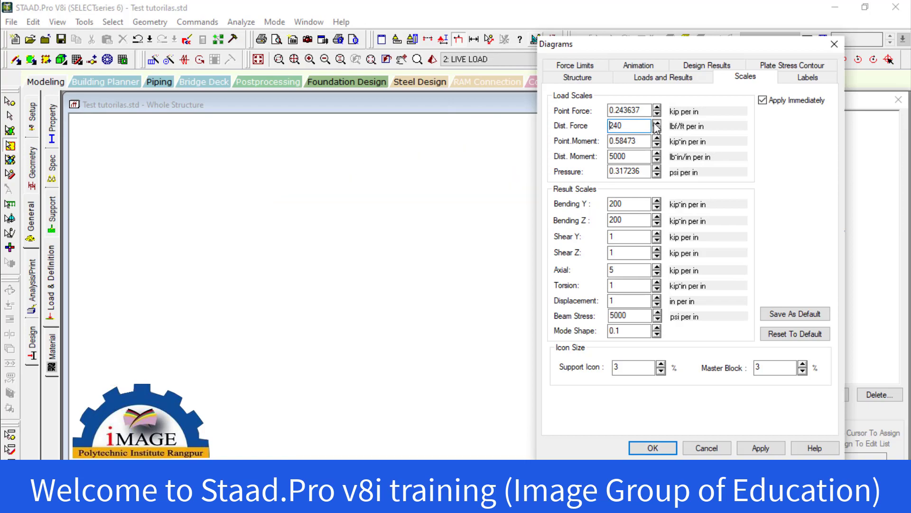
left_click(657, 123)
left_click(657, 122)
left_click(657, 122)
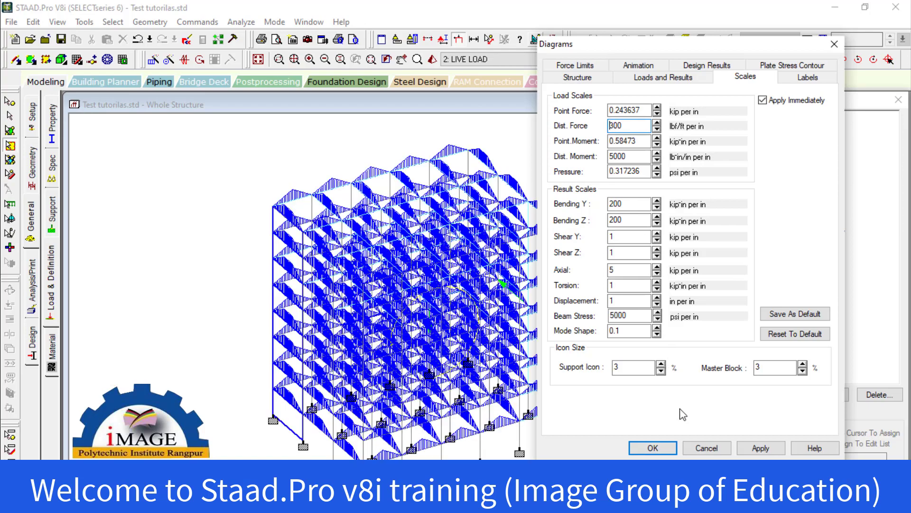
left_click(653, 448)
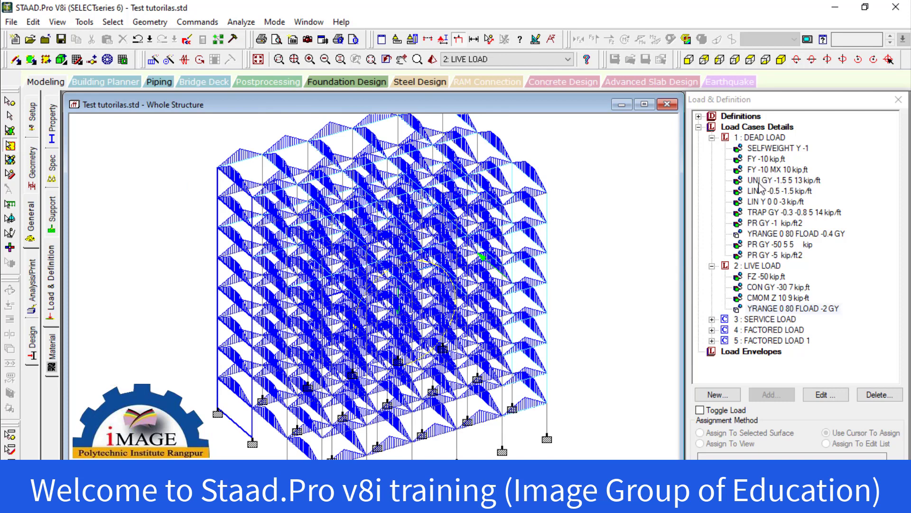
left_click(762, 234)
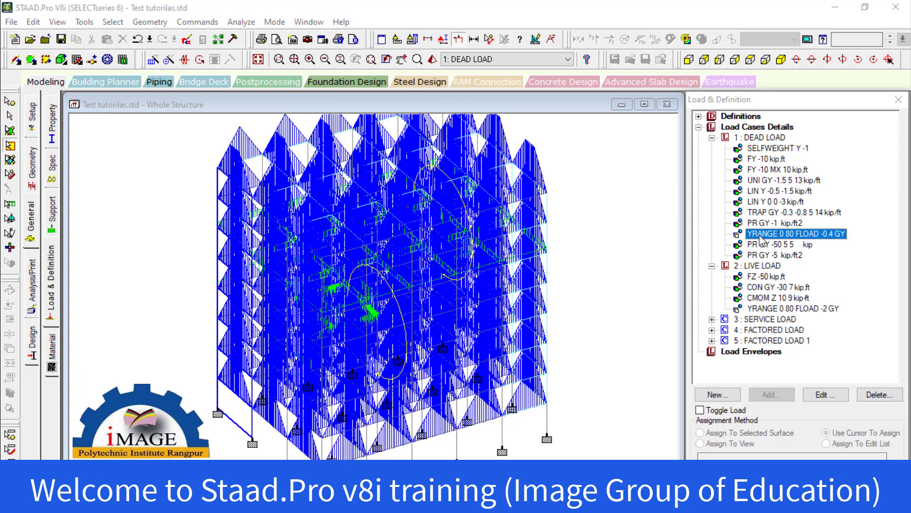
Step: Review the dead load floor load's range and pressure definition, and view the live load's CMOM Z 10 and FZ -50 loads
double_click(760, 236)
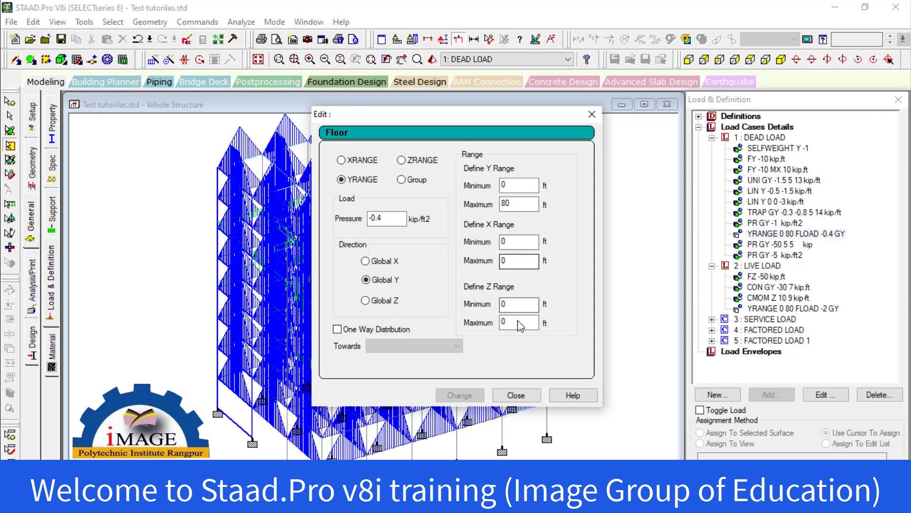
left_click(516, 396)
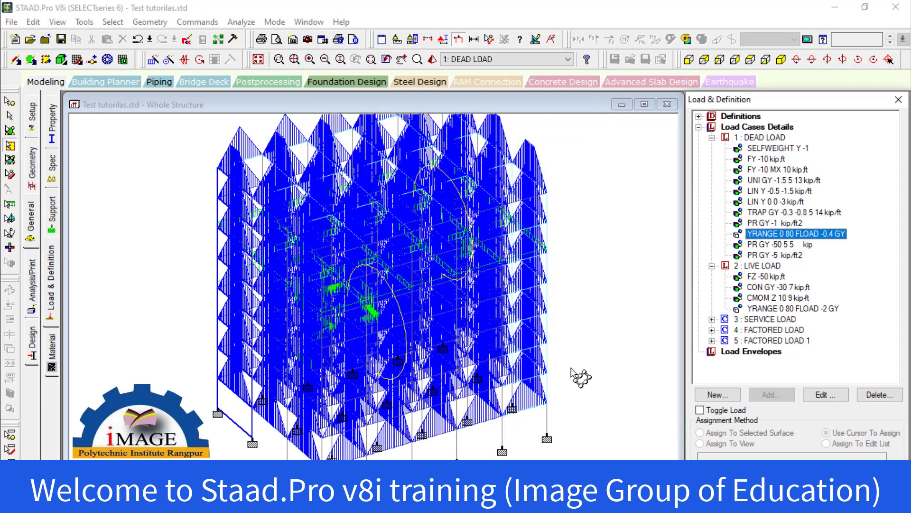
left_click(758, 298)
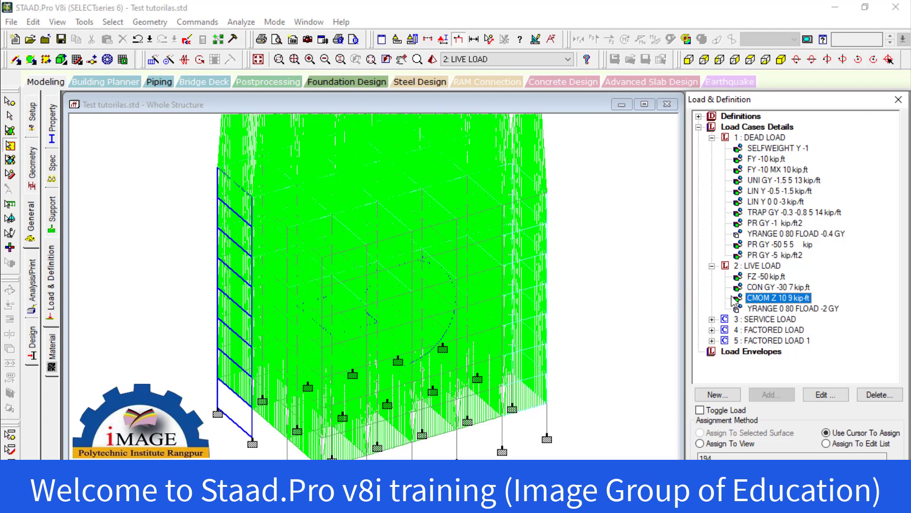
left_click(763, 278)
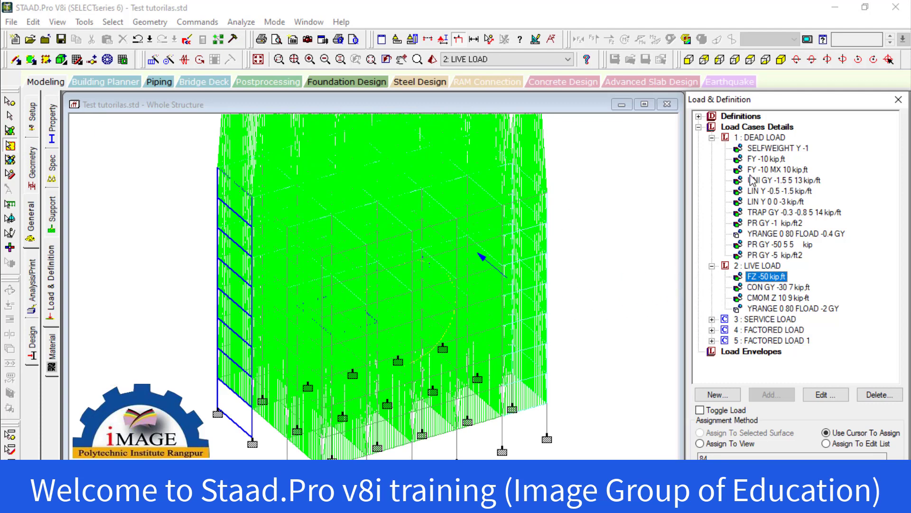
Step: View the dead load case's FY -10 and FY -10 MX 10 nodal loads on the structure
left_click(758, 160)
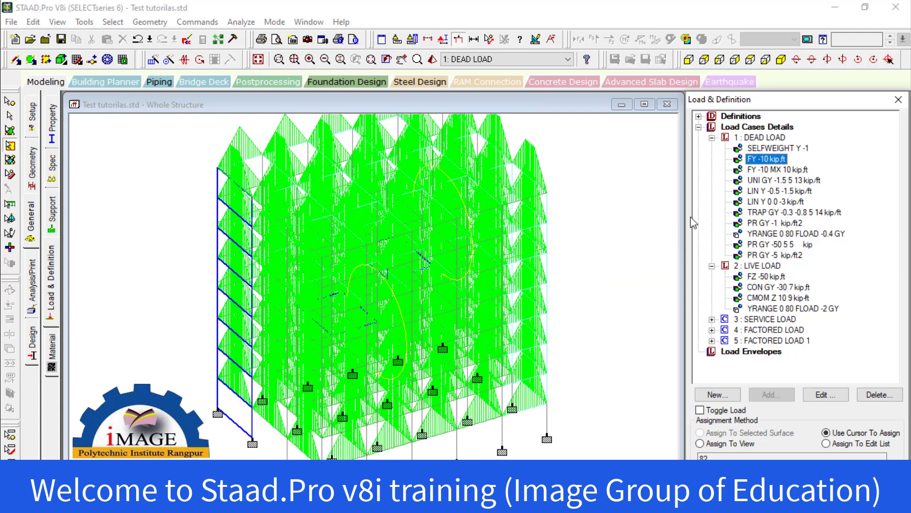
left_click(757, 170)
left_click(758, 161)
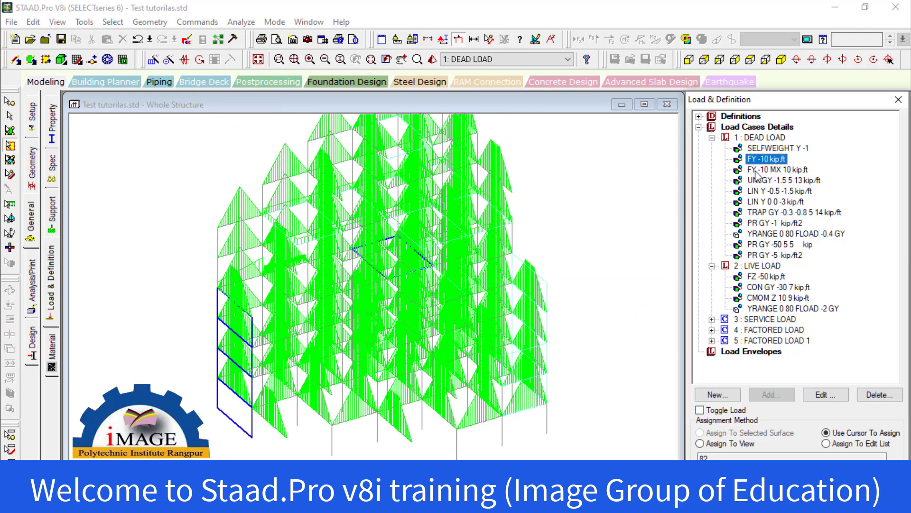
left_click(758, 170)
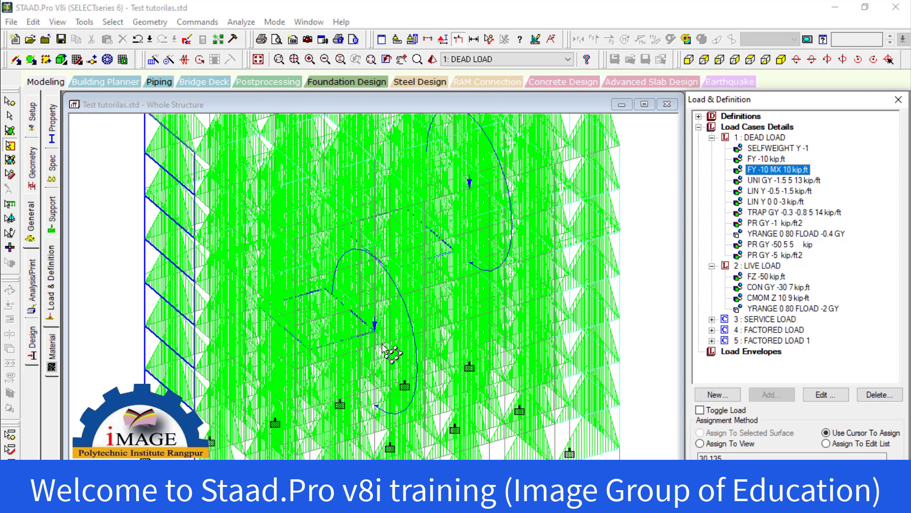
left_click(636, 287)
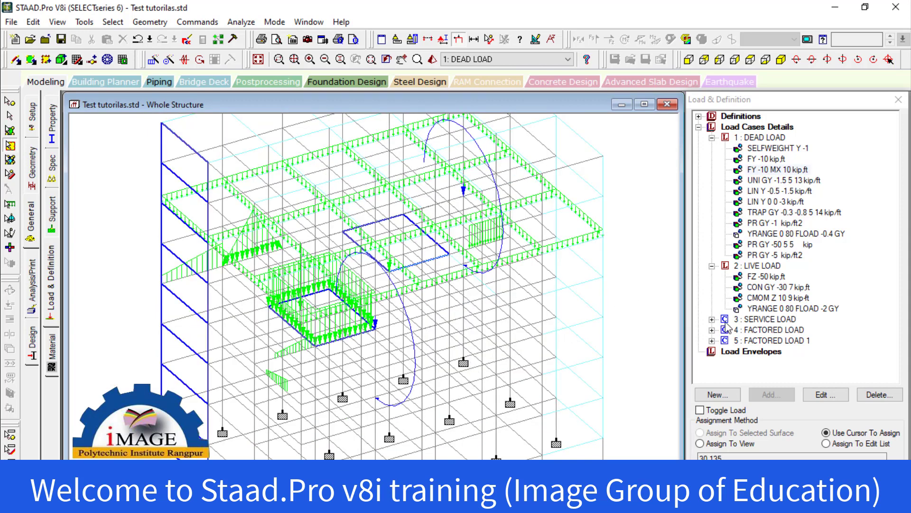
Step: View the live load case's CMOM Z 10, FLOAD -2 GY and CON GY -30 loads on the structure
left_click(759, 300)
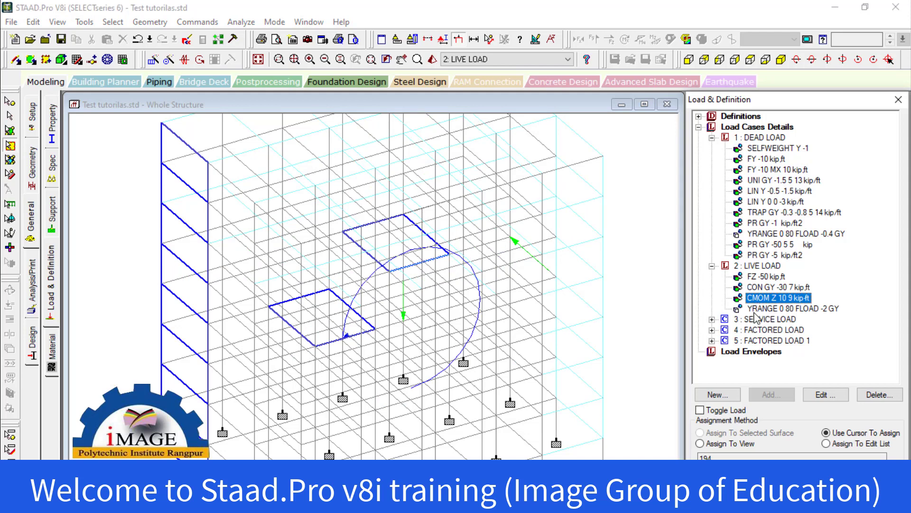
left_click(760, 308)
left_click(744, 289)
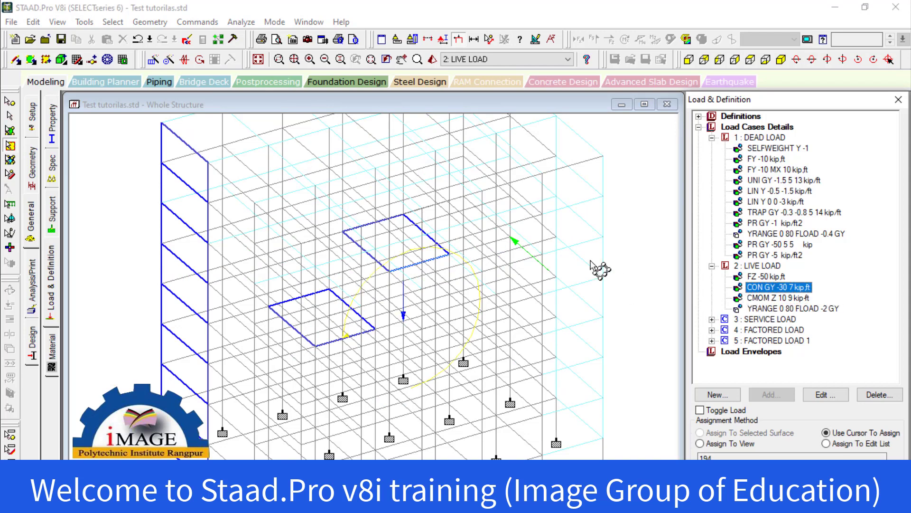
Step: Review the assign dialog label options and keep all labels shown, with the selected item's labels in a separate color
left_click(57, 22)
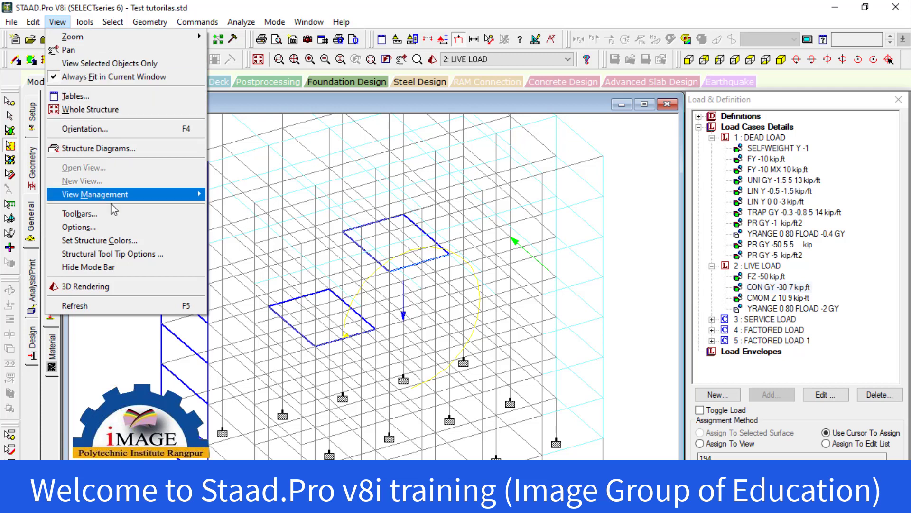
left_click(113, 231)
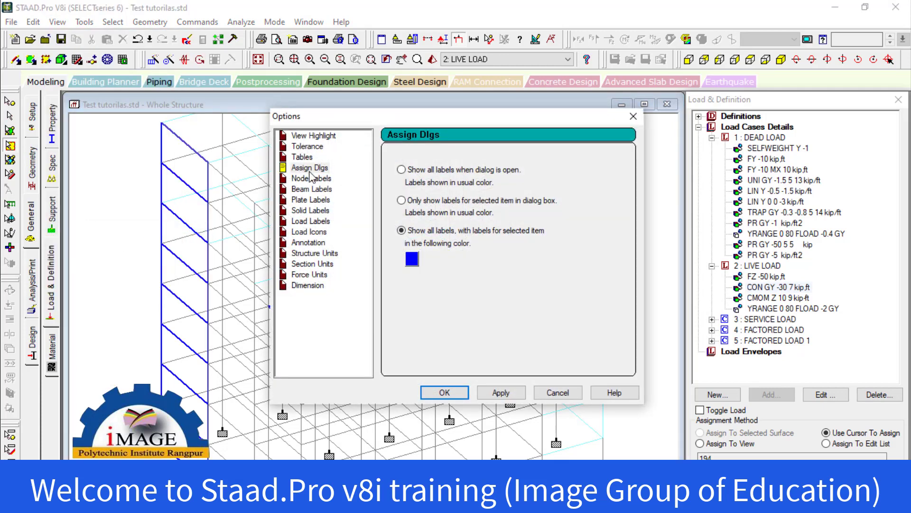
left_click(310, 172)
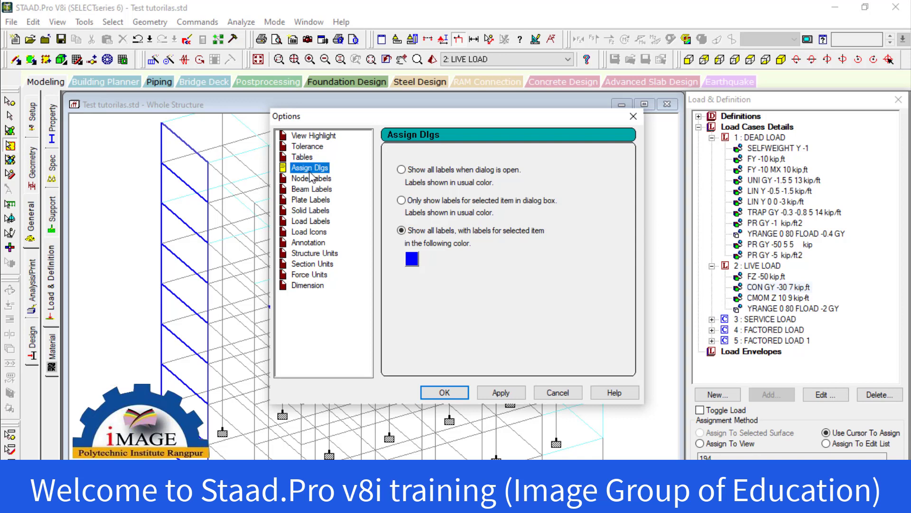
left_click(401, 170)
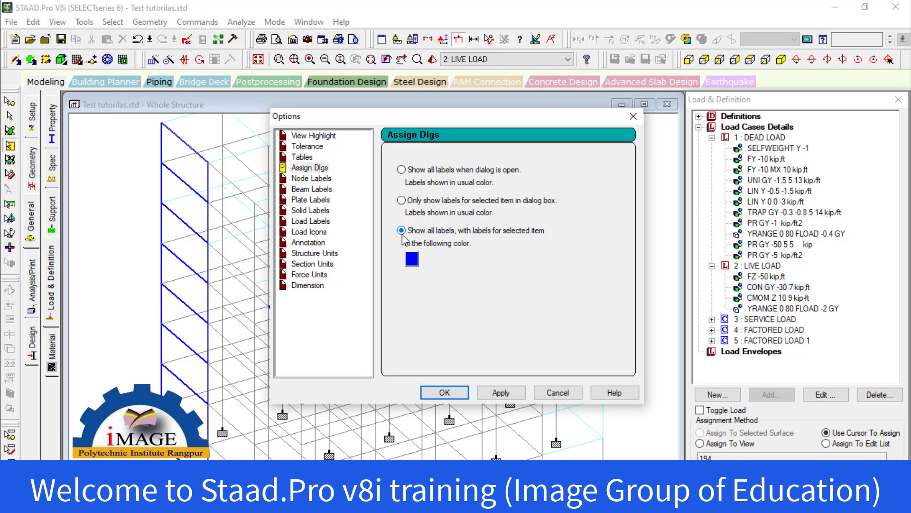
left_click(451, 394)
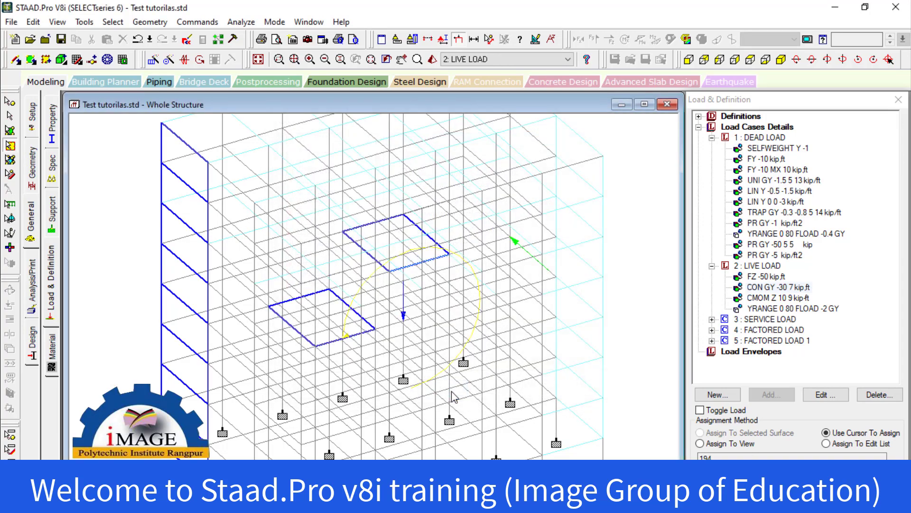
Step: View the dead load case's PR GY -1, LIN Y -0.5 -1.5, TRAP GY, FLOAD -0.4, FY -10 and FY -10 MX 10 loads
left_click(752, 224)
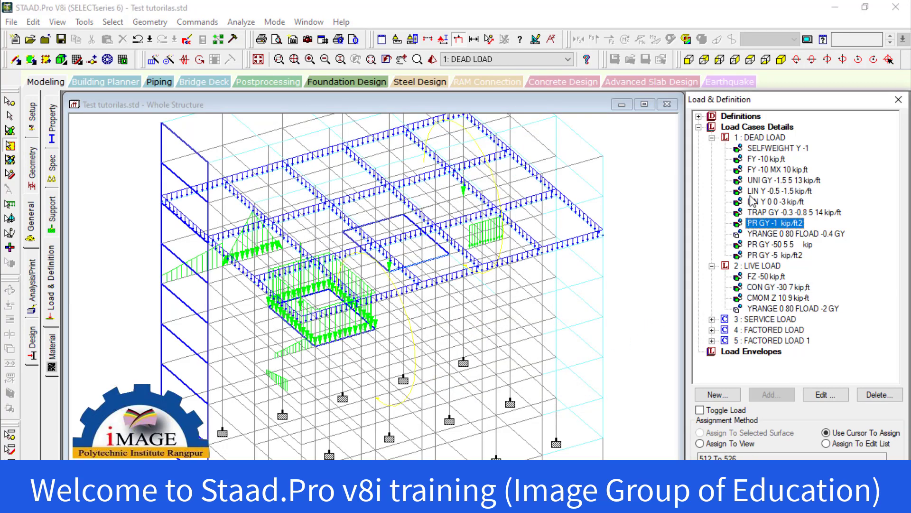
left_click(751, 192)
left_click(752, 212)
left_click(750, 233)
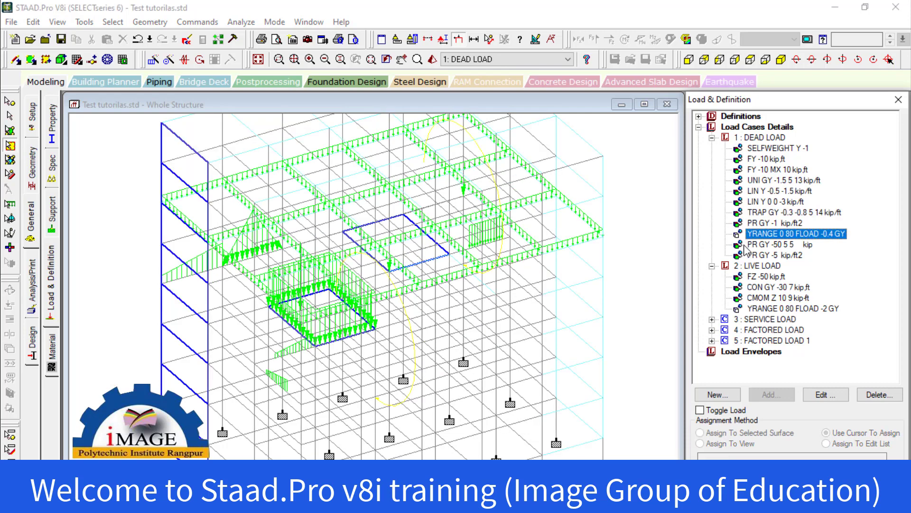
left_click(763, 160)
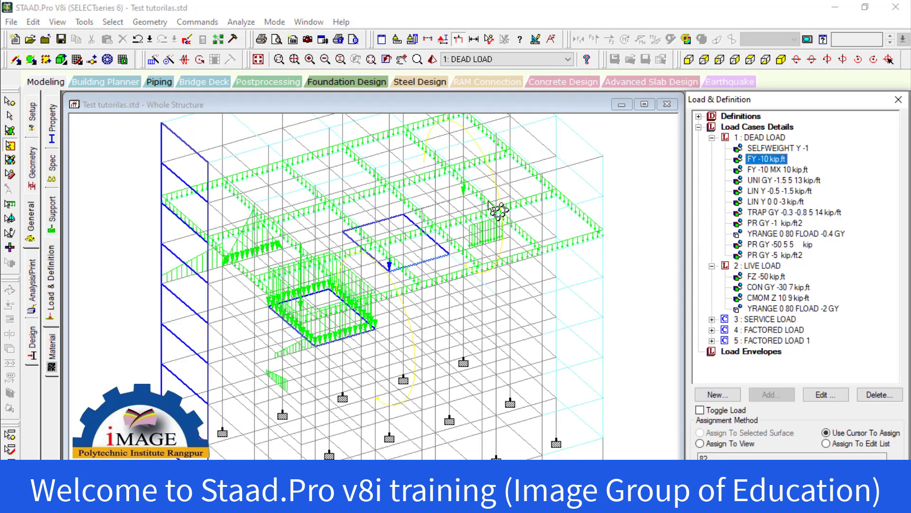
left_click(775, 170)
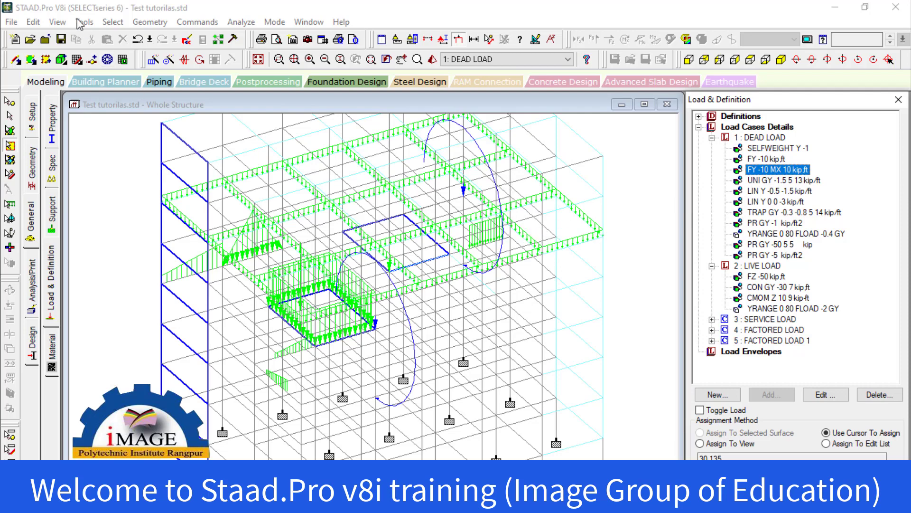
Step: Set the assign dialog options to only show labels for the selected item
left_click(58, 21)
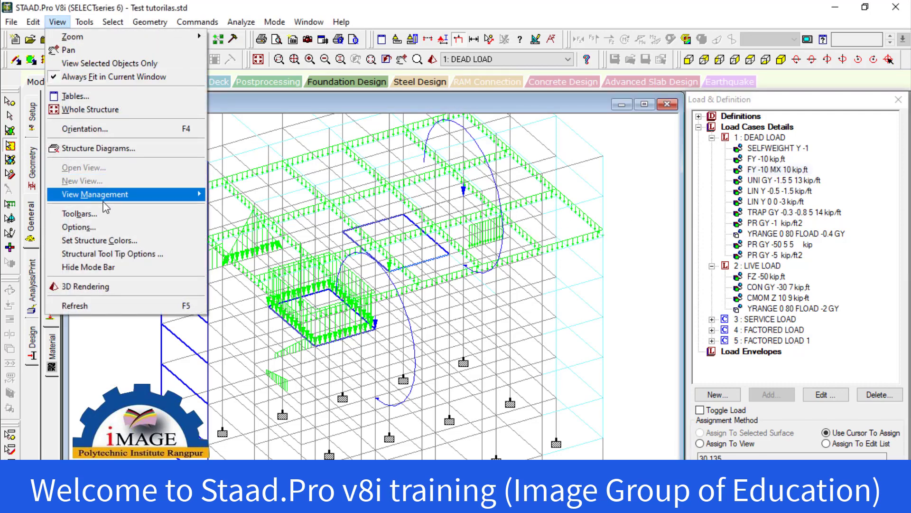
left_click(105, 227)
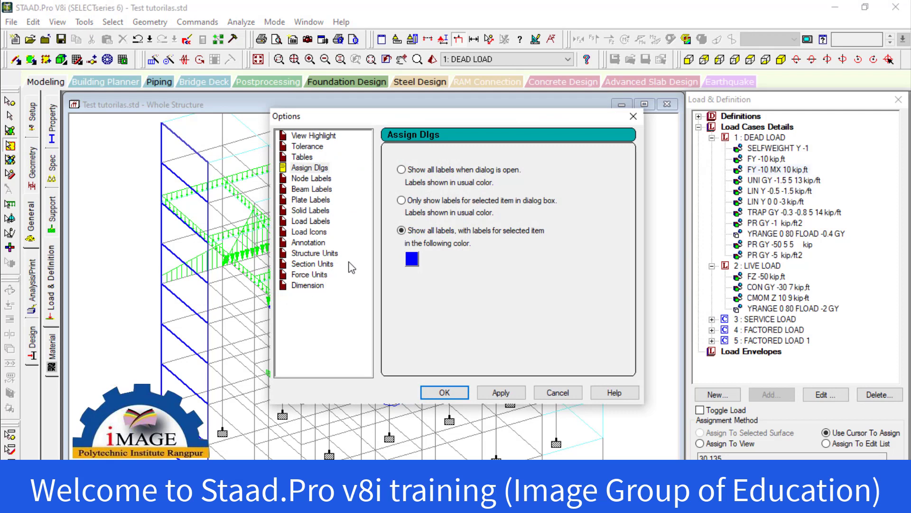
left_click(401, 200)
left_click(500, 392)
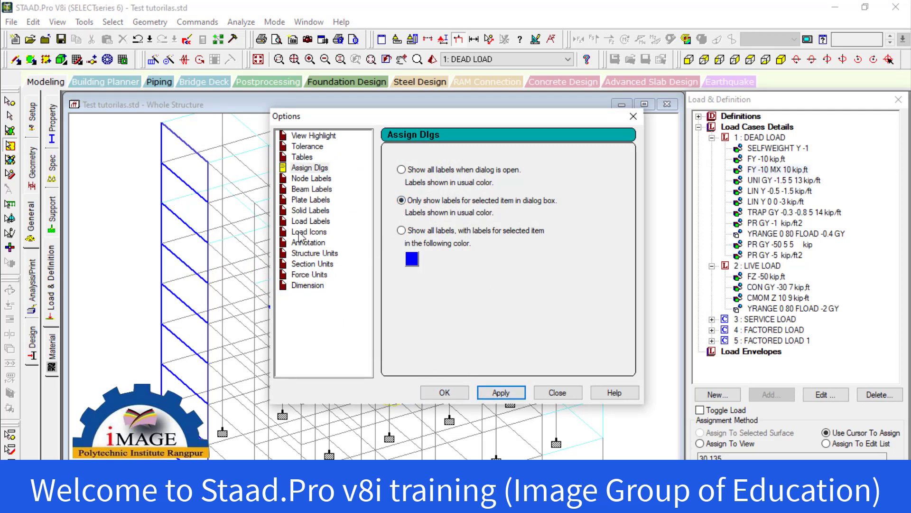
left_click(304, 170)
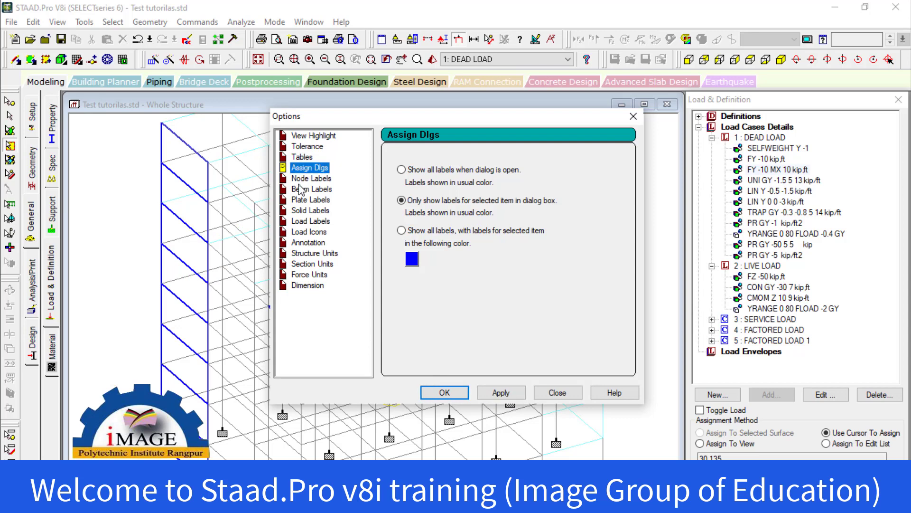
Step: Look over the beam label options, and set the node label style to N1
left_click(300, 190)
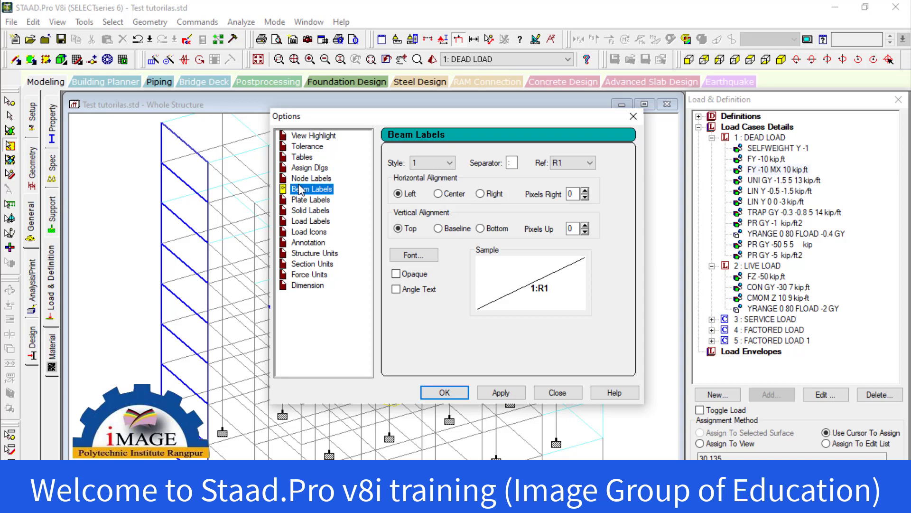
left_click(317, 179)
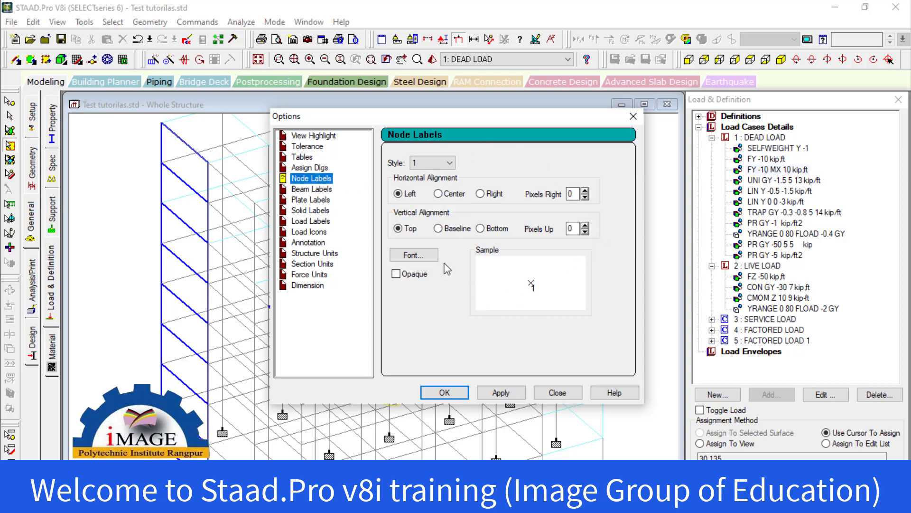
left_click(448, 164)
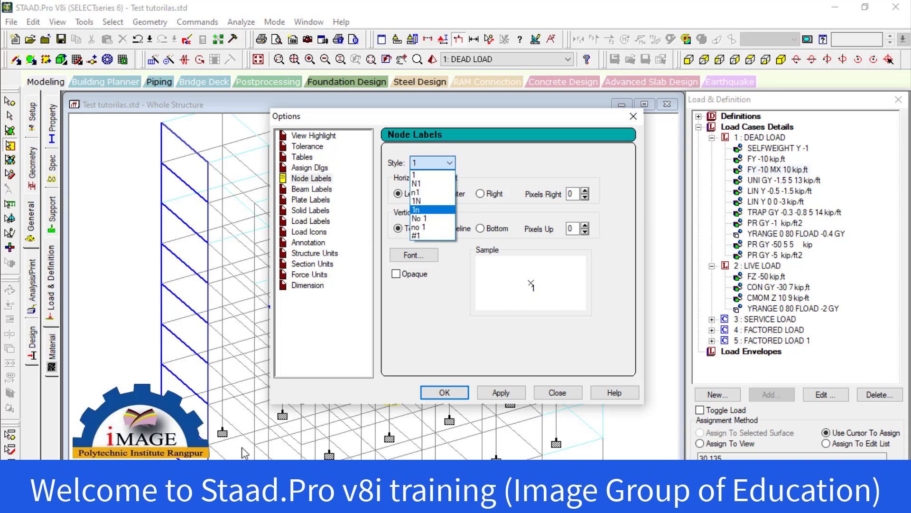
left_click(450, 163)
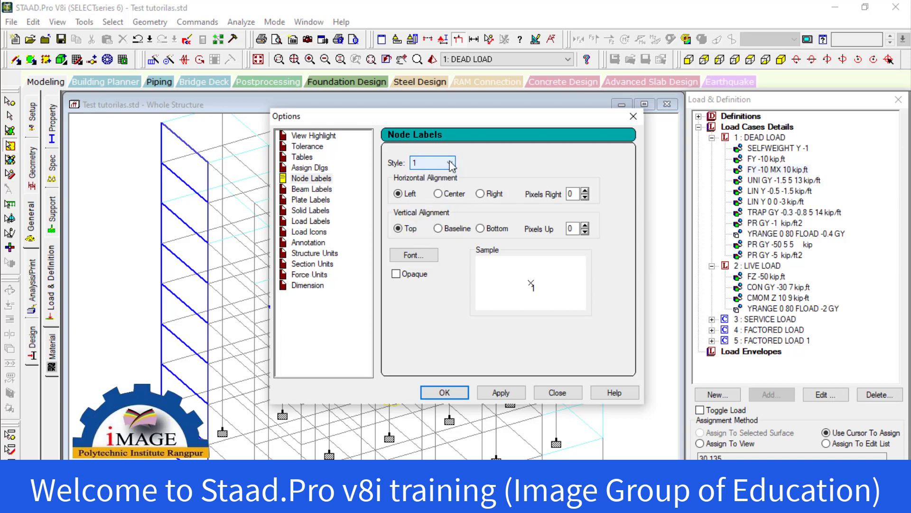
left_click(451, 163)
left_click(439, 190)
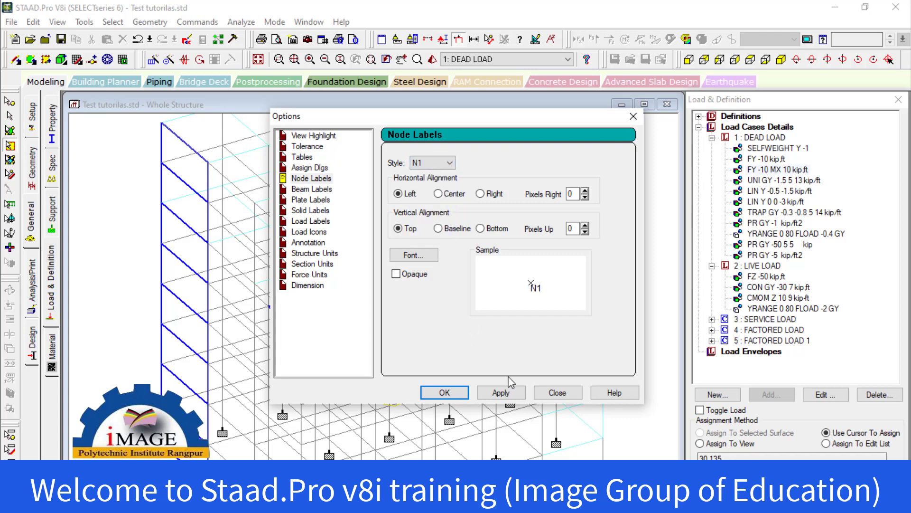
left_click(501, 392)
left_click(443, 392)
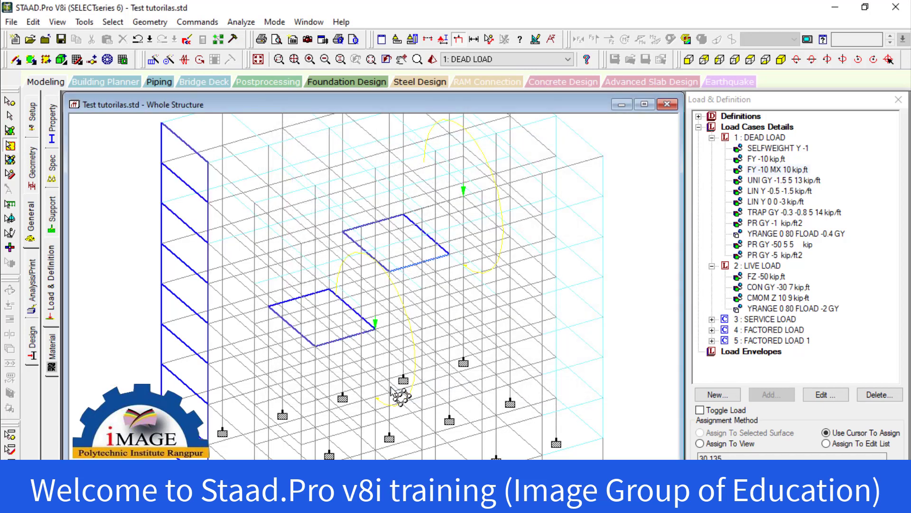
Step: Show the node numbers and examine their N-prefixed labels around the structure's lower storeys and supports
middle_click_drag(394, 397, 427, 265)
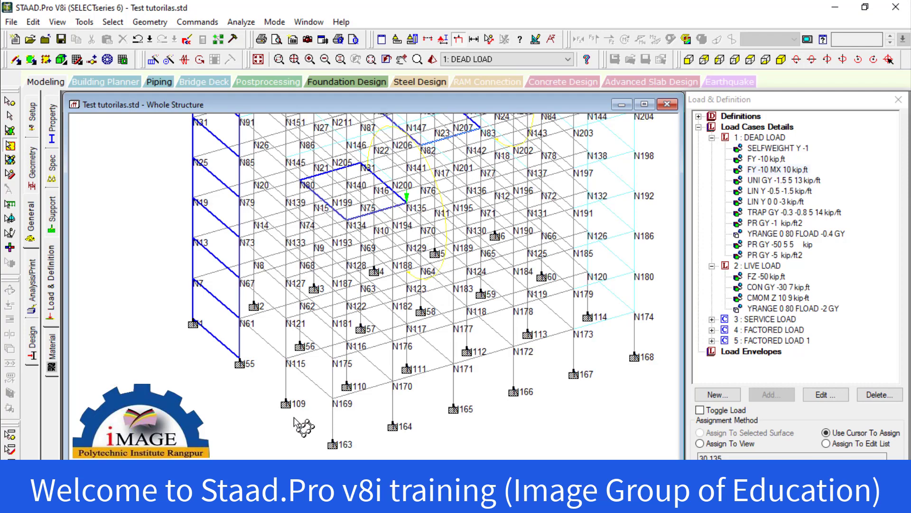
scroll(285, 404, "up", 1)
scroll(295, 408, "up", 2)
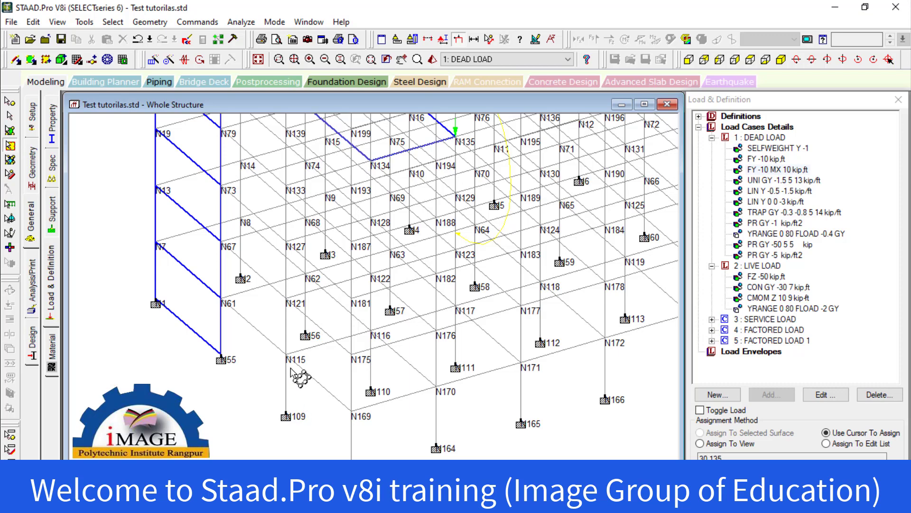
scroll(297, 373, "up", 1)
scroll(294, 375, "up", 2)
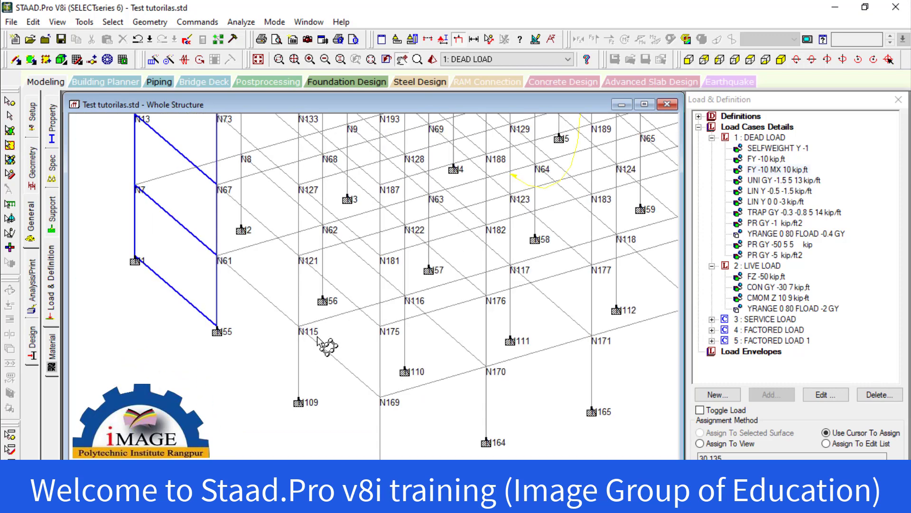
scroll(303, 363, "up", 1)
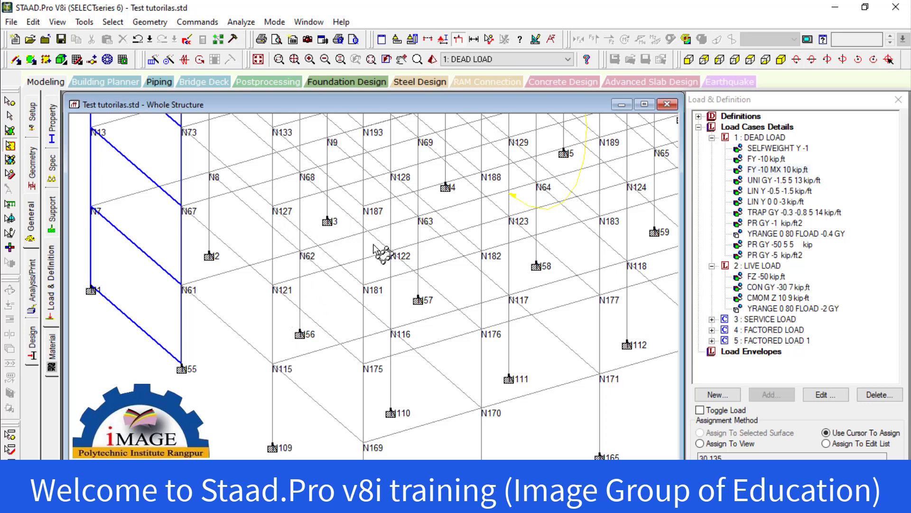
scroll(519, 318, "up", 2)
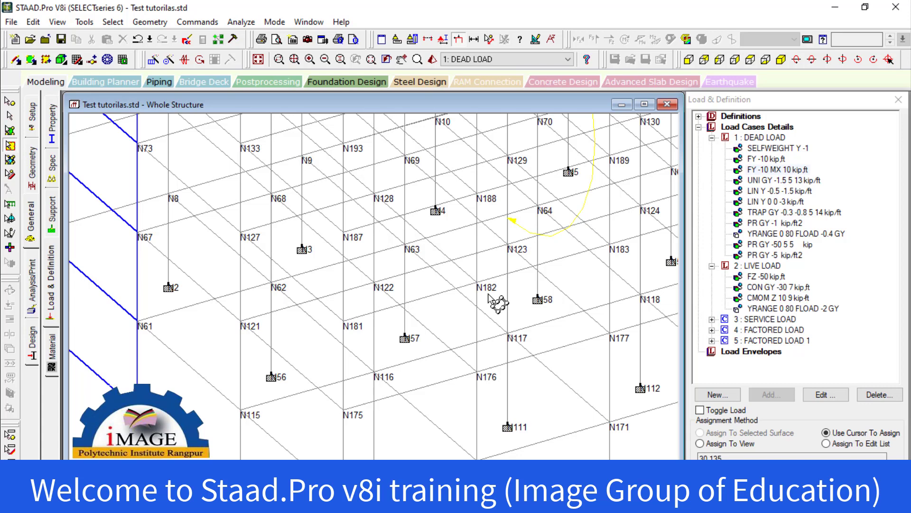
scroll(433, 329, "down", 1)
scroll(474, 309, "up", 1)
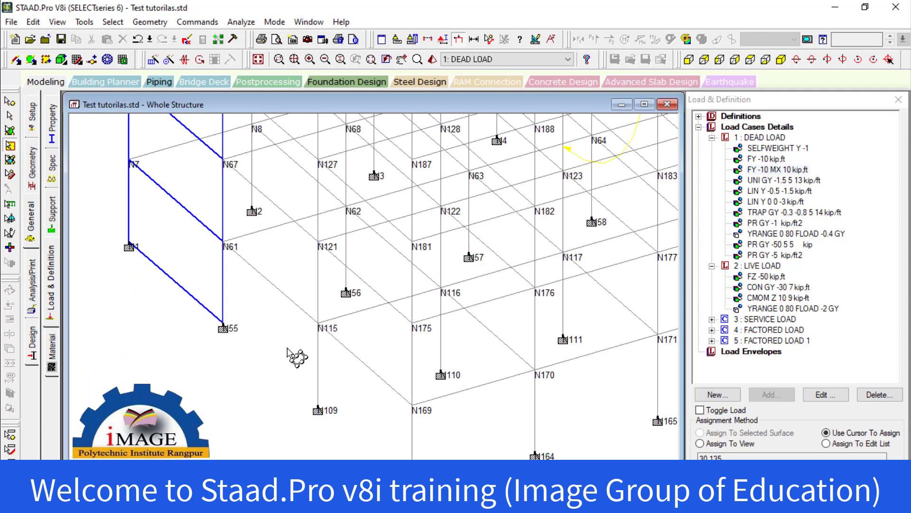
Step: Look over the N-prefixed node labels at the supports, and show the whole structure again
scroll(342, 435, "up", 1)
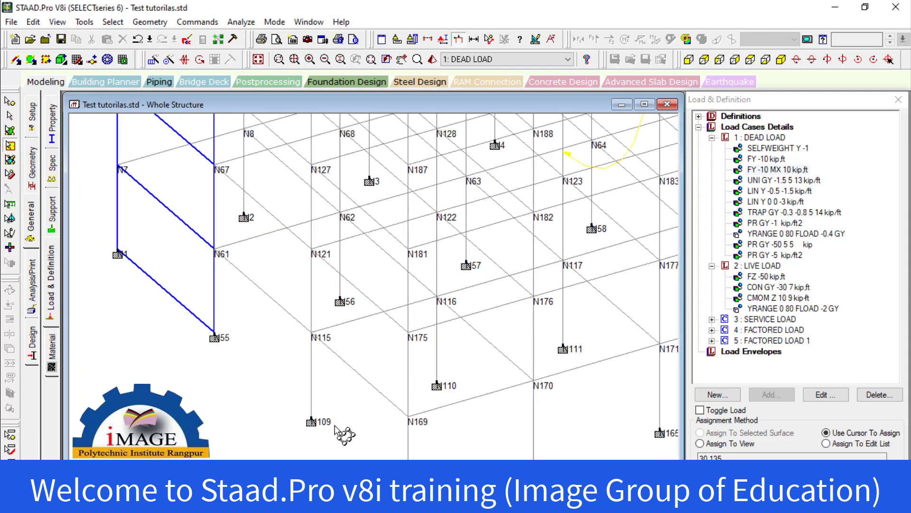
middle_click_drag(325, 425, 393, 387)
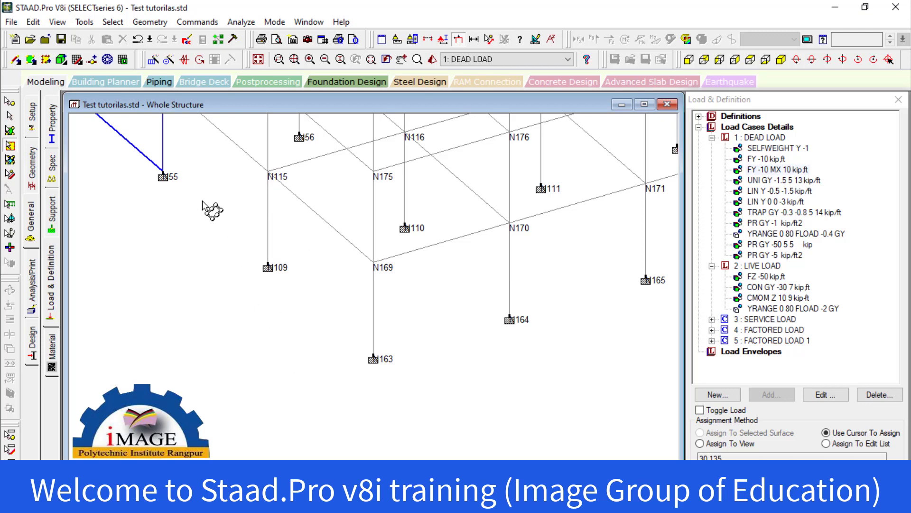
left_click(294, 59)
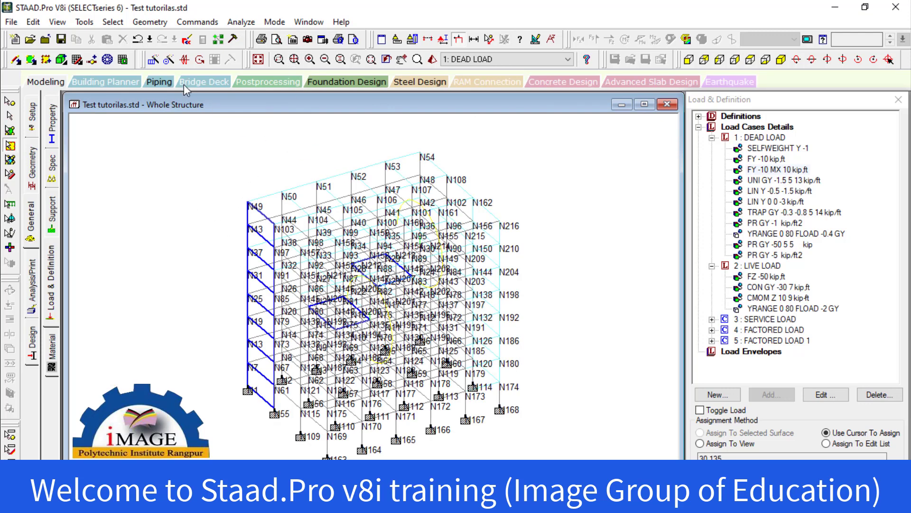
left_click(83, 22)
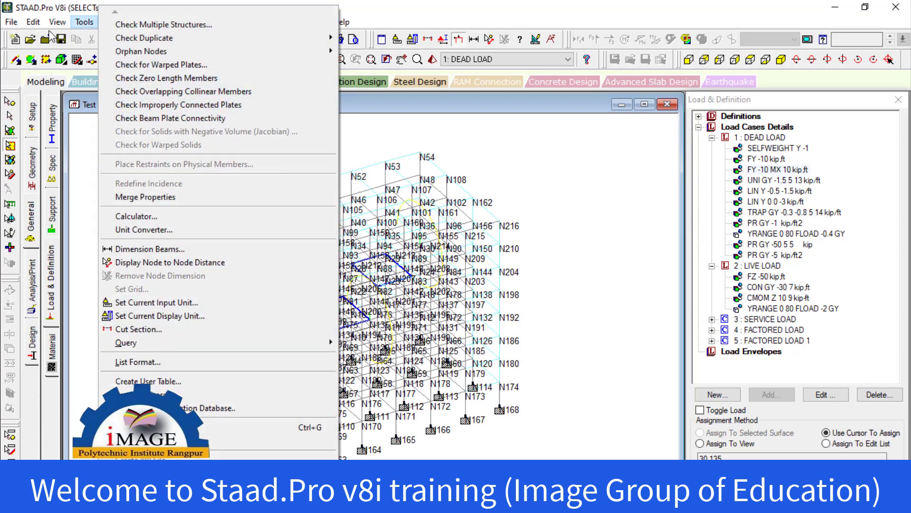
mouse_move(57, 22)
left_click(67, 228)
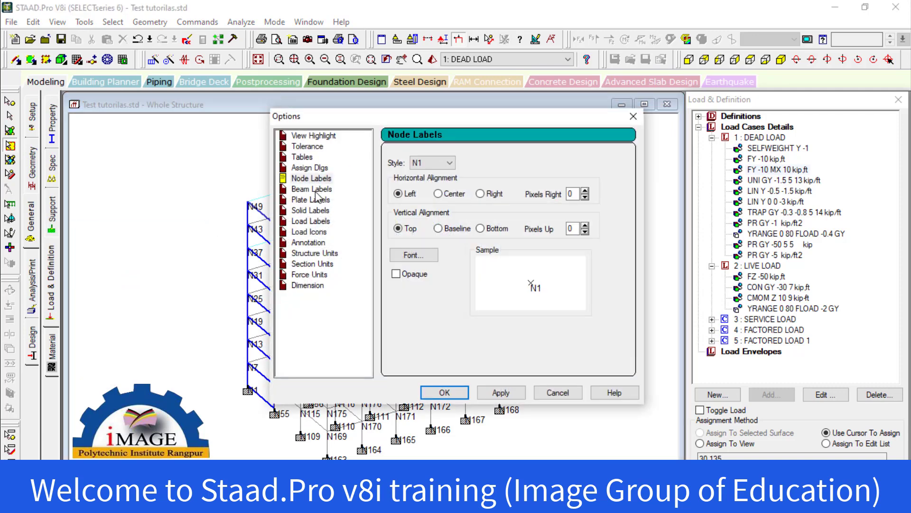
left_click(441, 163)
left_click(429, 181)
left_click_drag(454, 120, 584, 84)
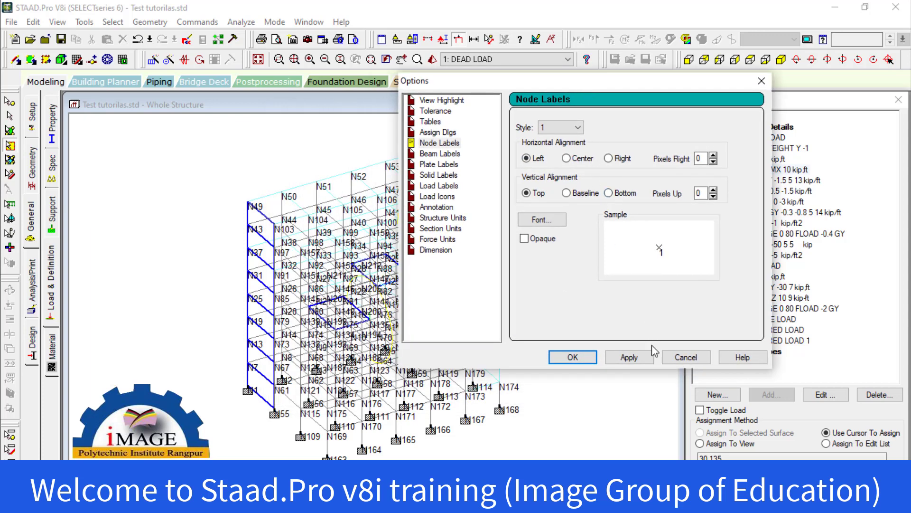
left_click(685, 357)
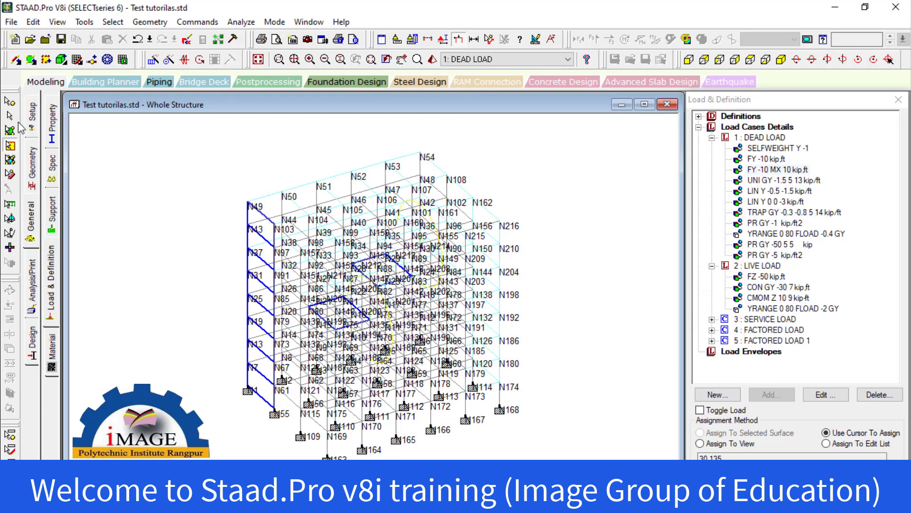
Step: Isolate the mid-height floor, the fifth level down from the roof in front view, and show it in plan
left_click(689, 59)
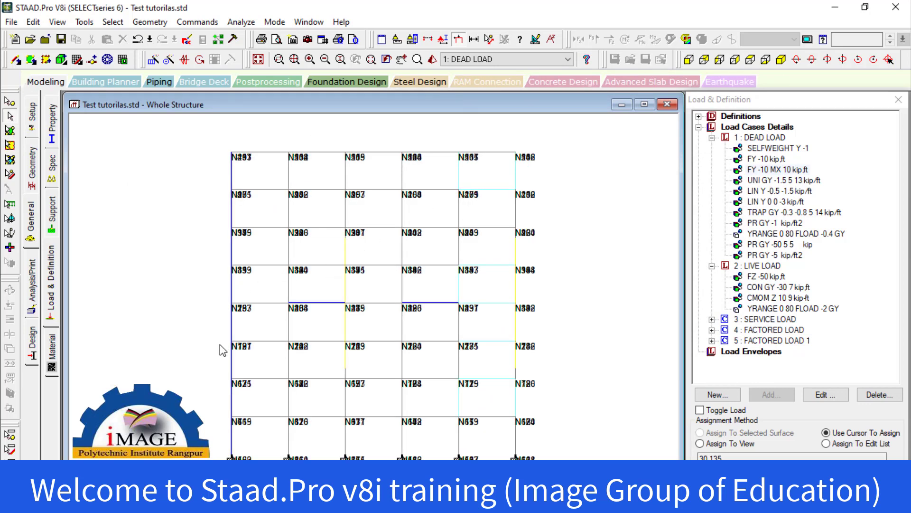
left_click_drag(215, 334, 574, 355)
left_click(161, 264)
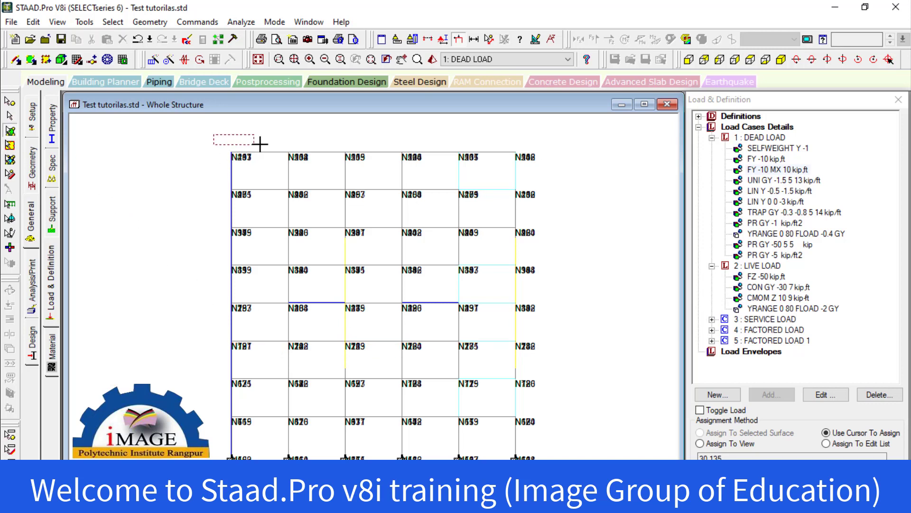
left_click(9, 174)
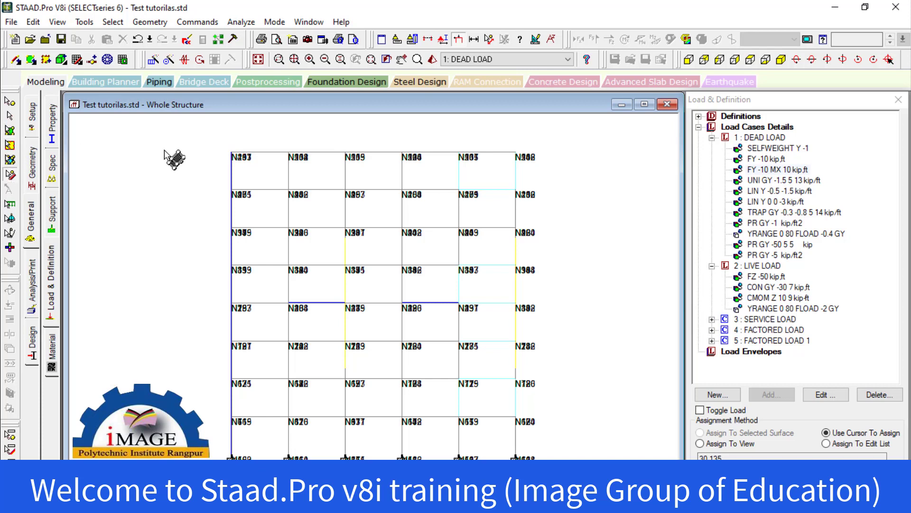
left_click_drag(186, 130, 574, 166)
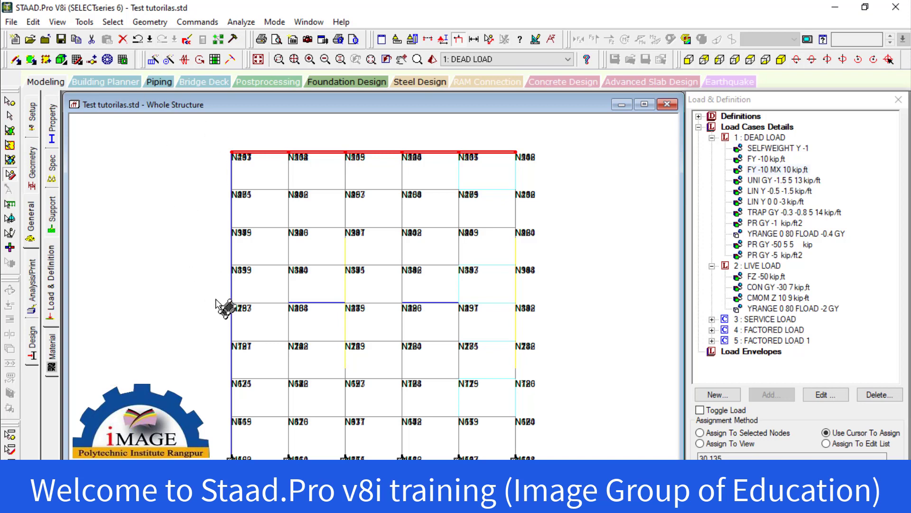
left_click_drag(220, 303, 603, 323)
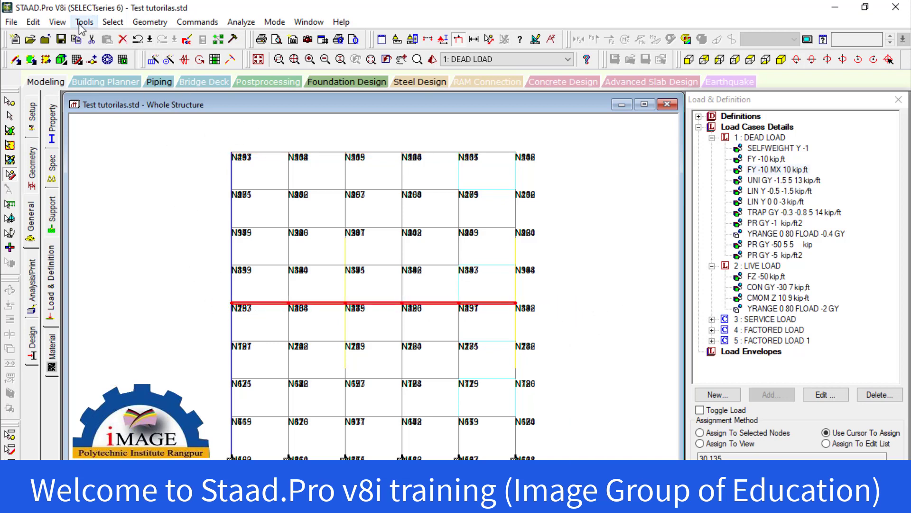
left_click(58, 22)
left_click(85, 63)
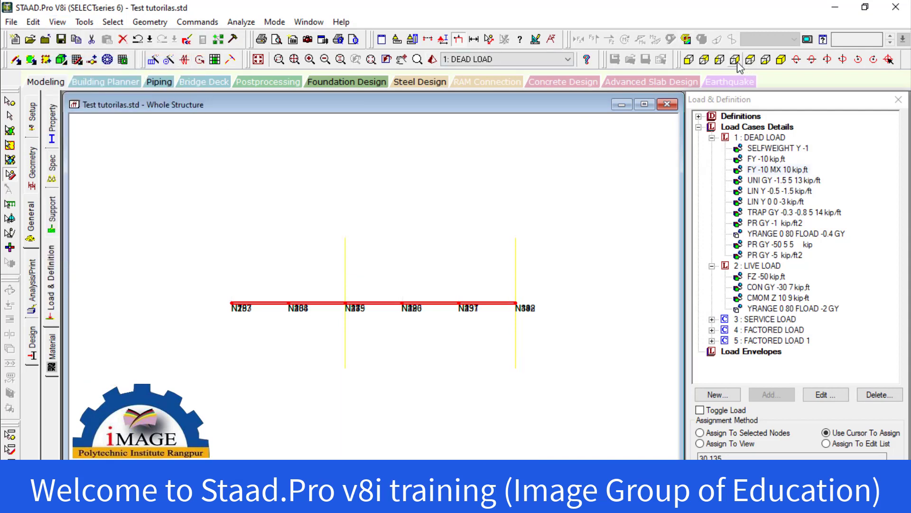
left_click(752, 61)
left_click(750, 59)
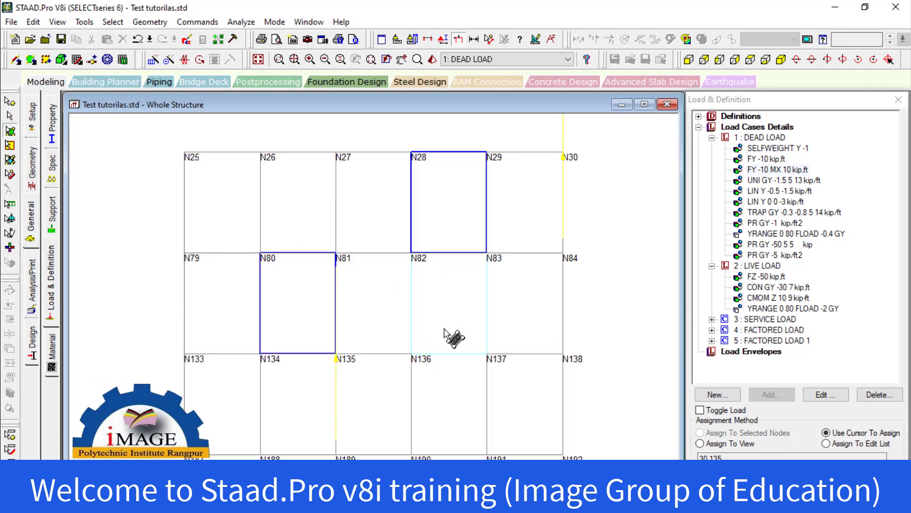
left_click(458, 335)
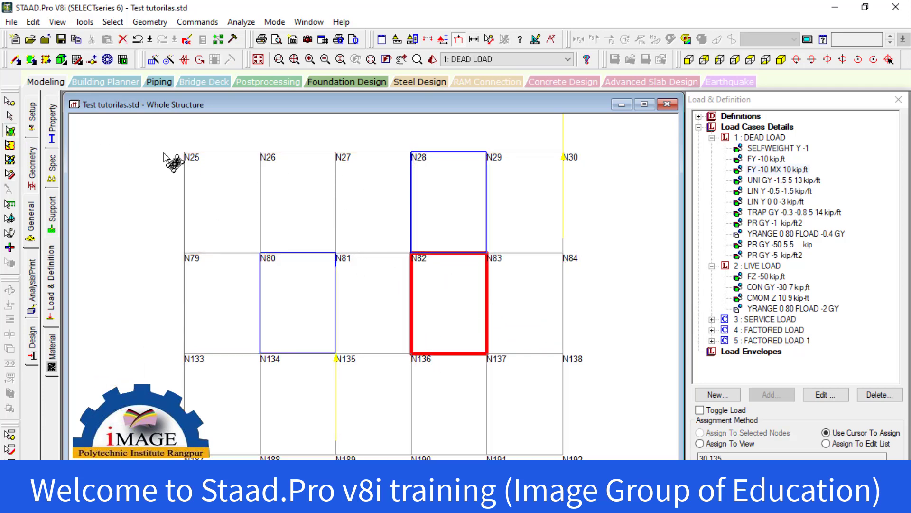
left_click(10, 116)
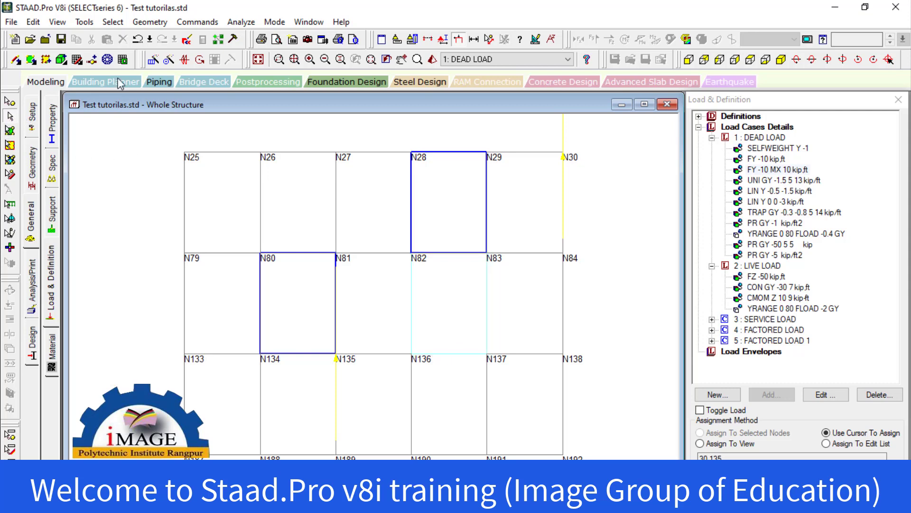
Step: Set the node label style to 1, without the N prefix, and apply it
left_click(58, 22)
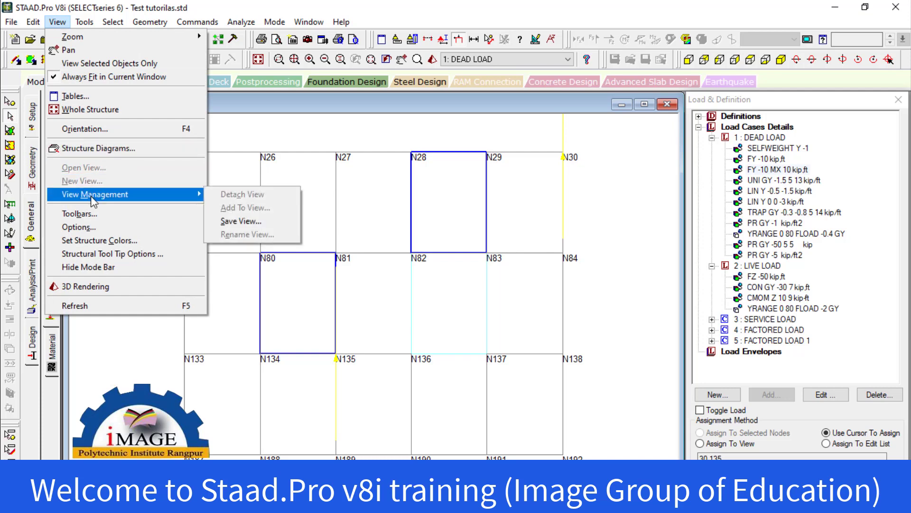
left_click(97, 228)
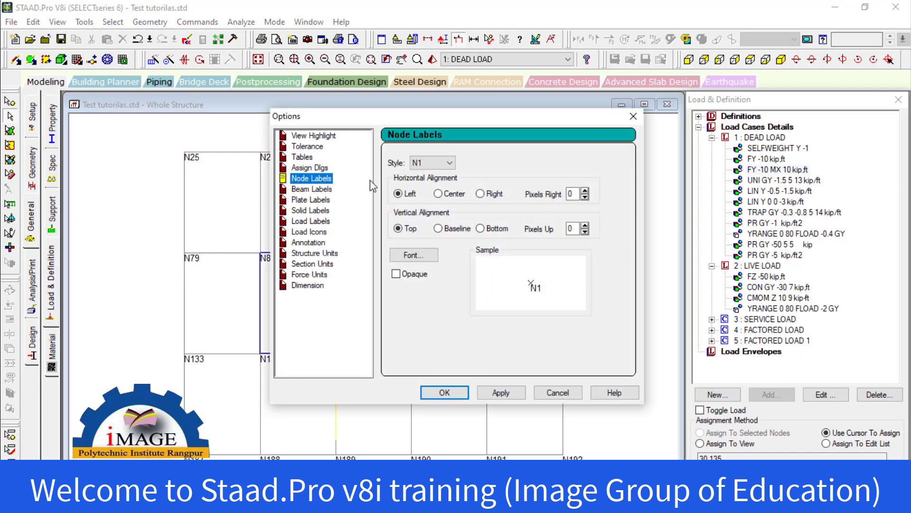
left_click(434, 162)
left_click(433, 175)
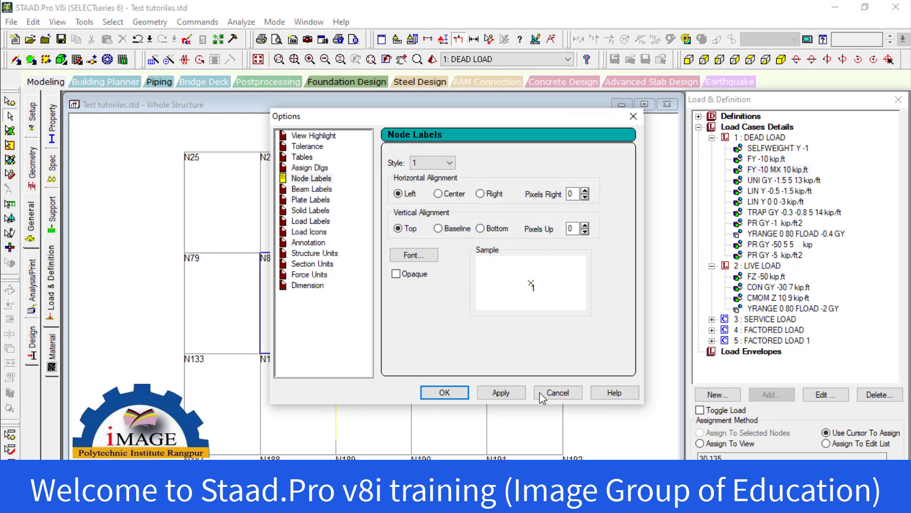
left_click(501, 392)
Step: Try Center and Right horizontal alignment for the node labels, and set the alignment back to Left
left_click_drag(465, 117, 547, 186)
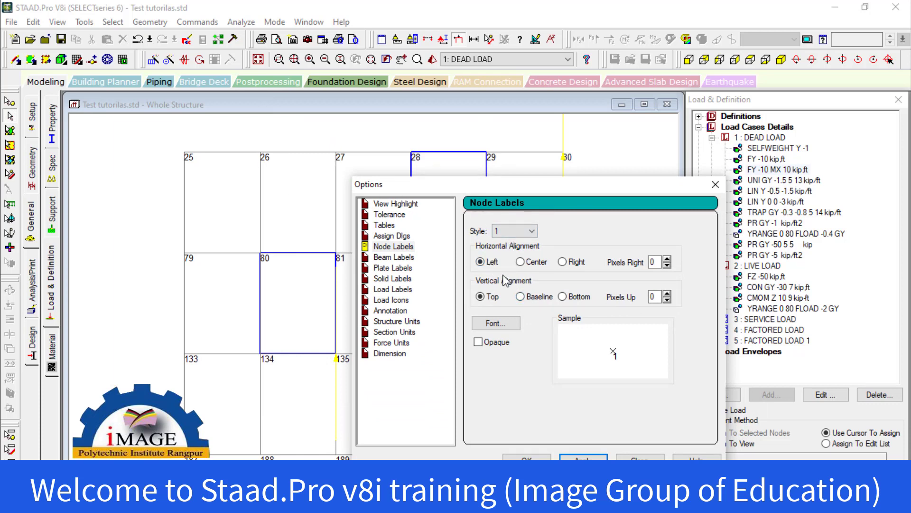
left_click(521, 261)
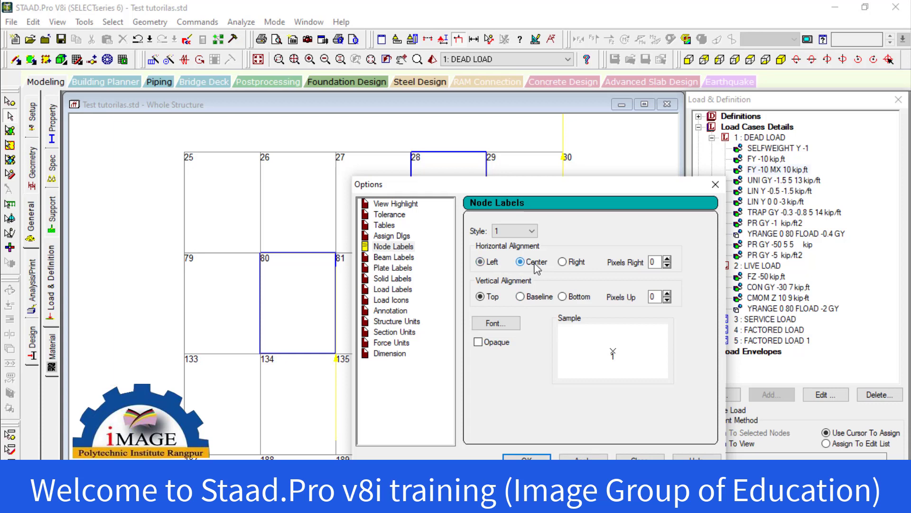
left_click(595, 458)
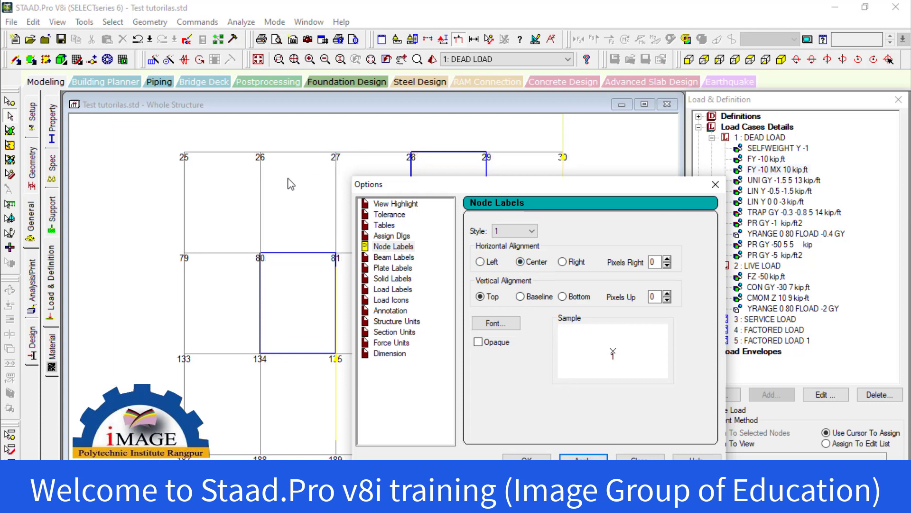
left_click(563, 262)
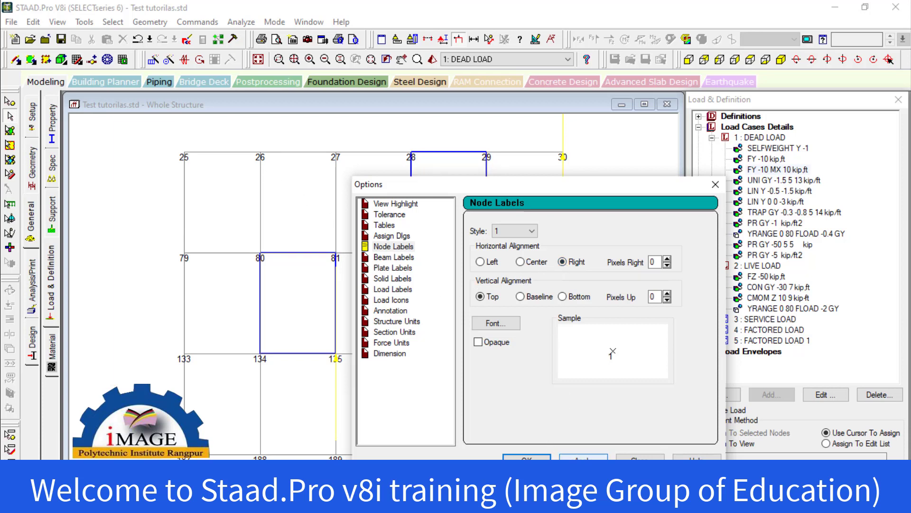
left_click(584, 458)
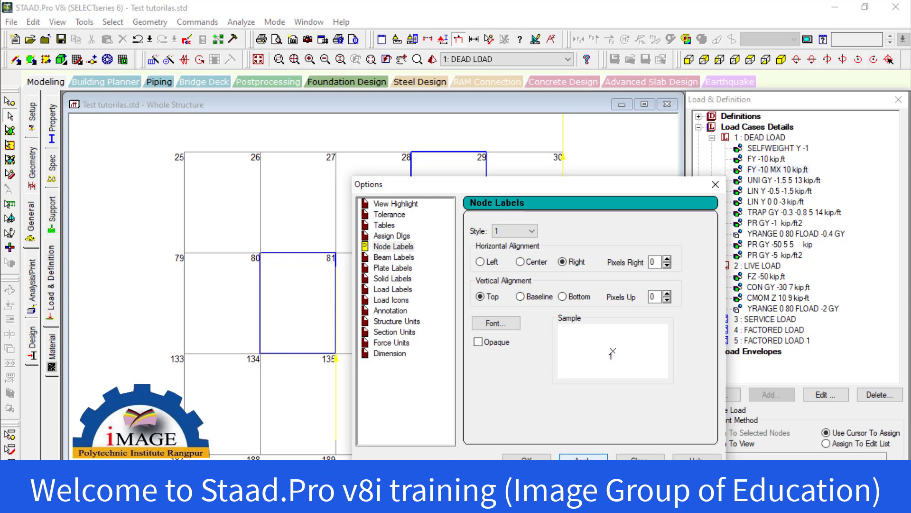
left_click(480, 262)
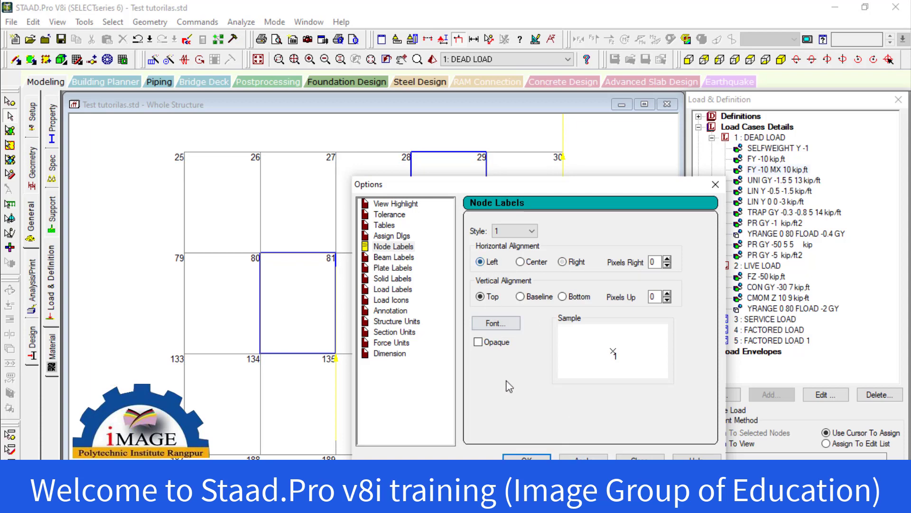
left_click(527, 457)
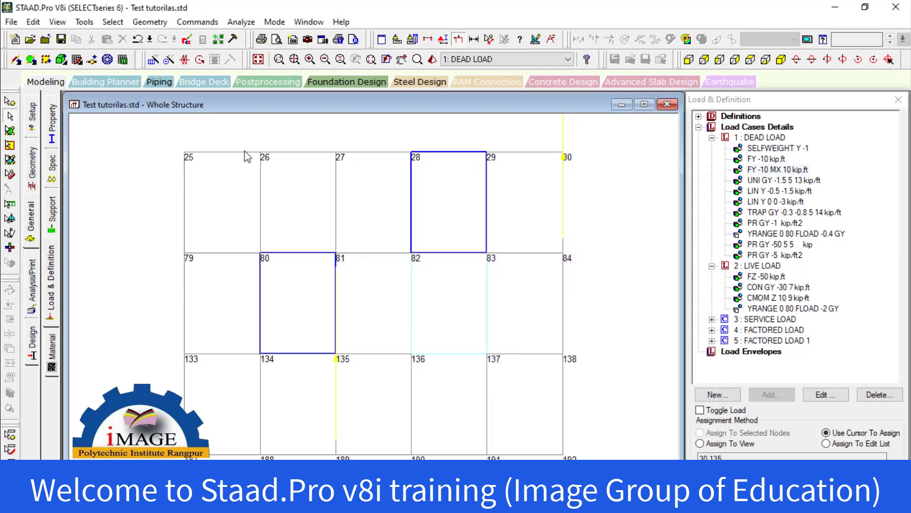
Step: Try Baseline vertical alignment for the node labels, and apply Bottom instead
left_click(57, 22)
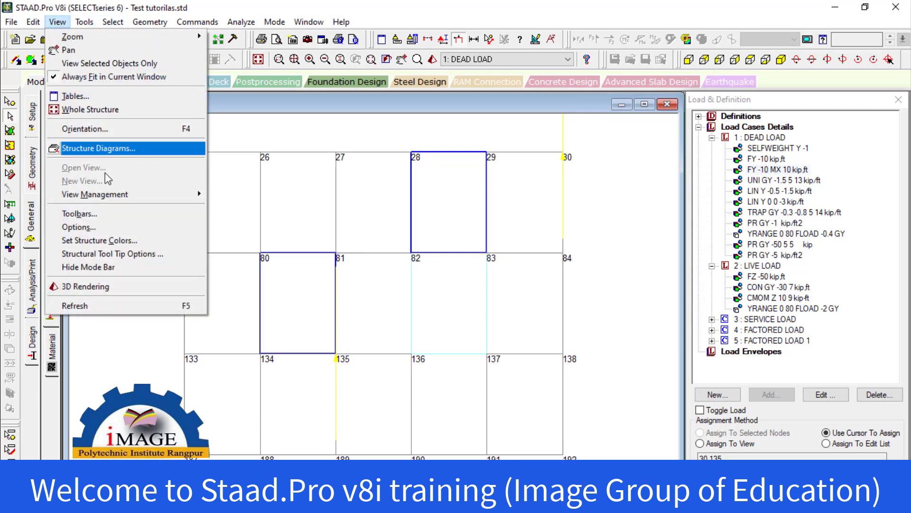
left_click(108, 227)
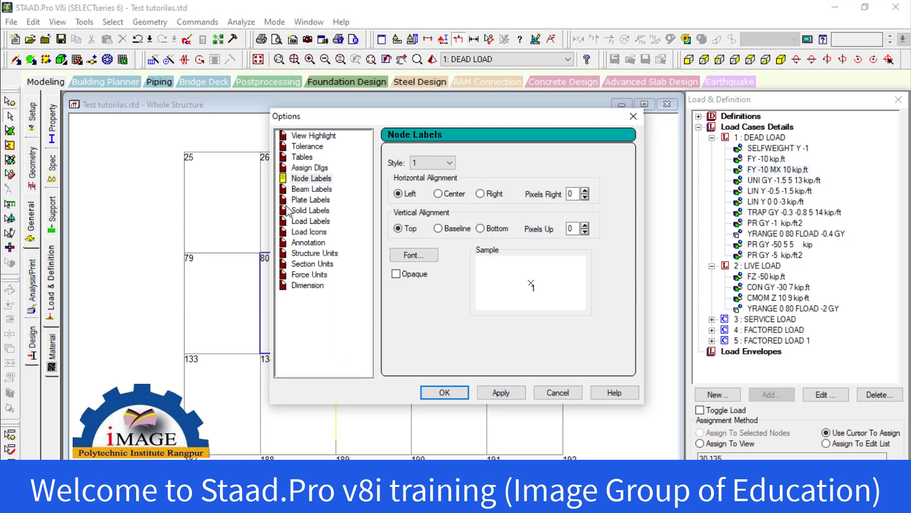
left_click(298, 183)
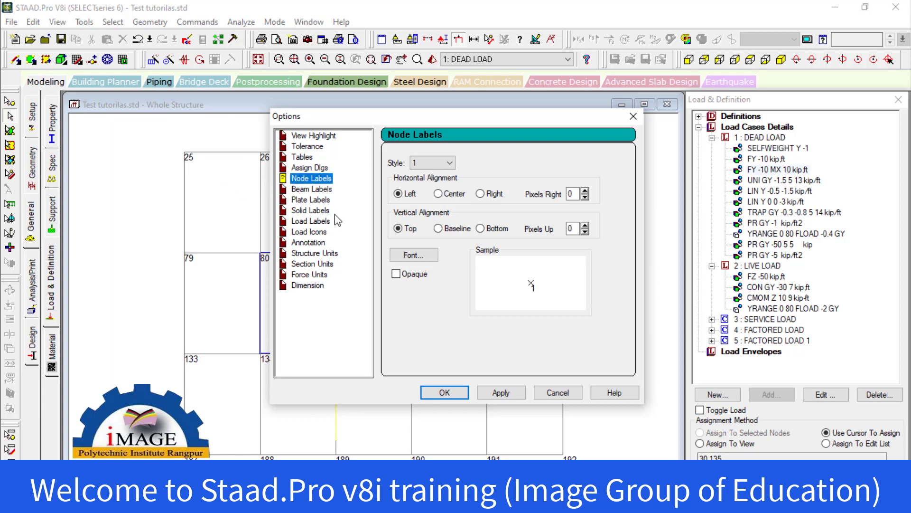
left_click(406, 231)
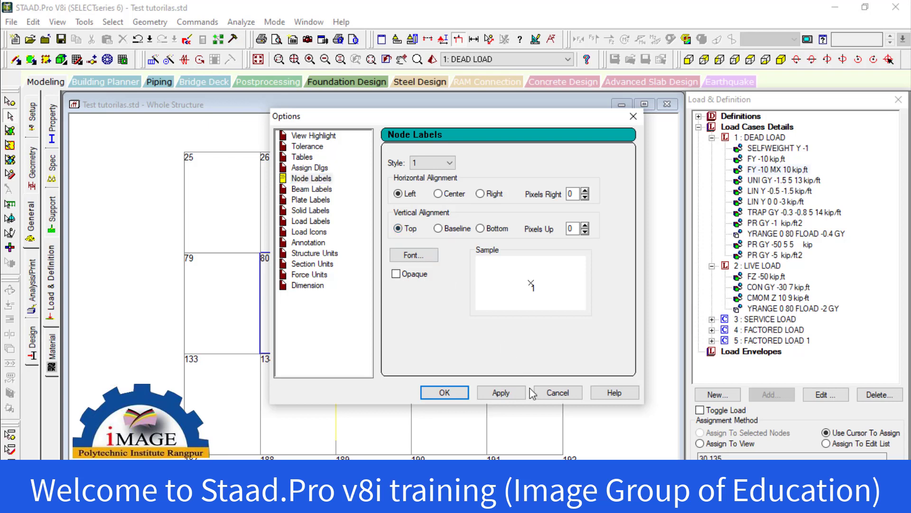
left_click(453, 230)
left_click(500, 393)
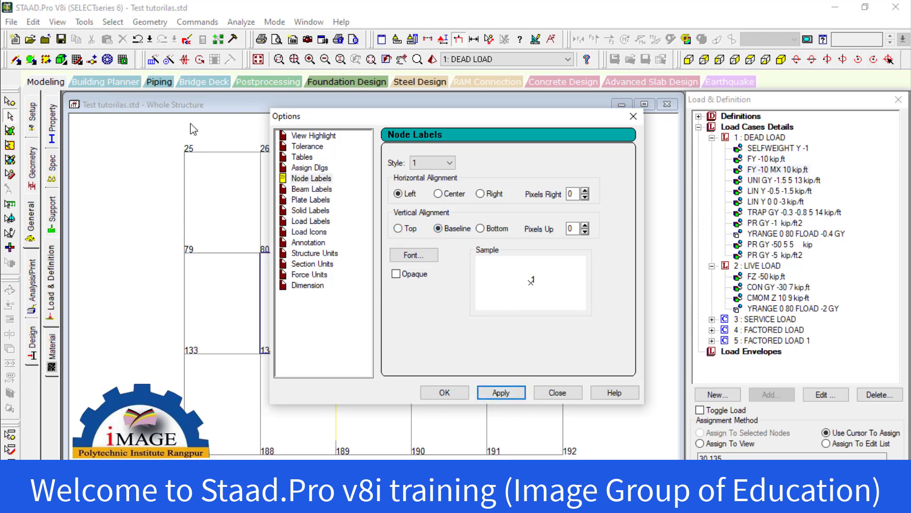
left_click(480, 228)
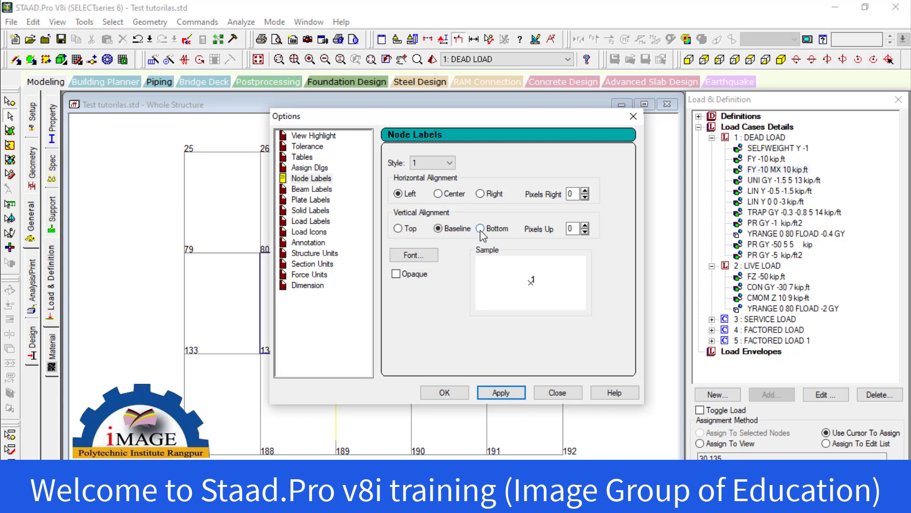
left_click(511, 394)
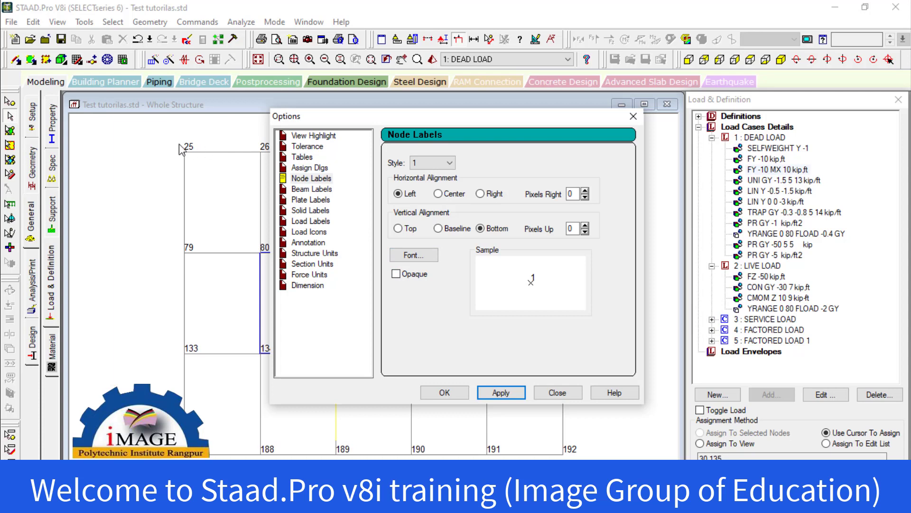
Step: Set the node label font to Arial Rounded MT, Bold Oblique, size 12, Fuchsia with Strikeout, and apply it
left_click(408, 255)
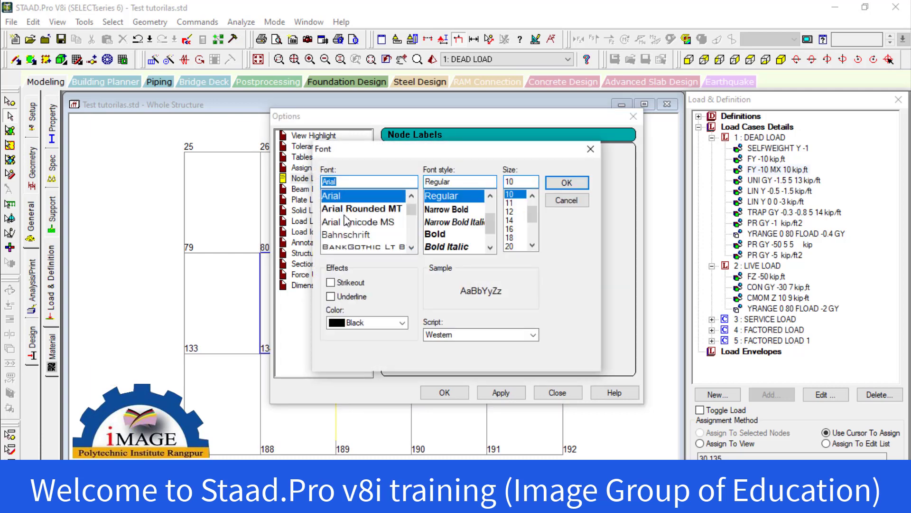
key("Down")
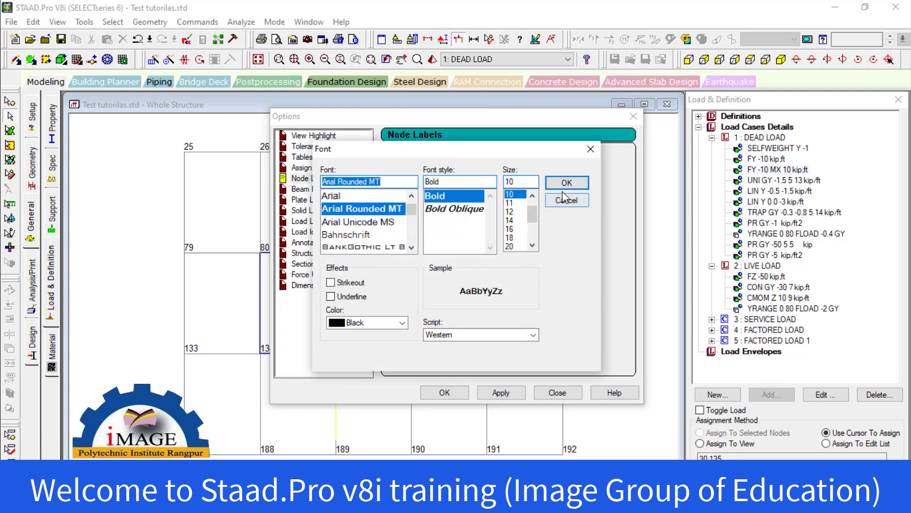
left_click(402, 323)
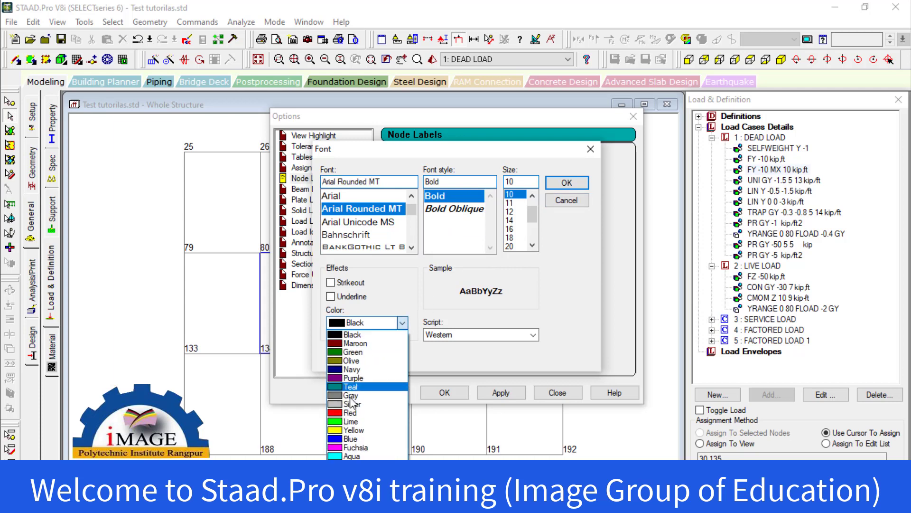
left_click(348, 448)
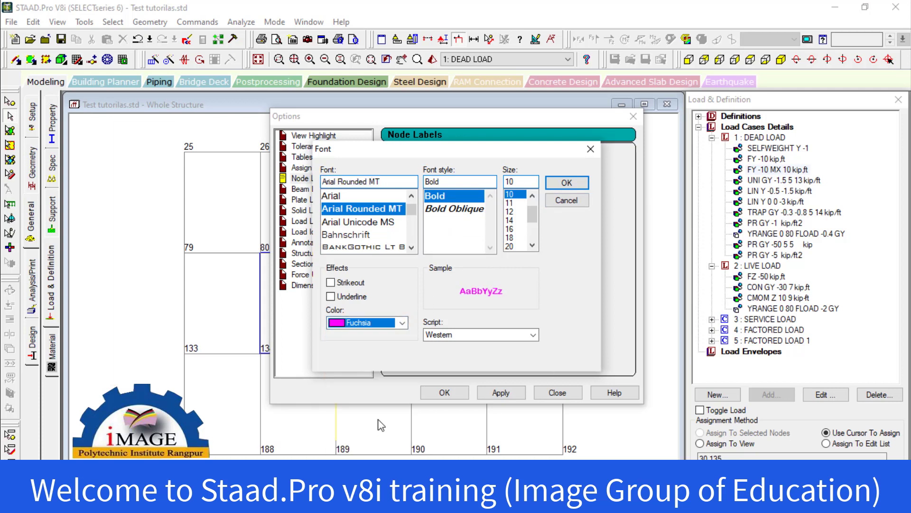
left_click(513, 212)
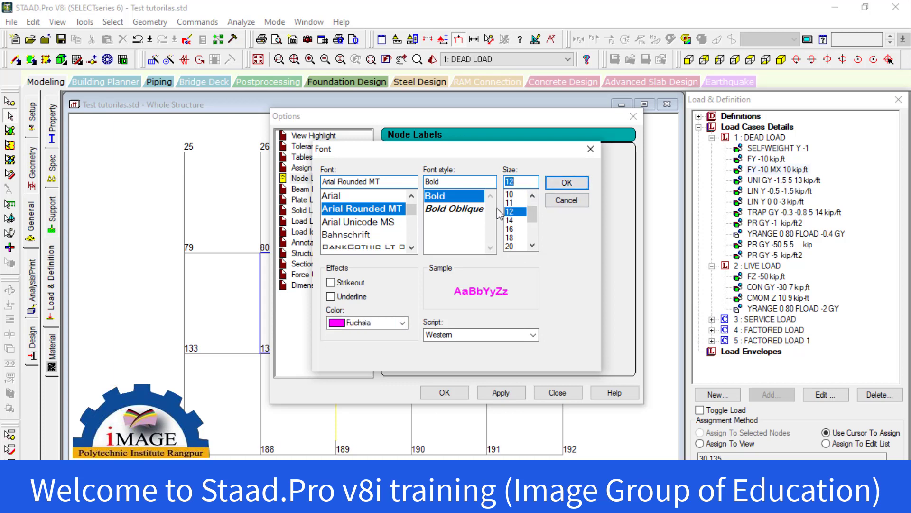
left_click(450, 210)
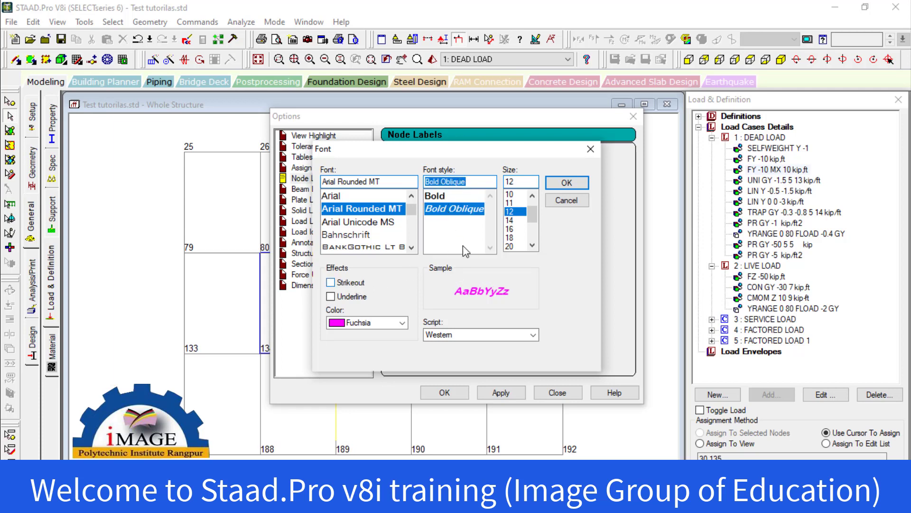
left_click(330, 284)
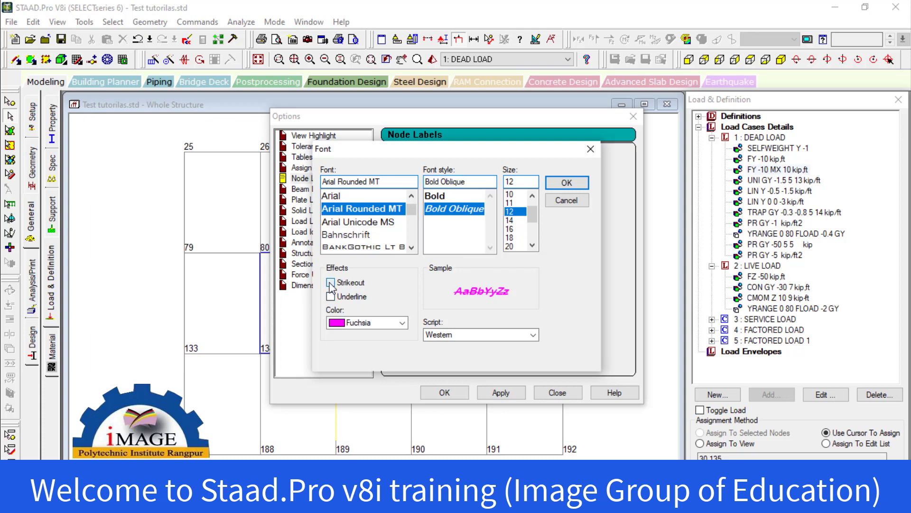
left_click(567, 184)
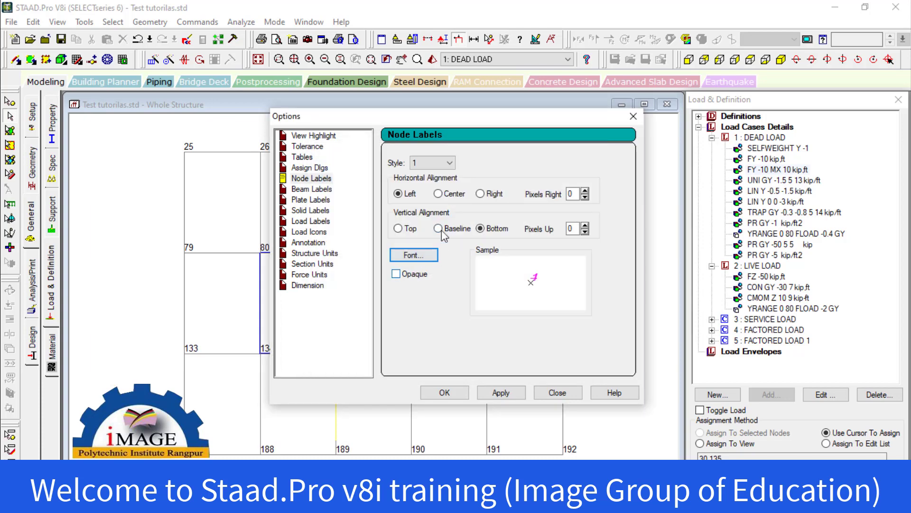
left_click(513, 395)
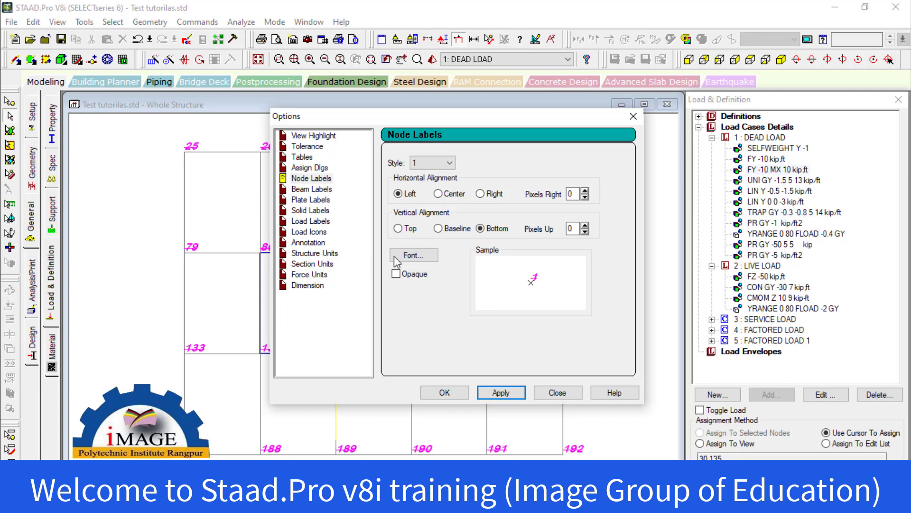
Step: Remove the Strikeout effect from the node label font and apply the change
left_click(412, 256)
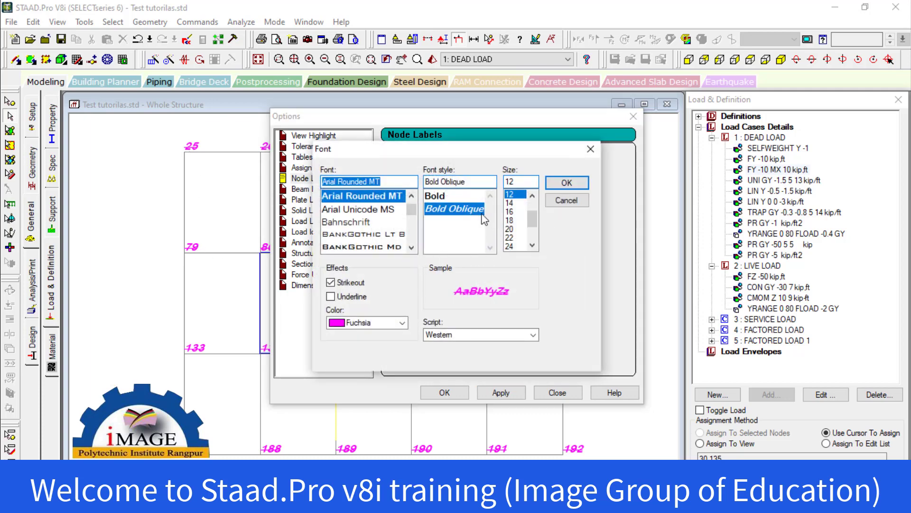
left_click(346, 283)
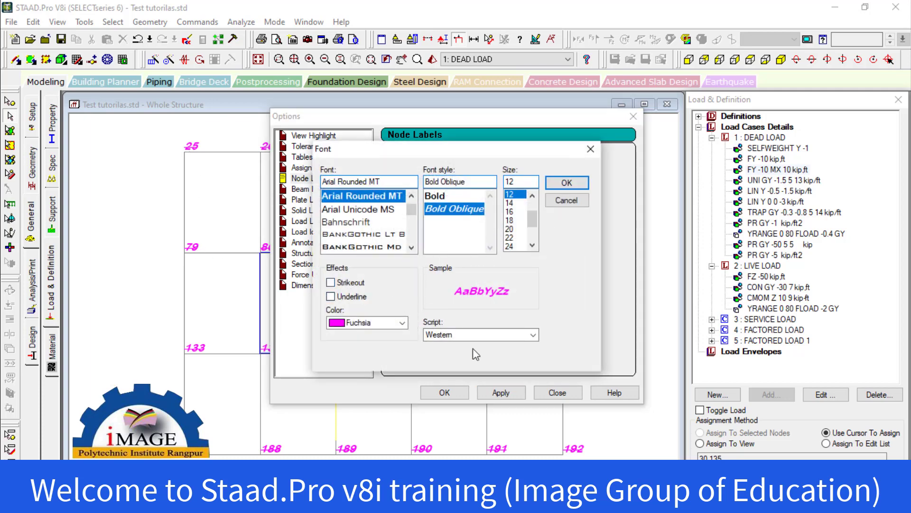
left_click(567, 182)
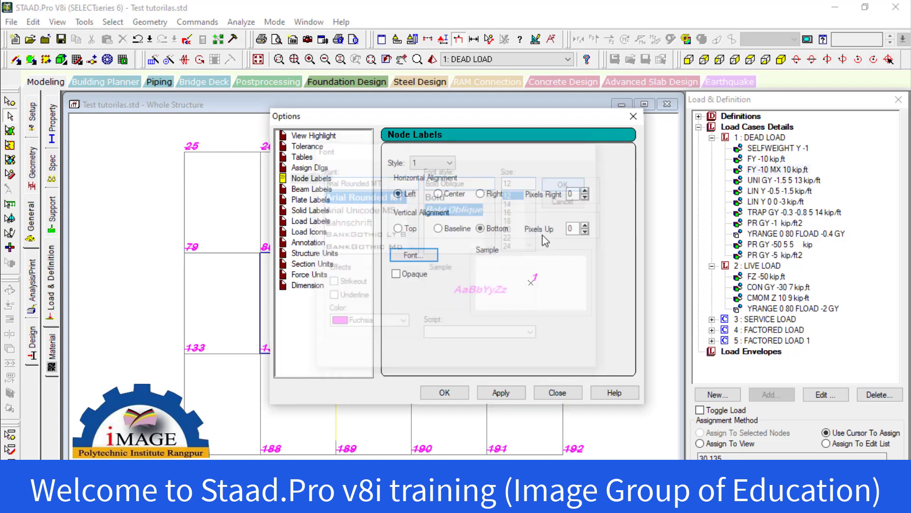
left_click(502, 394)
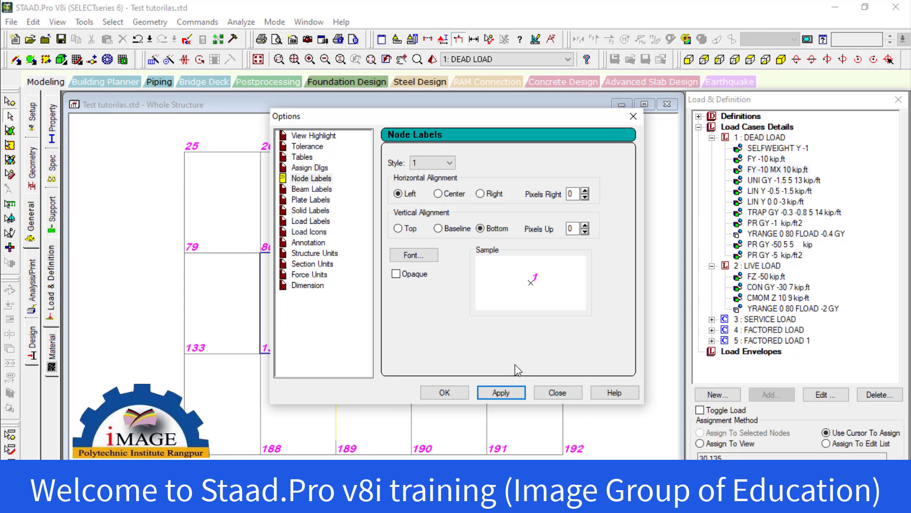
Step: Try the Opaque setting on the node labels, and apply them without it again
left_click(396, 274)
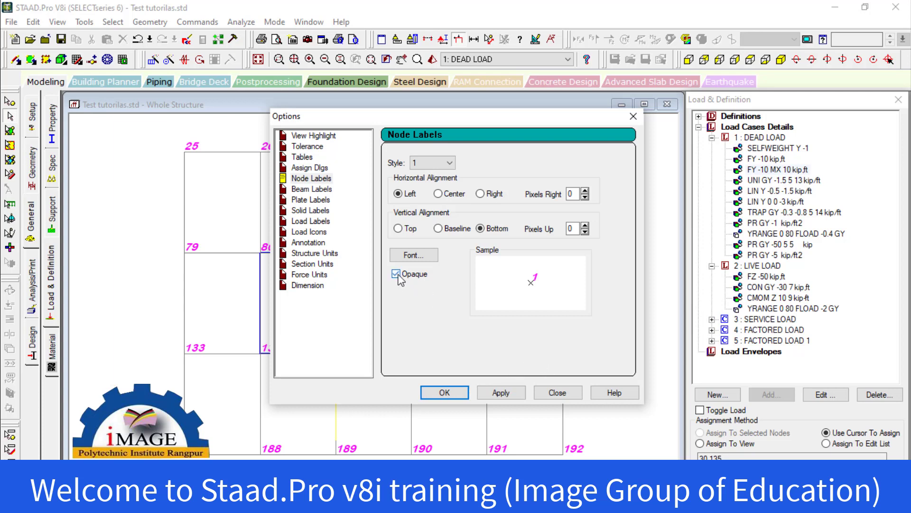
left_click(507, 398)
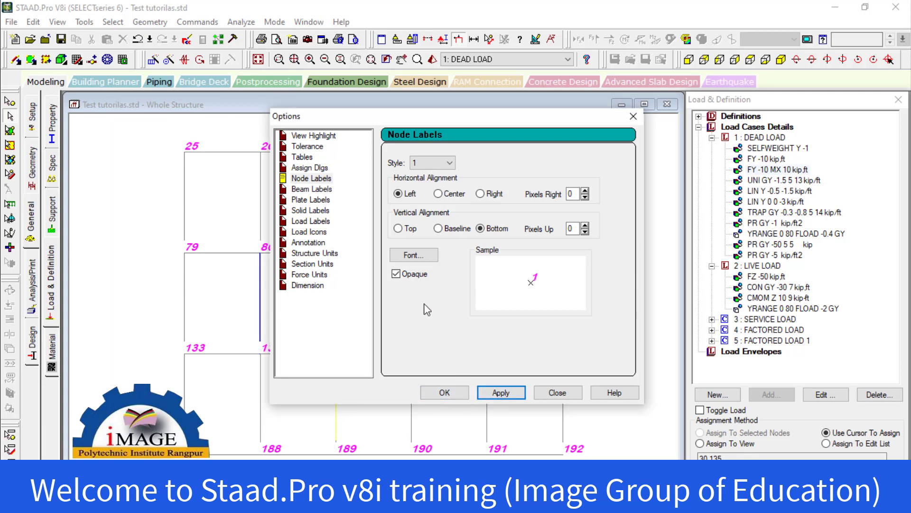
left_click(411, 274)
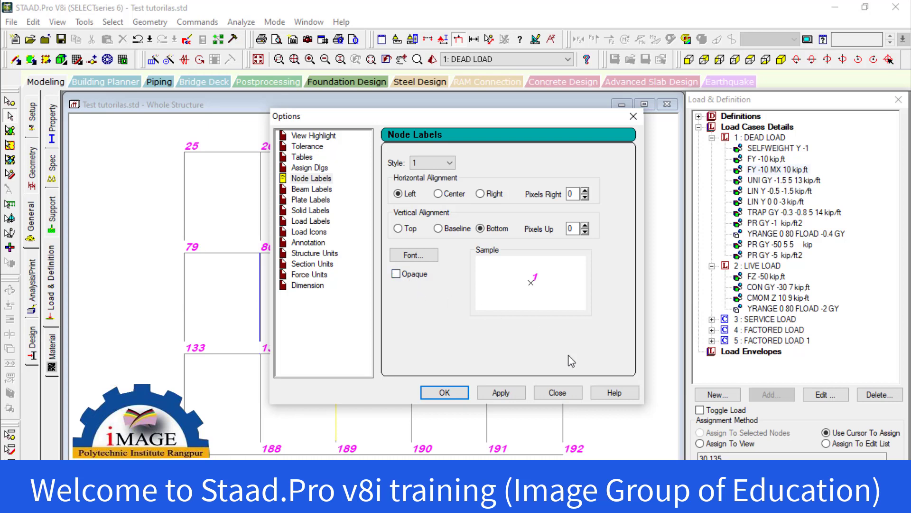
left_click(517, 393)
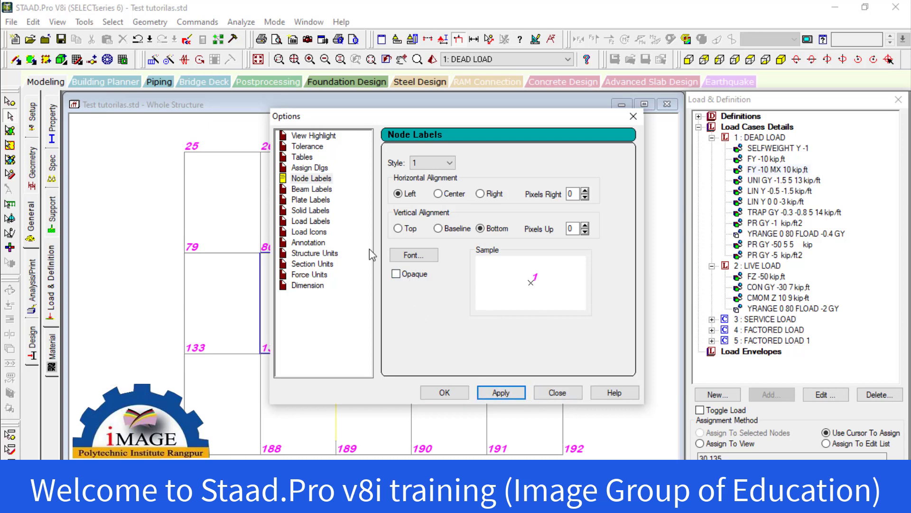
Step: Examine the style, separator and reference choices for the beam labels, and close the options
left_click(319, 191)
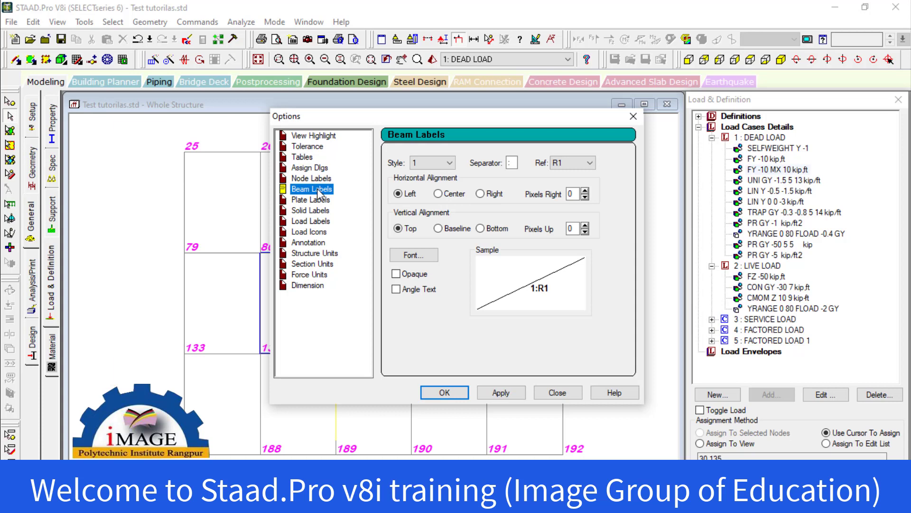
left_click(443, 170)
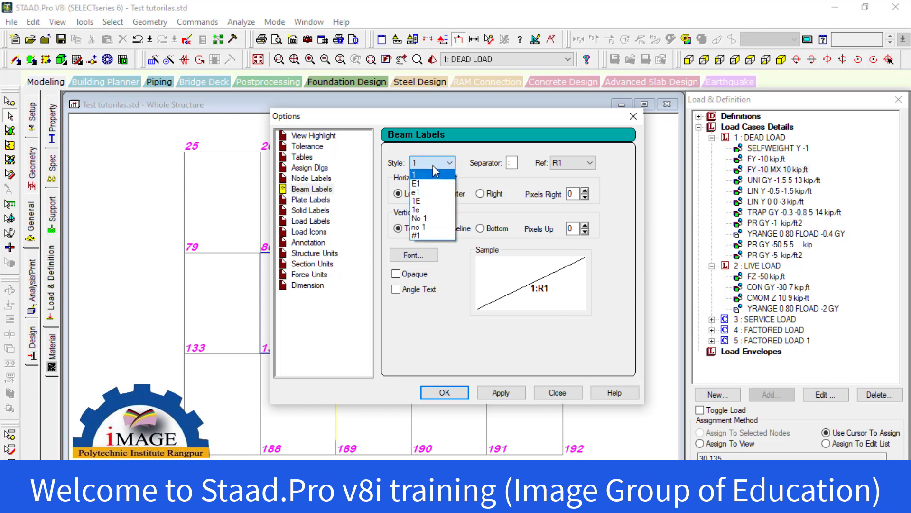
left_click(433, 165)
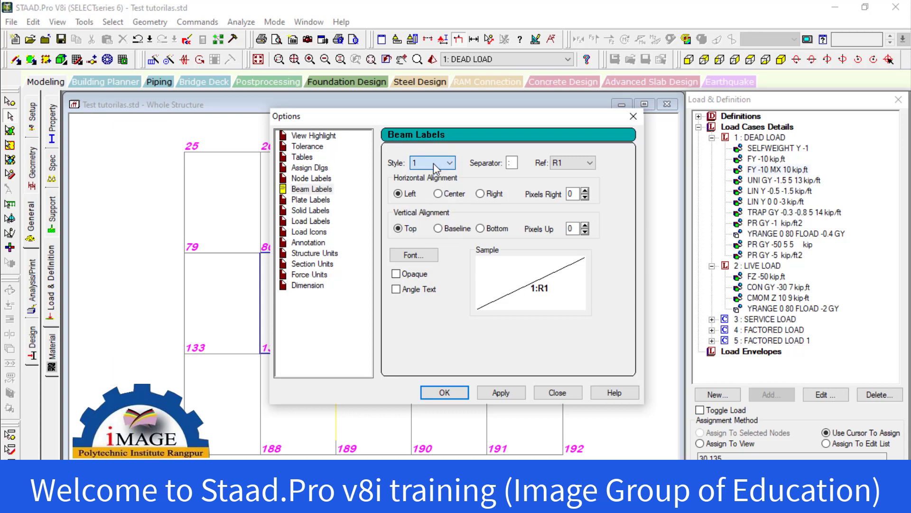
left_click(512, 163)
left_click(574, 167)
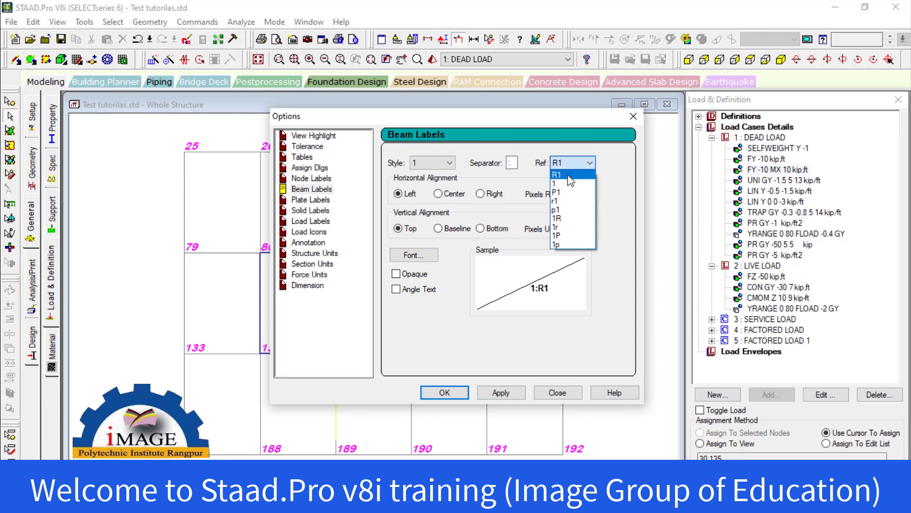
left_click(533, 153)
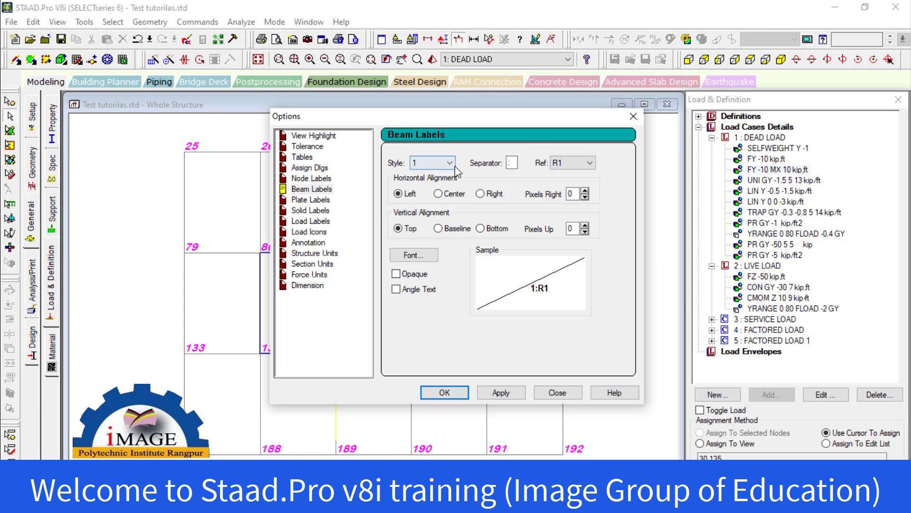
left_click(558, 393)
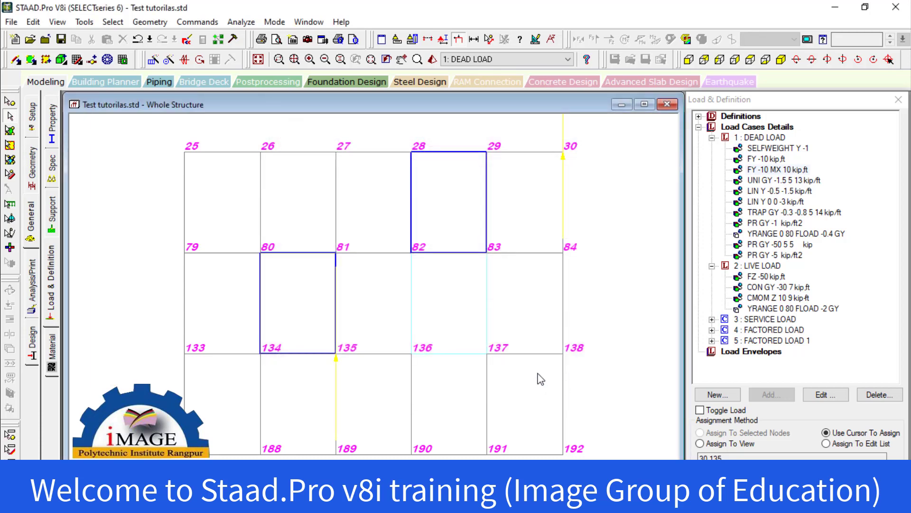
Step: Hide the node numbers and display the beam, plate and surface numbers on the floor plan
key("shift+n")
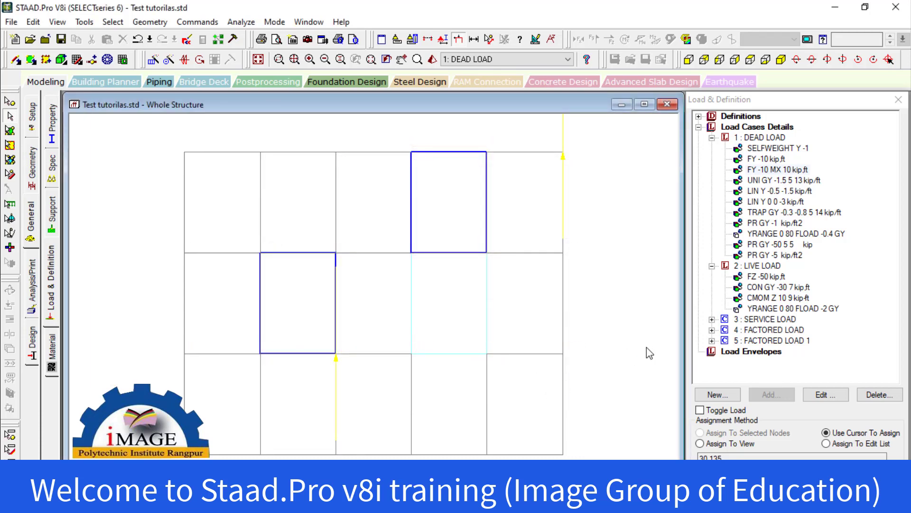
key("shift+p")
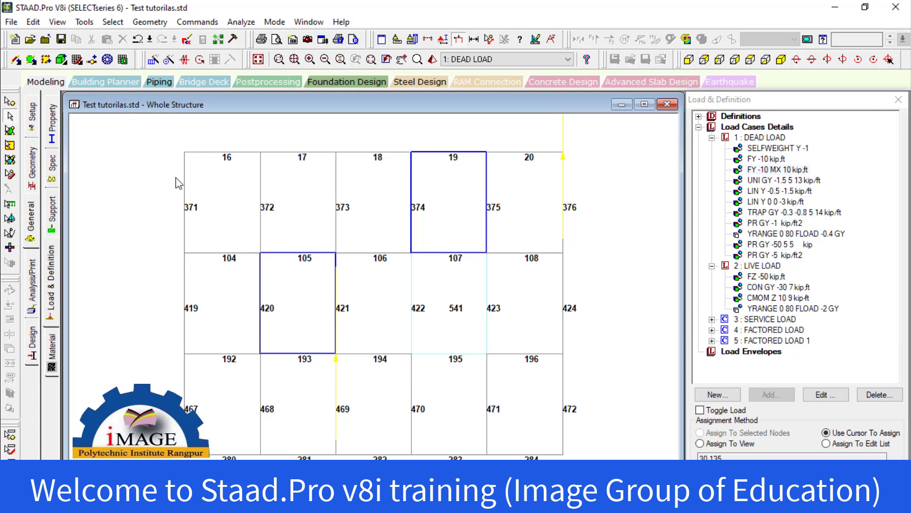
right_click(136, 187)
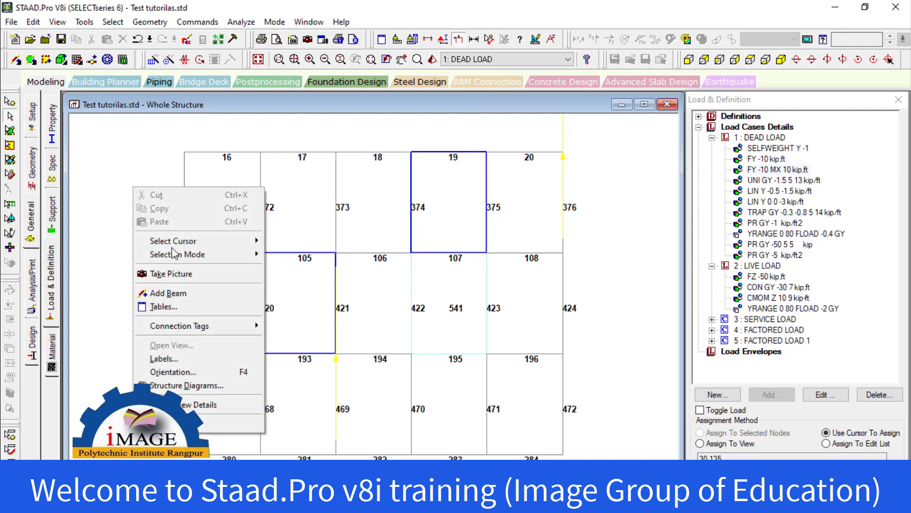
left_click(194, 386)
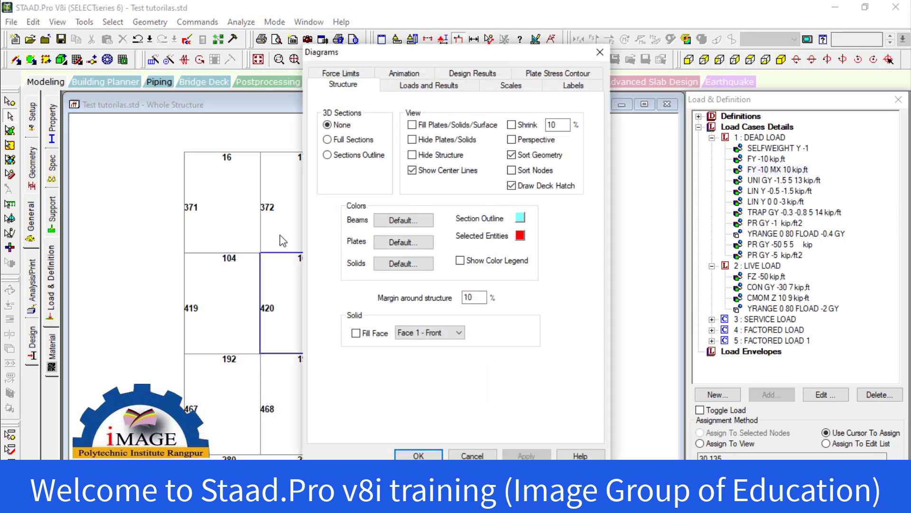
left_click(566, 87)
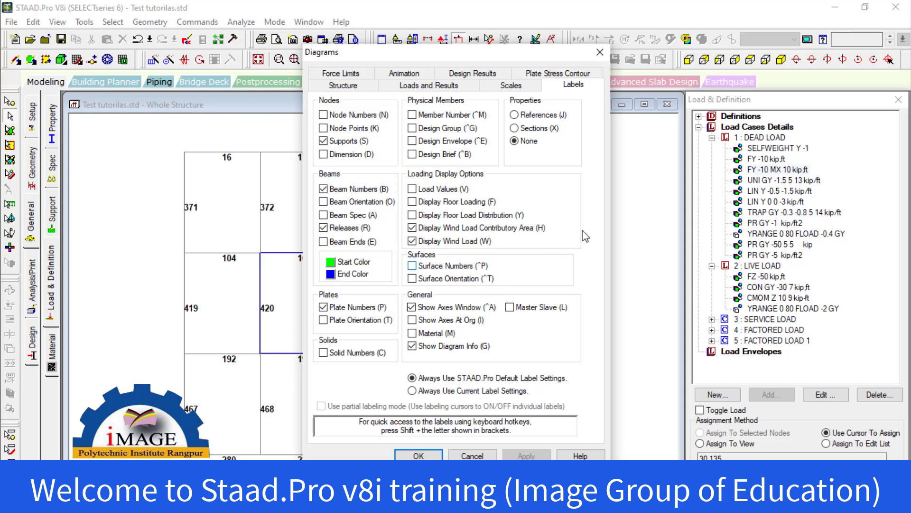
left_click(418, 455)
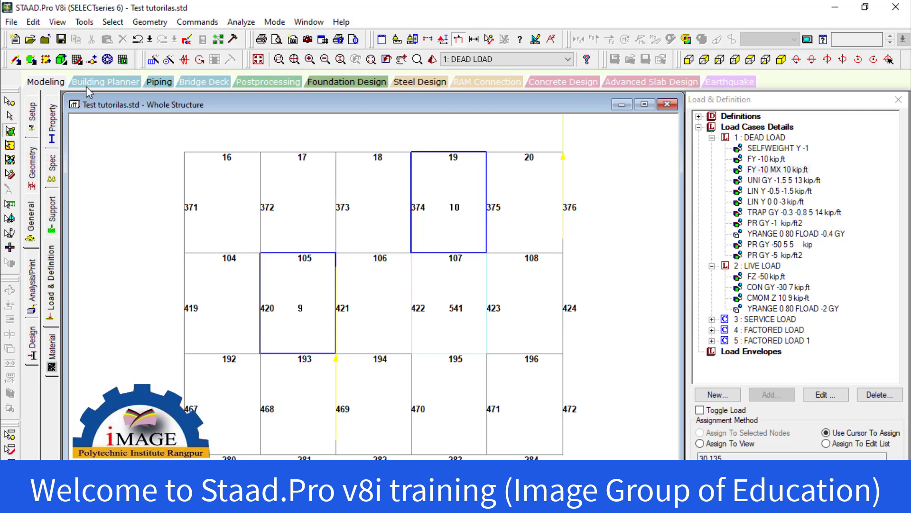
Step: Open the display options, go through the beam label settings and show the plate label settings beside the floor plan
left_click(57, 21)
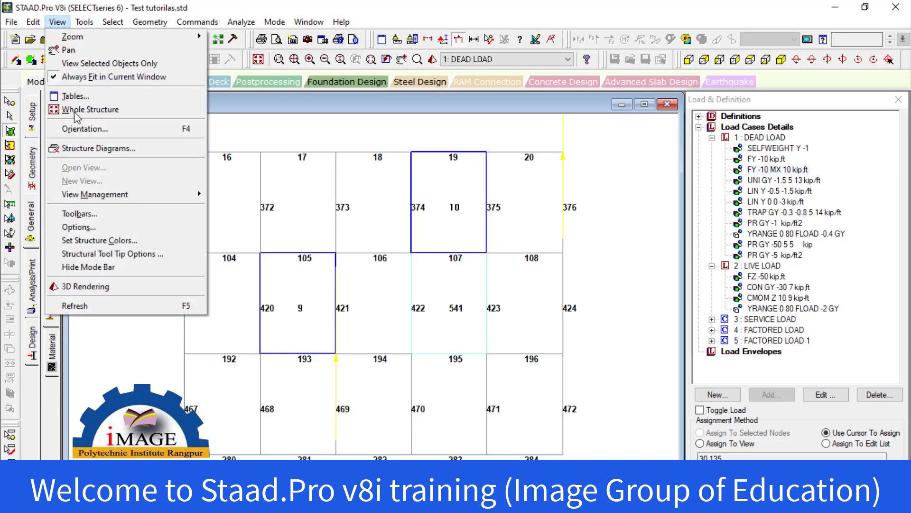
left_click(97, 227)
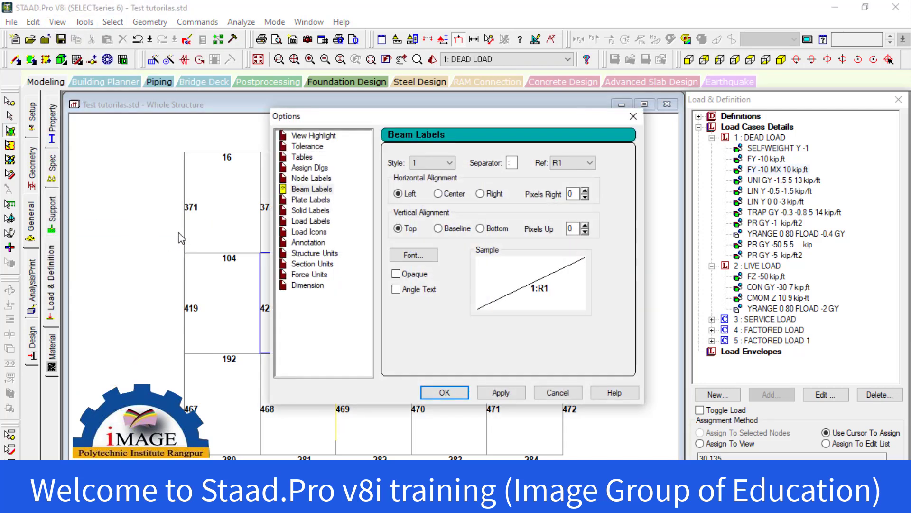
left_click(317, 194)
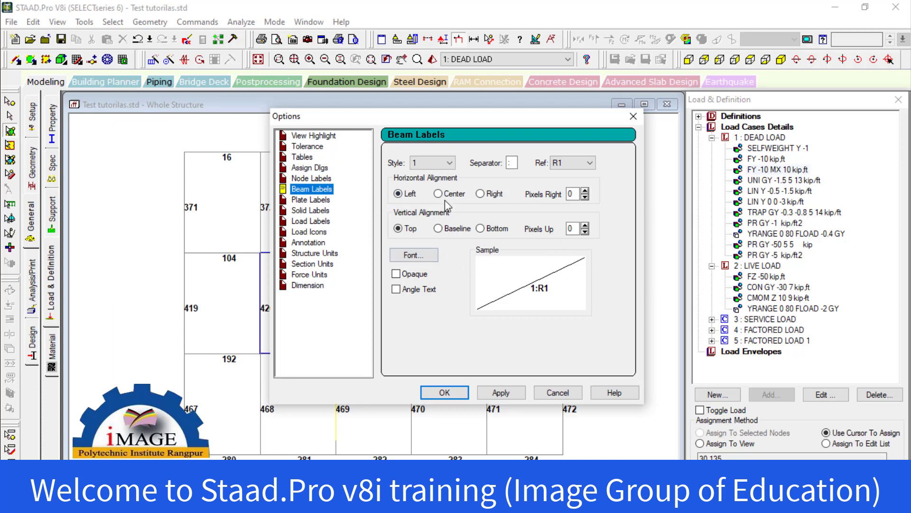
left_click(301, 203)
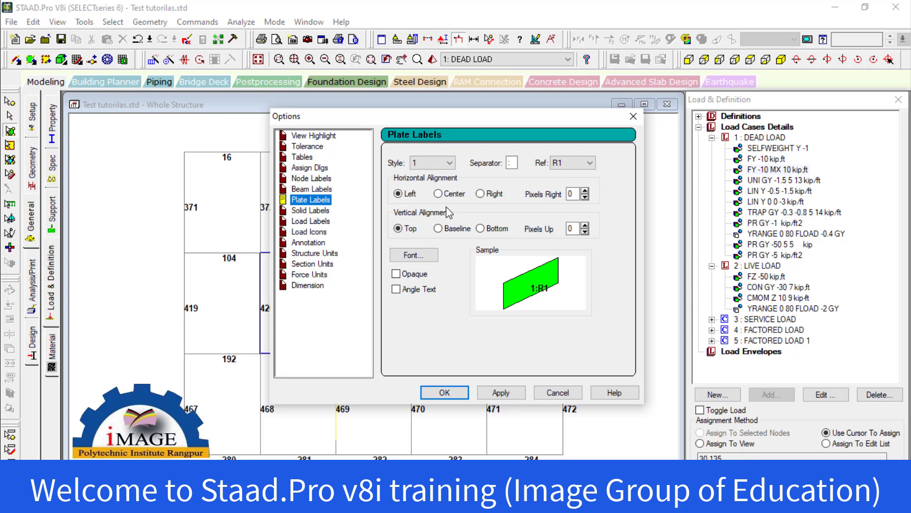
left_click_drag(511, 119, 761, 124)
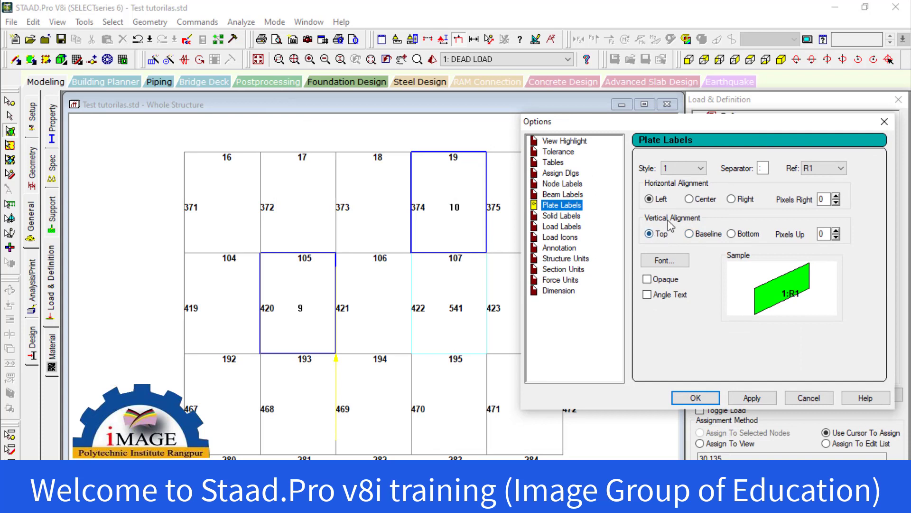
Step: Try Center horizontal alignment on the plate labels, and apply Left alignment again
left_click(697, 201)
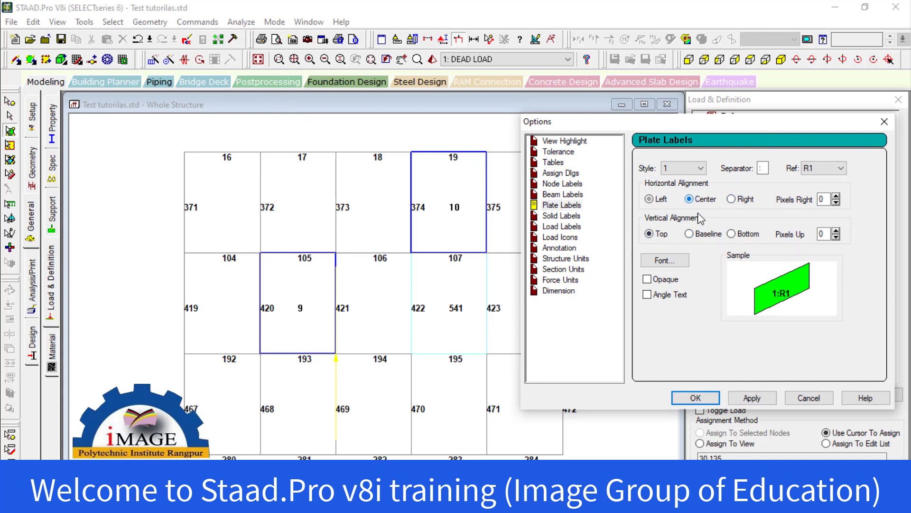
left_click(754, 401)
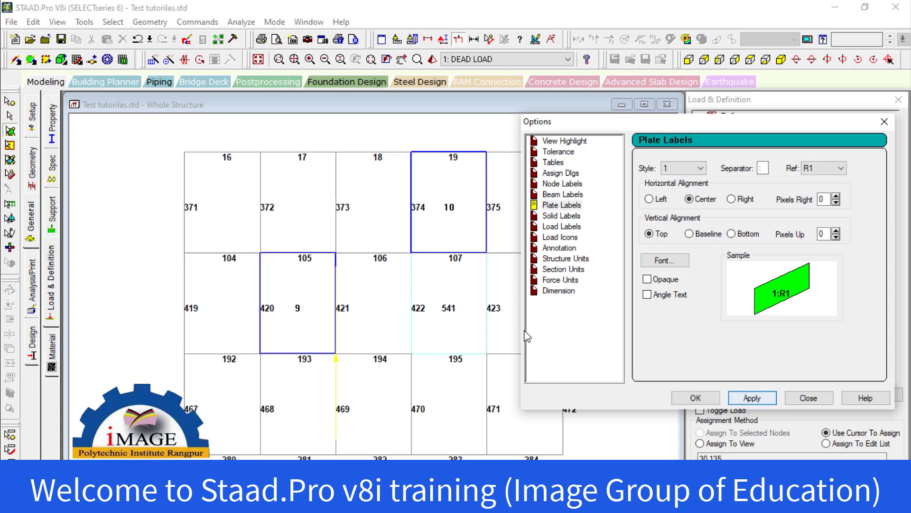
left_click(650, 199)
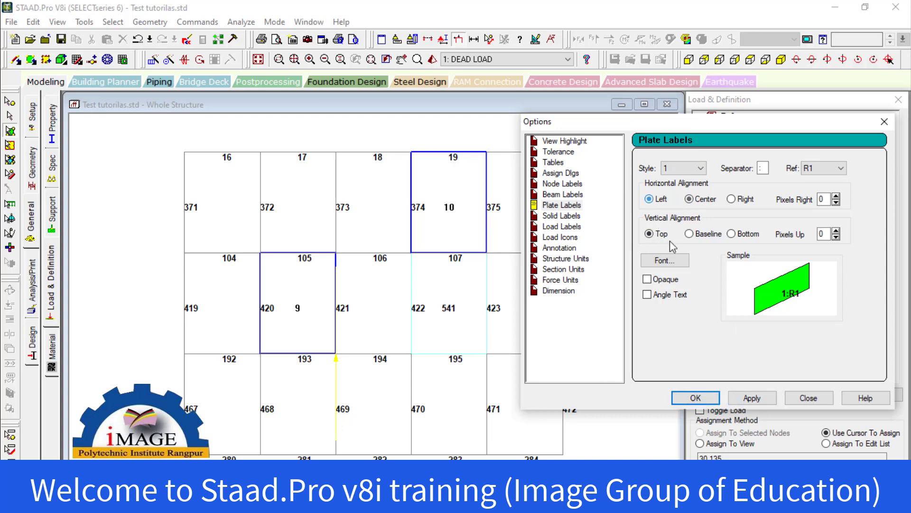
left_click(760, 399)
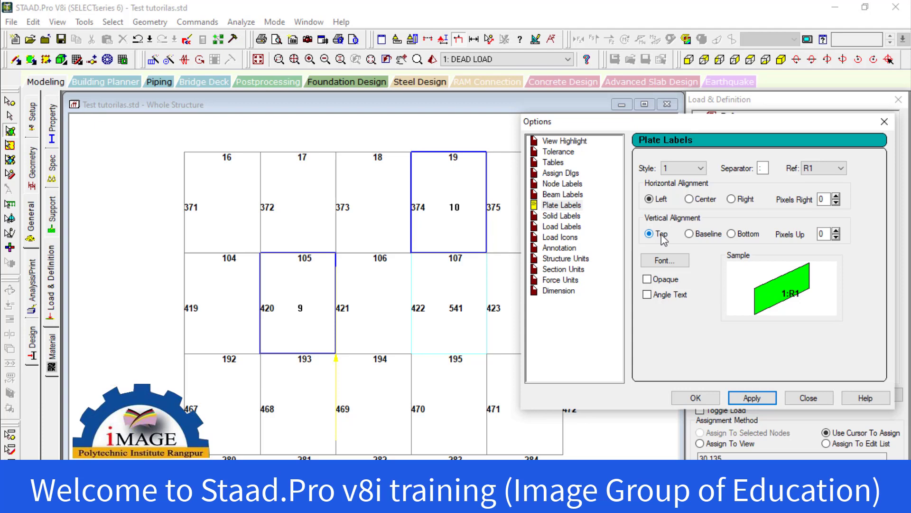
Step: Try a Navy font colour for the plate labels, view the load label settings, and close the options without applying
left_click(667, 260)
left_click(617, 214)
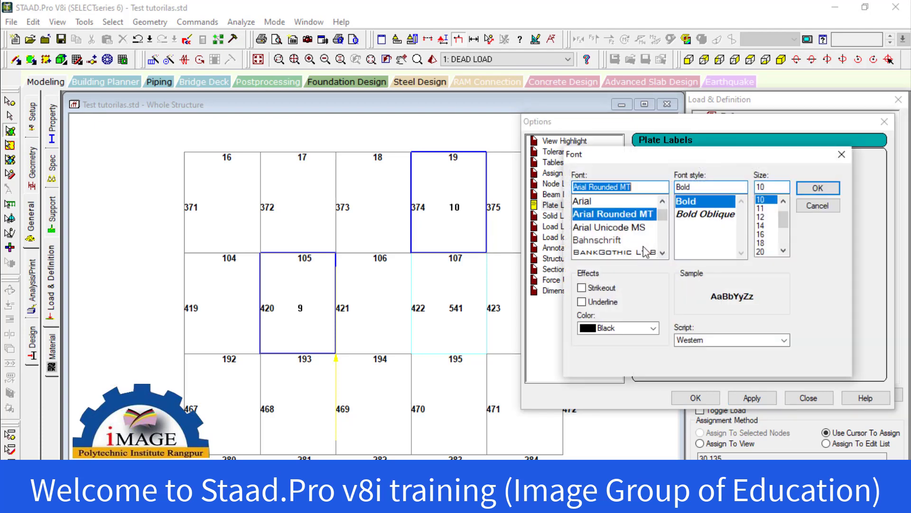
left_click(619, 333)
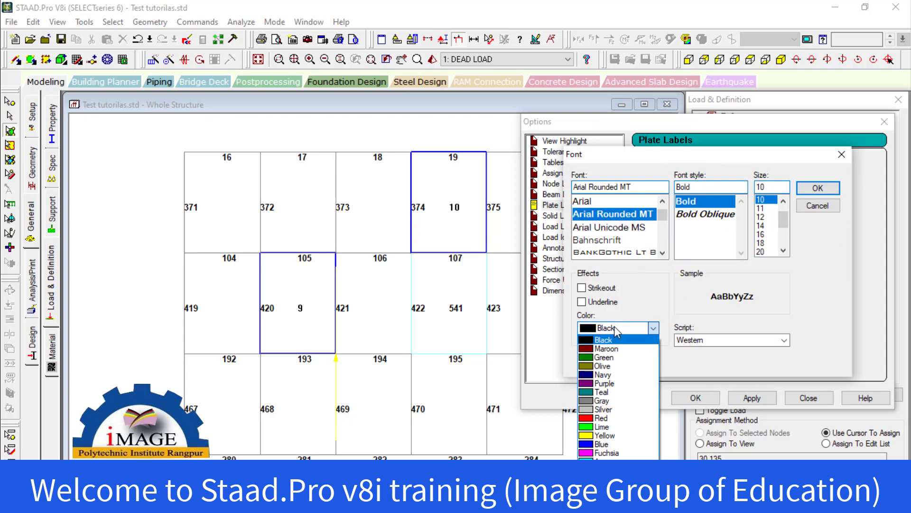
left_click(608, 368)
left_click(815, 191)
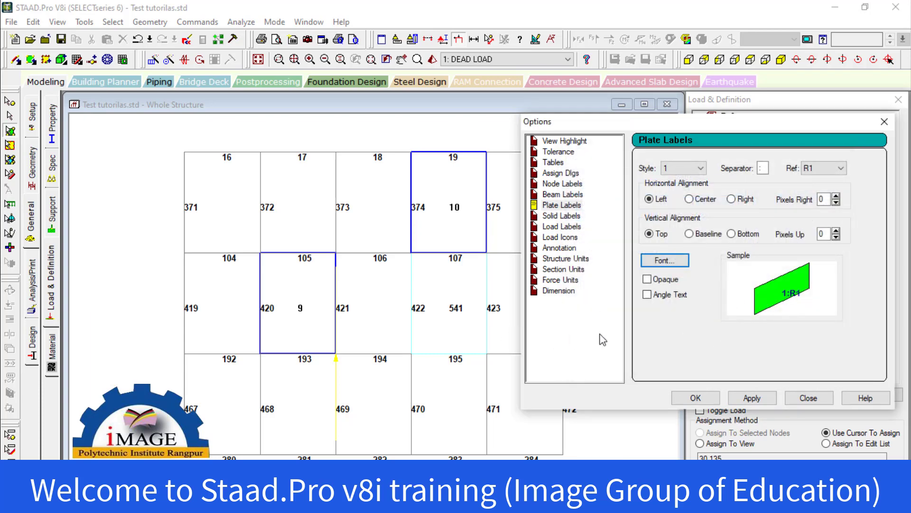
left_click(560, 216)
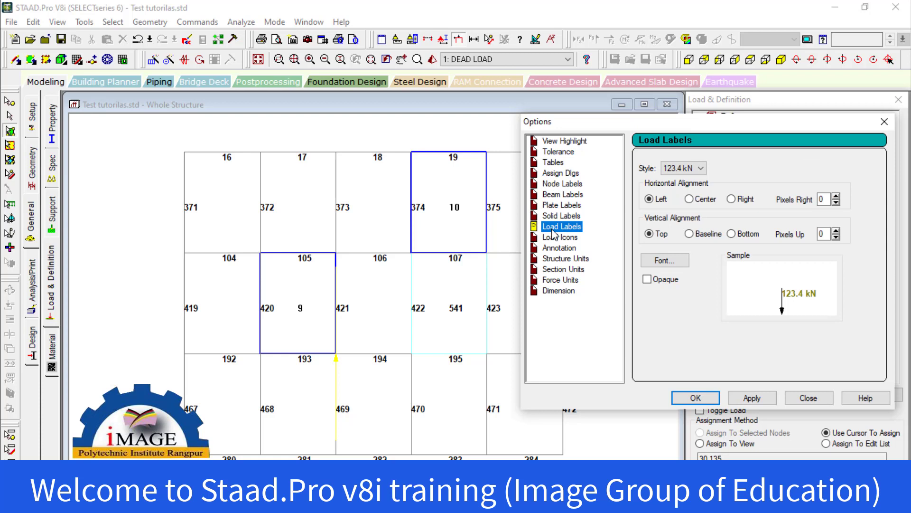
left_click(808, 398)
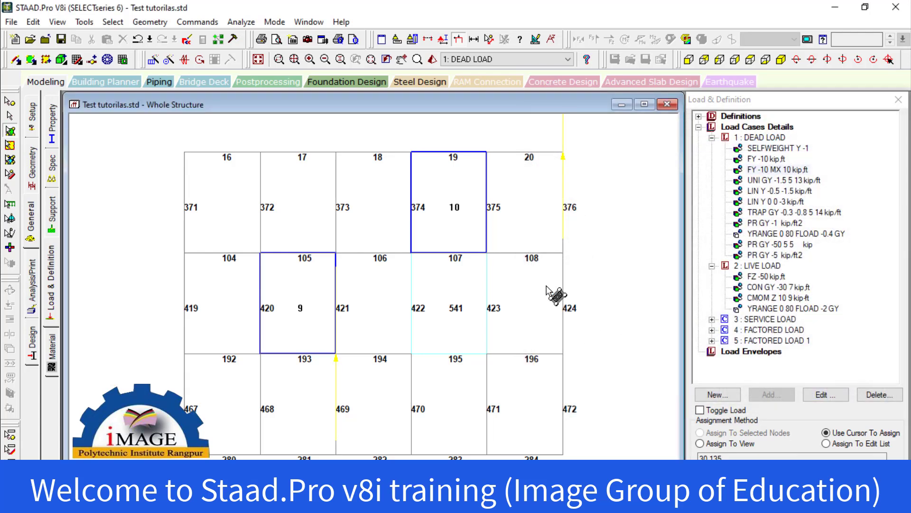
Step: Switch the floor plan to an isometric view
left_click(781, 60)
scroll(379, 302, "up", 5)
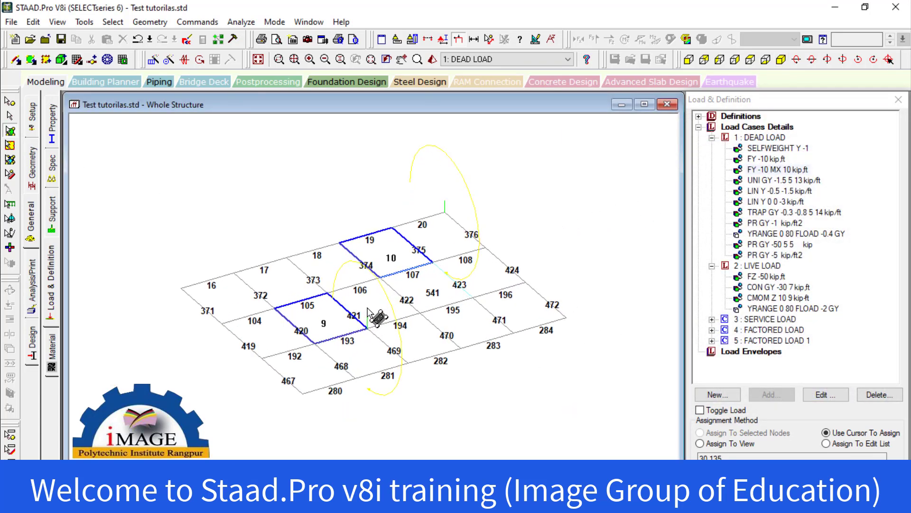
middle_click_drag(380, 302, 382, 284)
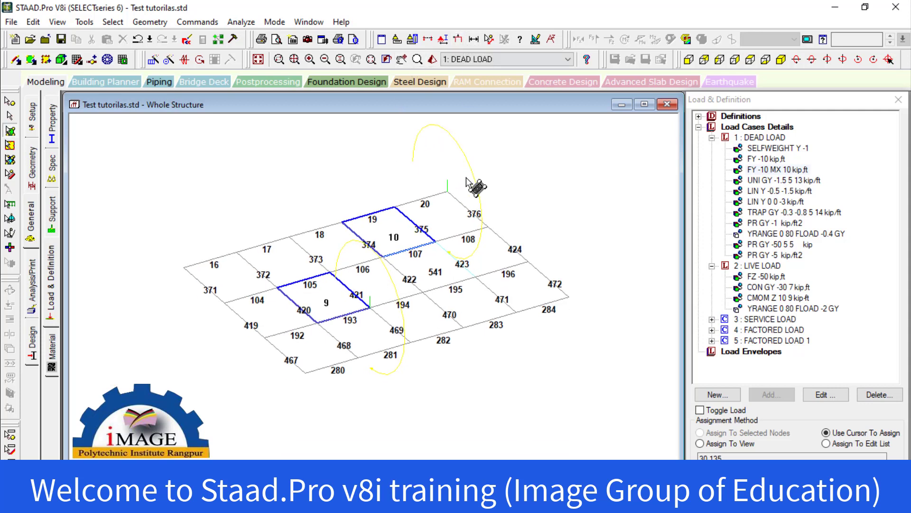
left_click_drag(193, 197, 539, 386)
Step: Display several dead load items on the floor one after another, ending with the PR GY -5 kip/ft2 pressure on plate 9
left_click(764, 159)
left_click(765, 170)
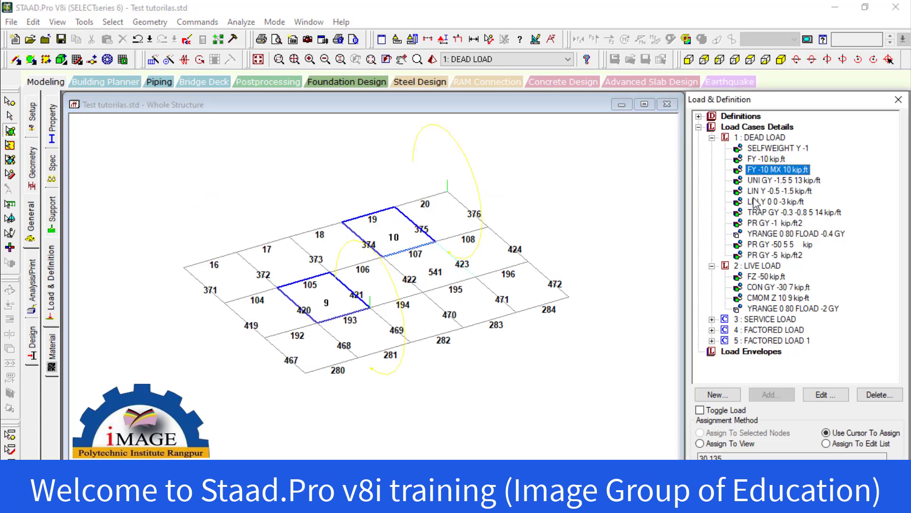
left_click(759, 201)
left_click(750, 215)
left_click(750, 234)
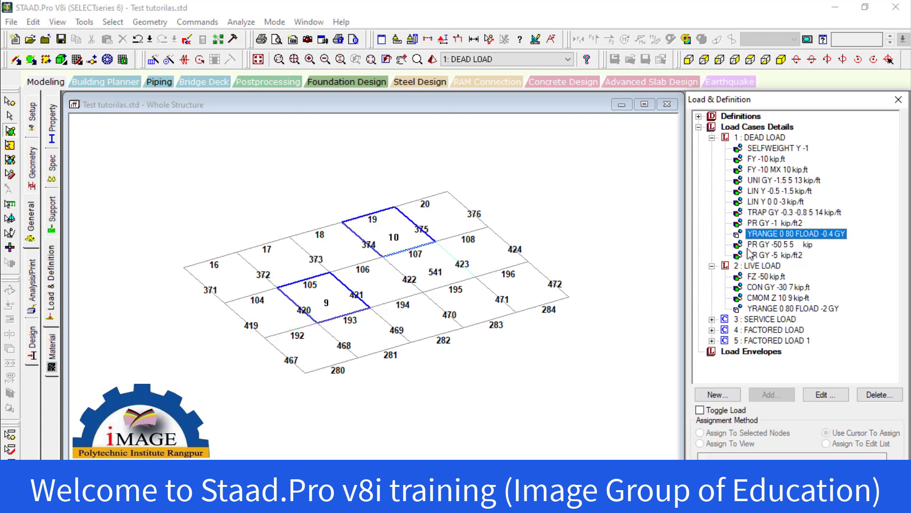
left_click(752, 255)
left_click(758, 245)
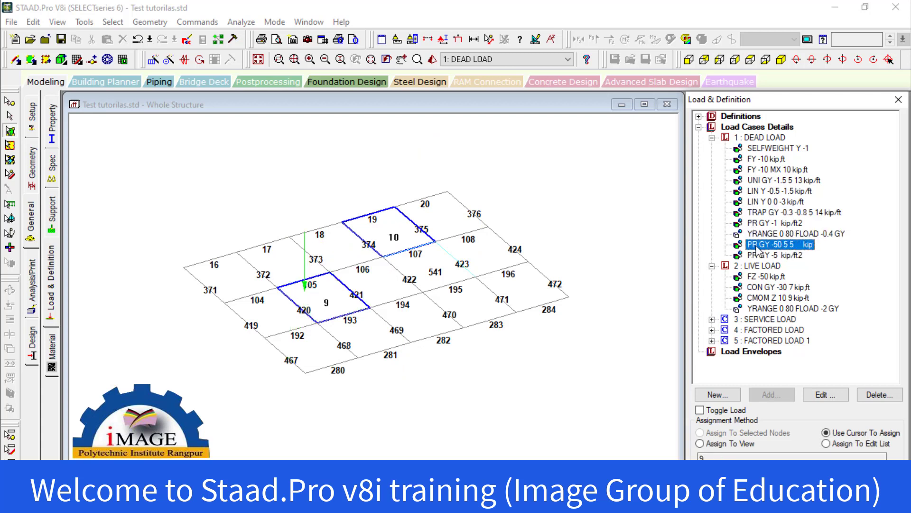
left_click(758, 256)
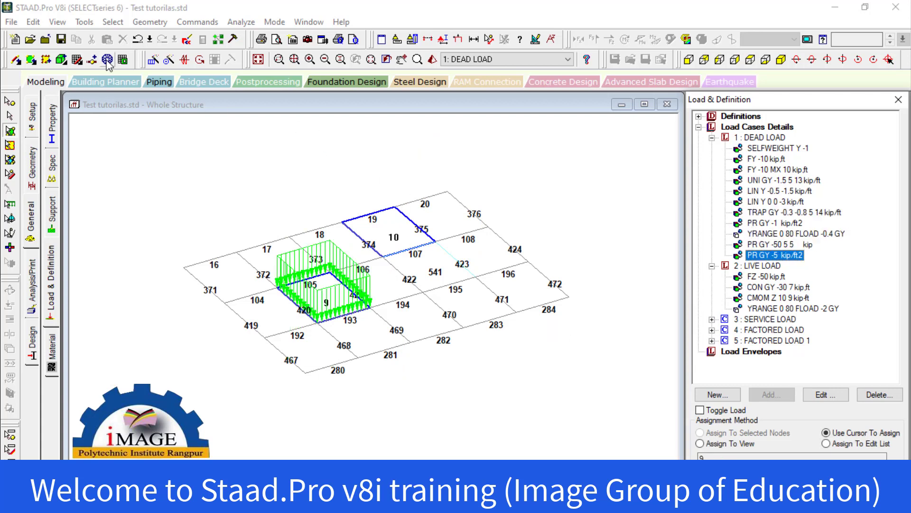
Step: Open the load label options beside the model and examine the label style choices
left_click(58, 22)
left_click(78, 227)
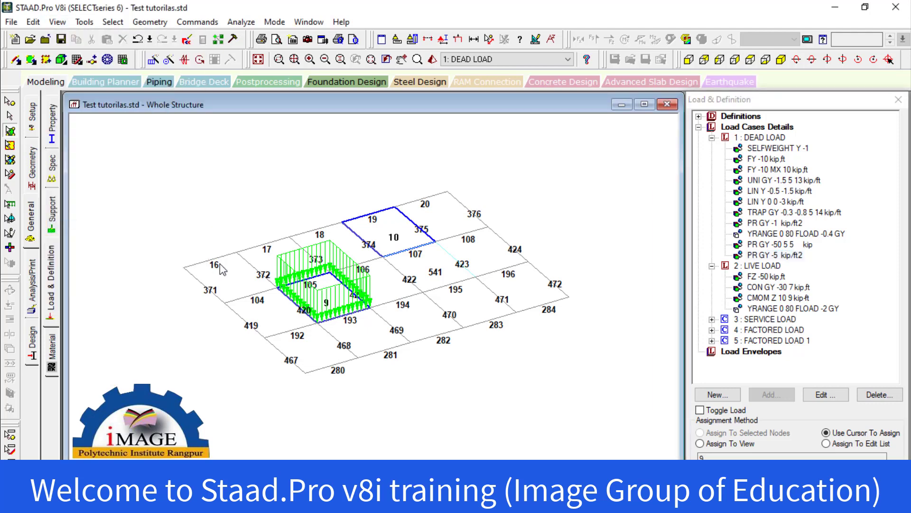
left_click_drag(398, 122, 570, 112)
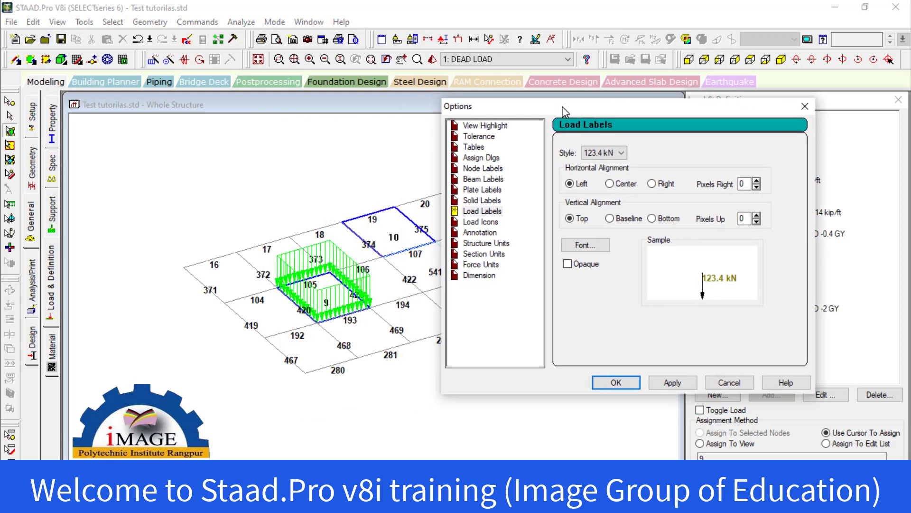
left_click(479, 212)
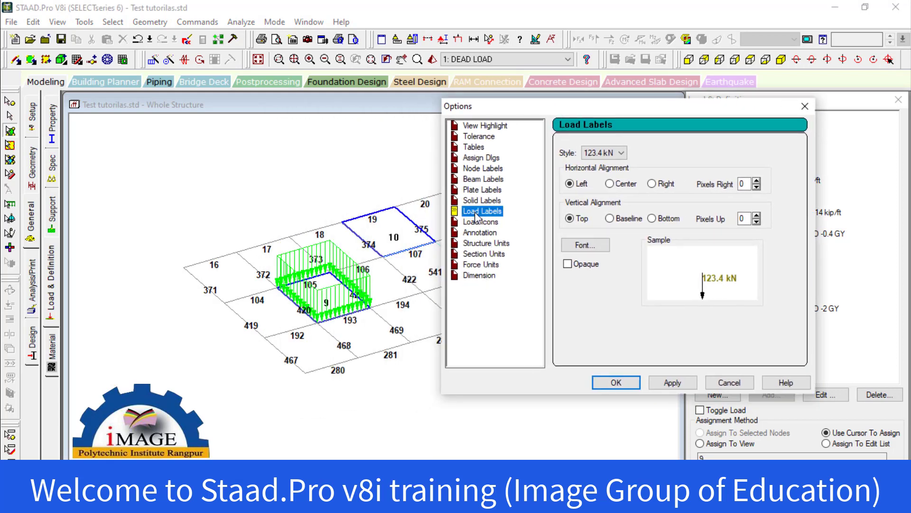
left_click(621, 152)
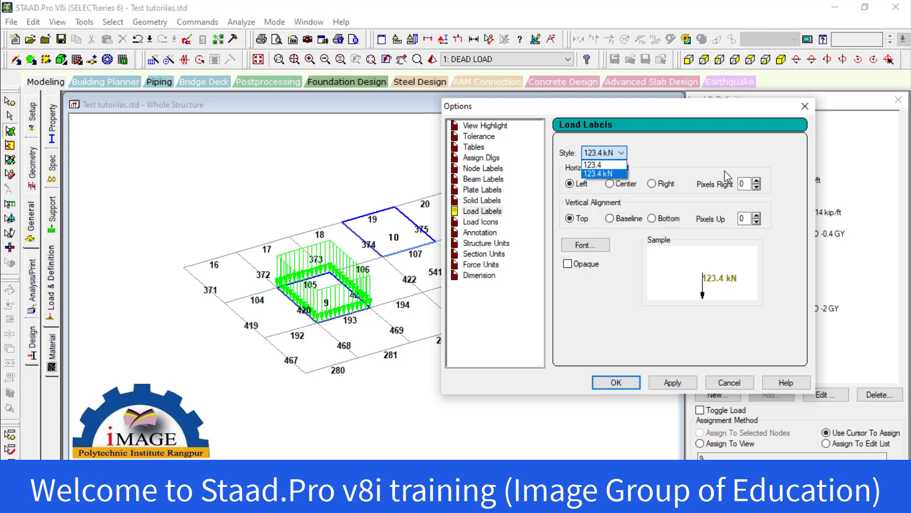
left_click(619, 290)
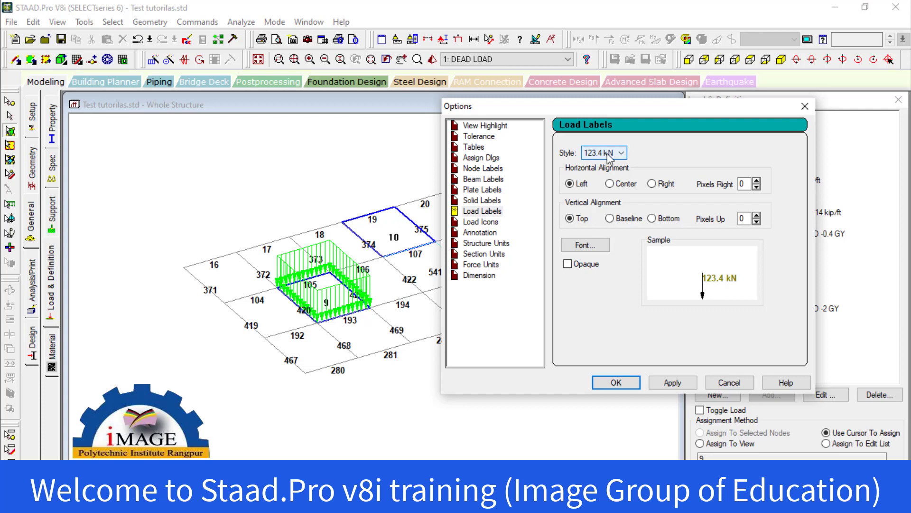
Step: Set the load labels to the 123.4 kN style with Center horizontal and Baseline vertical alignment, and close the options
left_click(607, 153)
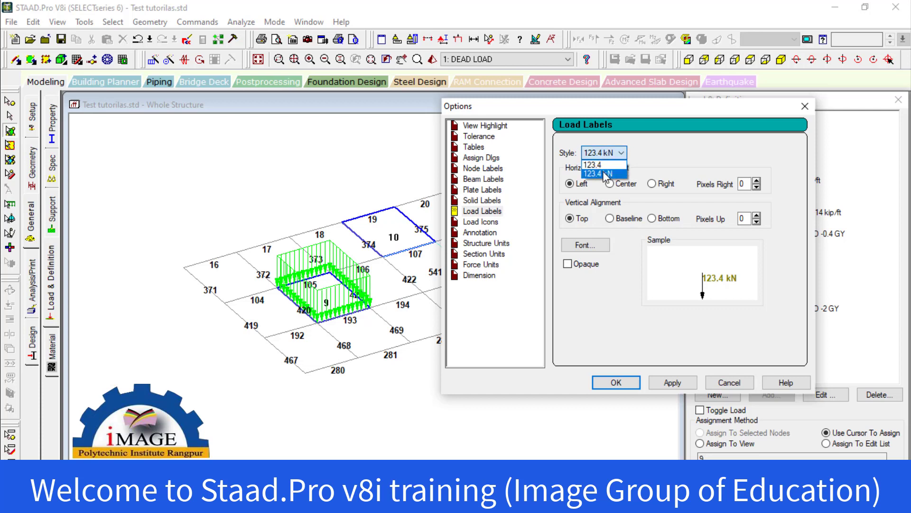
left_click(607, 174)
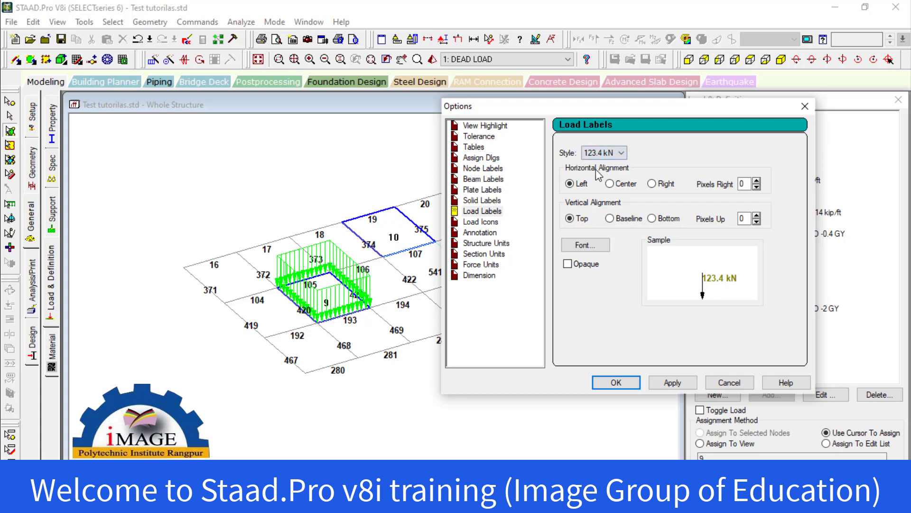
left_click(624, 187)
left_click(688, 383)
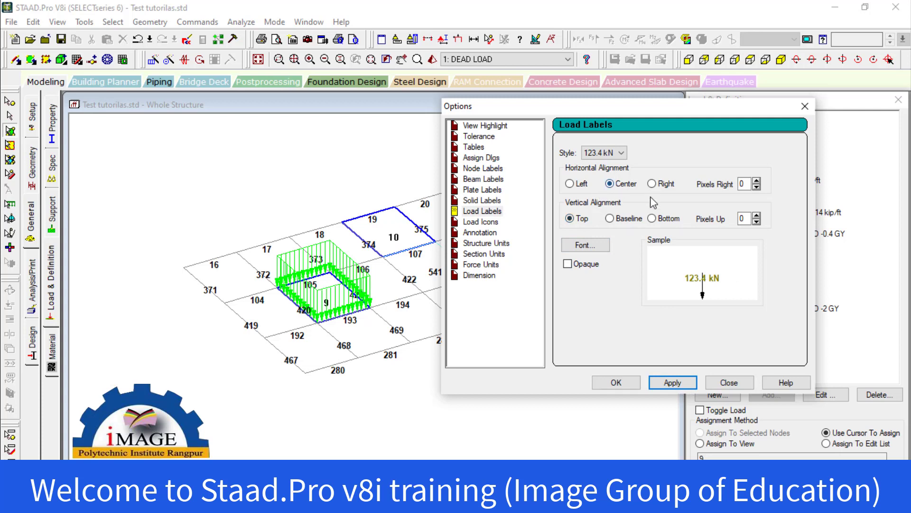
left_click(622, 218)
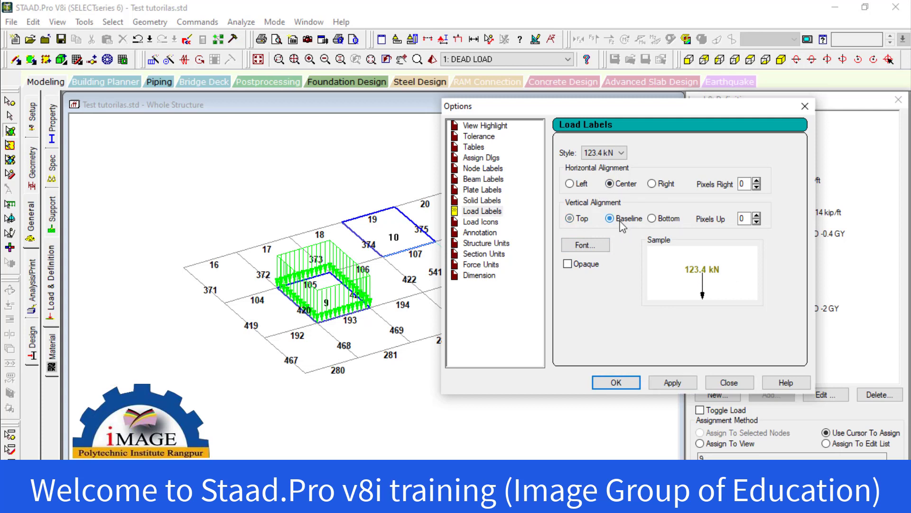
left_click(665, 381)
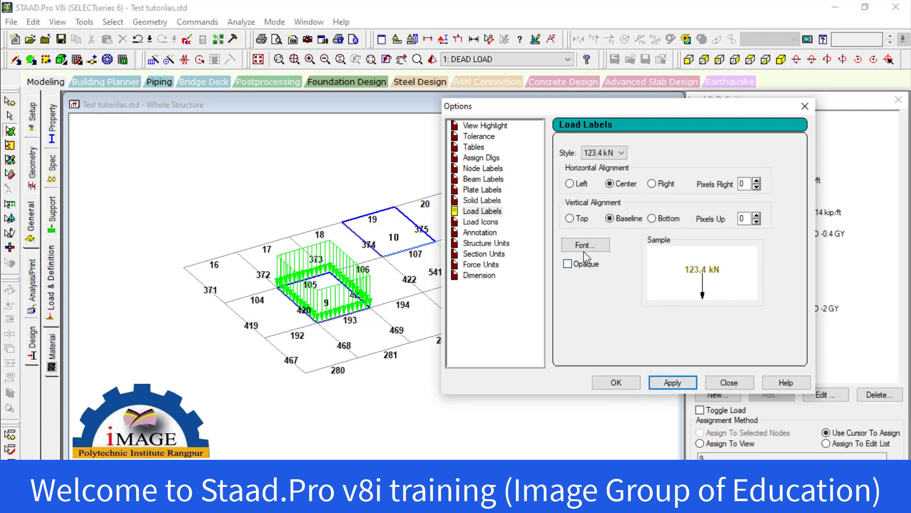
left_click(729, 382)
scroll(379, 314, "up", 2)
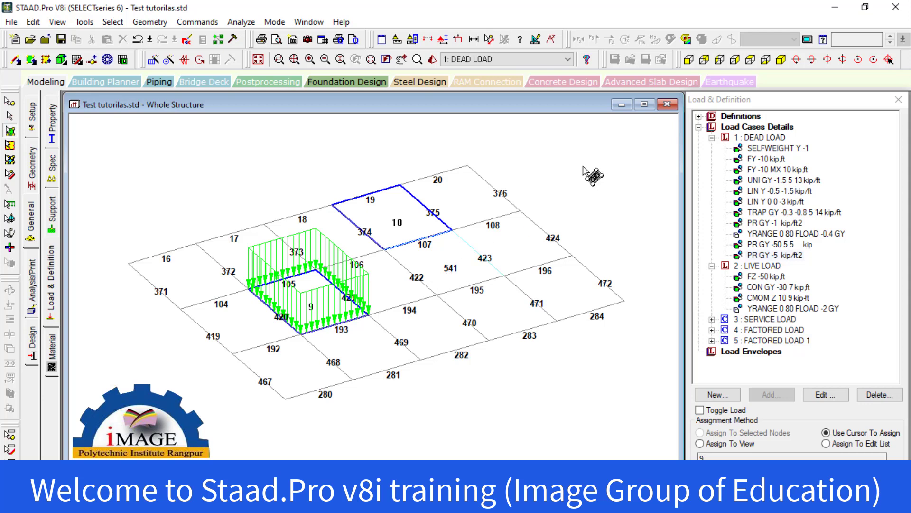
Step: Turn on load values and the floor load distribution in the structure's diagram labels
left_click(536, 39)
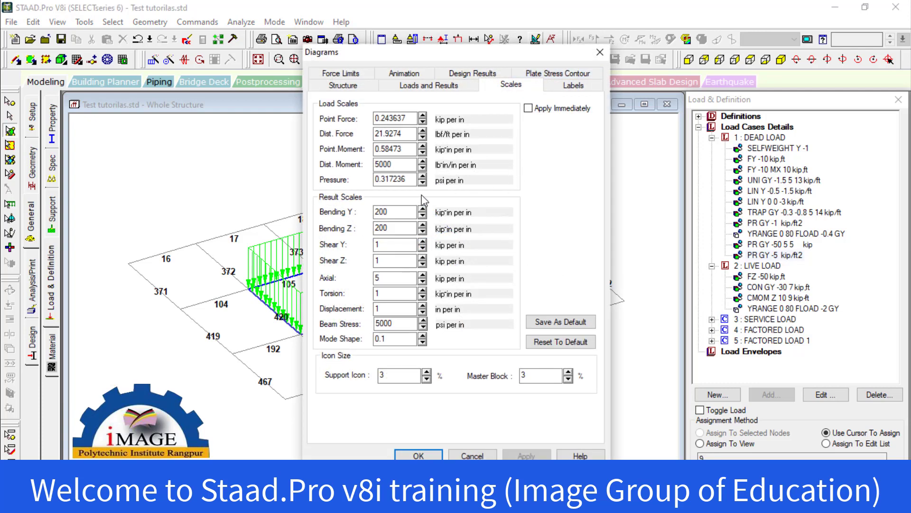
left_click_drag(428, 61, 626, 67)
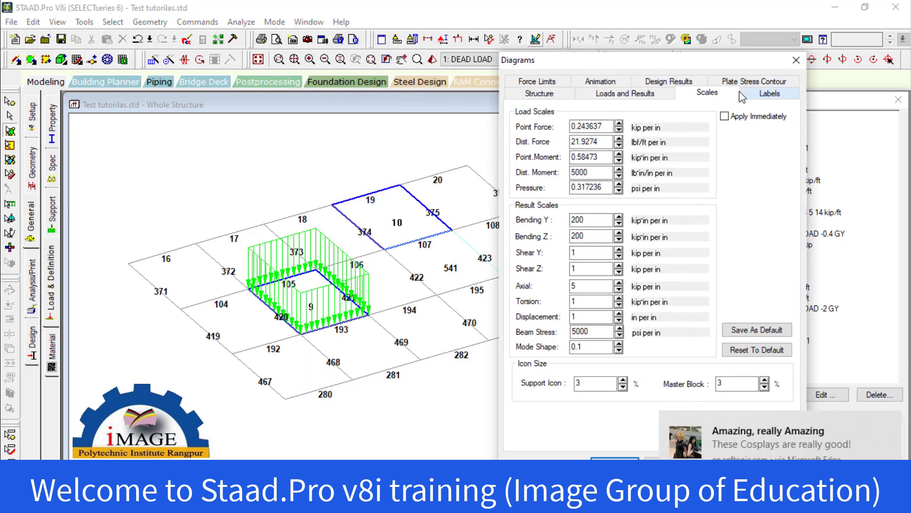
left_click(773, 100)
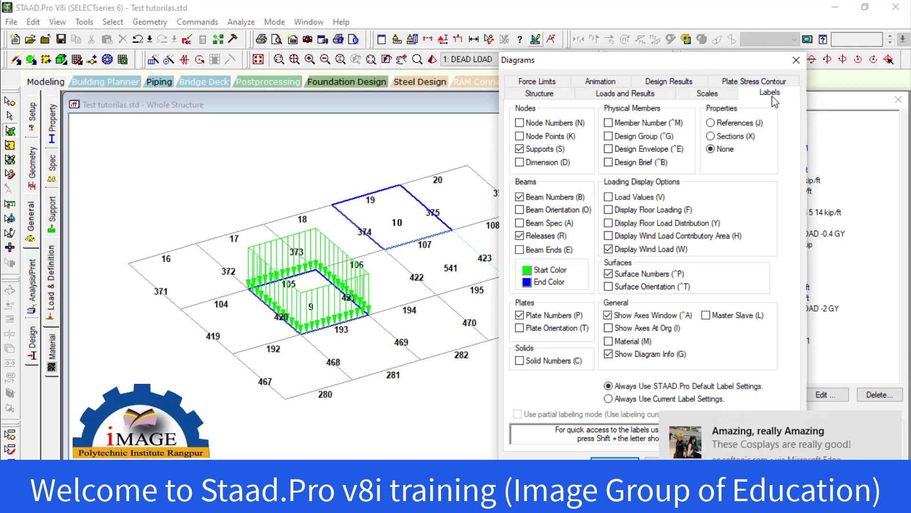
left_click(610, 214)
left_click(609, 224)
left_click(615, 459)
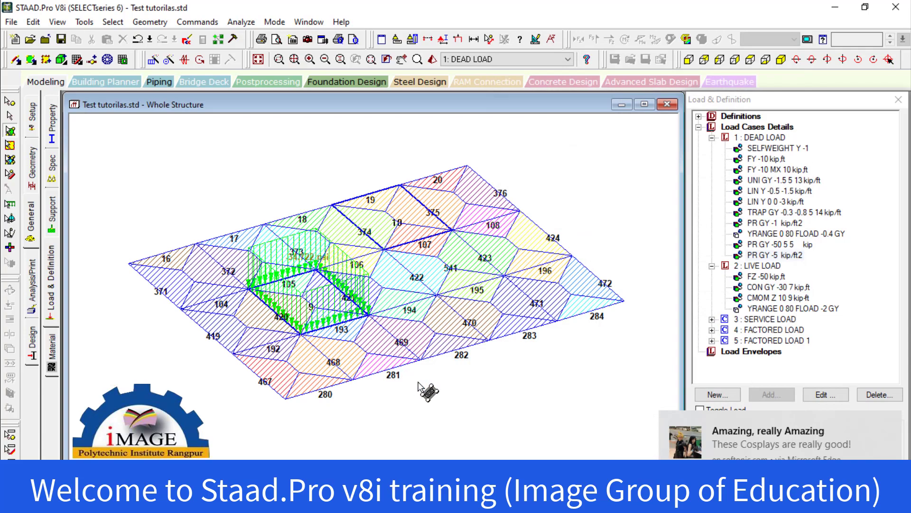
Step: Display the LIN Y 0 0 -3 kip/ft dead load on the structure and examine its value label
scroll(351, 282, "up", 5)
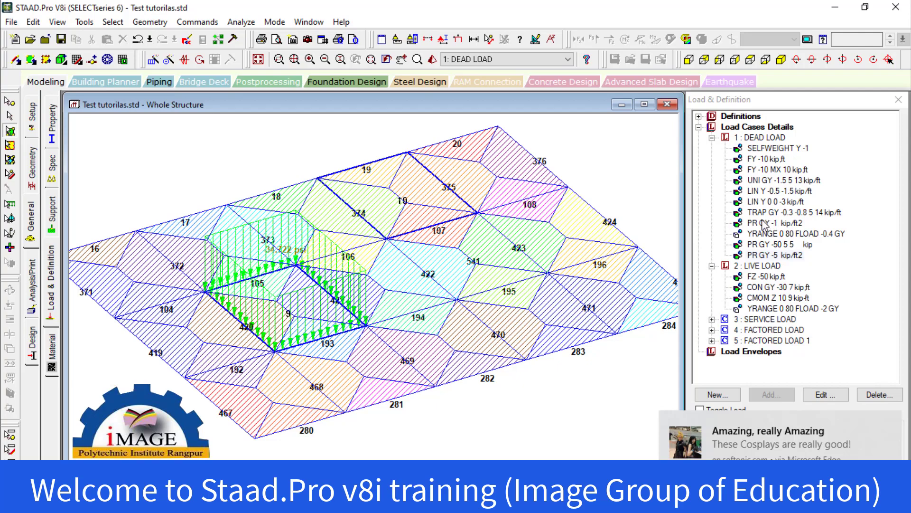
scroll(280, 275, "up", 3)
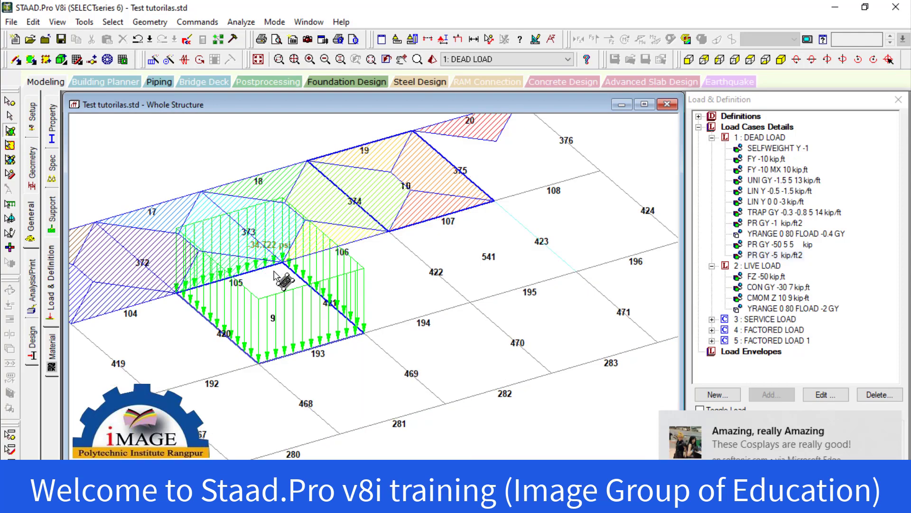
left_click(755, 224)
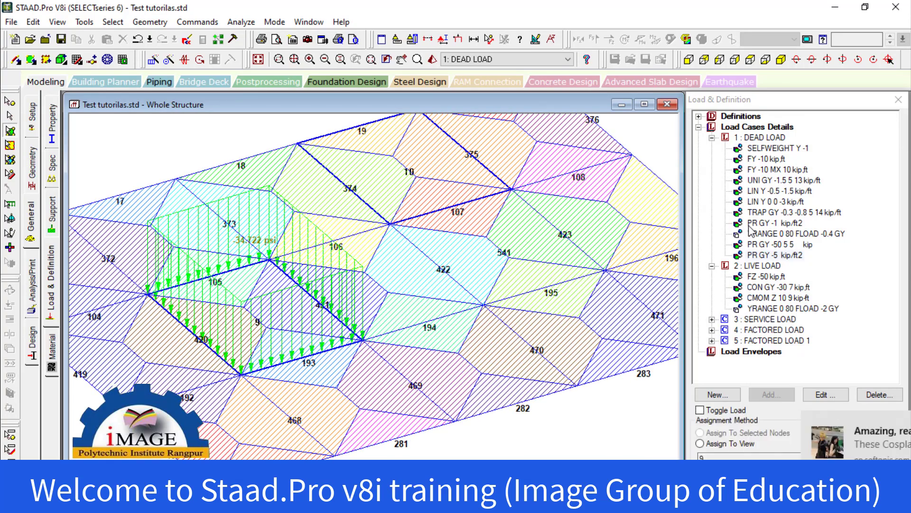
left_click(762, 203)
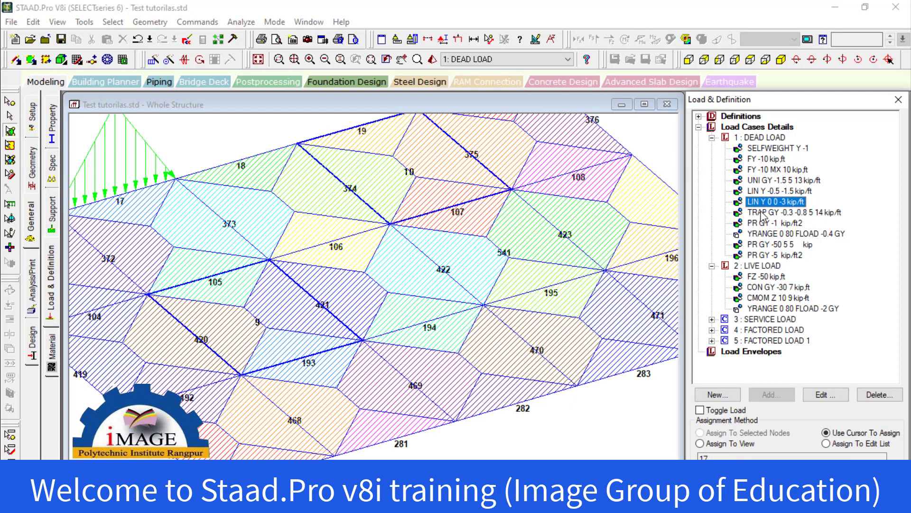
middle_click_drag(529, 264, 480, 278)
scroll(216, 171, "up", 1)
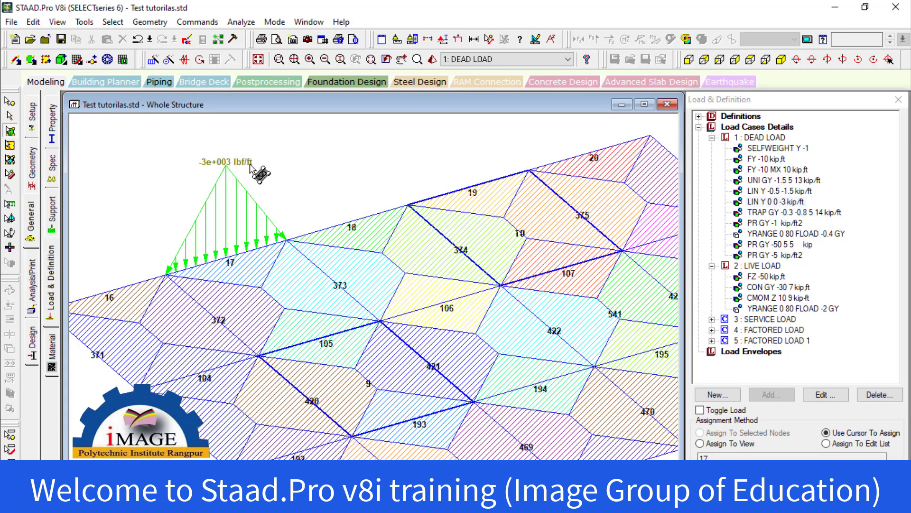
Step: Reopen the load label options, try Left horizontal alignment, and finally apply Right alignment
left_click(65, 23)
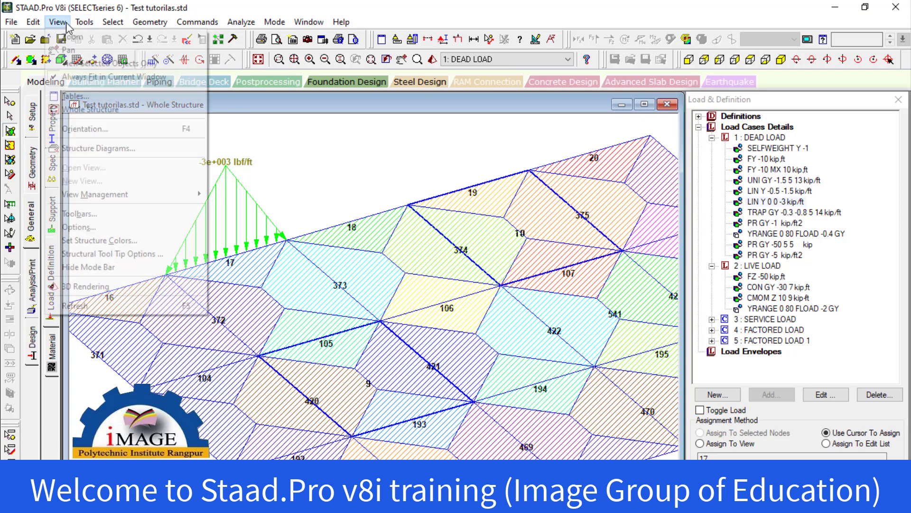
left_click(116, 227)
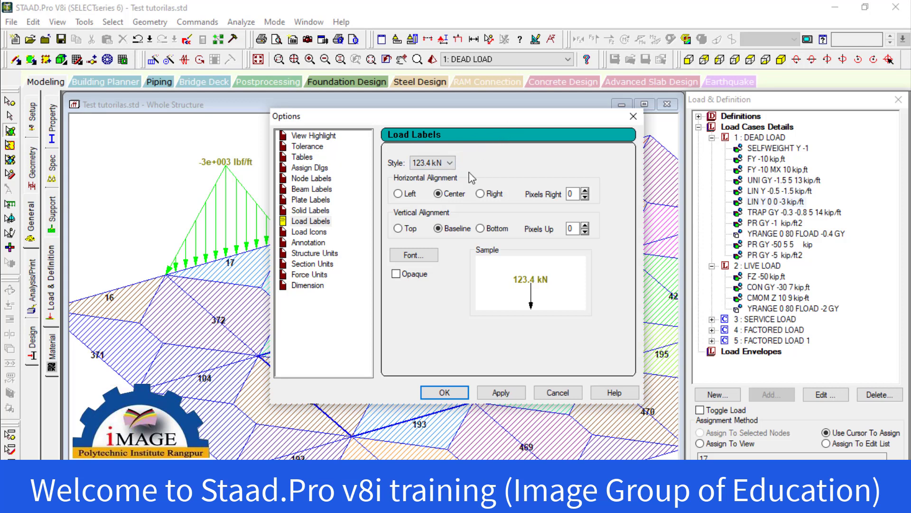
left_click(410, 195)
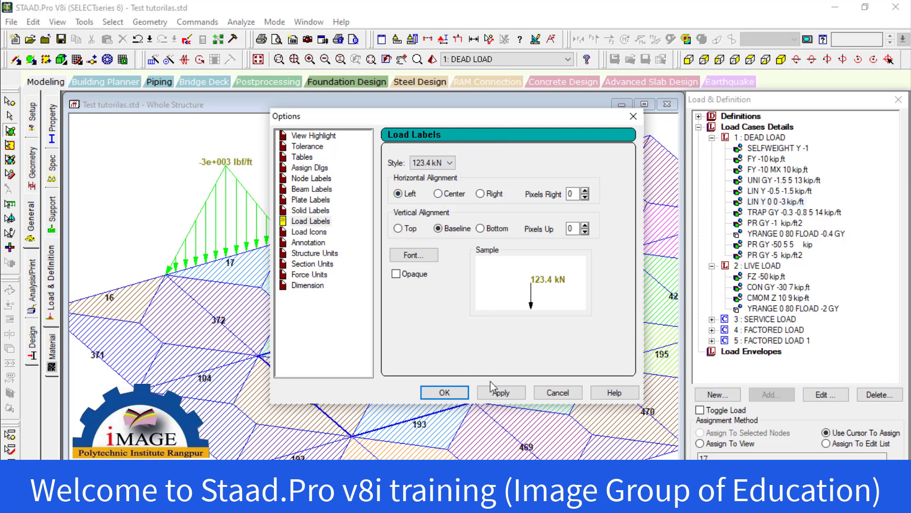
left_click(498, 393)
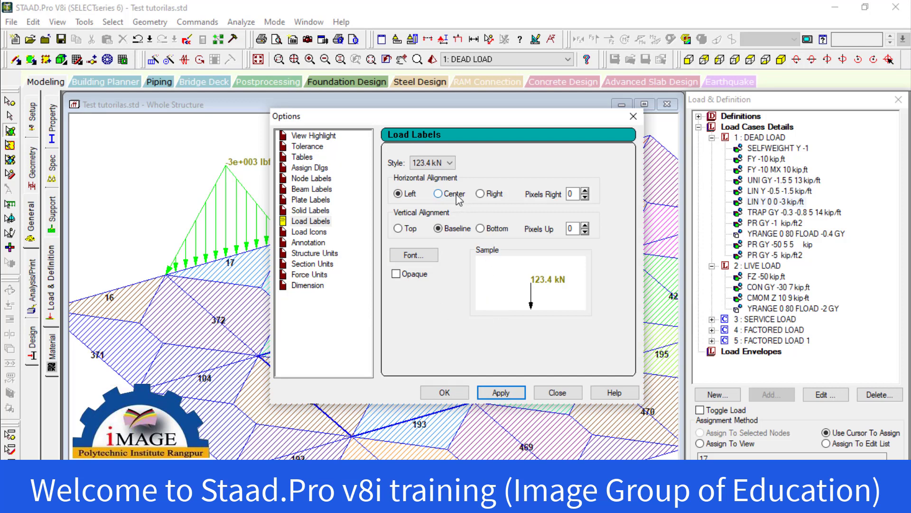
left_click(488, 193)
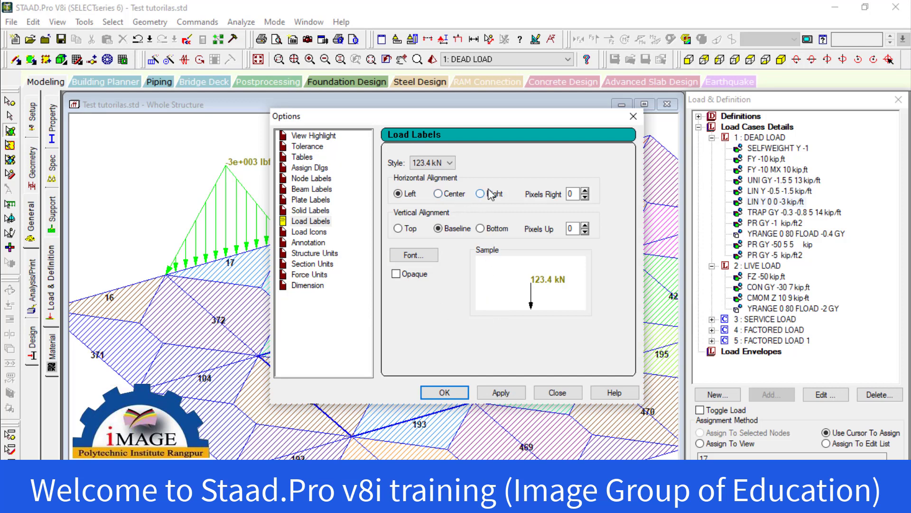
left_click(495, 394)
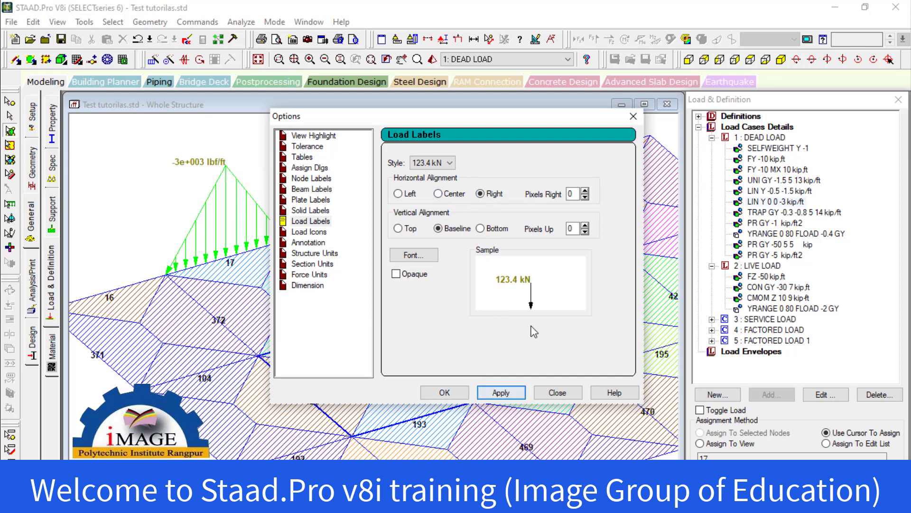
Step: Set the load labels' horizontal offset to 20 pixels right and apply it
left_click(585, 191)
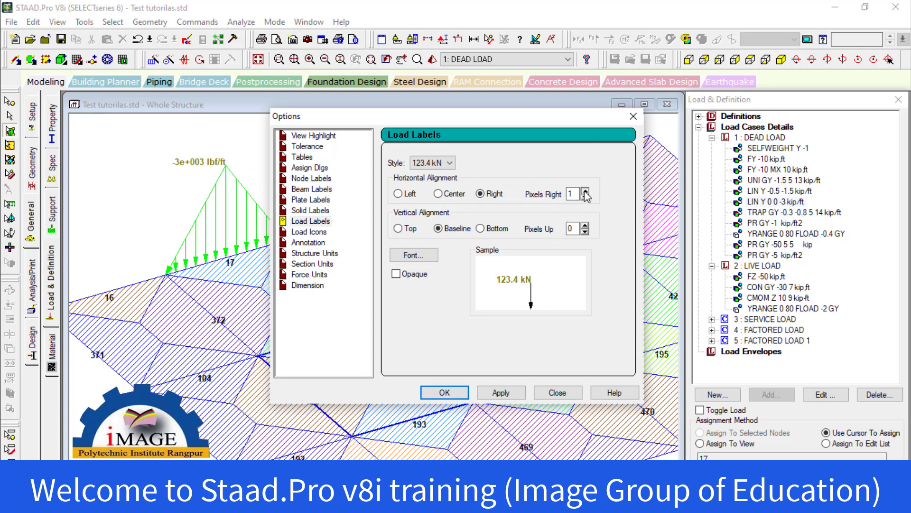
left_click(586, 191)
left_click(585, 190)
left_click(586, 191)
left_click(585, 190)
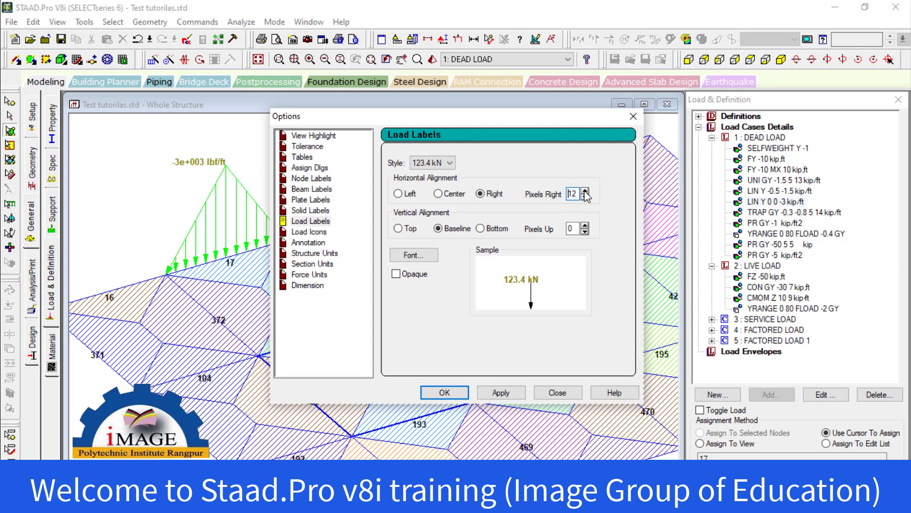
left_click(586, 191)
left_click(586, 191)
left_click(585, 190)
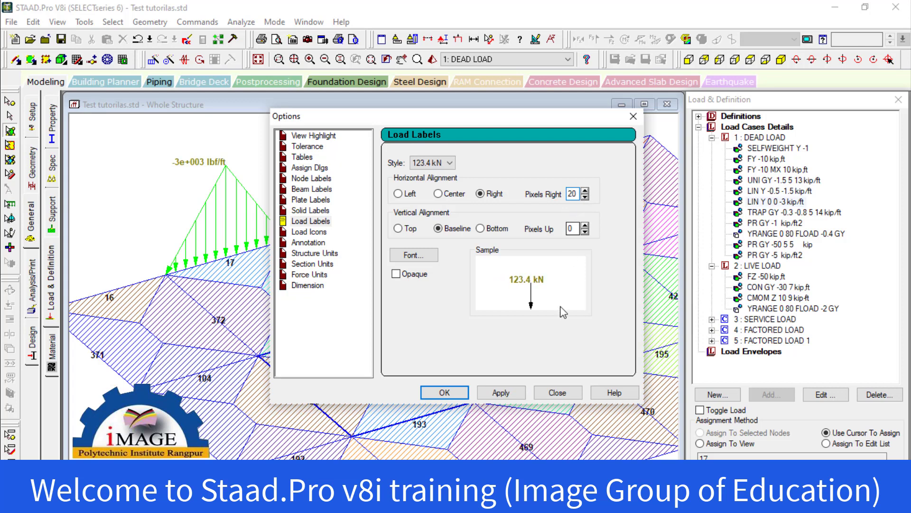
left_click(501, 393)
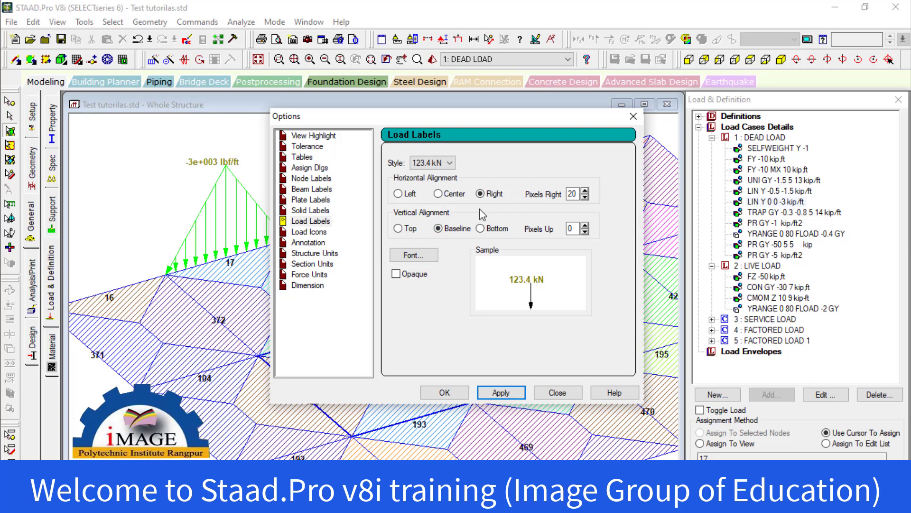
left_click(585, 191)
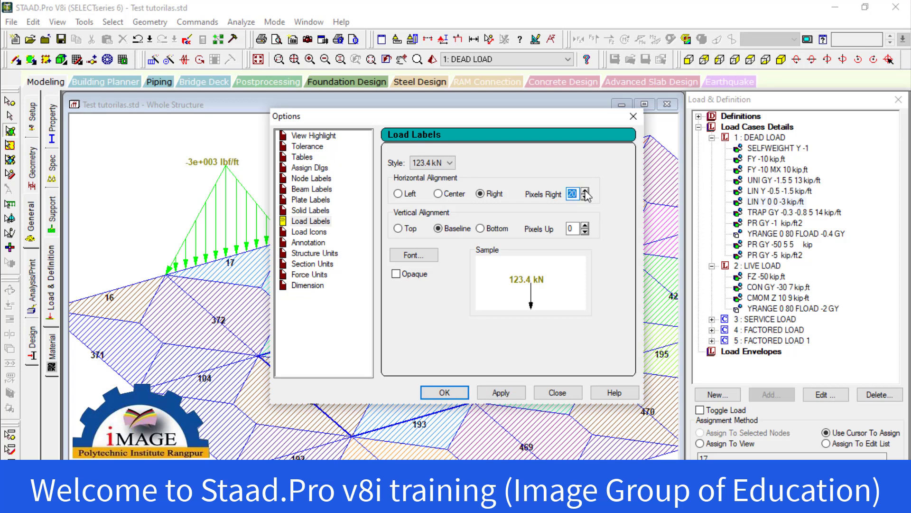
left_click(522, 394)
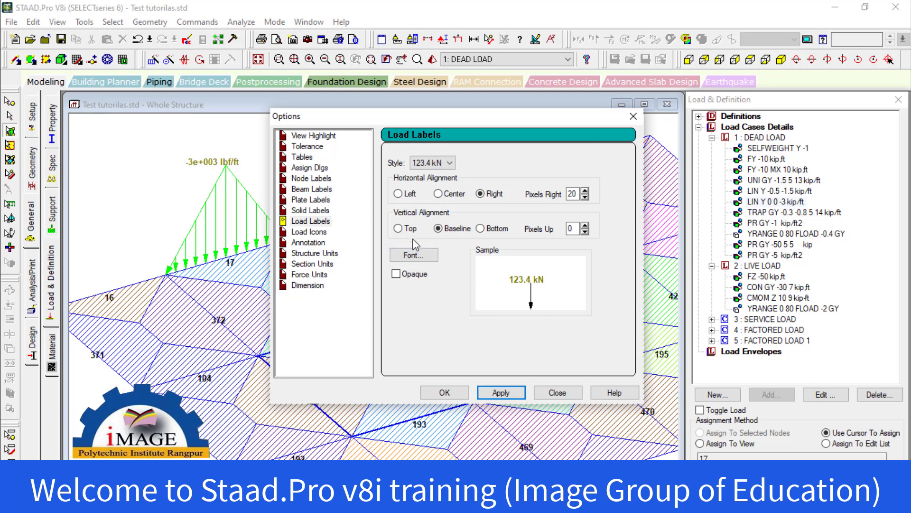
Step: Keep Baseline vertical alignment for the load labels, set their vertical offset to 16 pixels up, and apply it
left_click(457, 230)
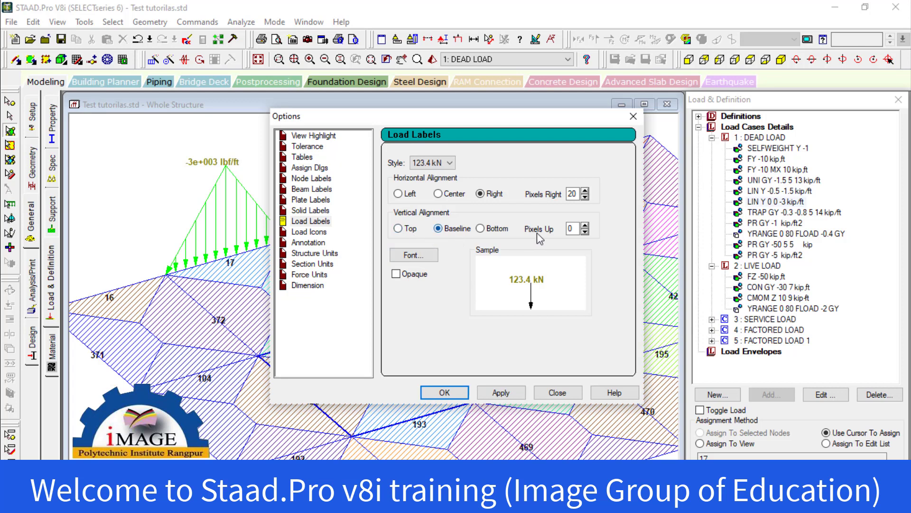
left_click(585, 225)
left_click(586, 225)
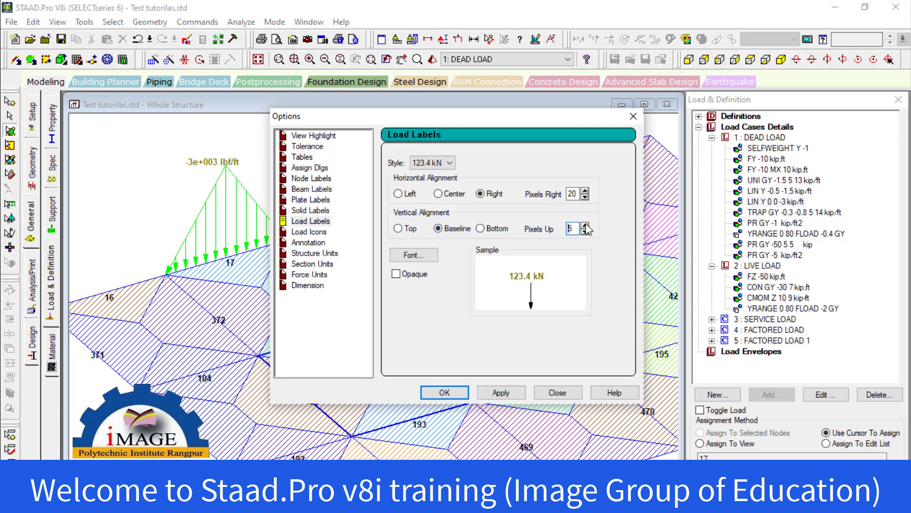
left_click(585, 225)
left_click(585, 226)
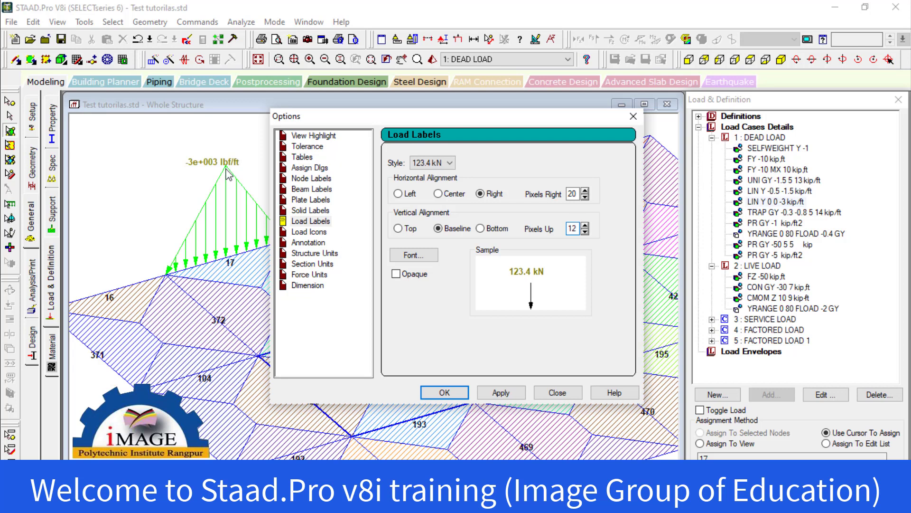
left_click(586, 226)
left_click(586, 225)
left_click(586, 226)
left_click(586, 226)
left_click(502, 393)
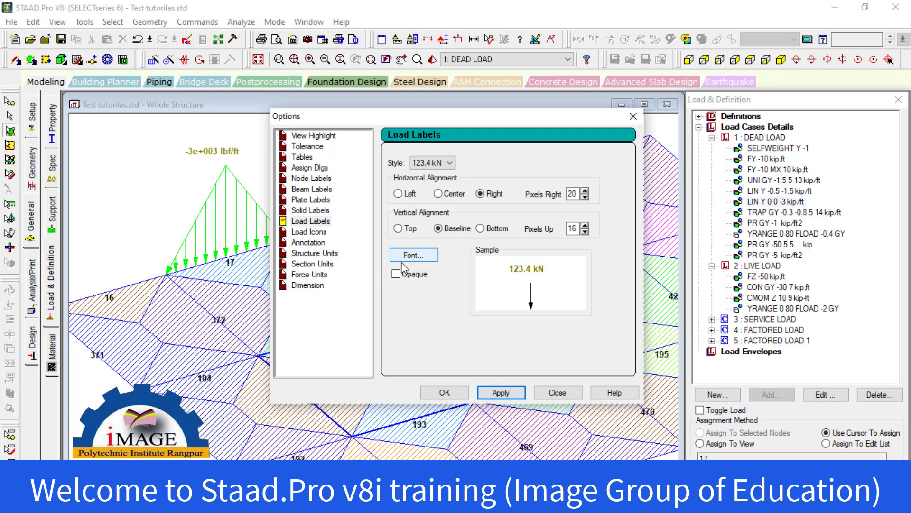
left_click(499, 394)
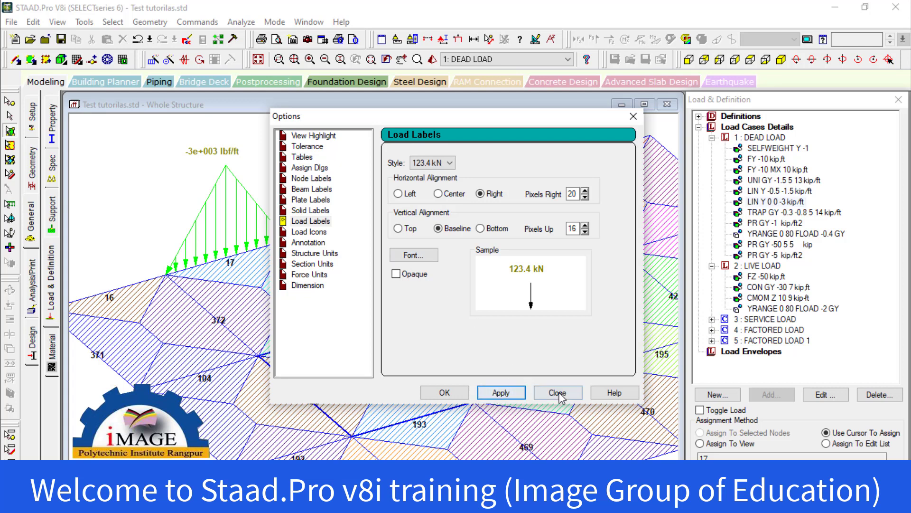
Step: Review the load icon options and toggle the Seismic nodal load icon off and back on
left_click(313, 221)
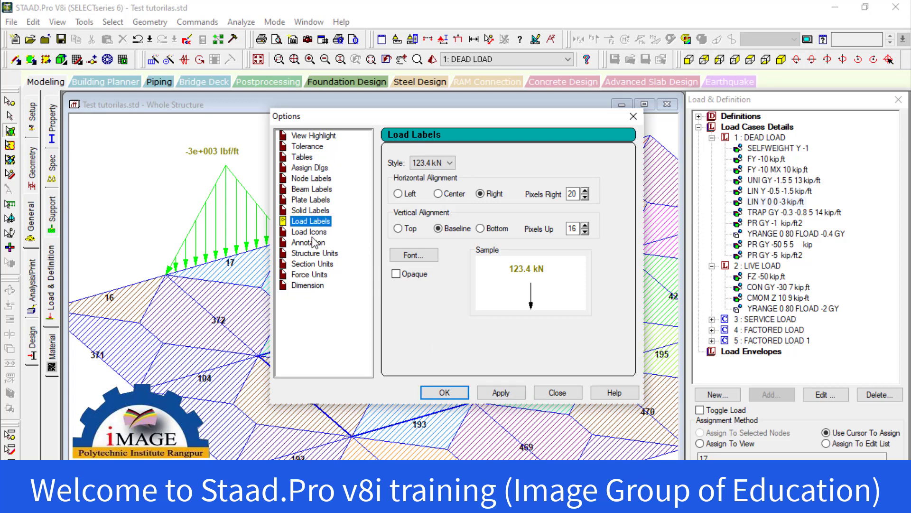
left_click(311, 233)
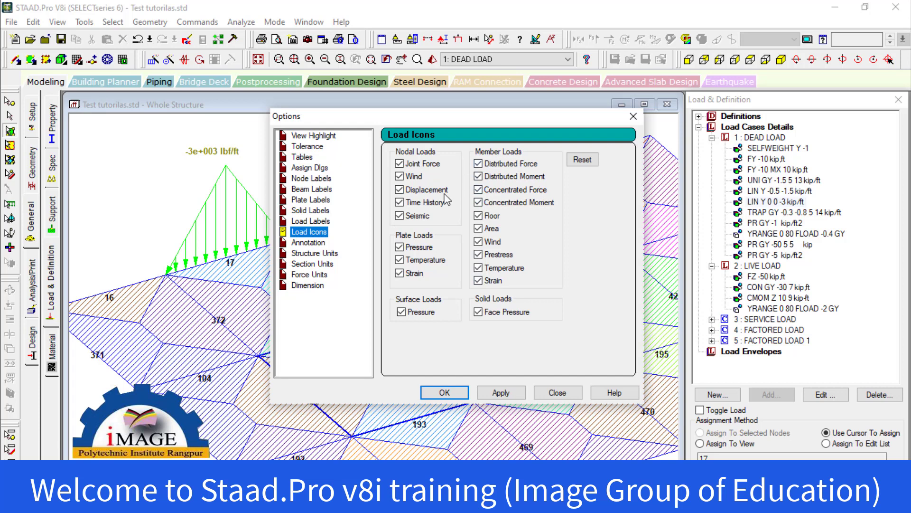
left_click(401, 218)
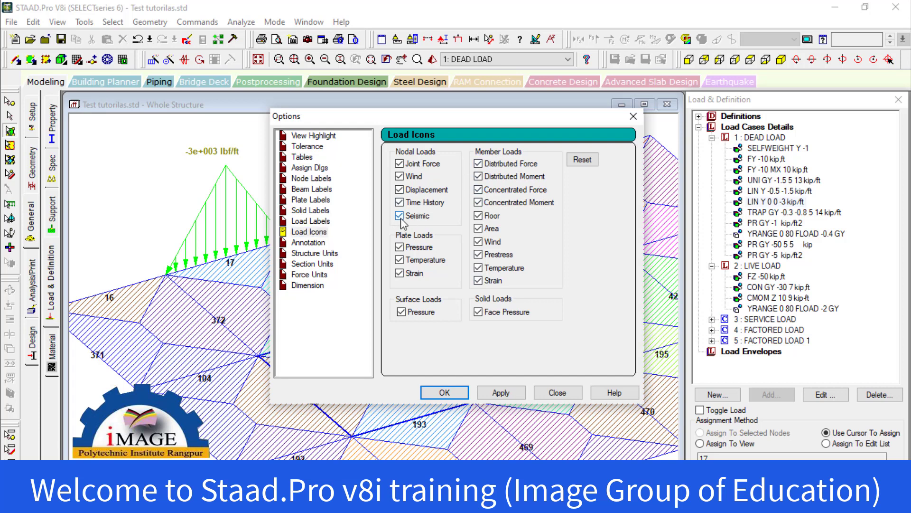
left_click(400, 216)
Step: In the annotation options, try Center, choose Right horizontal alignment, set the horizontal offset to -20 pixels right, and apply it
left_click(309, 242)
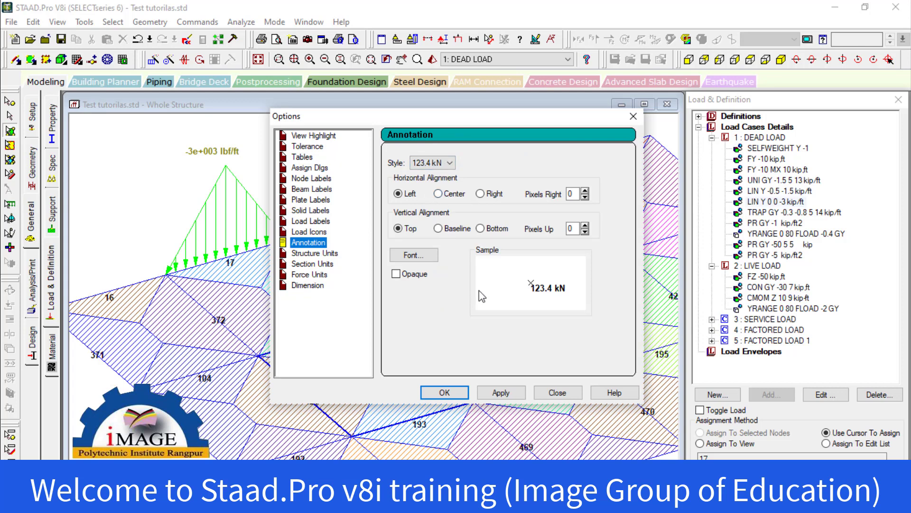
left_click(438, 194)
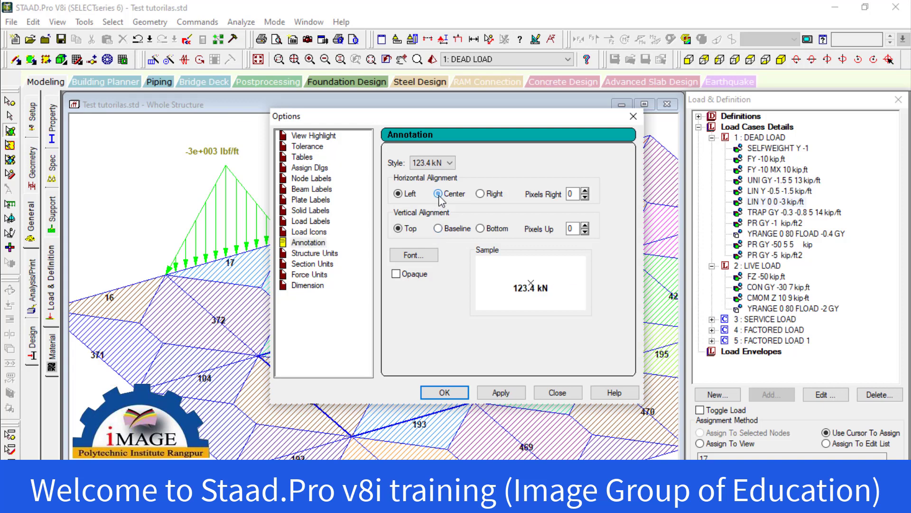
left_click(480, 193)
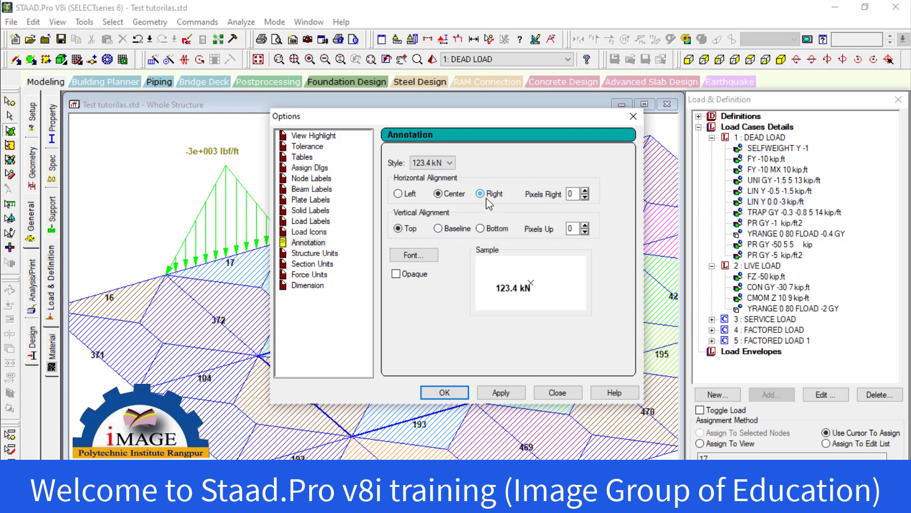
left_click(584, 190)
left_click(584, 190)
left_click(585, 198)
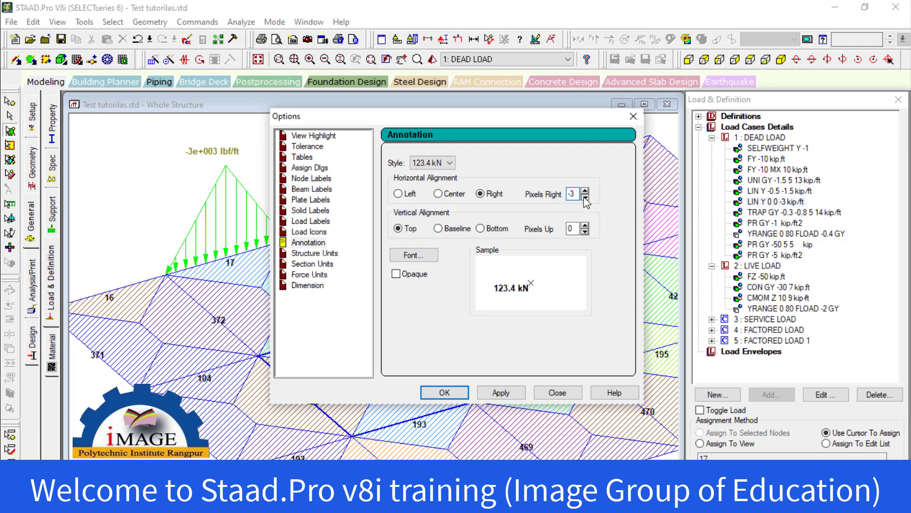
left_click(584, 198)
left_click(496, 393)
left_click(493, 396)
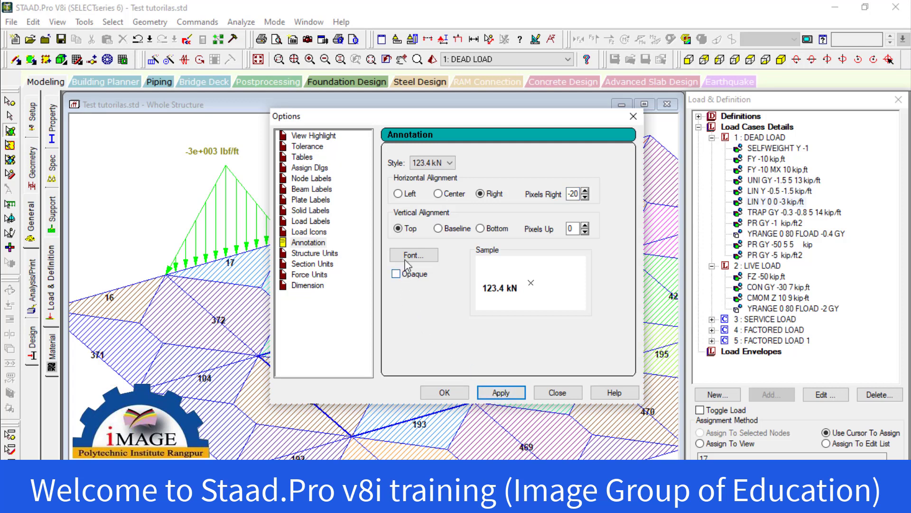
Step: Keep the 123.4 kN annotation style, change the annotations' horizontal alignment to Left, and apply it
left_click(317, 244)
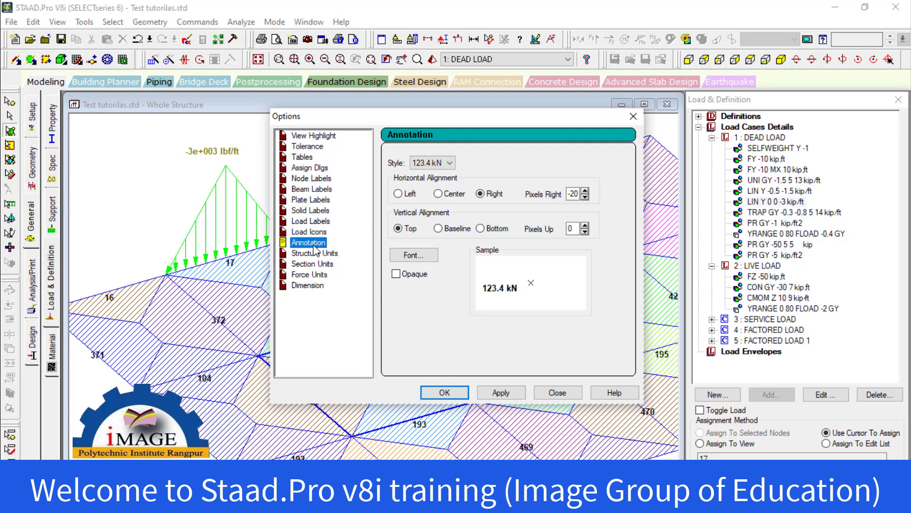
left_click(449, 163)
left_click(450, 164)
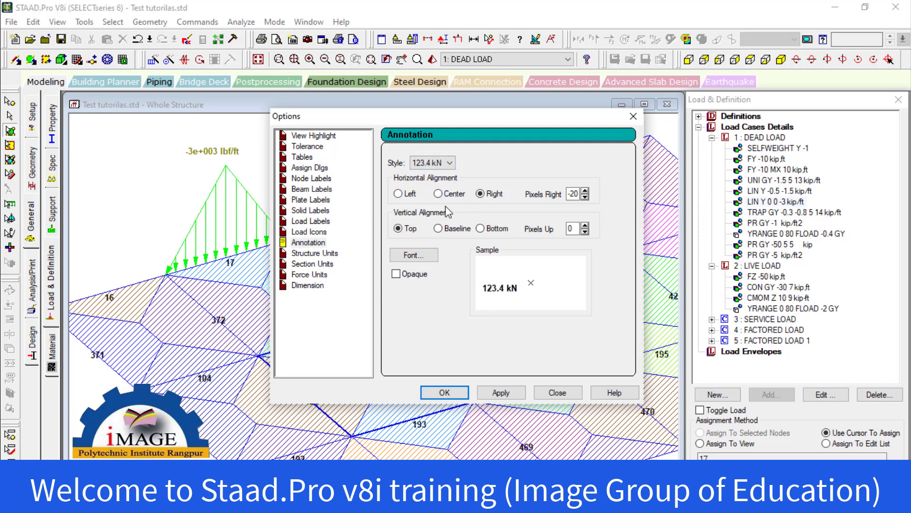
left_click(398, 194)
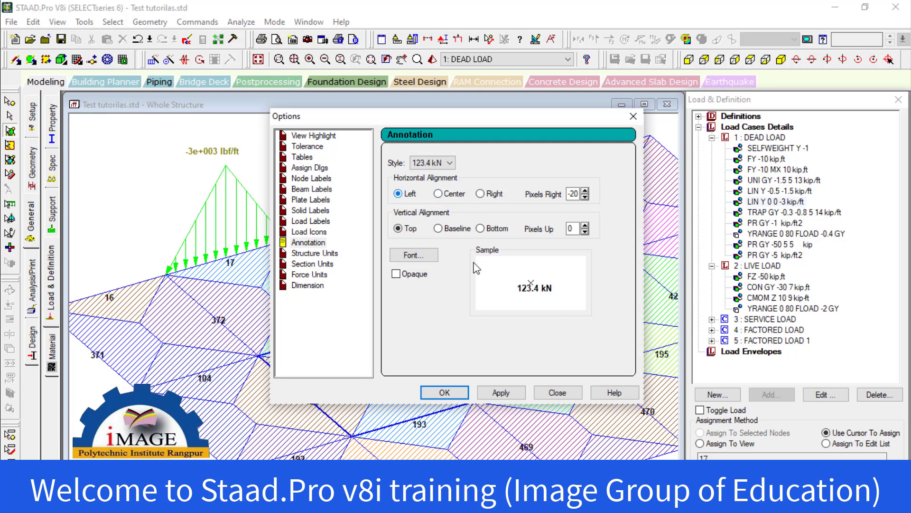
left_click(502, 394)
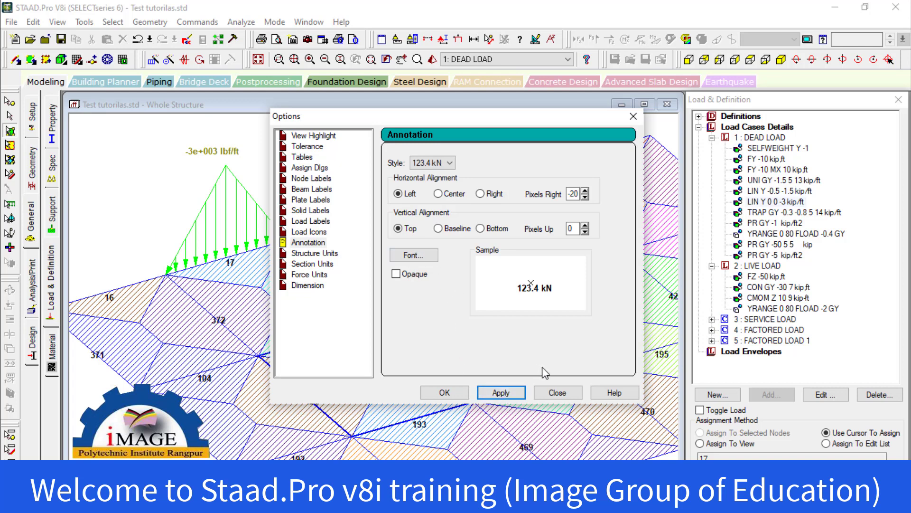
Step: Open the Structure Units options, switch to the Word lecture notes, and complete the Assign Dlgs line with "Only show"
left_click(324, 254)
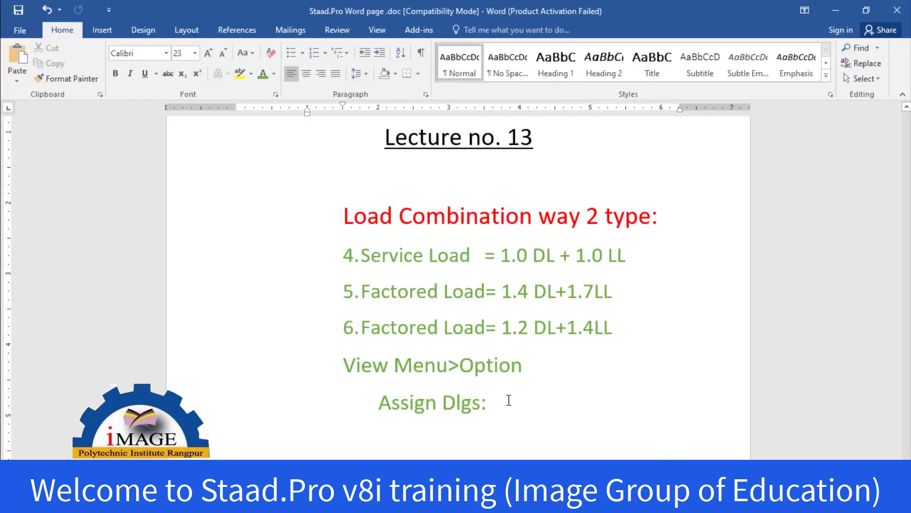
type("Oh")
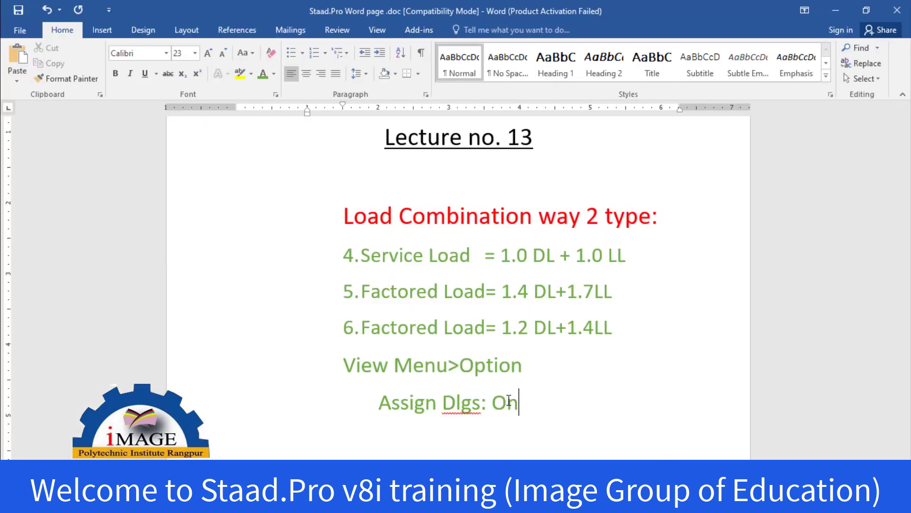
type("ly shoe")
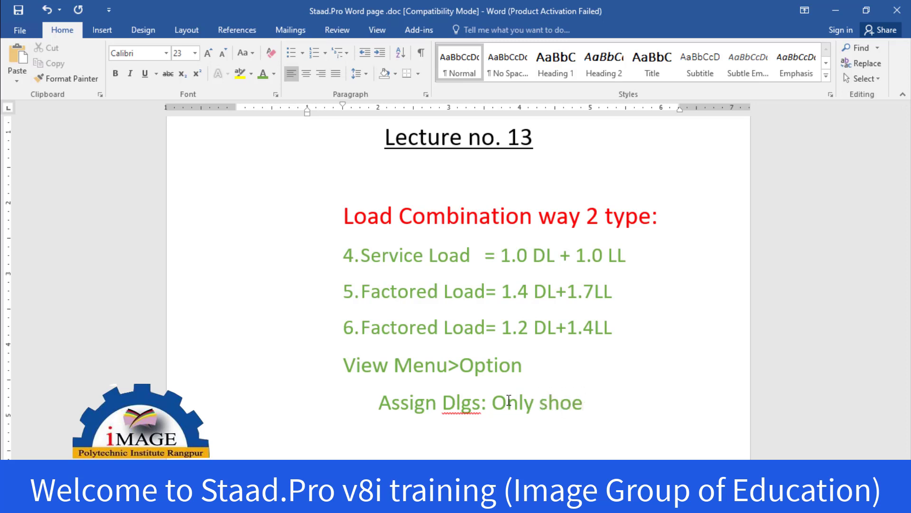
key("BackSpace")
type("w")
Step: Add a new line reading "Structure Unit" below the Assign Dlgs line in the notes
key("Return")
key("BackSpace")
type("Structu")
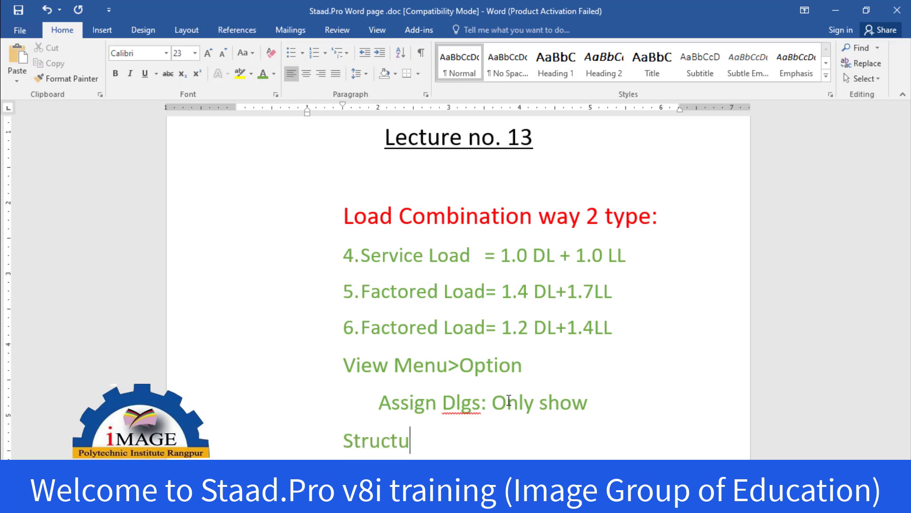
type("re Un")
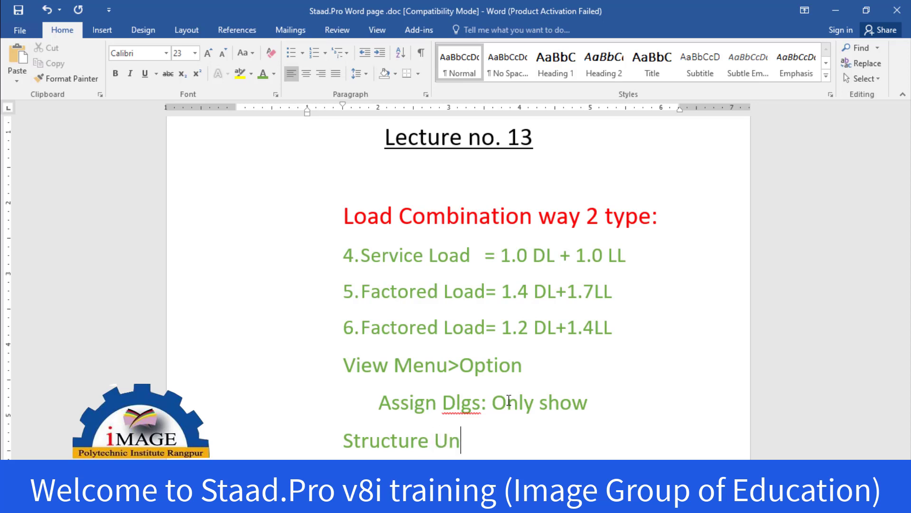
type("it")
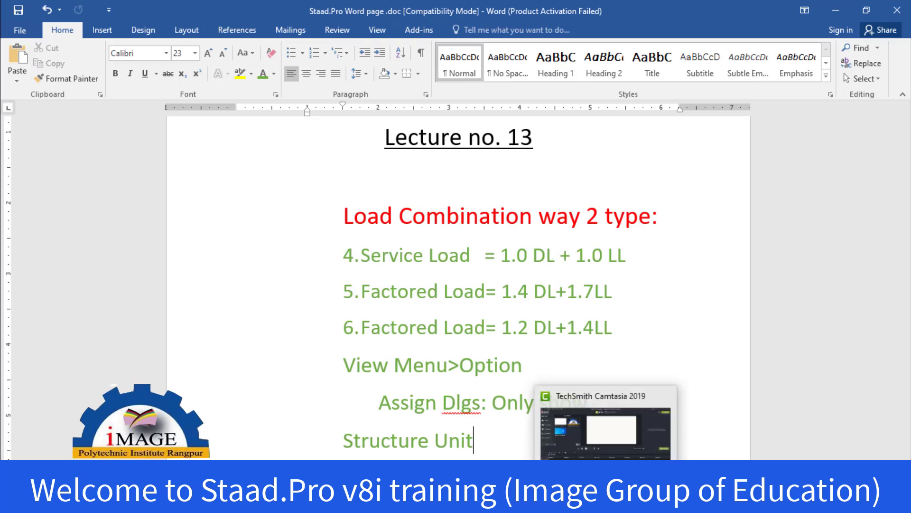
Step: Switch back to STAAD.Pro and set the structure's dimension unit to ft
left_click(596, 503)
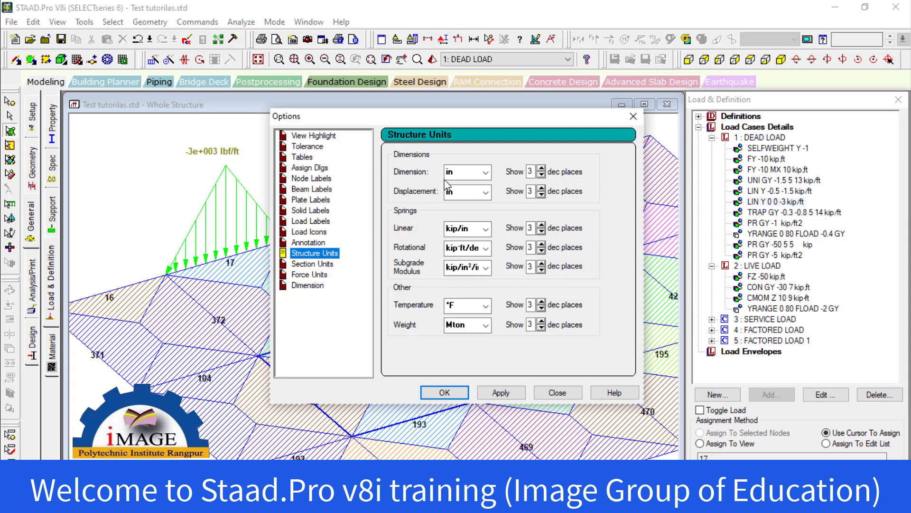
left_click(460, 177)
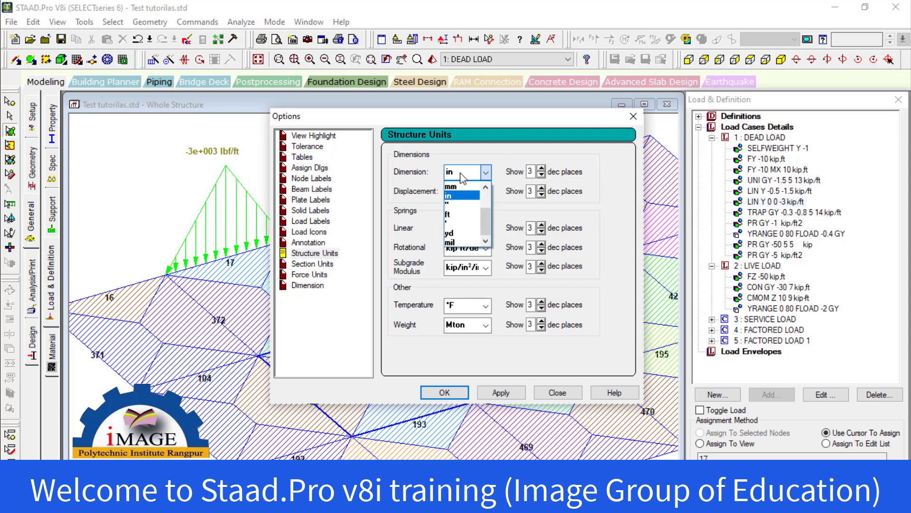
left_click(458, 215)
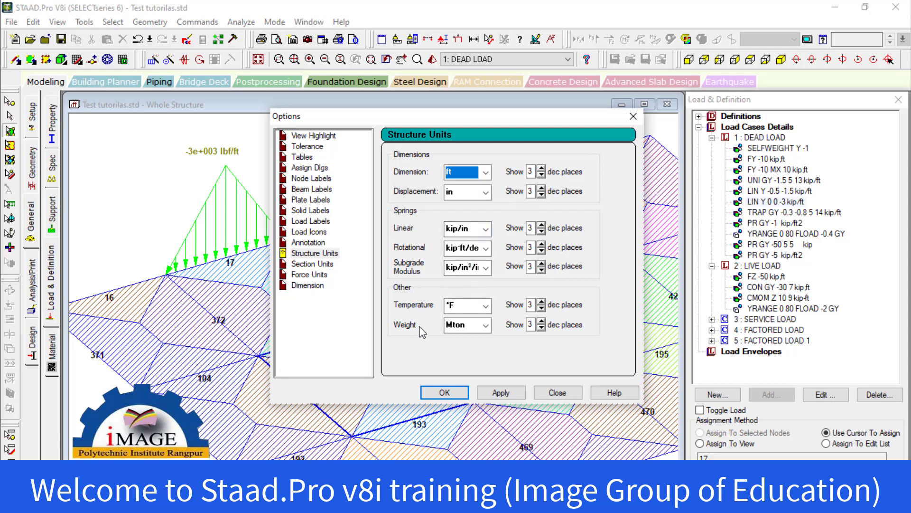
Step: Set the structure's weight unit to kg and keep the temperature unit at °F
left_click(473, 326)
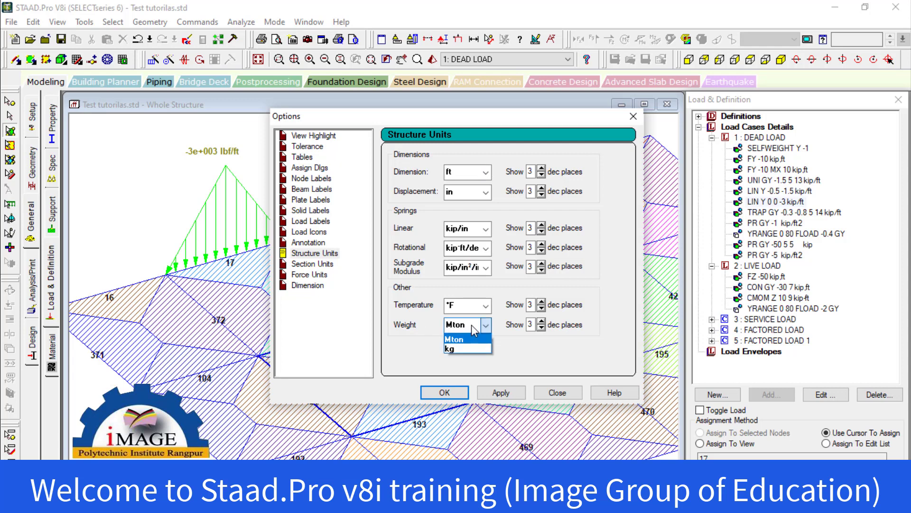
left_click(456, 349)
left_click(465, 330)
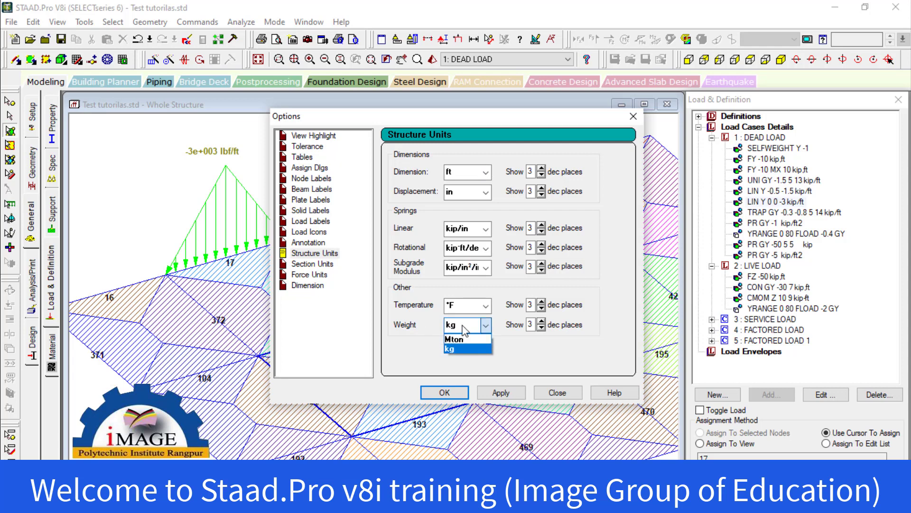
left_click(465, 330)
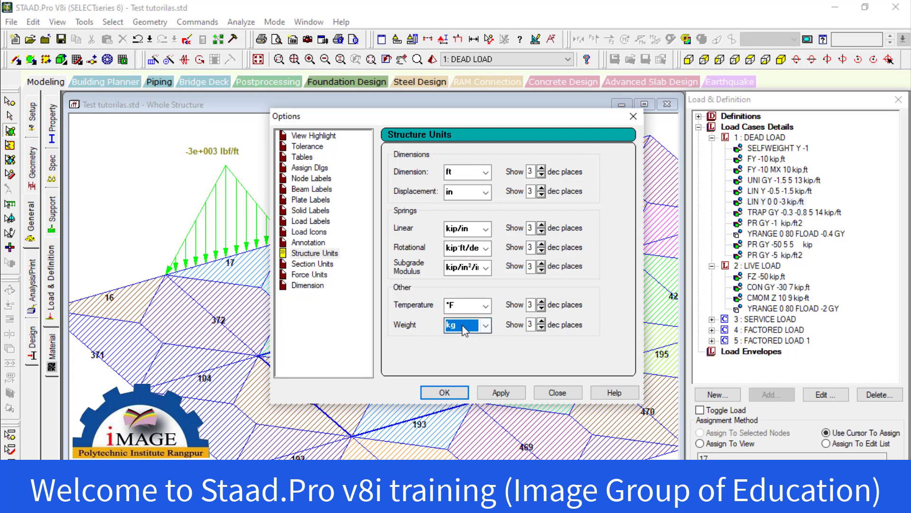
left_click(486, 306)
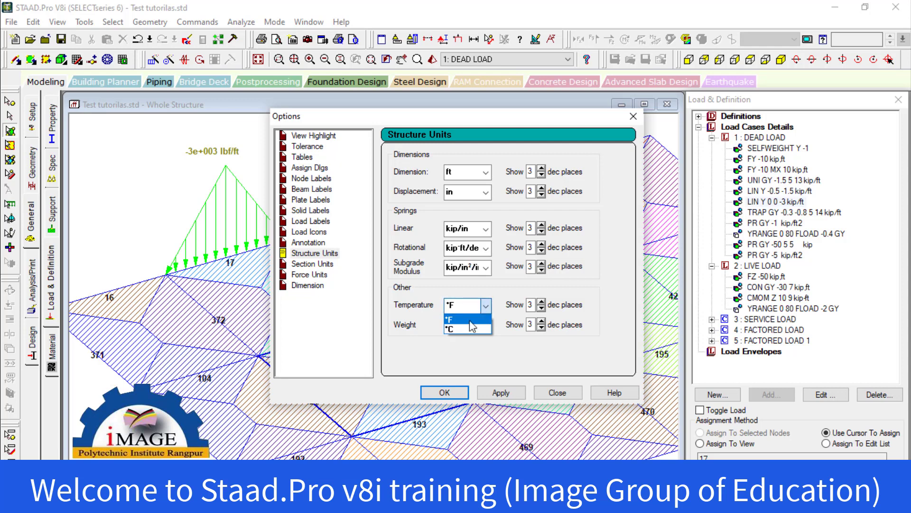
left_click(470, 319)
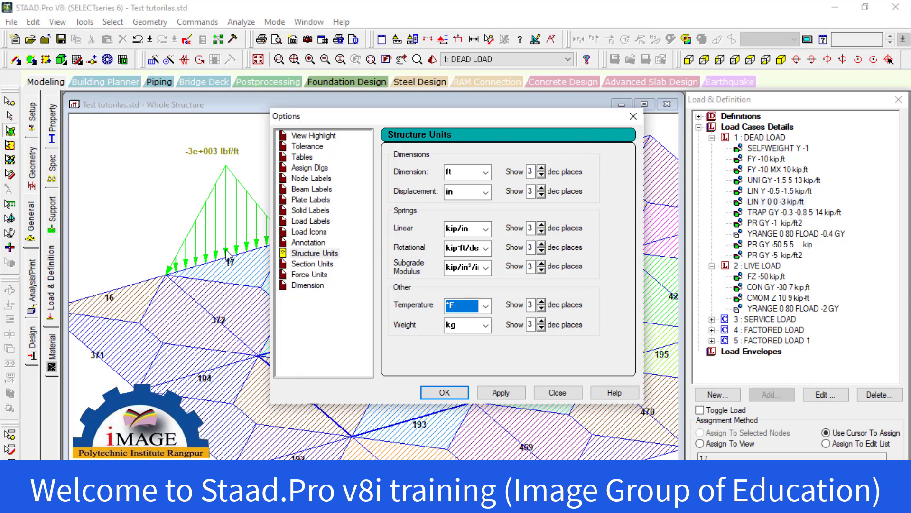
Step: Set the linear spring unit to kip/ft and look through the alternative linear units
left_click(465, 228)
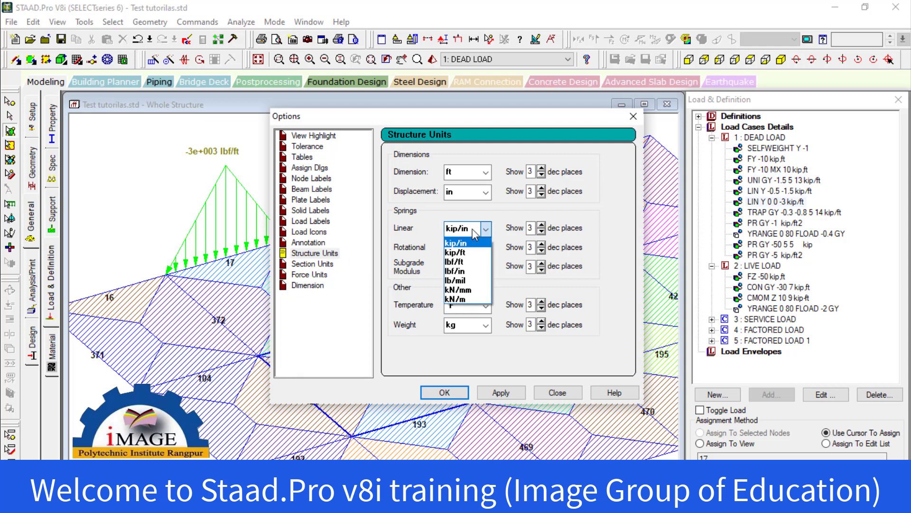
left_click(456, 252)
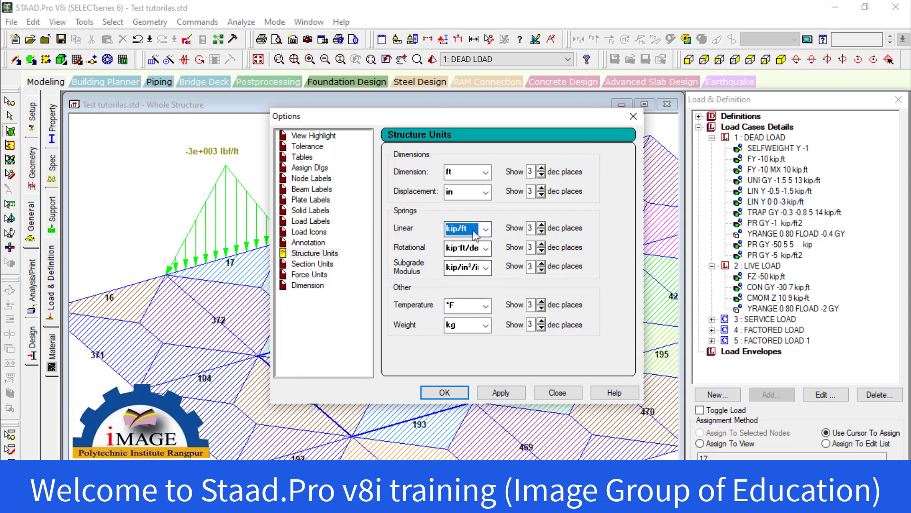
left_click(475, 230)
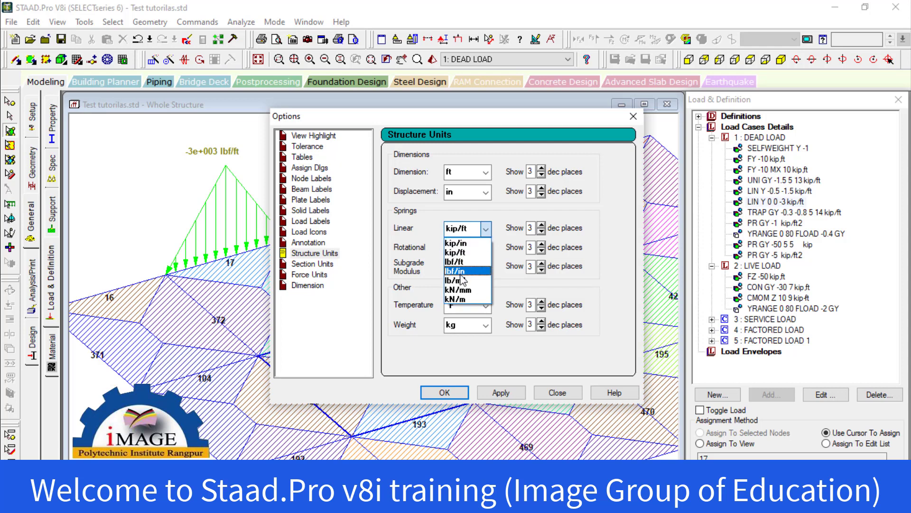
left_click(470, 210)
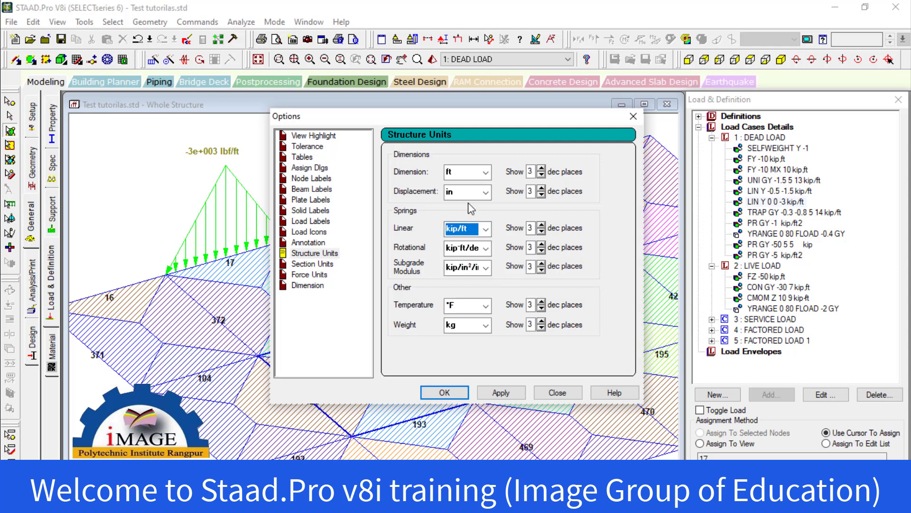
left_click(485, 228)
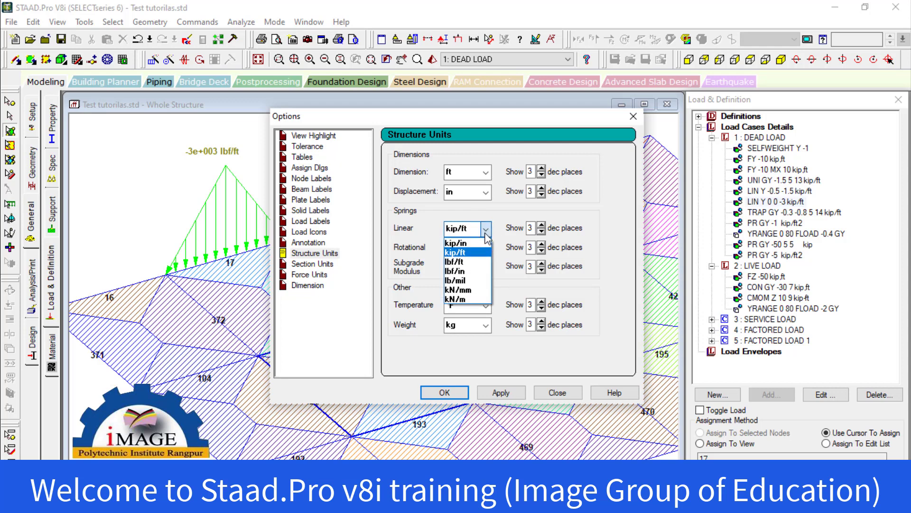
left_click(456, 252)
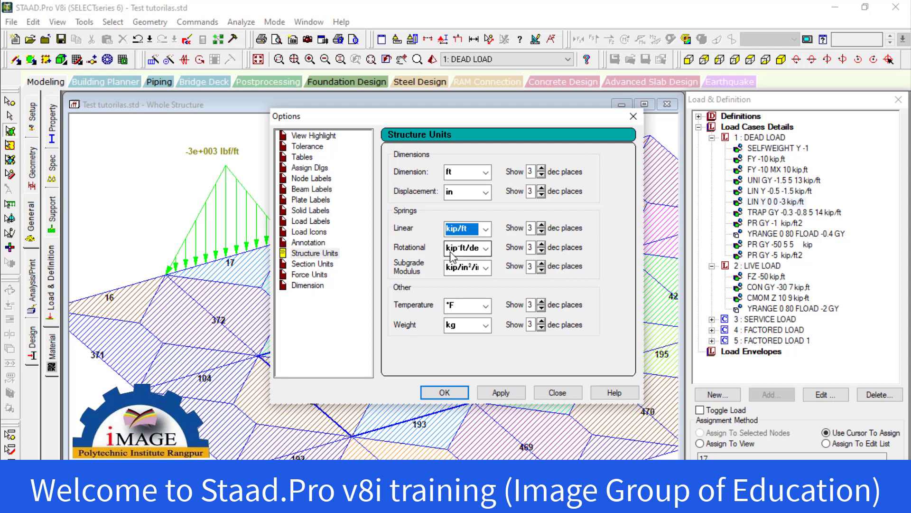
Step: Examine the available rotational spring units without changing the selected one
left_click(450, 253)
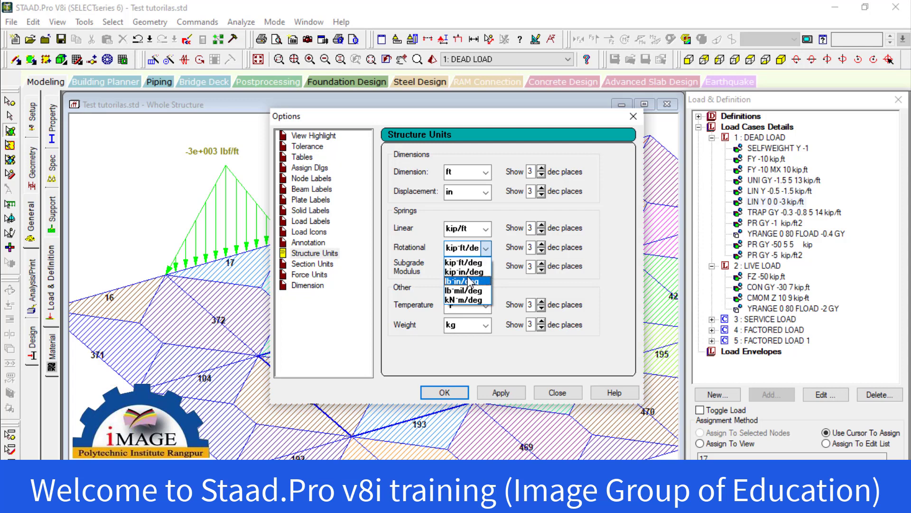
left_click(434, 237)
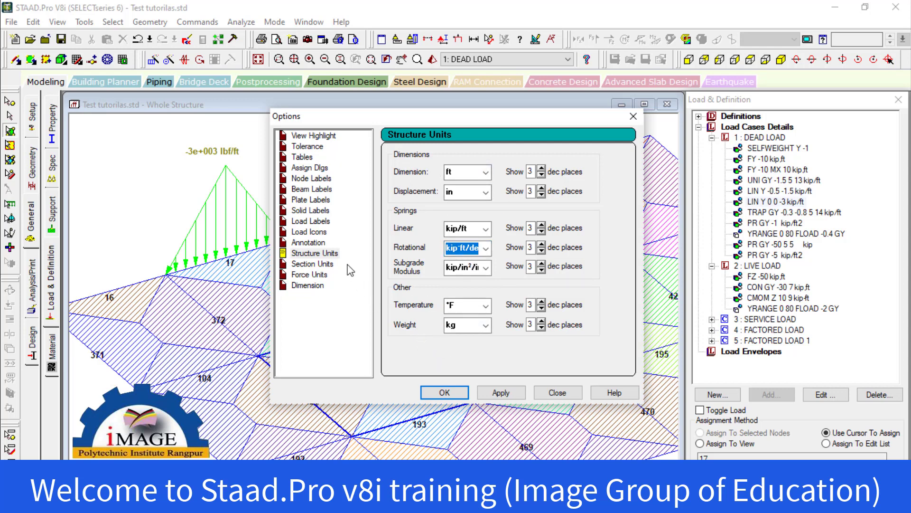
left_click(319, 256)
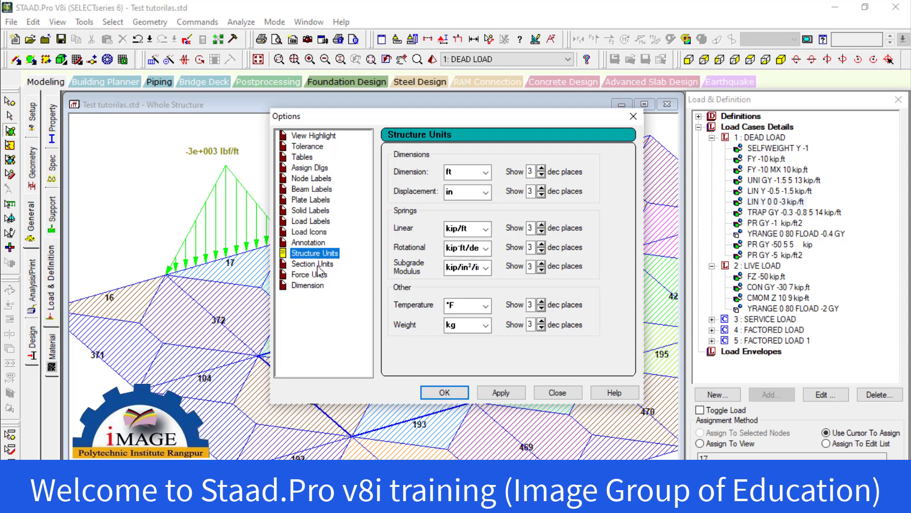
Step: In the section units options, set the area unit to ft² and the inertia unit to ft⁴
left_click(316, 264)
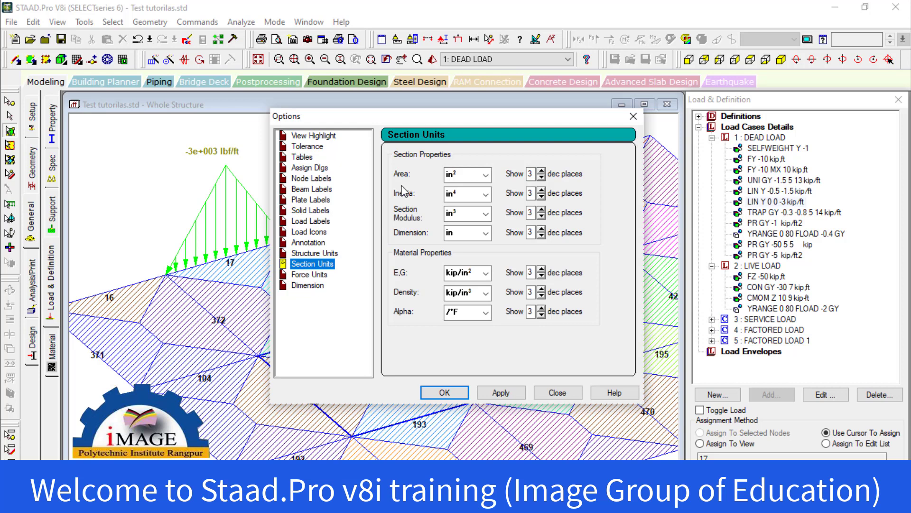
left_click(485, 174)
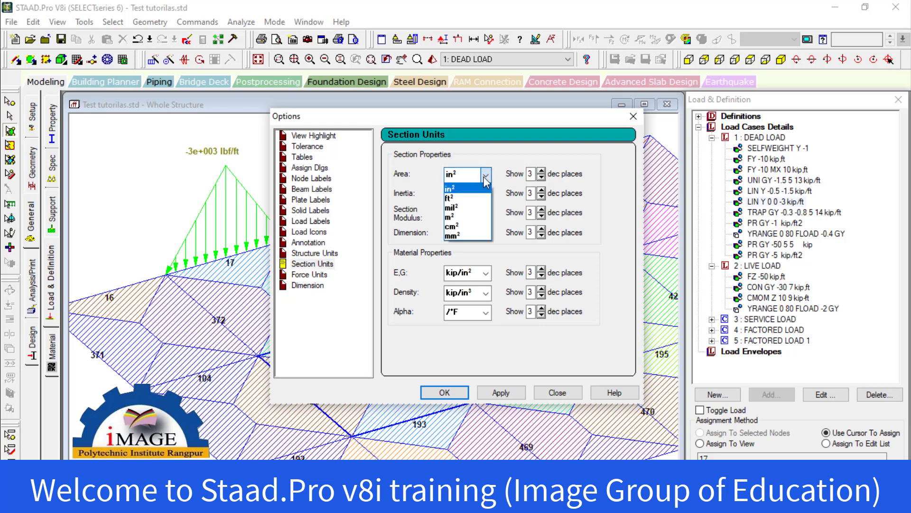
left_click(467, 199)
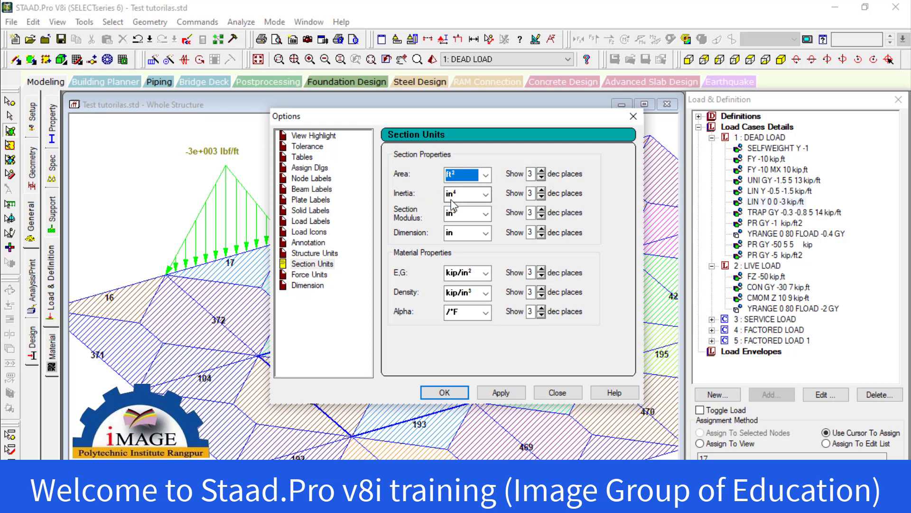
left_click(477, 203)
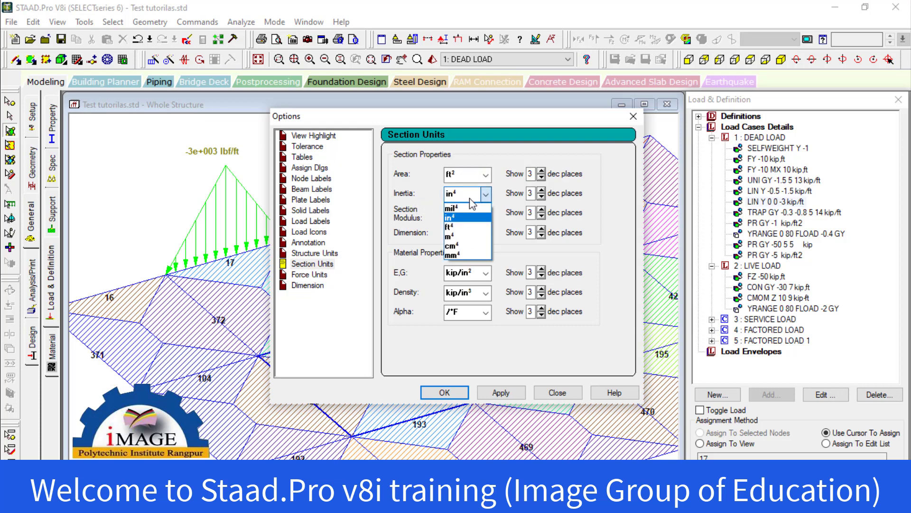
left_click(458, 227)
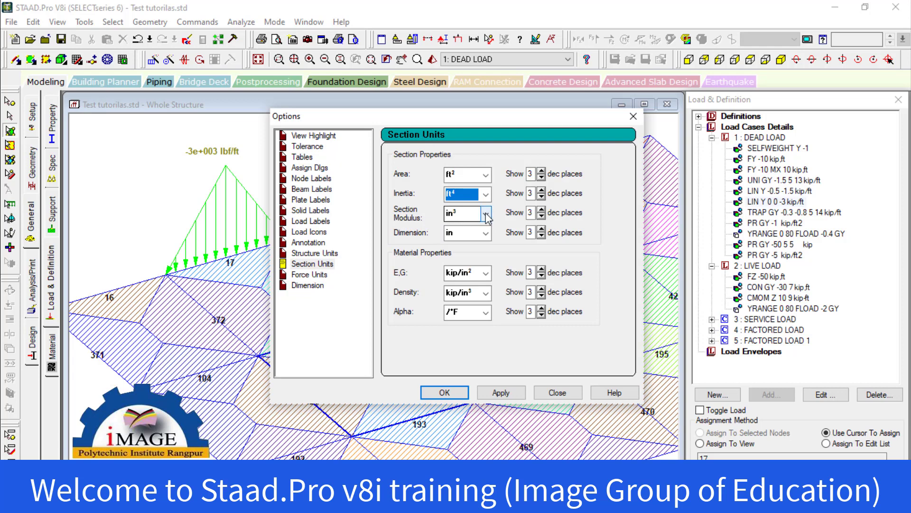
Step: Set the section area unit to in² and the inertia unit to in⁴, keeping in for the section dimension
left_click(486, 175)
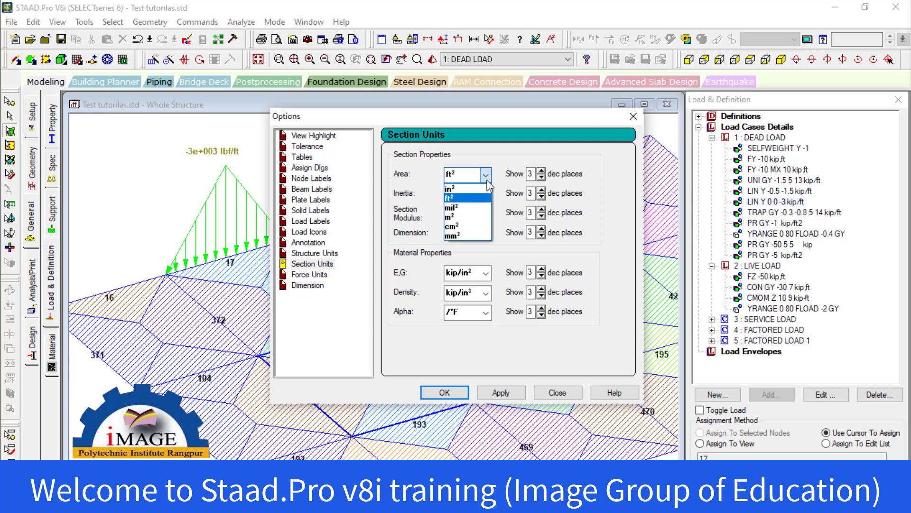
left_click(486, 179)
left_click(485, 175)
left_click(470, 189)
left_click(486, 194)
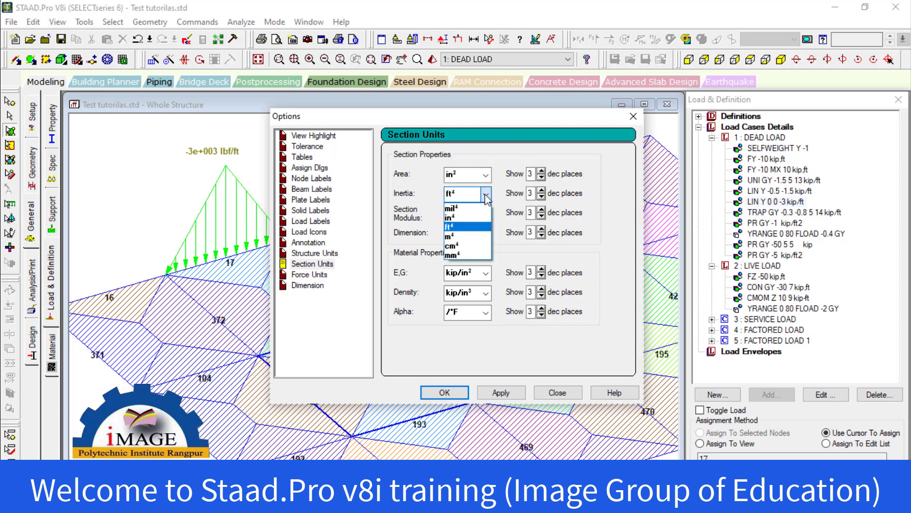
left_click(457, 218)
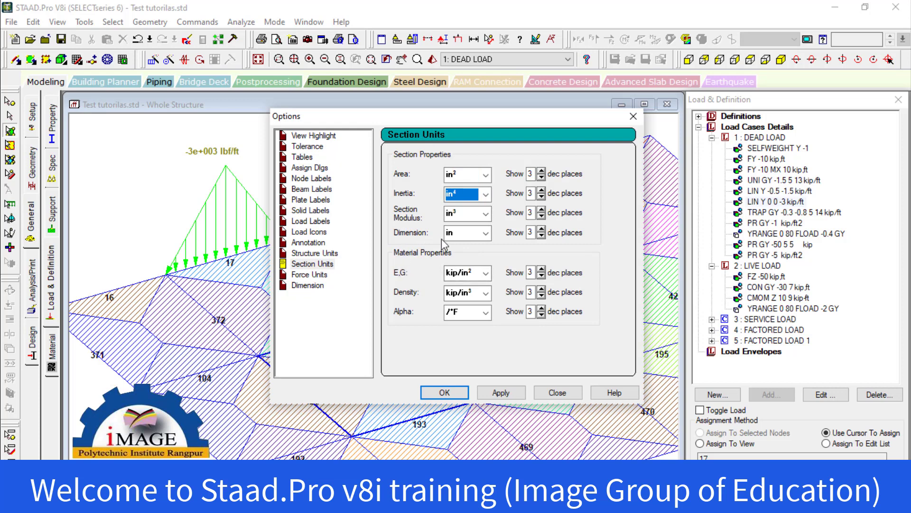
left_click(458, 234)
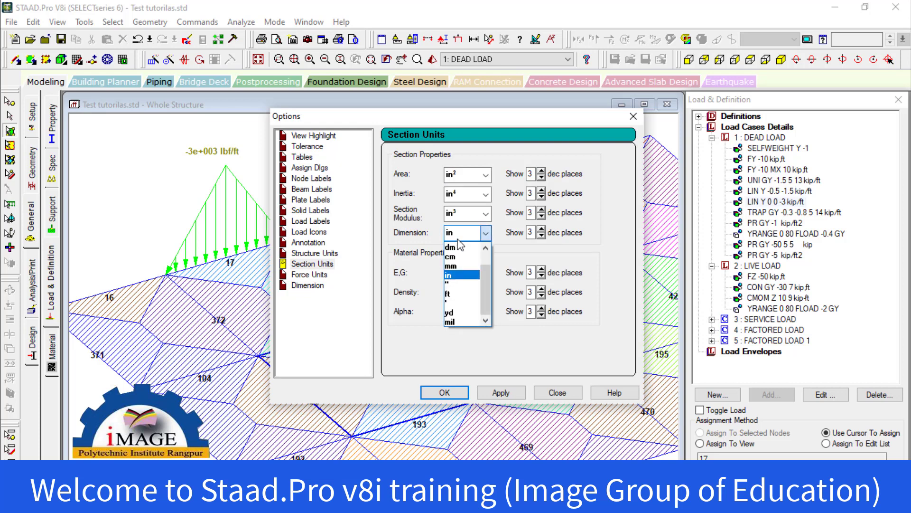
left_click(459, 241)
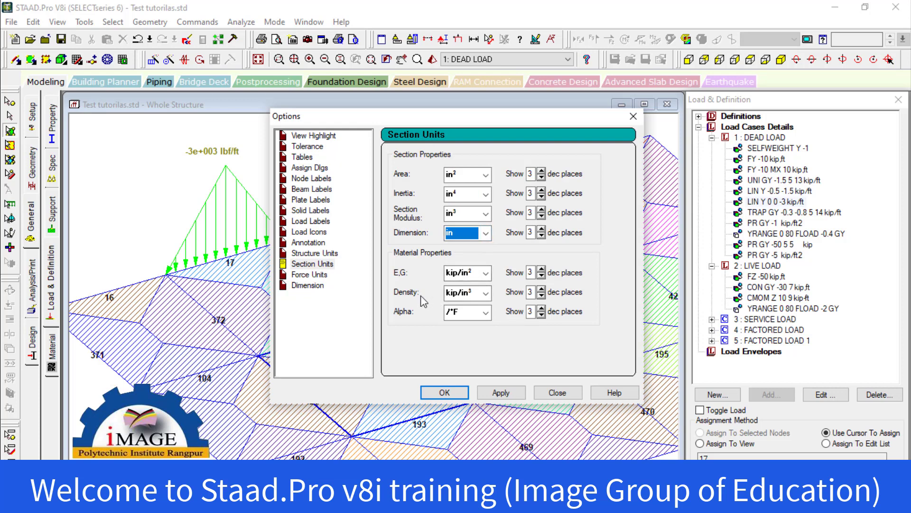
Step: Keep kip/in³ for material density and kip/in² for E,G, and apply the section units
left_click(460, 293)
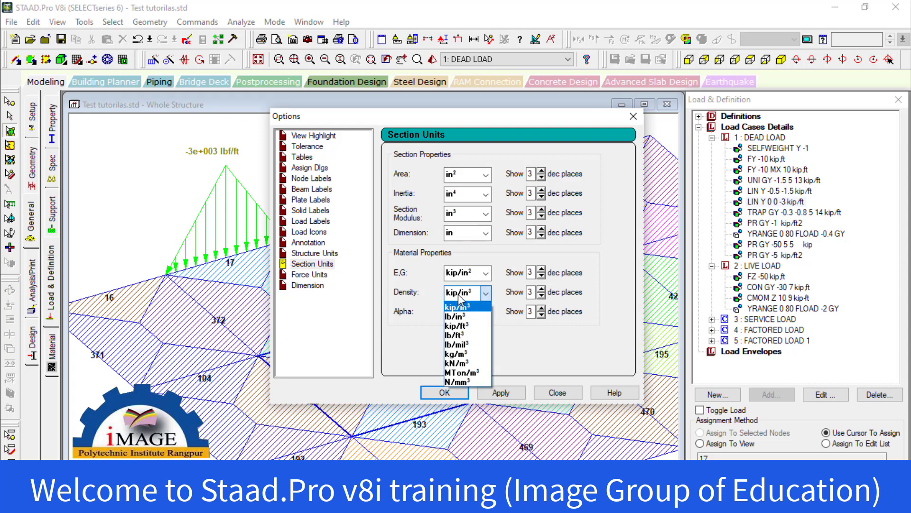
left_click(459, 293)
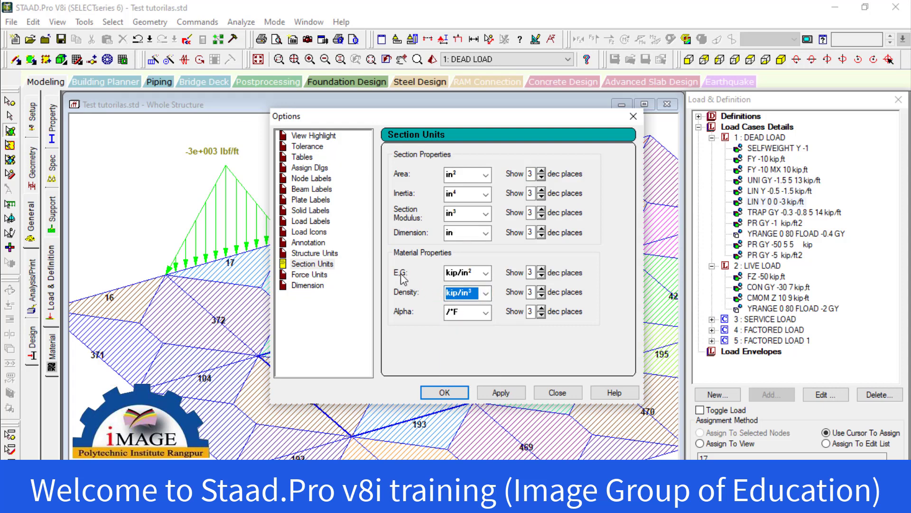
left_click(459, 274)
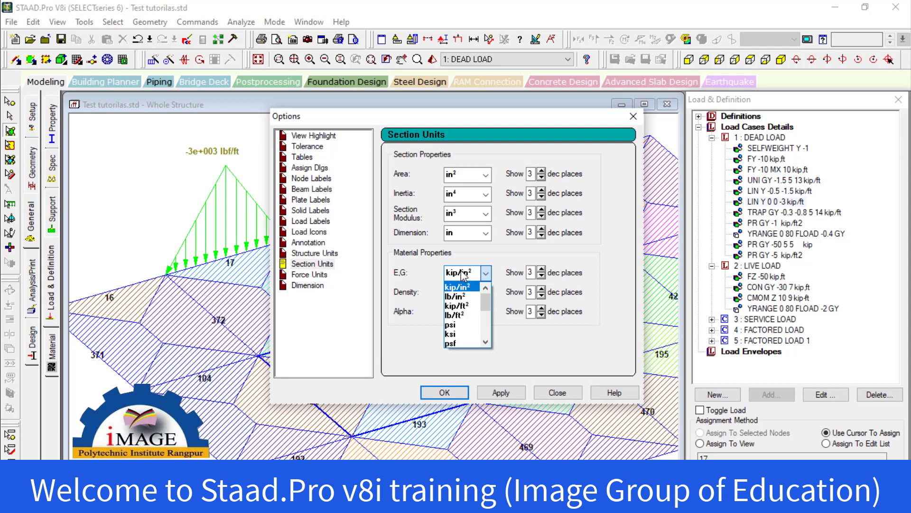
left_click(465, 287)
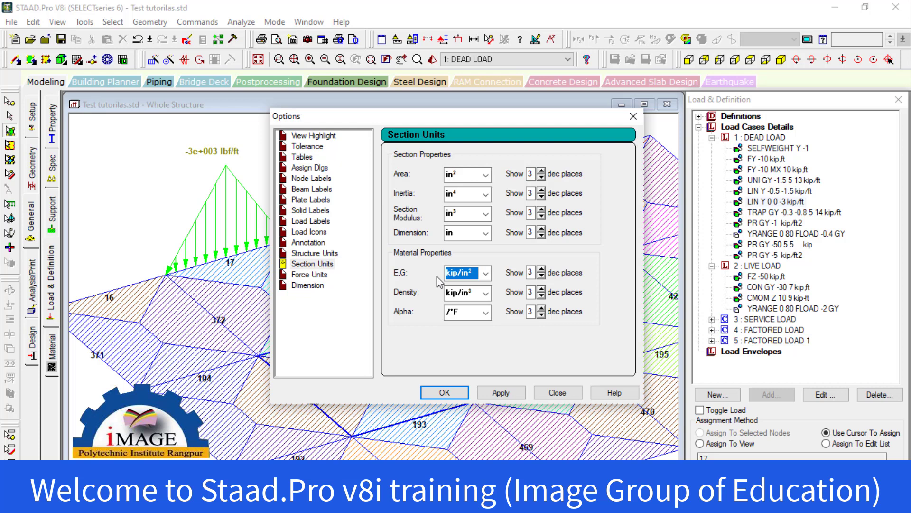
left_click(486, 392)
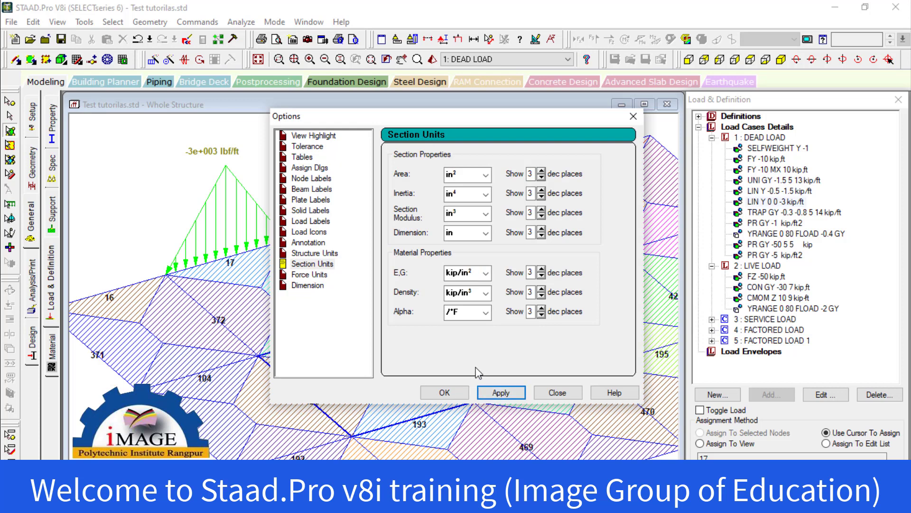
Step: Bring up the force units options and keep the distributed force unit as lbf/ft
left_click(319, 279)
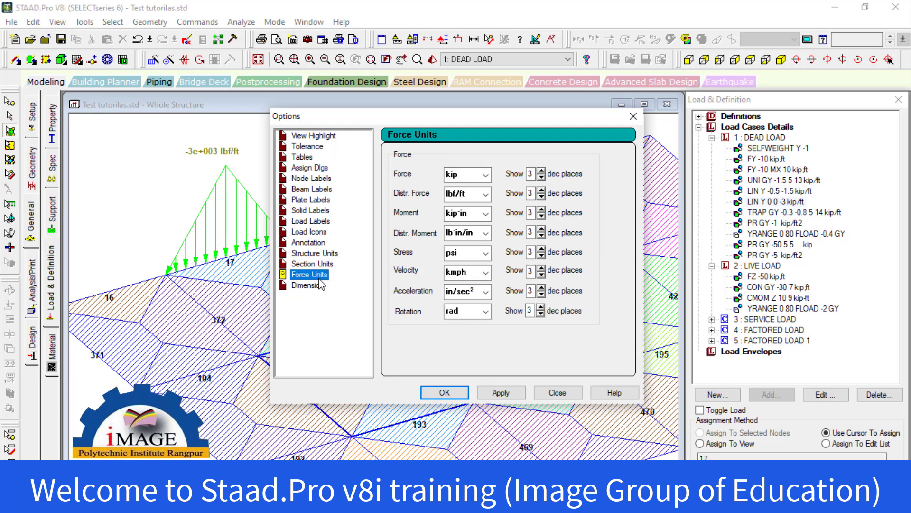
left_click(479, 177)
left_click(451, 199)
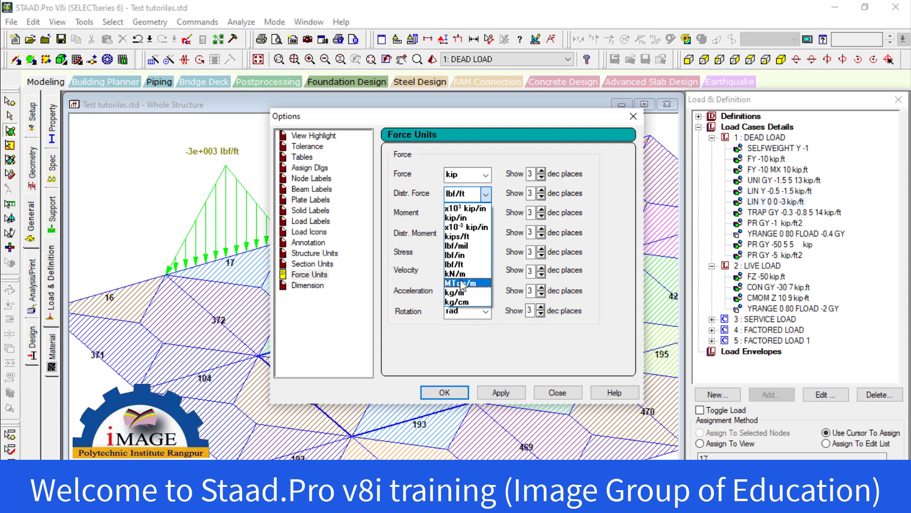
left_click(461, 265)
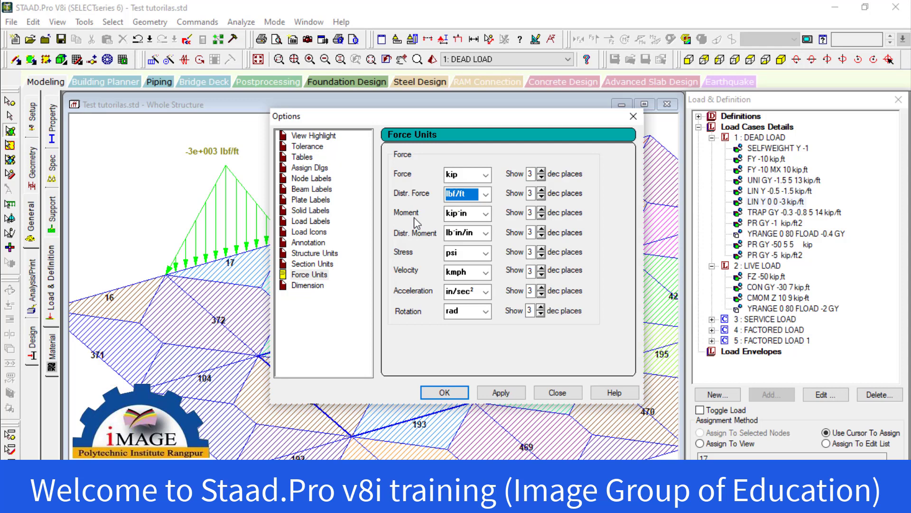
Step: Set the moment unit to kip-ft and keep the stress unit as psi
left_click(480, 217)
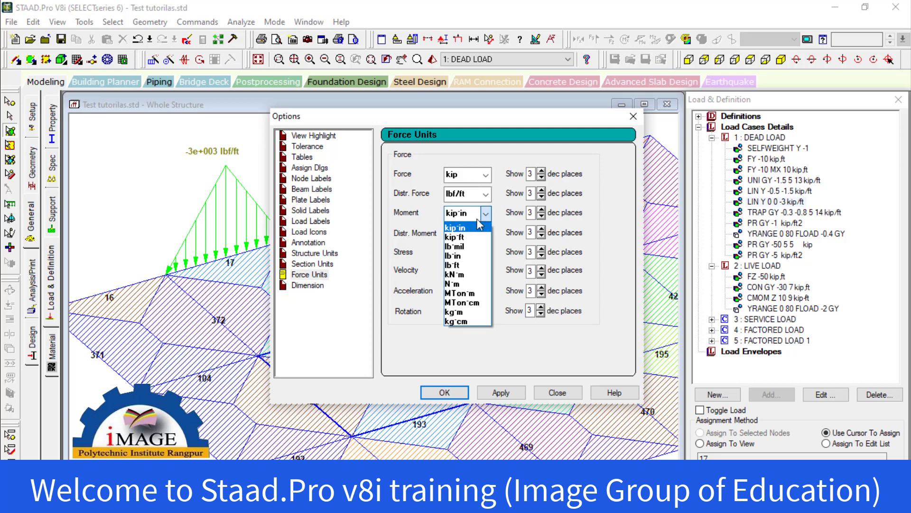
left_click(472, 239)
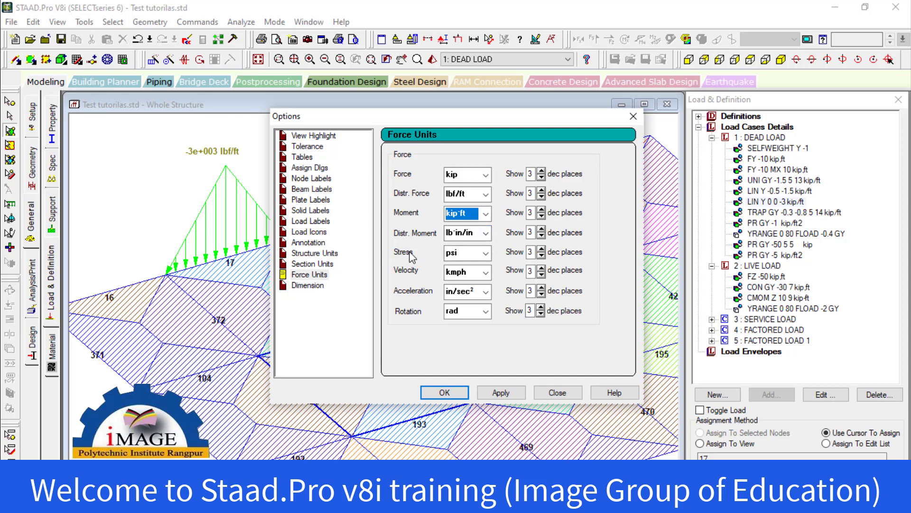
left_click(463, 254)
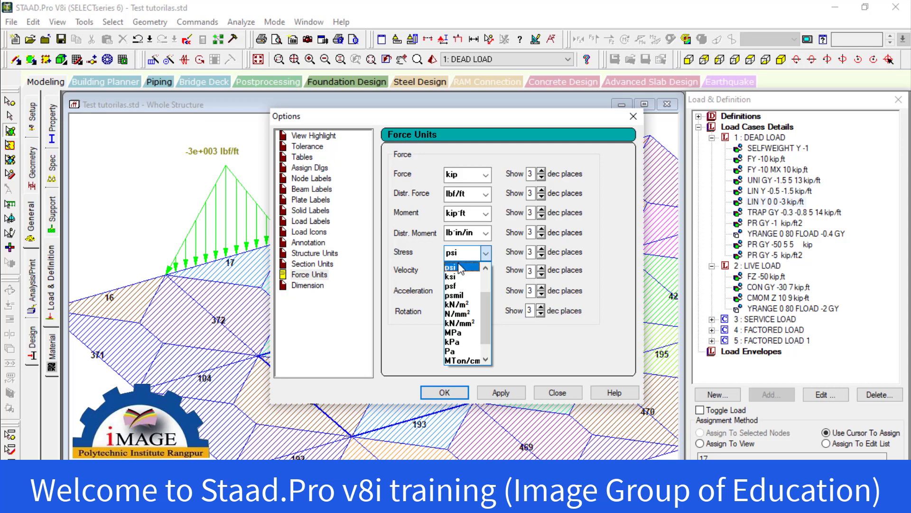
left_click(458, 268)
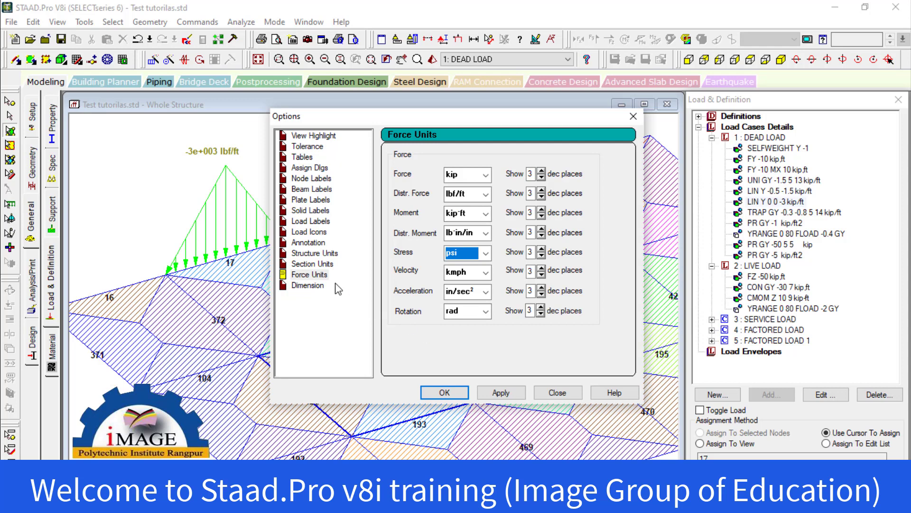
Step: Review the dimension label style, keep the 123.4 style with Left horizontal alignment, and accept the options
left_click(318, 287)
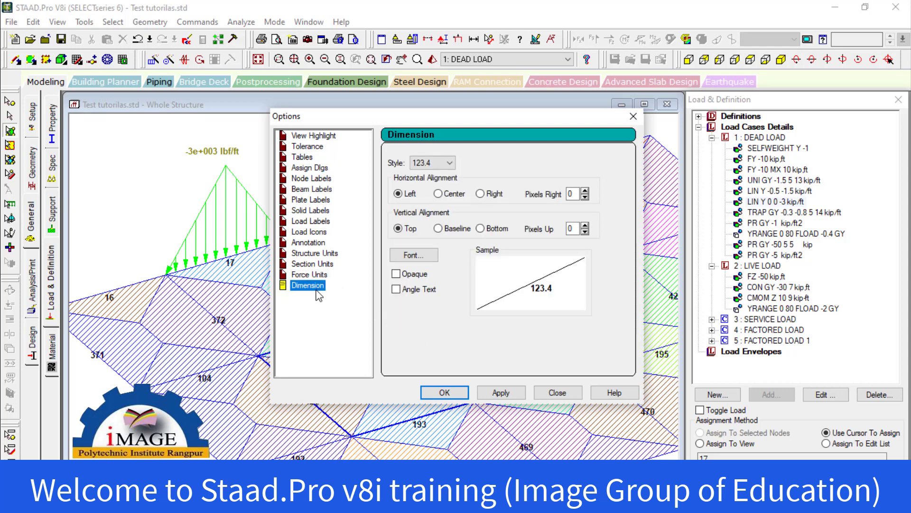
left_click(435, 165)
left_click(435, 167)
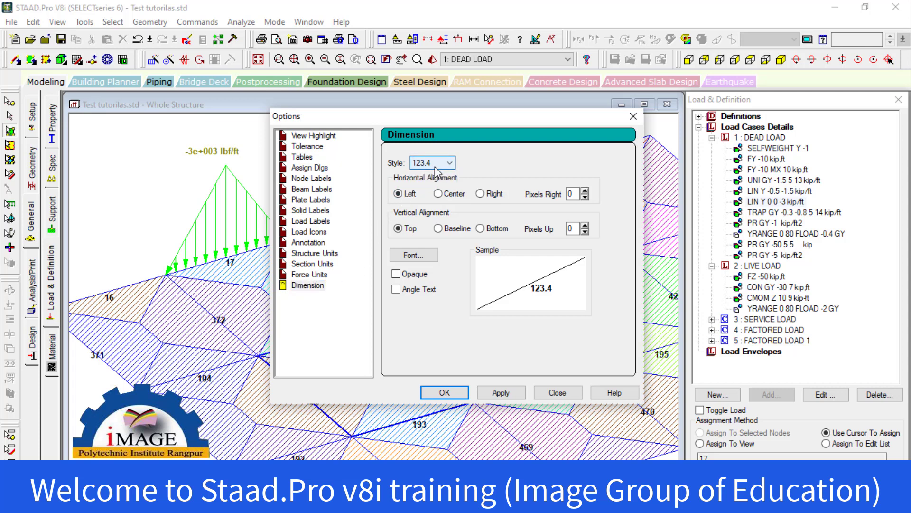
left_click(437, 164)
left_click(440, 176)
left_click(445, 166)
left_click(445, 167)
left_click(399, 195)
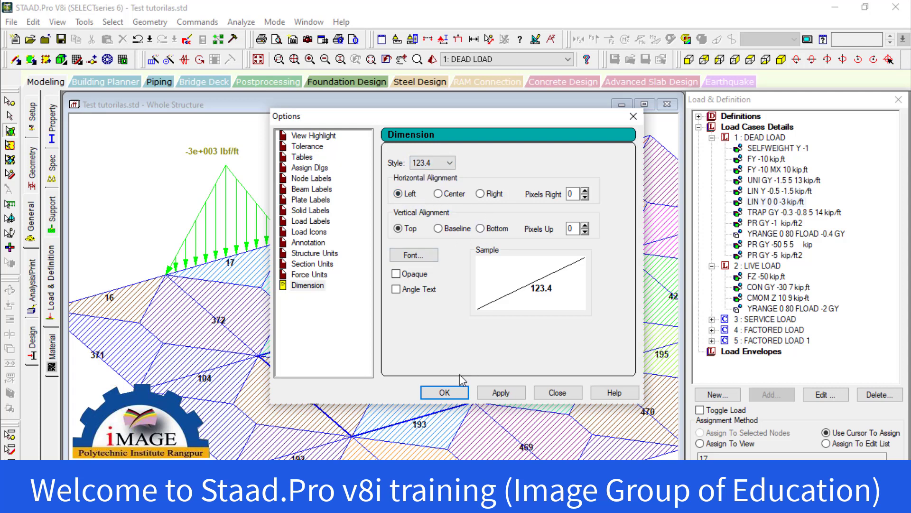
left_click(452, 395)
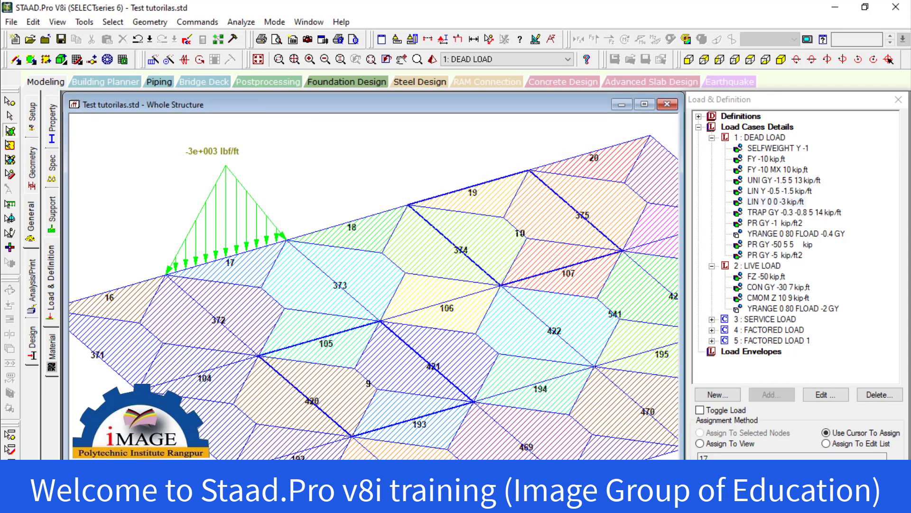
Step: Switch to the lecture notes in Word and start a new line below "Structure Unit"
key("alt+Tab")
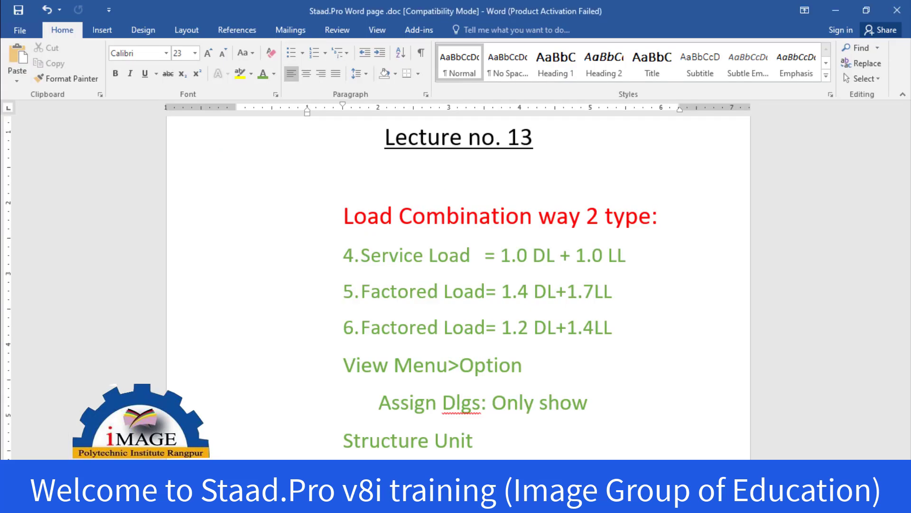
scroll(570, 434, "down", 3)
left_click(561, 407)
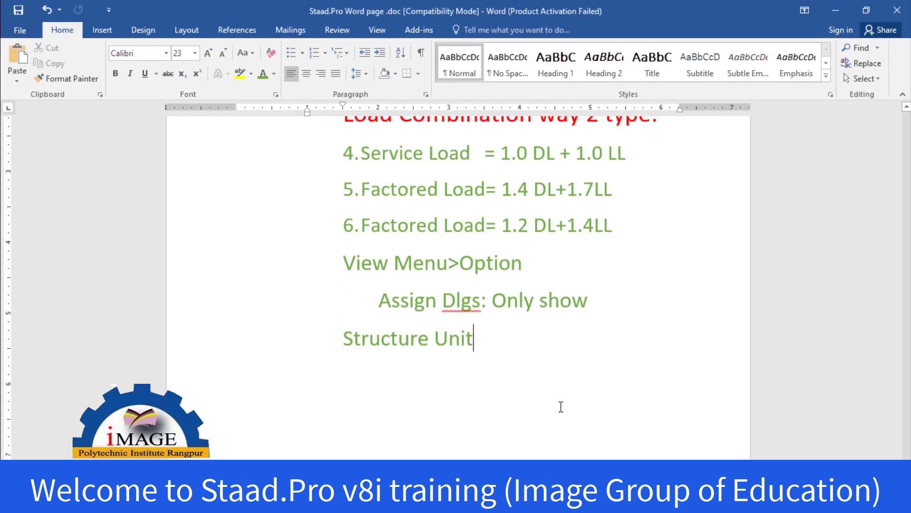
key("Return")
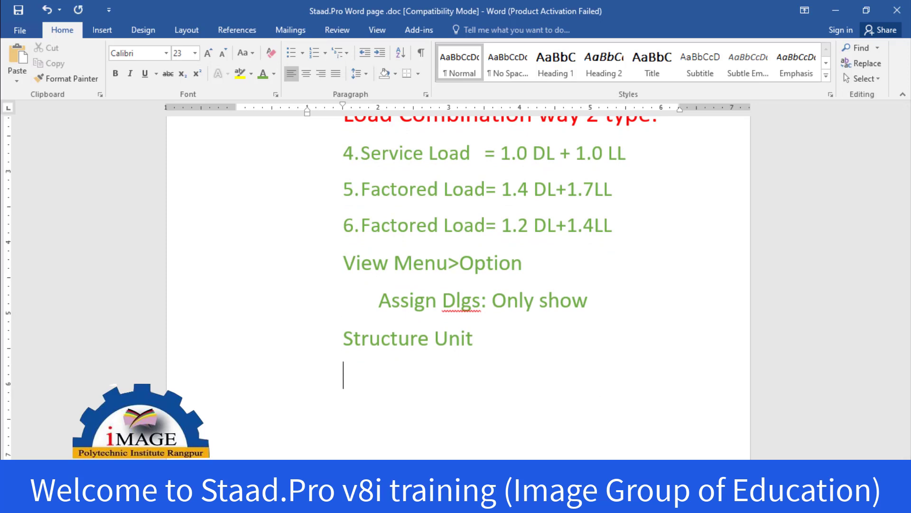
Step: Switch to STAAD.Pro and reopen the display options to check the names of the unit categories
key("alt+Tab")
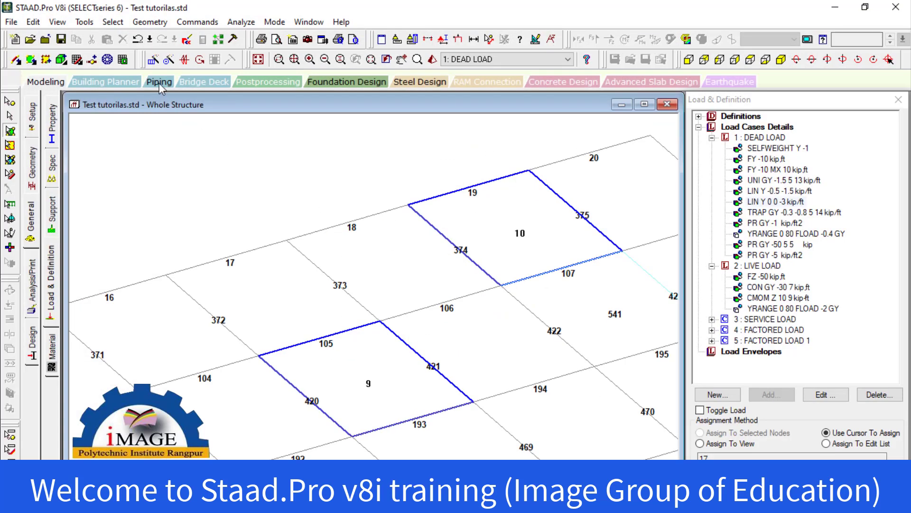
left_click(57, 22)
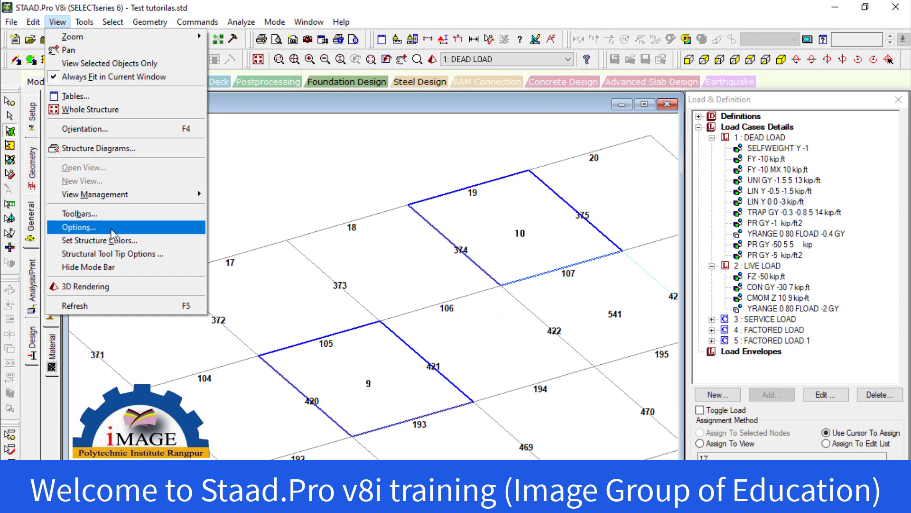
left_click(79, 226)
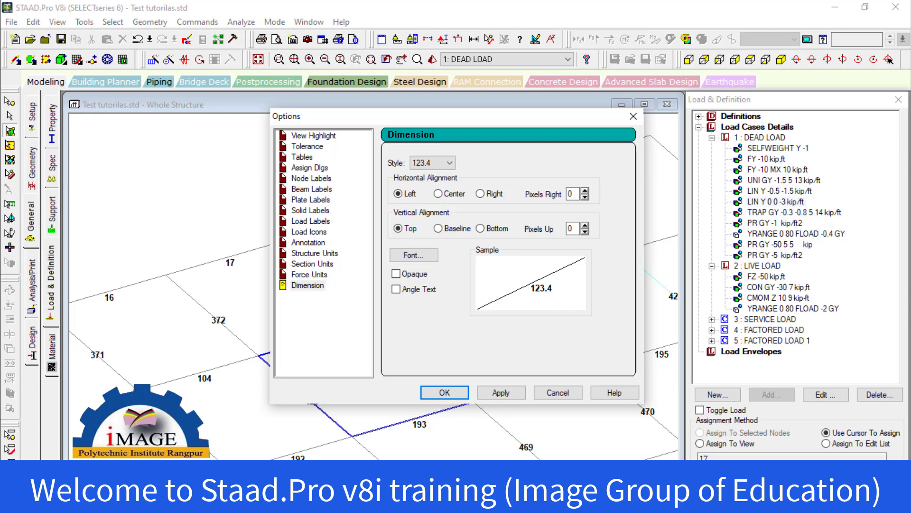
Step: Return to the Word lecture notes and add the line "Force unit" under "Structure Unit", followed by a new line
key("alt+Tab")
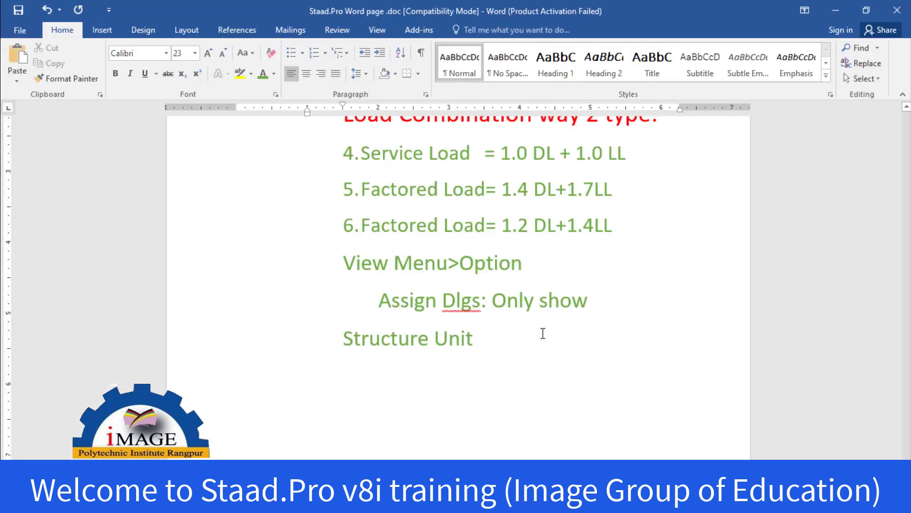
type("F")
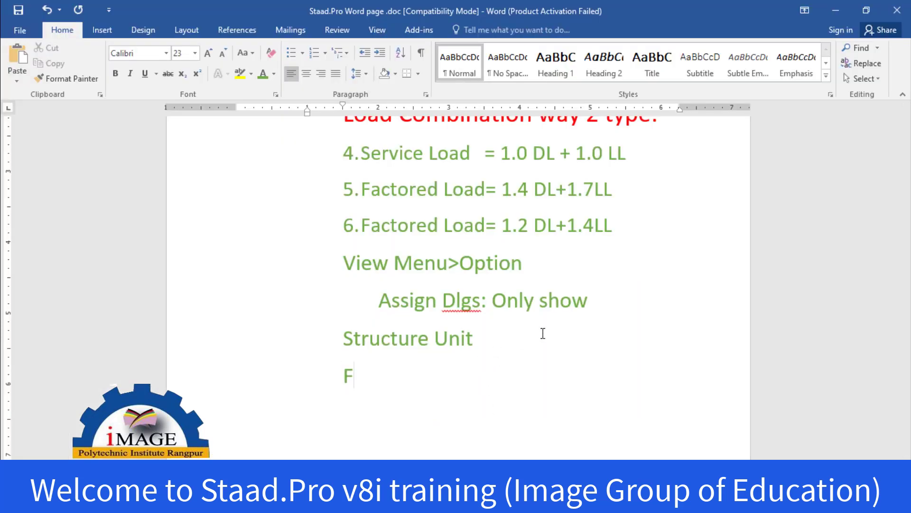
type("orce unit")
key("Return")
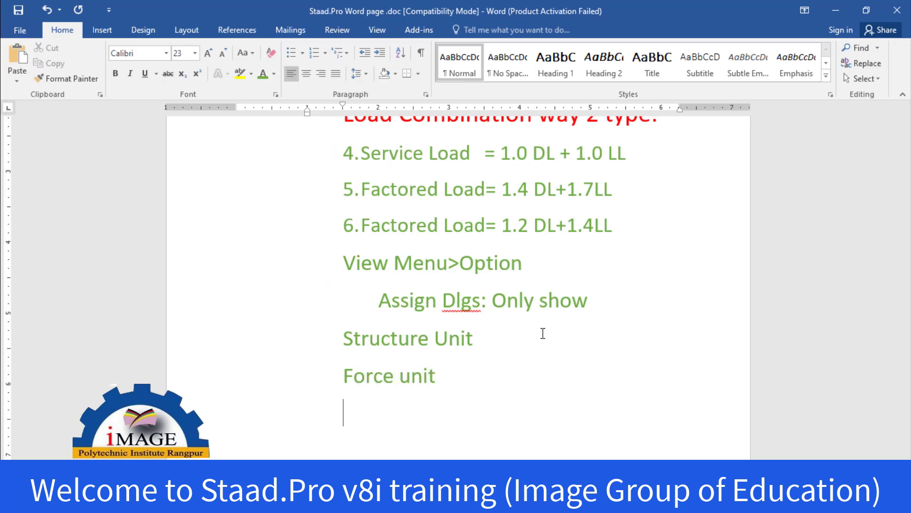
Step: Add the line "Section Unit" and indent the "Structure Unit", "Force unit" and "Section Unit" lines under "View Menu>Option"
type("Section Unit")
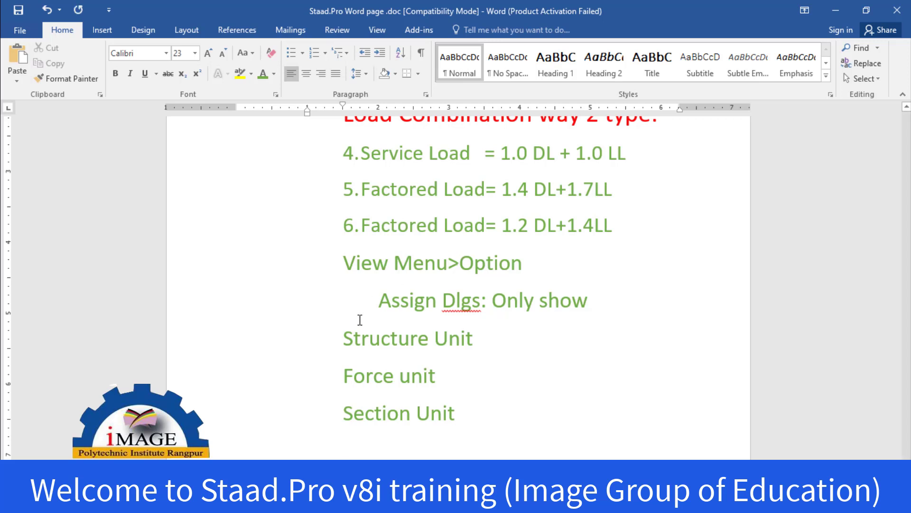
left_click(338, 331)
key("Tab")
left_click(341, 375)
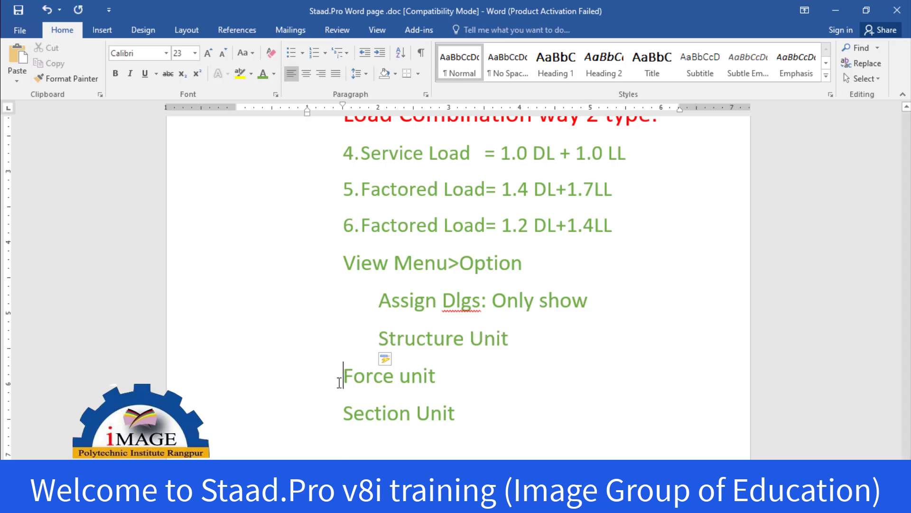
key("Tab")
left_click(342, 408)
key("Tab")
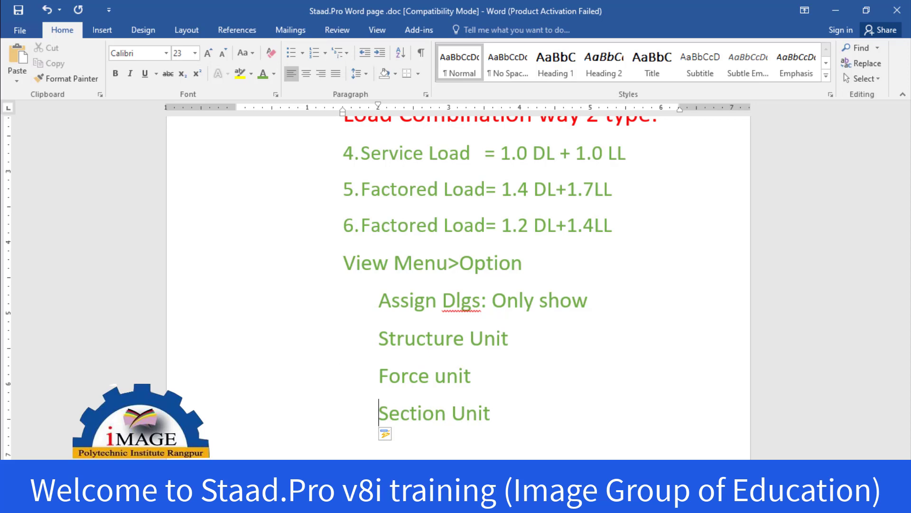
Step: Check the last category name in the STAAD.Pro options, then add the line "Dimension" below "Section Unit" in the Word notes
key("alt+Tab")
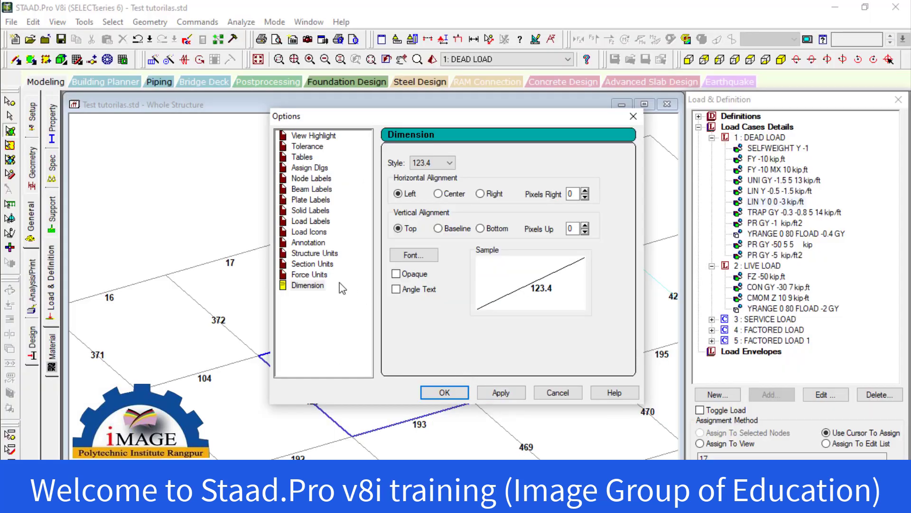
left_click(308, 286)
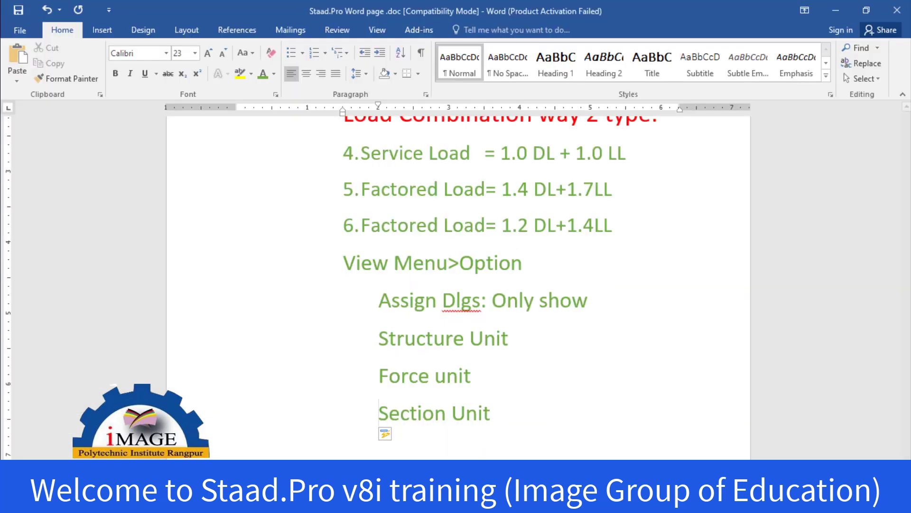
left_click(526, 415)
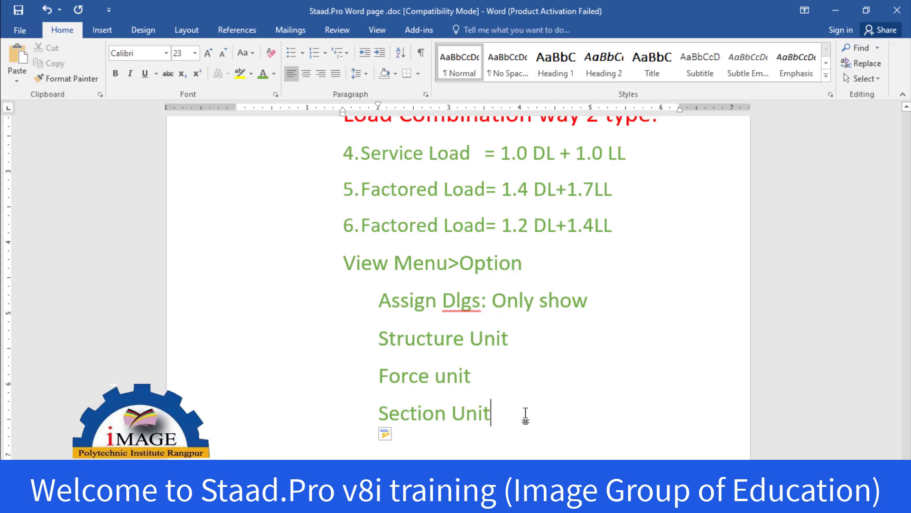
key("Return")
type("Dimen")
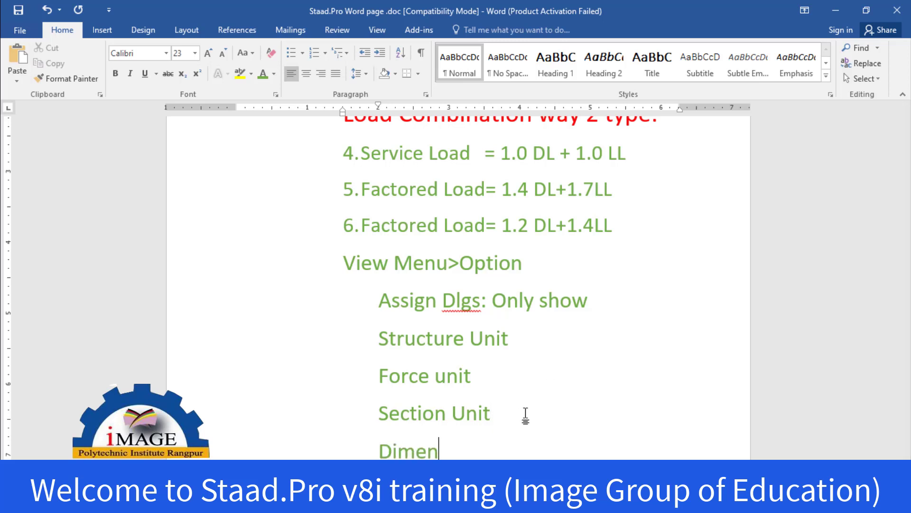
type("sion")
key("Return")
Step: Add the lines "Lode Lebel" and "Beam Lebel" below "Dimension", correcting the mistyped beginning of the first one
type("M\\Node Lebel")
key("Return")
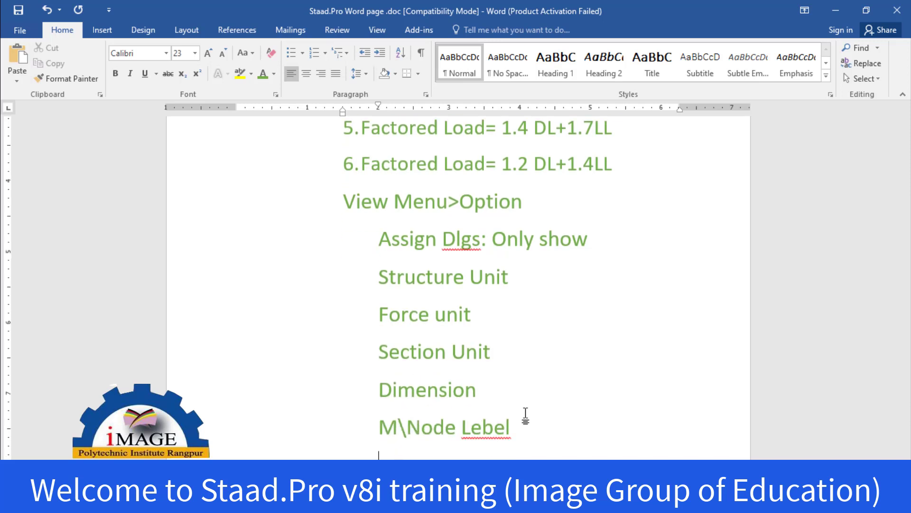
key("Delete")
key("Delete")
key("Delete")
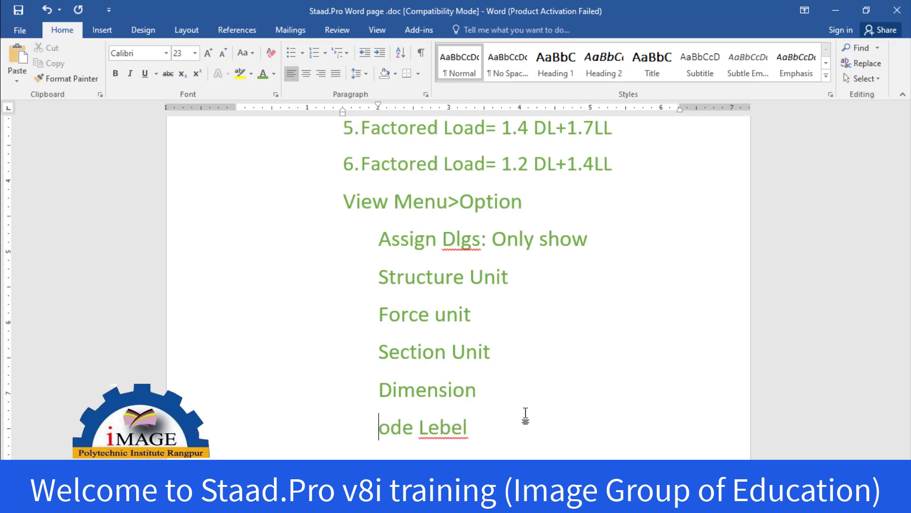
type("L")
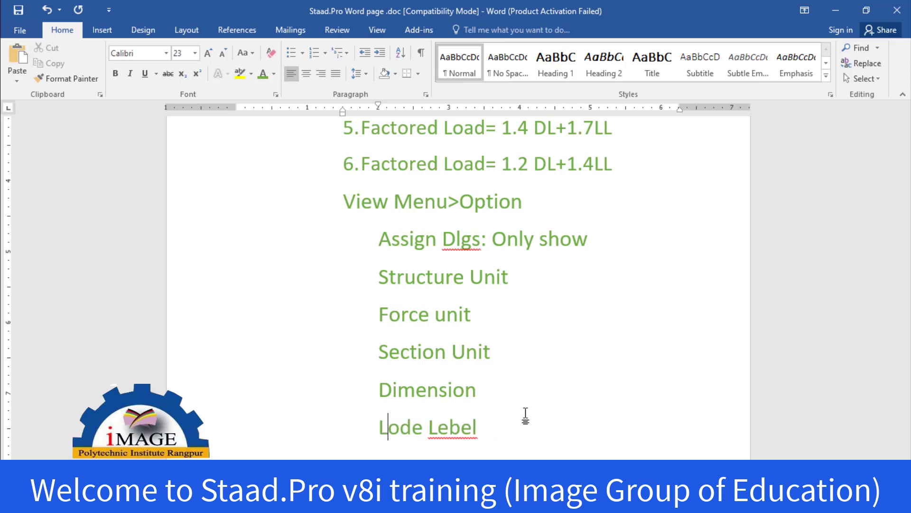
key("Delete")
key("ctrl+z")
key("End")
key("Return")
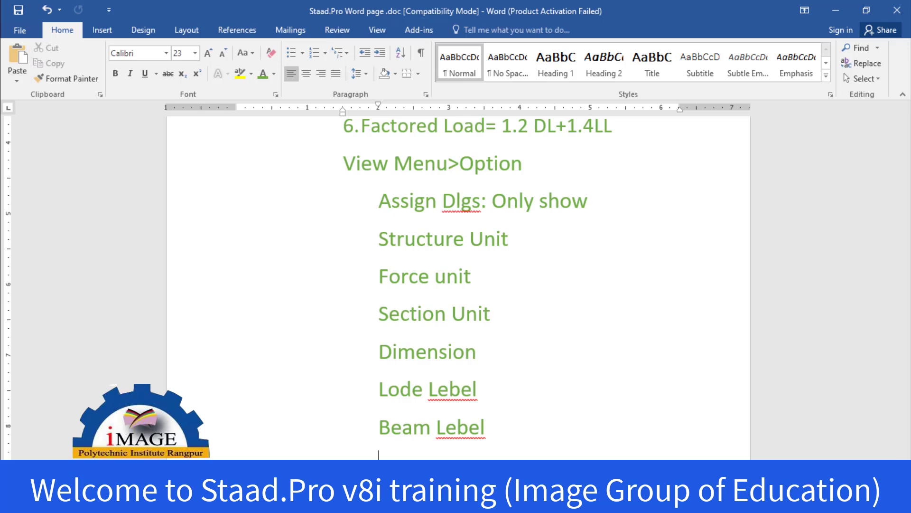
left_click(522, 420)
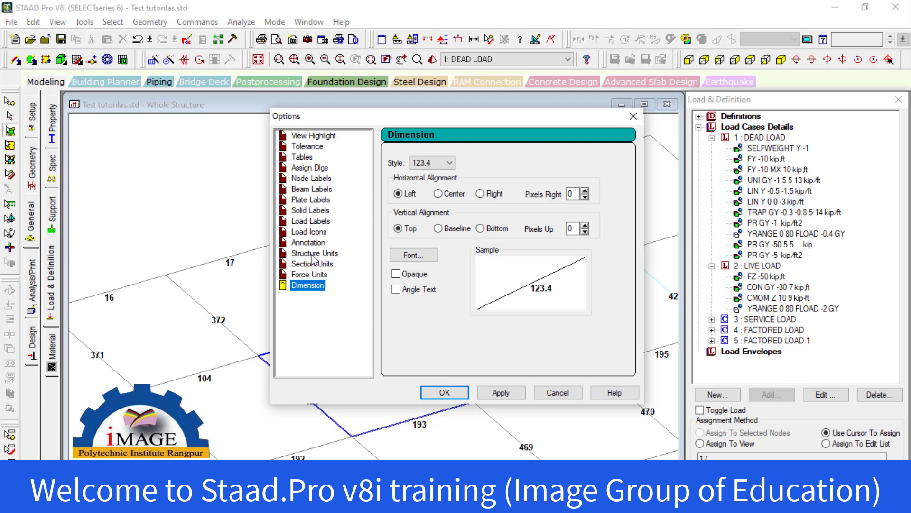
Step: Switch to STAAD.Pro, set the whole structure window's view highlight colour to dark green, and window-select part of the grid to test it
left_click(325, 136)
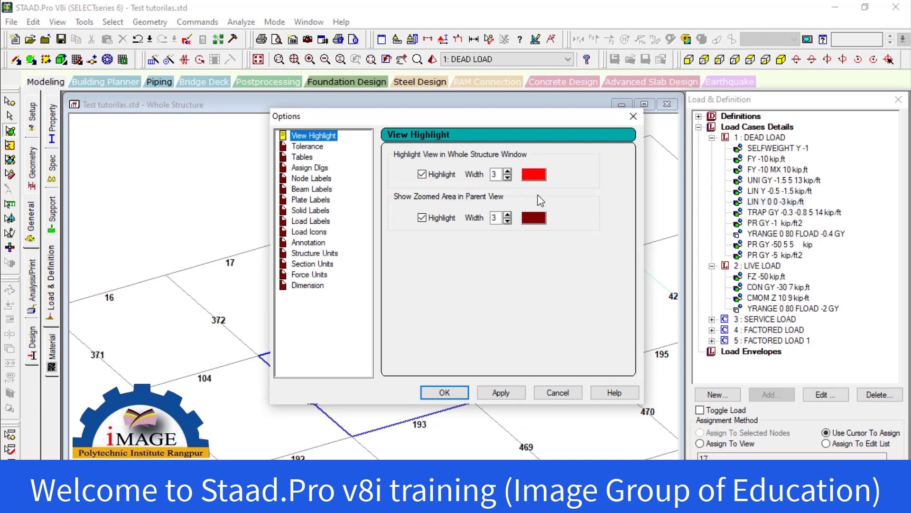
left_click(535, 175)
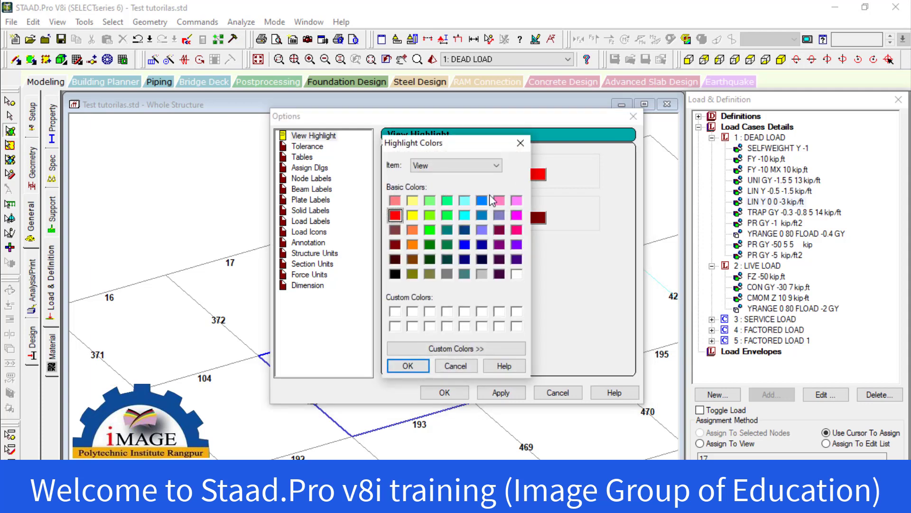
left_click(430, 244)
left_click(408, 365)
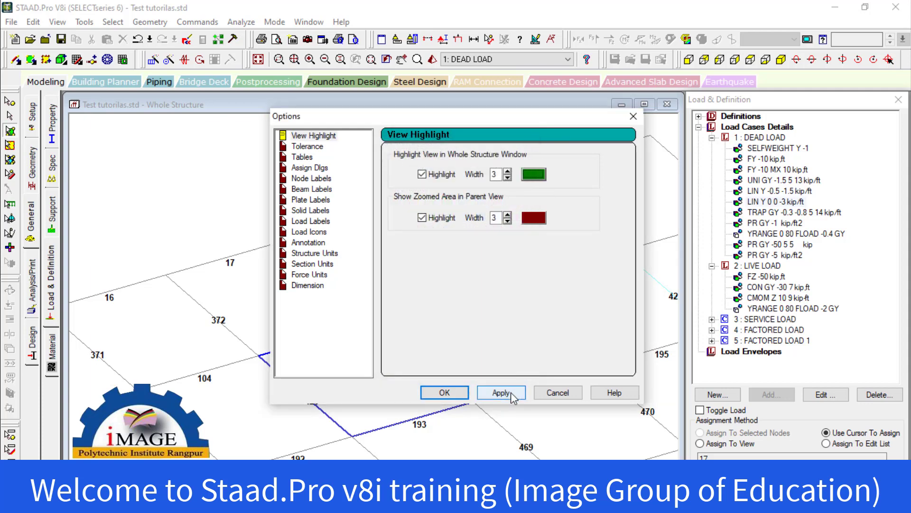
left_click(501, 393)
left_click(445, 392)
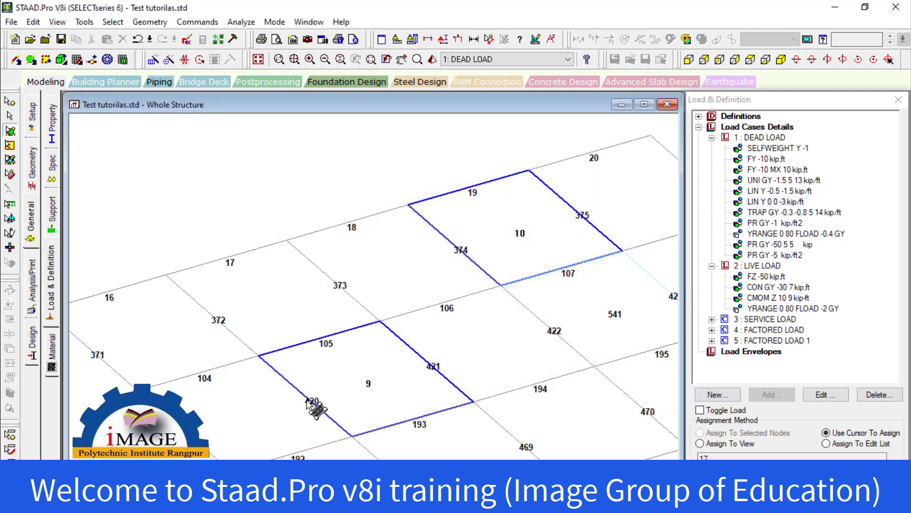
left_click(10, 175)
left_click_drag(134, 205, 538, 455)
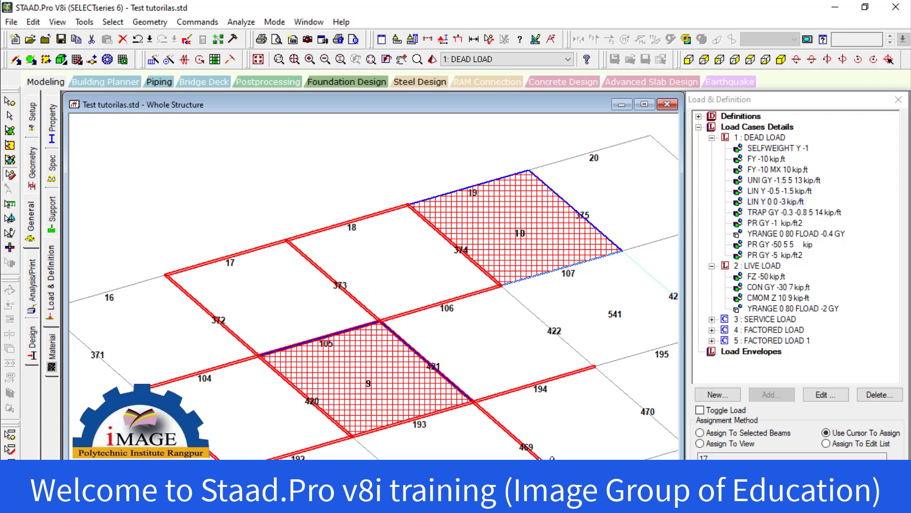
Step: Set the View Highlight colour for the zoomed area in the parent view to yellow, apply it and close the options
left_click(85, 22)
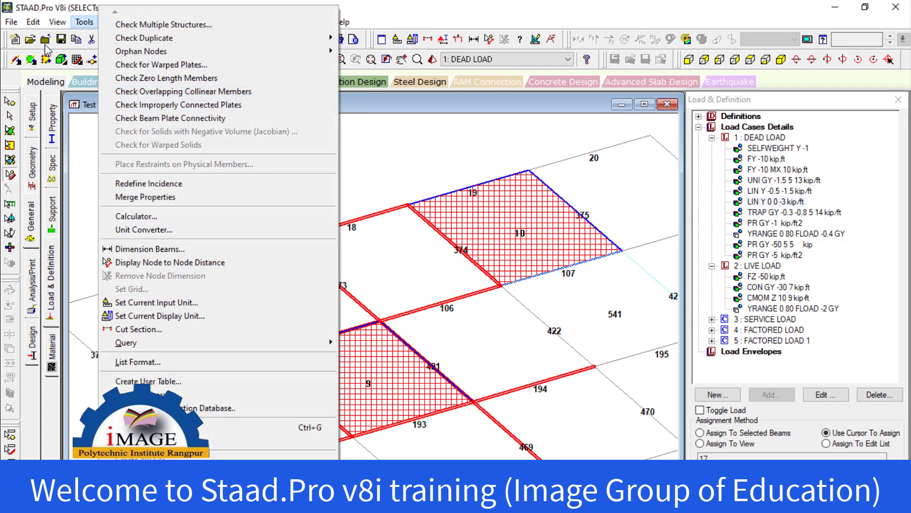
mouse_move(55, 27)
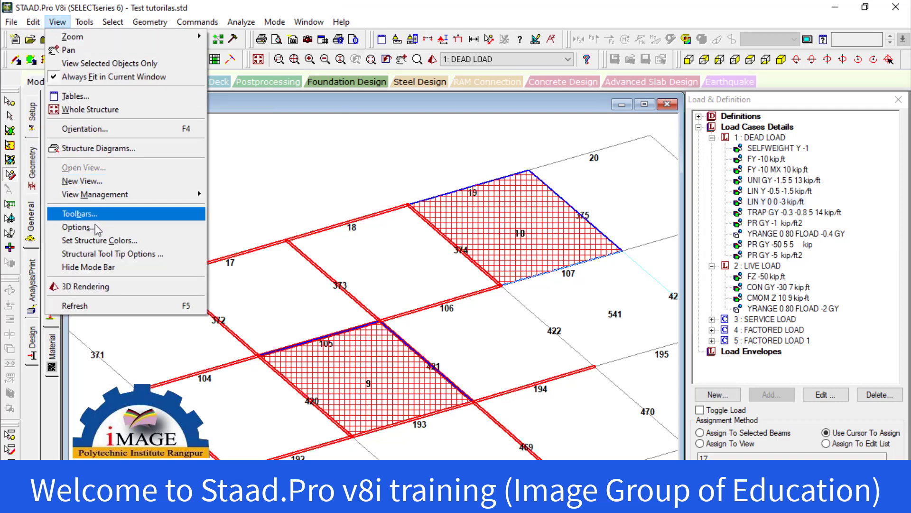
left_click(95, 227)
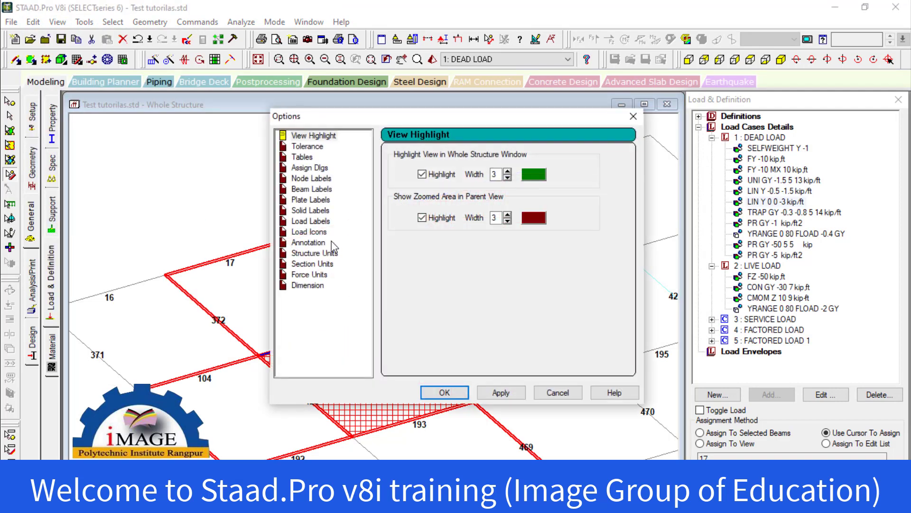
left_click(306, 139)
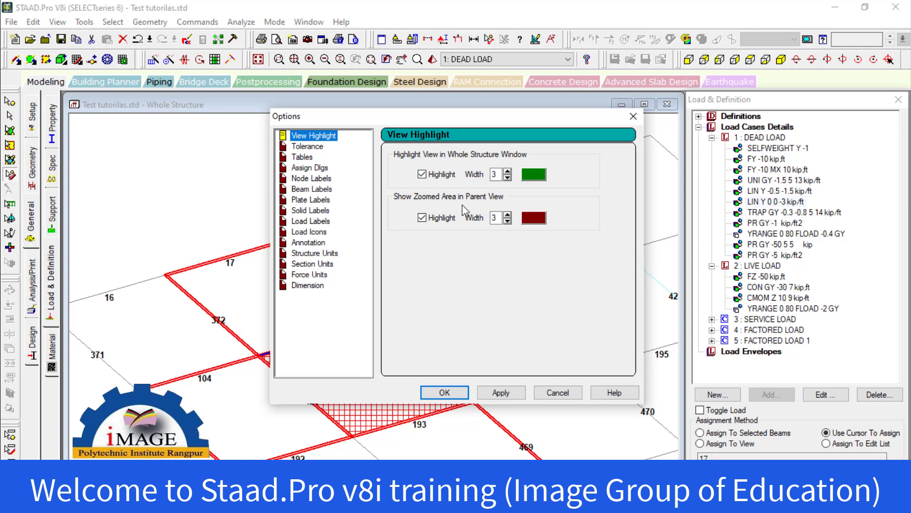
left_click(533, 218)
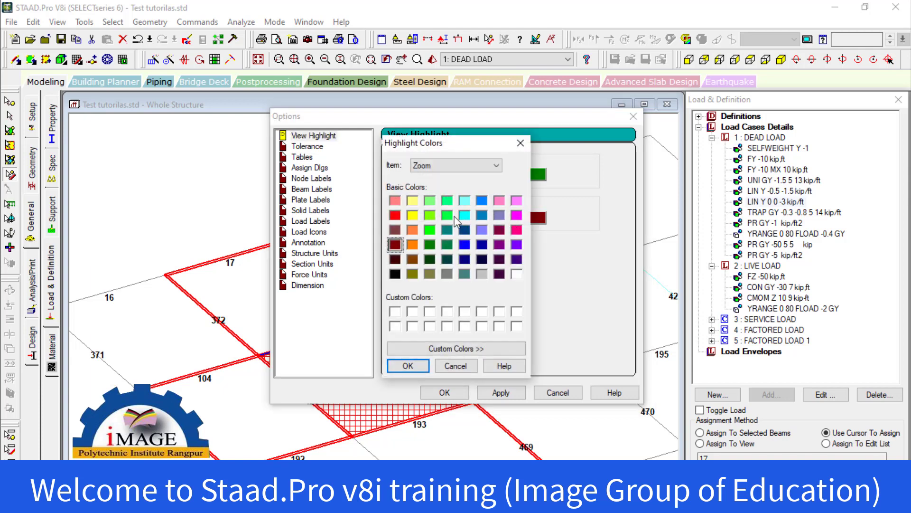
left_click(412, 216)
left_click(407, 366)
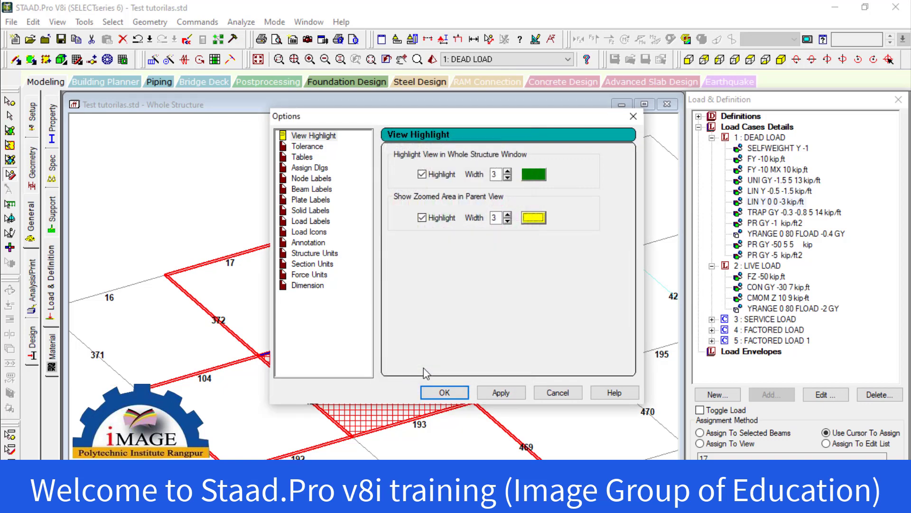
left_click(509, 394)
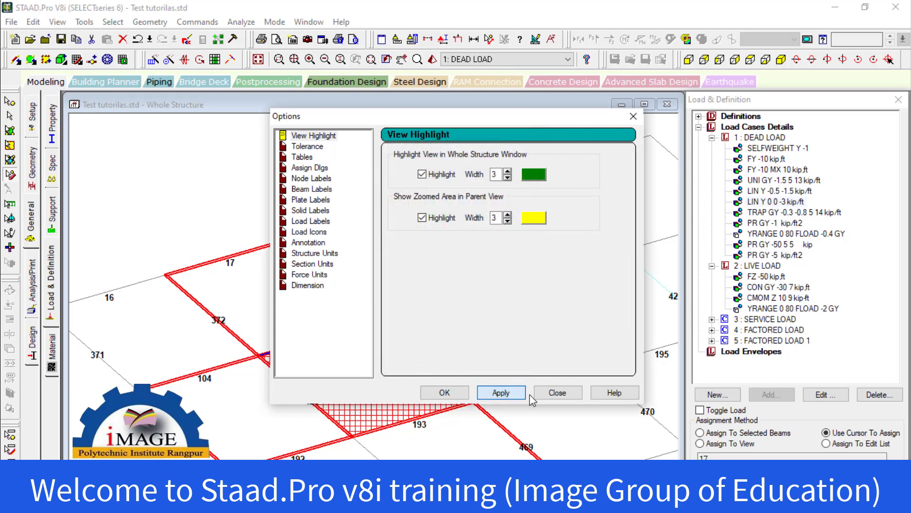
left_click(554, 394)
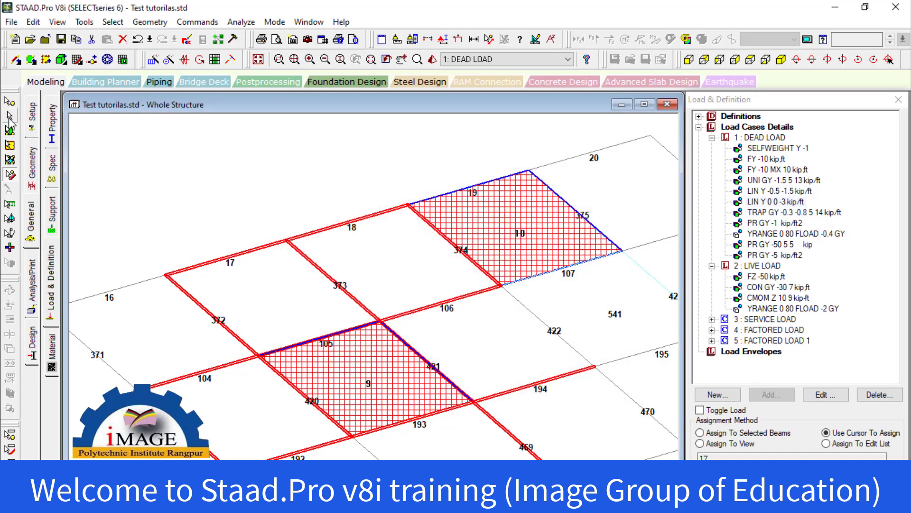
Step: Window-select several groups of beams around plates 9 and 10 to check their highlight colour
left_click(10, 115)
left_click_drag(183, 160, 444, 422)
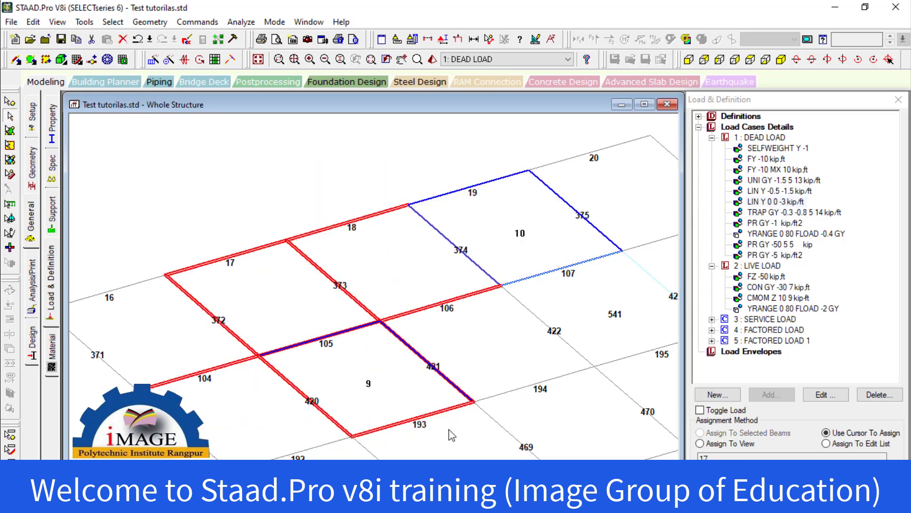
left_click_drag(345, 189, 621, 382)
left_click_drag(298, 215, 131, 455)
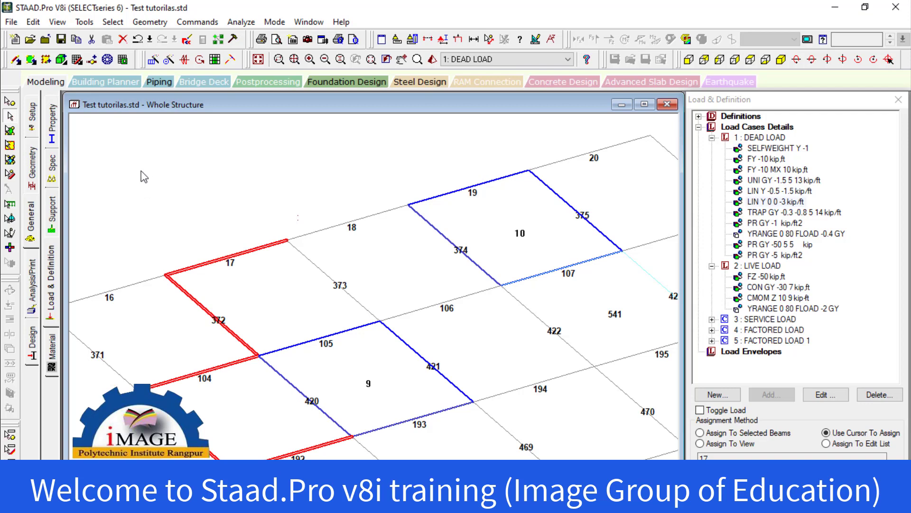
Step: Reopen the display options to review the View Highlight colours, and close them without making changes
left_click(85, 22)
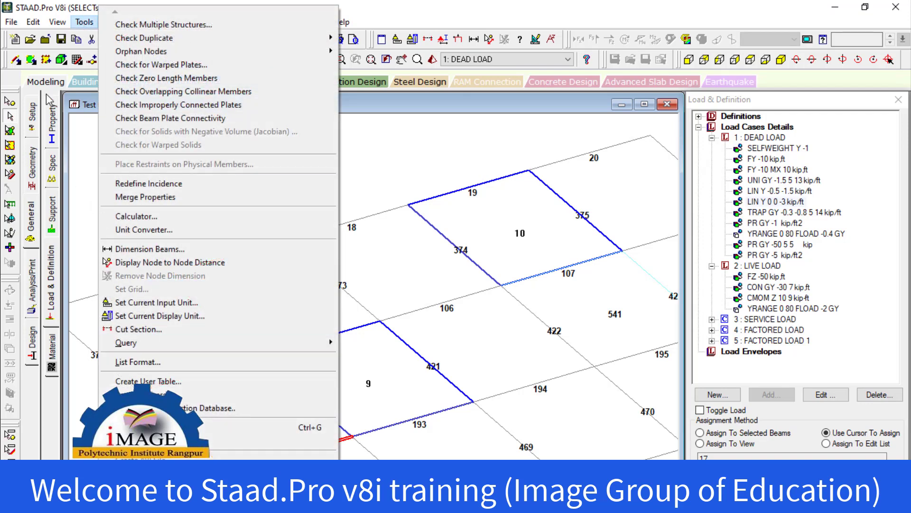
mouse_move(58, 22)
left_click(76, 227)
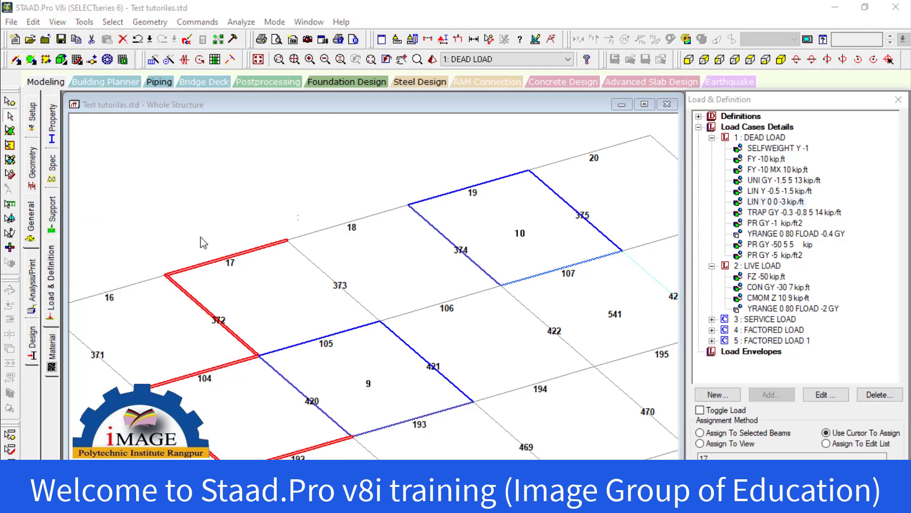
left_click(332, 140)
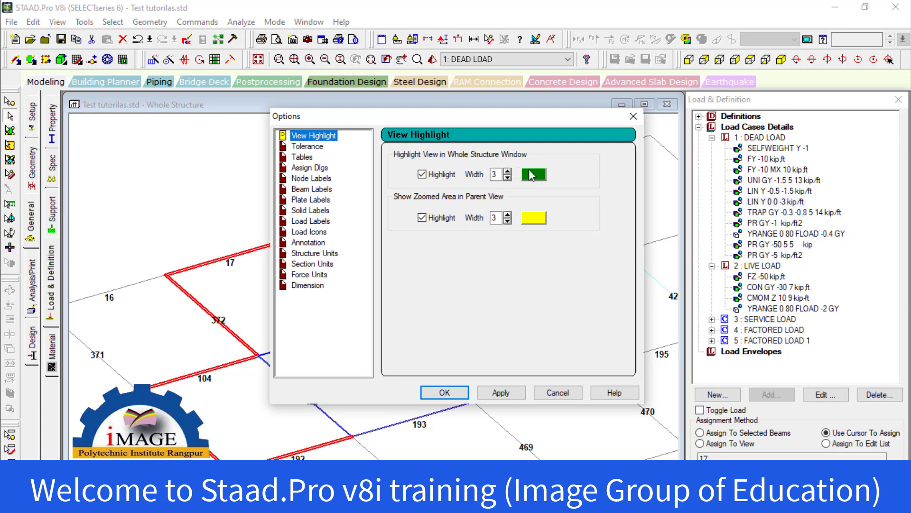
left_click(634, 118)
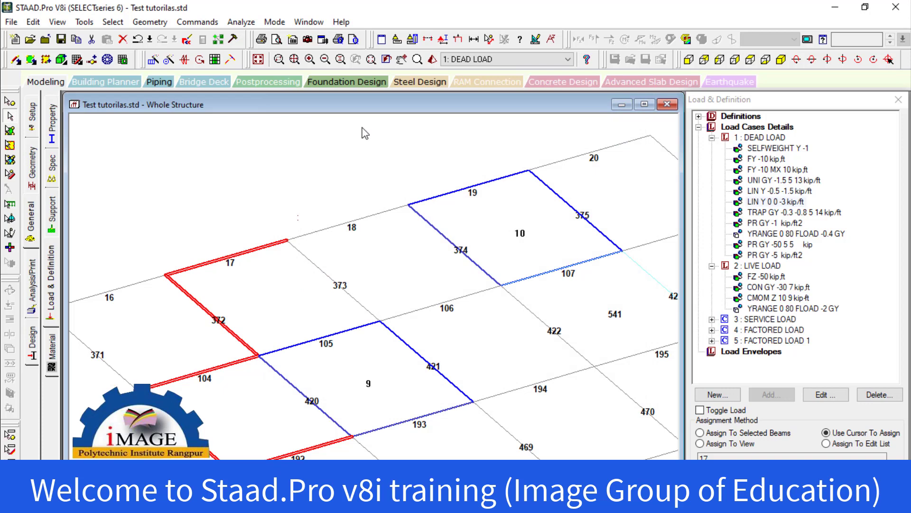
Step: Display the whole structure, window-select its members to check the highlight colour, and clear the selection
left_click(259, 61)
left_click(232, 145)
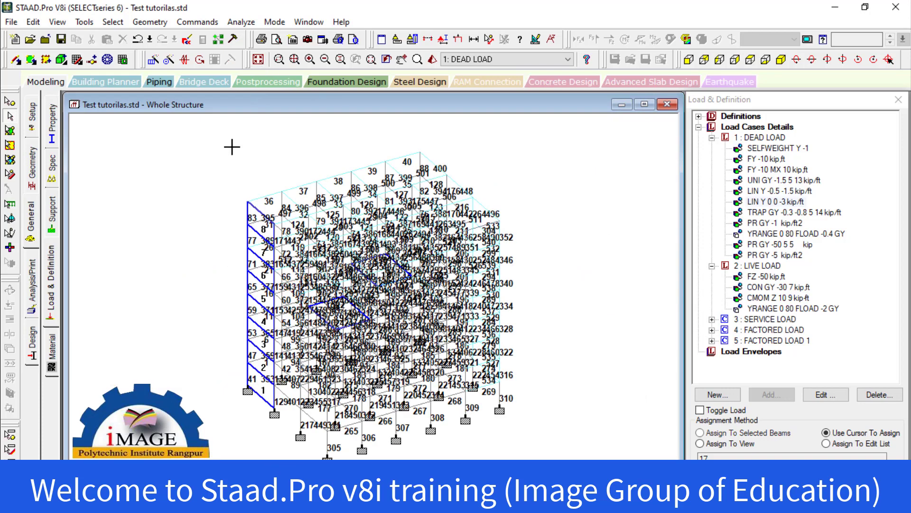
left_click(260, 60)
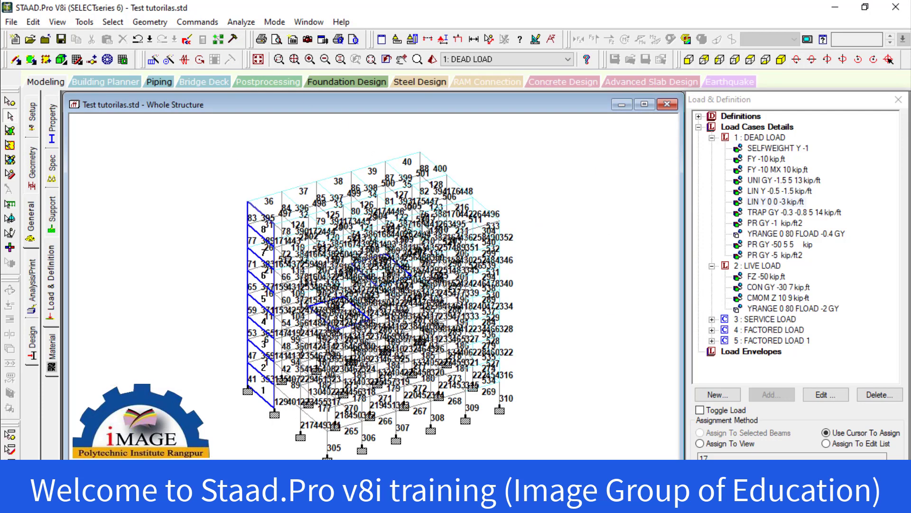
left_click_drag(234, 155, 449, 335)
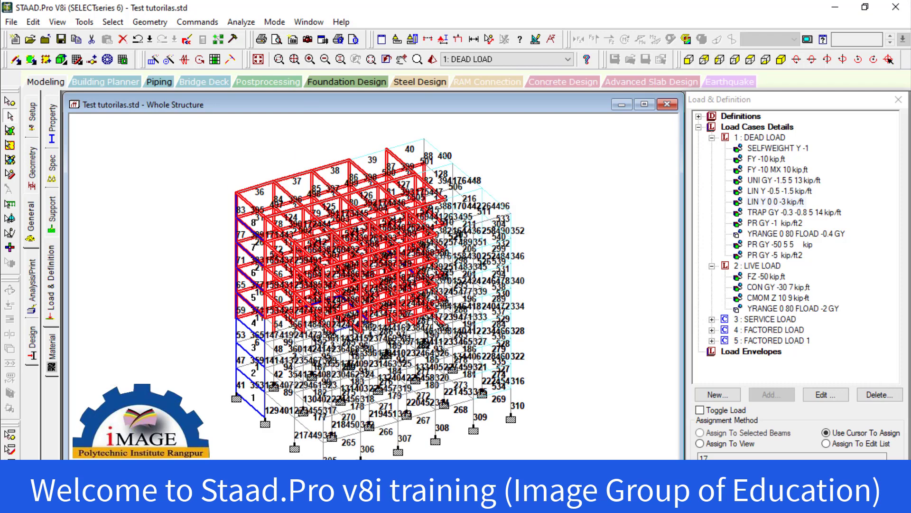
left_click_drag(551, 179, 211, 364)
left_click(187, 212)
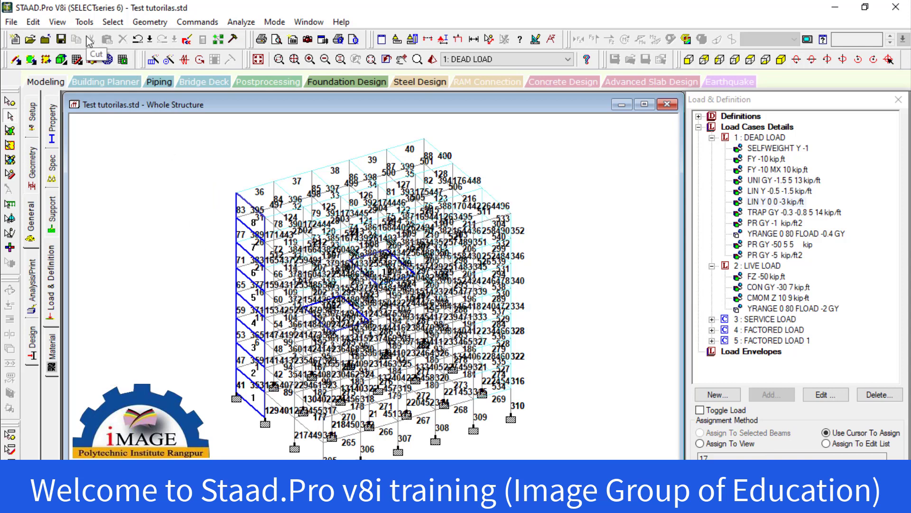
Step: Open the structure colour settings and review the highlight colours for the View item, keeping them as they are
left_click(58, 22)
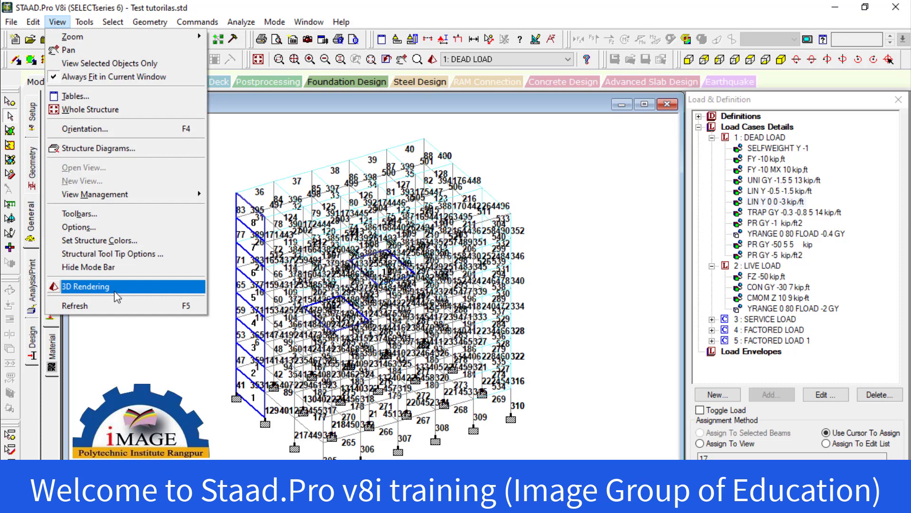
left_click(121, 242)
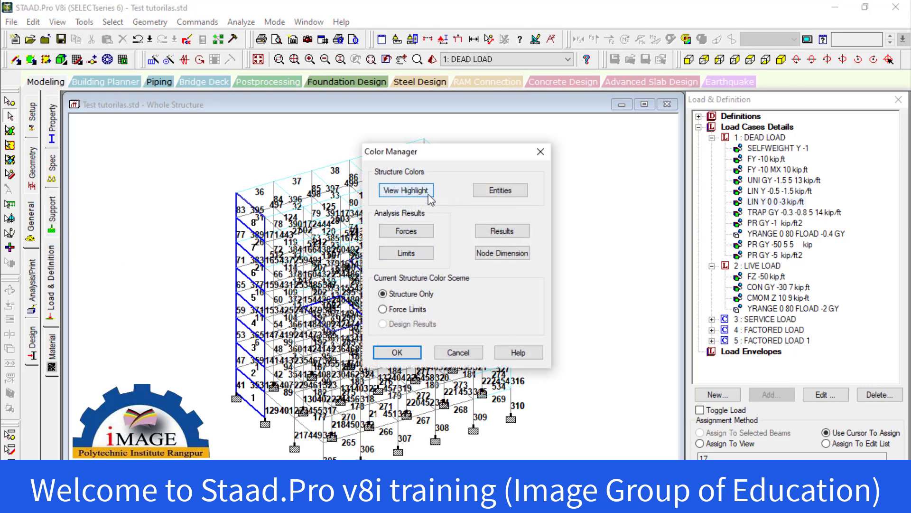
left_click(426, 193)
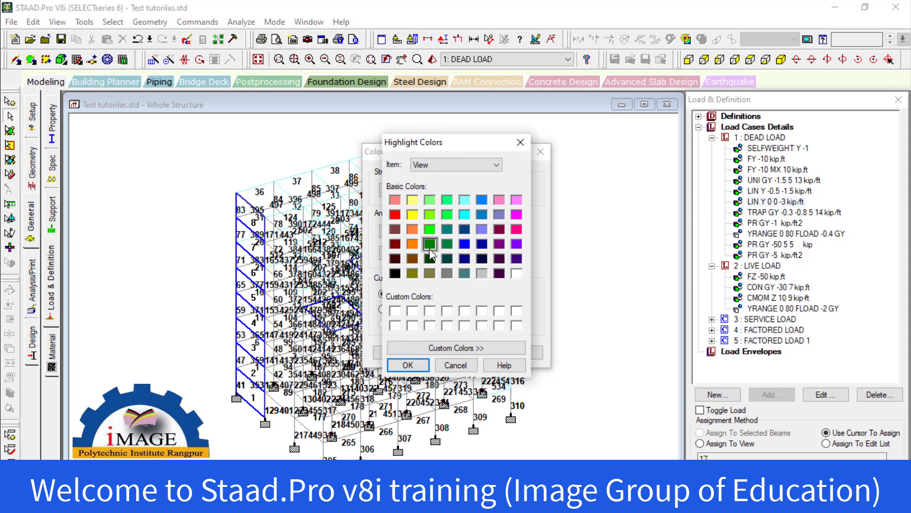
left_click(423, 364)
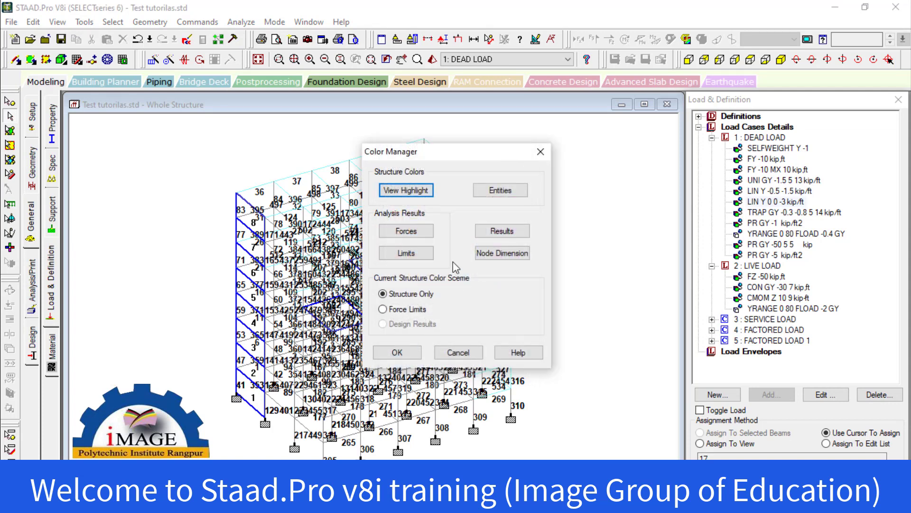
Step: Set the default beam colour of the structural entities to bright green and apply it to the model
left_click(500, 192)
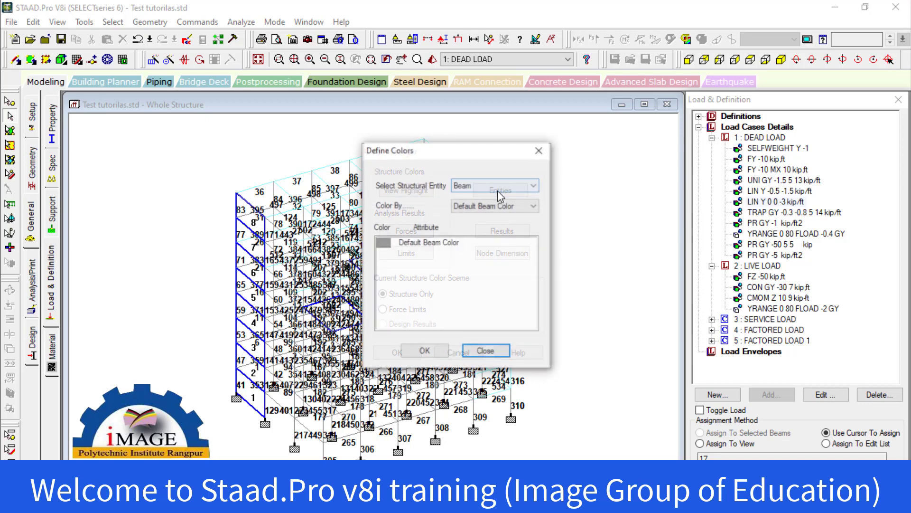
left_click(383, 245)
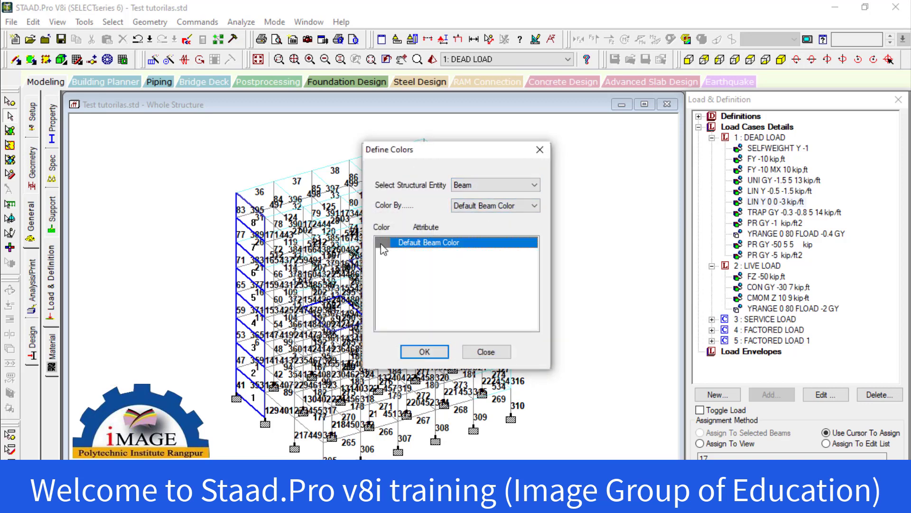
double_click(384, 245)
left_click(355, 216)
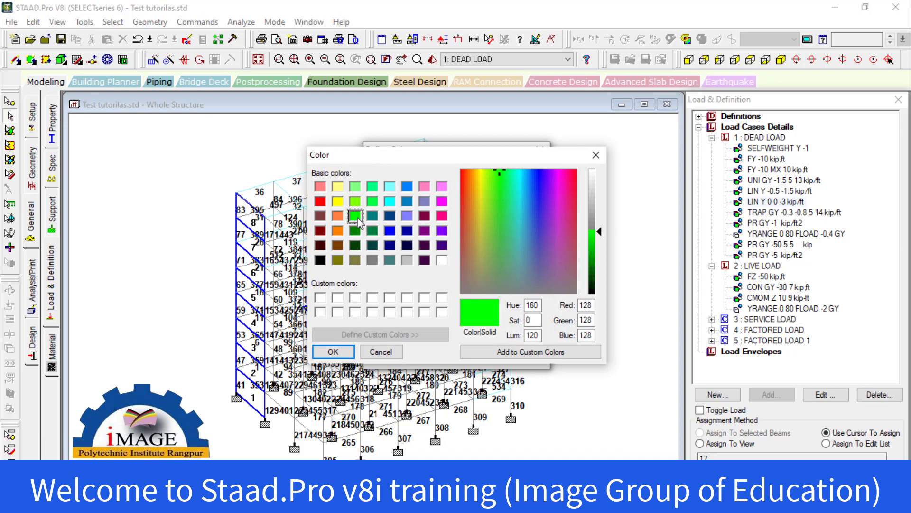
left_click(333, 351)
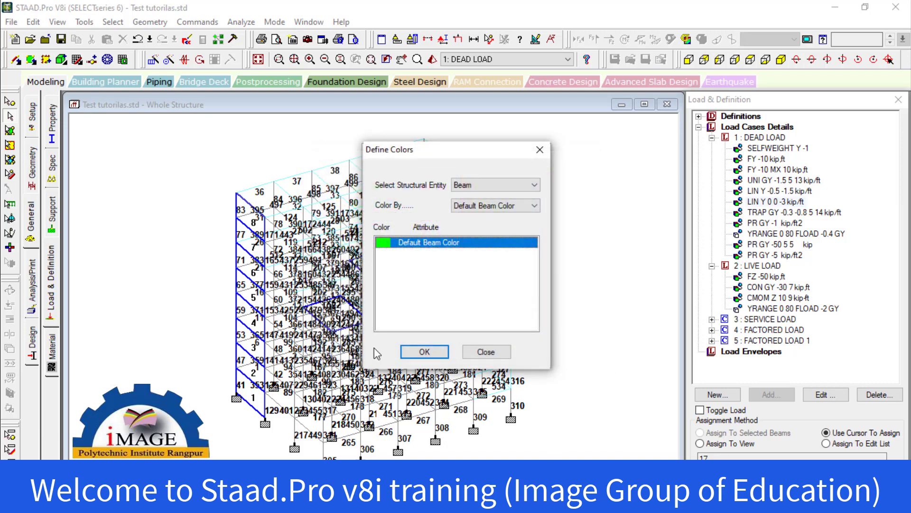
left_click(411, 357)
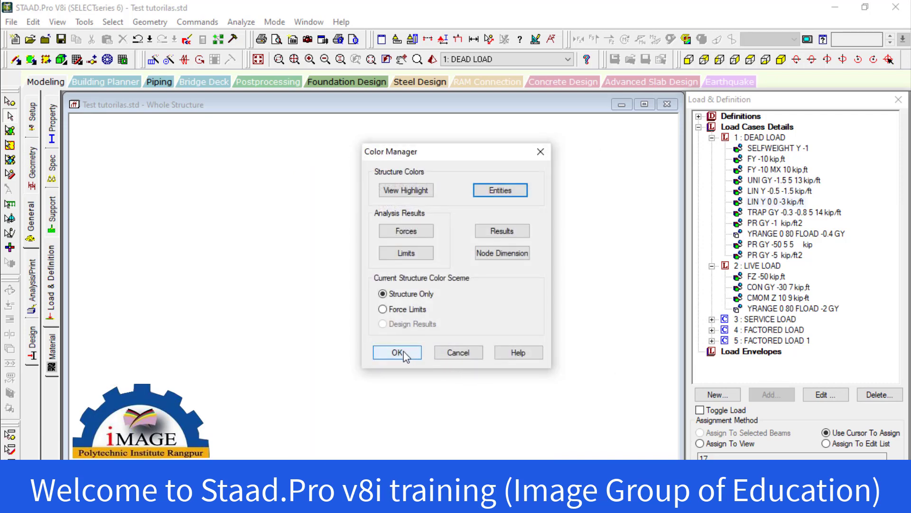
left_click(397, 352)
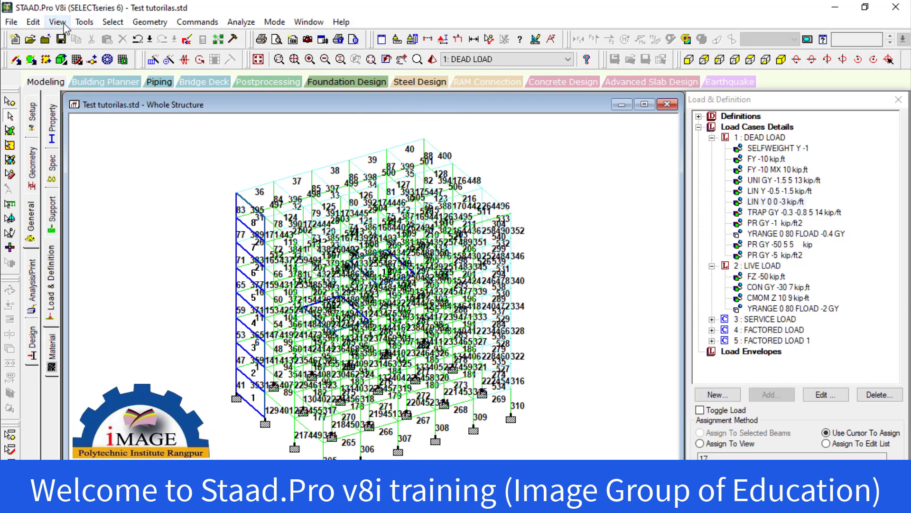
Step: Window-select a large group of beams, query the member data to review the beam geometry, and close the query
left_click(84, 22)
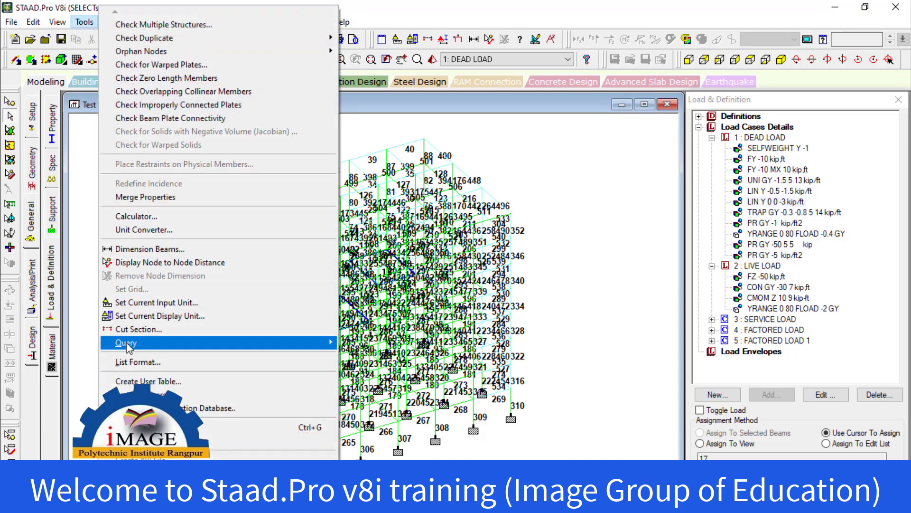
mouse_move(127, 350)
left_click_drag(366, 142, 619, 394)
left_click(84, 22)
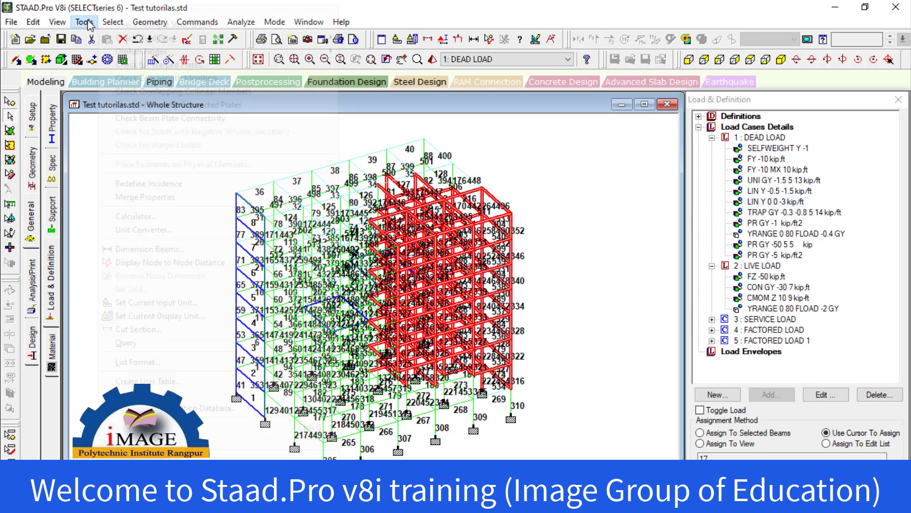
mouse_move(125, 343)
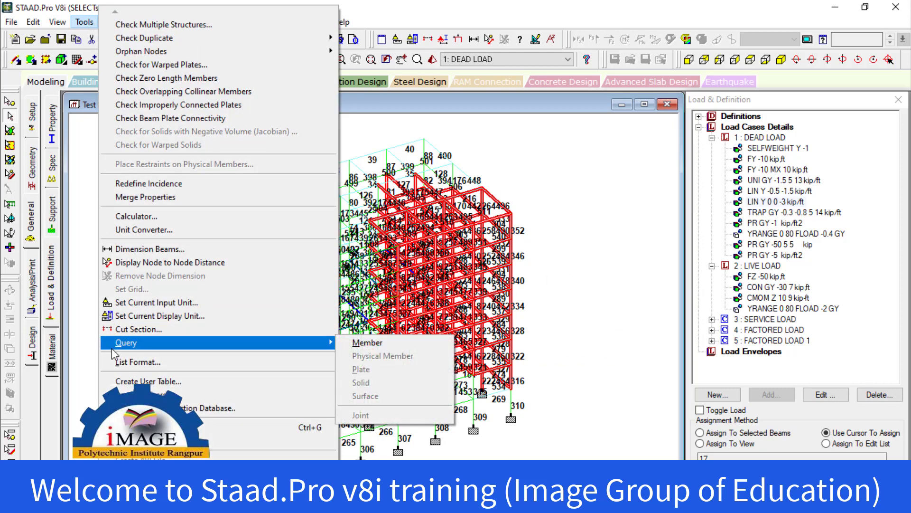
left_click(368, 343)
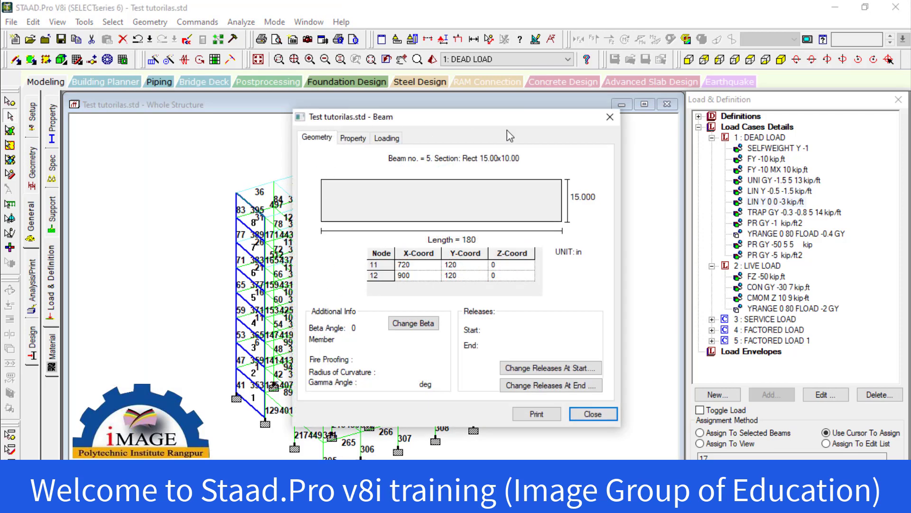
left_click(610, 117)
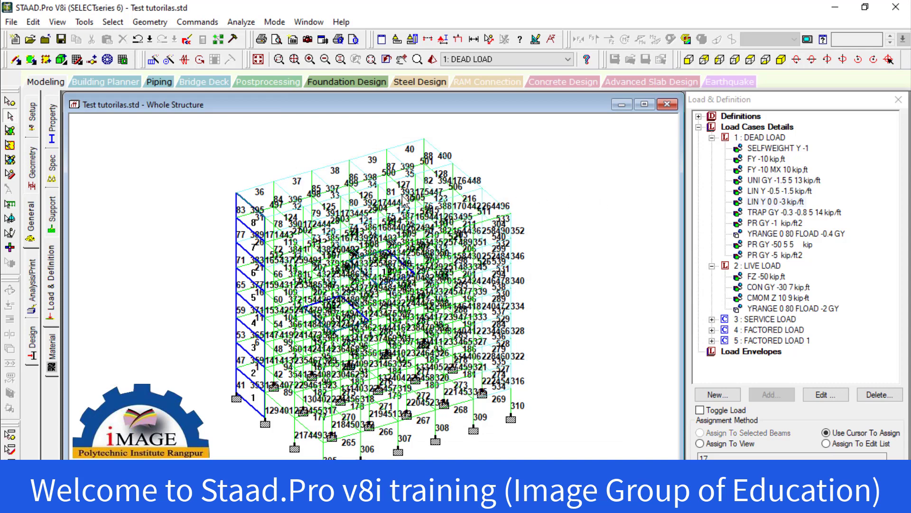
Step: Open the details of beam 38 and review its loading, the available load cases and the new load item types
double_click(323, 170)
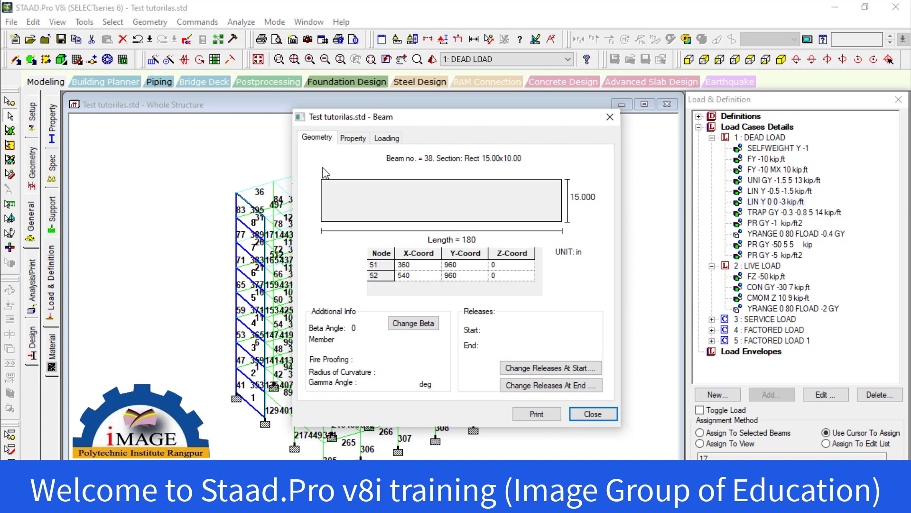
left_click(388, 138)
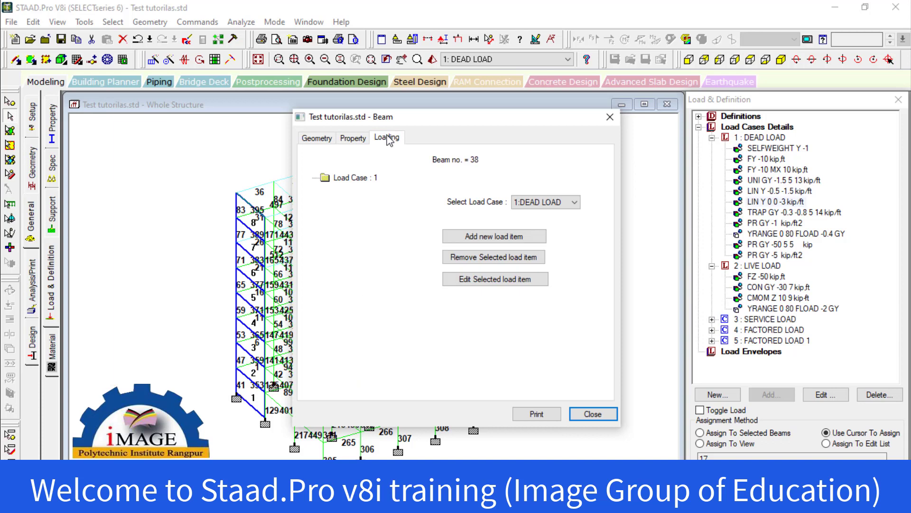
left_click(577, 203)
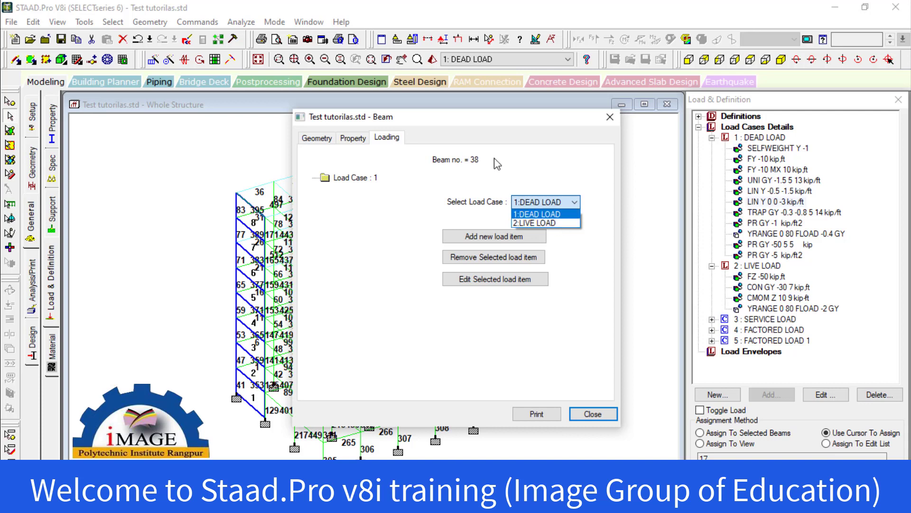
left_click(435, 238)
left_click(457, 239)
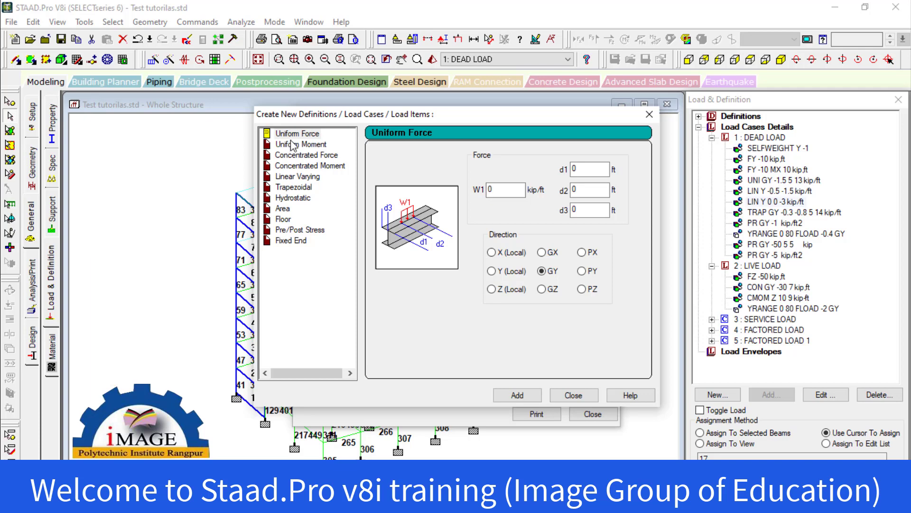
left_click(581, 397)
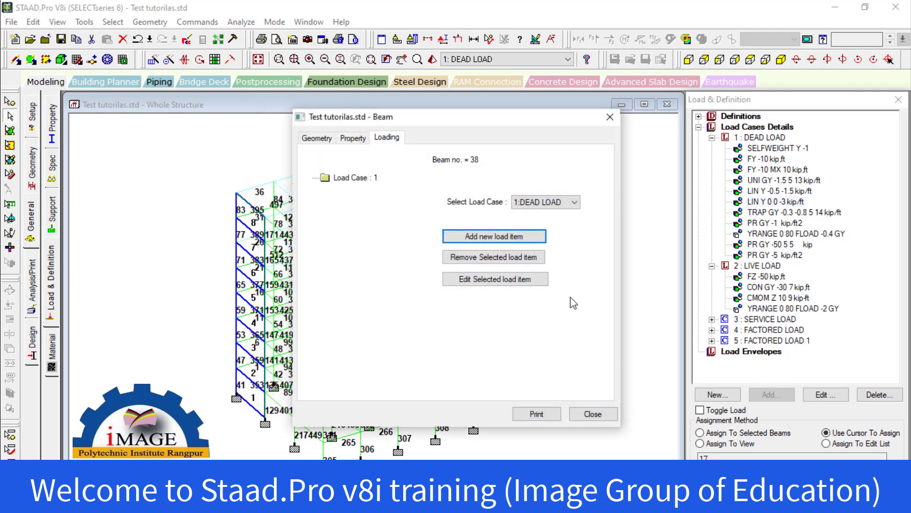
Step: Try to remove and to edit a load item of beam 38 in the DEAD LOAD case, and close the beam details
left_click(502, 260)
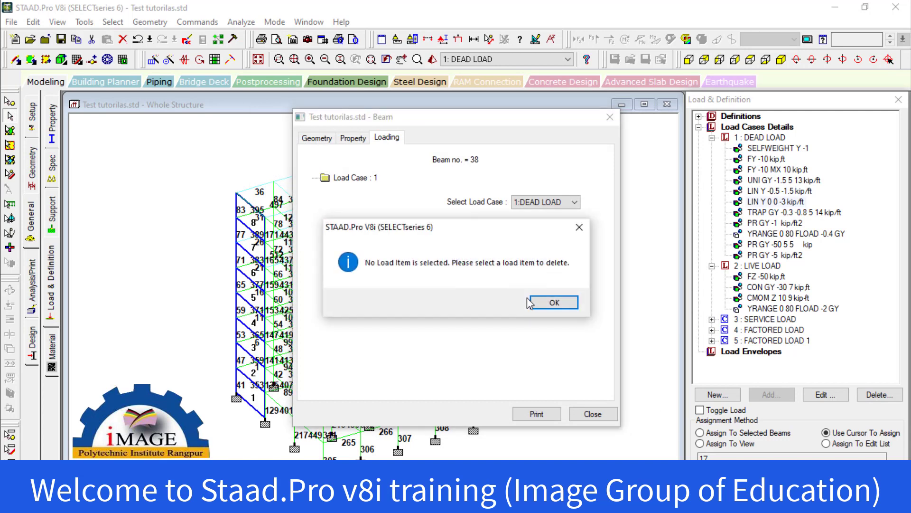
left_click(551, 303)
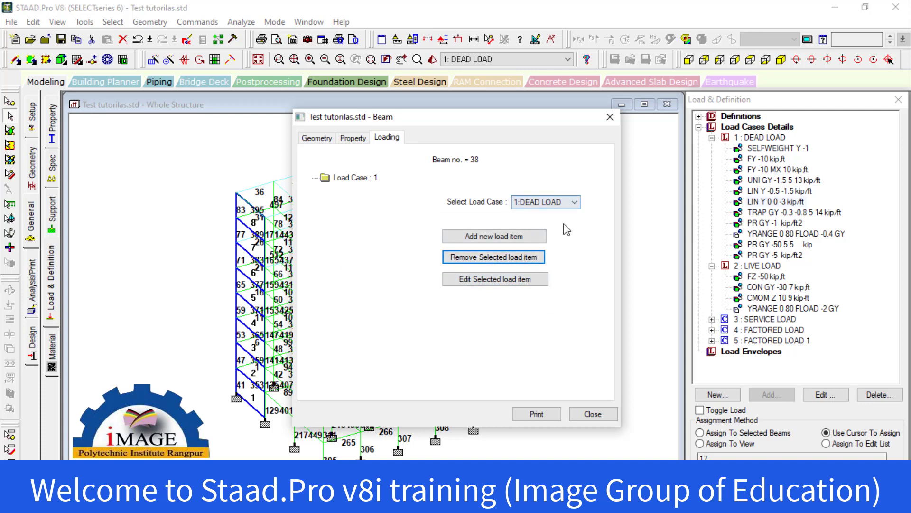
left_click(513, 287)
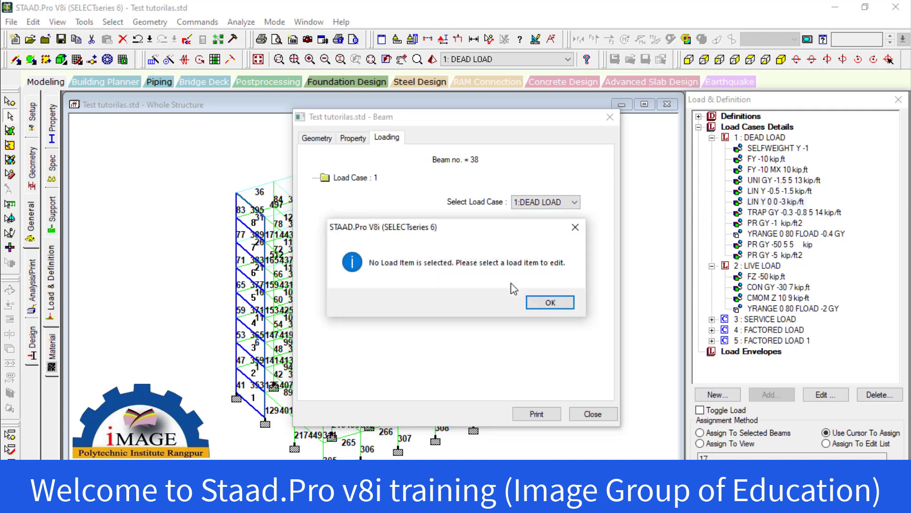
left_click(547, 302)
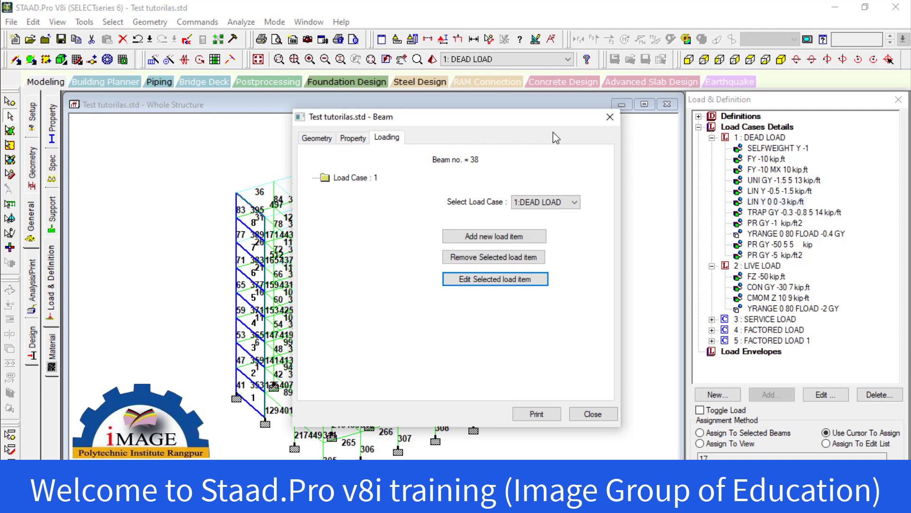
left_click(609, 117)
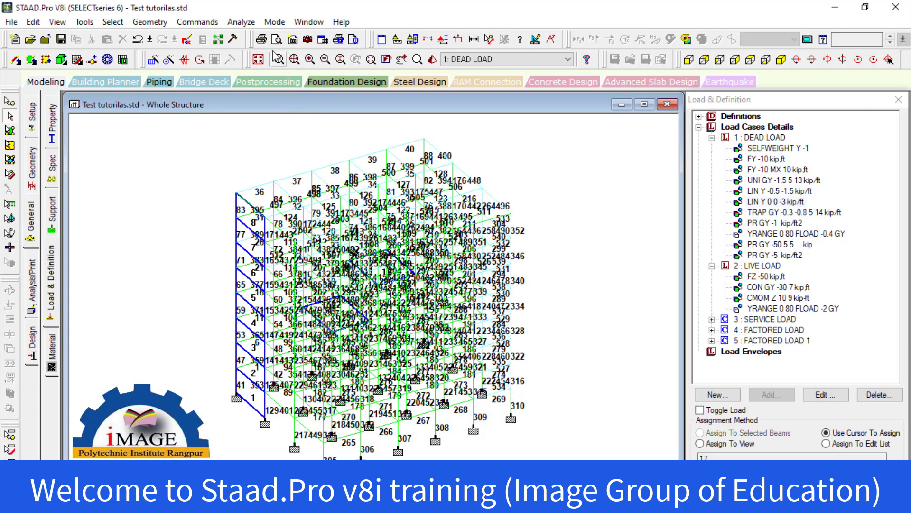
Step: Open the load definitions and expand the DEAD LOAD, LIVE LOAD, SERVICE LOAD and FACTORED LOAD cases to review their items
left_click(56, 275)
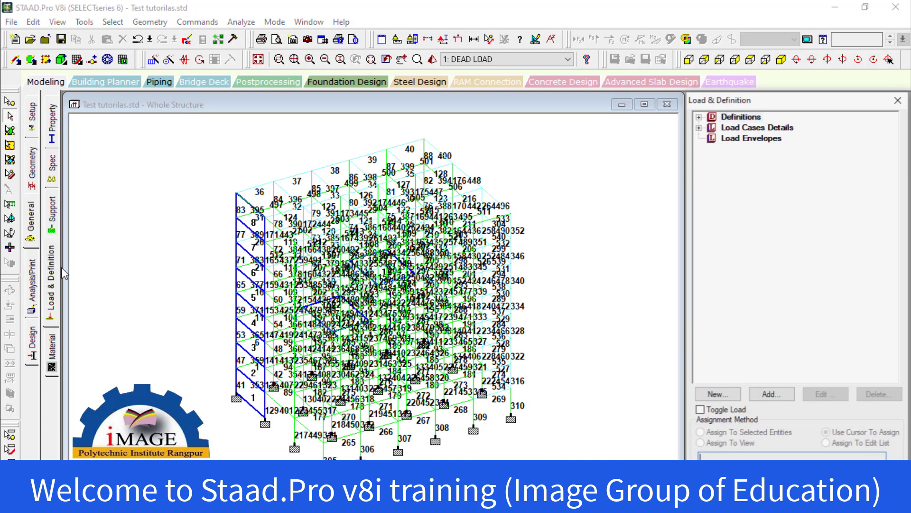
left_click(699, 128)
left_click(712, 137)
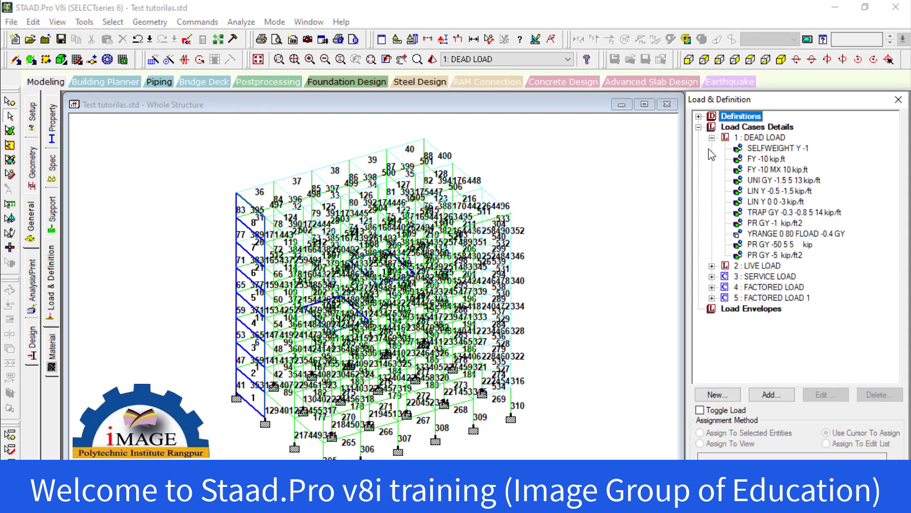
left_click(712, 266)
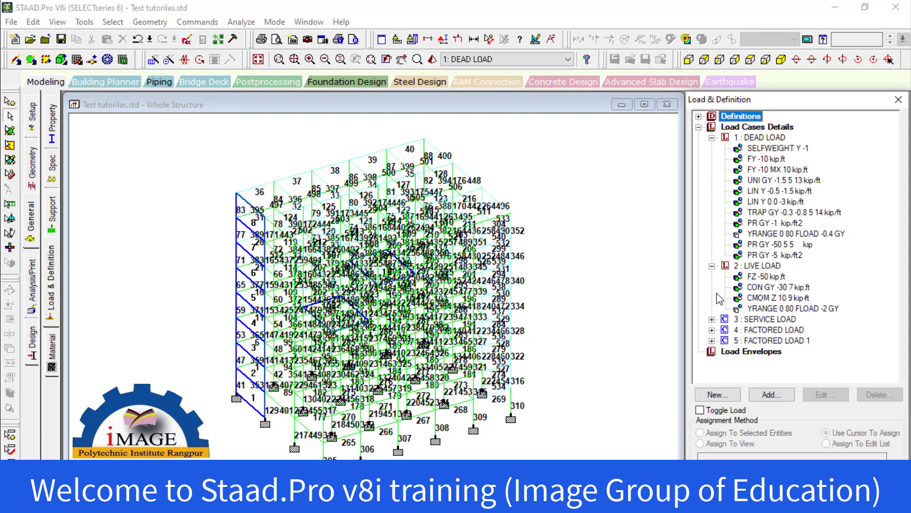
left_click(712, 319)
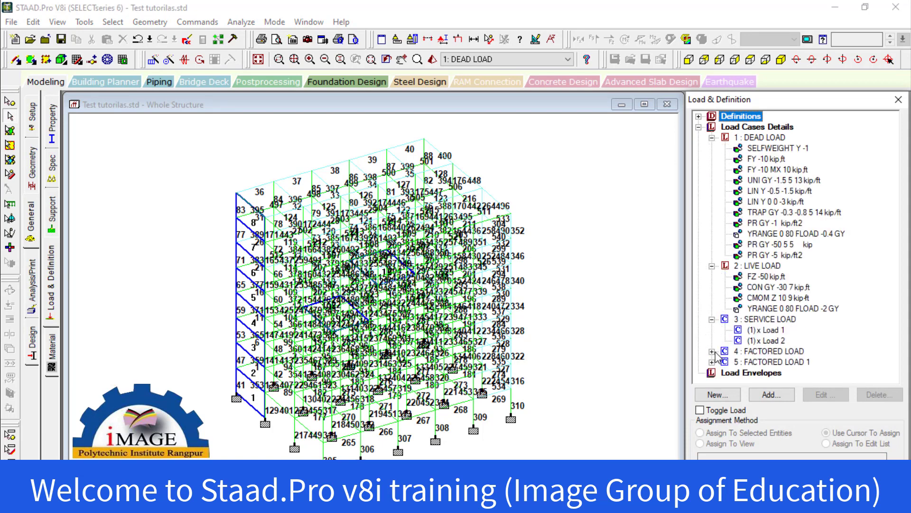
left_click(712, 350)
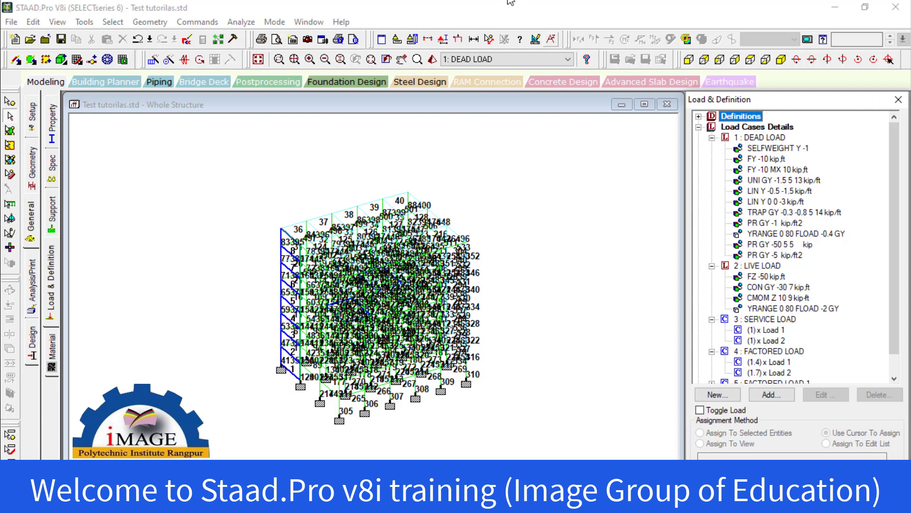
Step: Run the analysis of the structure using the trial licence and open the resulting output file
left_click(320, 158)
left_click(241, 22)
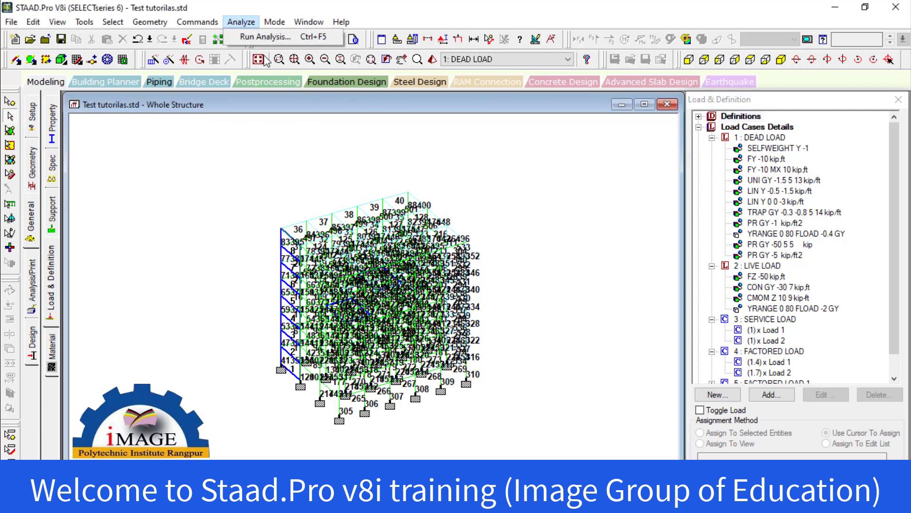
left_click(251, 34)
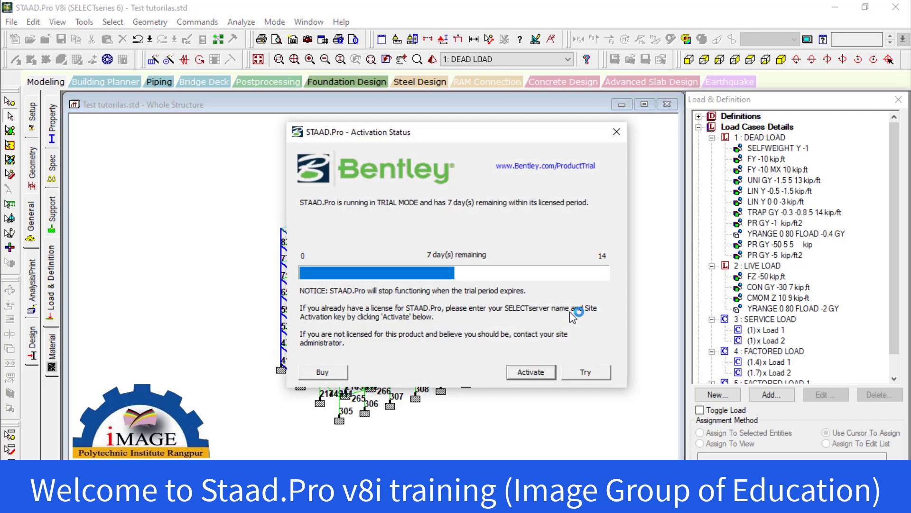
left_click(573, 375)
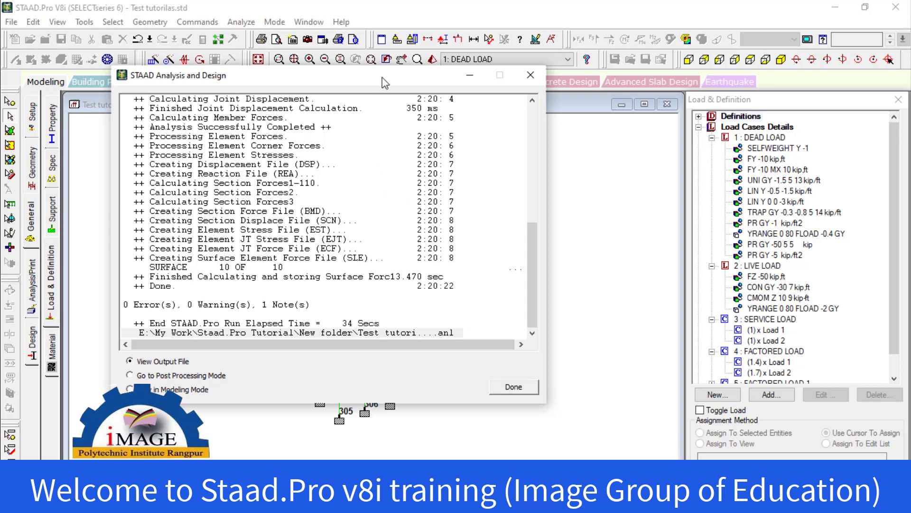
left_click_drag(385, 83, 451, 197)
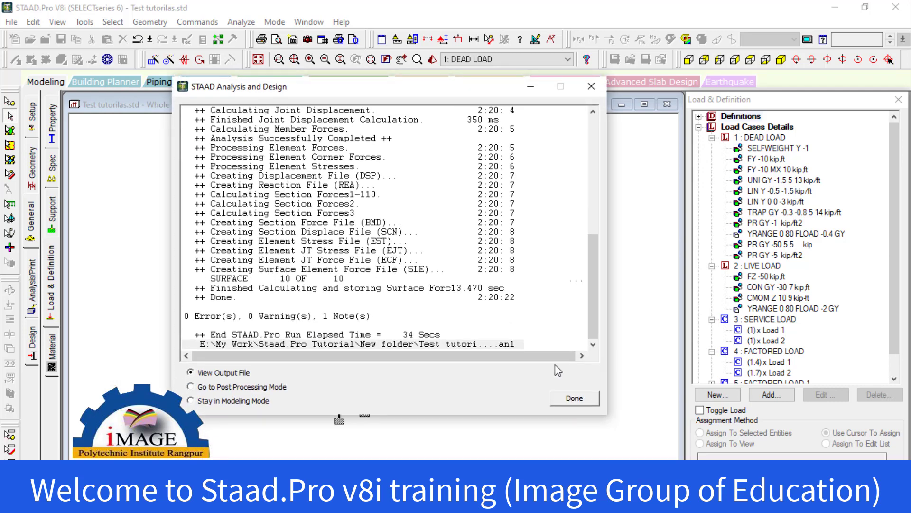
left_click(575, 398)
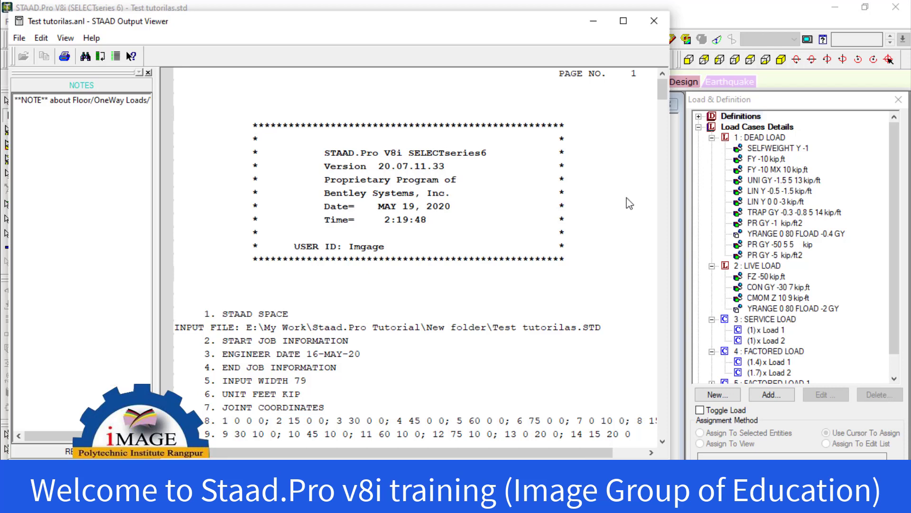
Step: Close the analysis output file and display the YRANGE 0 80 FLOAD -0.4 GY floor load of the DEAD LOAD case on the structure
left_click(654, 21)
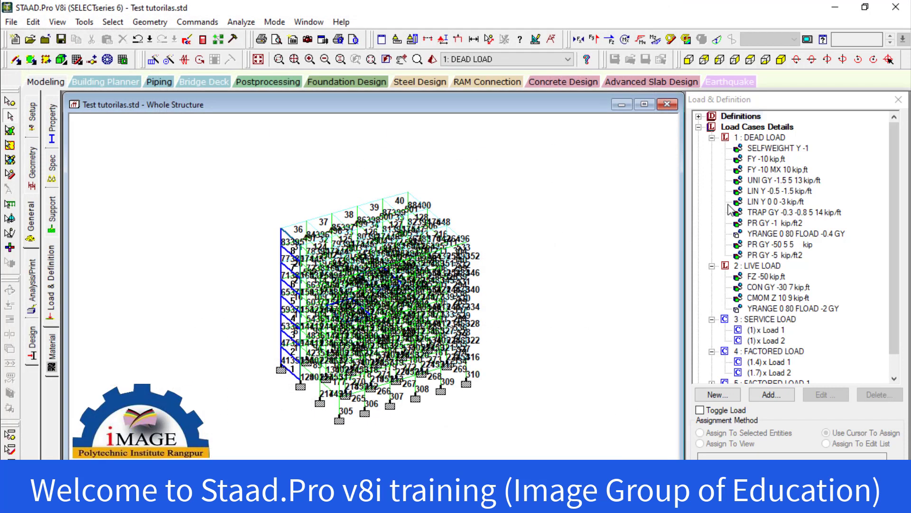
left_click(760, 234)
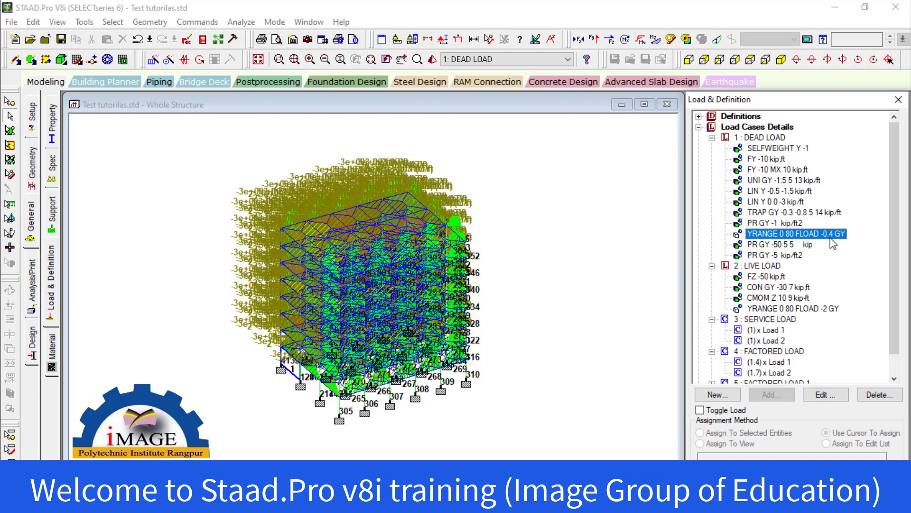
key("Down")
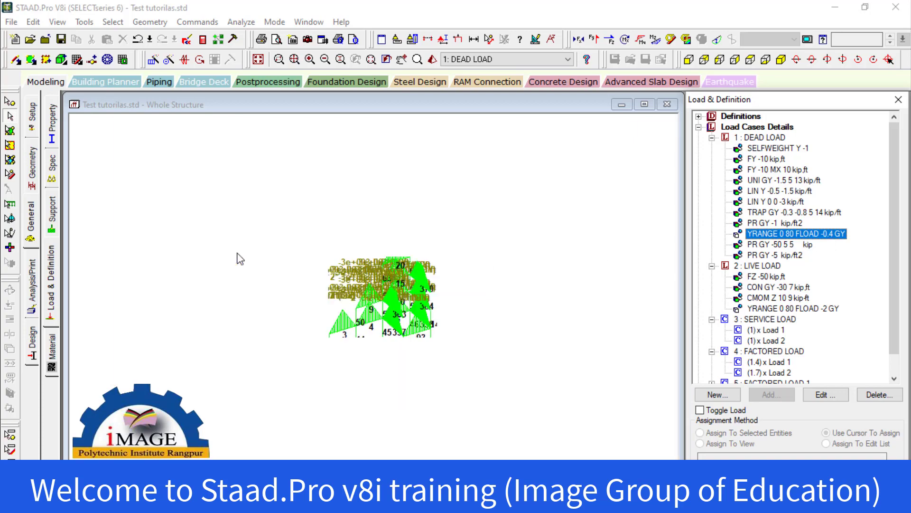
scroll(263, 290, "up", 8)
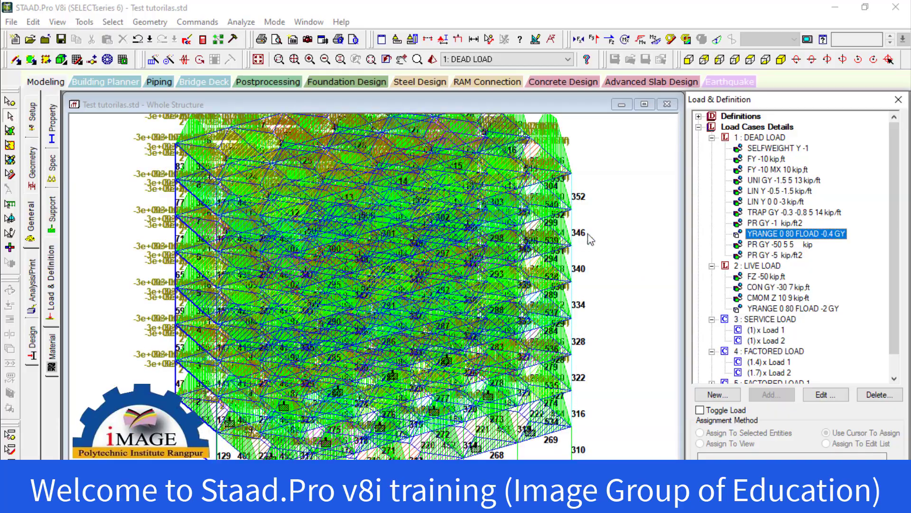
Step: Turn off the labels for load values, floor loading, floor load distribution, wind load, beam numbers, releases and surface numbers
right_click(603, 225)
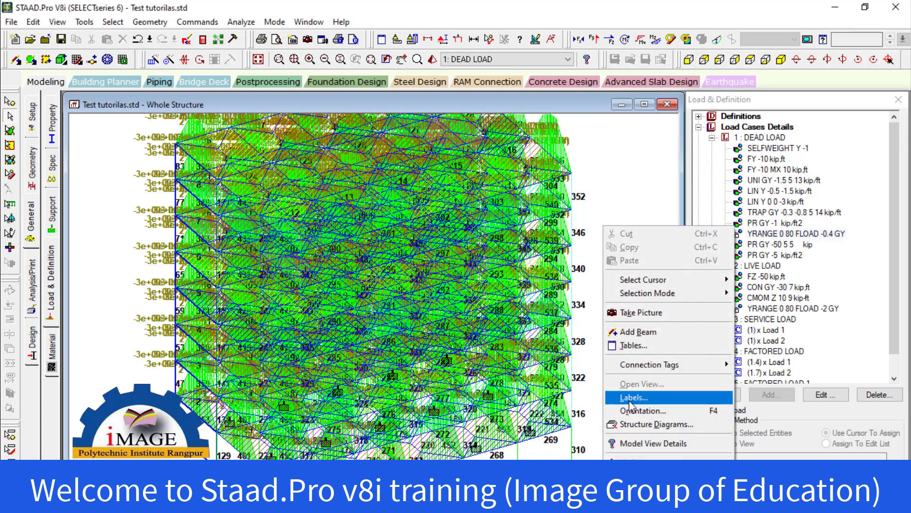
left_click(631, 398)
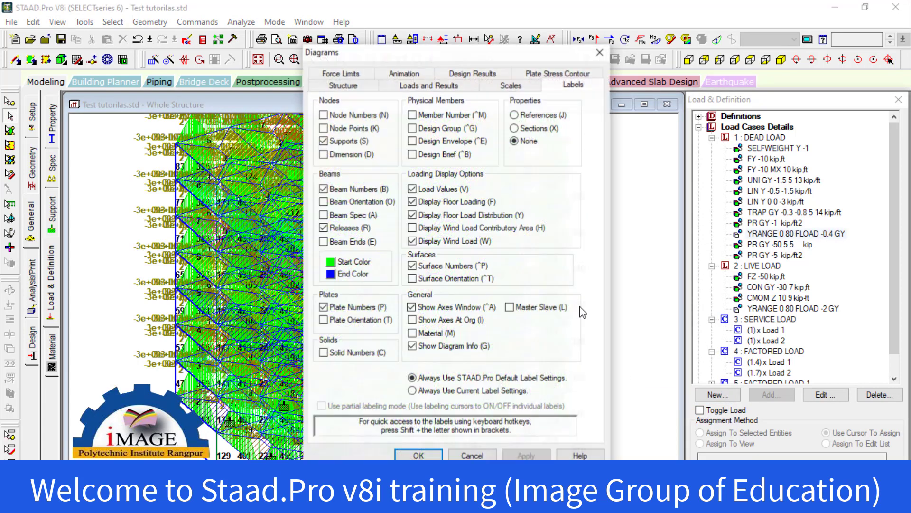
left_click(413, 189)
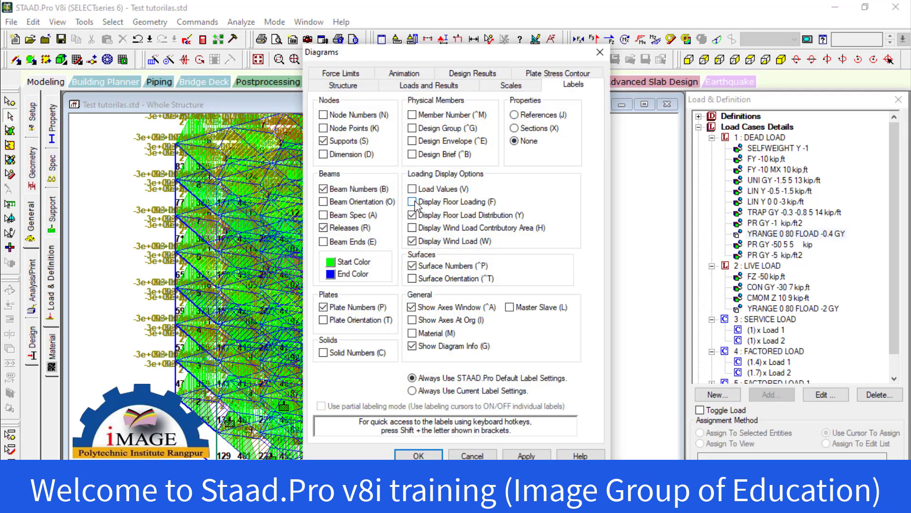
left_click(327, 191)
left_click(413, 266)
left_click(412, 242)
left_click(323, 228)
left_click(522, 456)
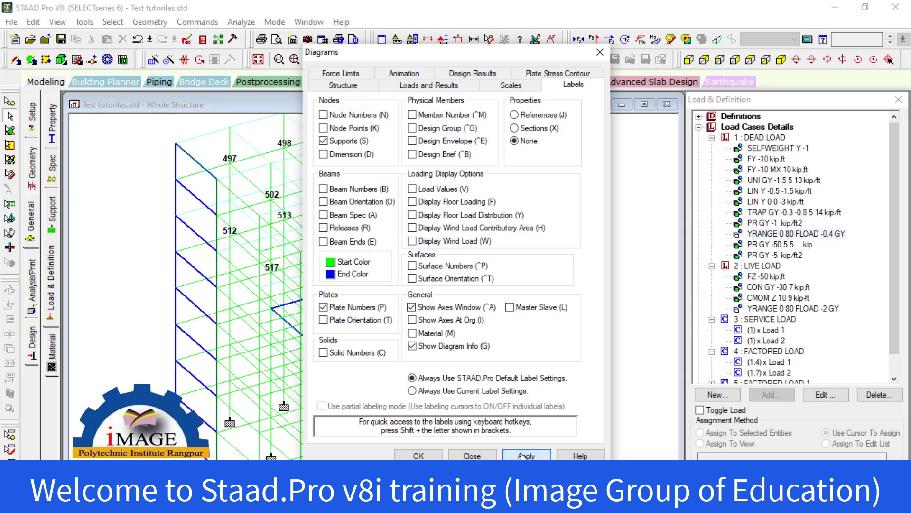
left_click(427, 456)
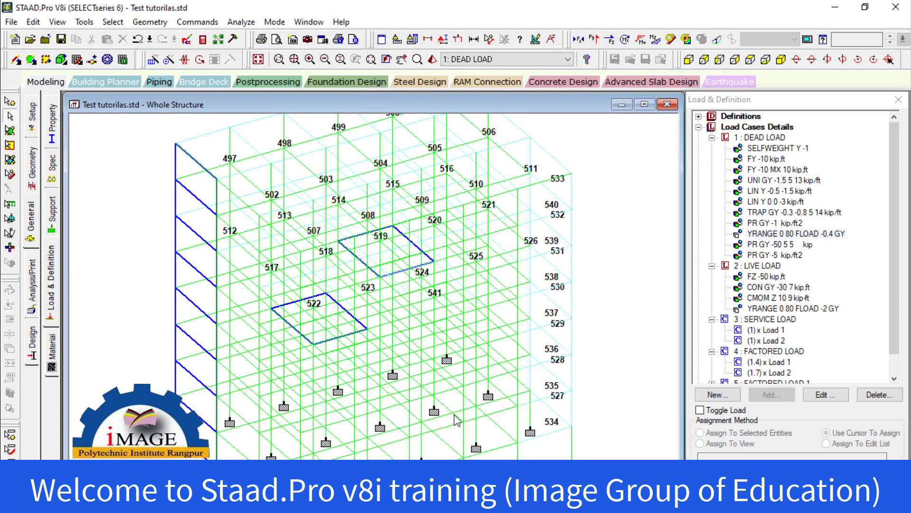
Step: Open the details of beam 39 on the roof edge and review its geometry and section properties
middle_click_drag(501, 326, 507, 382)
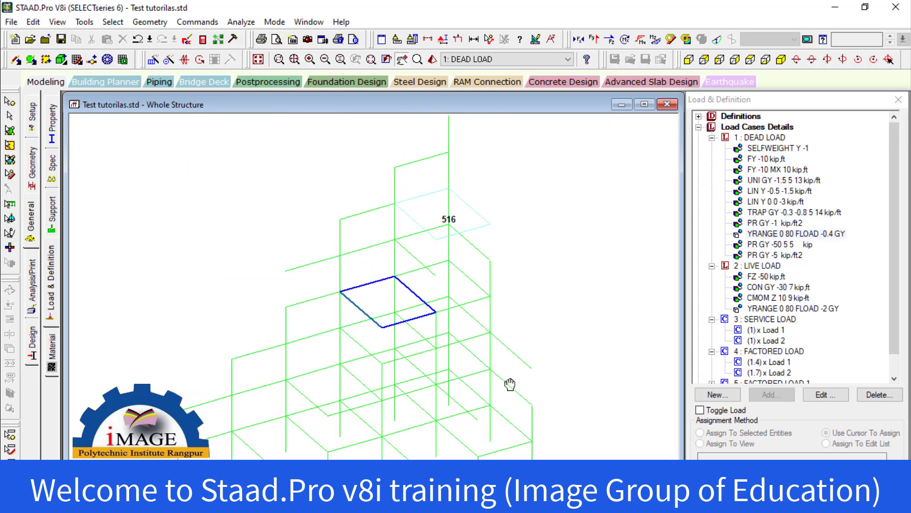
middle_click_drag(484, 298, 459, 381)
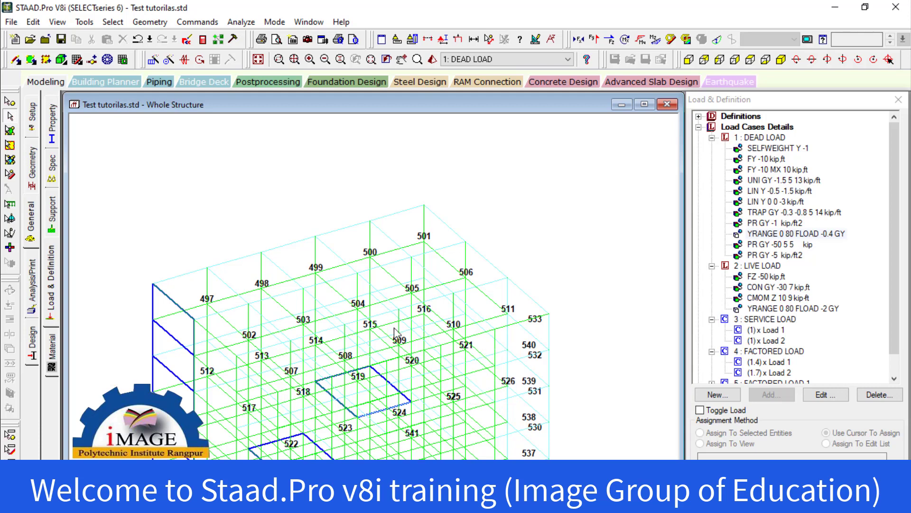
scroll(397, 332, "up", 2)
scroll(420, 331, "up", 2)
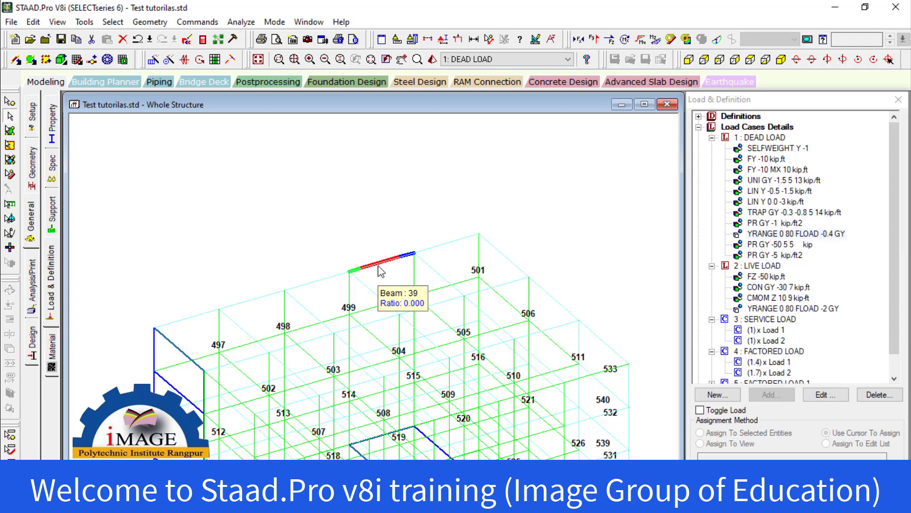
left_click(379, 267)
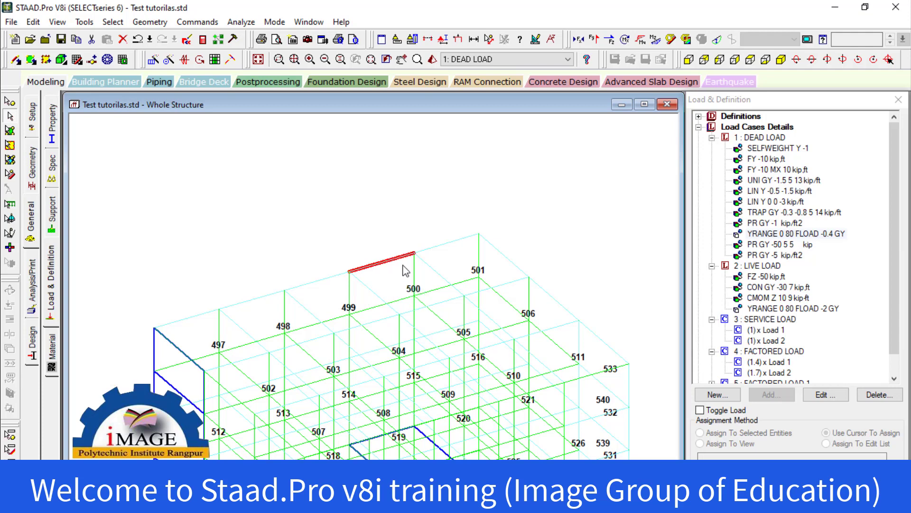
double_click(380, 271)
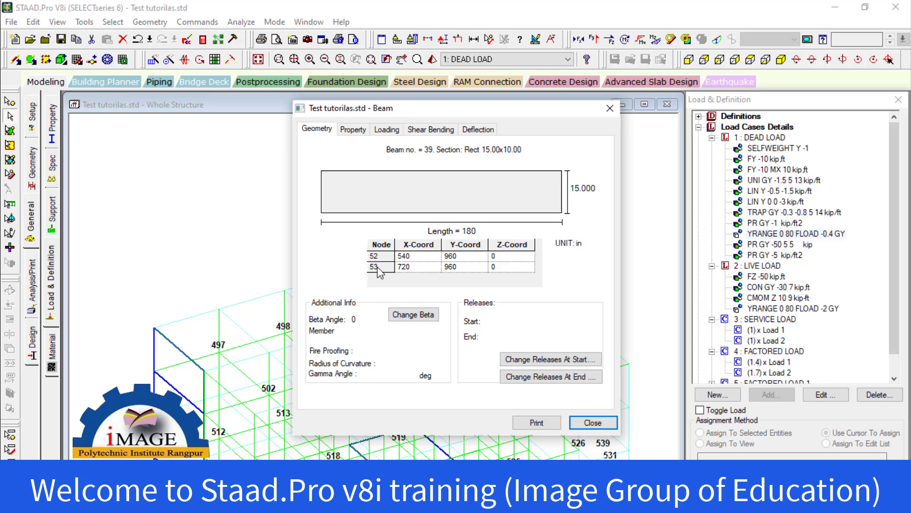
left_click_drag(456, 109, 557, 49)
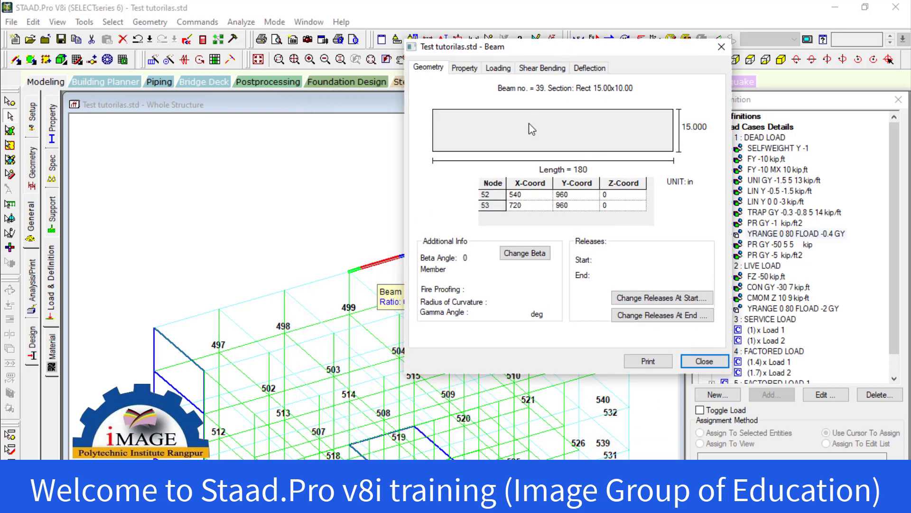
left_click(466, 70)
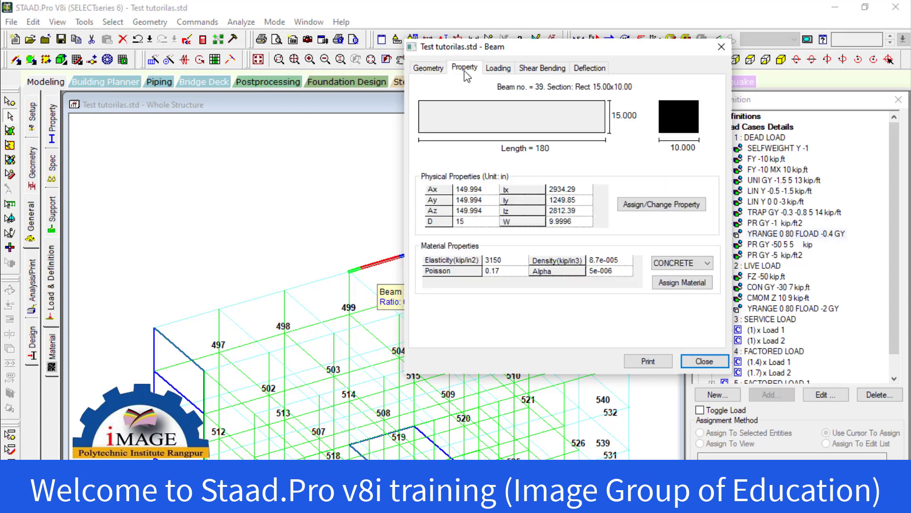
Step: Review the loading of beam 39 under the DEAD LOAD case and the load cases available for it
left_click(498, 69)
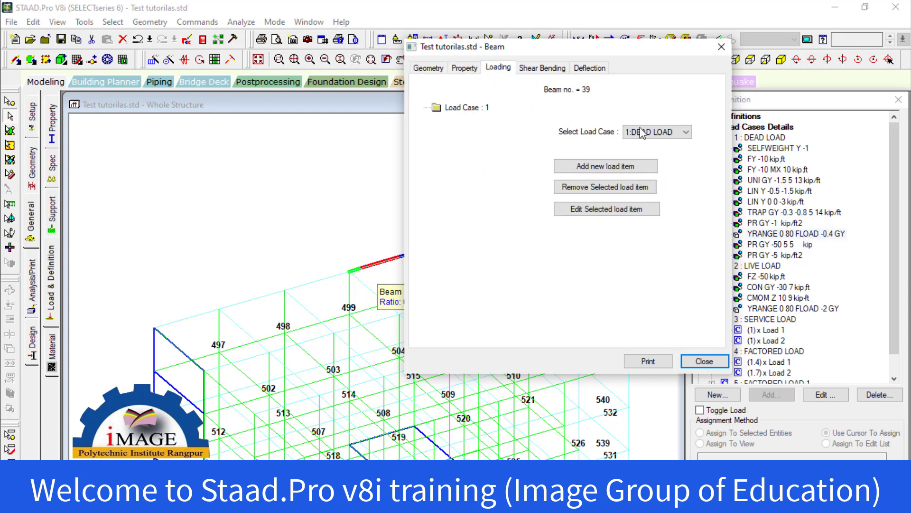
left_click(677, 133)
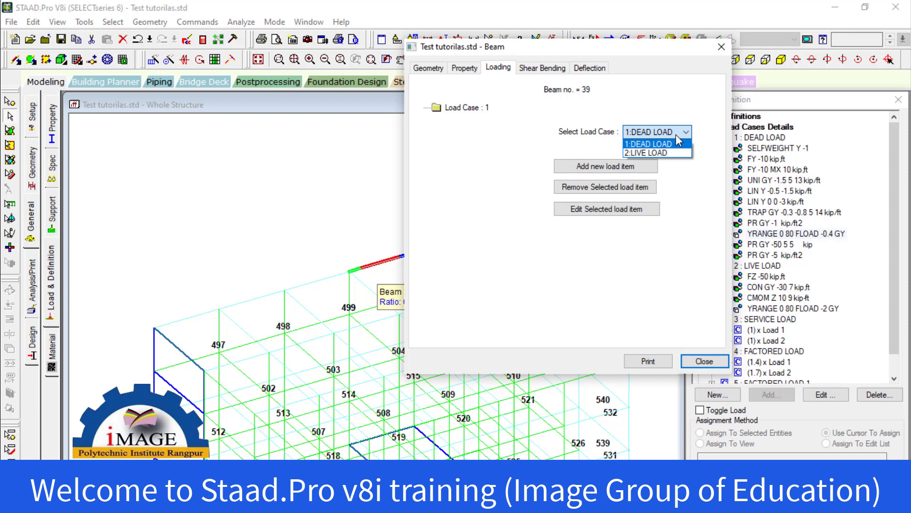
left_click(676, 140)
left_click(467, 109)
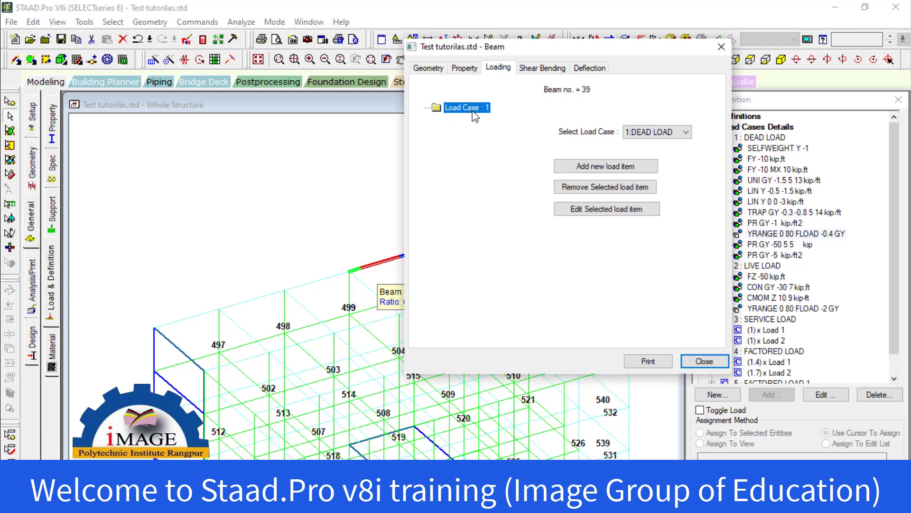
left_click(662, 132)
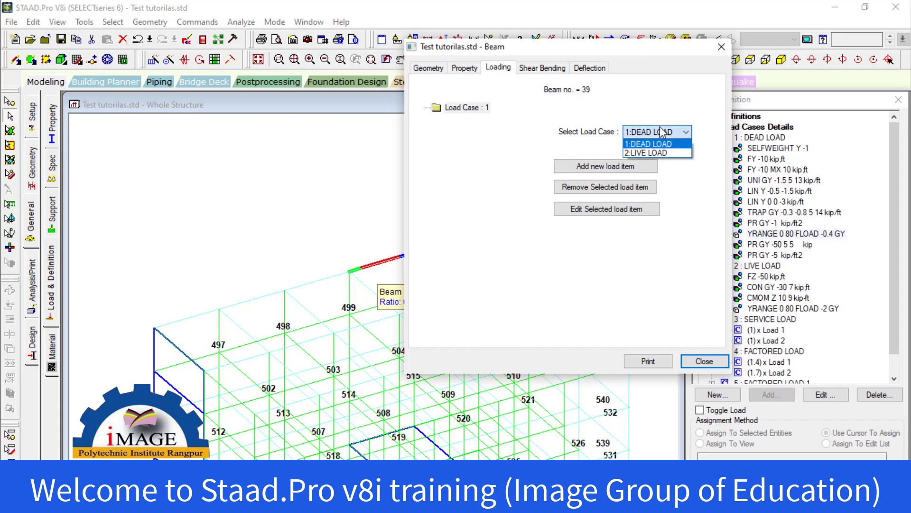
left_click(522, 146)
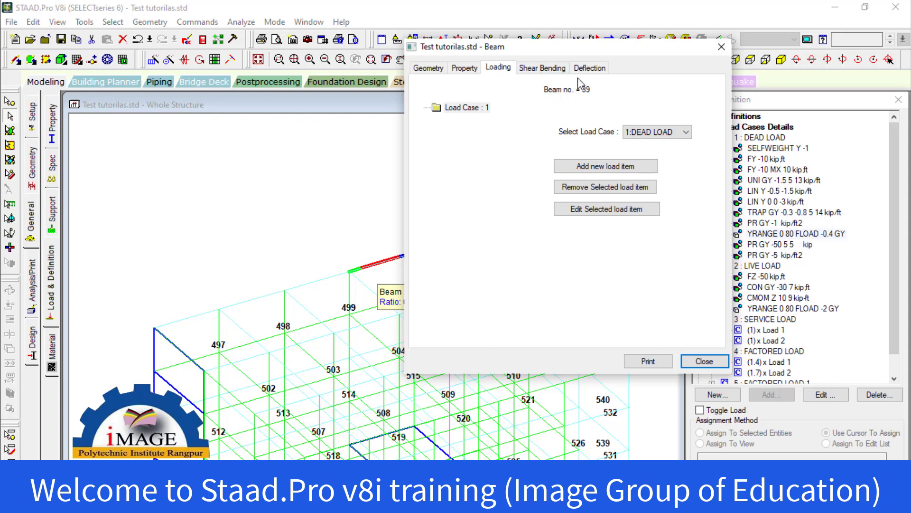
Step: Examine the shear bending and deflection diagrams of beam 39, and close the beam details
left_click(589, 68)
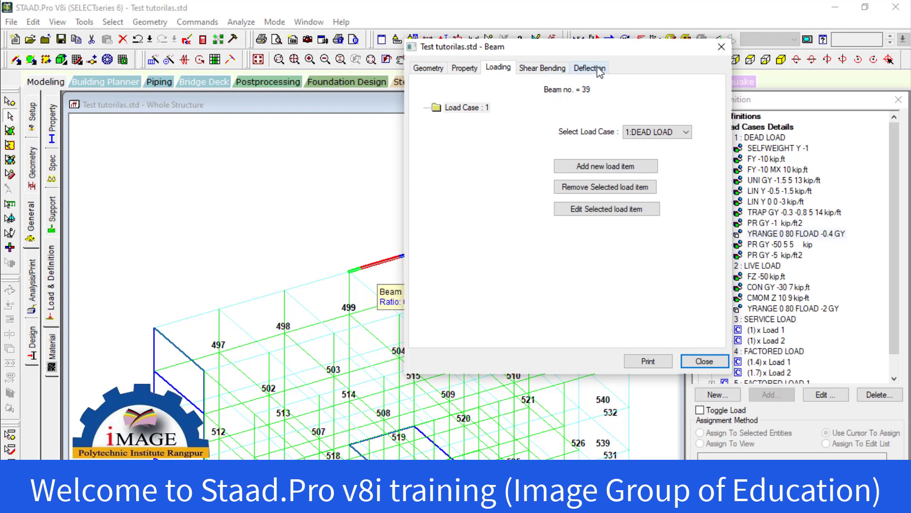
left_click(547, 70)
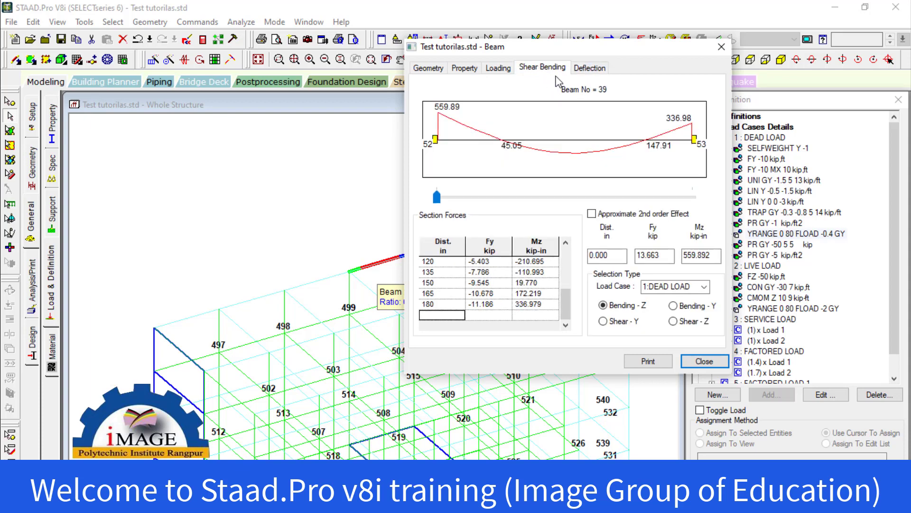
left_click(594, 70)
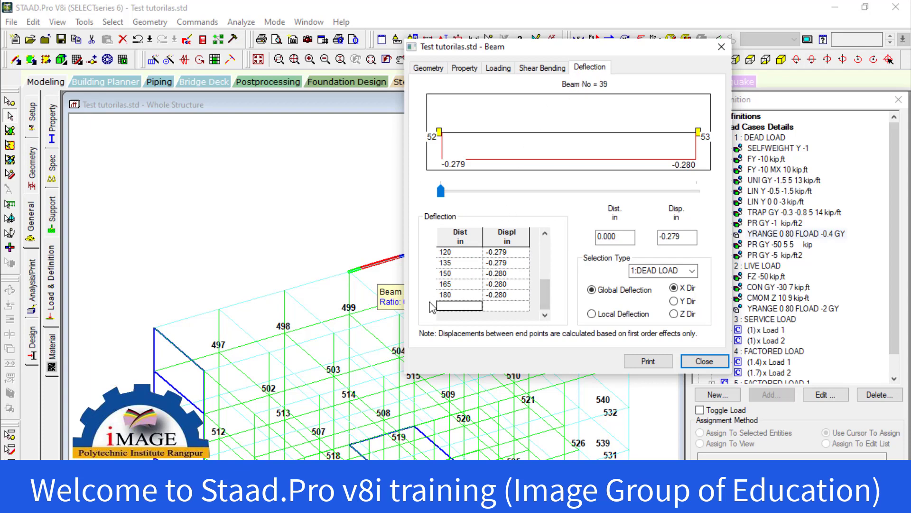
left_click(687, 361)
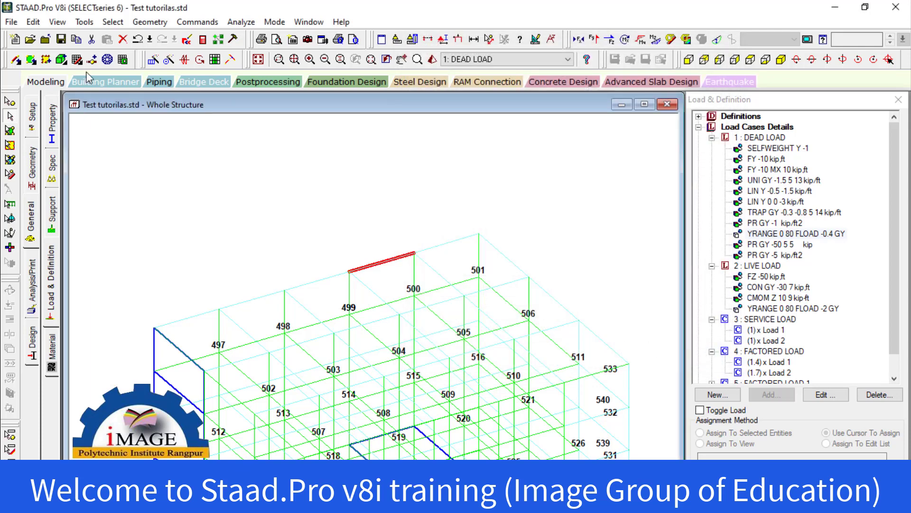
Step: Isolate beam 39 so that only this member is shown in the structure view
left_click(58, 22)
left_click(87, 63)
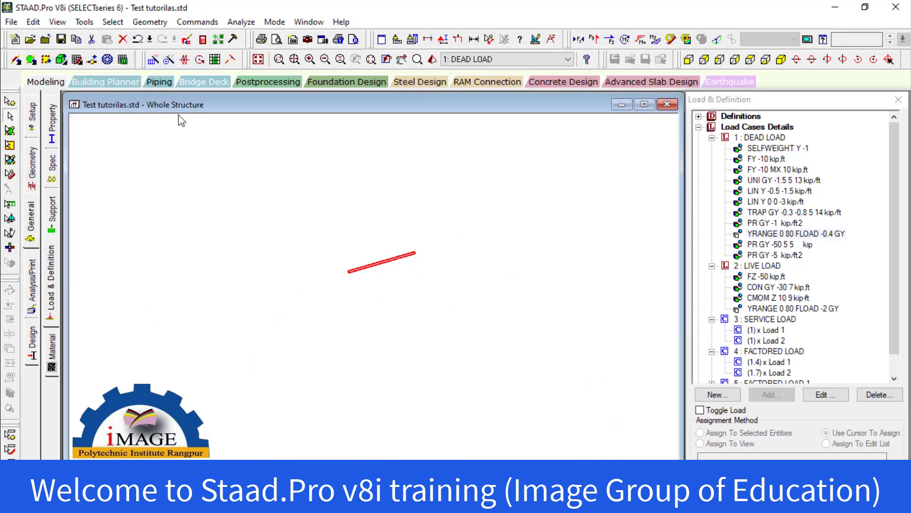
left_click(401, 202)
middle_click_drag(379, 233, 357, 285)
scroll(362, 262, "up", 2)
Step: Open a separate zoomed view window around the isolated beam and show its node numbers
left_click(278, 61)
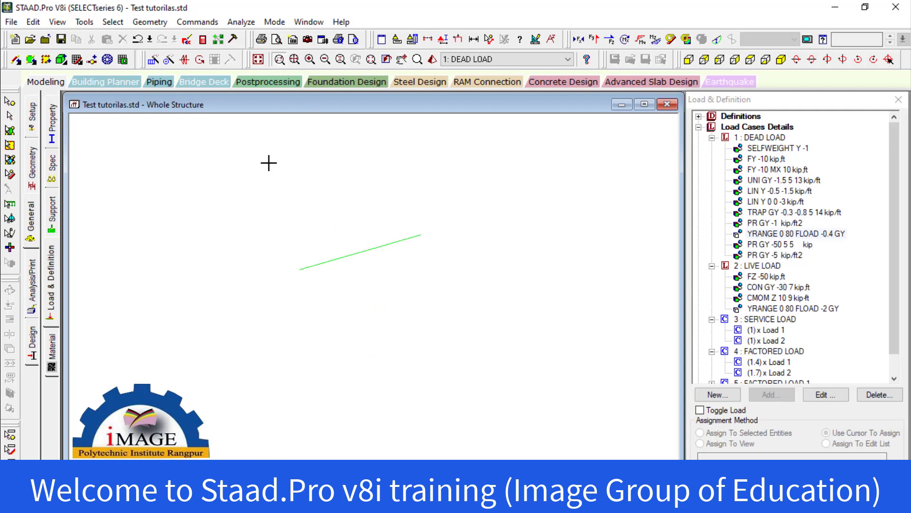
left_click_drag(266, 161, 437, 309)
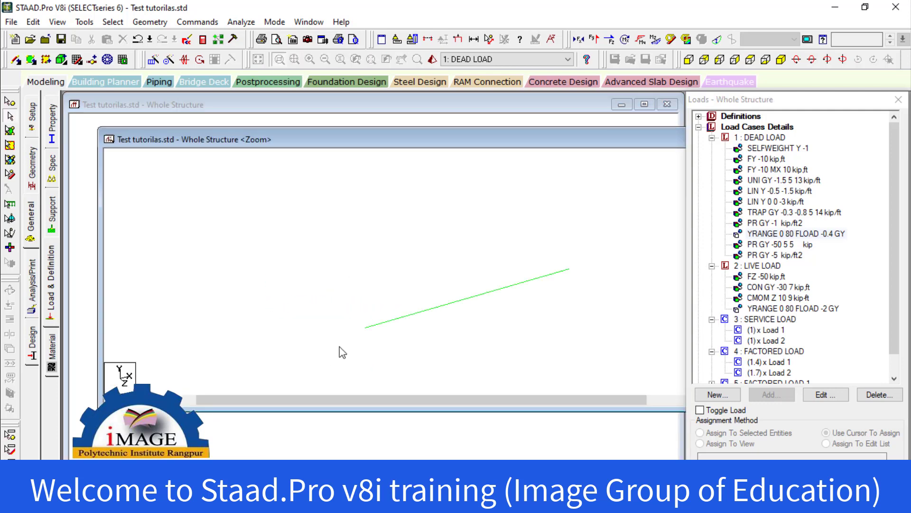
left_click_drag(452, 144, 361, 136)
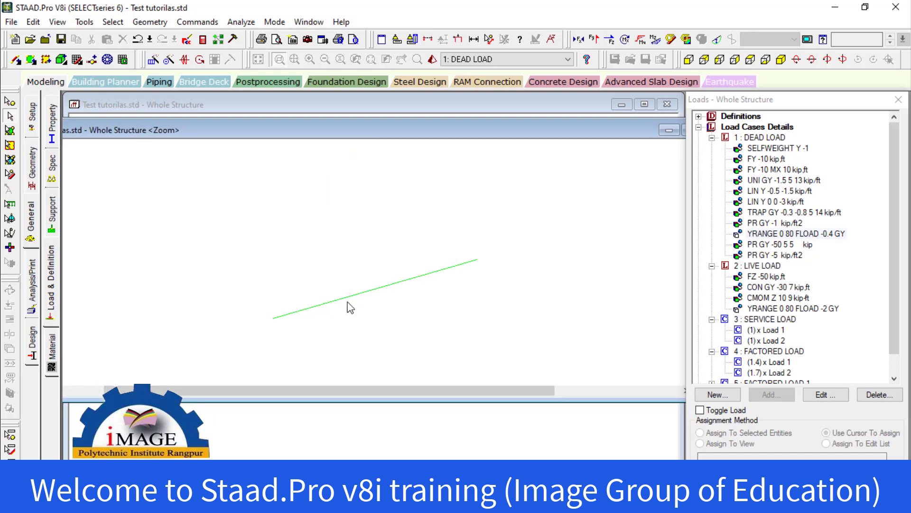
key("shift+n")
Step: Reopen the details of the isolated beam and compare its deflection and Bending - Z diagrams for the DEAD LOAD case
double_click(379, 290)
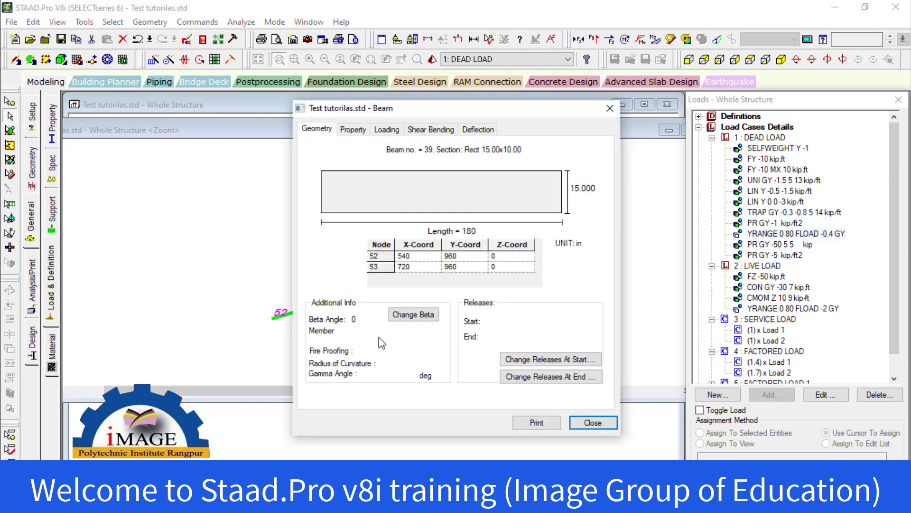
left_click(441, 133)
left_click(477, 135)
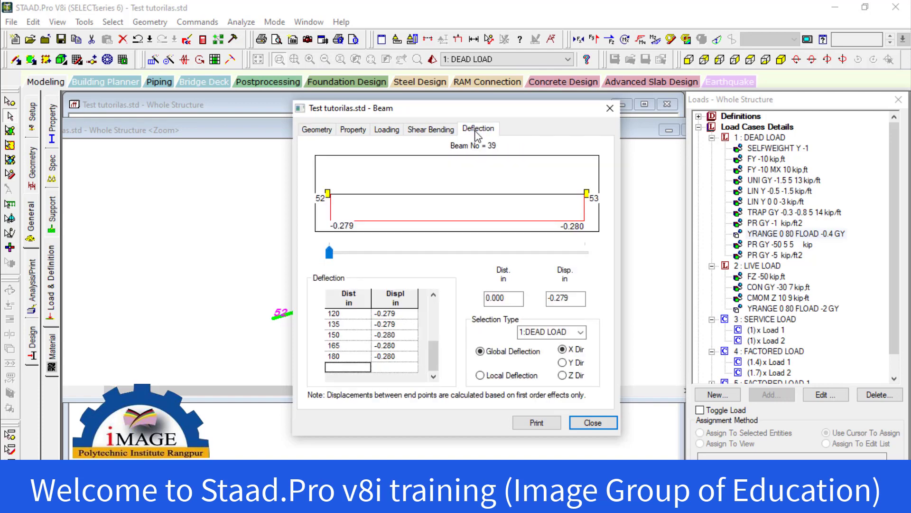
left_click(451, 137)
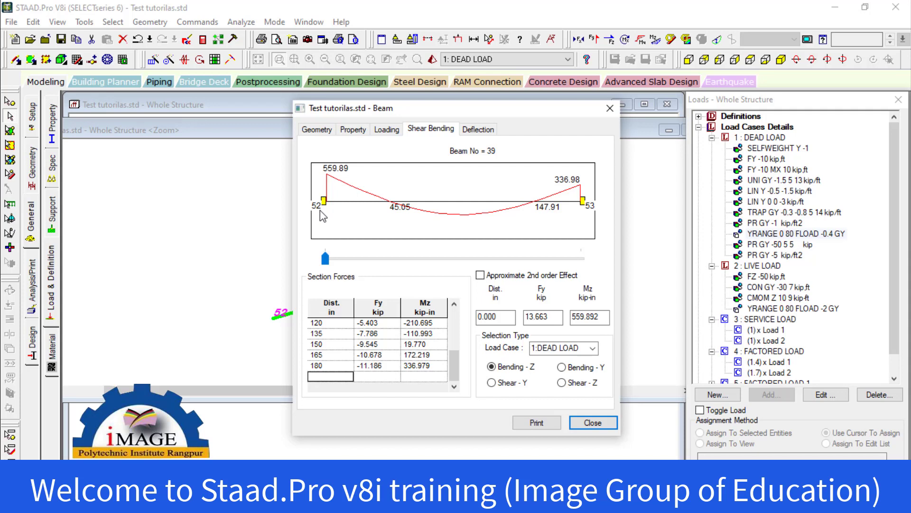
left_click(414, 133)
left_click(380, 312)
left_click(382, 321)
Step: Set the moment display unit to kip-ft in the force units options, and accept deleting the existing result files
left_click(64, 31)
left_click(58, 21)
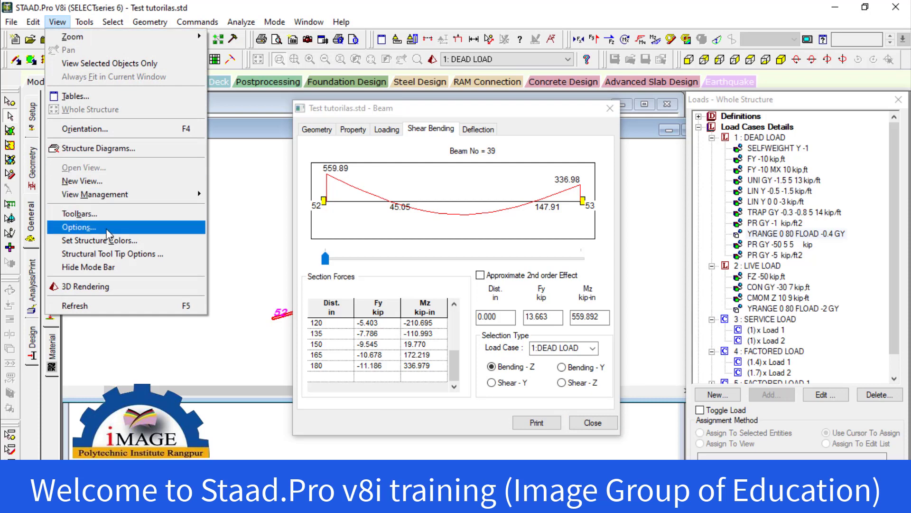
left_click(228, 266)
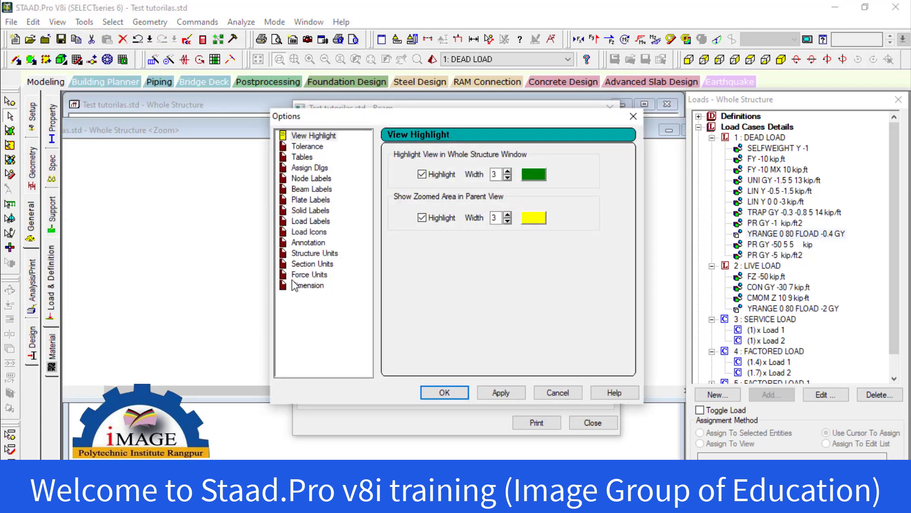
left_click(296, 276)
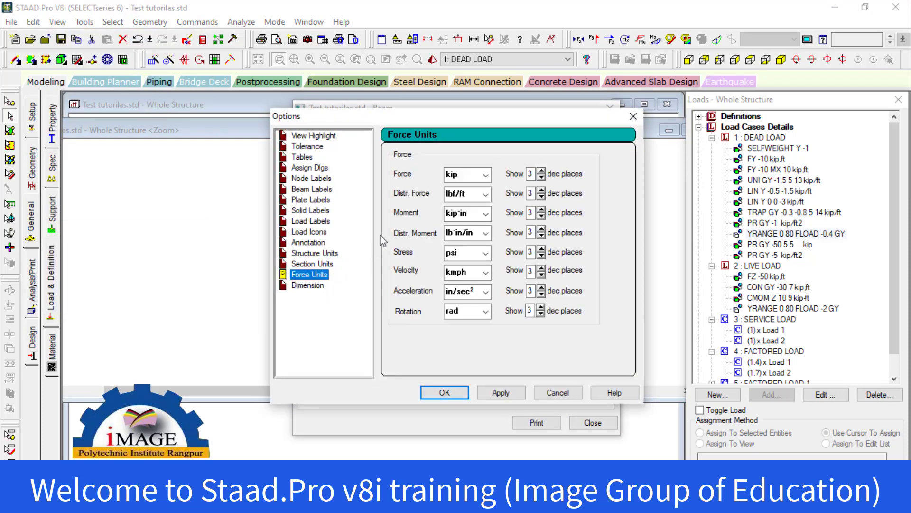
left_click(479, 218)
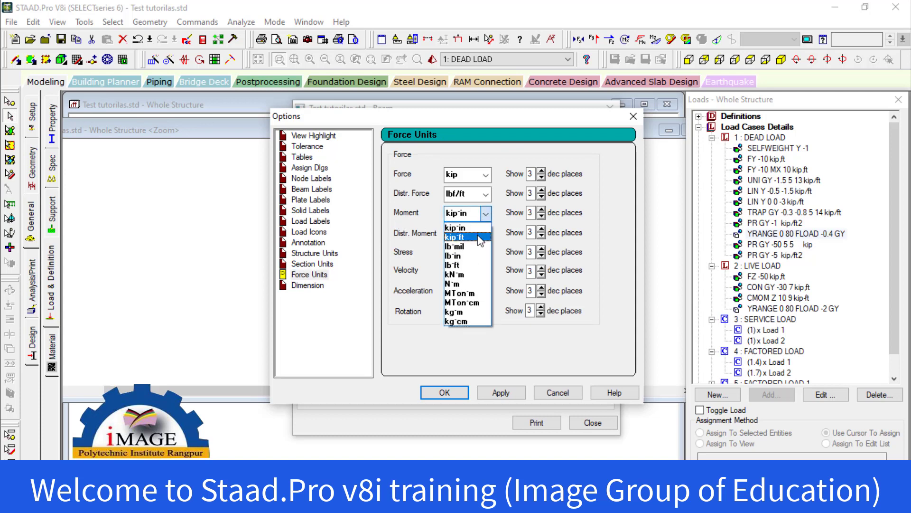
left_click(479, 234)
left_click_drag(403, 121, 323, 127)
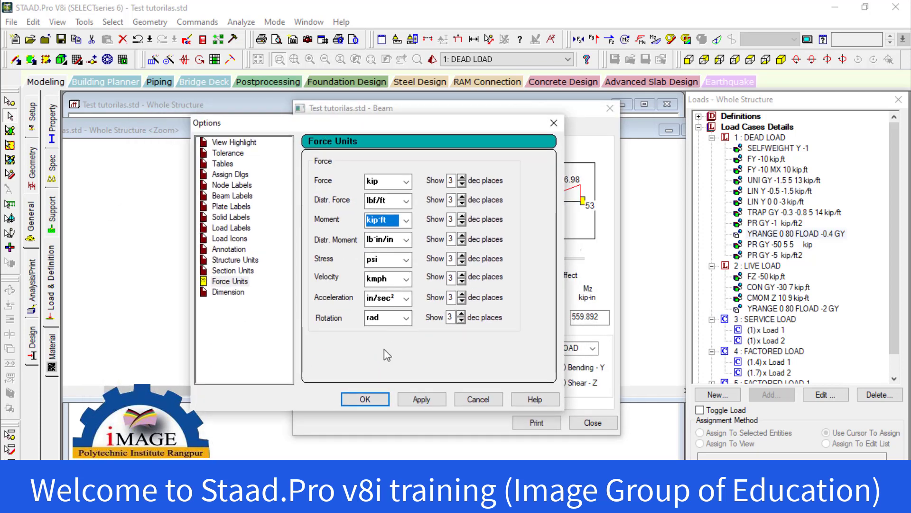
left_click(422, 399)
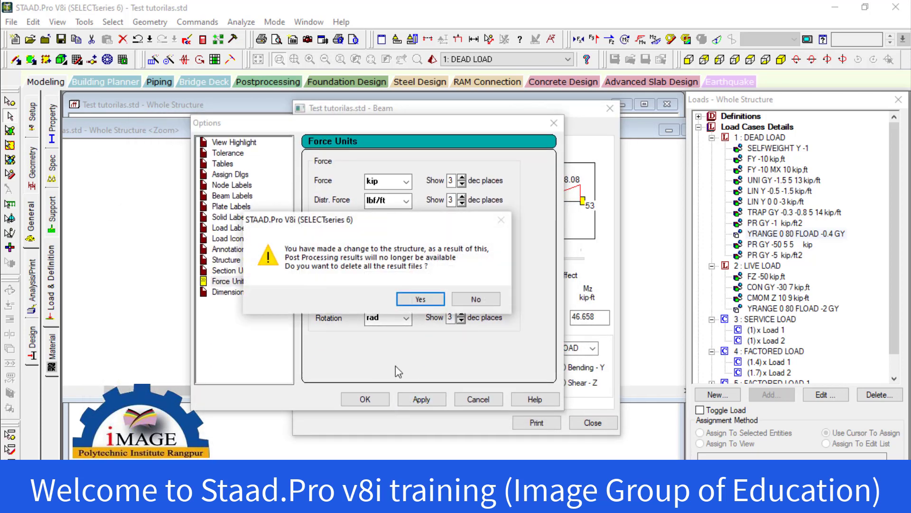
left_click(413, 297)
left_click(365, 399)
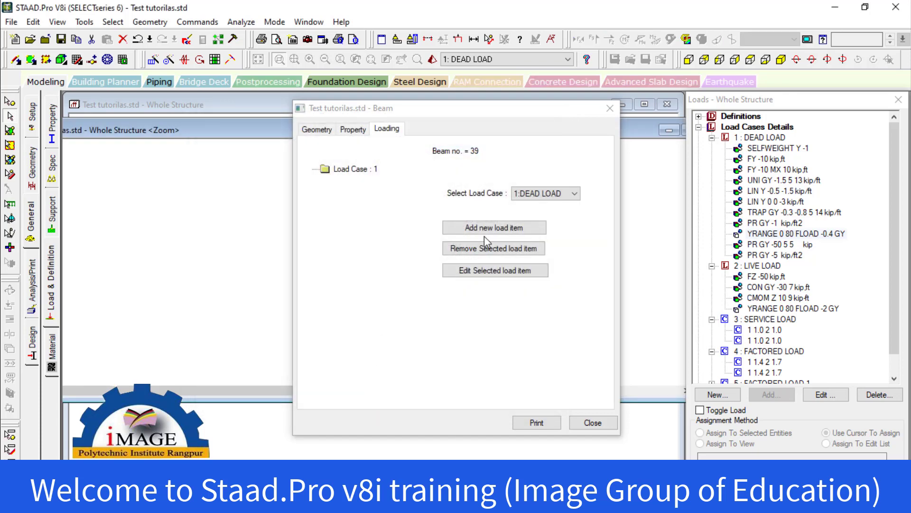
Step: Close the beam details, save the modified structure and rerun the analysis, staying in modeling mode
left_click(592, 423)
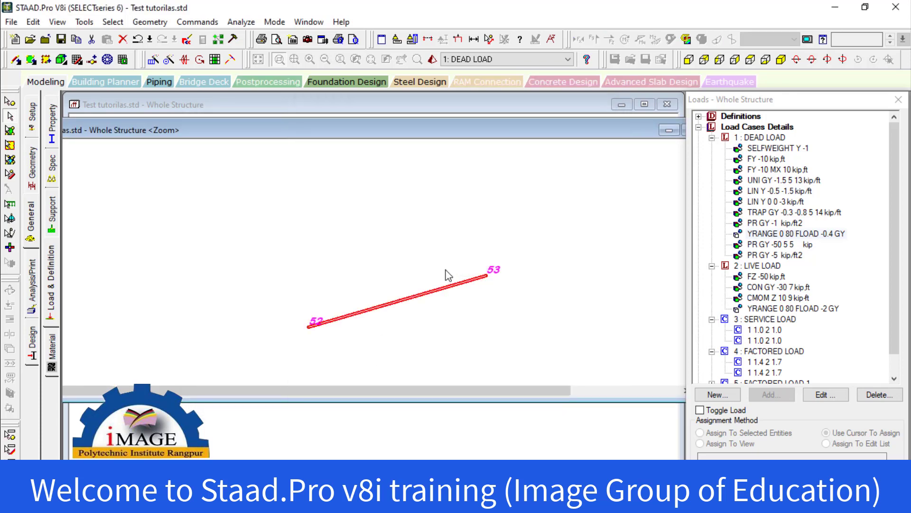
double_click(415, 297)
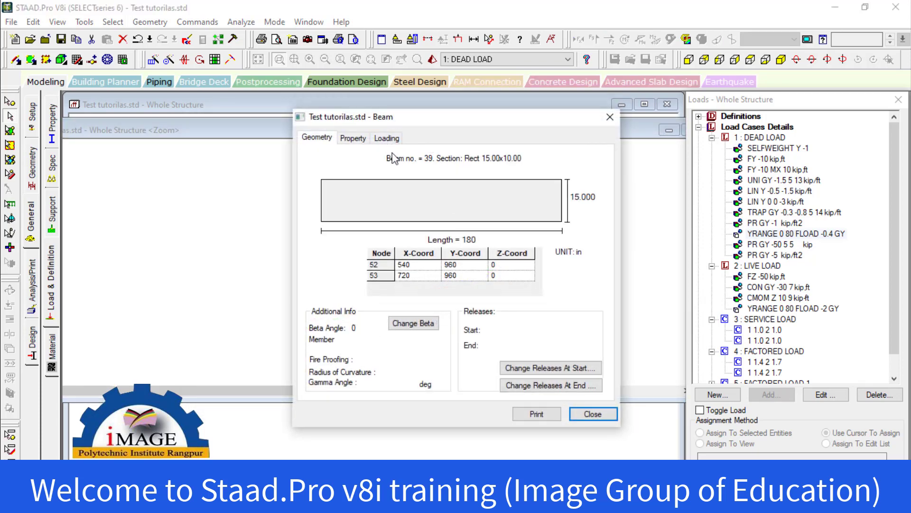
left_click(578, 415)
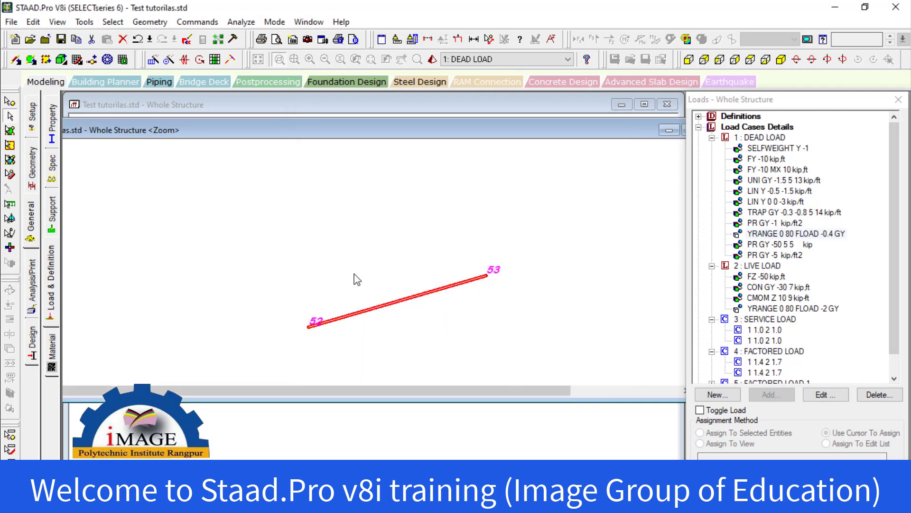
left_click(241, 22)
left_click(246, 38)
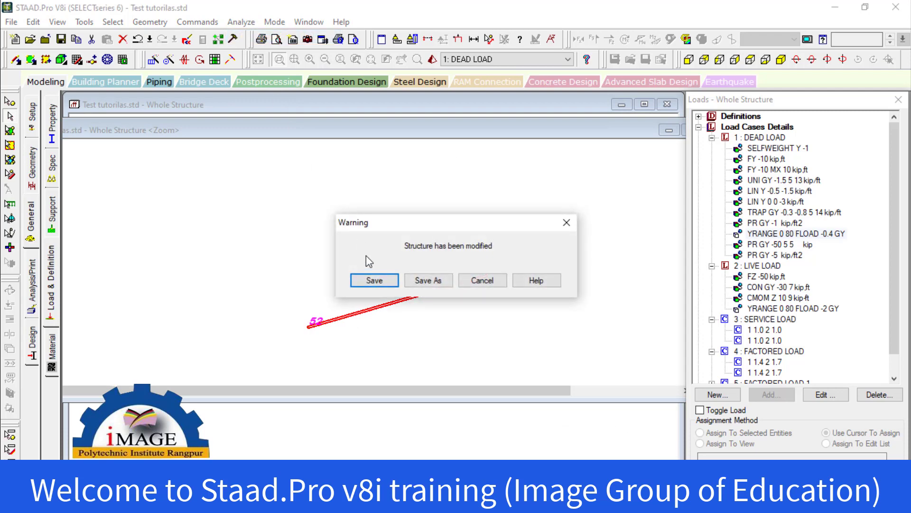
left_click(369, 280)
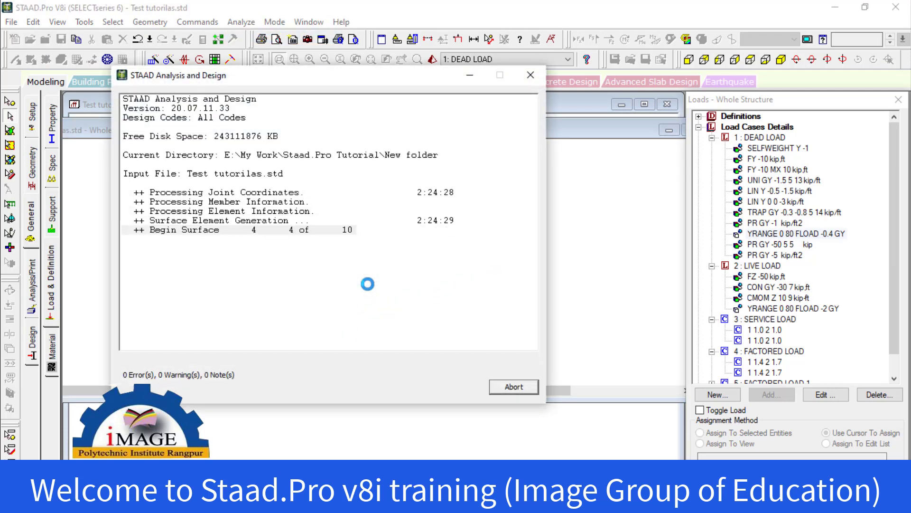
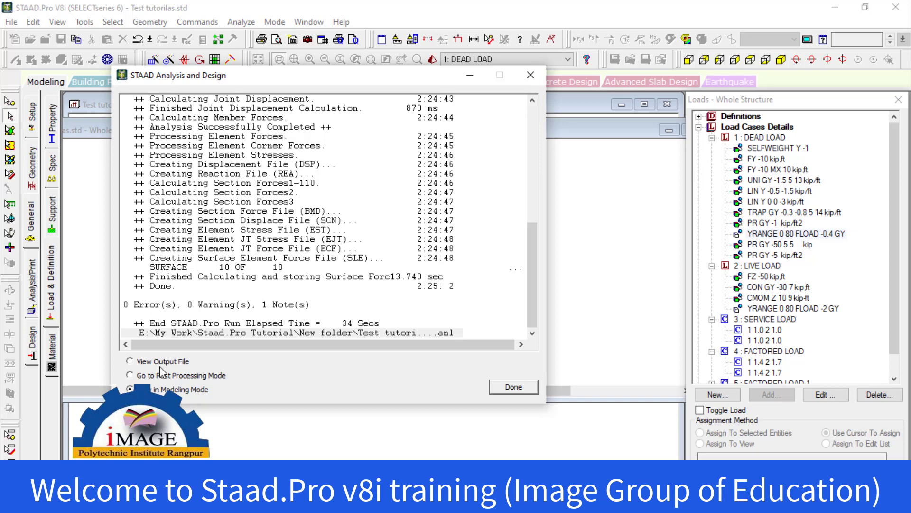
left_click(512, 386)
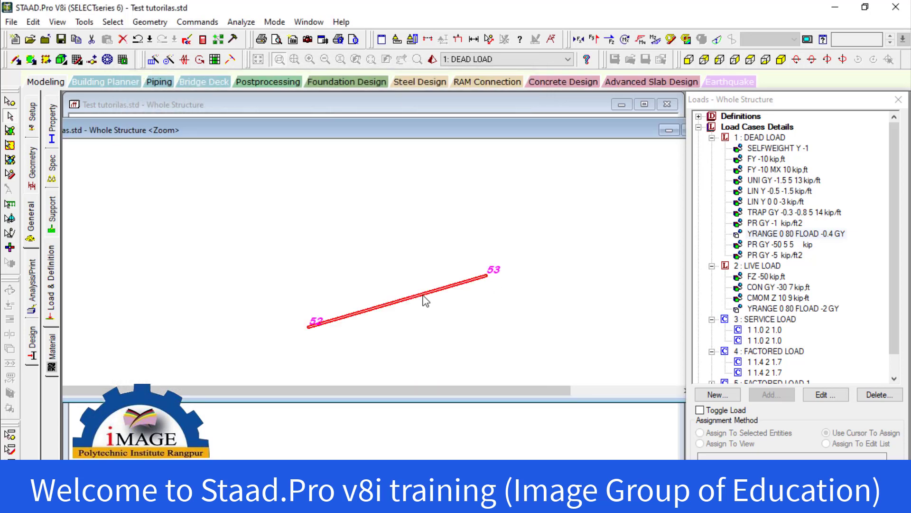
Step: Reopen the details of beam 39 and inspect its Bending - Z diagram and section forces for the DEAD LOAD case
double_click(426, 301)
left_click(430, 128)
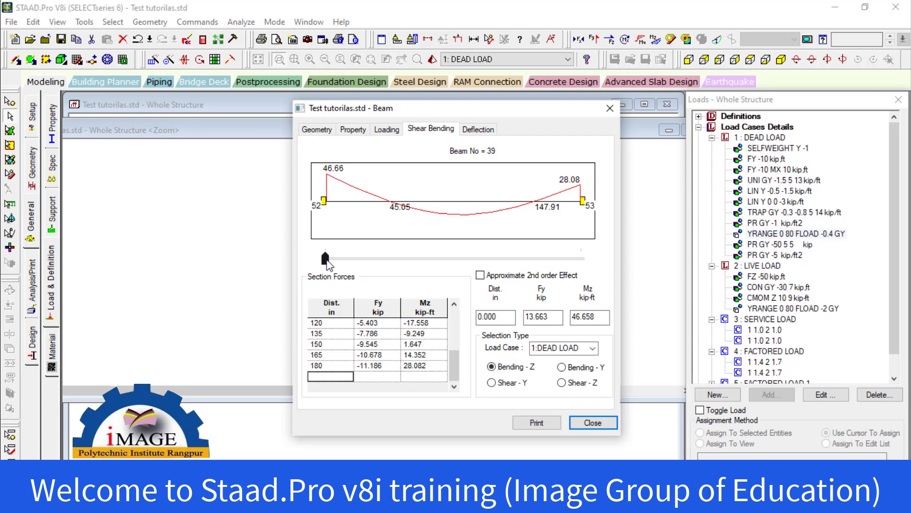
mouse_move(325, 259)
left_mouse_down()
mouse_move(582, 256)
mouse_move(314, 267)
left_mouse_up()
mouse_move(326, 258)
left_mouse_down()
mouse_move(345, 265)
mouse_move(317, 261)
mouse_move(323, 264)
left_mouse_up()
left_click(326, 327)
left_click(328, 345)
left_click(324, 325)
left_click(417, 322)
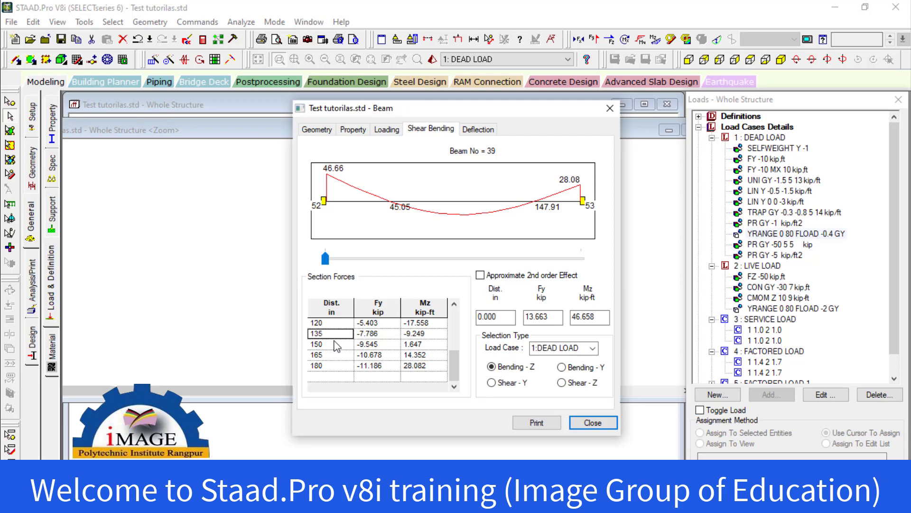
Step: Examine the Fy and Mz values near the beam's start in the section forces table, at distances 0 and 15 in
left_click_drag(453, 355, 453, 317)
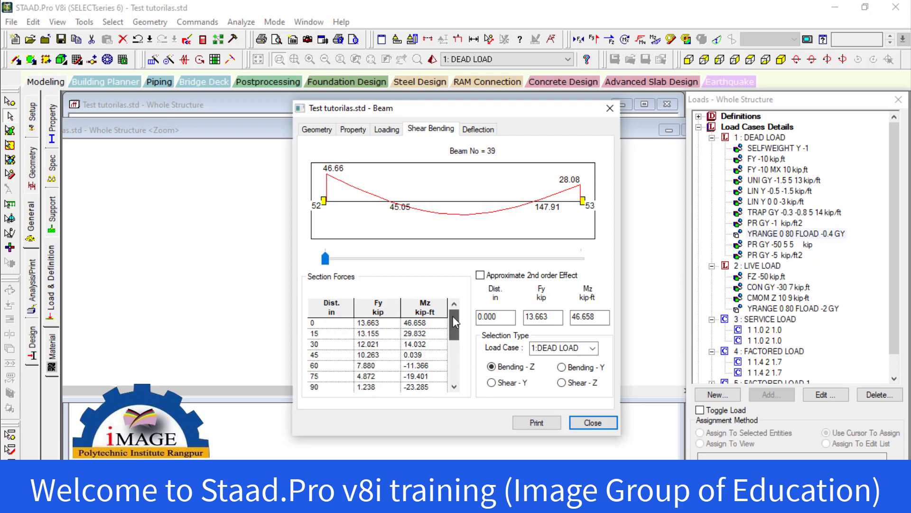
left_click(328, 325)
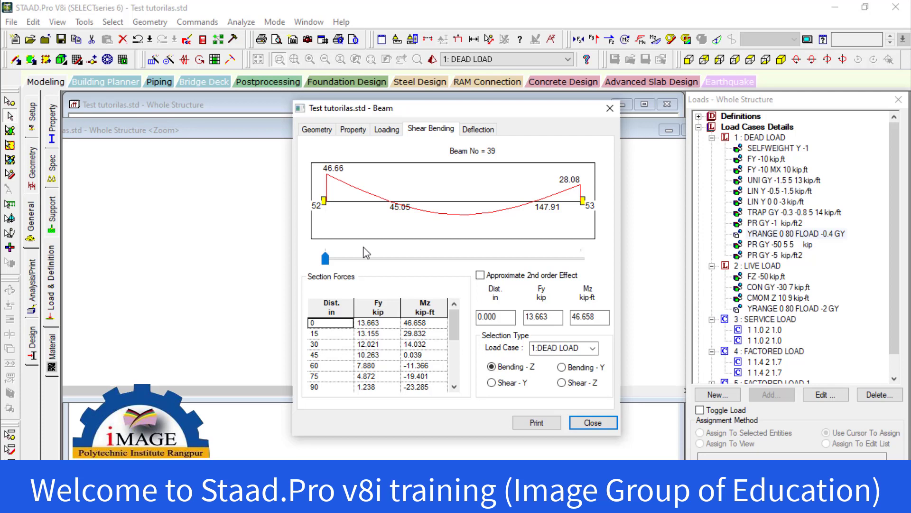
left_click(425, 323)
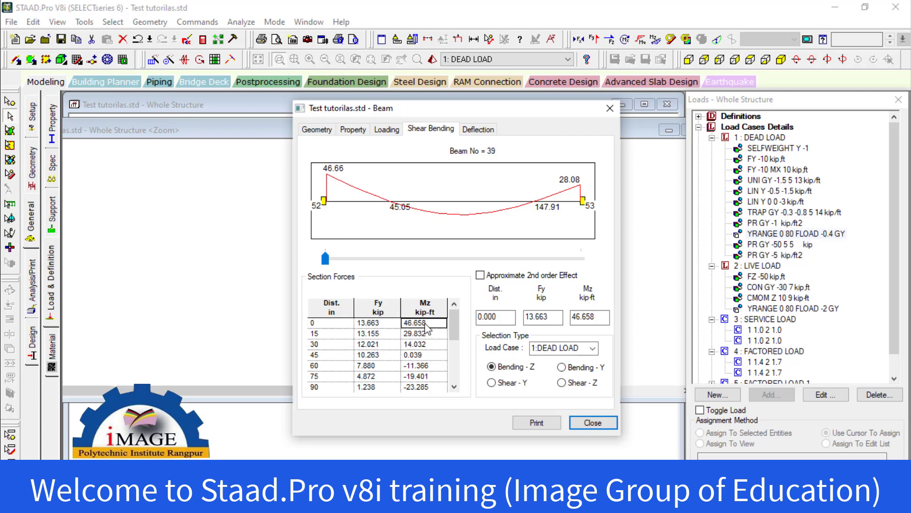
left_click(425, 323)
left_click(319, 333)
Step: Check the shear and moment at sections about 39 and 90 in along the beam and at exactly 80 in
left_click_drag(325, 258, 380, 259)
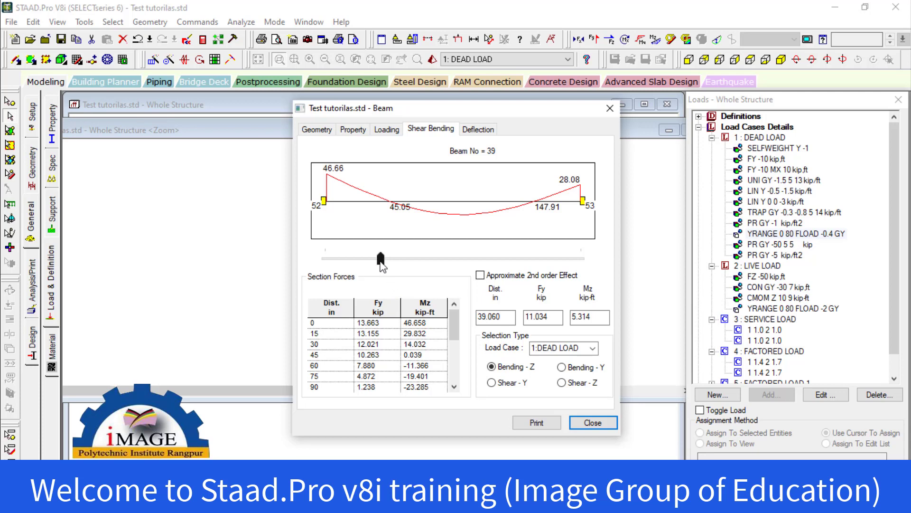
left_click_drag(380, 259, 453, 260)
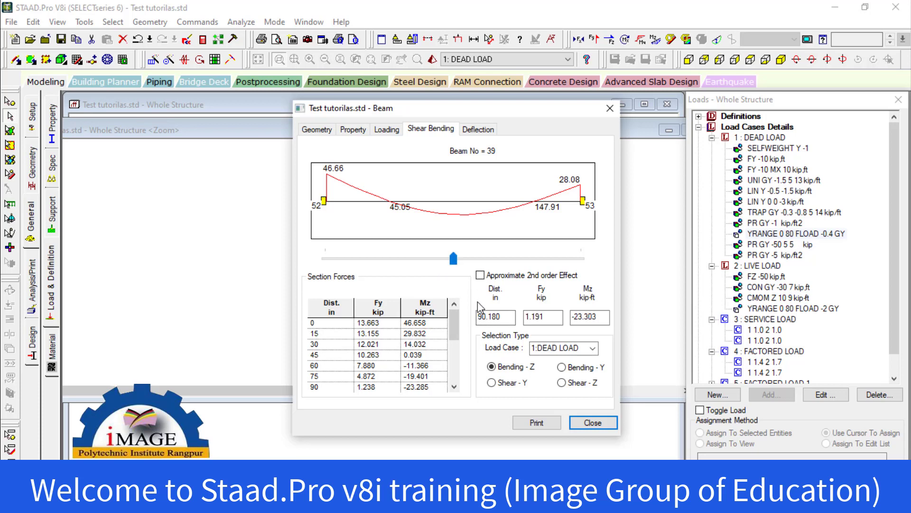
double_click(505, 319)
type("8")
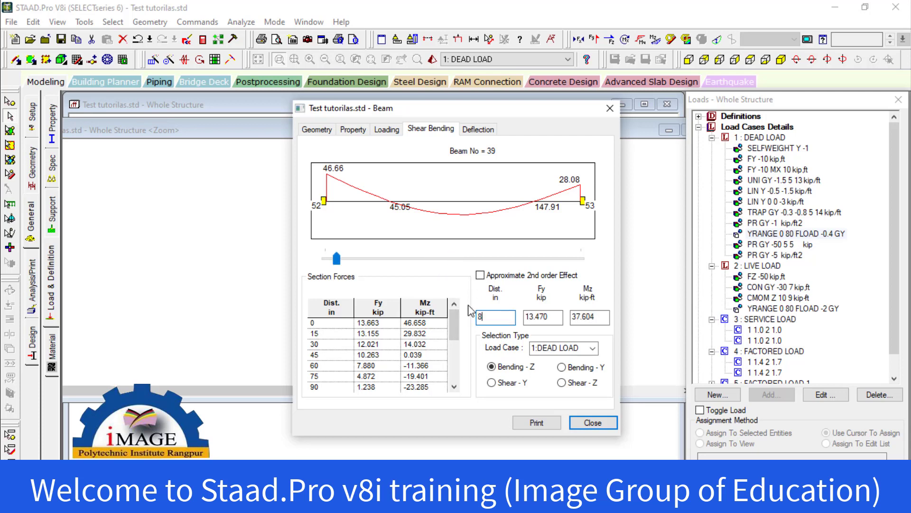
type("0")
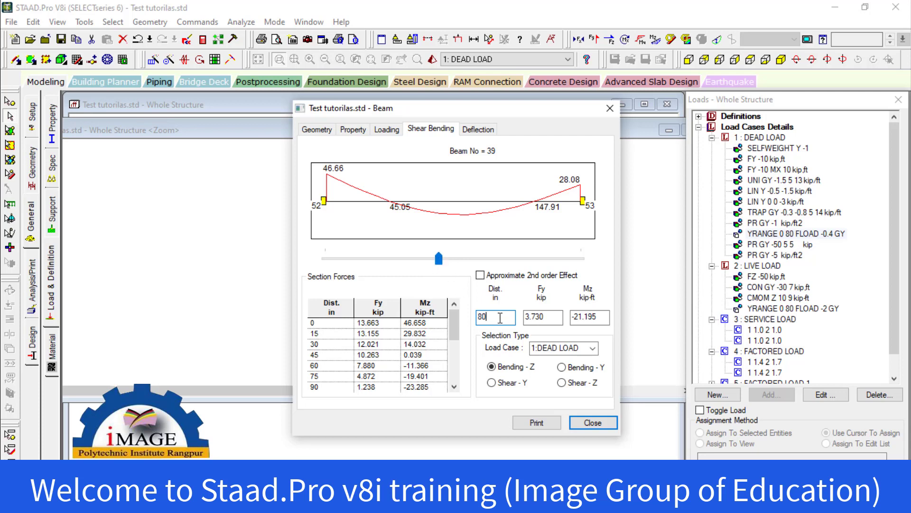
left_click(602, 316)
left_click(455, 387)
left_click(454, 386)
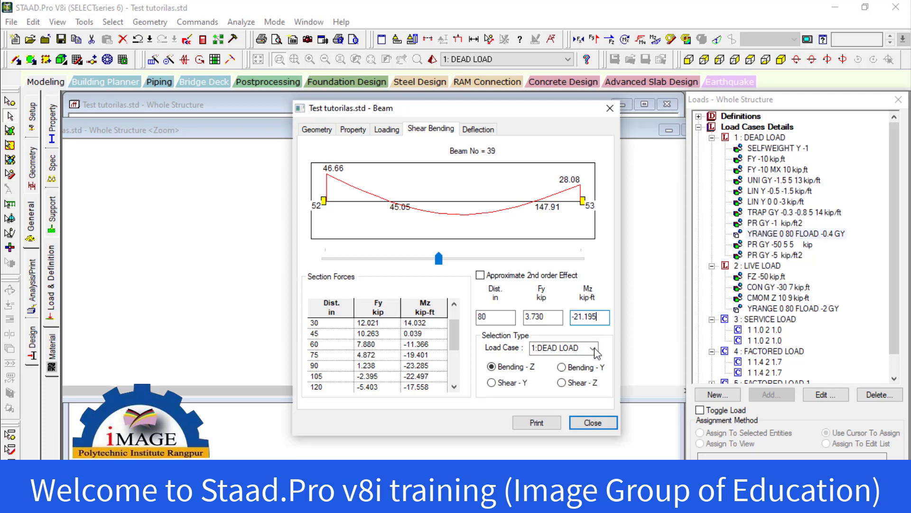
Step: Review the beam's Bending - Z diagram for the LIVE LOAD and SERVICE LOAD cases
left_click(593, 348)
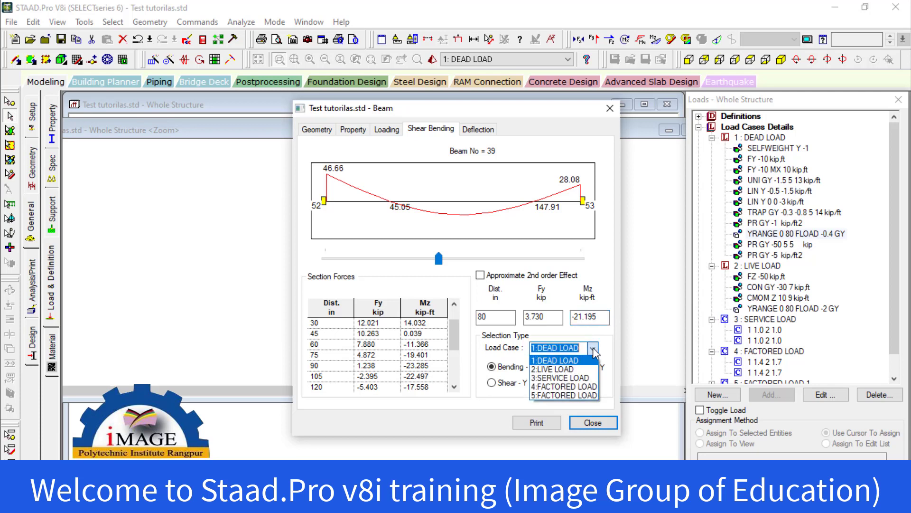
left_click(579, 369)
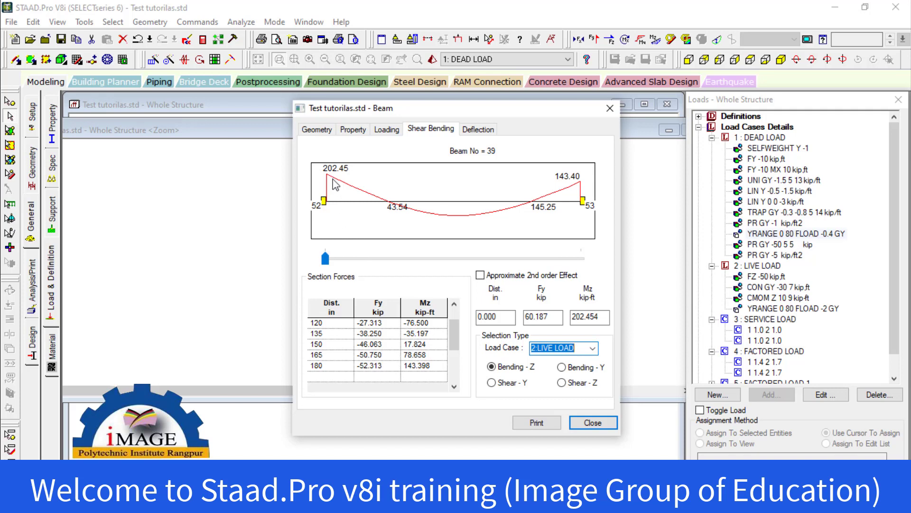
left_click(594, 349)
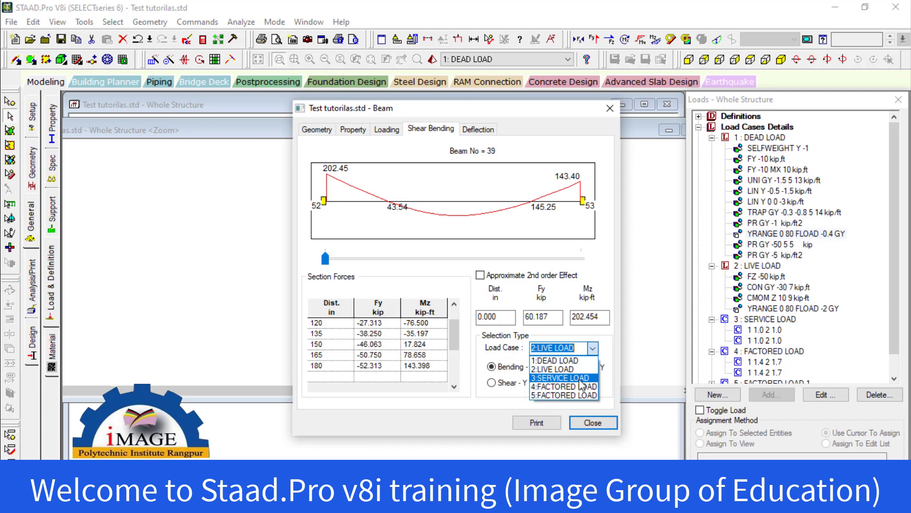
left_click(565, 378)
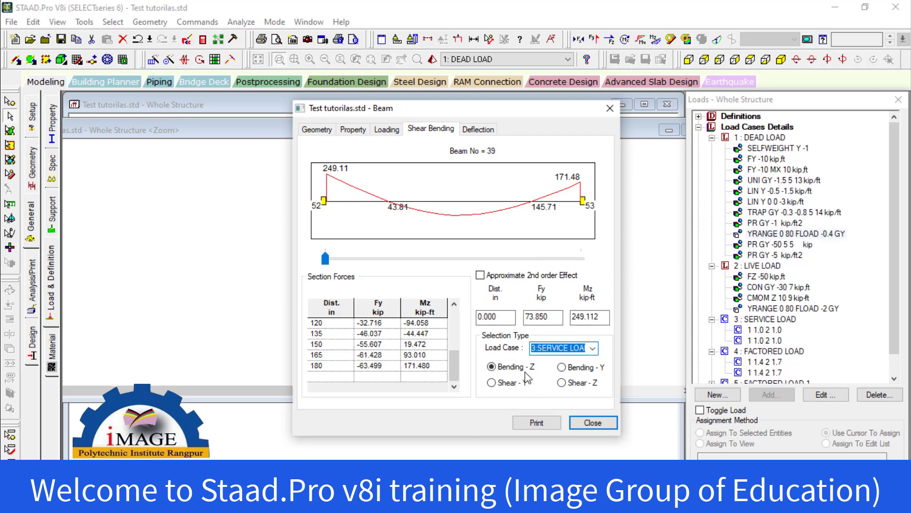
Step: Compare the beam's Bending - Y and Bending - Z diagrams for the SERVICE LOAD case
left_click(581, 368)
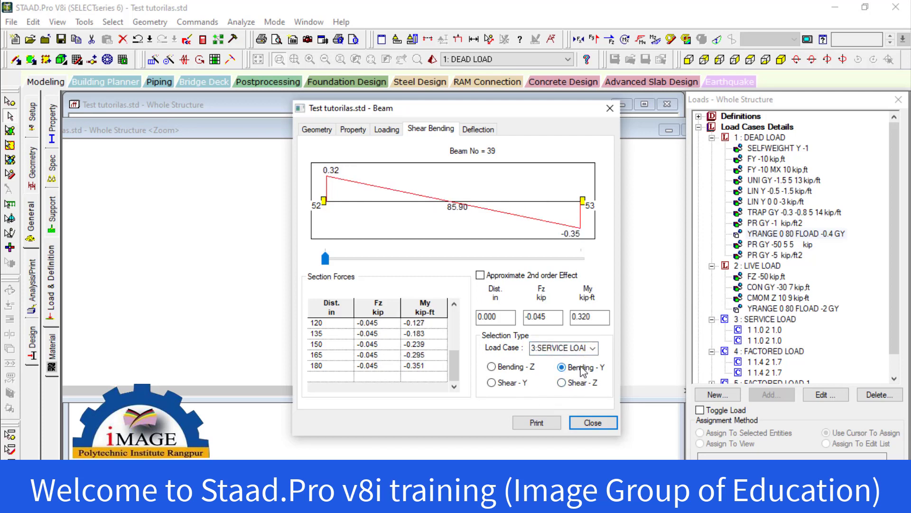
left_click(523, 373)
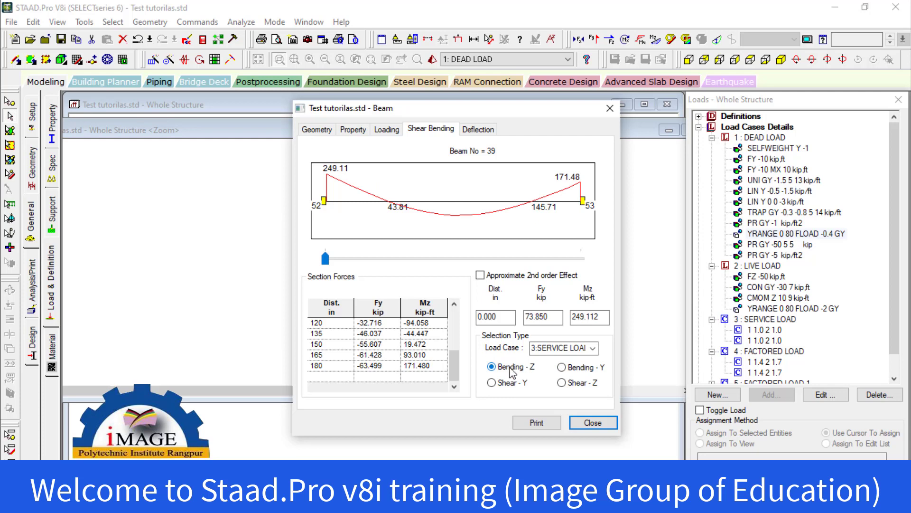
left_click(565, 368)
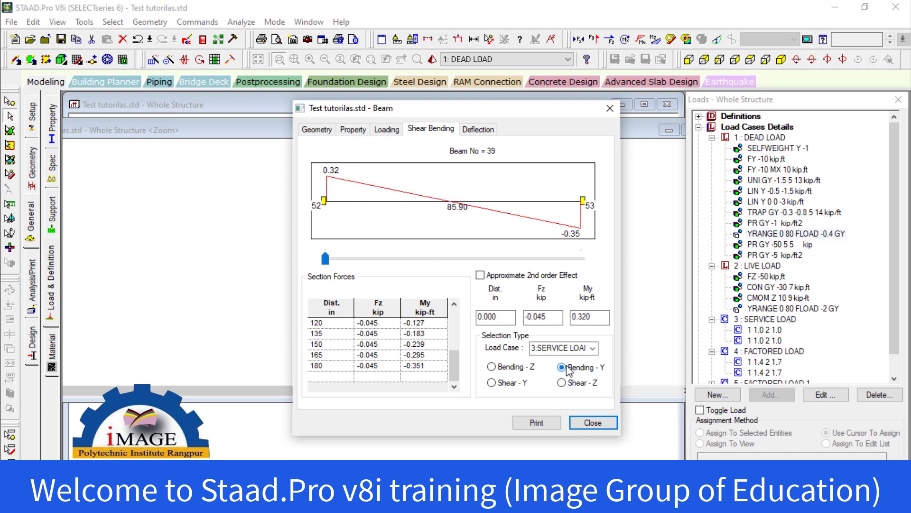
left_click(498, 371)
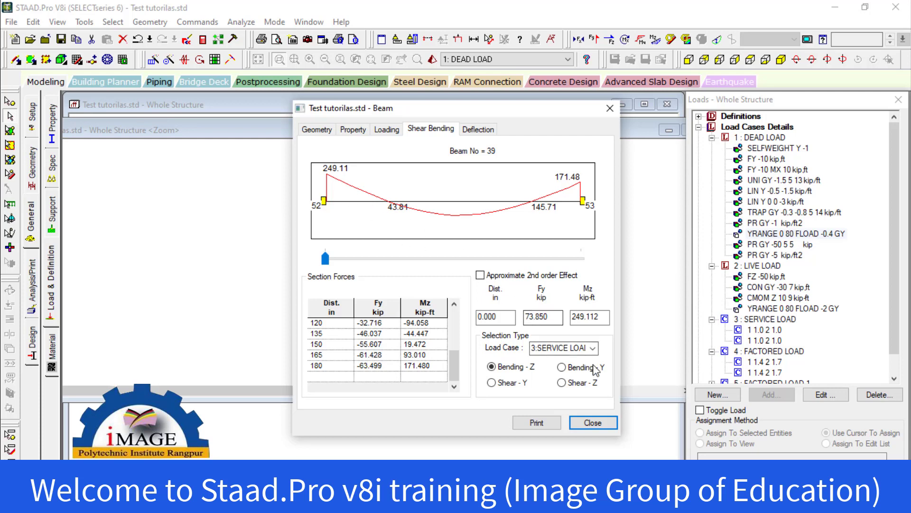
Step: Review beam 39's Bending - Z diagram for load cases 4 and 5, the two FACTORED LOAD combinations
left_click(593, 348)
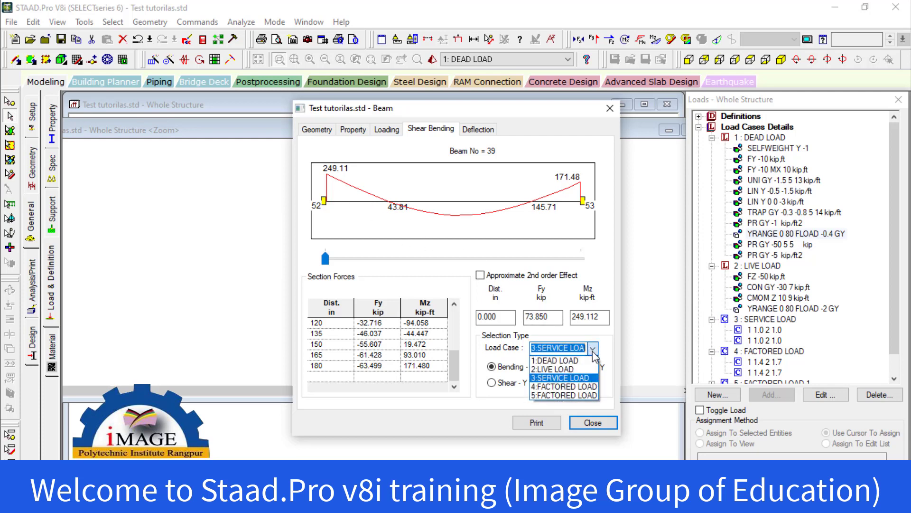
left_click(573, 387)
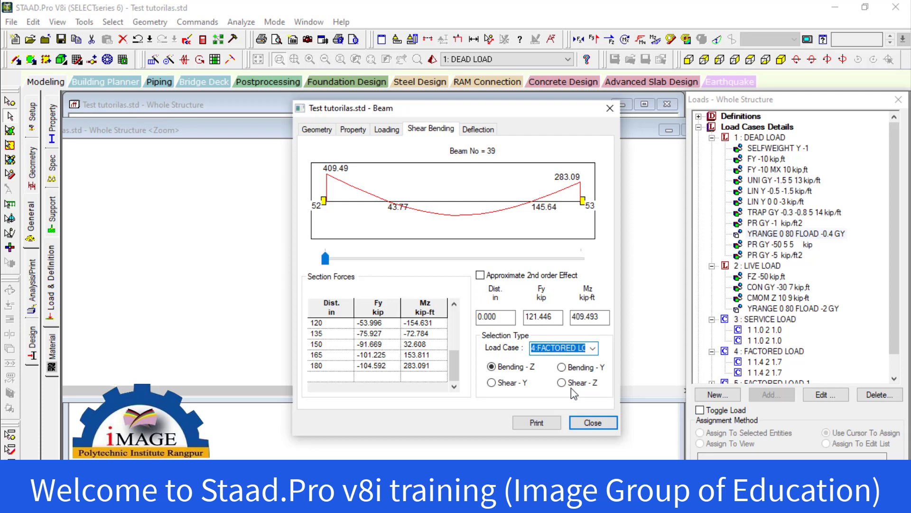
left_click(592, 350)
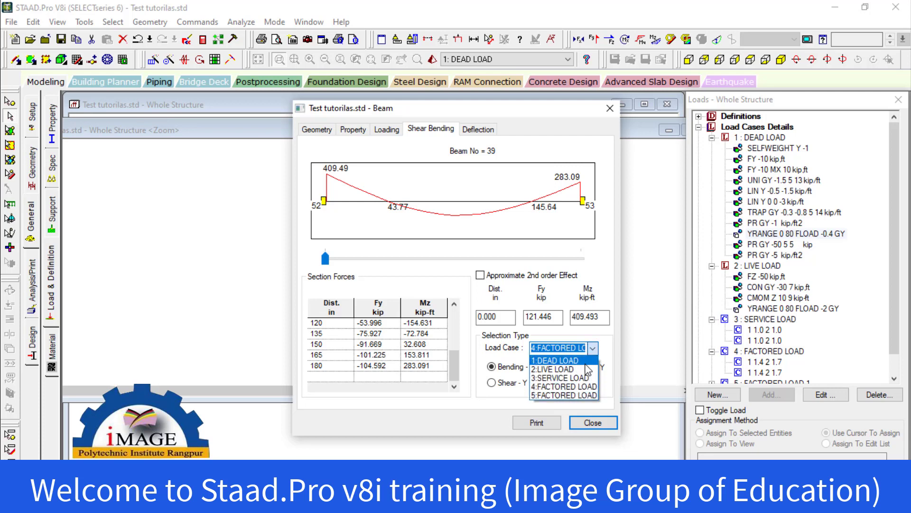
left_click(577, 387)
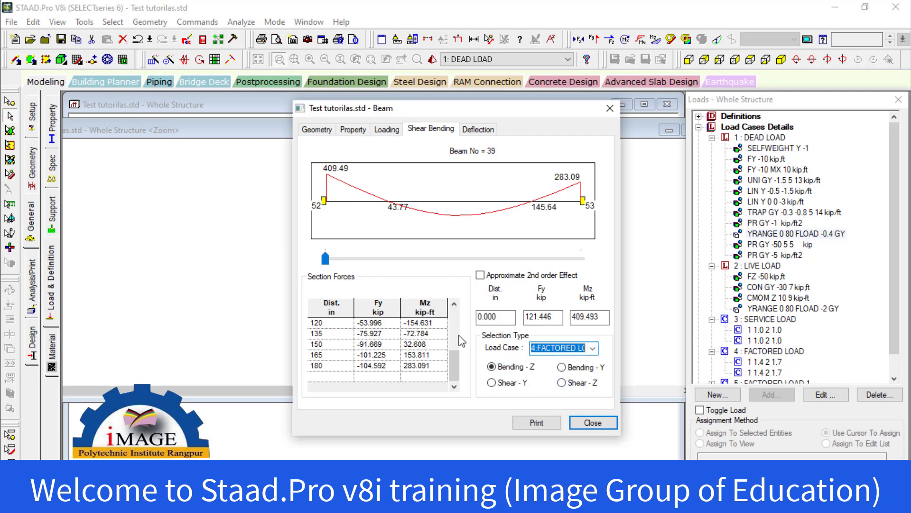
left_click(593, 350)
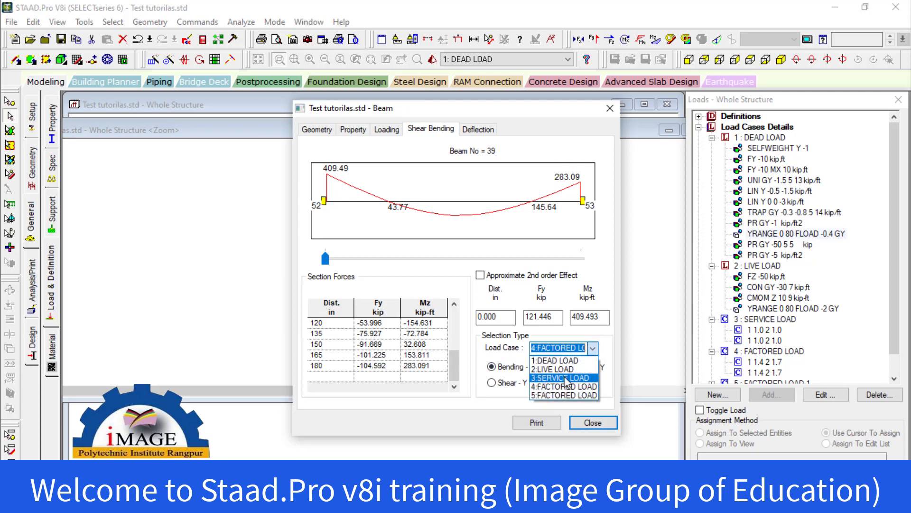
left_click(564, 390)
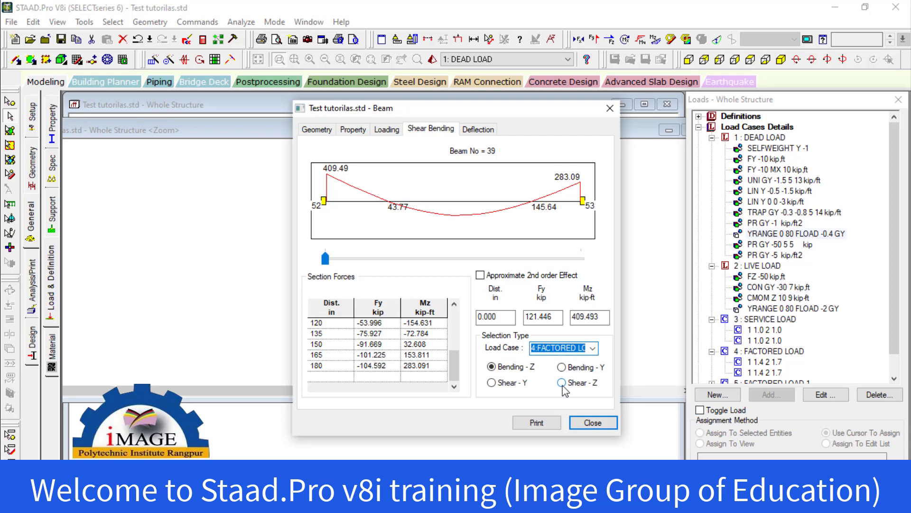
left_click(593, 351)
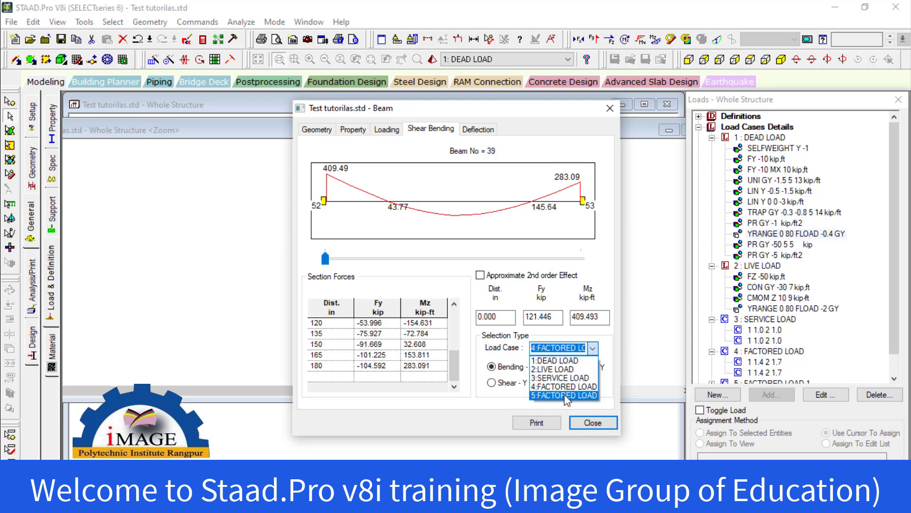
left_click(565, 395)
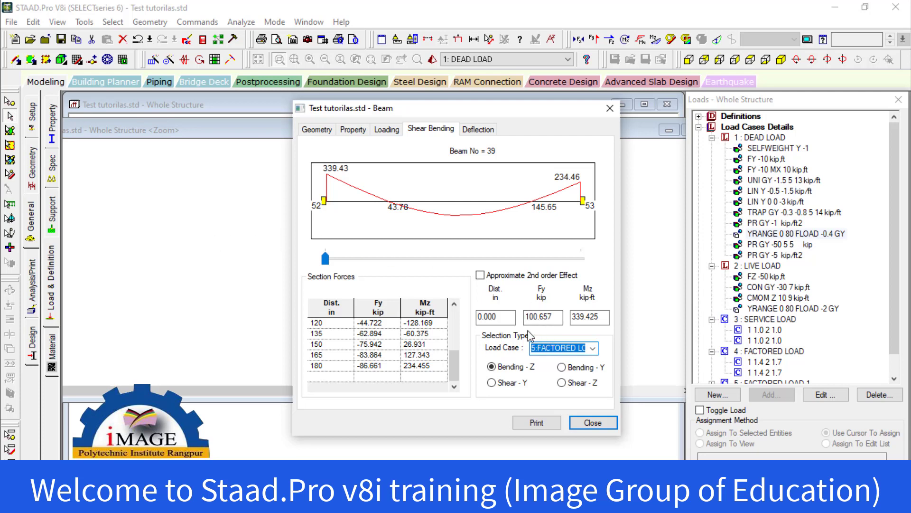
Step: Compare the Shear - Y and Shear - Z diagrams of beam 39 for load case 5 and close the beam results
left_click(492, 369)
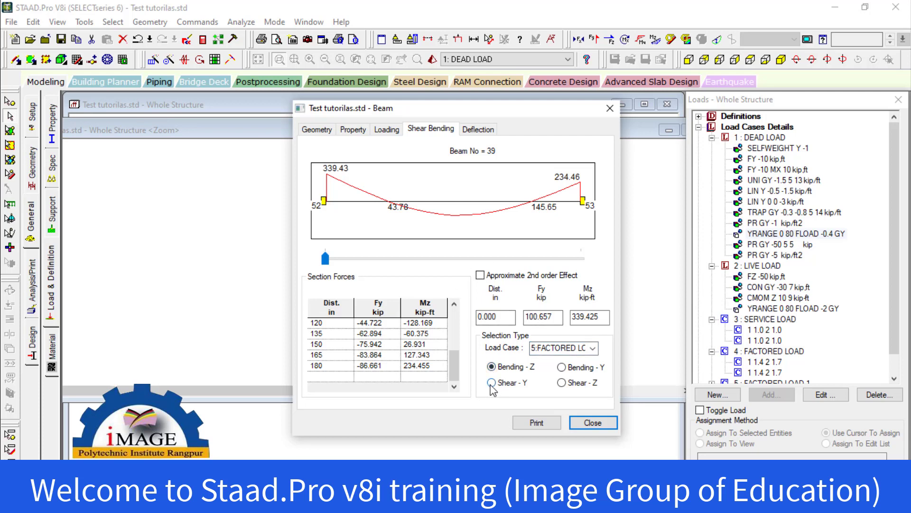
left_click(492, 386)
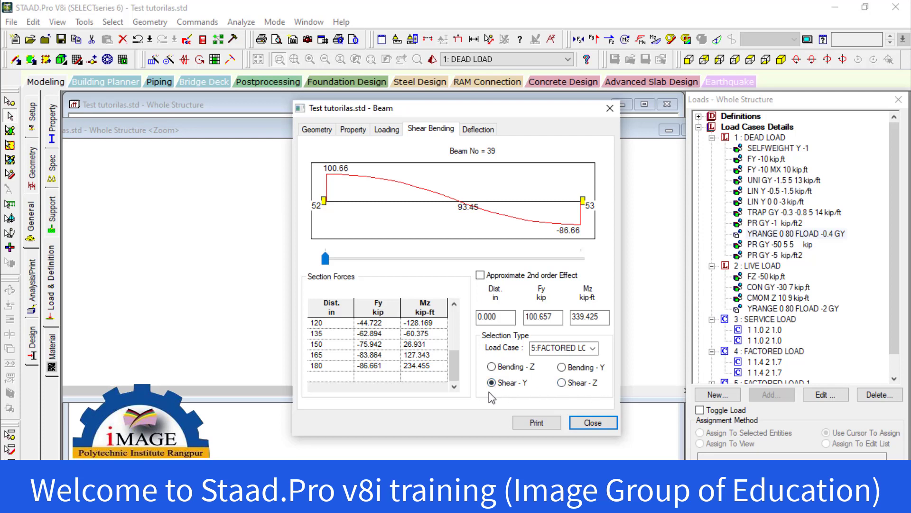
left_click(562, 383)
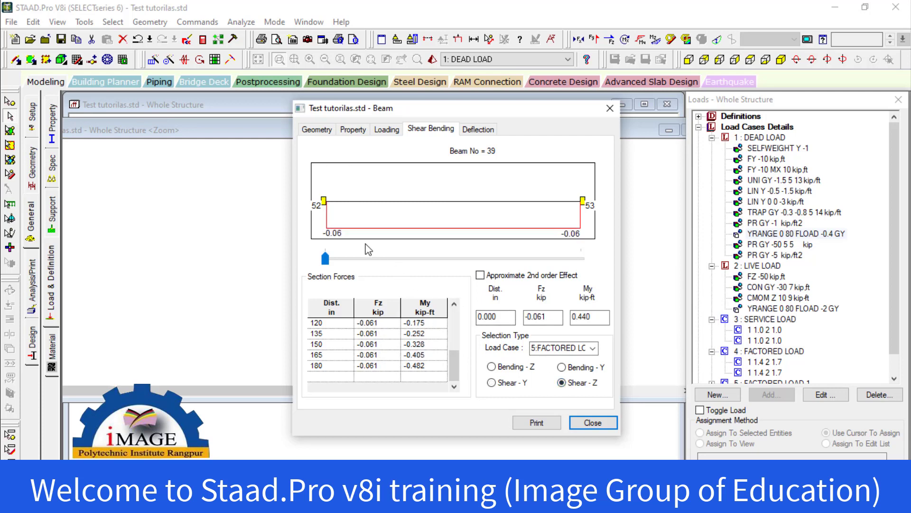
left_click(509, 383)
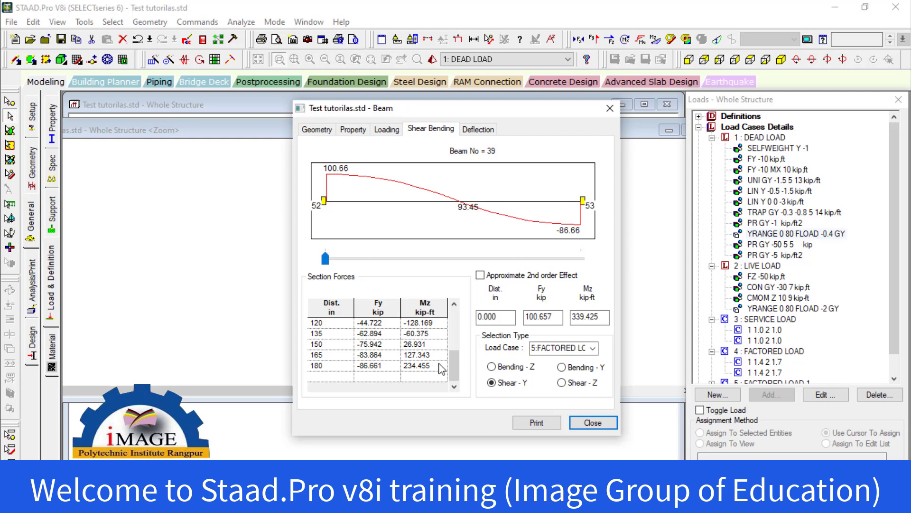
left_click(592, 424)
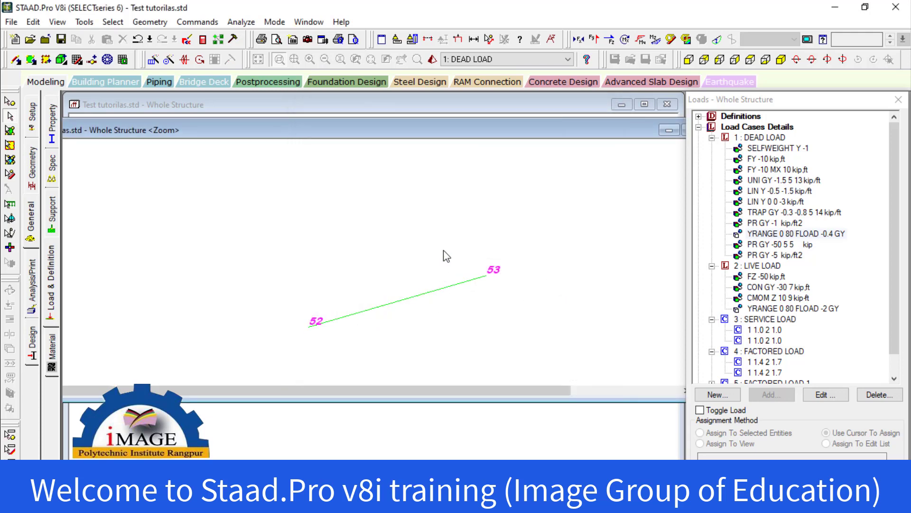
Step: Close the zoomed beam view, reopen the Test tutorilas model from the recent files and dismiss the three floating pop-ups
scroll(437, 330, "up", 1)
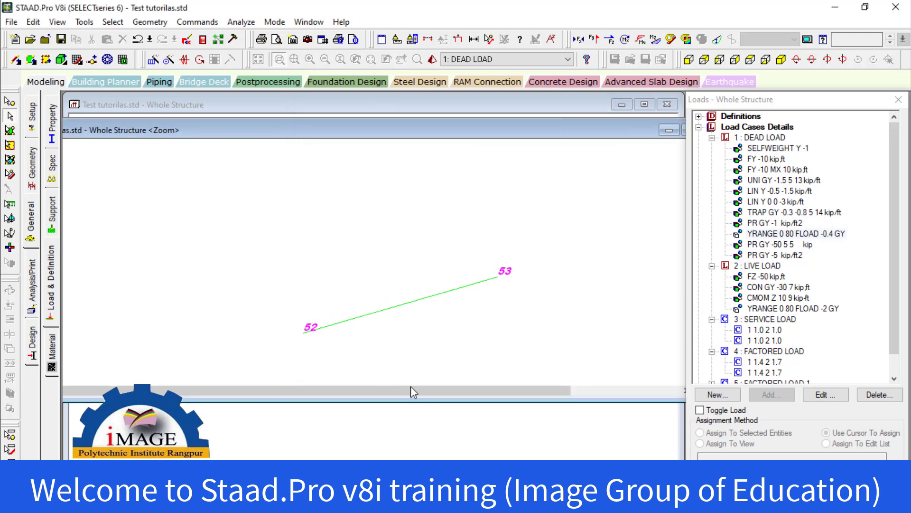
left_click(687, 137)
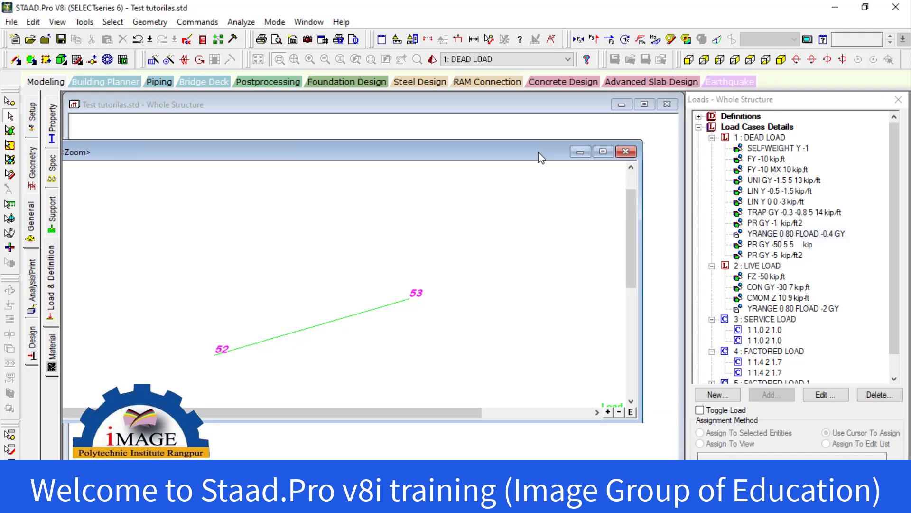
left_click_drag(641, 131, 536, 155)
left_click(610, 153)
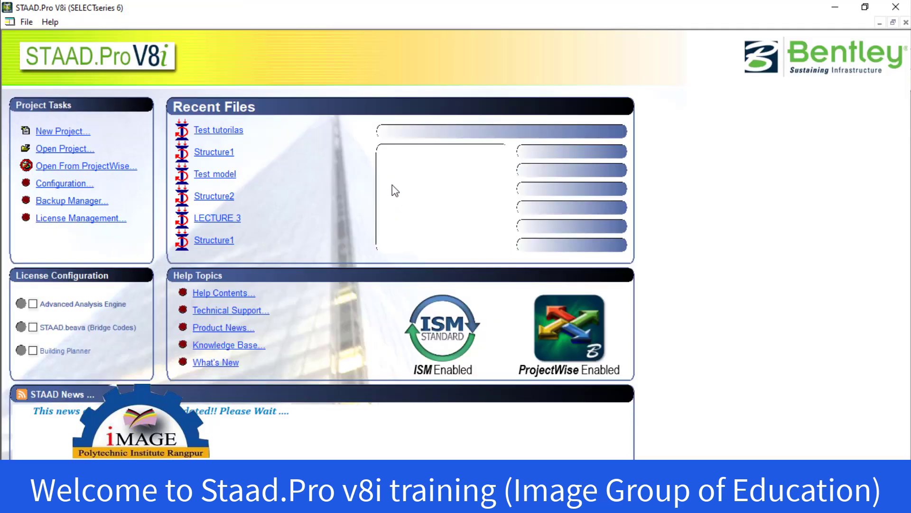
left_click(231, 132)
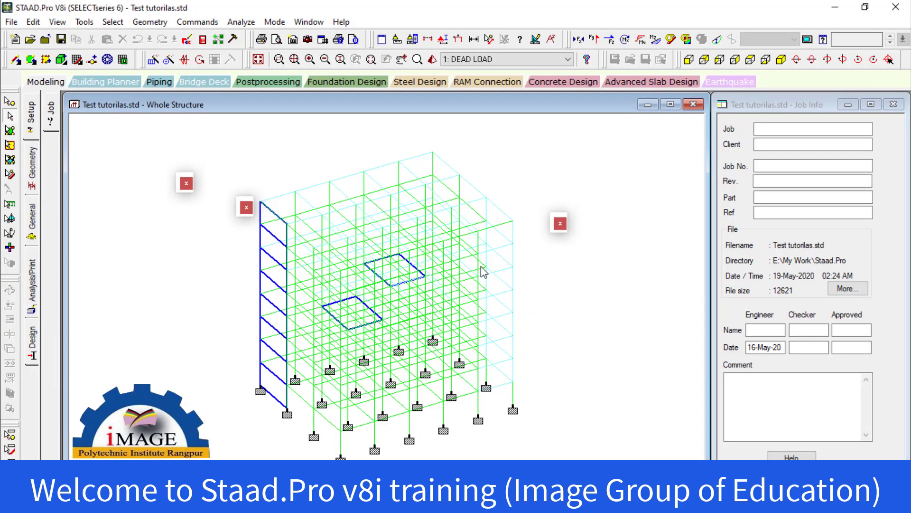
left_click(562, 225)
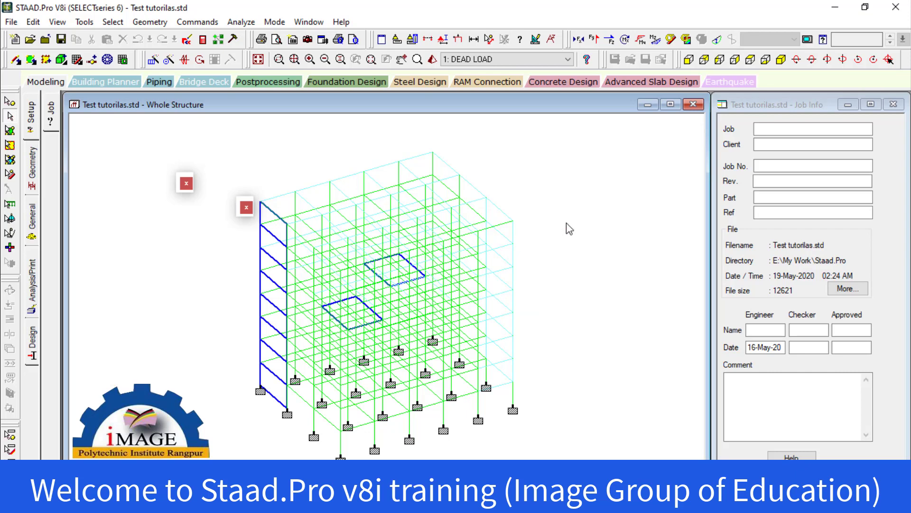
left_click(247, 208)
left_click(189, 185)
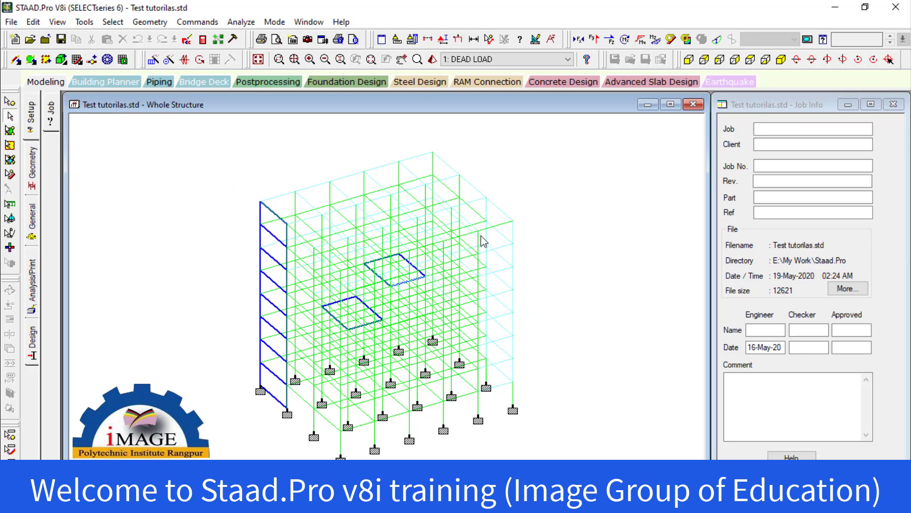
Step: From the front view, select all beams and plates of the mid-height floor containing the two slab panels
left_click(10, 131)
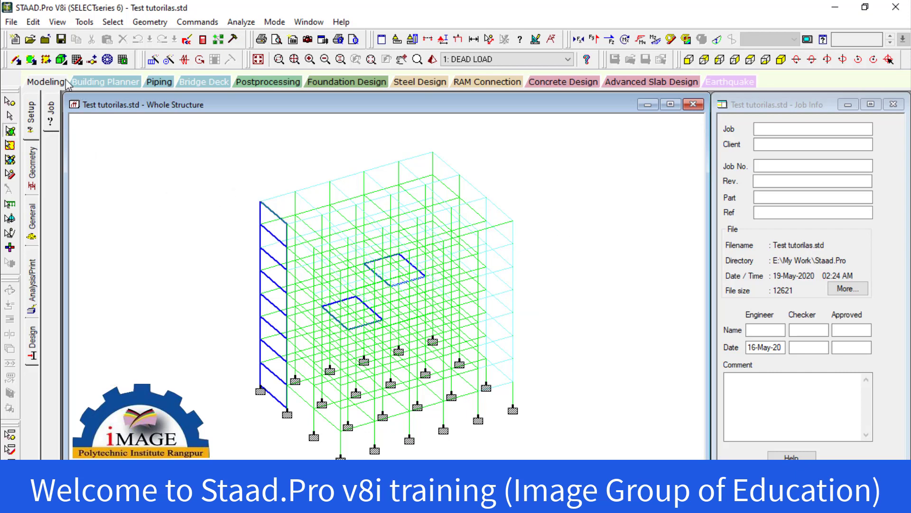
left_click(693, 64)
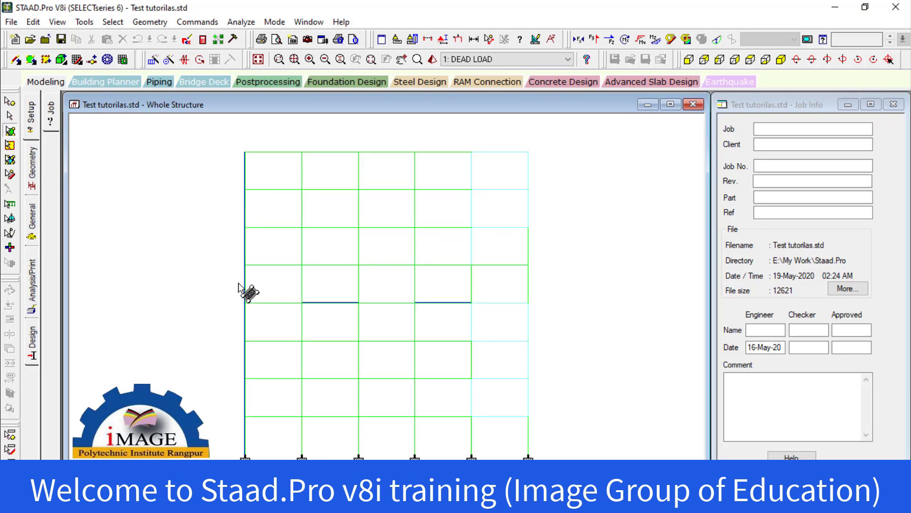
left_click_drag(226, 296, 468, 305)
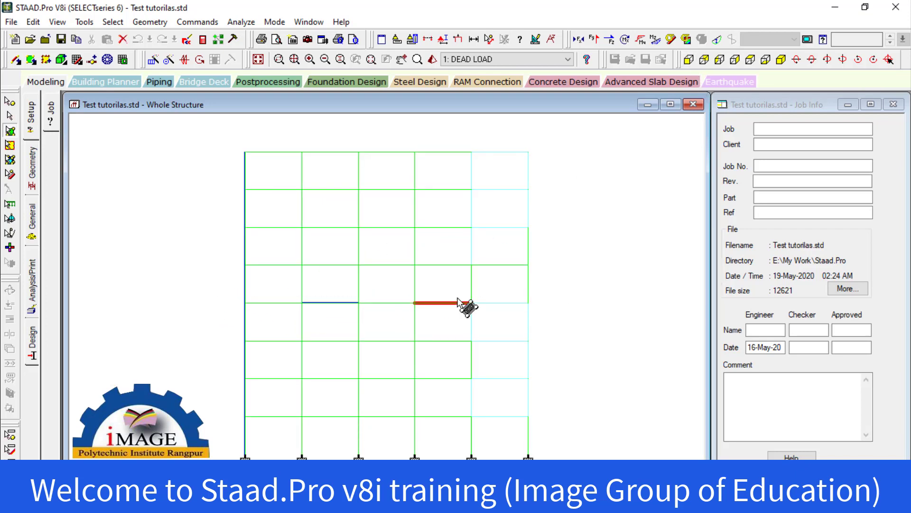
left_click_drag(225, 291, 545, 321)
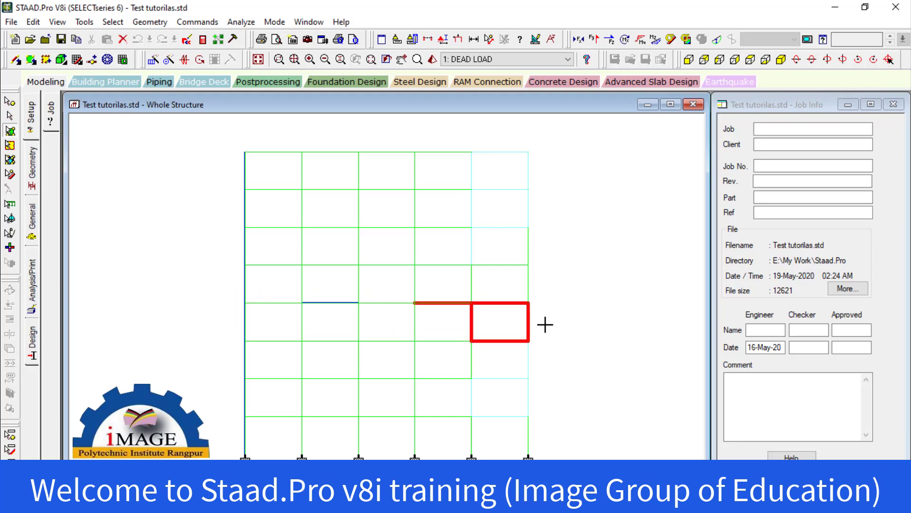
left_click(10, 174)
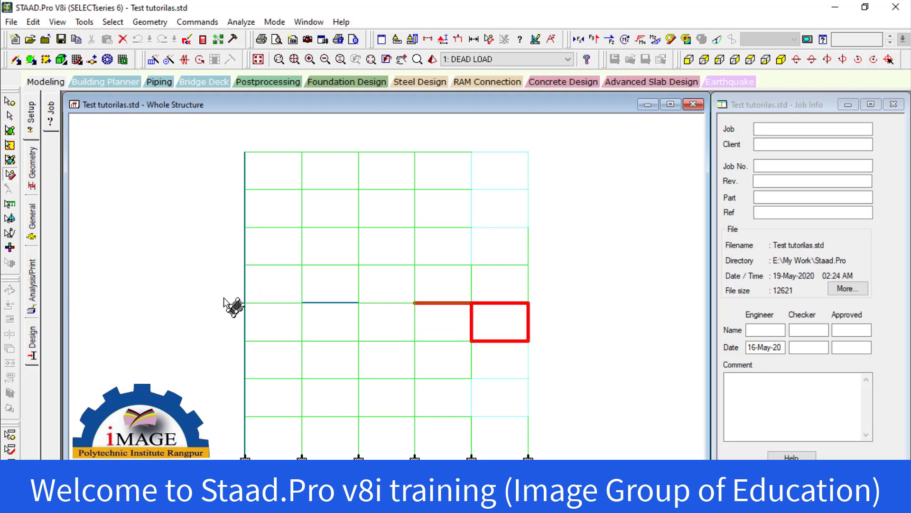
left_click_drag(226, 293, 581, 320)
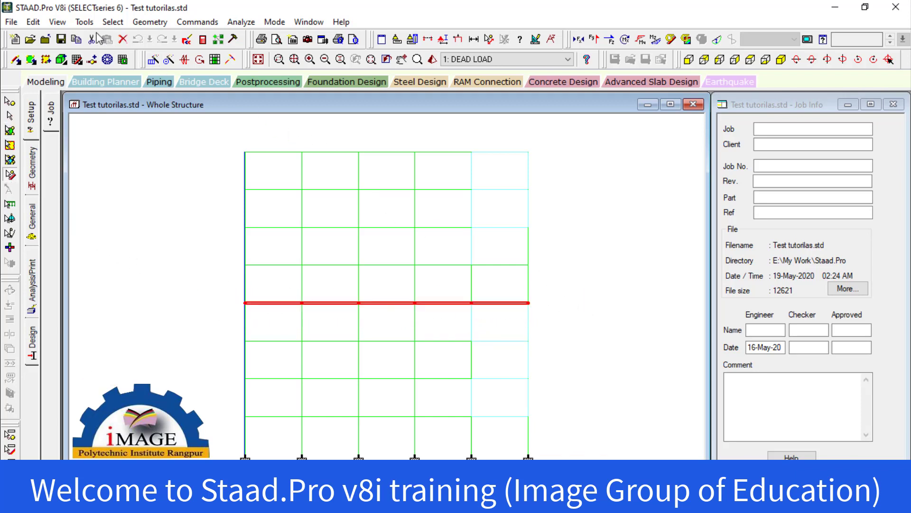
Step: Display only the selected floor in isometric view and clear the selection
left_click(64, 24)
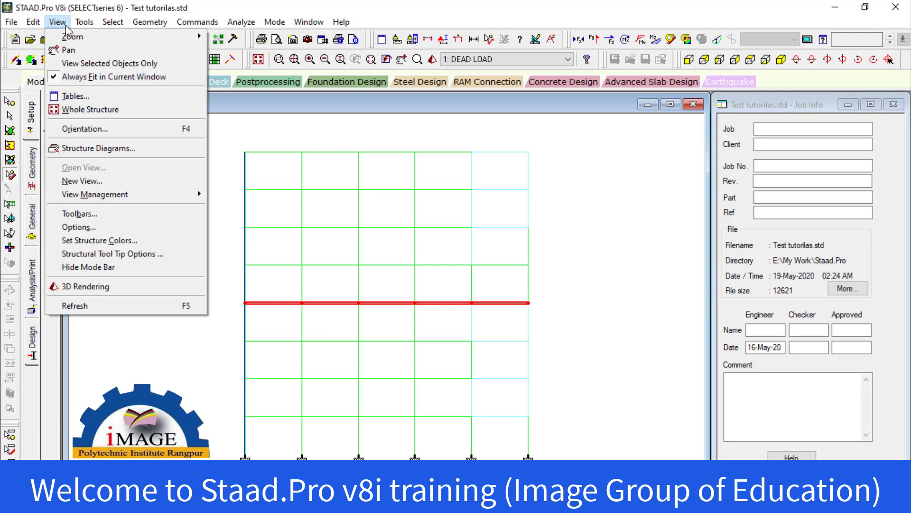
left_click(83, 63)
left_click(781, 59)
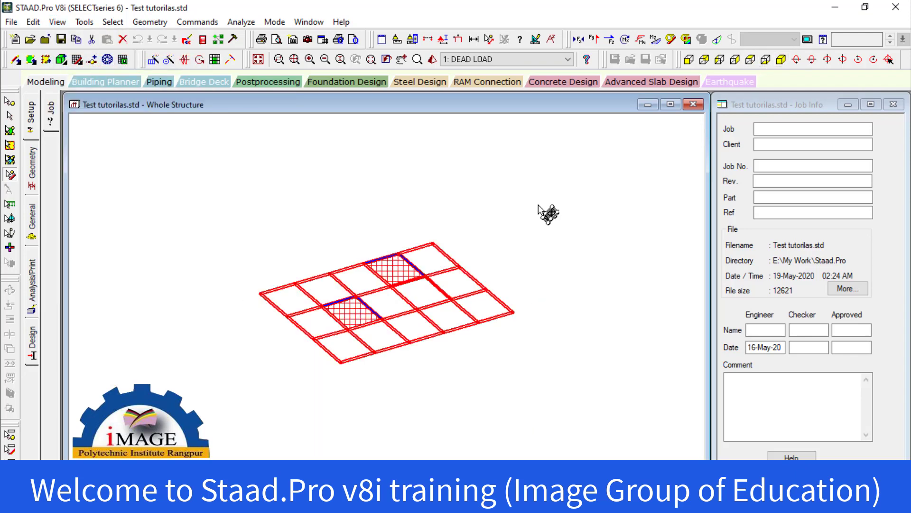
left_click(524, 230)
scroll(427, 264, "up", 3)
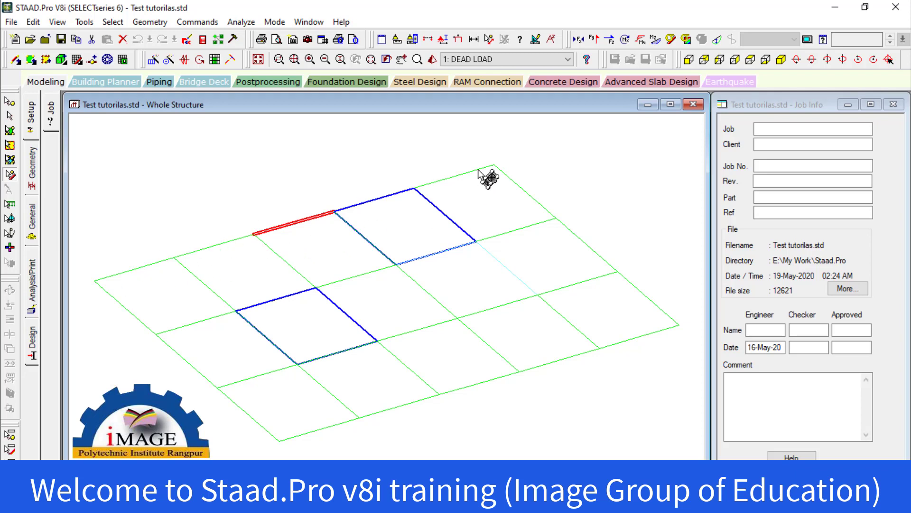
left_click(417, 139)
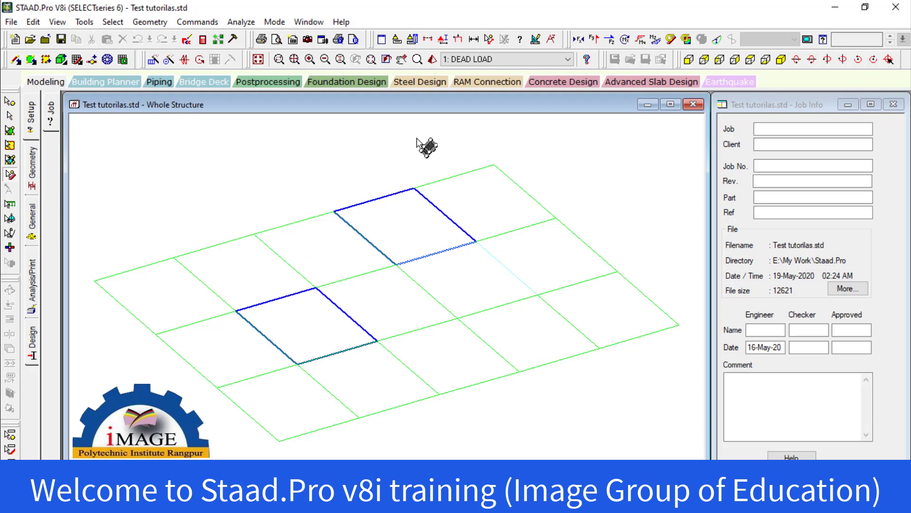
Step: View the 3D rendering of the whole structure and close it
left_click(436, 64)
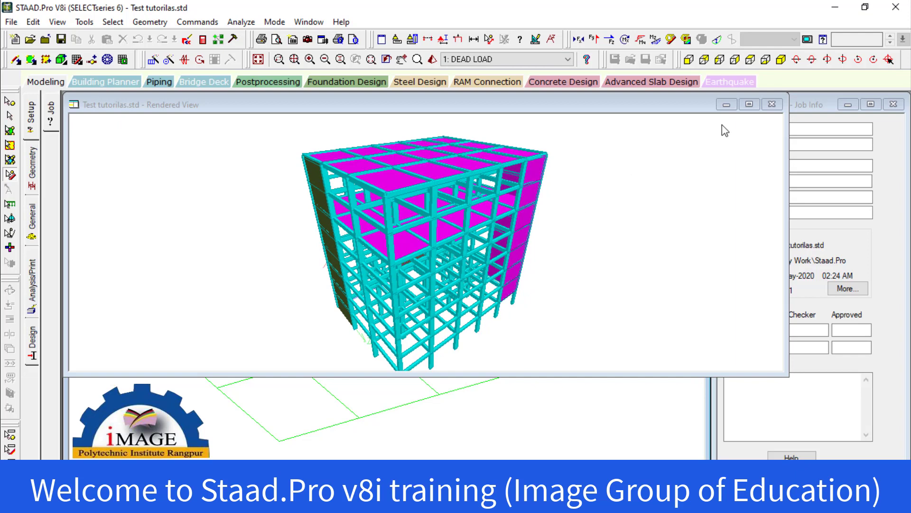
left_click(767, 108)
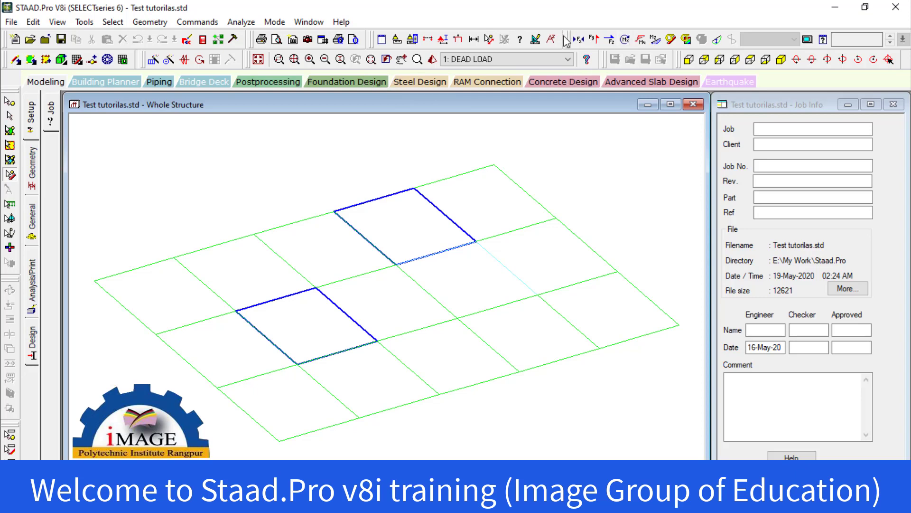
Step: Display the bending moment Mz diagram on the isolated floor's beams for the DEAD LOAD case
left_click_drag(567, 42, 604, 36)
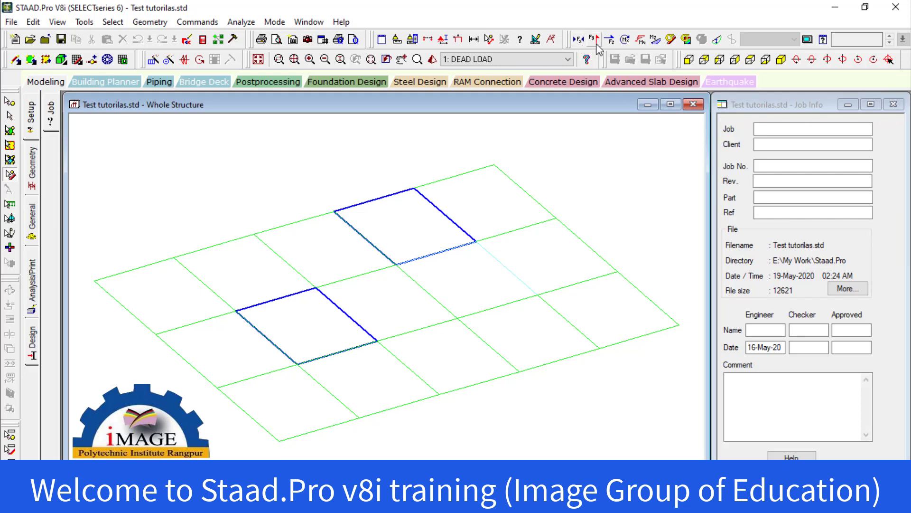
left_click(656, 43)
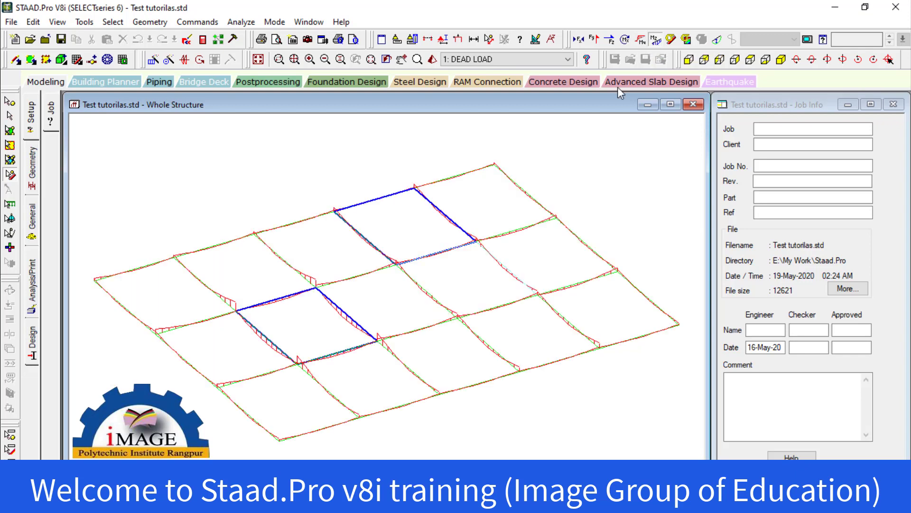
scroll(531, 309, "up", 3)
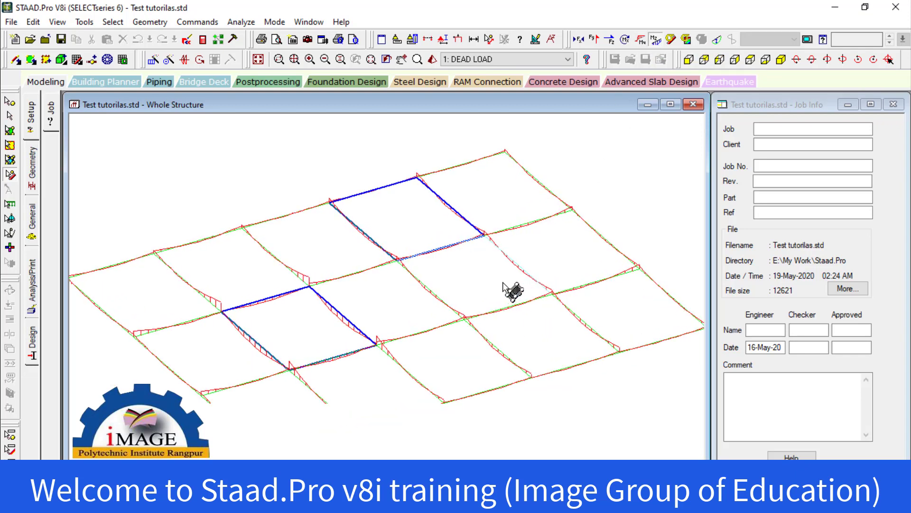
scroll(403, 335, "up", 1)
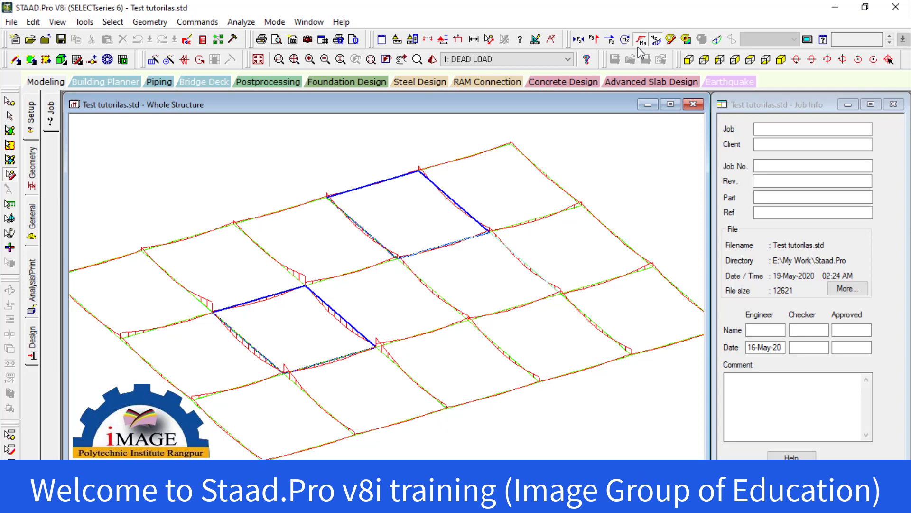
Step: View the torsion Mx diagram on the isolated floor's beams and return to the bending moment Mz diagram
left_click(625, 40)
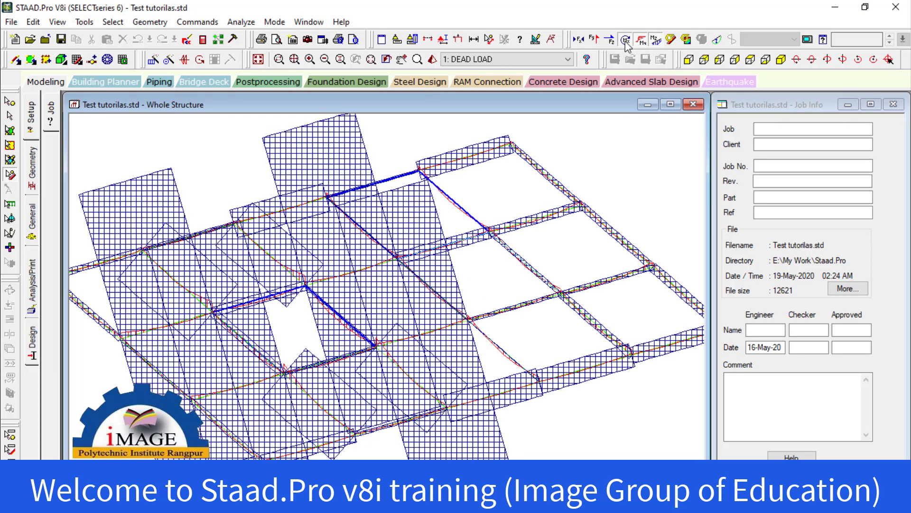
left_click(626, 40)
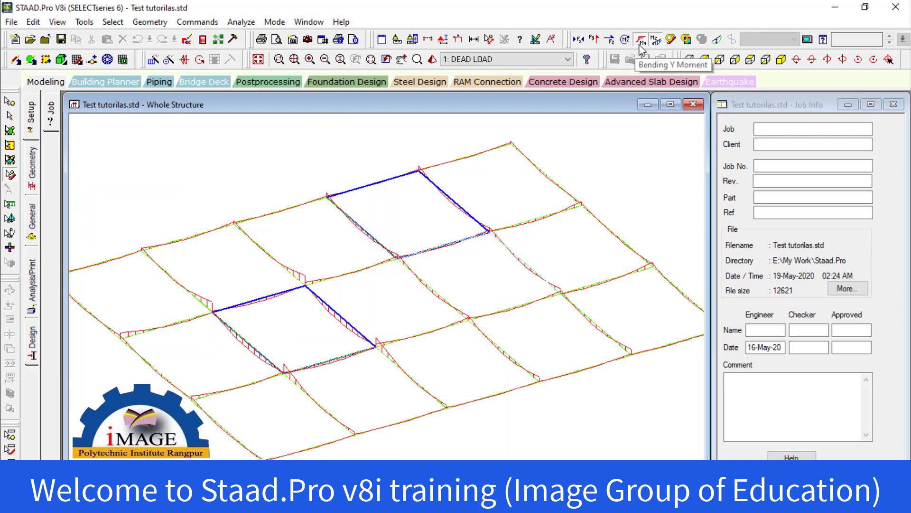
left_click(656, 40)
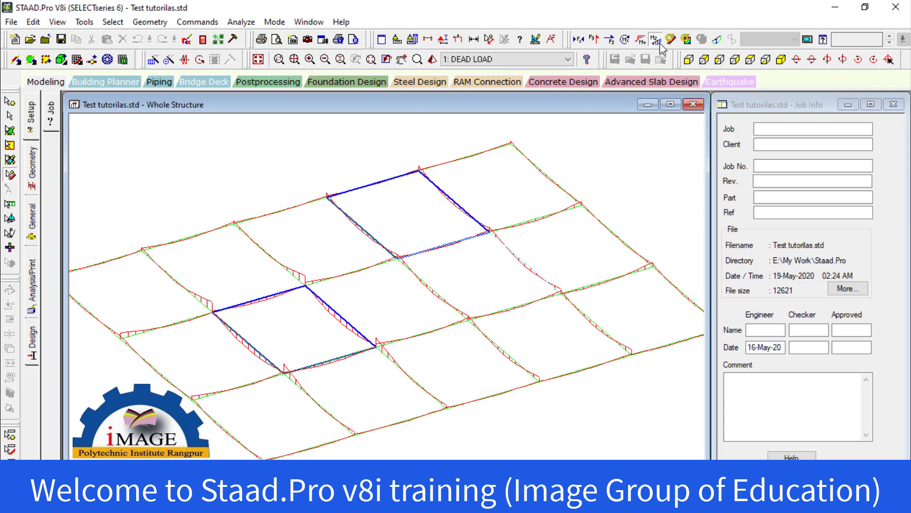
Step: Set the Bending Z result scale of the diagrams to 3 kip-ft per in, with changes applied immediately
scroll(341, 260, "up", 3)
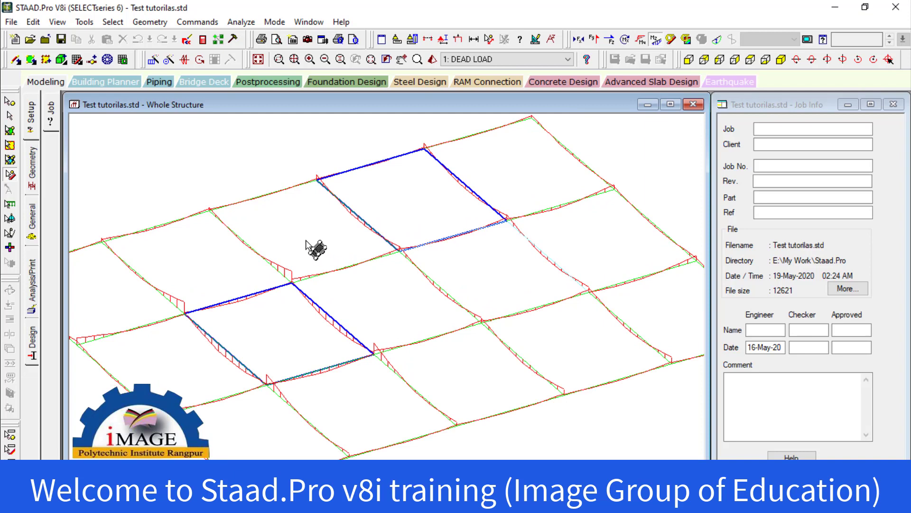
left_click(536, 40)
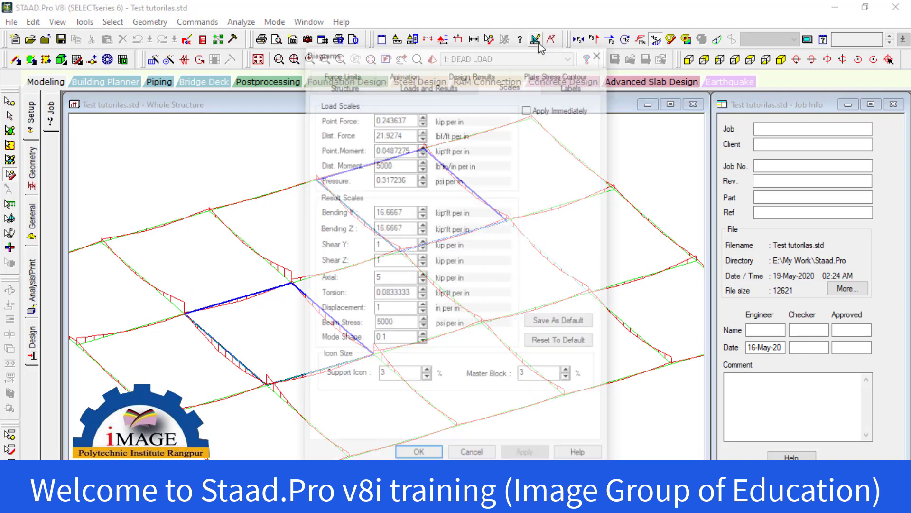
left_click_drag(454, 59, 660, 18)
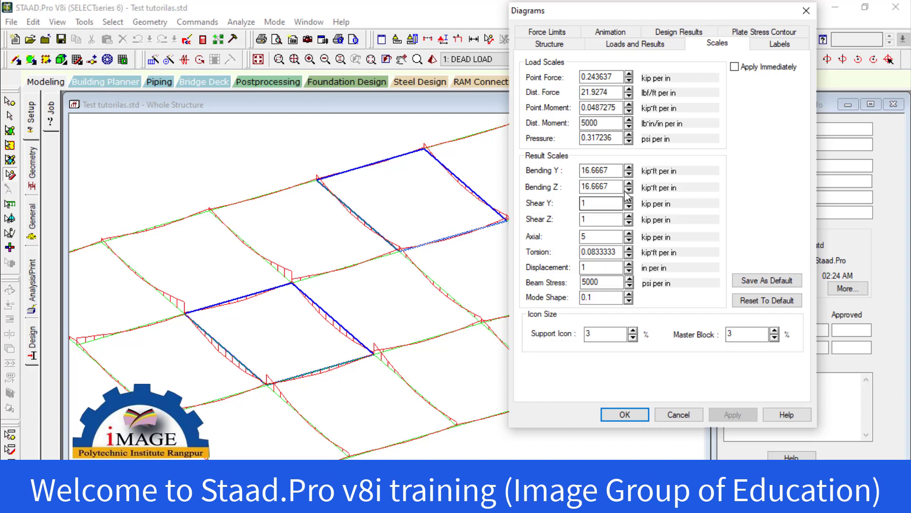
double_click(599, 186)
type("8")
left_click(628, 190)
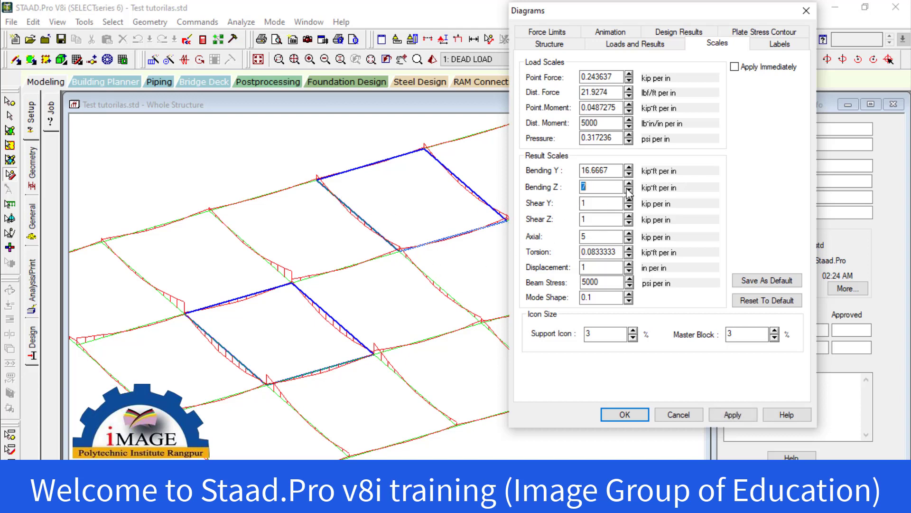
left_click(735, 67)
left_click(629, 190)
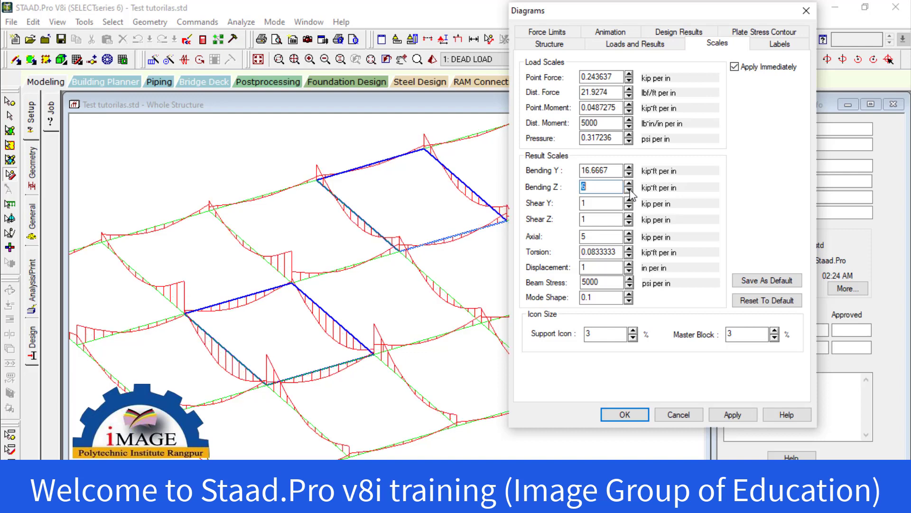
left_click(629, 190)
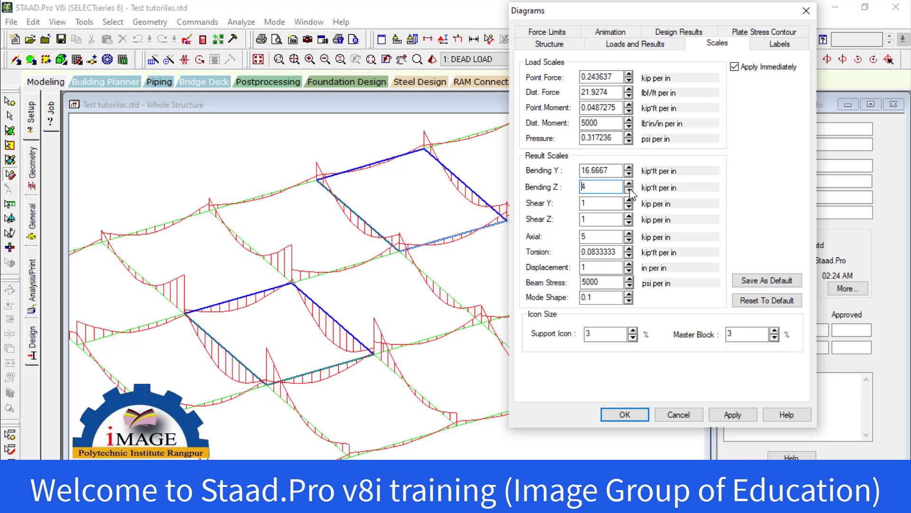
left_click(629, 191)
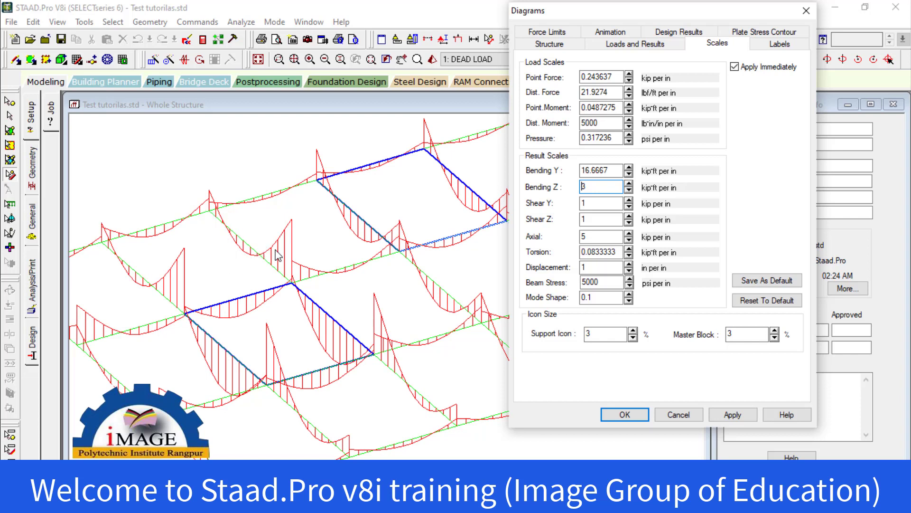
left_click(625, 415)
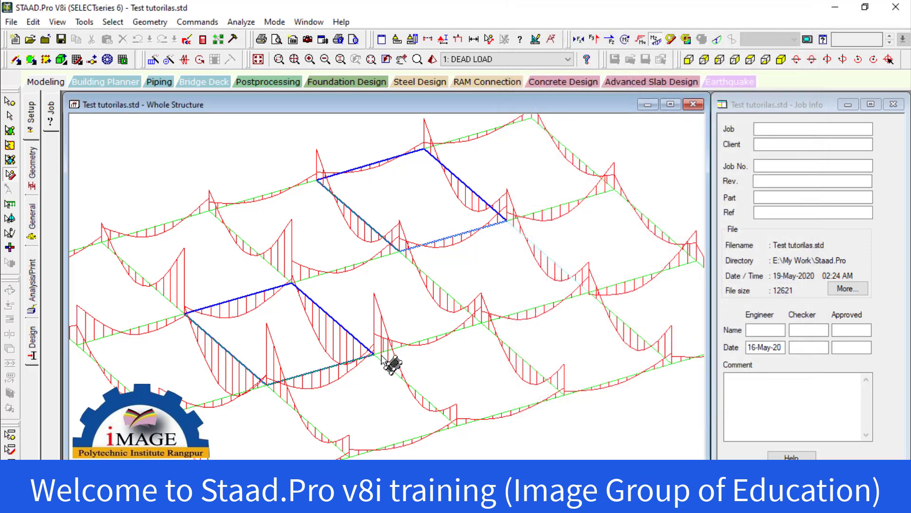
Step: Examine the DEAD LOAD Bending-Z diagram and section forces of beam 373, between nodes 27 and 81, and close its properties
left_click(246, 241)
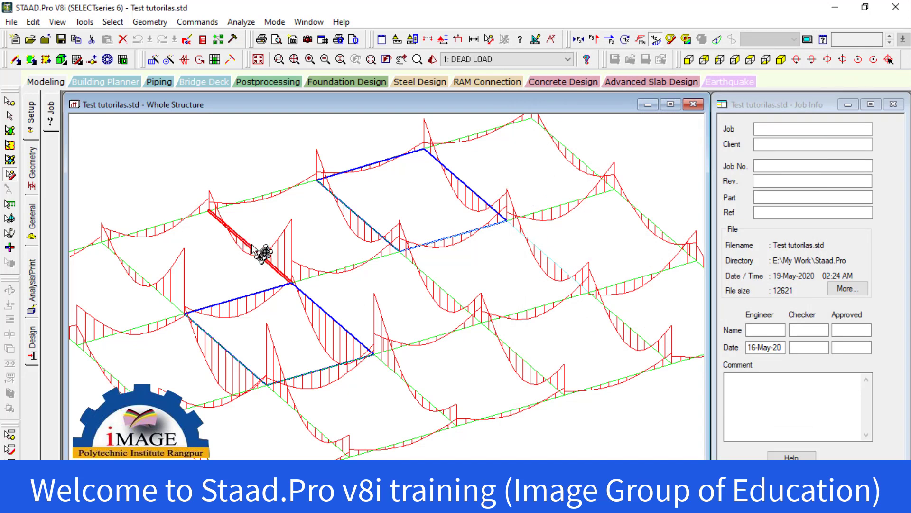
left_click(15, 121)
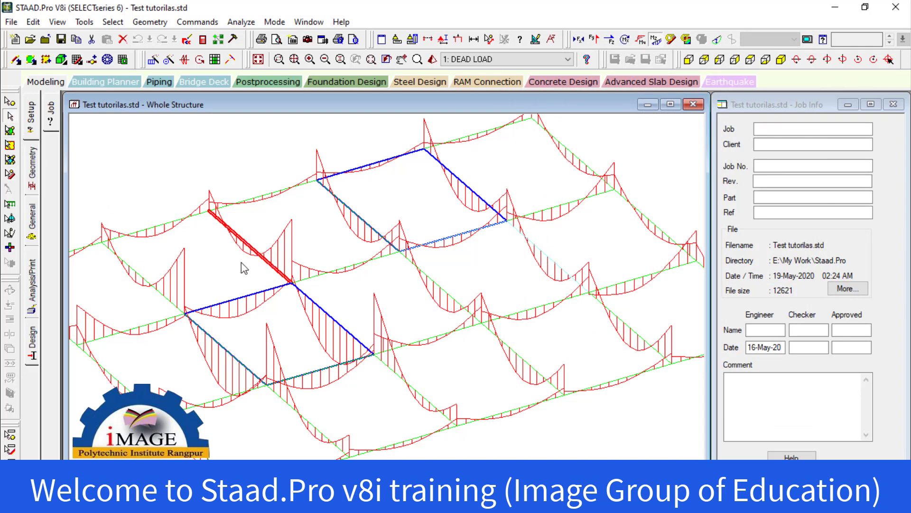
double_click(245, 247)
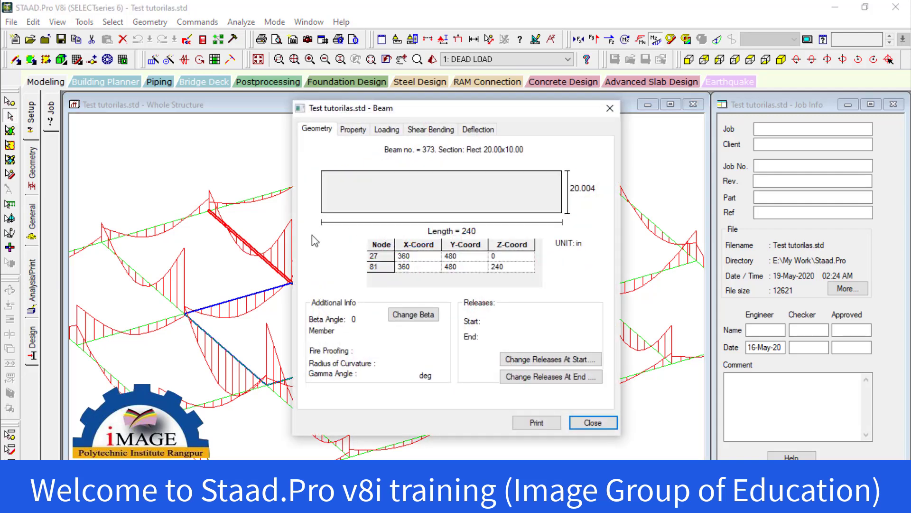
left_click(431, 129)
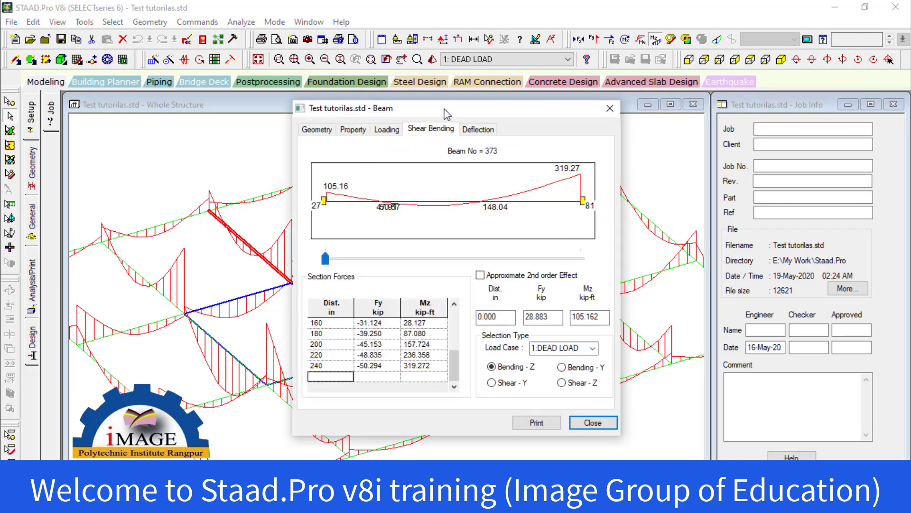
left_click_drag(446, 110, 560, 81)
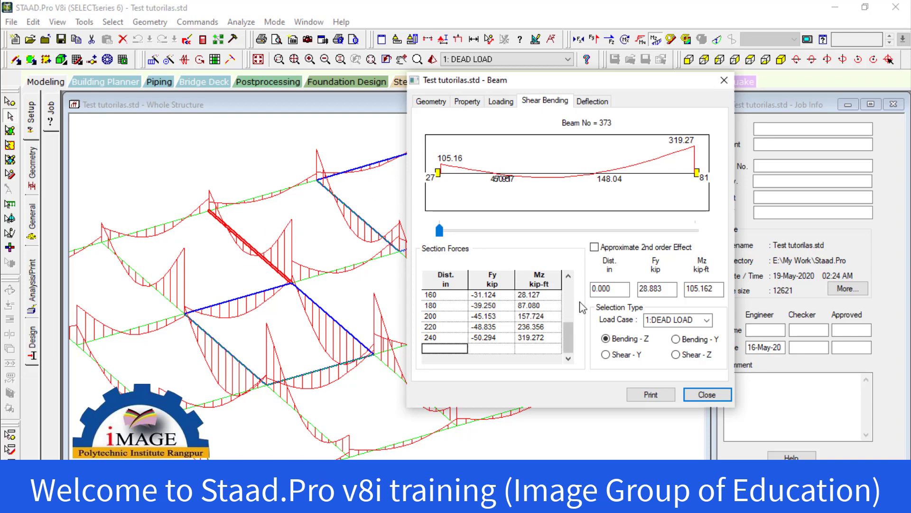
left_click(707, 395)
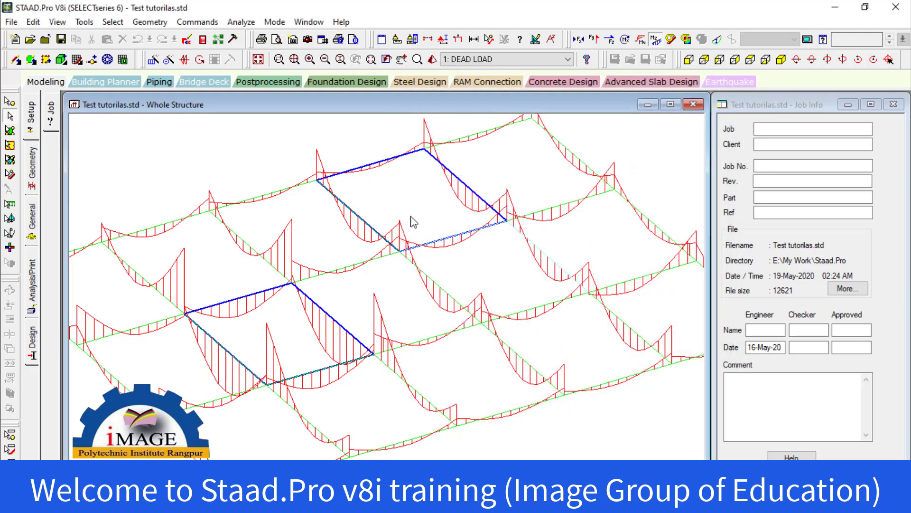
middle_click_drag(422, 221, 417, 258)
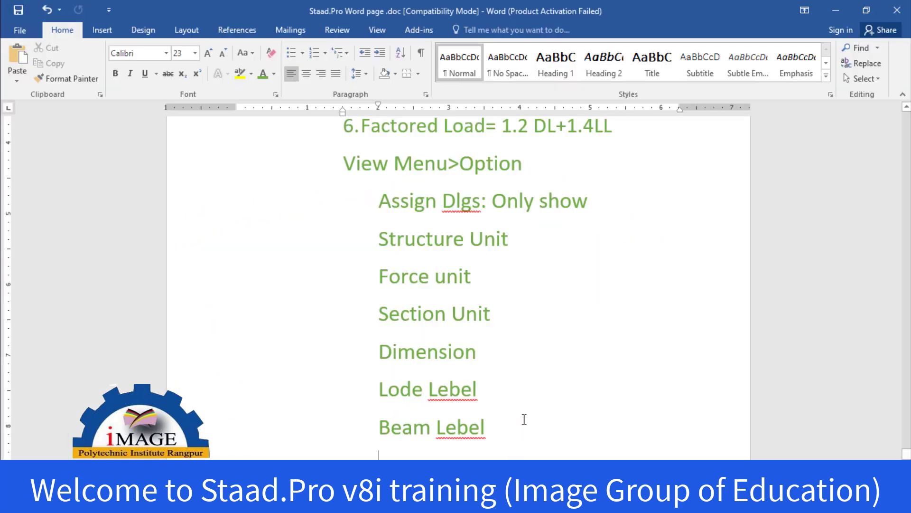
Step: Add an unindented "Result:" line below "Beam Lebel" in the notes, followed by an indented line "Fx, Fy, Fz, Mx, My, Mz"
key("BackSpace")
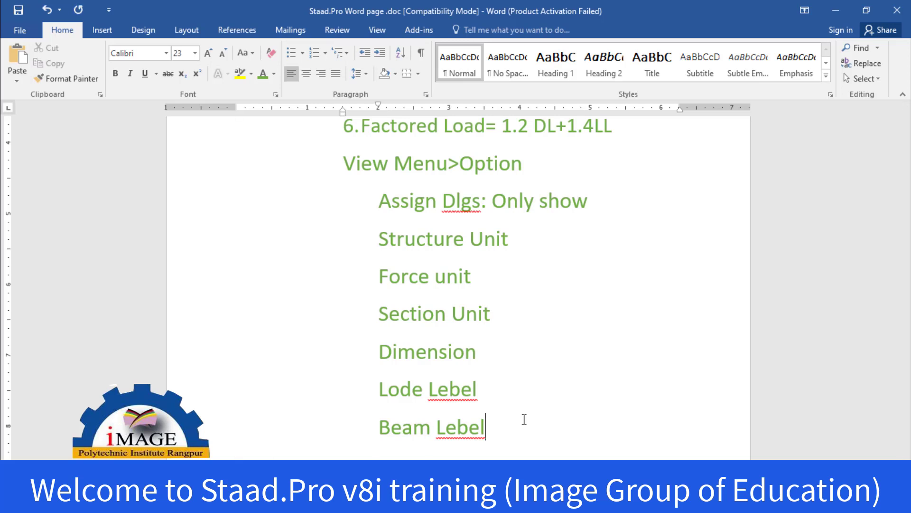
key("Return")
key("BackSpace")
key("BackSpace")
type("Panel")
type("t")
key("Return")
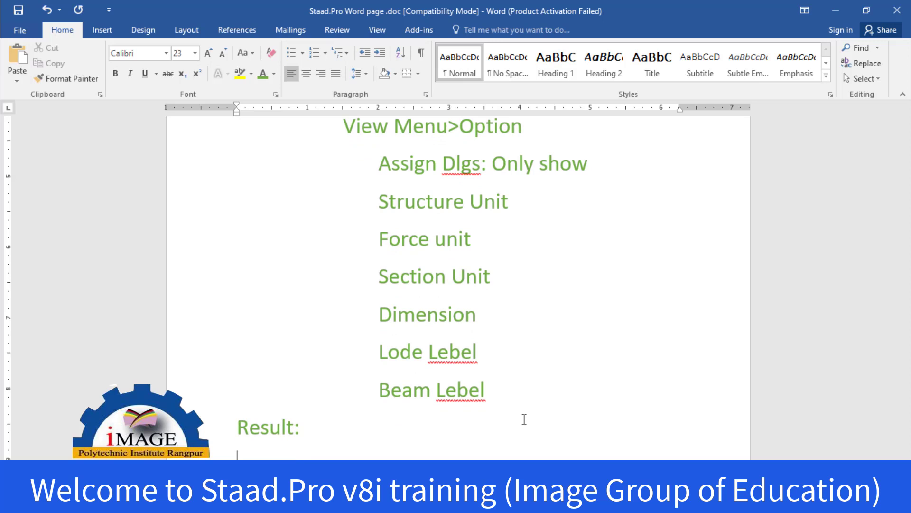
type("For F, Fy, M, My MZ")
key("BackSpace")
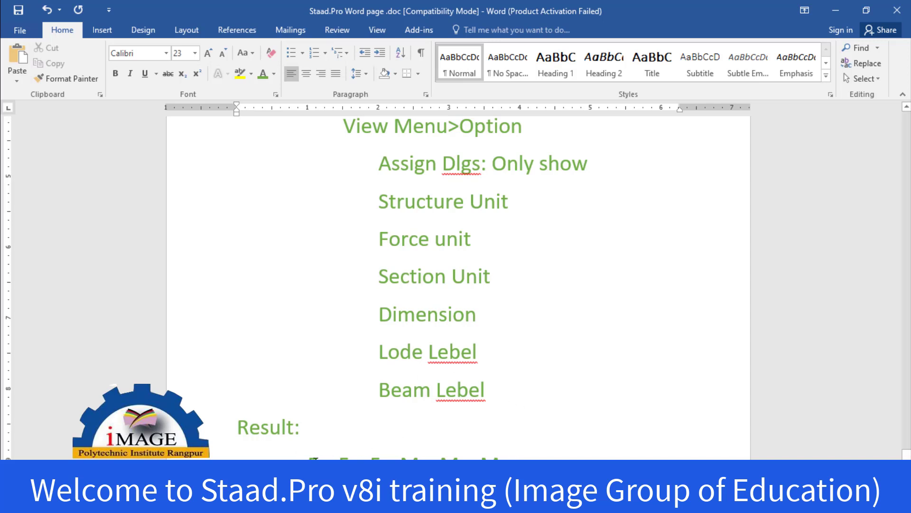
Step: Add text beginning with "Gra" after the "Result:" heading, aligned with the indented line below it
scroll(484, 456, "down", 2)
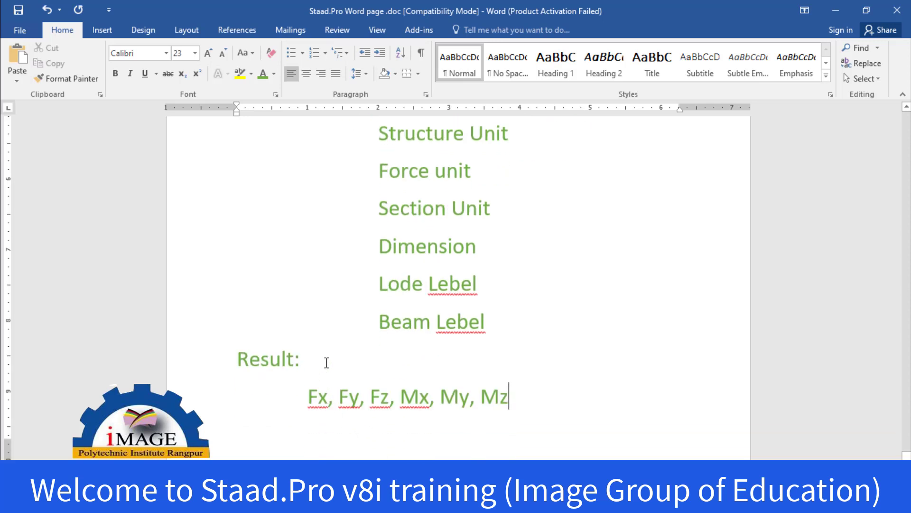
left_click(332, 362)
type("Gra")
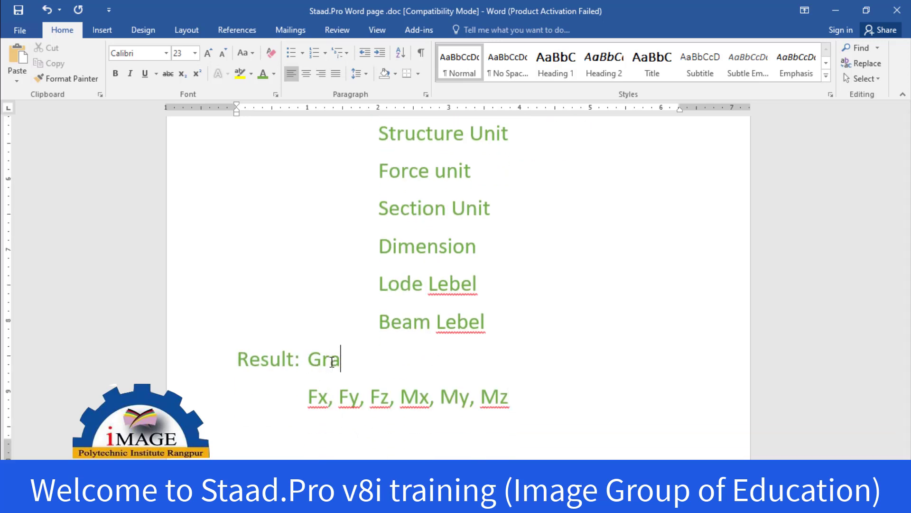
Step: Complete the first entry of the Result line as "Graphically" and switch to STAAD.Pro
type("phically")
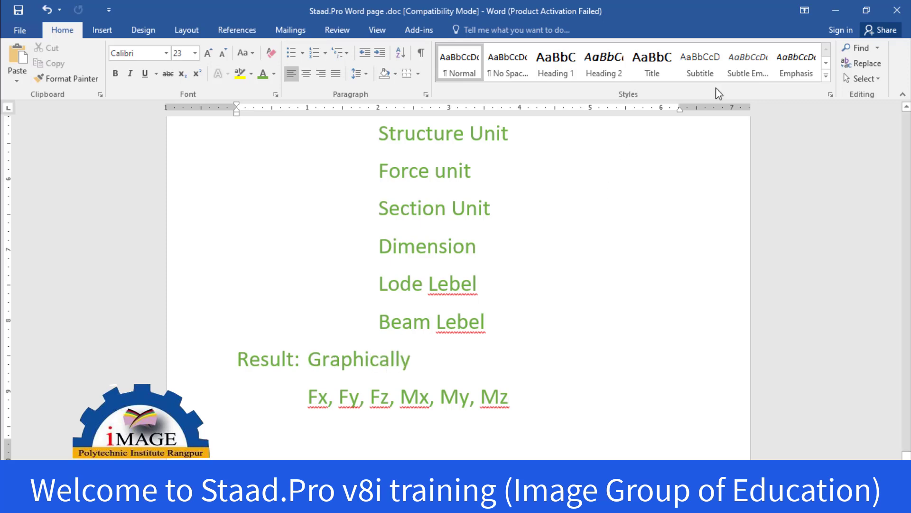
left_click(835, 12)
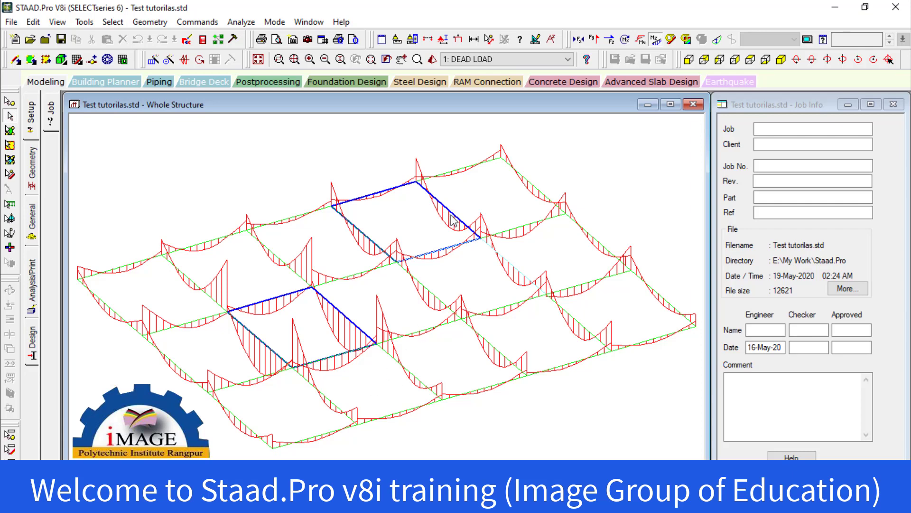
Step: Enter Postprocessing with only load cases 3 SERVICE LOAD and 4 FACTORED LOAD selected, excluding dead load, live load and FACTORED LOAD 1
scroll(247, 253, "up", 1)
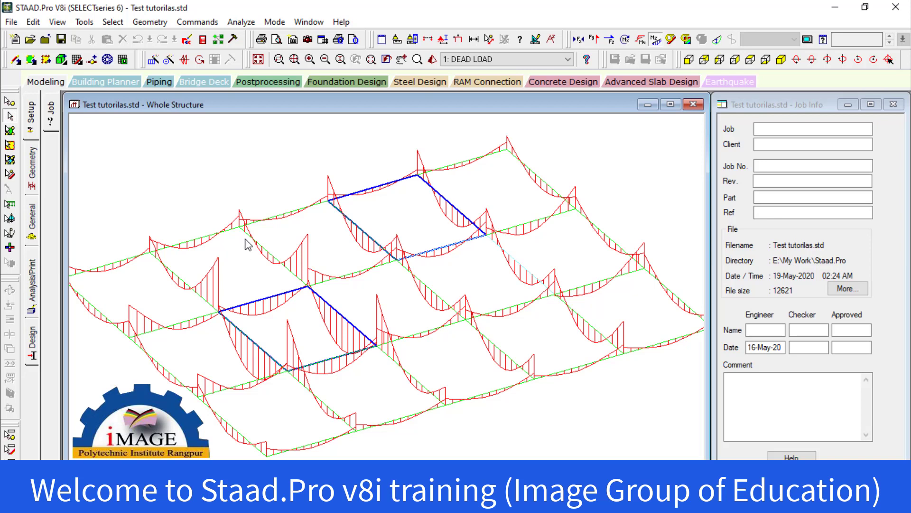
mouse_move(255, 240)
left_click(270, 82)
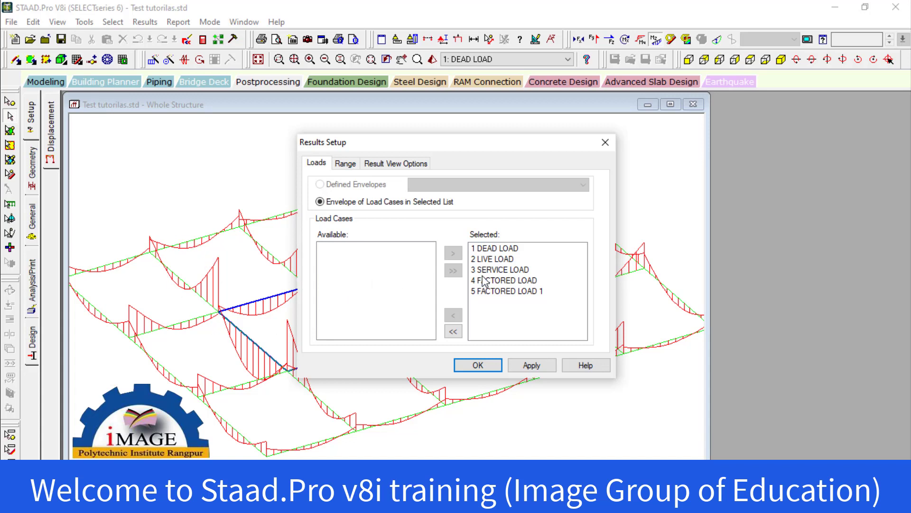
double_click(493, 248)
left_click(494, 249)
double_click(493, 248)
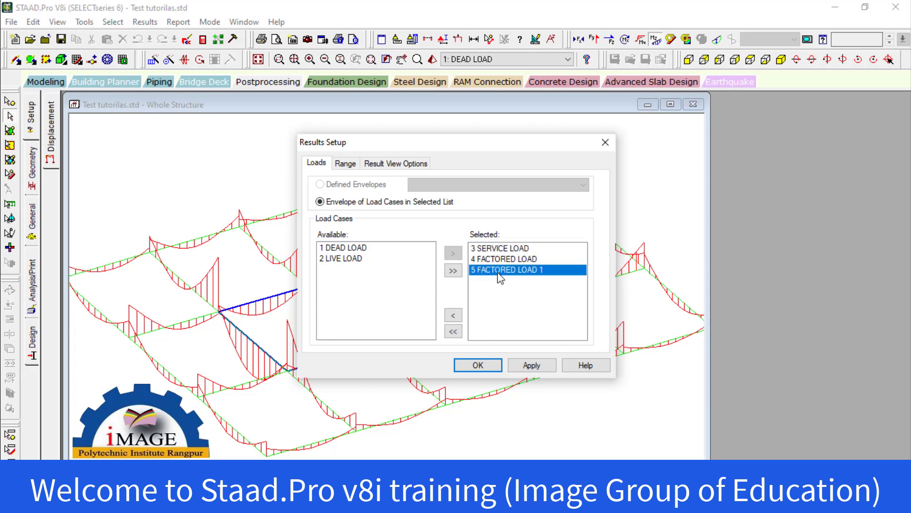
double_click(498, 270)
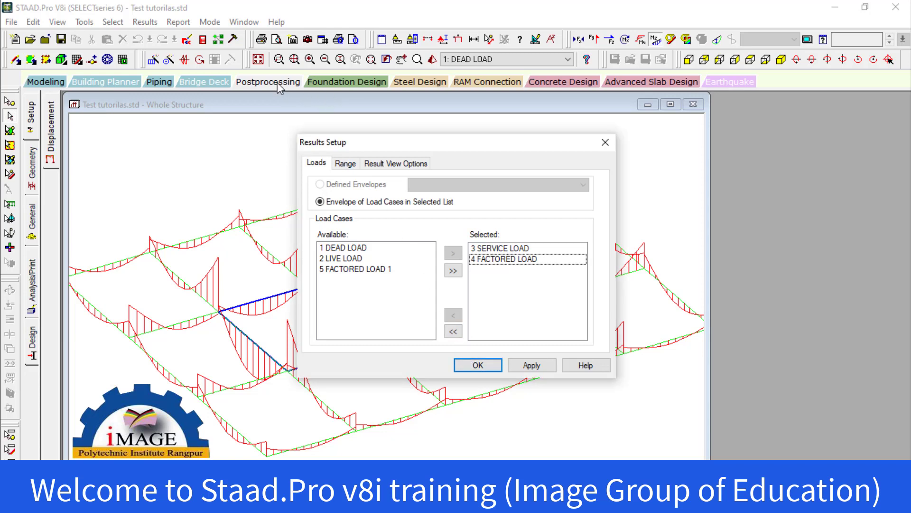
left_click(478, 366)
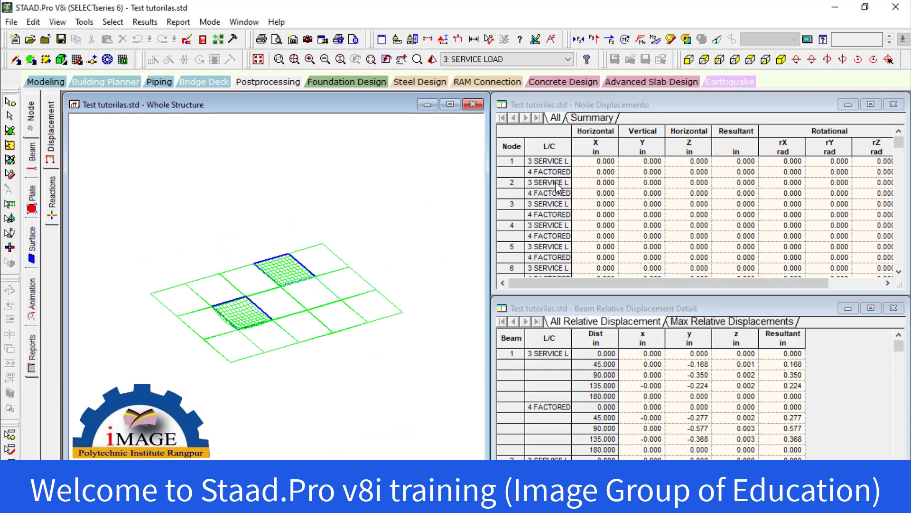
Step: Check which report types are available for the post-processing results
left_click(176, 22)
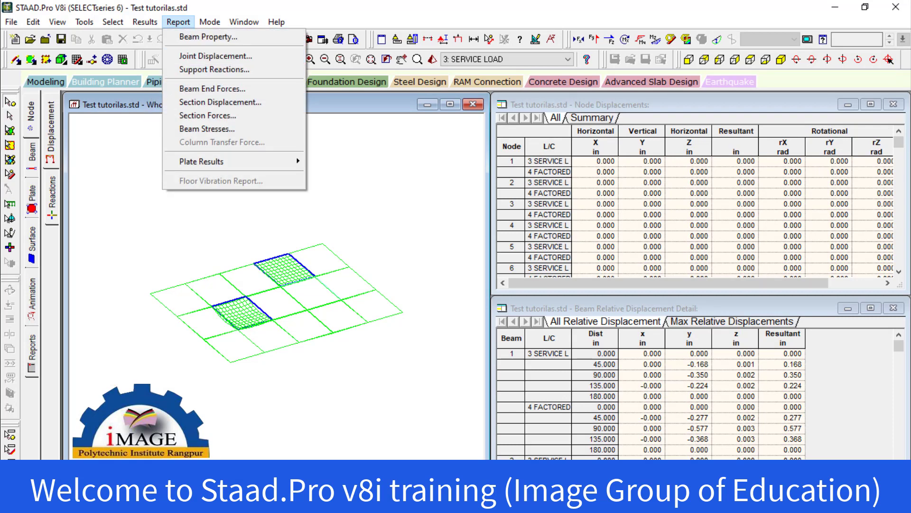
key("Escape")
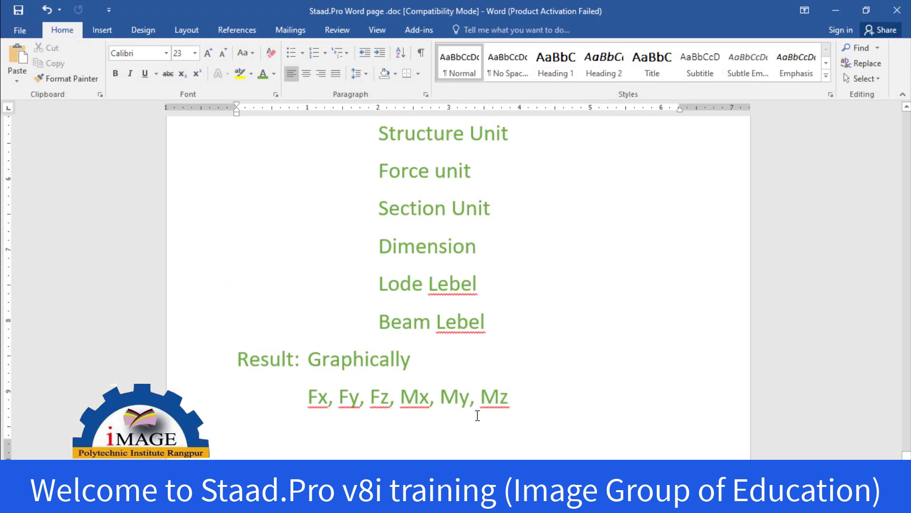
Step: Switch to the Word notes and start a new page headed "Post Processing >"
key("ctrl+Return")
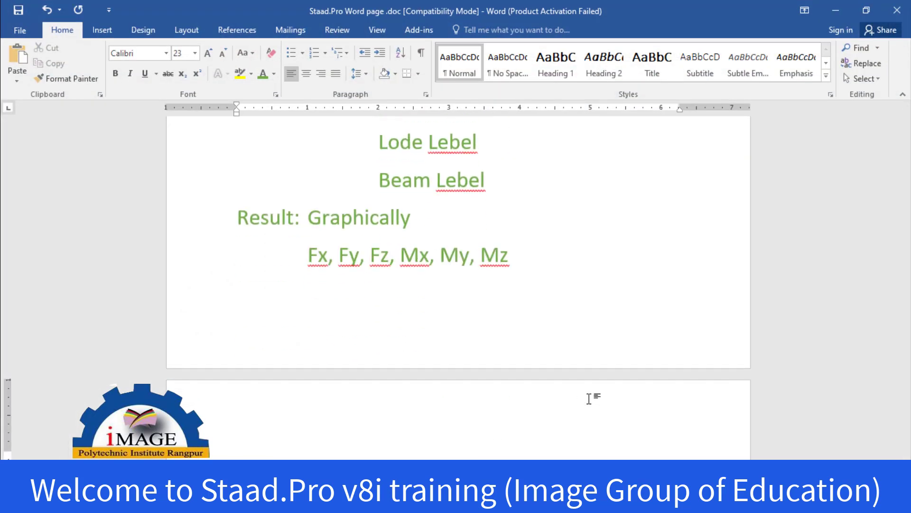
type("Rea")
type(" D")
type("rocess")
type("ing:")
key("Return")
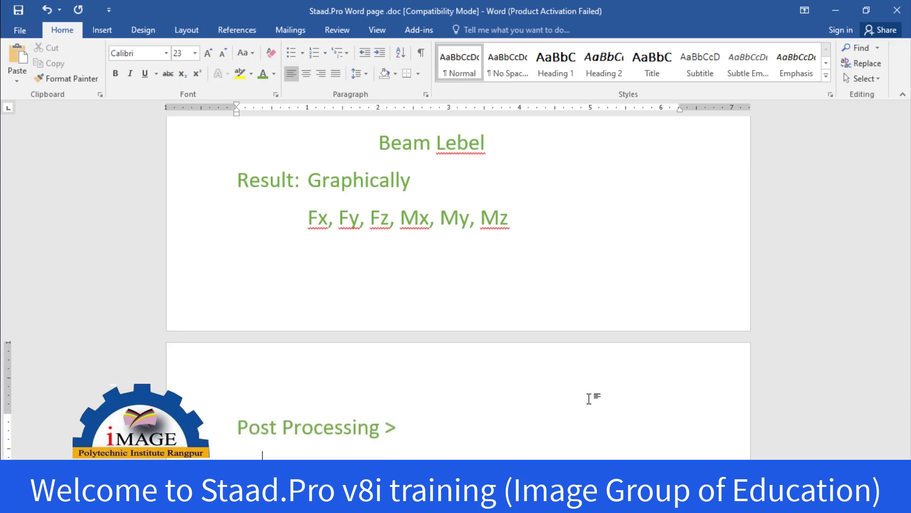
Step: Add an indented line under the Post Processing heading about the Report menu in the menu bar
type("Tab tions Additional Moment")
left_click(384, 456)
type("(M")
key("Right")
key("Right")
key("Right")
key("Right")
key("Right")
key("Right")
key("Right")
key("Right")
type("ing Maxi")
key("BackSpace")
key("BackSpace")
type("muResu")
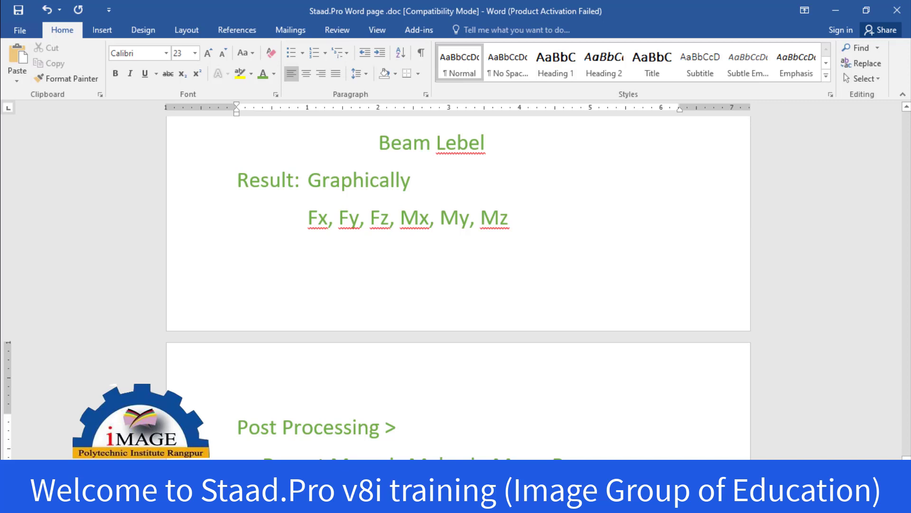
Step: Correct the wording of the indented line to "Report Menu makes in Menu Bar"
left_click(385, 454)
key("BackSpace")
key("BackSpace")
key("BackSpace")
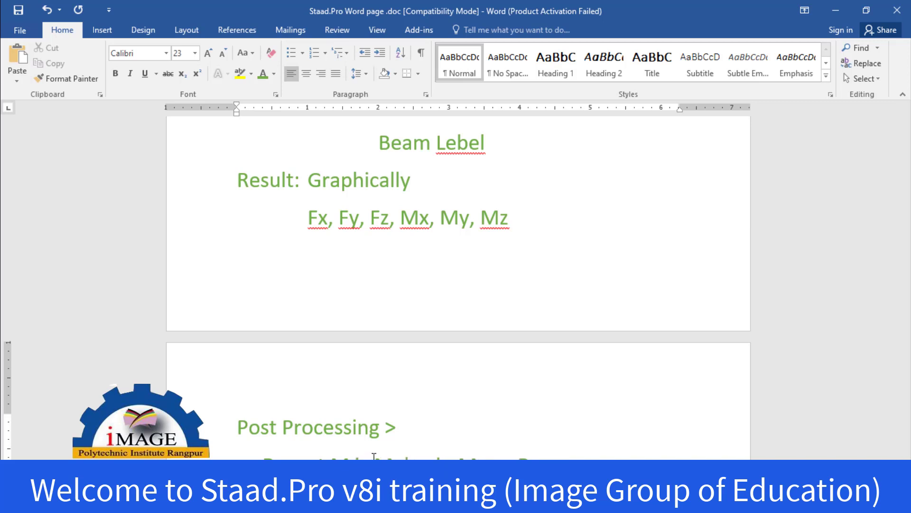
type("nu >")
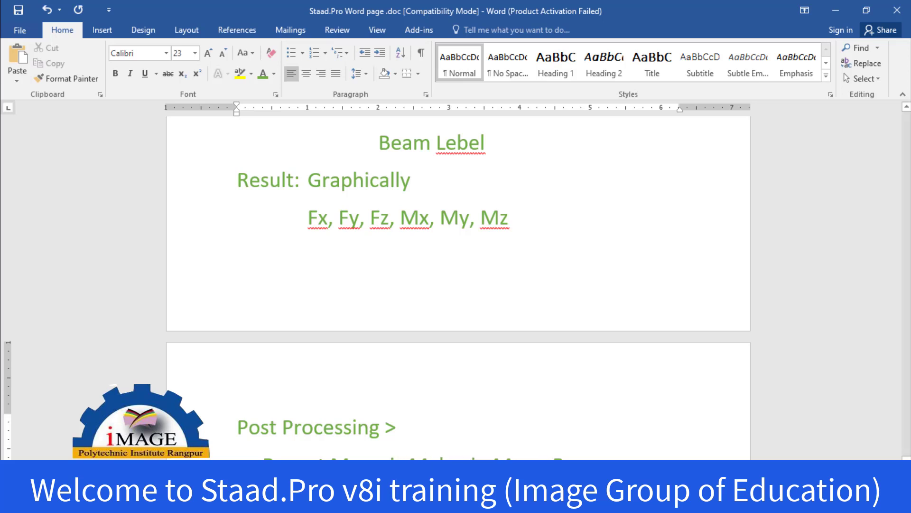
left_click(404, 455)
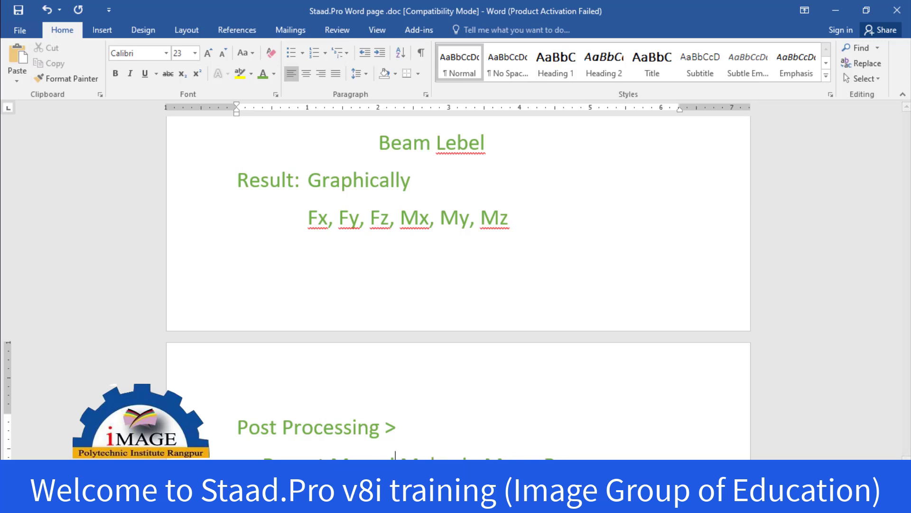
left_click(390, 455)
left_click(426, 455)
left_click(436, 454)
left_click(415, 455)
key("BackSpace")
scroll(602, 453, "down", 1)
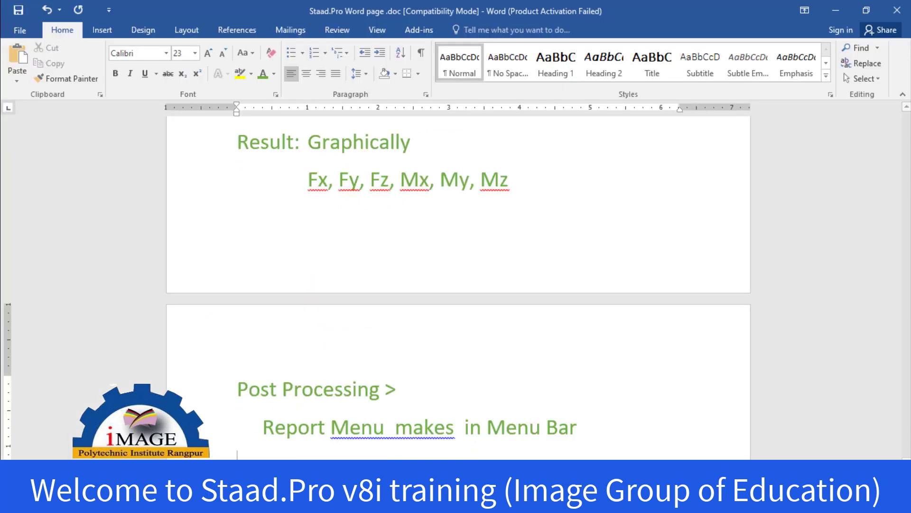
Step: Append "after post procession" to the "Post Processing >" heading line
left_click(433, 390)
type("aft")
type("er")
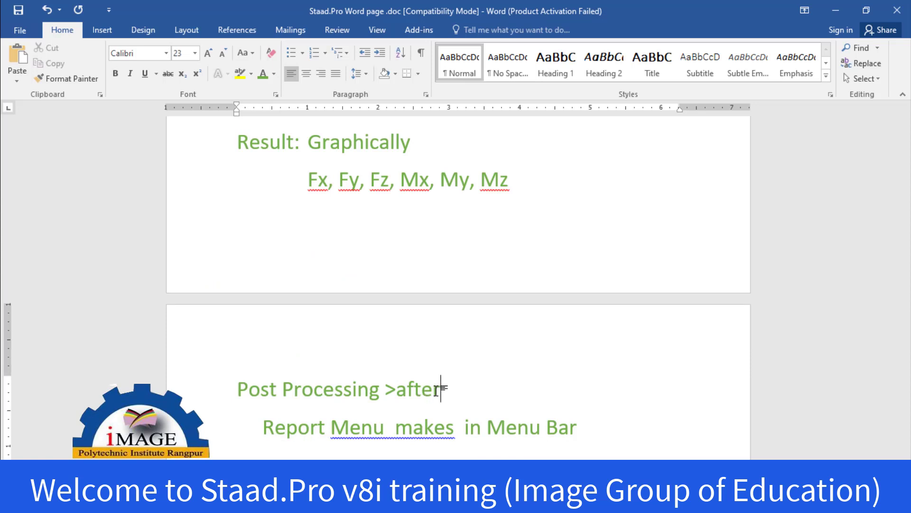
type(" post ")
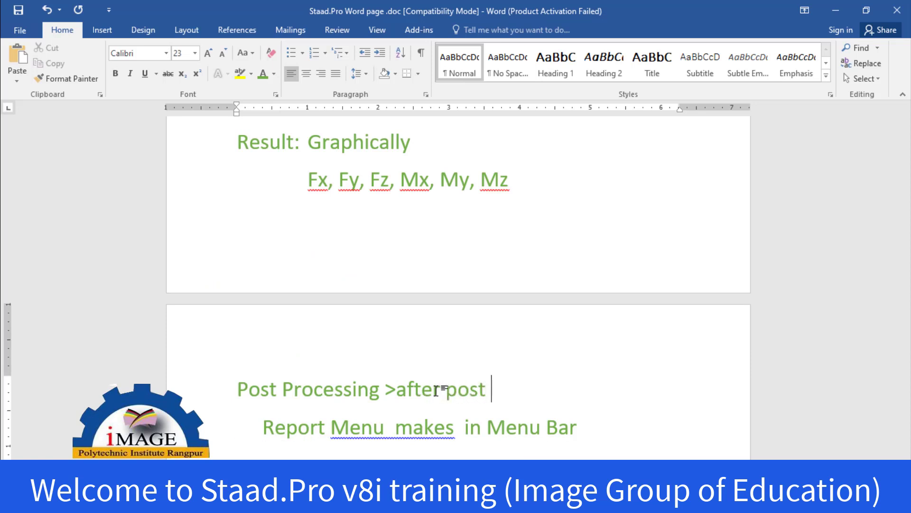
type("pro")
key("BackSpace")
type("roces")
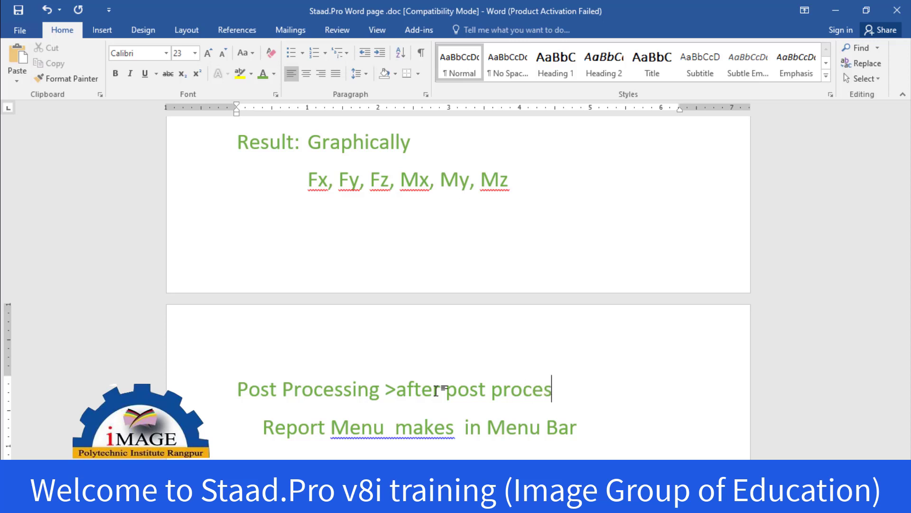
type("sion")
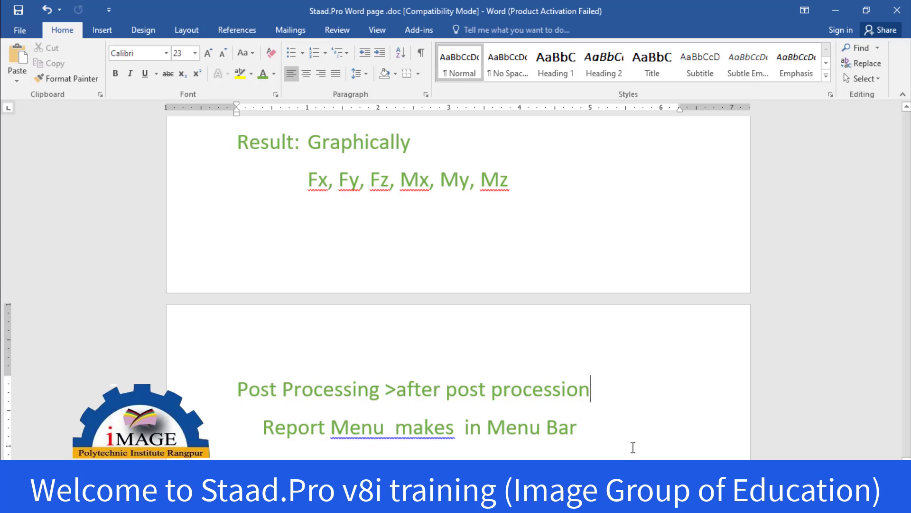
left_click(628, 433)
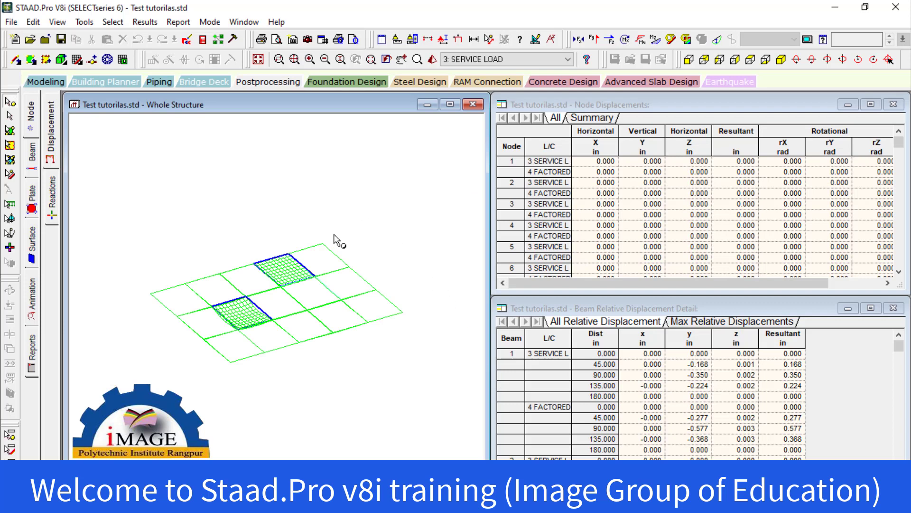
Step: Switch to STAAD.Pro and examine the node displacement and beam relative displacement tables beside the structure
middle_click_drag(340, 237, 244, 252)
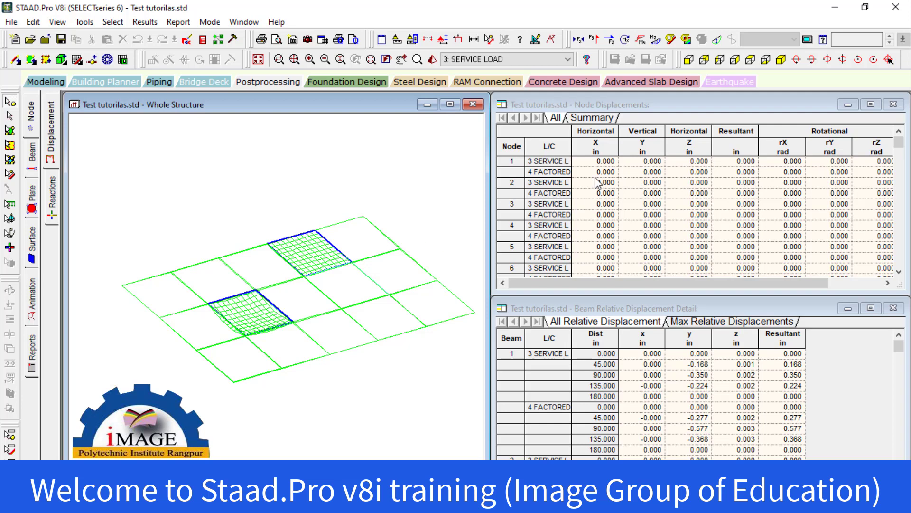
left_click(537, 162)
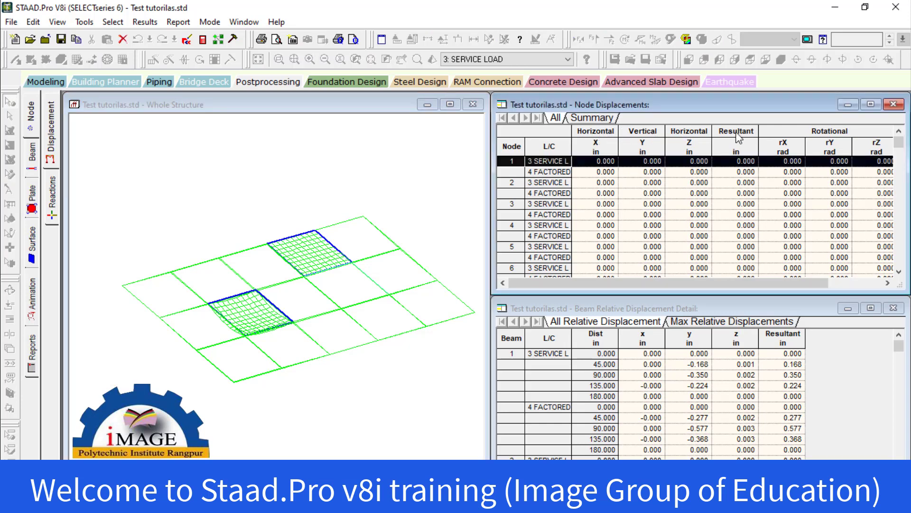
left_click_drag(714, 284, 776, 284)
left_click(606, 313)
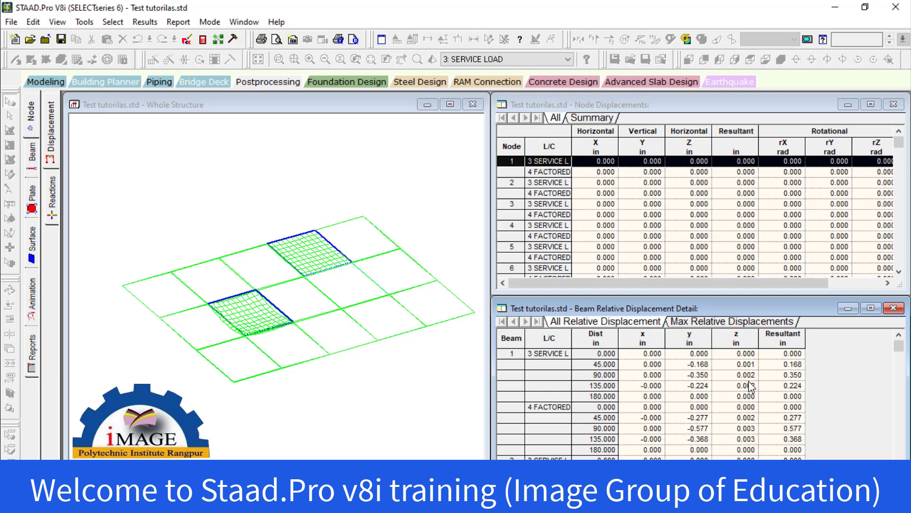
scroll(610, 453, "down", 3)
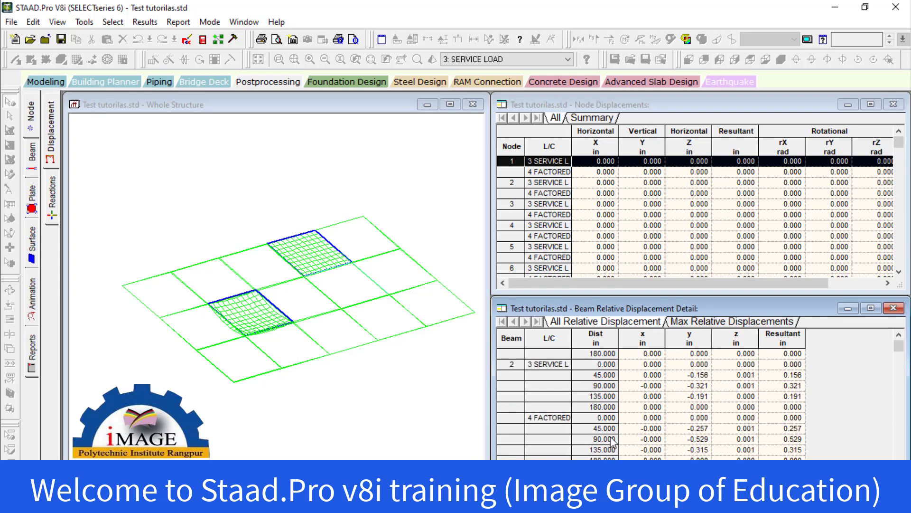
left_click(359, 365)
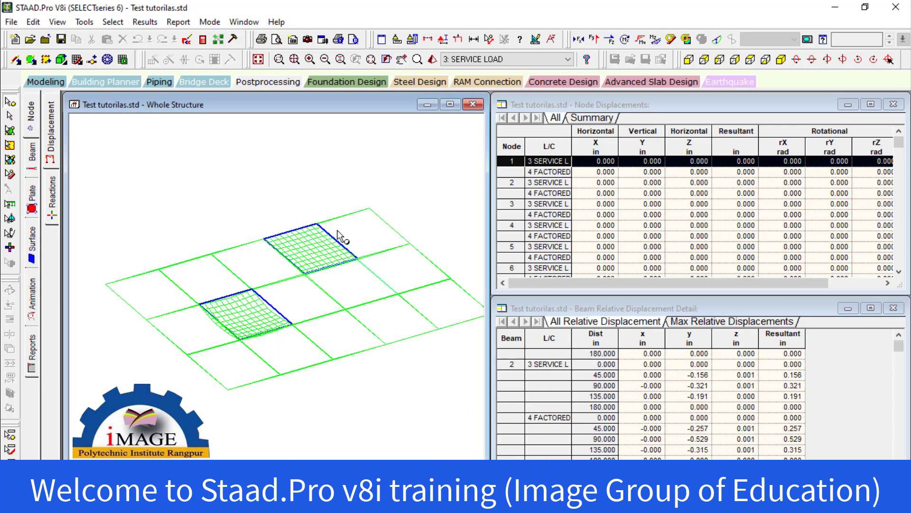
Step: Close the node displacement and beam relative displacement tables and maximize the Whole Structure view
left_click(893, 104)
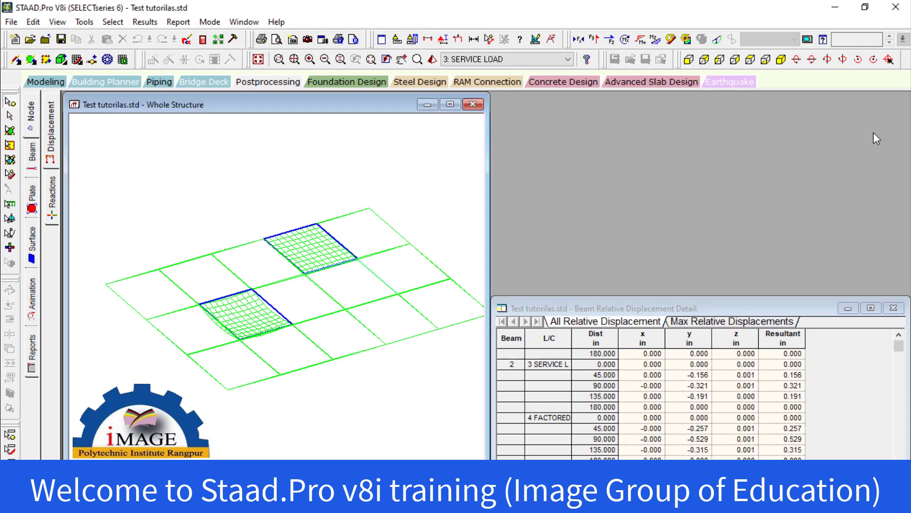
left_click(895, 309)
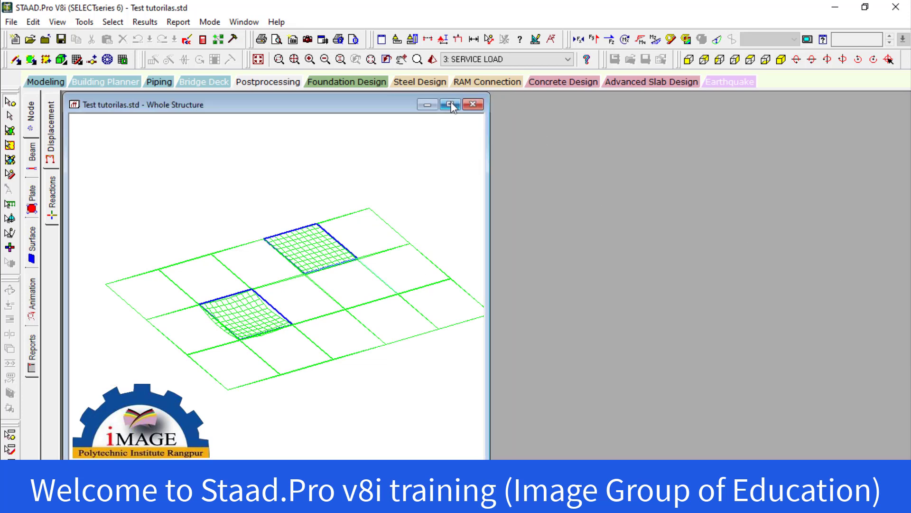
left_click(450, 104)
scroll(484, 223, "up", 3)
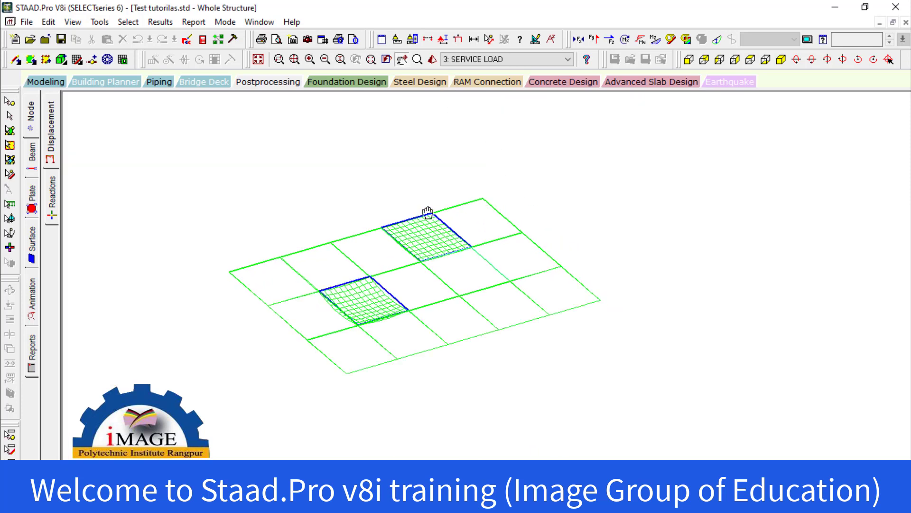
Step: Run a Deflection animation of the whole structure from the results options and stop it
left_click(171, 24)
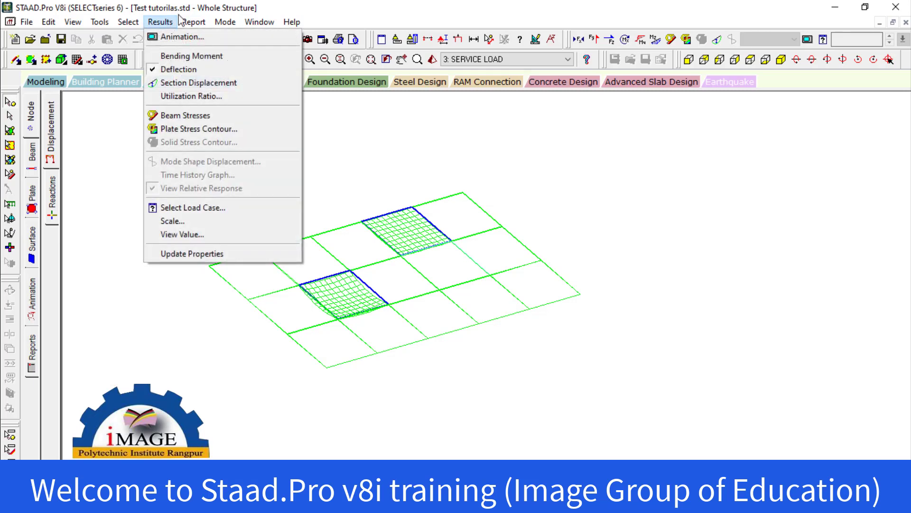
left_click(202, 25)
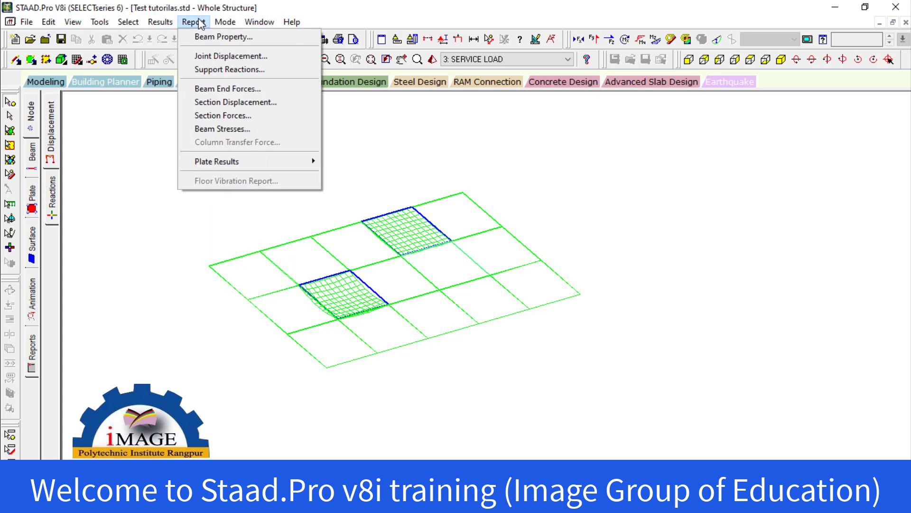
mouse_move(156, 24)
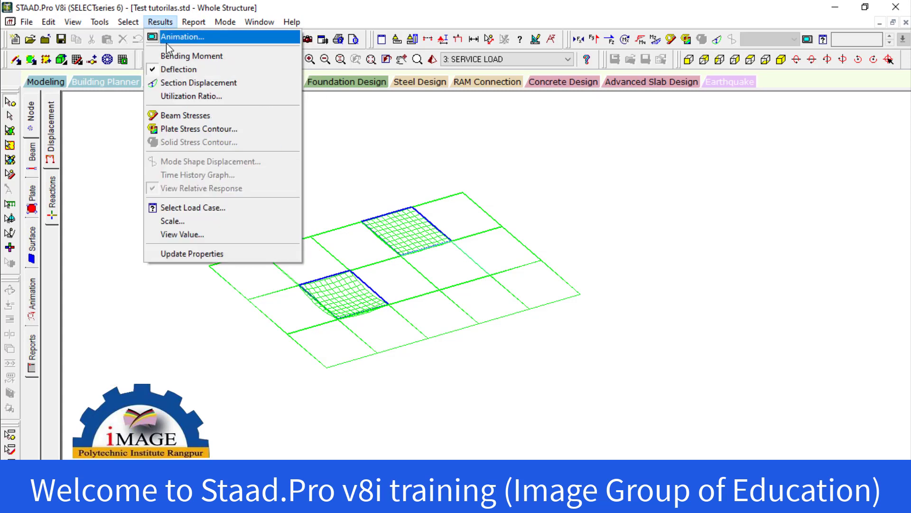
left_click(197, 41)
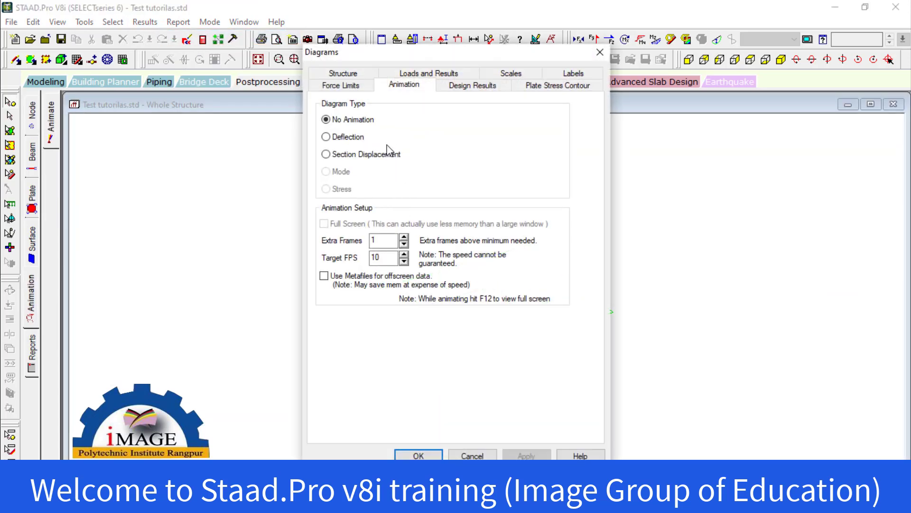
left_click(348, 137)
left_click(427, 455)
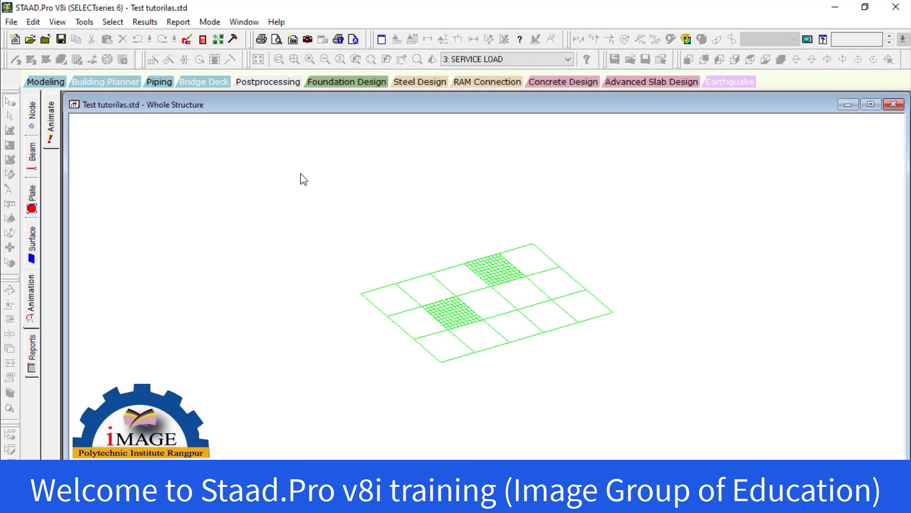
left_click(321, 184)
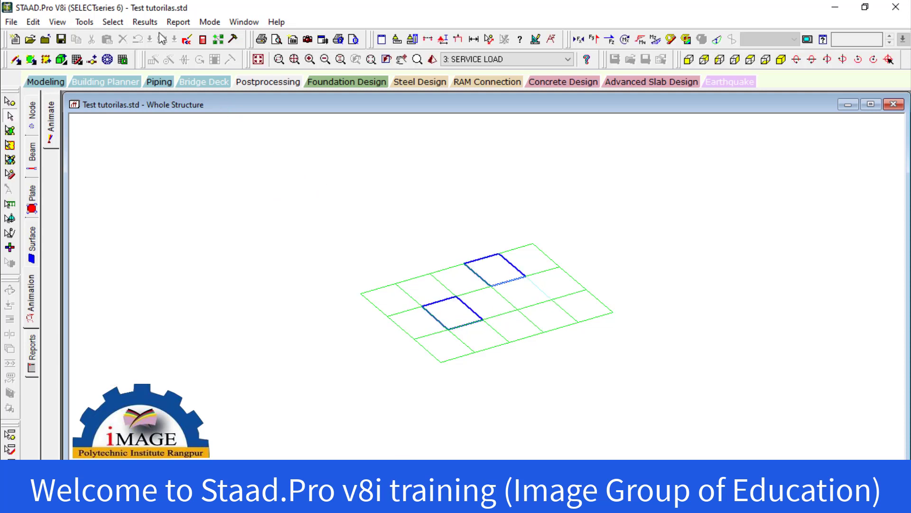
Step: Display the bending moment diagram on the whole structure and inspect it in front and isometric views
left_click(145, 22)
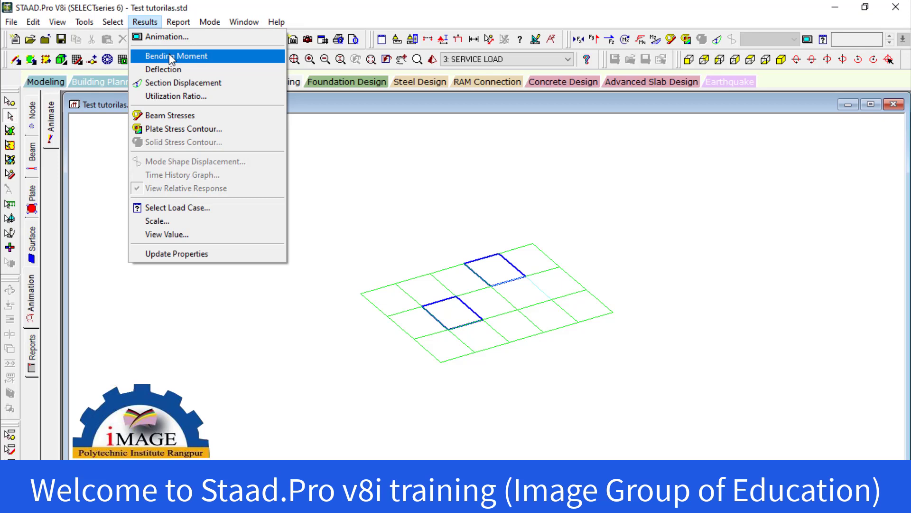
left_click(171, 58)
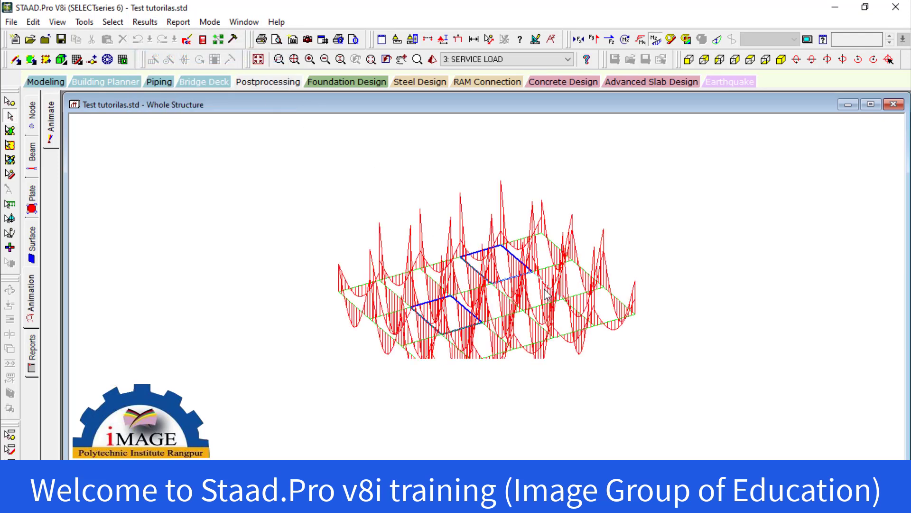
scroll(550, 287, "up", 5)
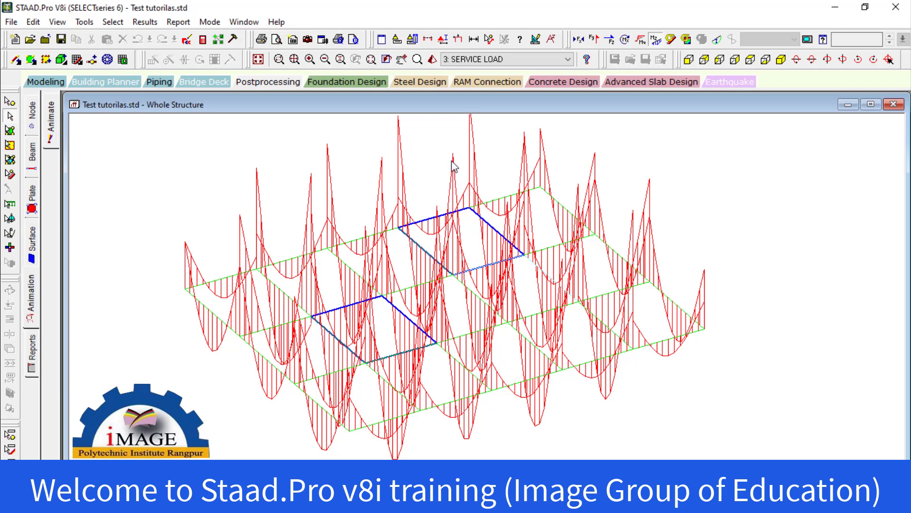
left_click(689, 59)
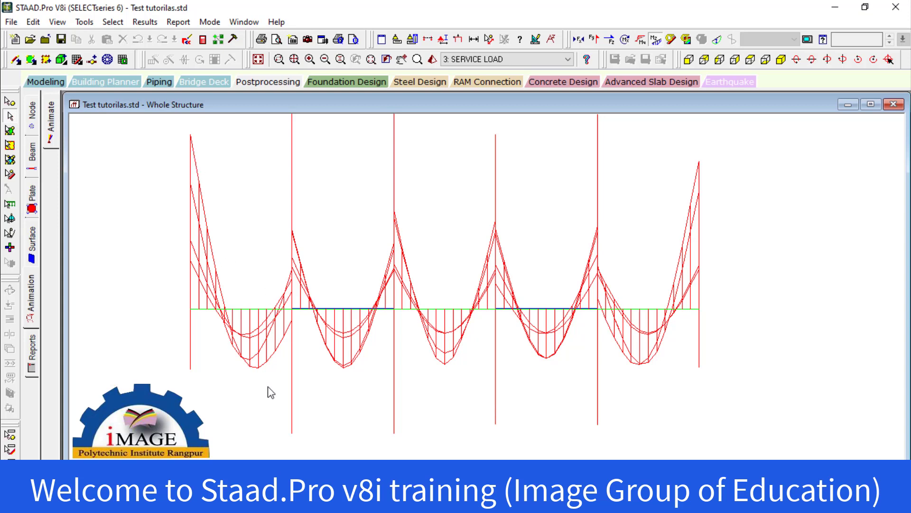
scroll(330, 389, "down", 2)
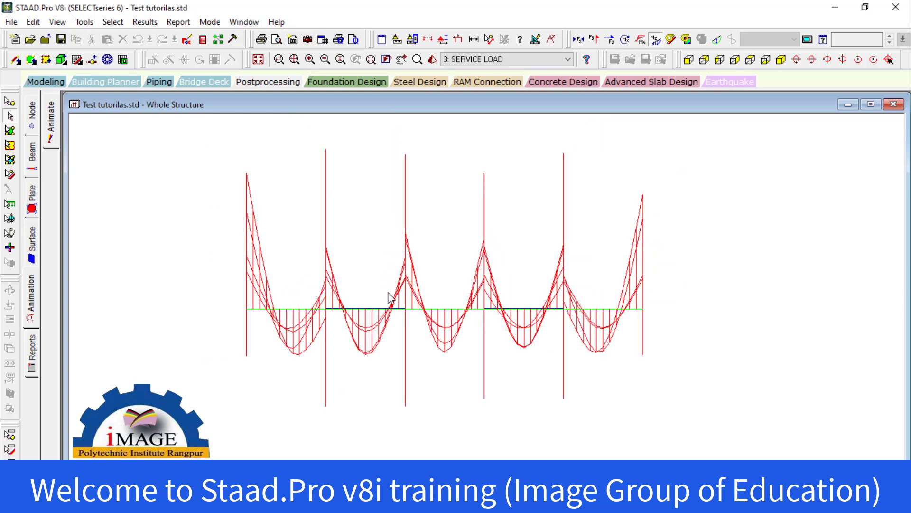
left_click(782, 60)
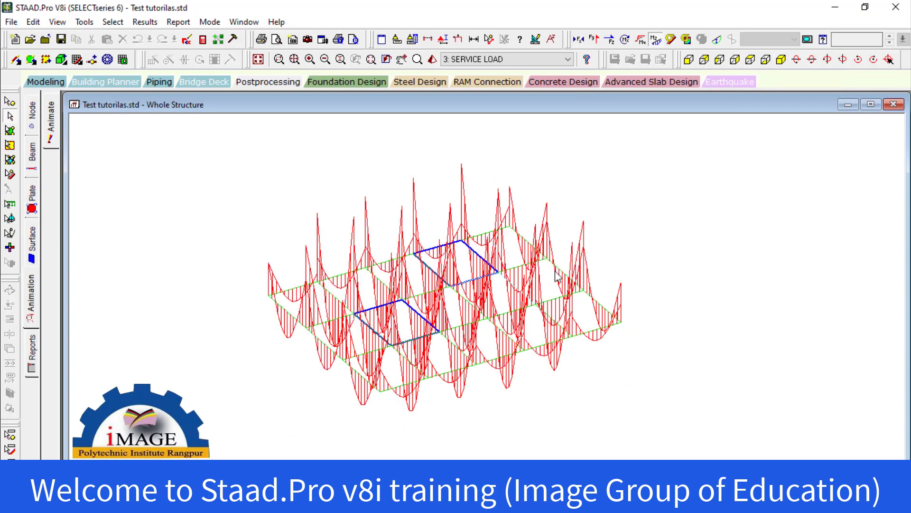
scroll(558, 277, "up", 2)
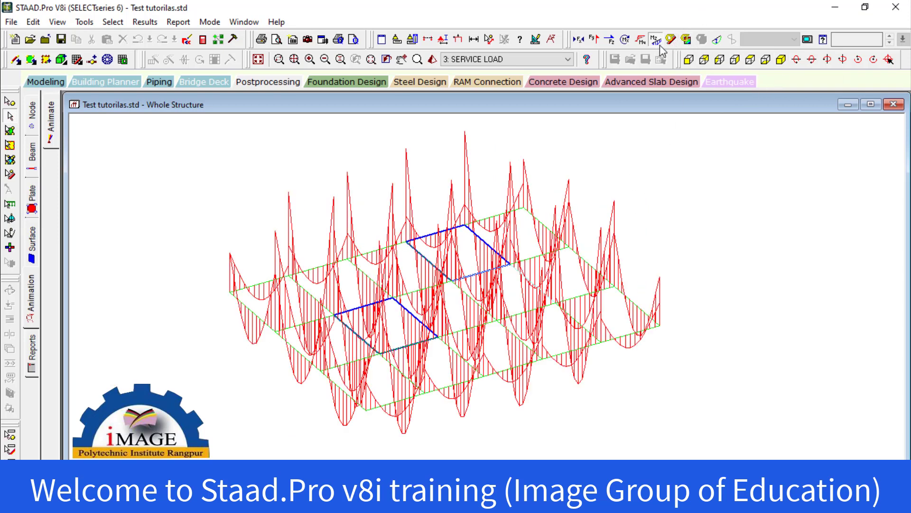
Step: Turn on immediate application of the diagram scales and set the Bending Y result scale to 320 kip-ft per in
left_click(536, 39)
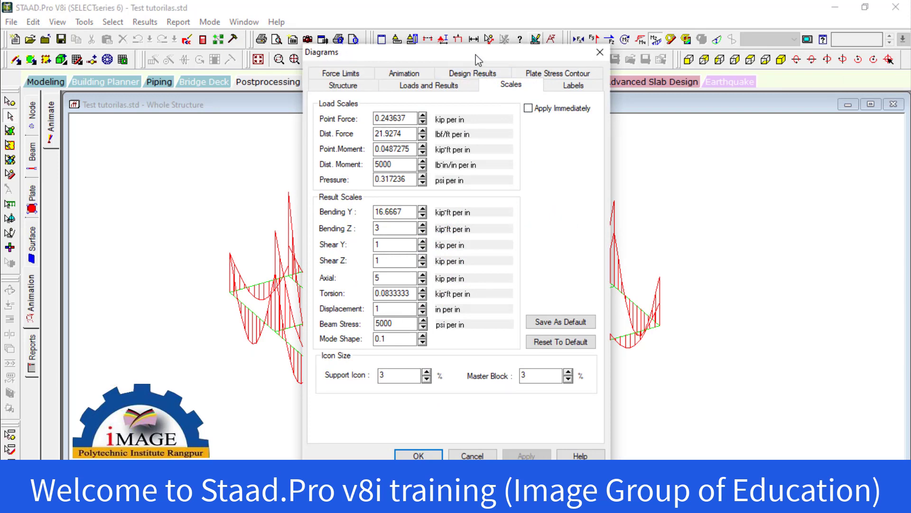
left_click_drag(475, 55, 715, 36)
double_click(618, 191)
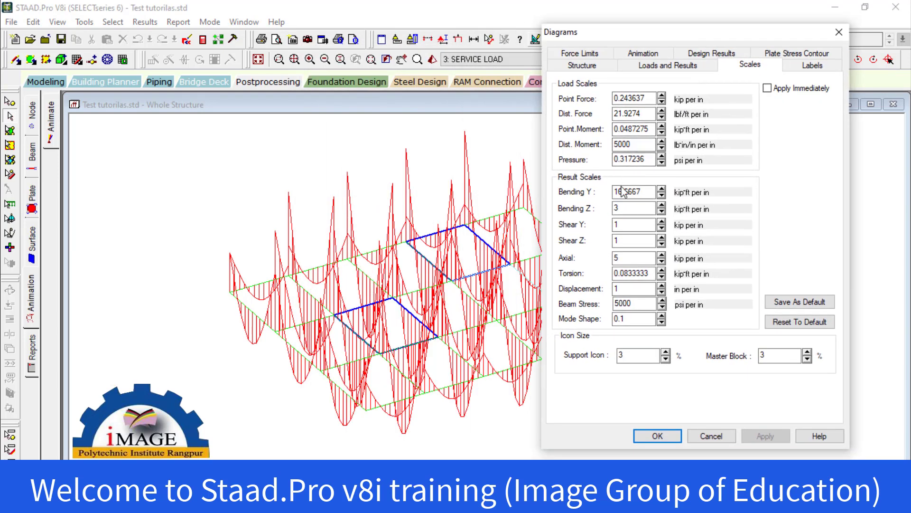
left_click(609, 197)
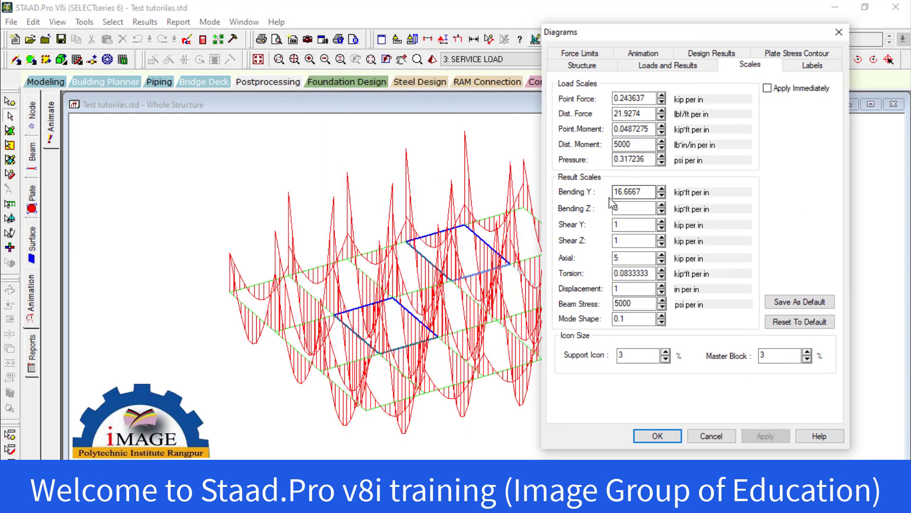
left_click(662, 189)
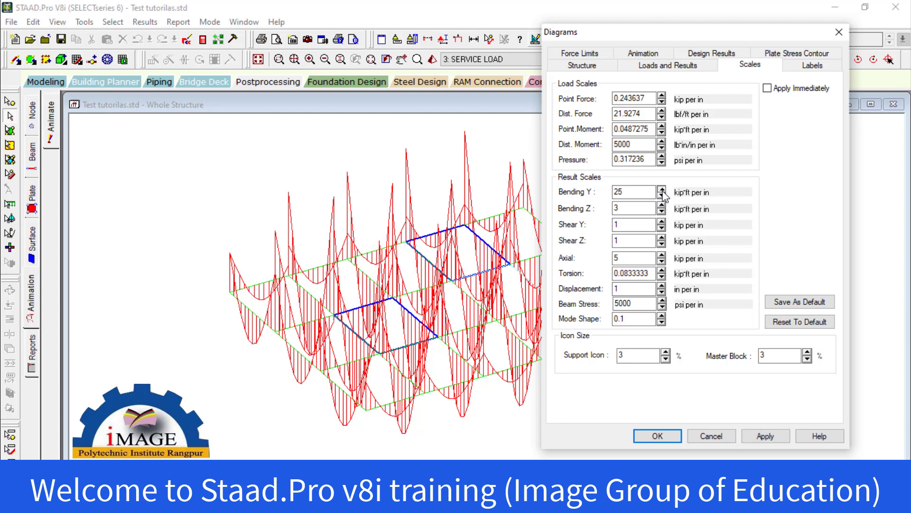
left_click(767, 88)
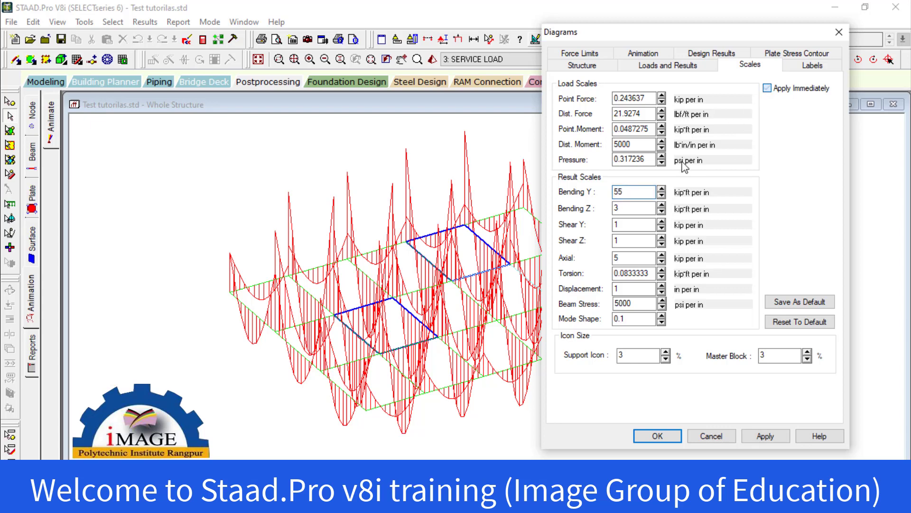
left_click(662, 189)
Step: Set the Bending Z result scale to 8 kip-ft per in and accept the diagram settings
left_click(661, 207)
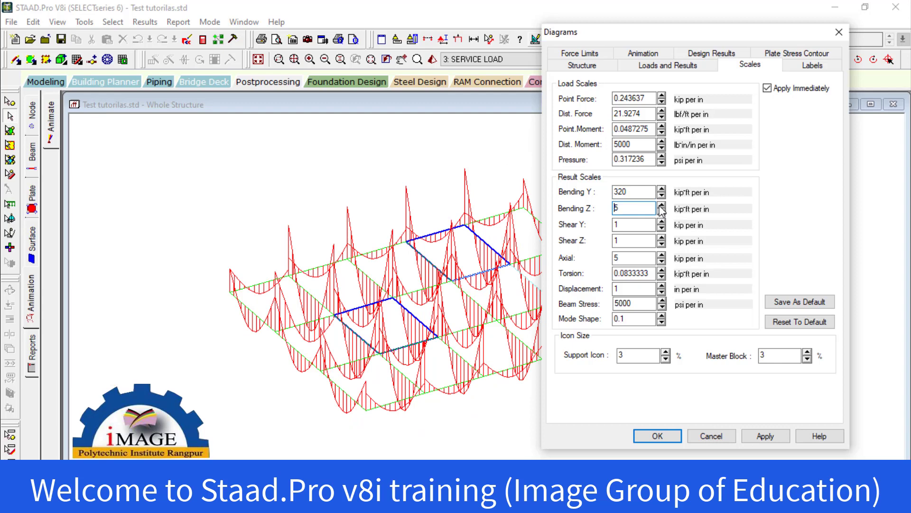
left_click(661, 206)
left_click(661, 206)
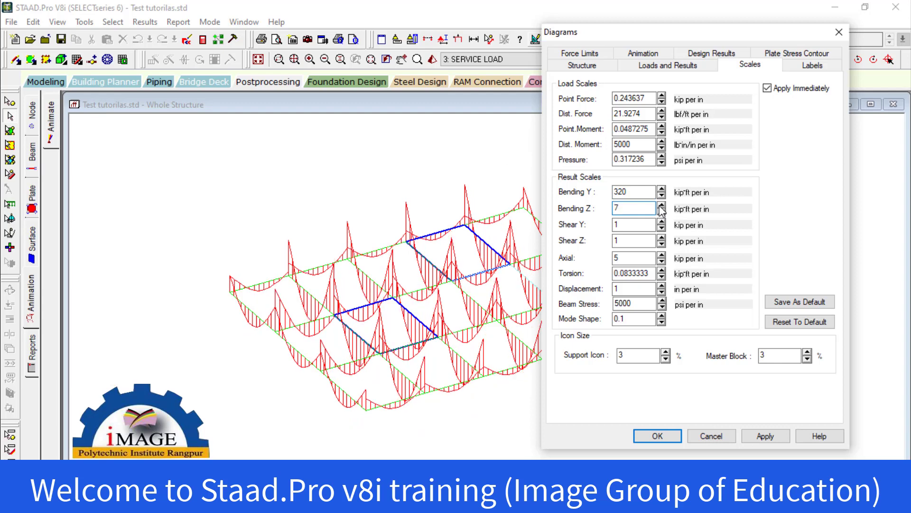
left_click(661, 206)
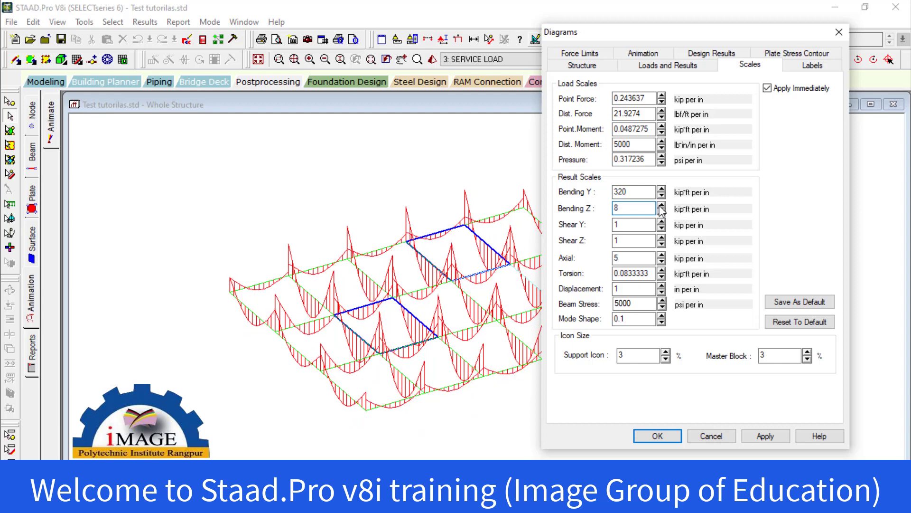
left_click(666, 434)
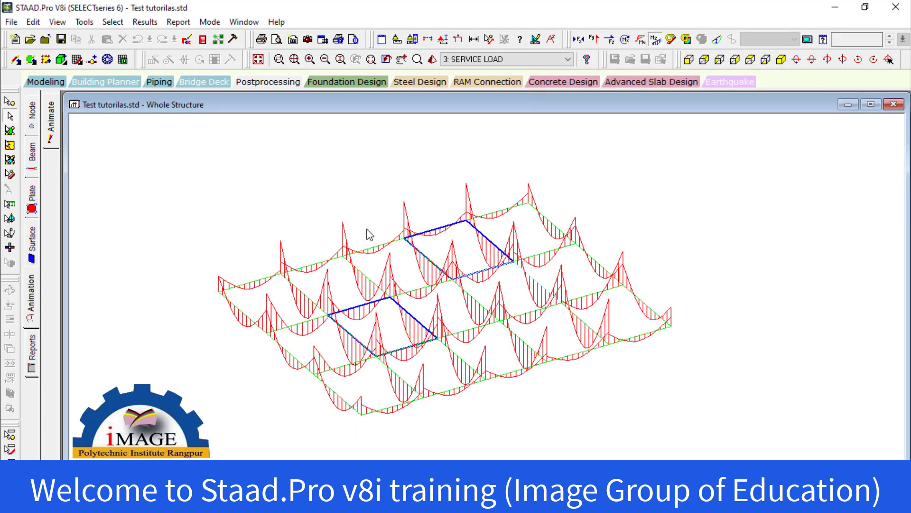
Step: Overlay the deflection diagram on the bending moments, examine the plate panels, and hide the deflection again
left_click(145, 22)
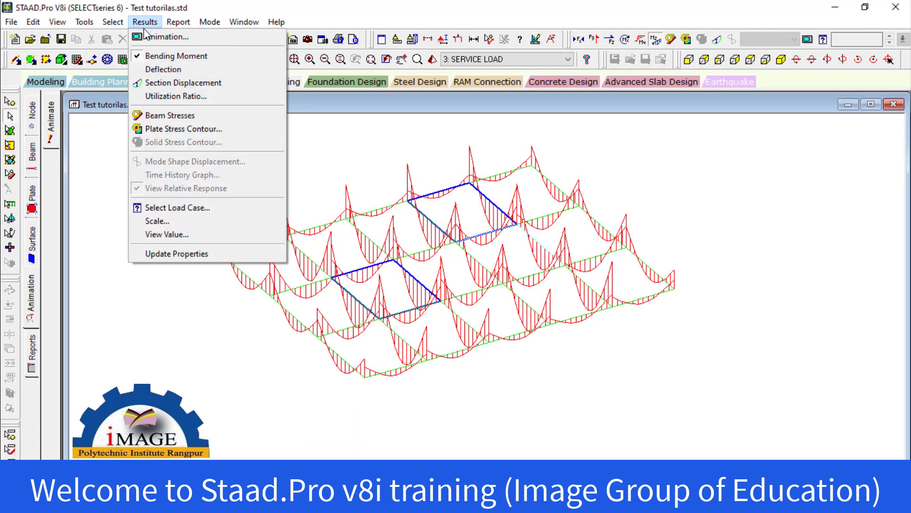
left_click(184, 69)
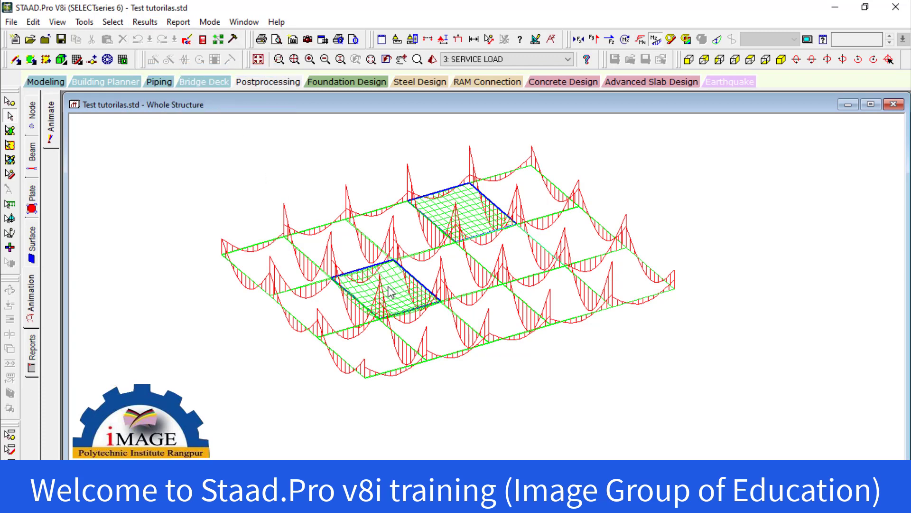
scroll(274, 249, "up", 3)
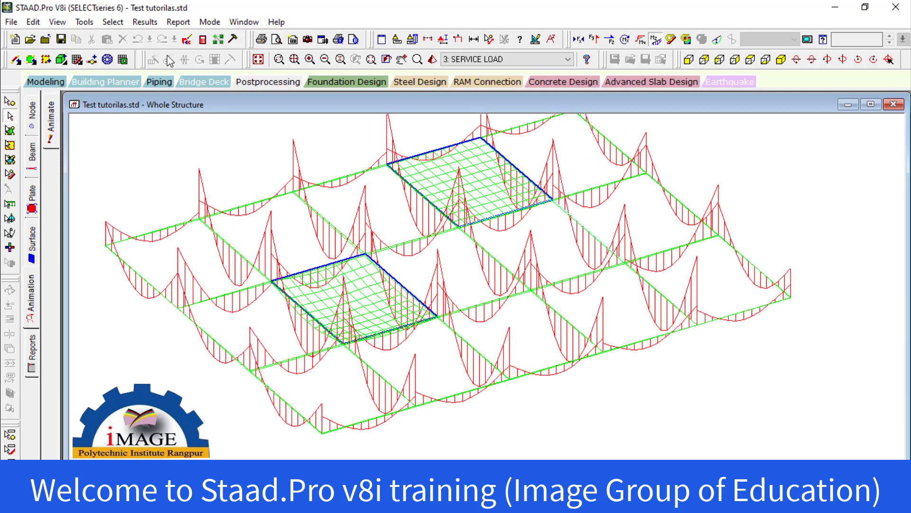
left_click(145, 22)
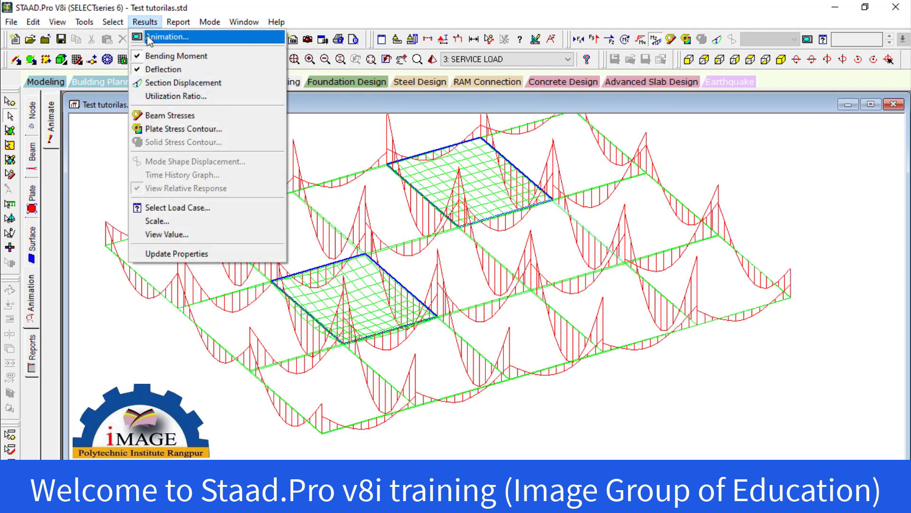
left_click(164, 70)
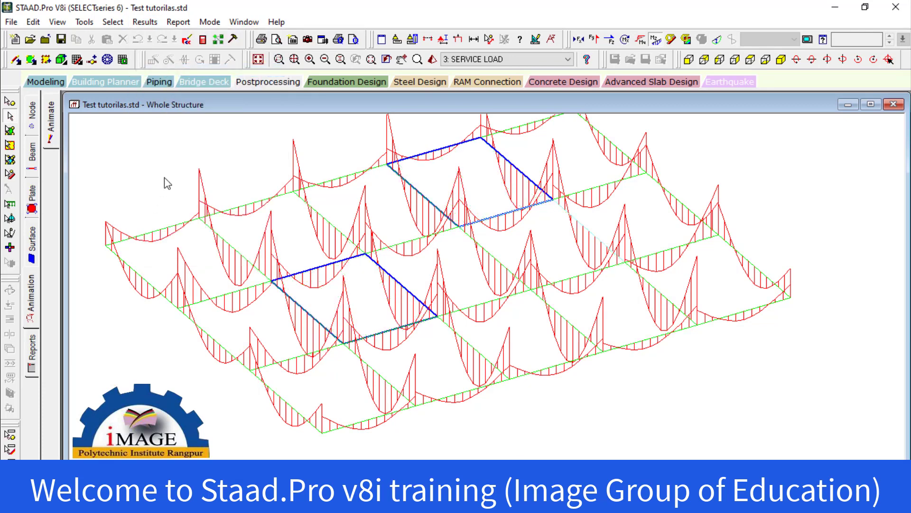
Step: Display the structure's deflection over the bending moments and inspect it in front and isometric views
left_click(145, 22)
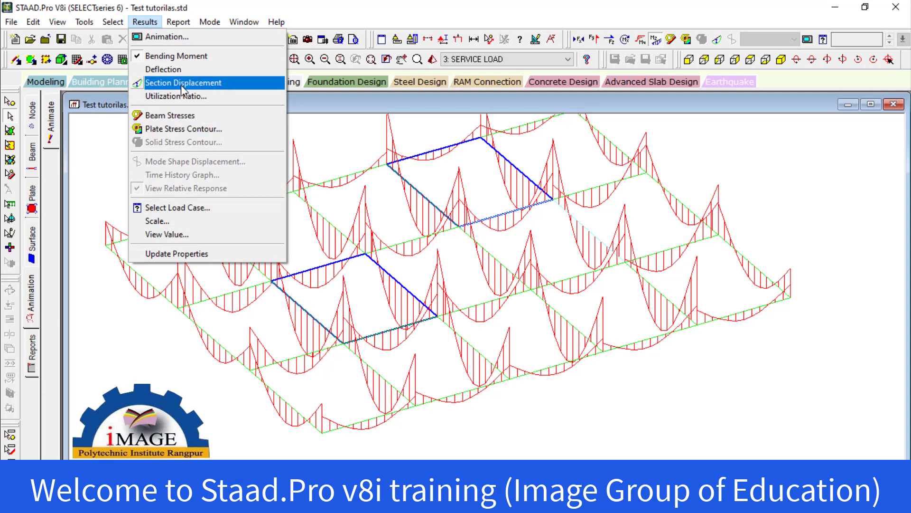
left_click(189, 71)
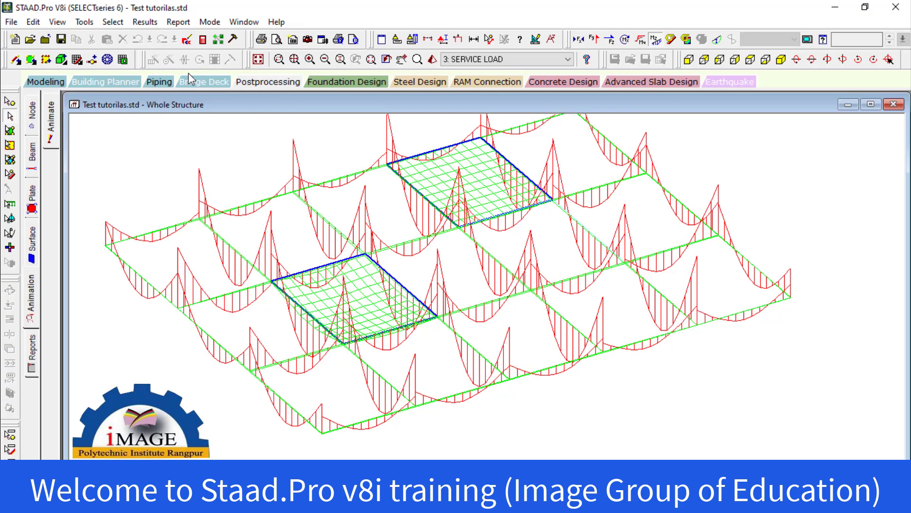
scroll(237, 180, "up", 3)
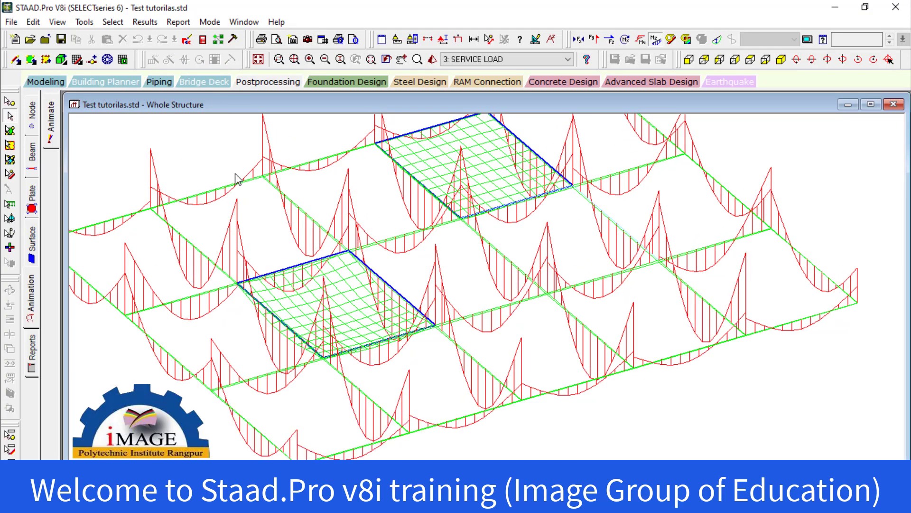
left_click(684, 63)
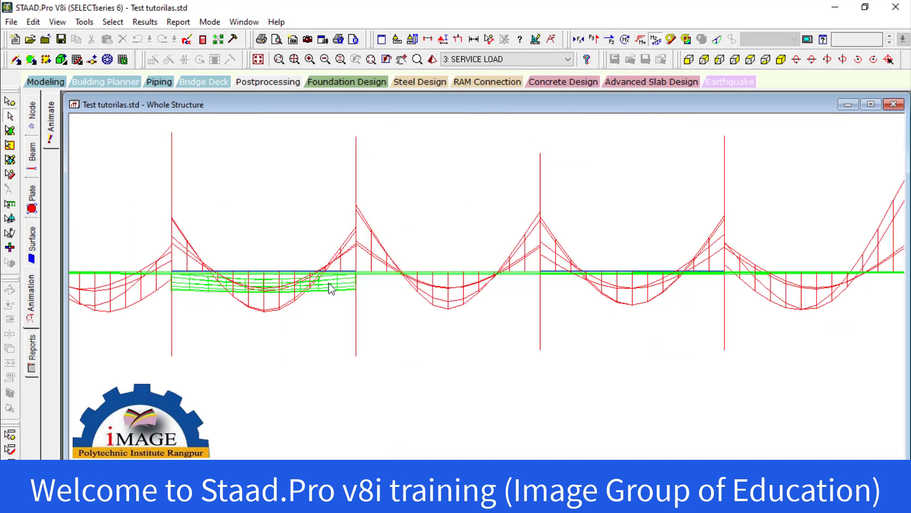
scroll(527, 285, "up", 1)
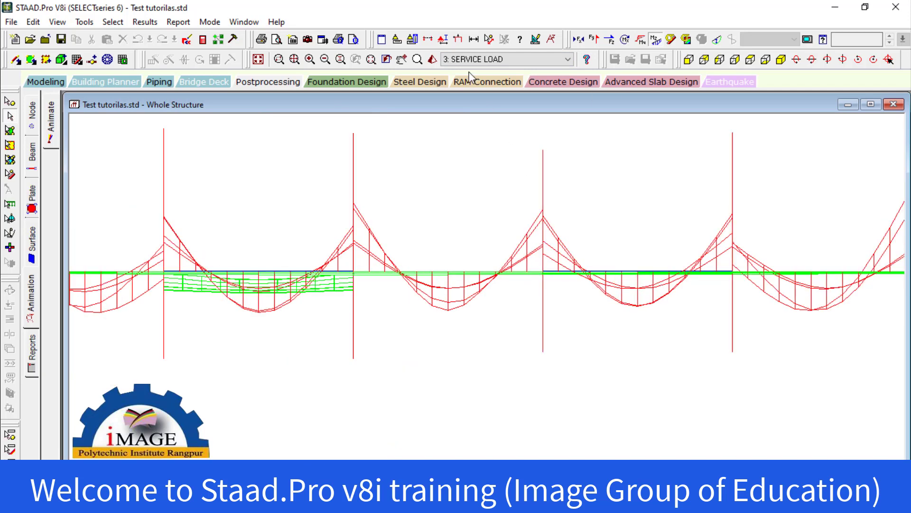
left_click(781, 60)
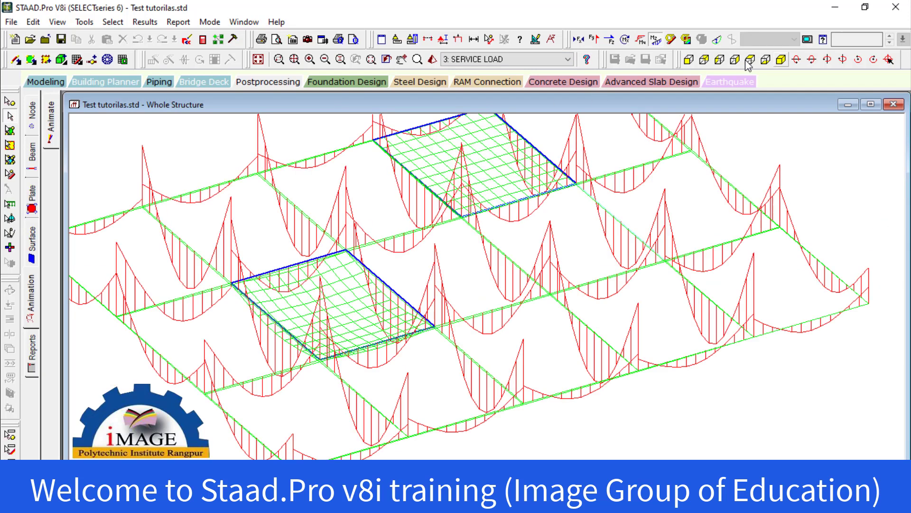
Step: Try to show the utilization ratio without a selection and with a group of beams selected, and clear the selection
left_click(149, 22)
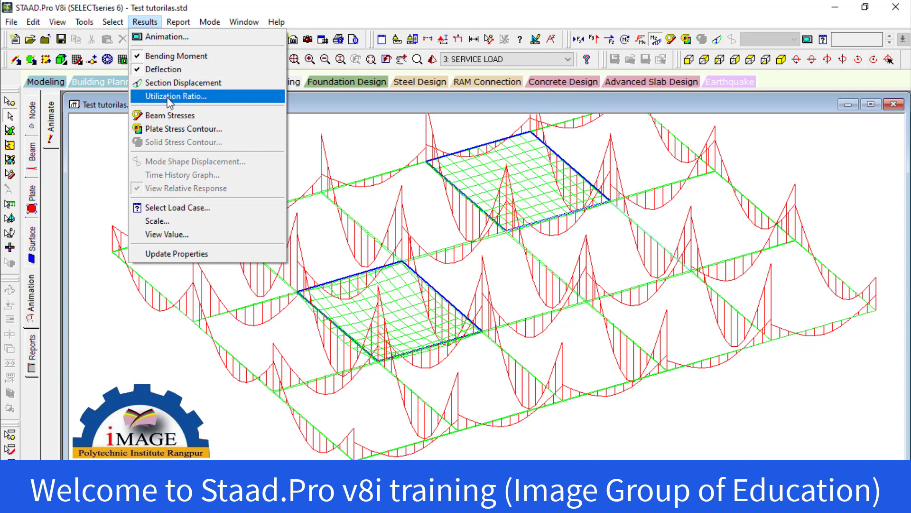
left_click(168, 96)
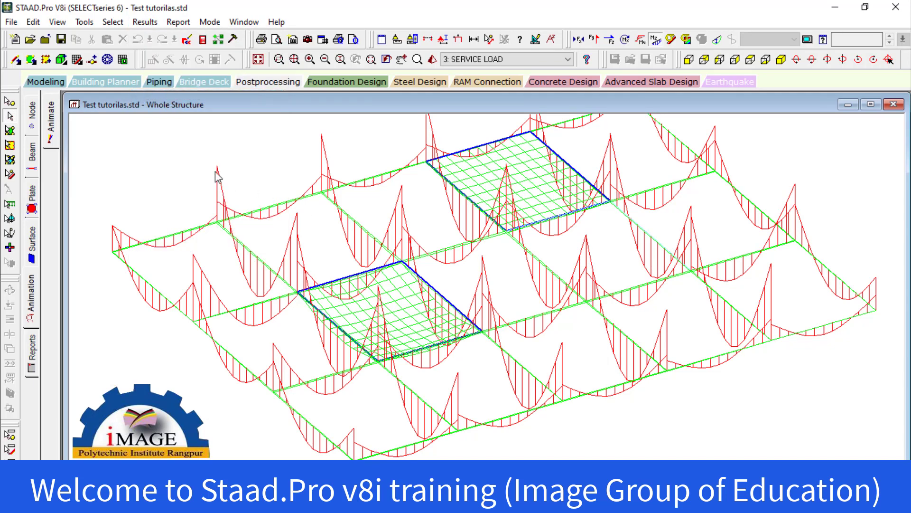
left_click_drag(214, 177, 435, 311)
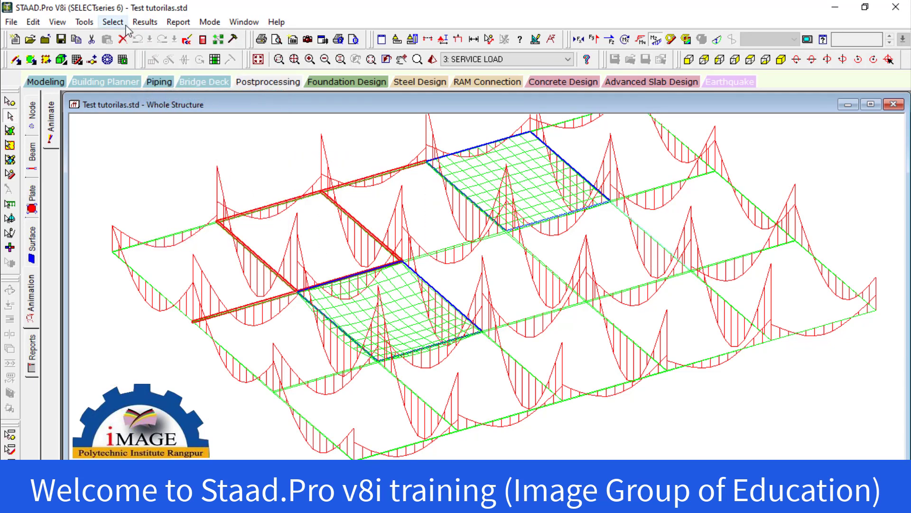
left_click(145, 21)
left_click(166, 98)
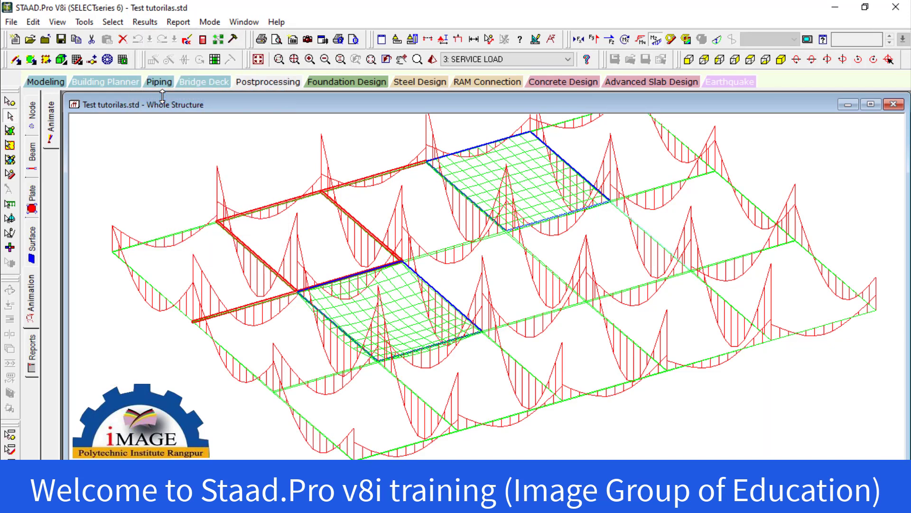
left_click(148, 203)
Step: Display beam stresses on the whole structure and activate the Beams Cursor for selection
left_click(113, 22)
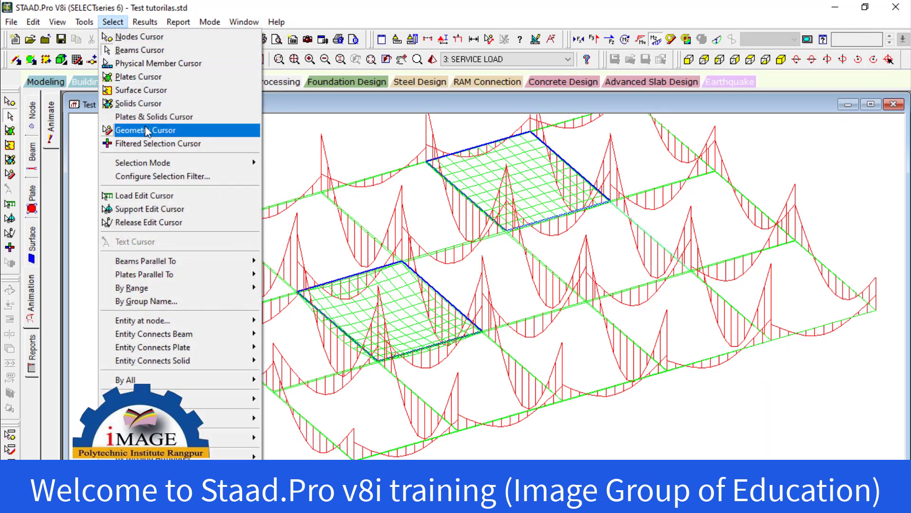
mouse_move(144, 22)
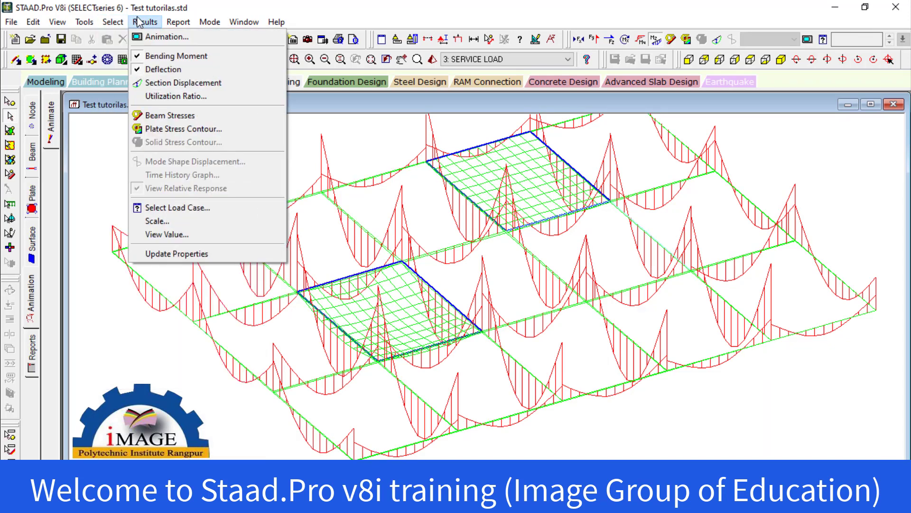
left_click(216, 116)
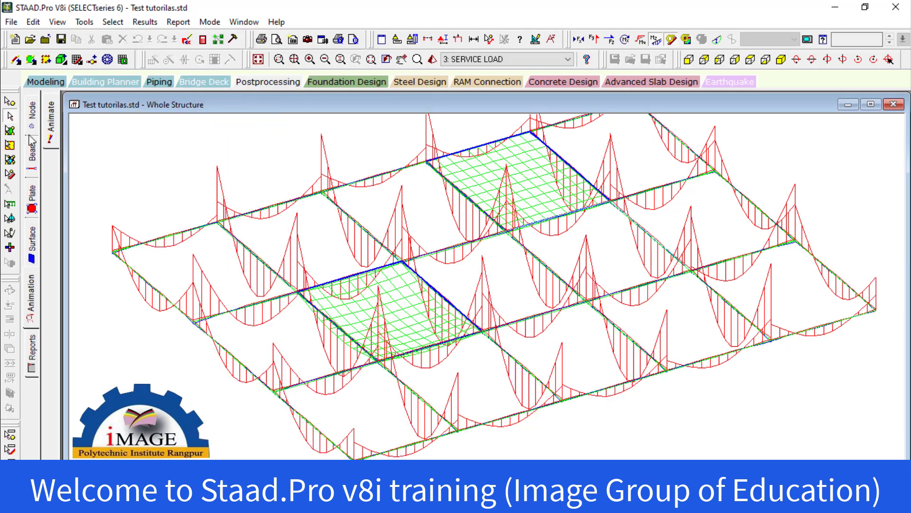
left_click(10, 129)
left_click(10, 115)
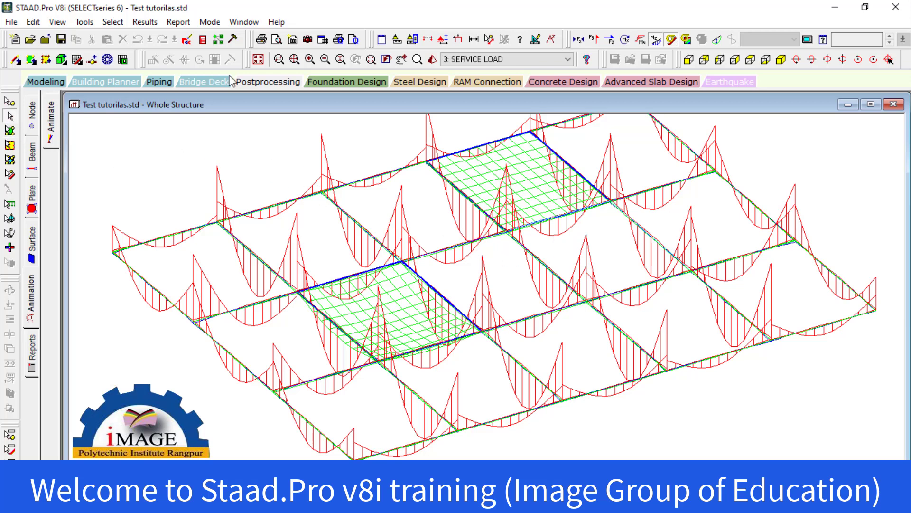
Step: Hide the beam stresses, select a beam on the floor's rear edge, and display the beam stresses again
left_click(145, 22)
left_click(167, 116)
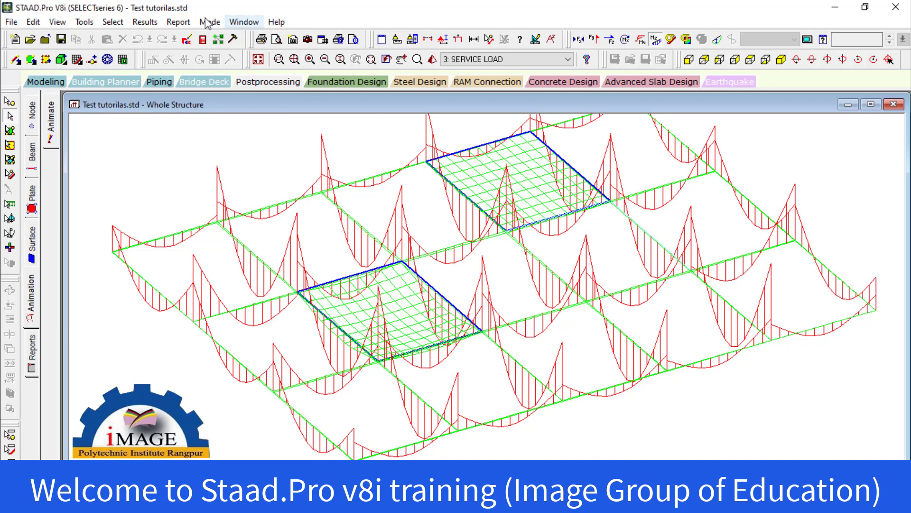
left_click(272, 209)
left_click(153, 25)
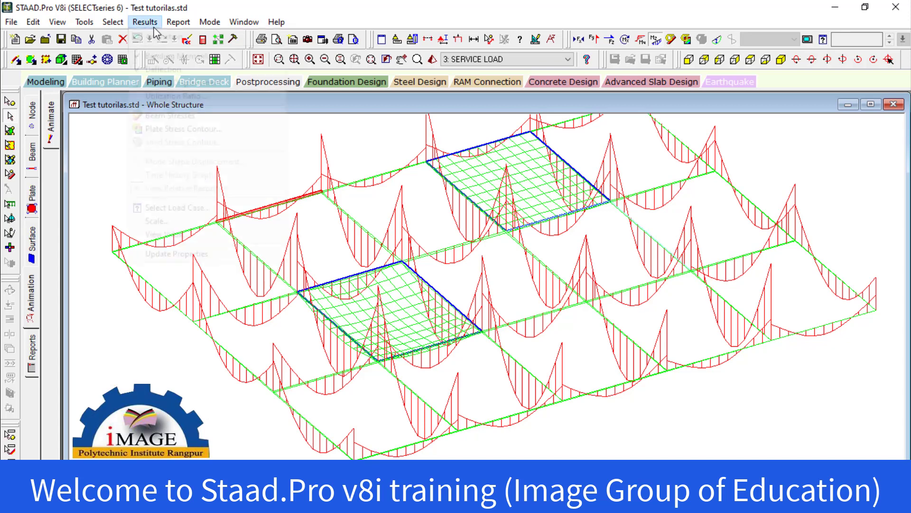
left_click(189, 118)
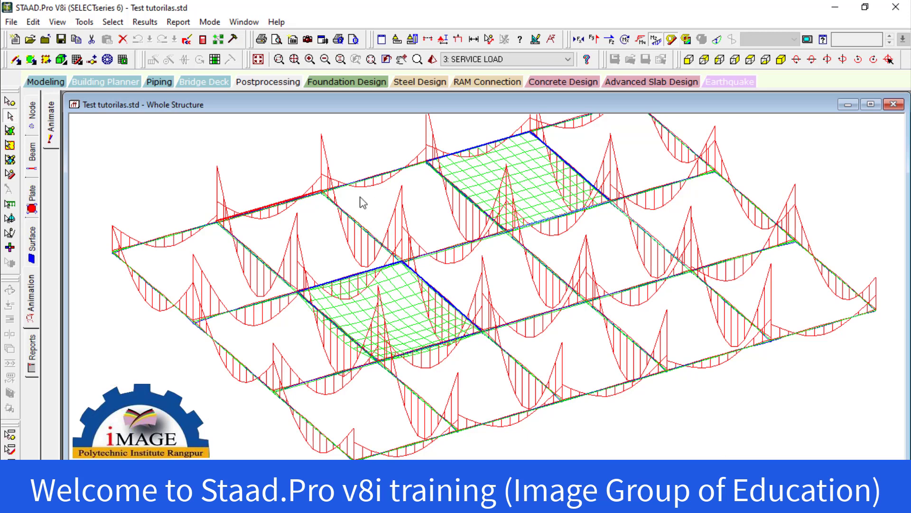
Step: Examine the selected beam's deflection and shear bending results in its property sheet, and close the sheet
double_click(280, 208)
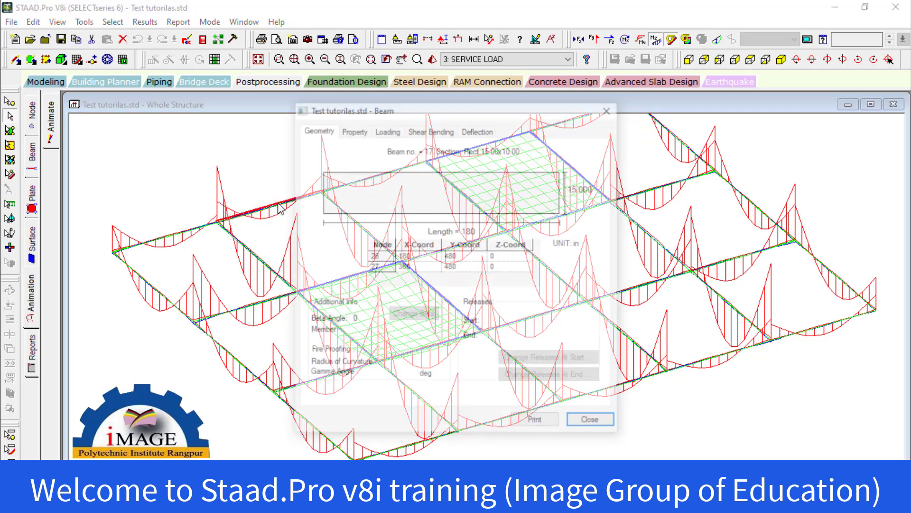
left_click(477, 132)
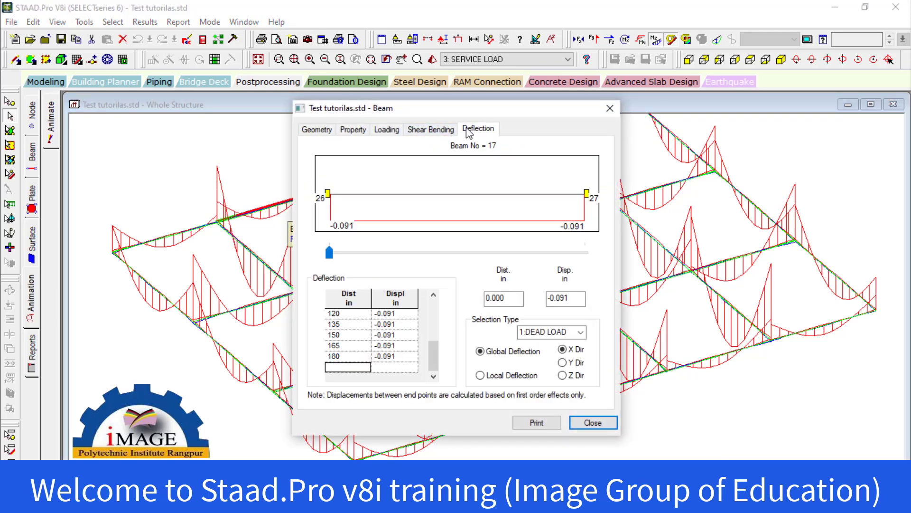
left_click(431, 129)
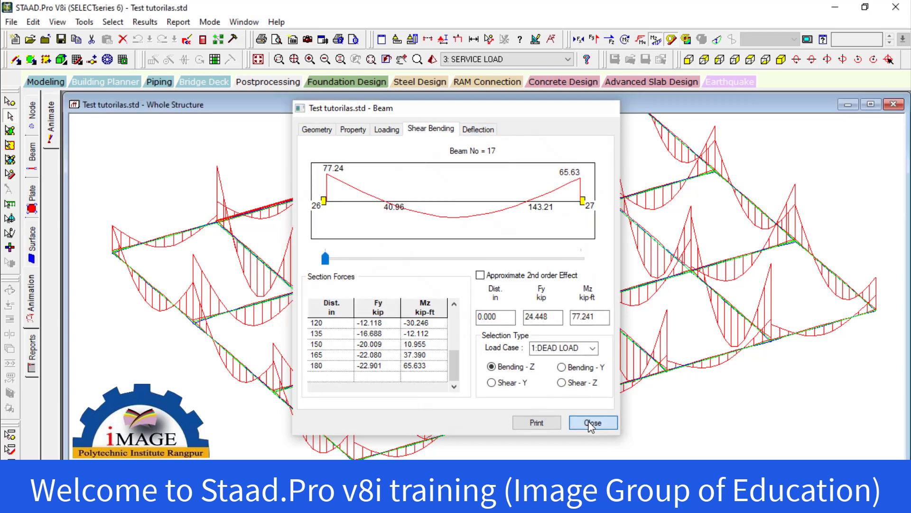
left_click(581, 426)
Step: Bring up the plate results with the plate stress contour settings, and dismiss the settings without applying any
left_click(143, 23)
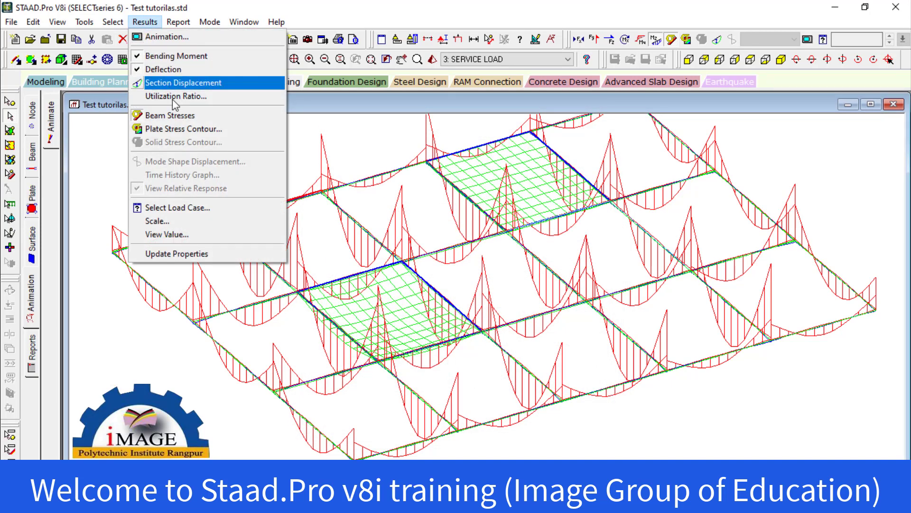
left_click(195, 131)
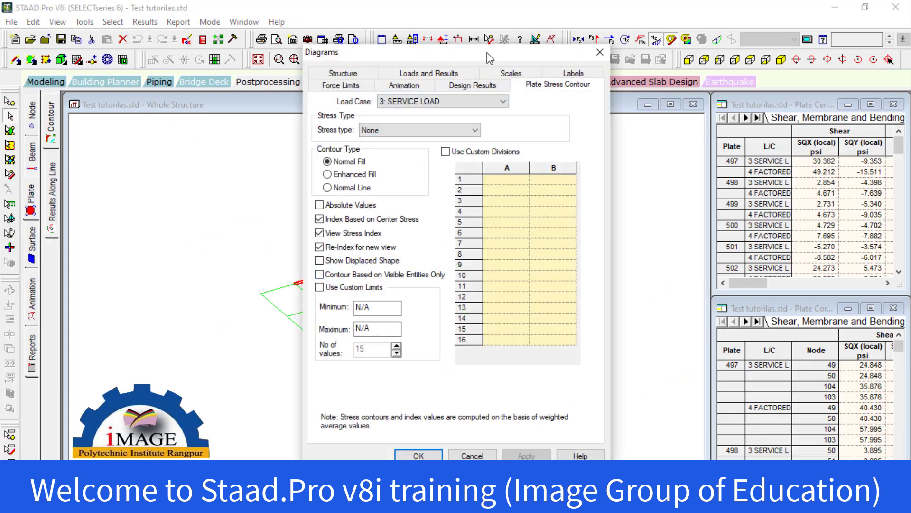
left_click_drag(490, 58, 304, 56)
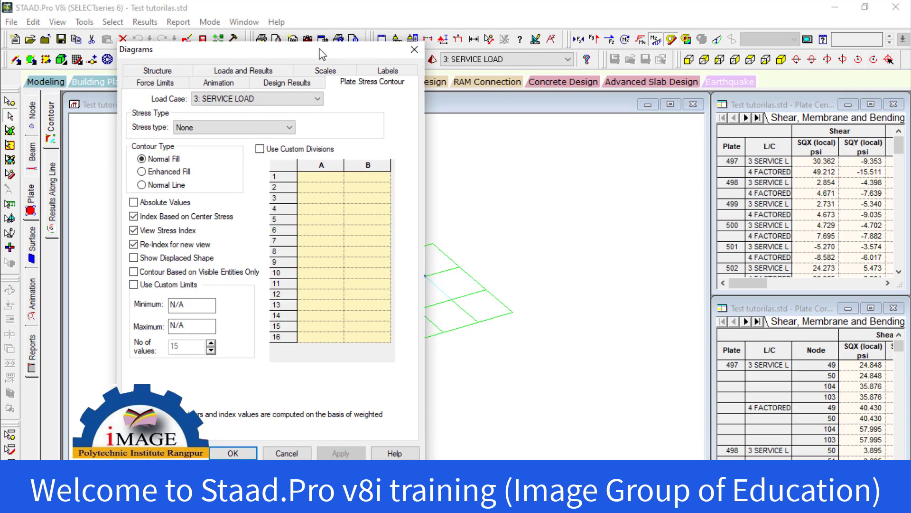
left_click(414, 50)
Step: Select the unmeshed plate near the floor's centre, inspect its geometry details, and close them
left_click(426, 293)
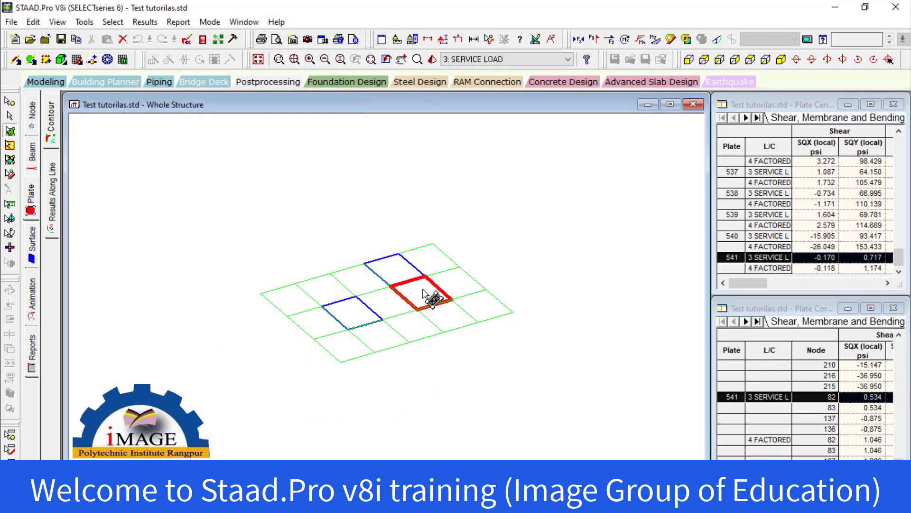
double_click(426, 293)
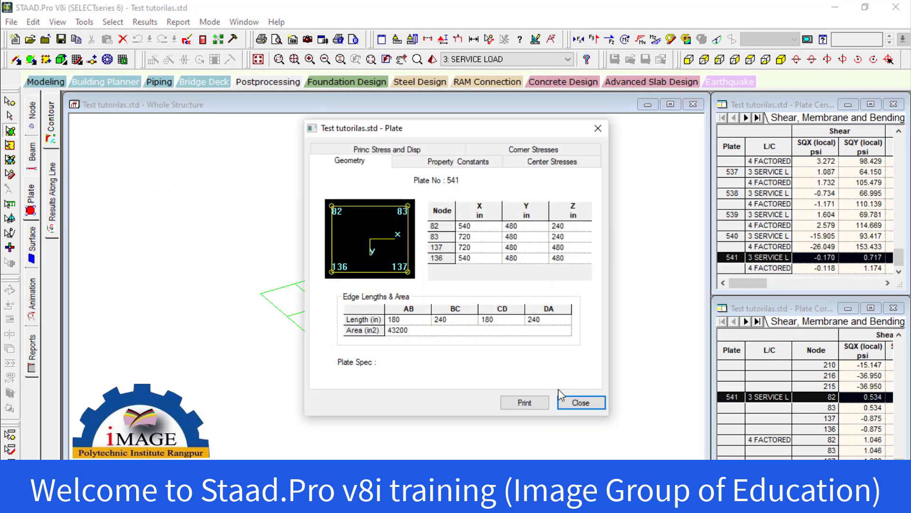
left_click(570, 401)
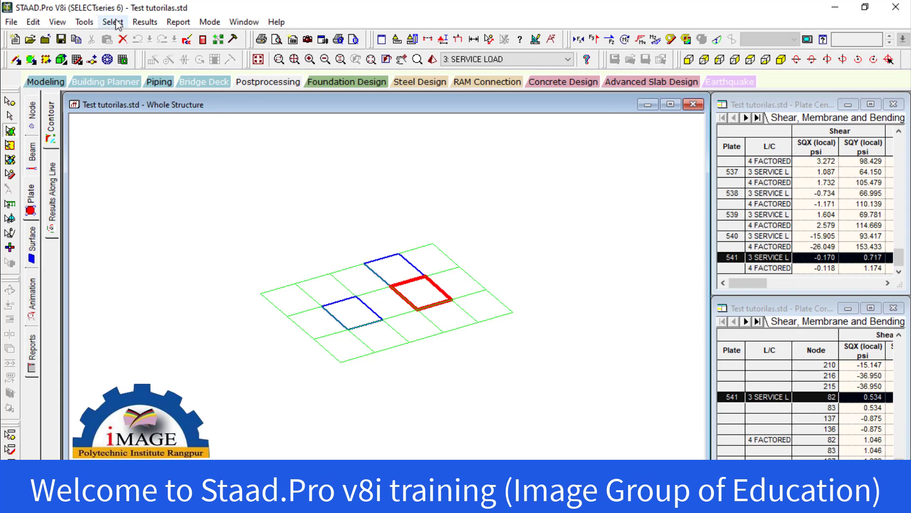
Step: Try a Max Absolute plate stress contour with custom divisions and absolute values enabled
left_click(145, 22)
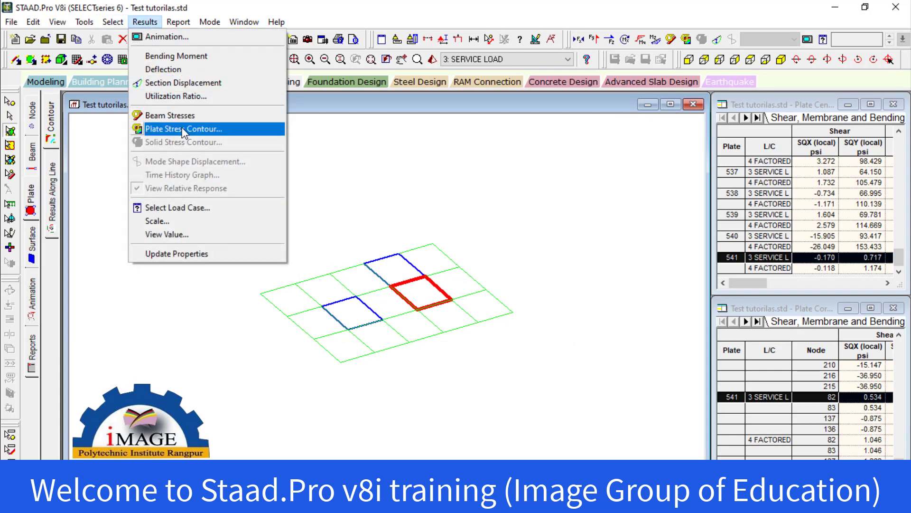
left_click(185, 129)
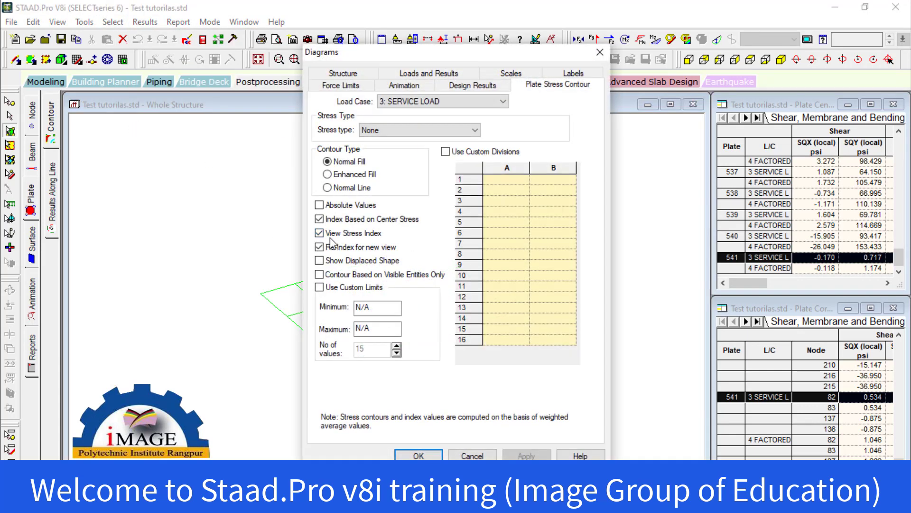
left_click(445, 151)
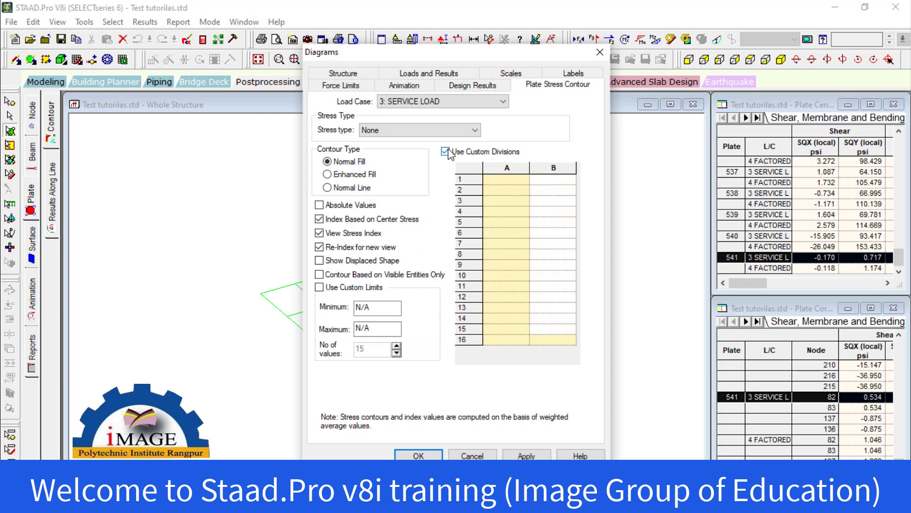
left_click(320, 206)
left_click(390, 128)
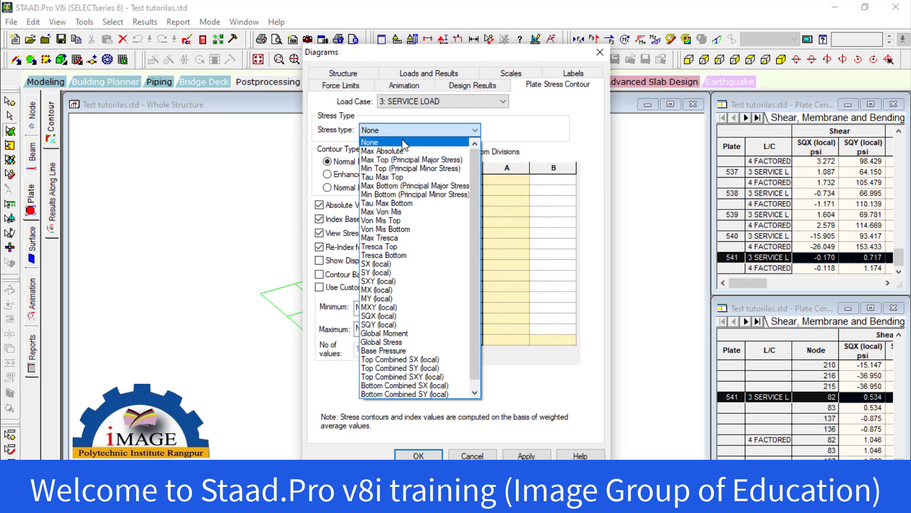
left_click(413, 151)
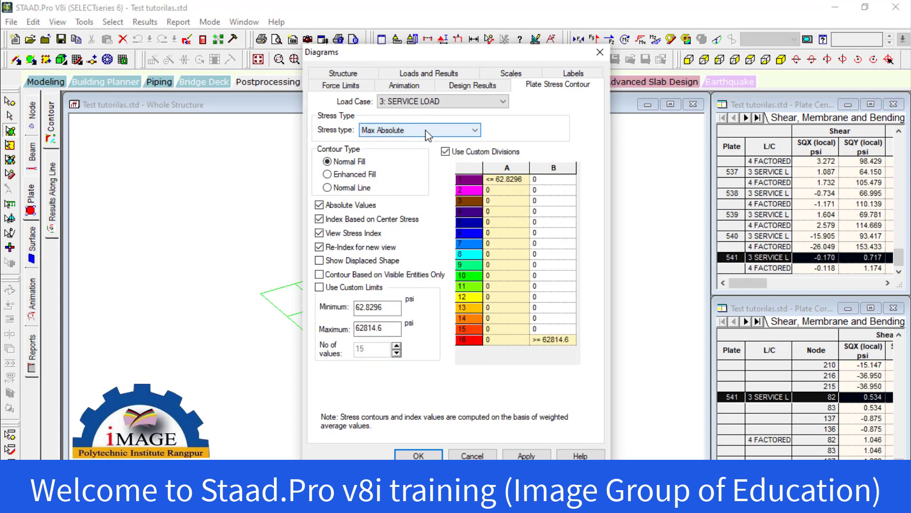
Step: Compare the contour limits for the Global Stress, Max Absolute and MXY (local) stress types, and cancel the contour settings
left_click(429, 135)
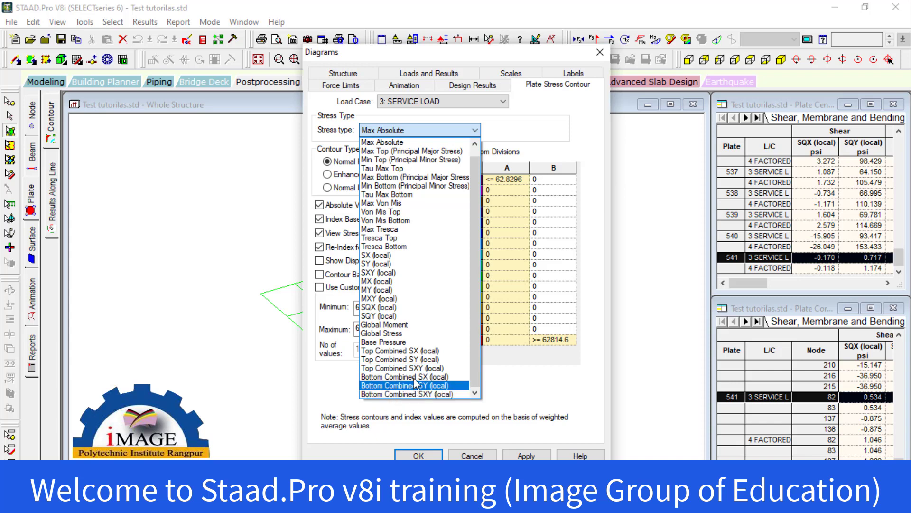
left_click(398, 334)
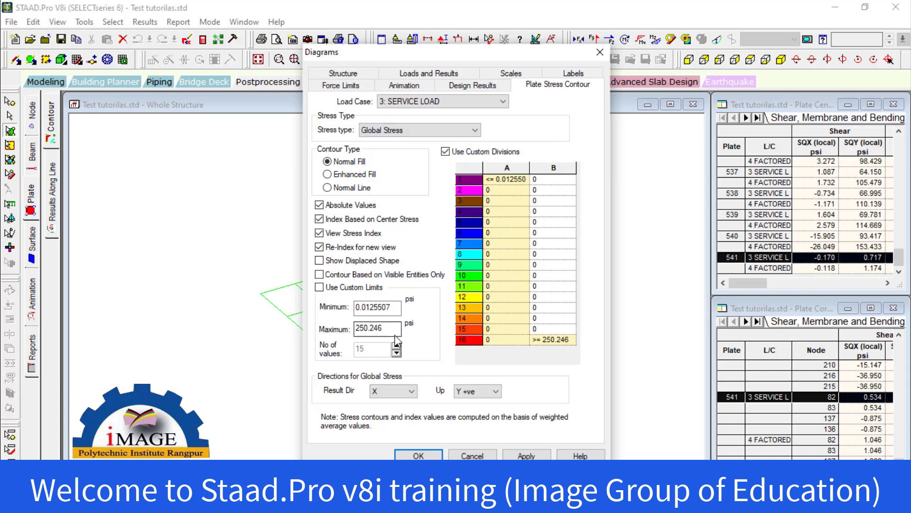
left_click(435, 130)
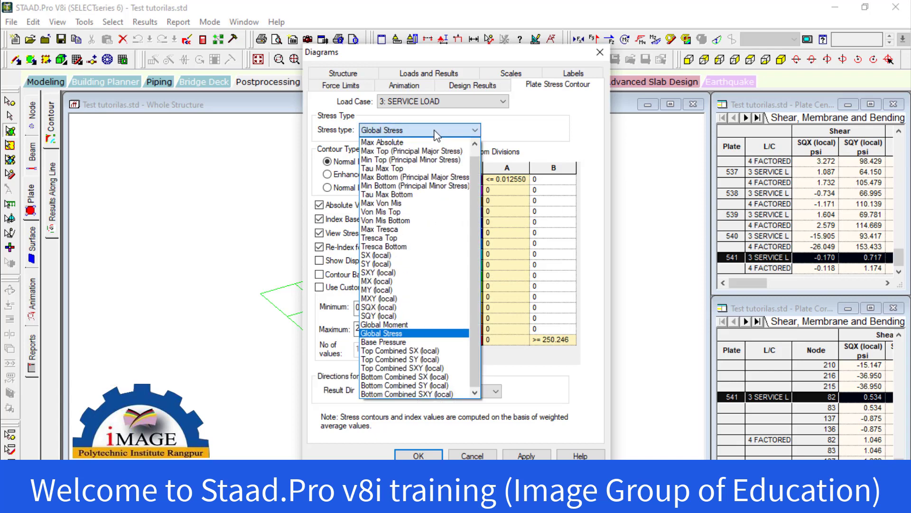
left_click(423, 141)
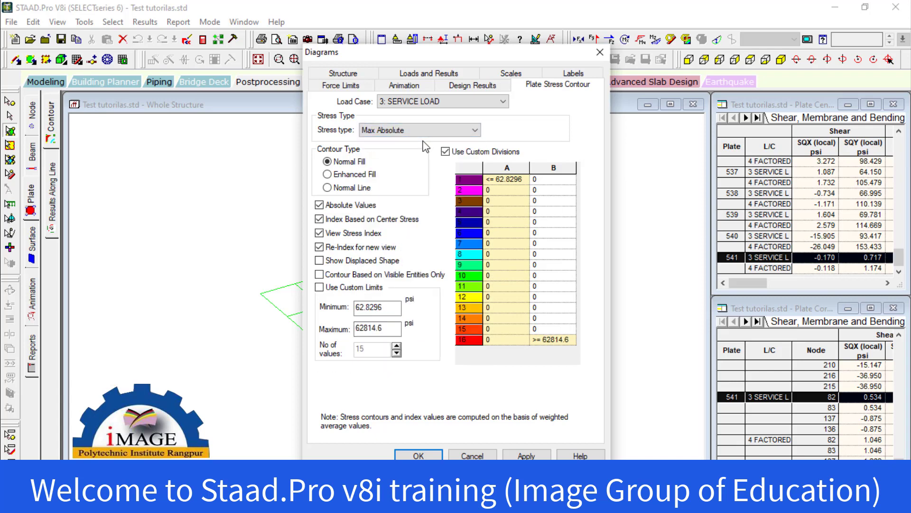
left_click(414, 132)
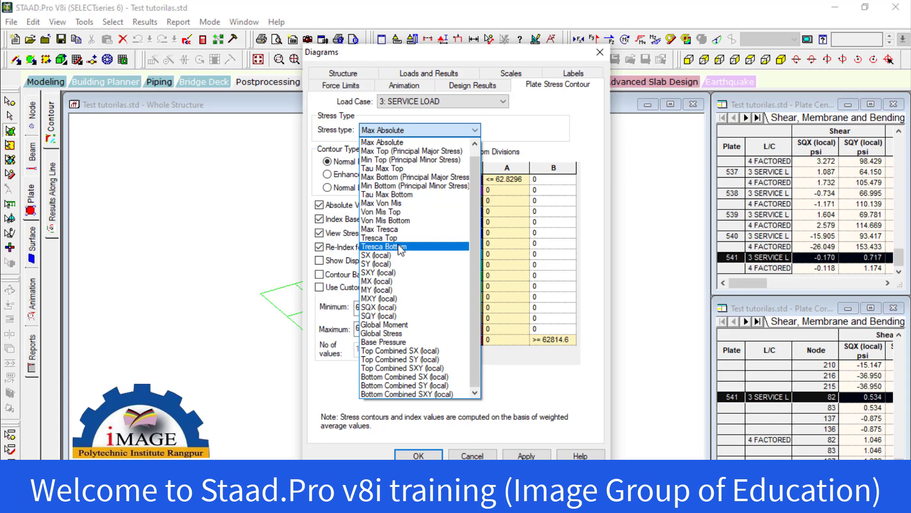
left_click(407, 299)
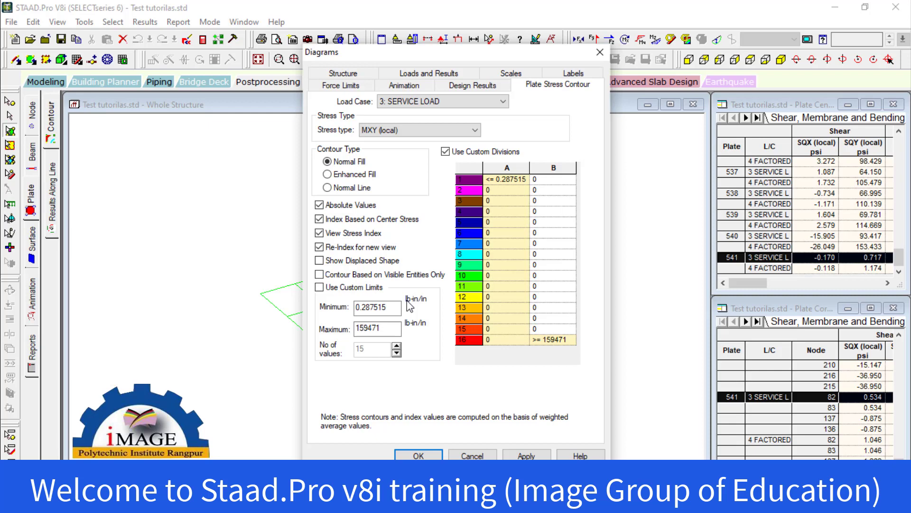
left_click(394, 132)
left_click(394, 133)
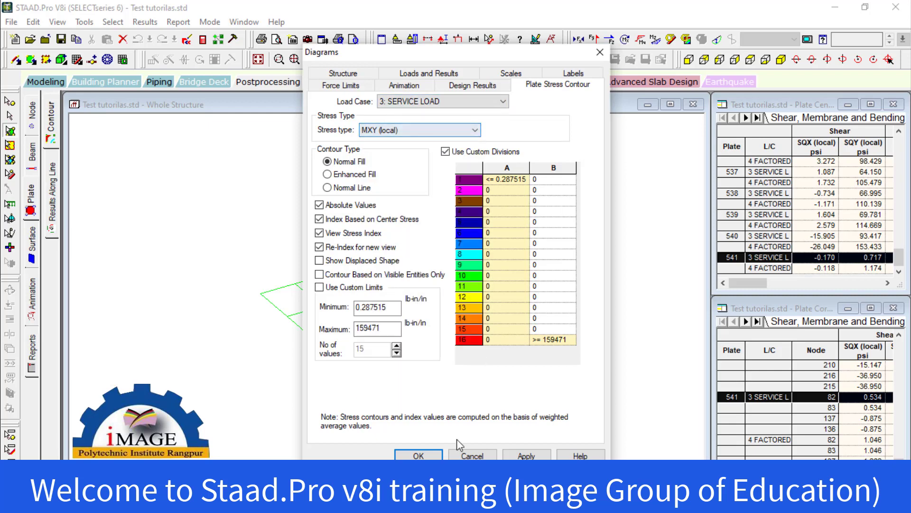
left_click(468, 457)
Step: Set the load case for the structure diagrams to 4: FACTORED LOAD and apply it
right_click(544, 238)
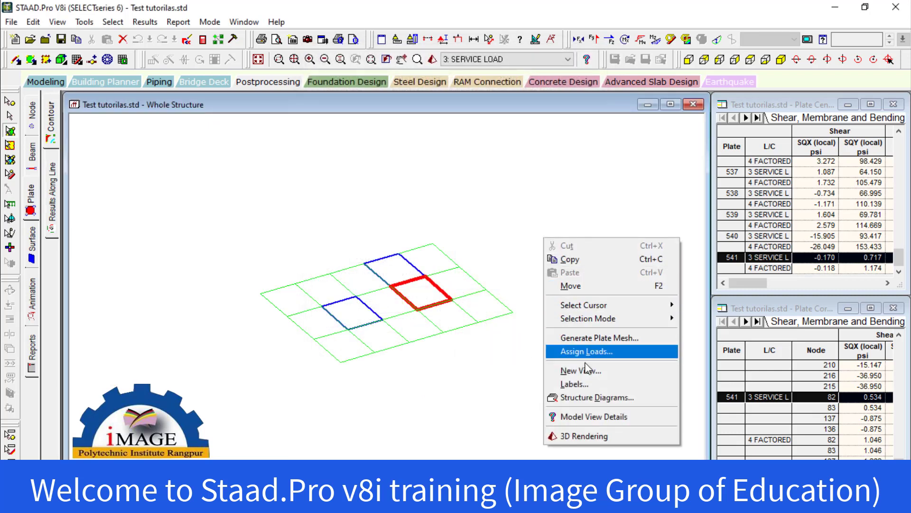
left_click(594, 400)
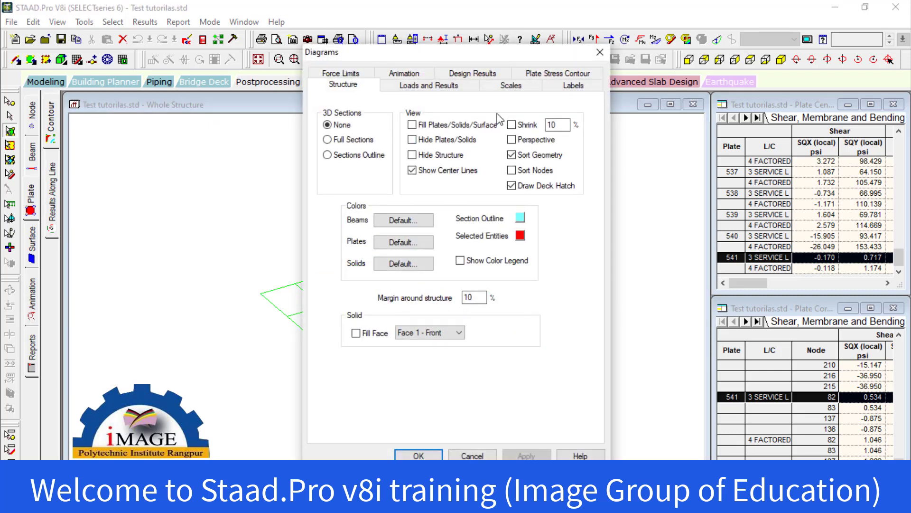
left_click(462, 85)
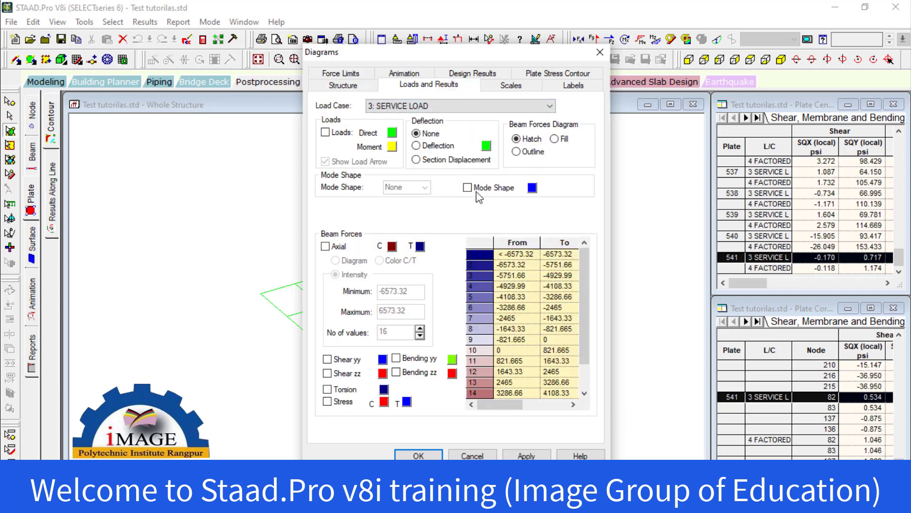
left_click(448, 106)
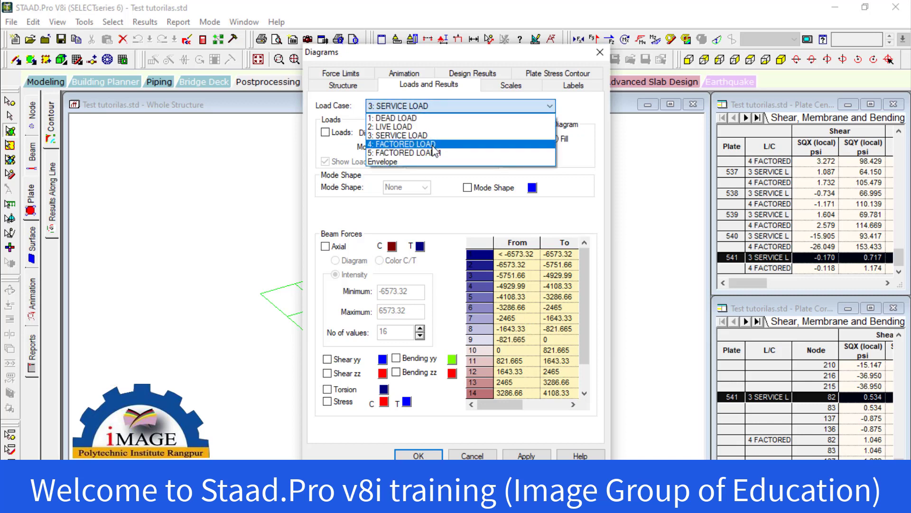
left_click(434, 144)
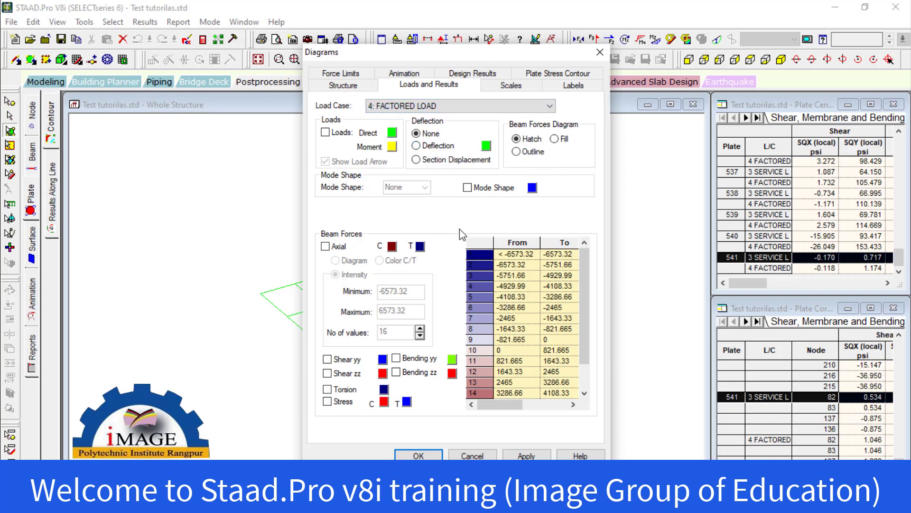
left_click(526, 456)
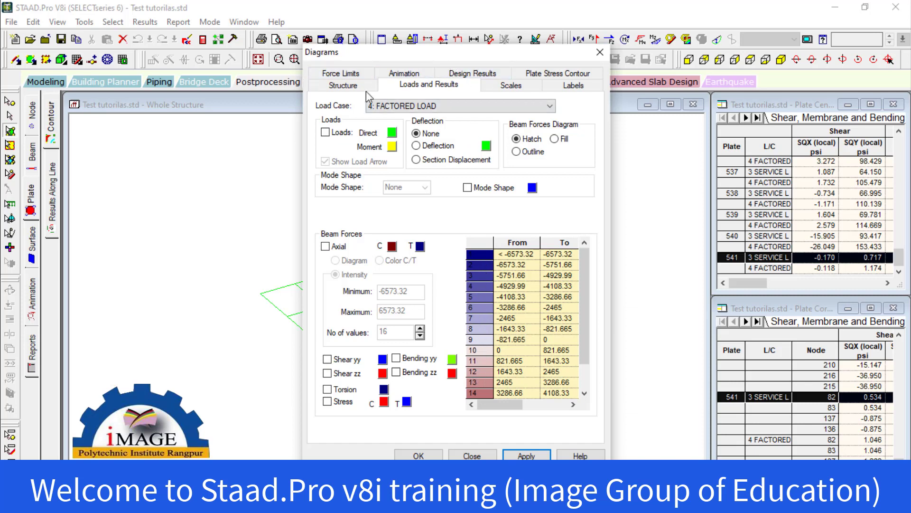
left_click(418, 455)
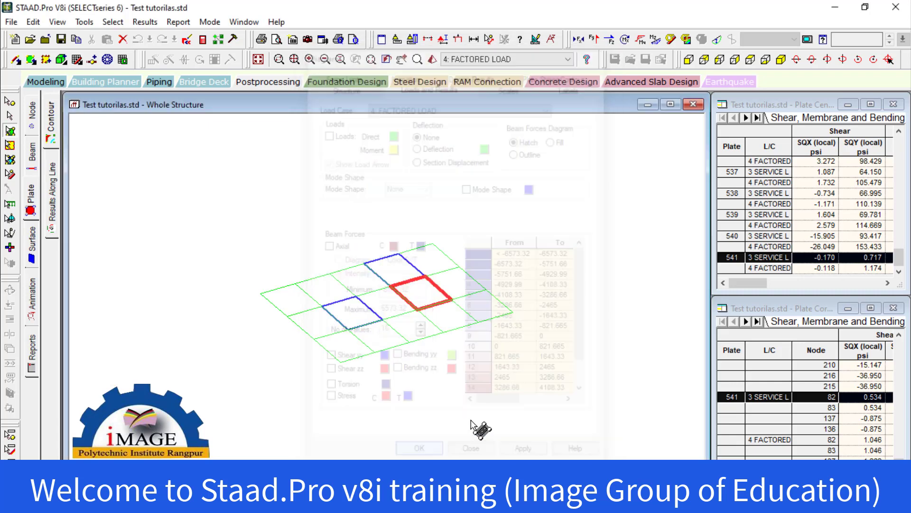
Step: Return to the node displacement results and select all beams of the displayed floor
left_click_drag(430, 328, 420, 309)
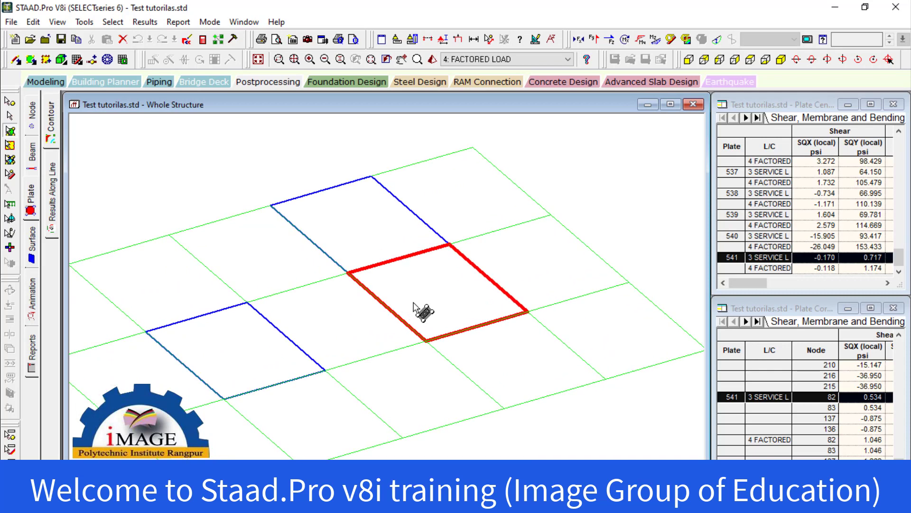
left_click(273, 82)
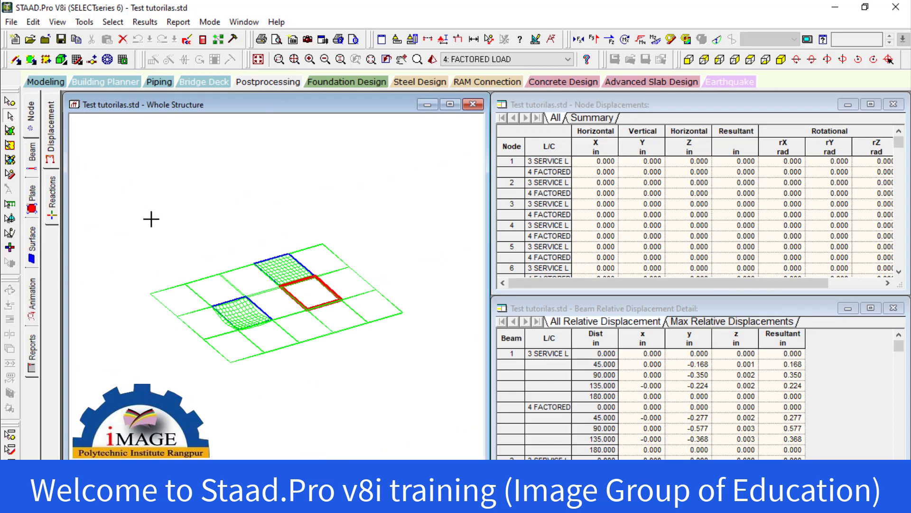
left_click_drag(145, 211, 405, 378)
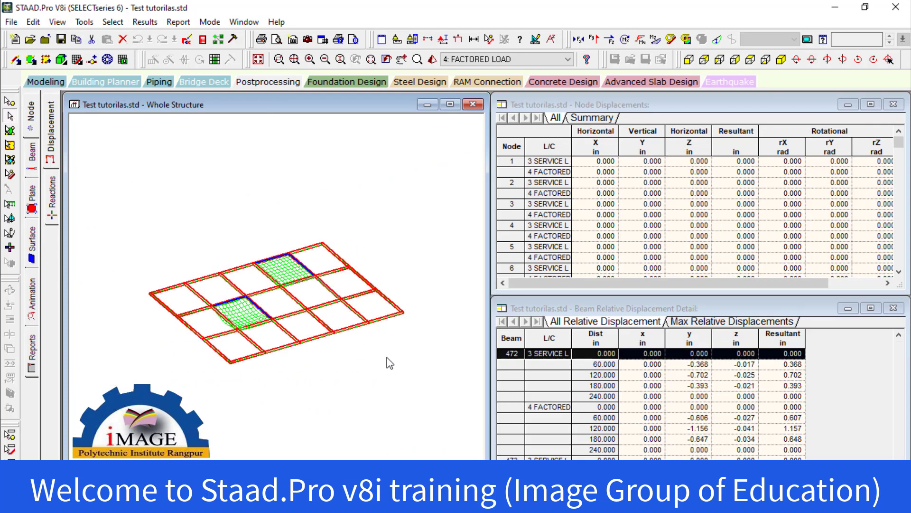
Step: Open the results setup and review the selected load cases 3 SERVICE LOAD and 4 FACTORED LOAD
left_click(145, 21)
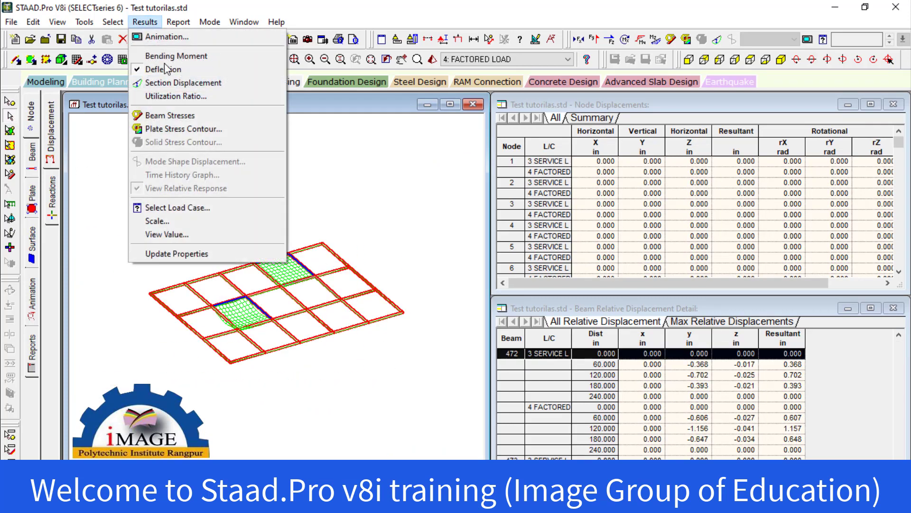
left_click(228, 209)
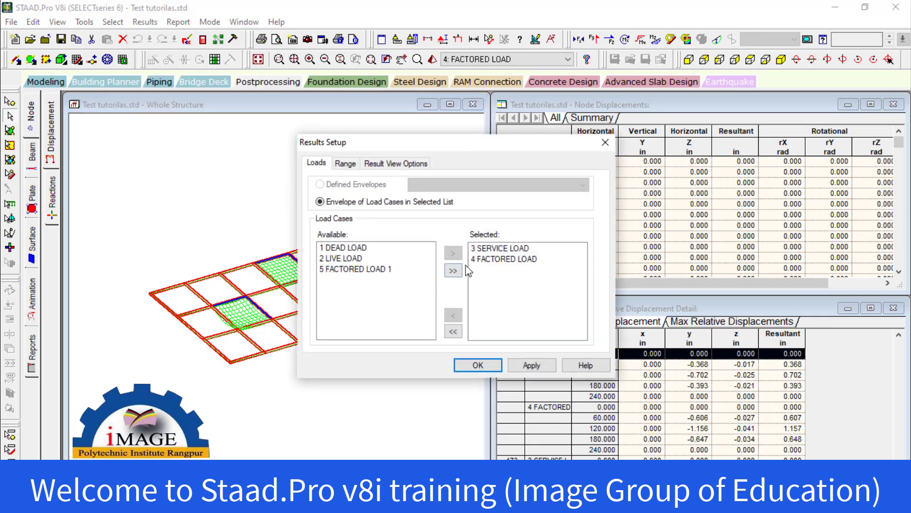
left_click(489, 249)
left_click(489, 259)
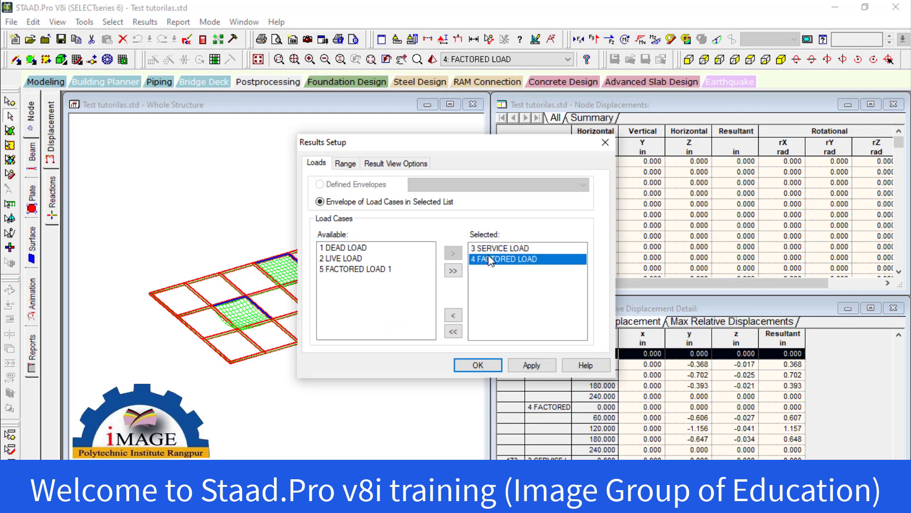
left_click(490, 260)
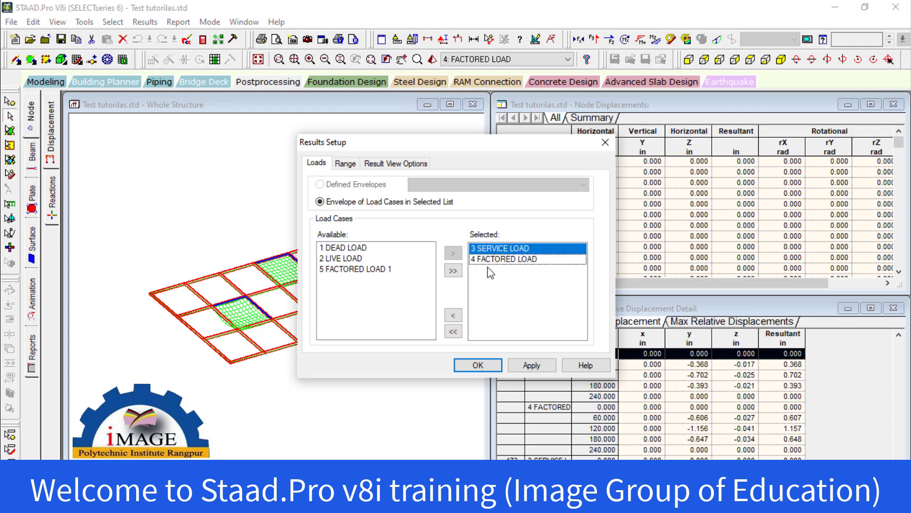
Step: Compare the Group, Property and Ranges result ranges, and apply Ranges with the node and beam lists left empty
left_click(350, 164)
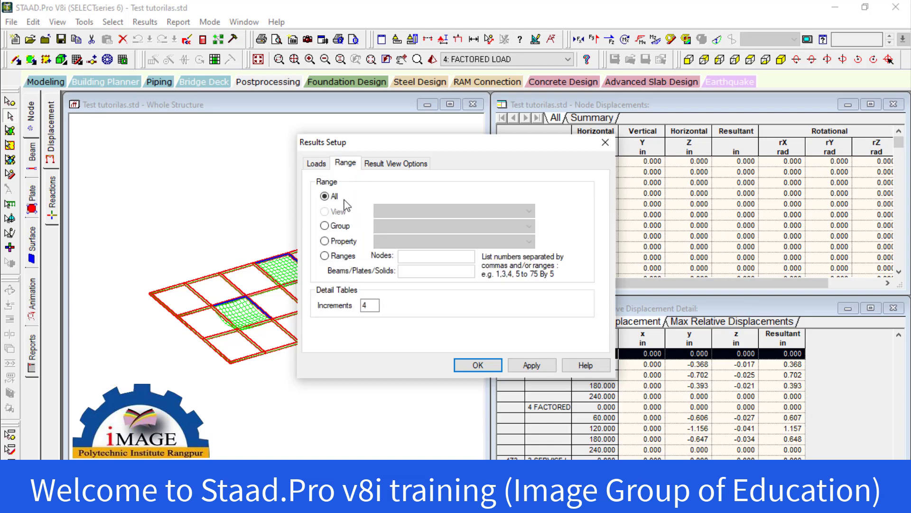
left_click(340, 227)
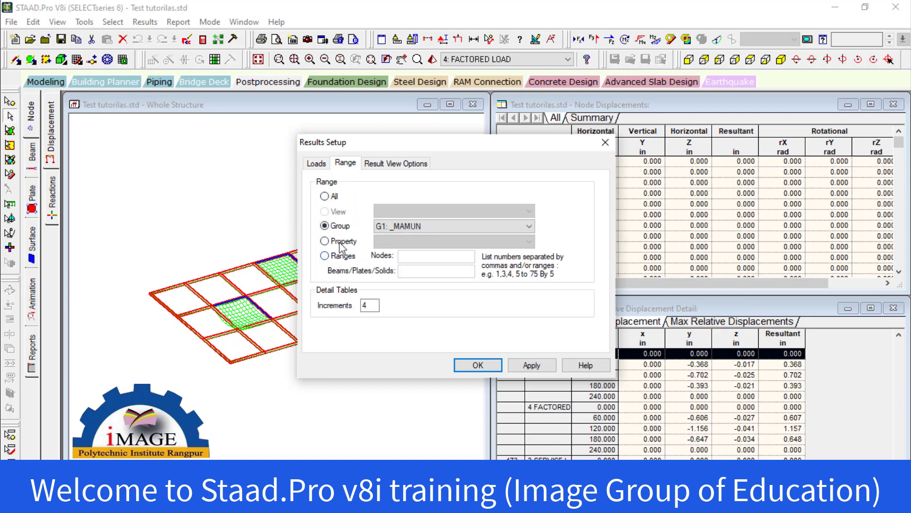
left_click(340, 241)
left_click(342, 227)
left_click(340, 242)
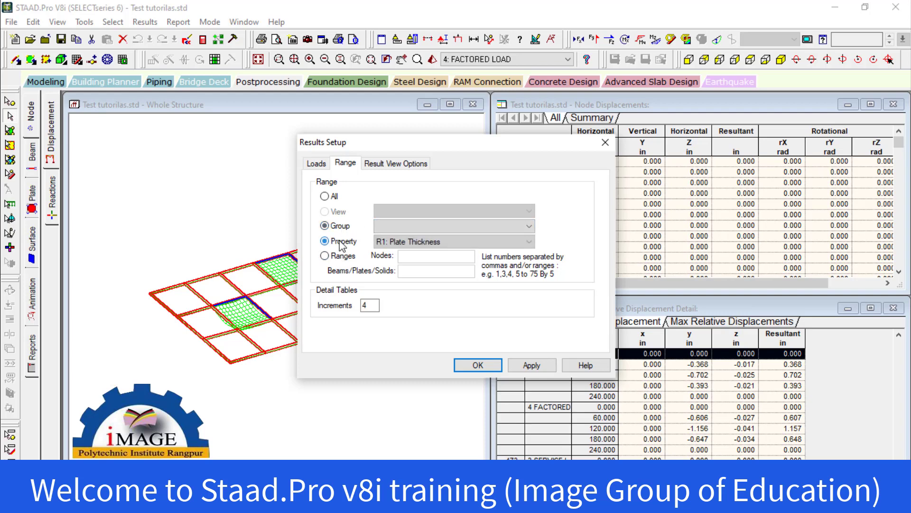
left_click(343, 259)
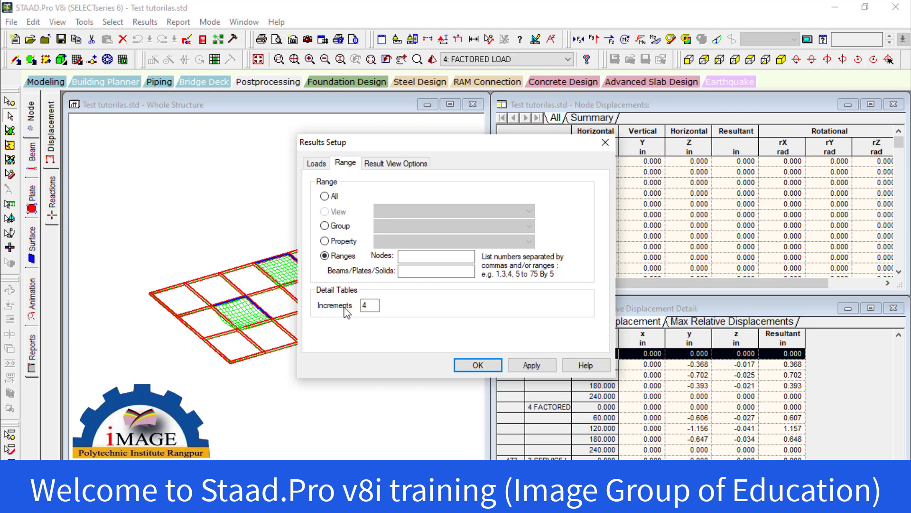
left_click(478, 366)
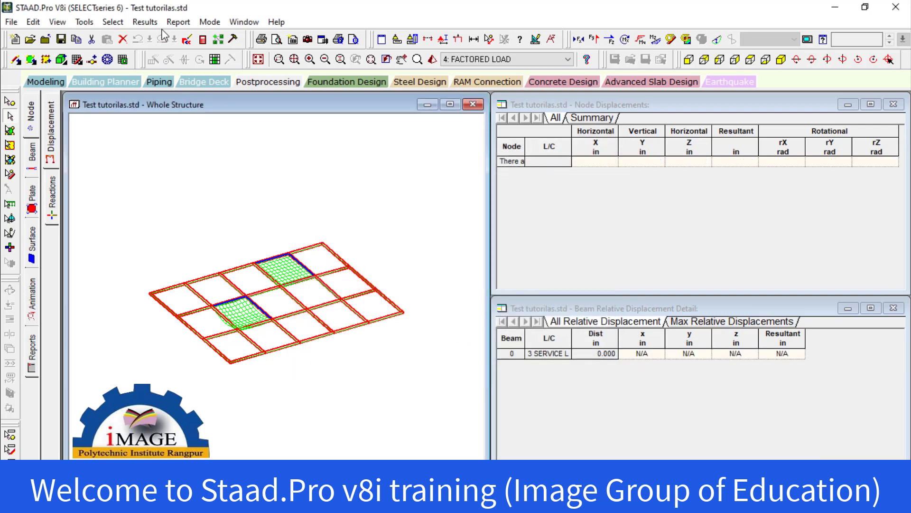
Step: Review the load and result diagram scales and close them without changes
left_click(182, 24)
mouse_move(144, 22)
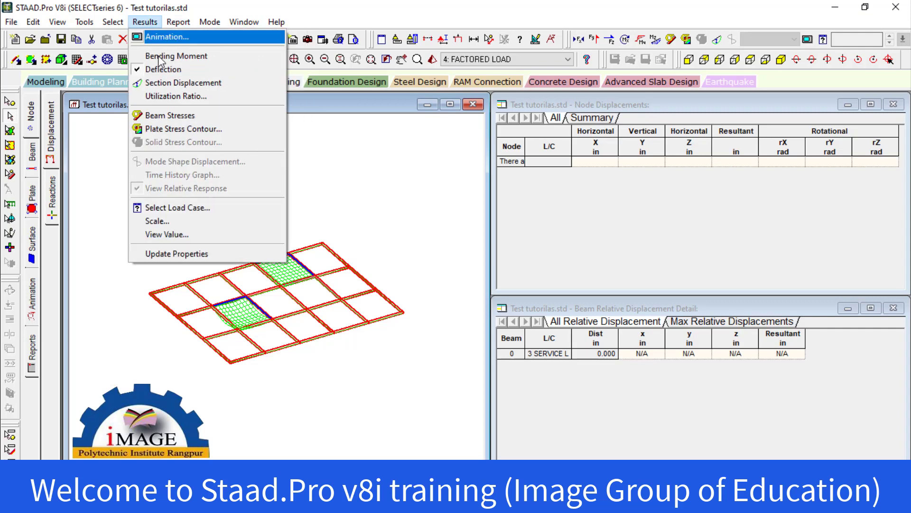
left_click(176, 220)
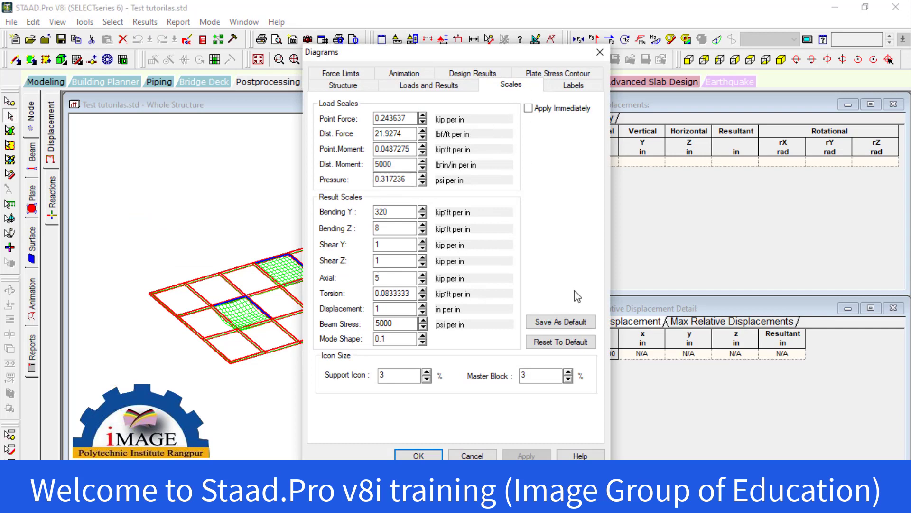
left_click(600, 52)
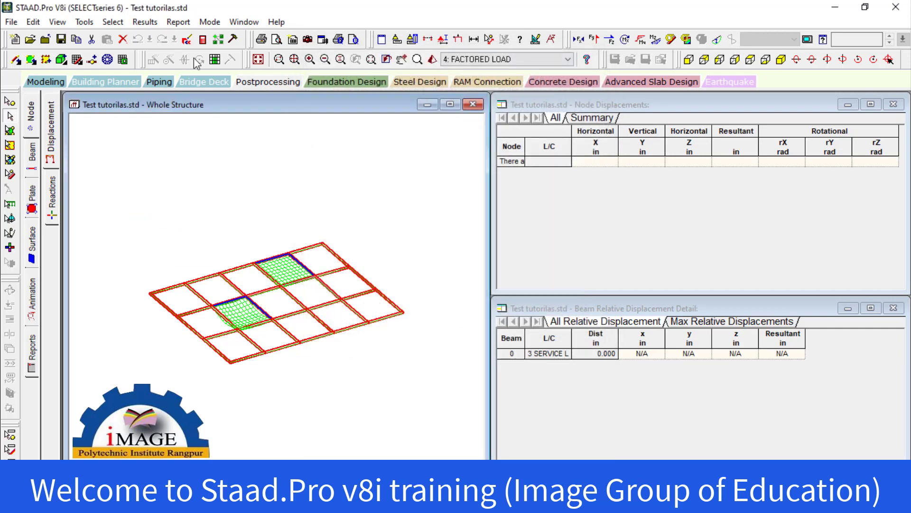
Step: Try annotating result values for the property R1: Plate Thickness, and remove all annotations
left_click(144, 22)
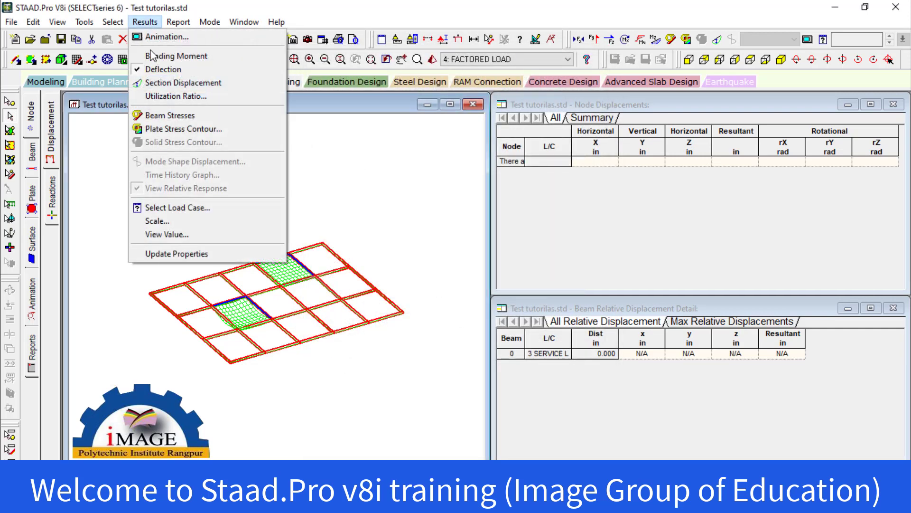
left_click(202, 235)
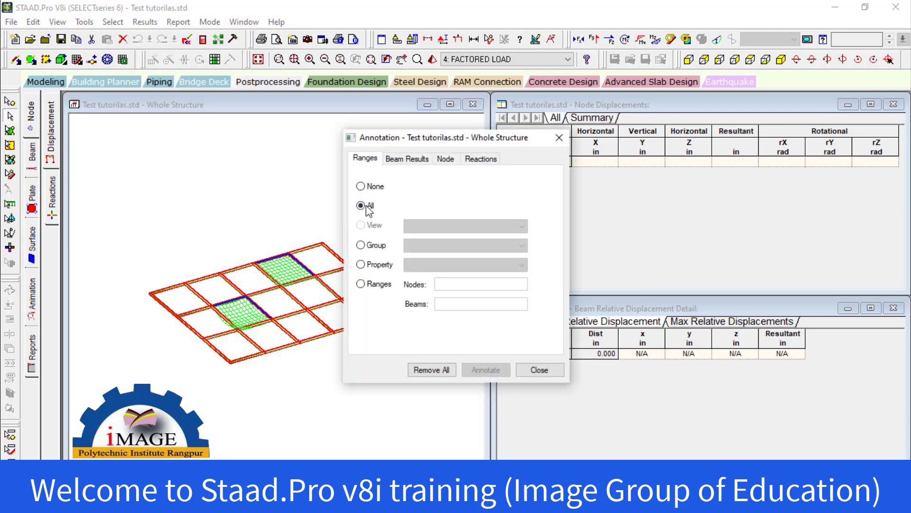
left_click(369, 266)
left_click(368, 285)
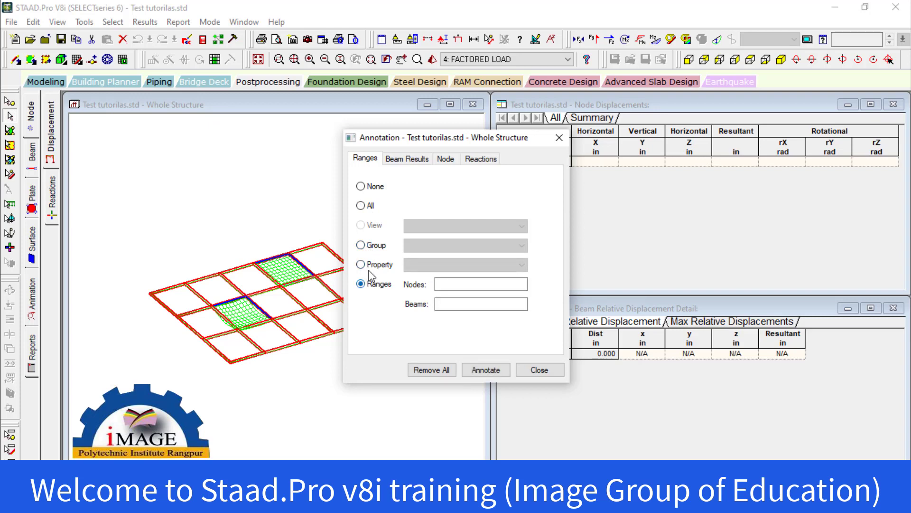
left_click(368, 267)
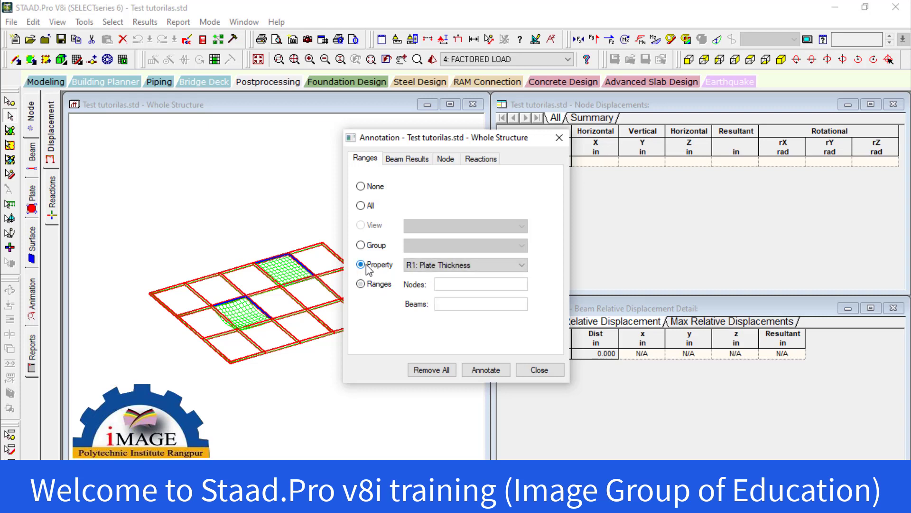
left_click(471, 267)
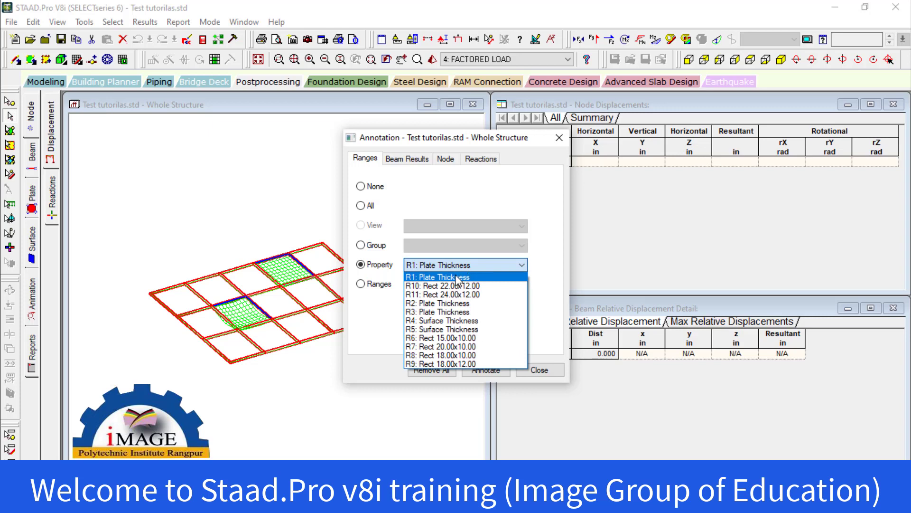
left_click(457, 278)
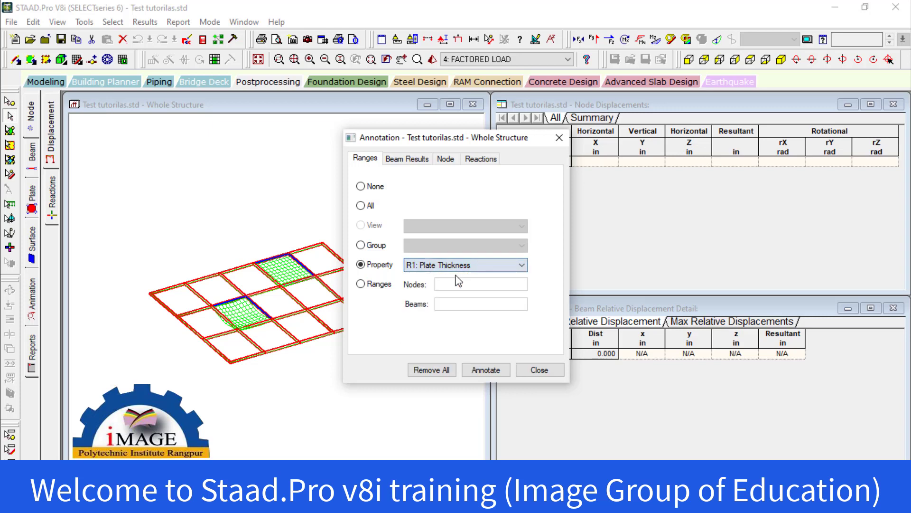
left_click(486, 369)
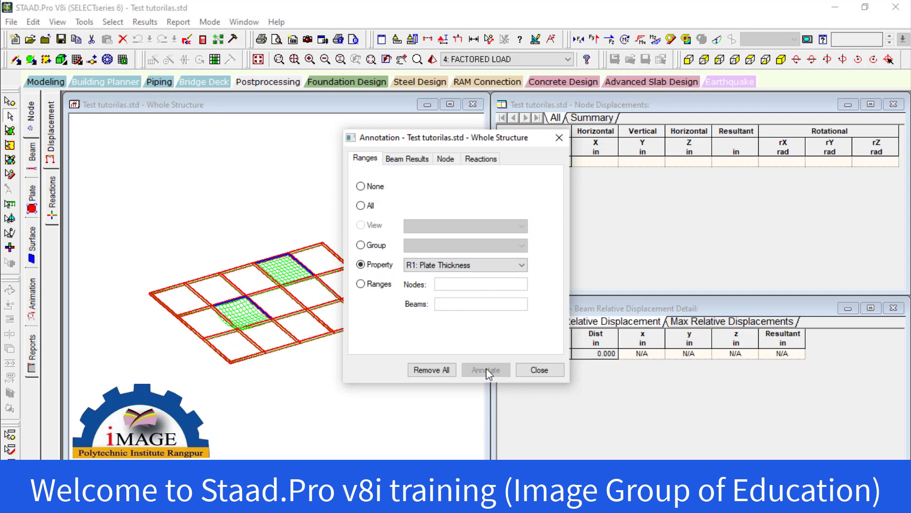
left_click(416, 370)
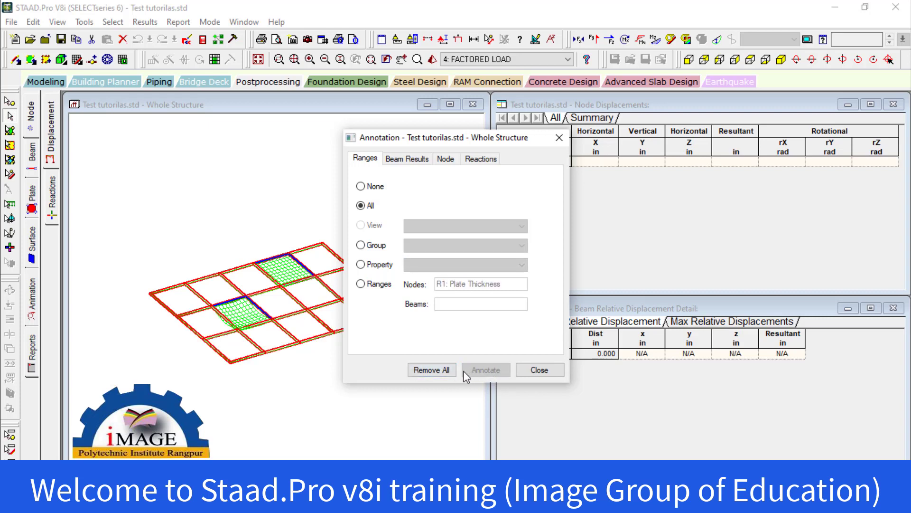
Step: Annotate result values for the property R4: Surface Thickness
left_click(362, 284)
left_click(362, 264)
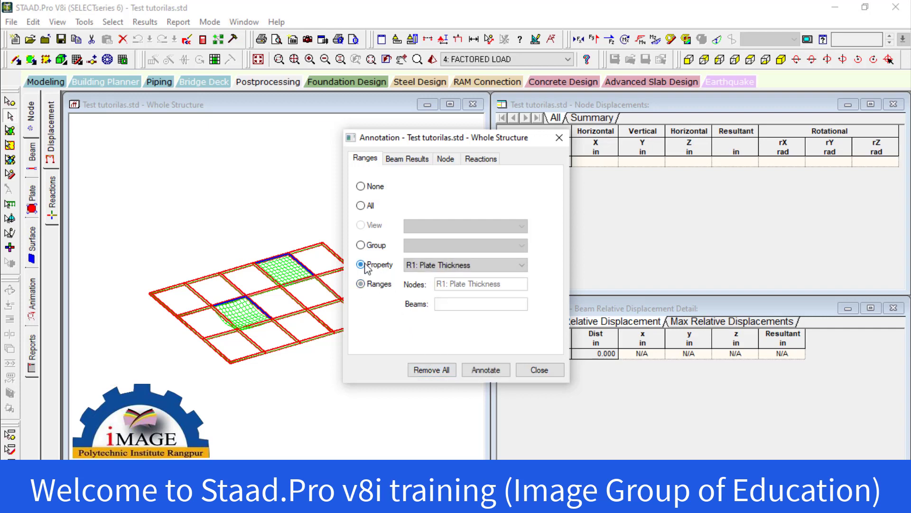
left_click(460, 265)
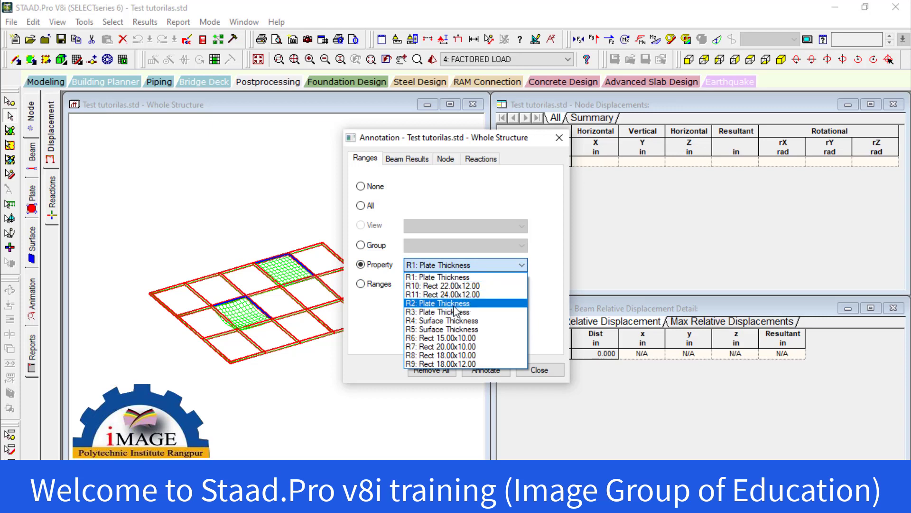
left_click(457, 321)
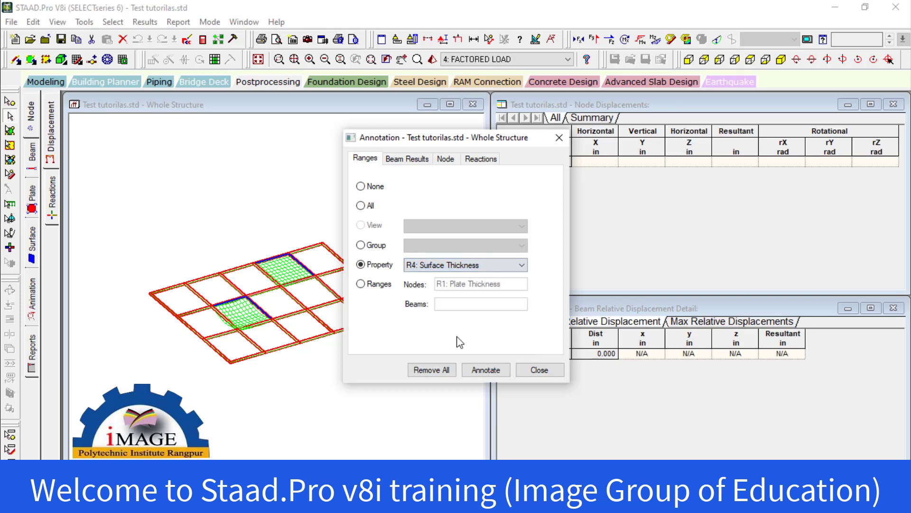
left_click(478, 372)
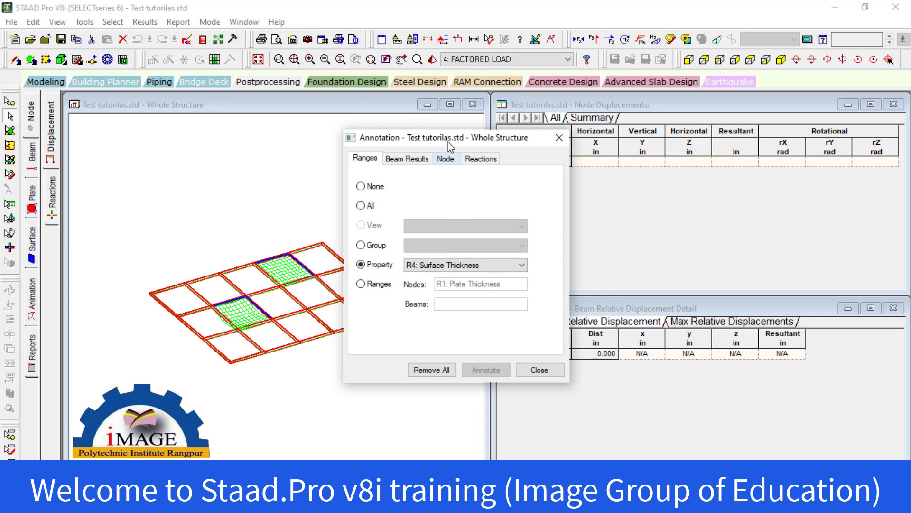
Step: Annotate the Global Y direct reaction and the Global rX, rY and rZ bending reactions, and close the annotation settings
left_click_drag(450, 147, 564, 131)
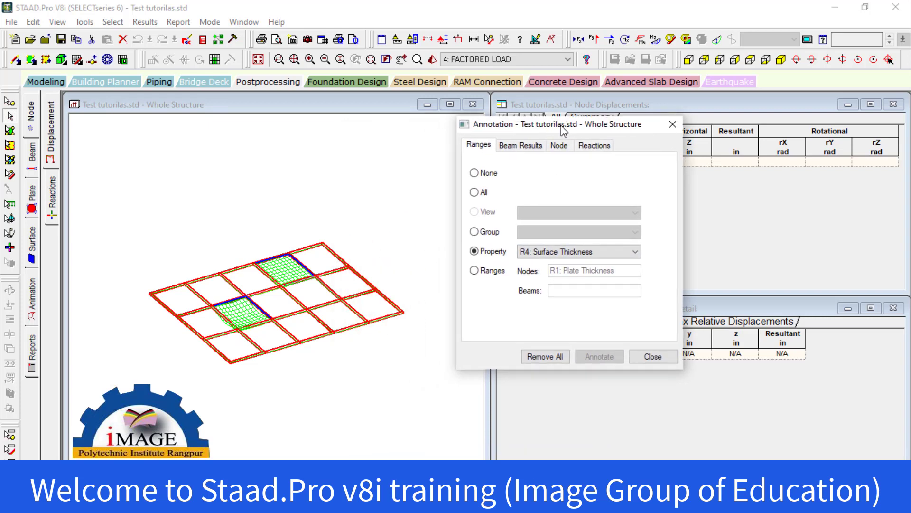
left_click(595, 147)
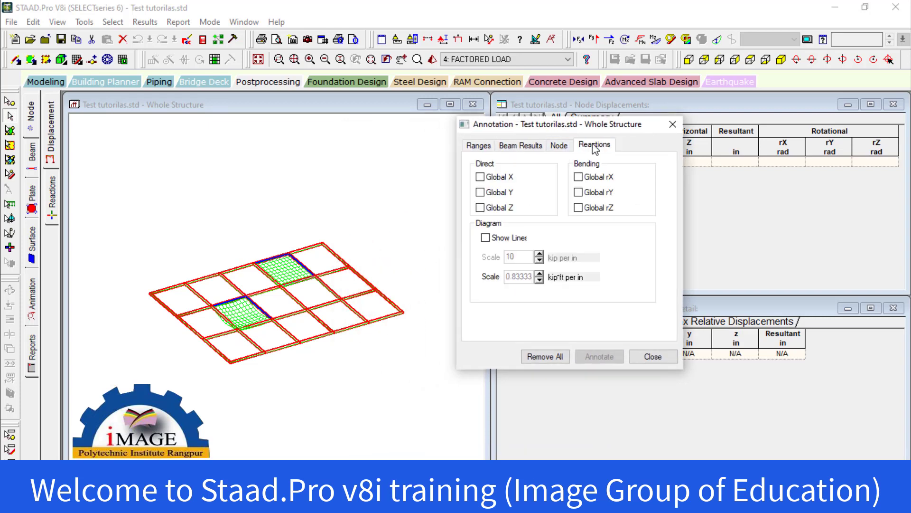
left_click(578, 208)
left_click(578, 176)
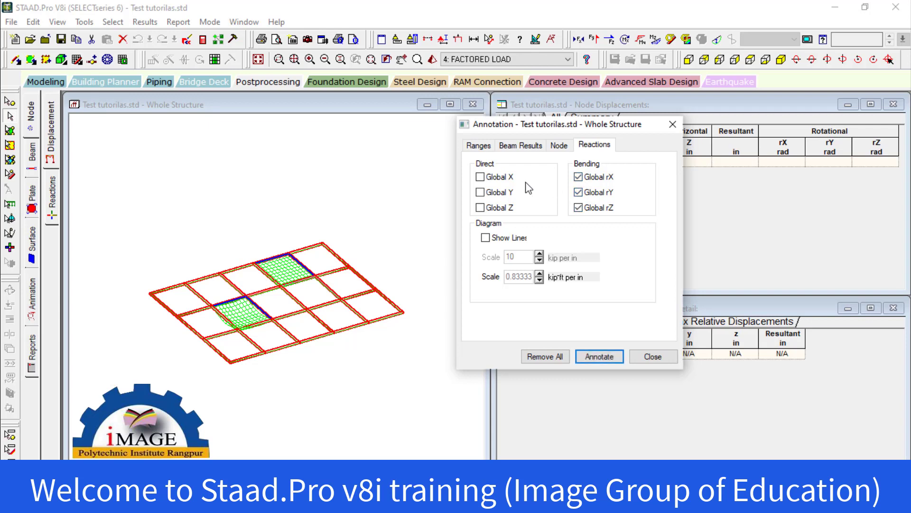
left_click(480, 193)
left_click(588, 358)
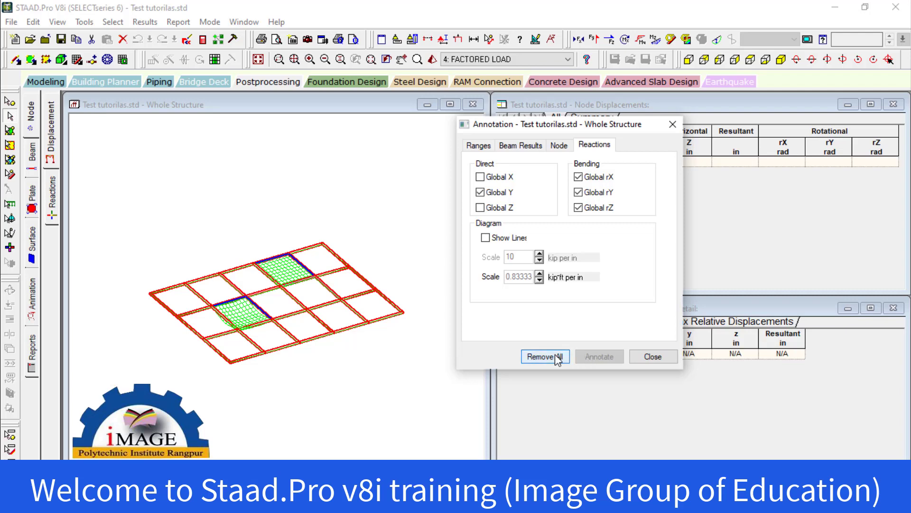
left_click(649, 355)
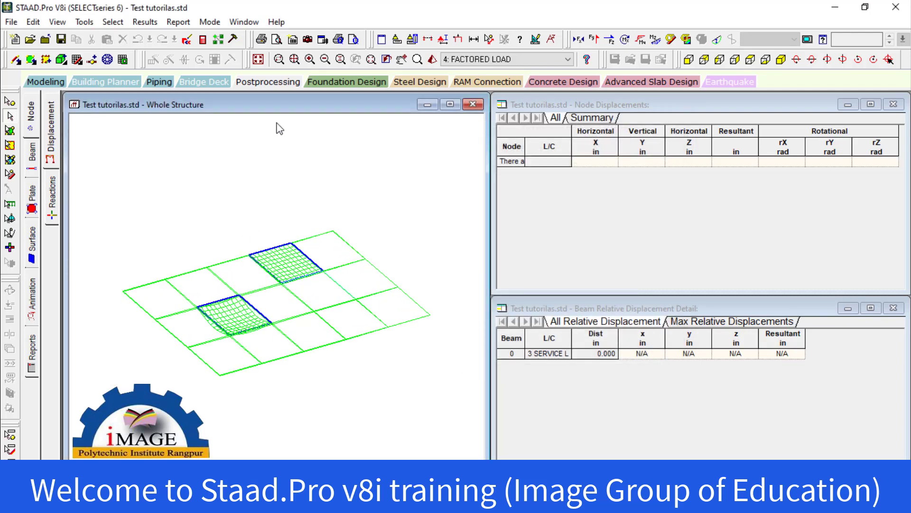
Step: Display the whole structure, annotate result values for the property R1: Plate Thickness, and close the annotation settings
left_click(258, 59)
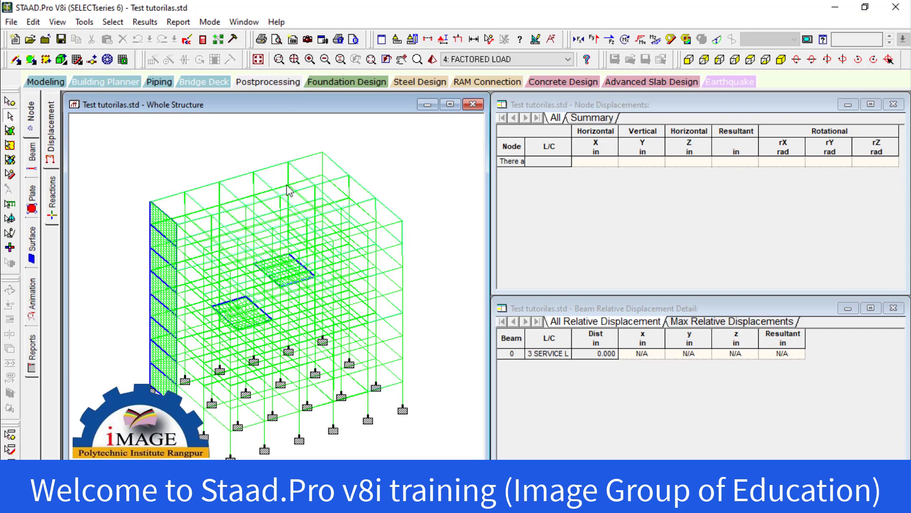
left_click(144, 22)
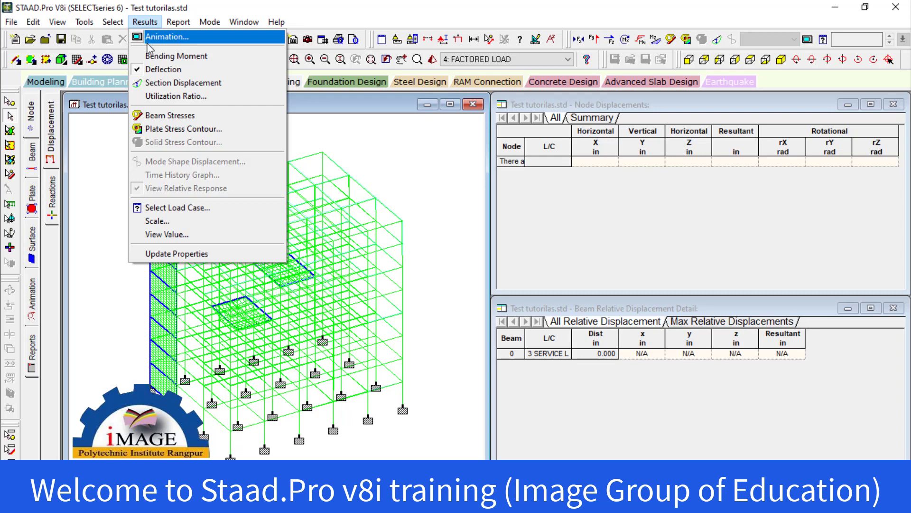
left_click(180, 236)
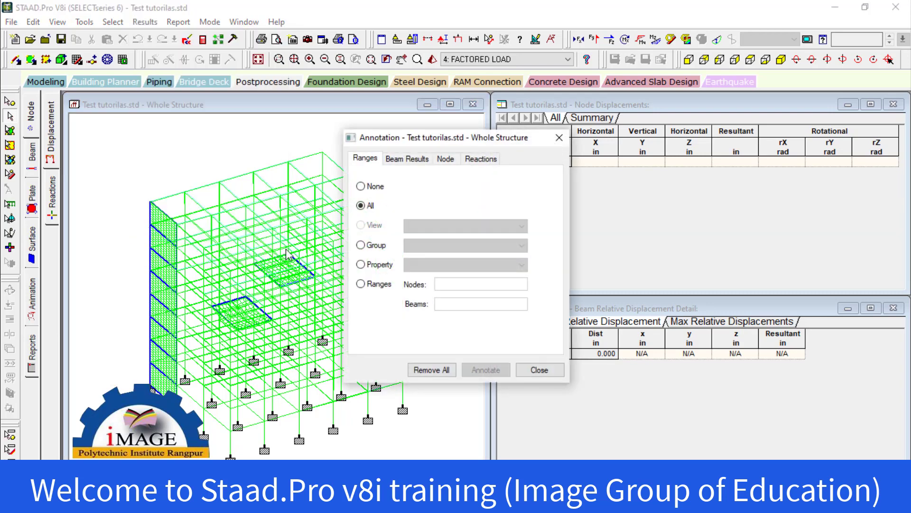
left_click(368, 204)
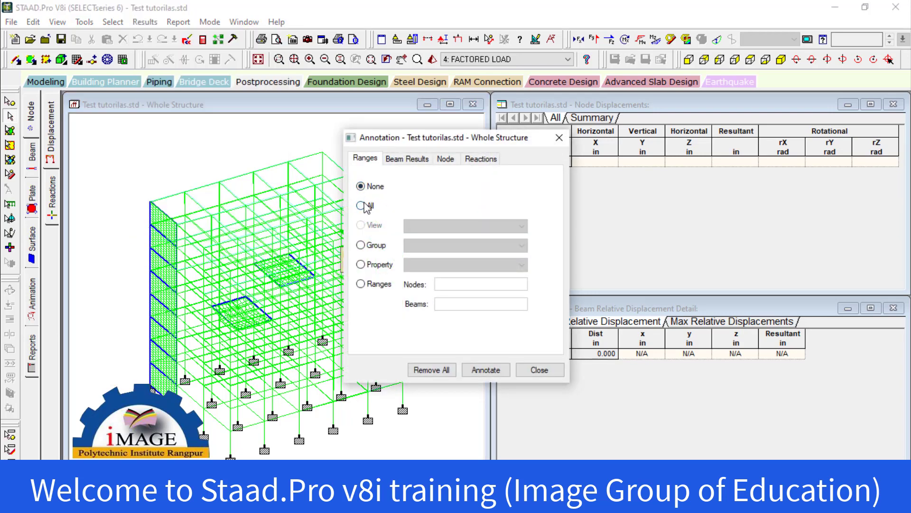
left_click(362, 265)
left_click(451, 265)
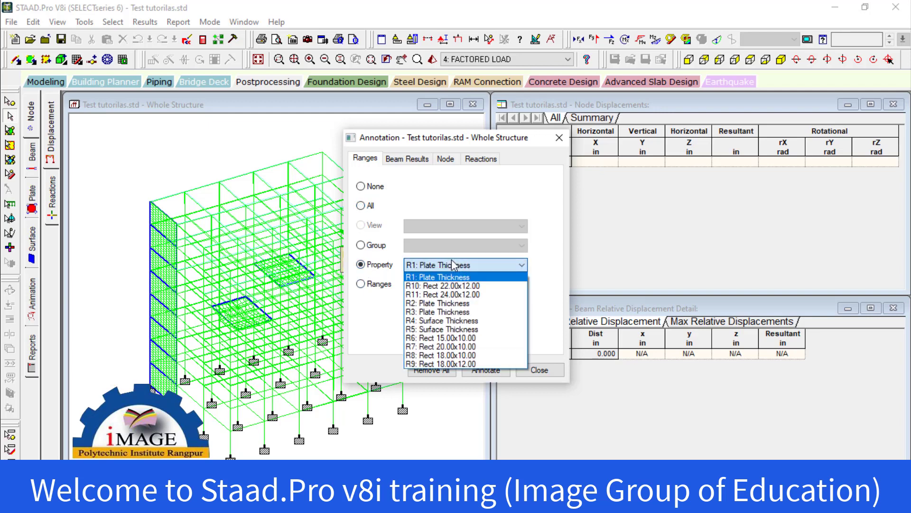
left_click(454, 266)
left_click(486, 370)
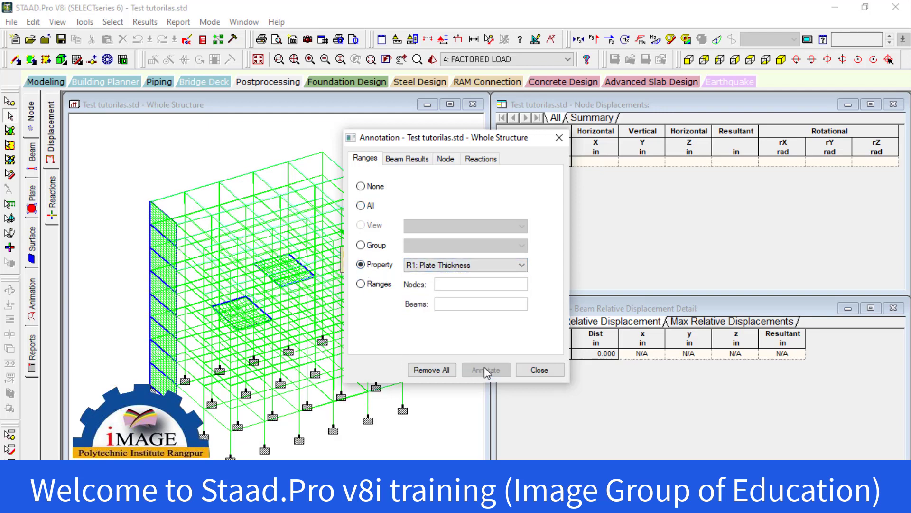
left_click(531, 370)
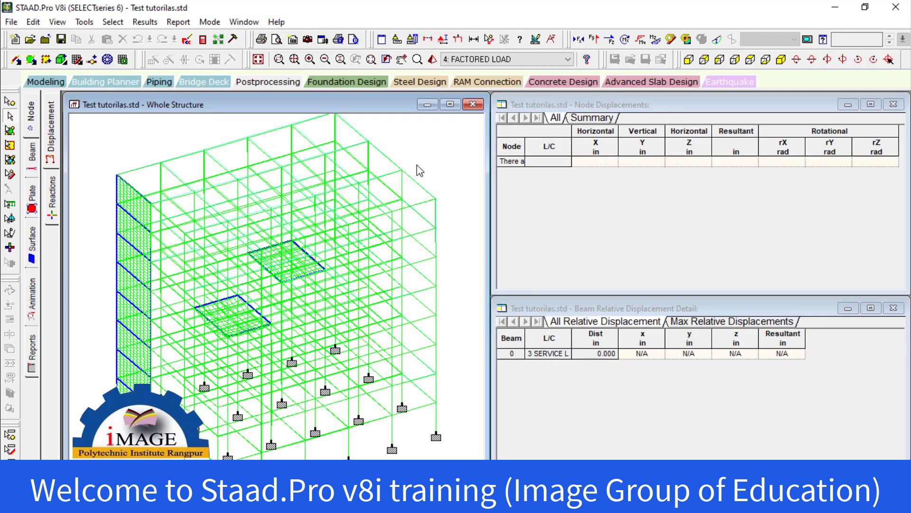
Step: Try to generate the Beam End Forces report without a beam selected
left_click(179, 22)
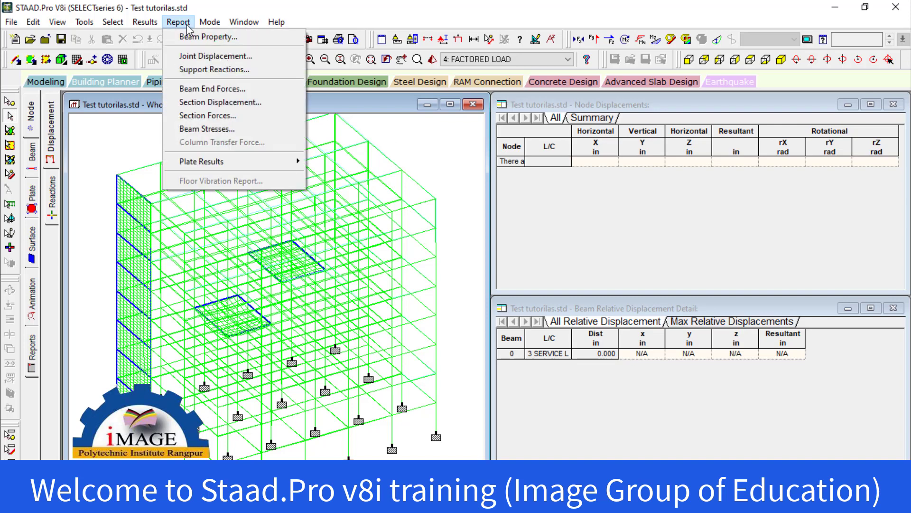
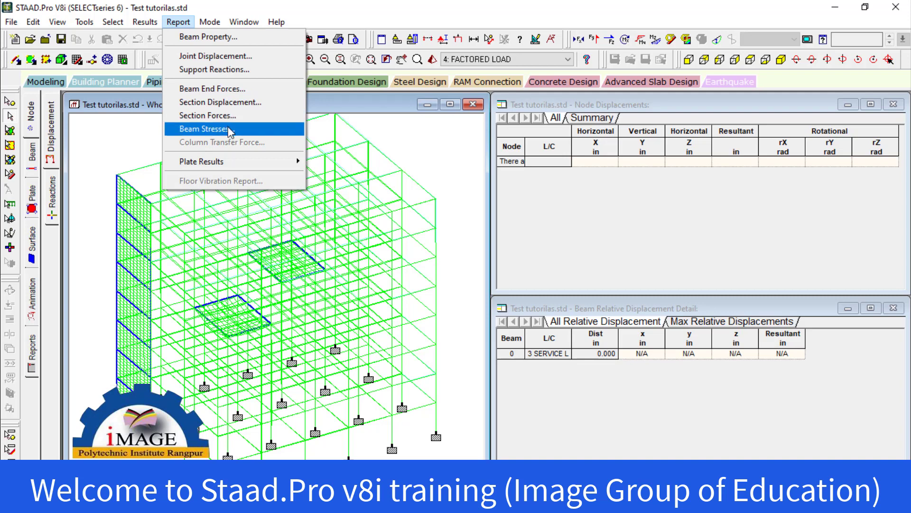
mouse_move(231, 172)
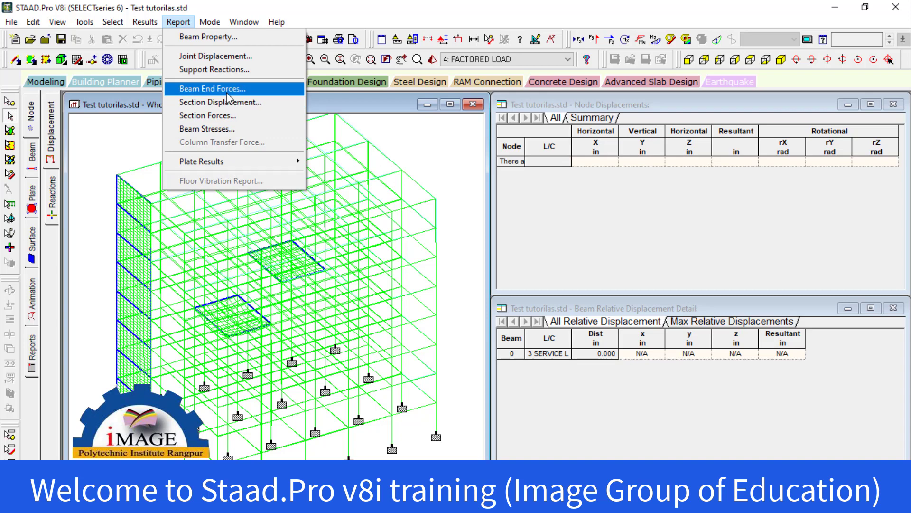
left_click(226, 91)
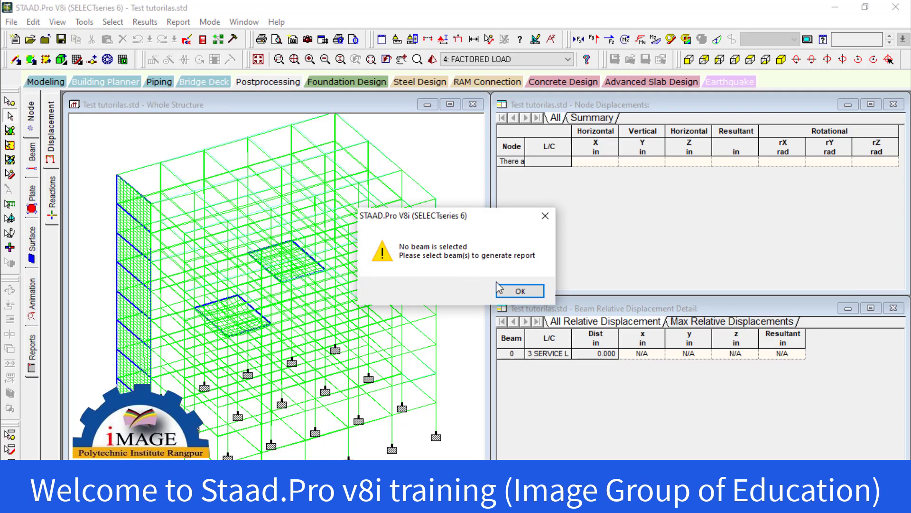
left_click(499, 288)
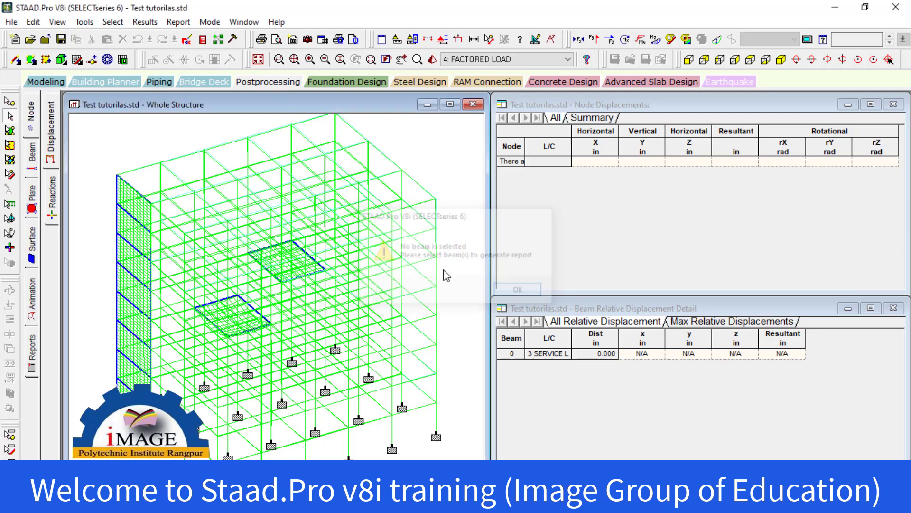
Step: Generate the Beam End Forces report for one roof-edge beam, sorted by Moment-Z from high to low, and close it after review
left_click(190, 155)
left_click(178, 22)
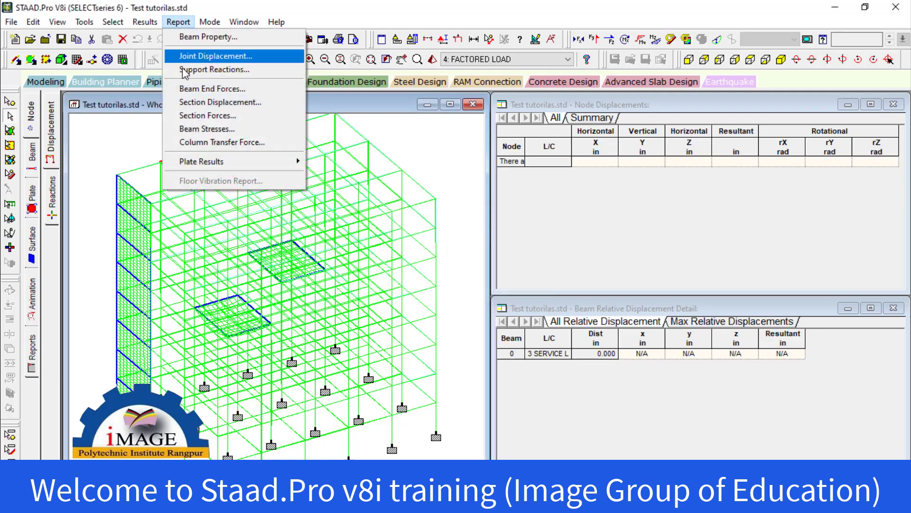
left_click(211, 95)
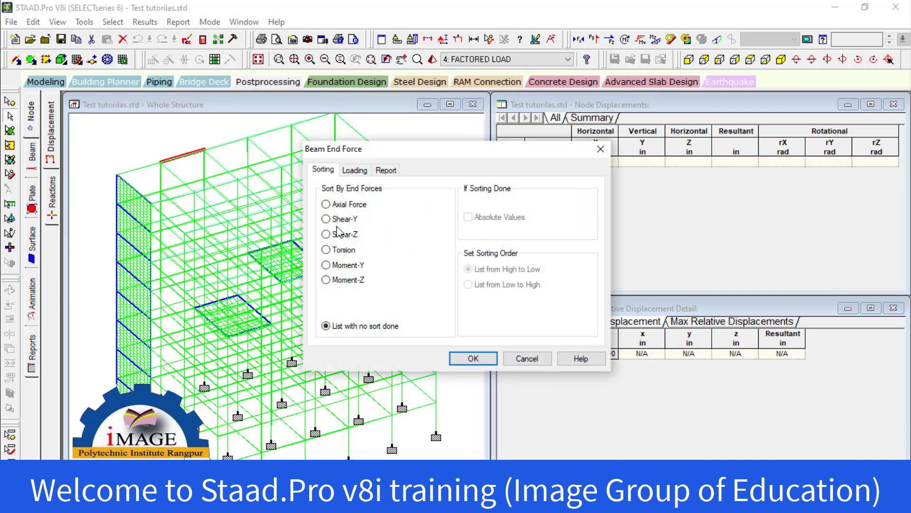
left_click(326, 205)
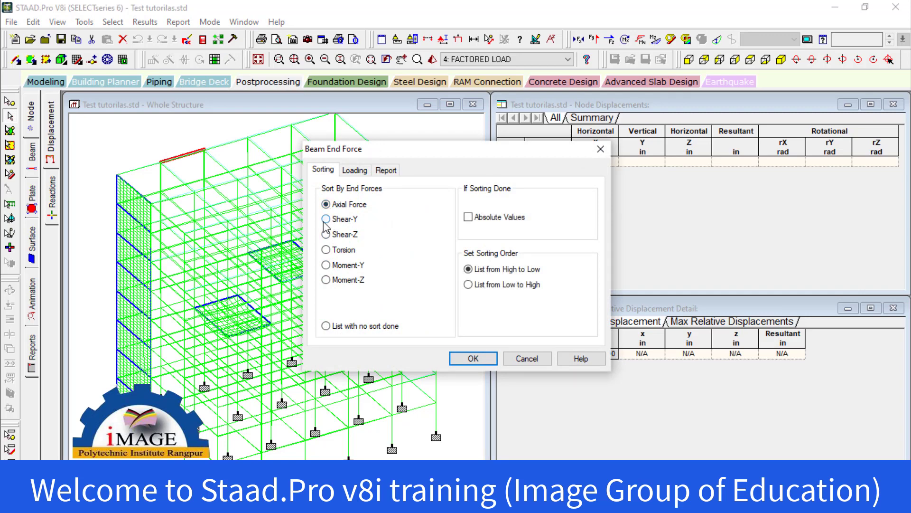
left_click(325, 220)
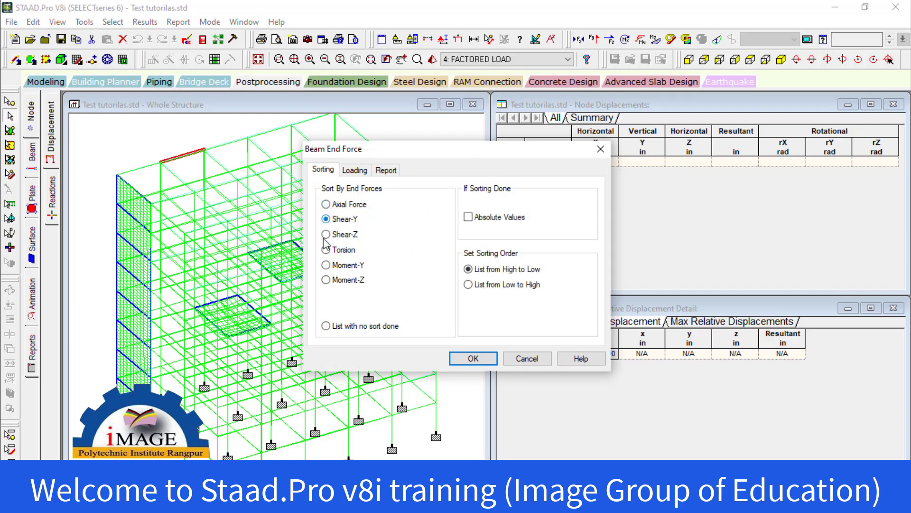
left_click(327, 280)
left_click(474, 359)
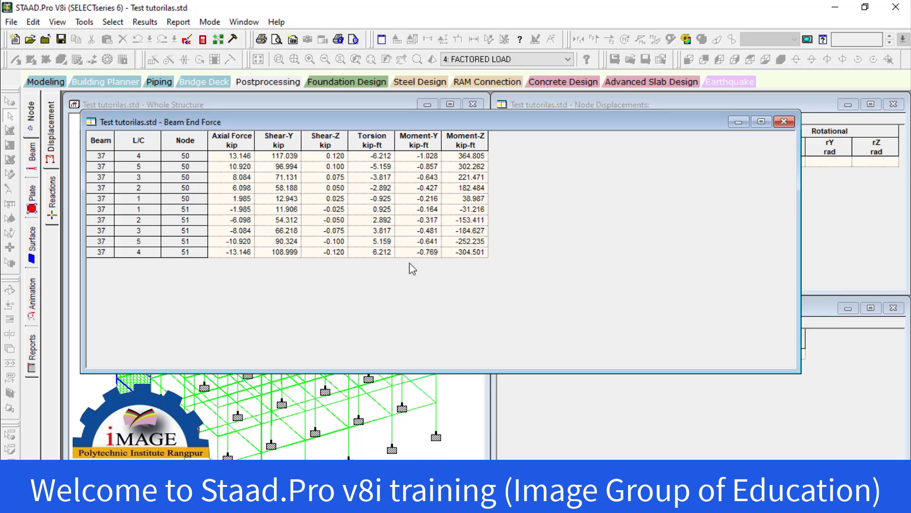
left_click(784, 123)
left_click(784, 121)
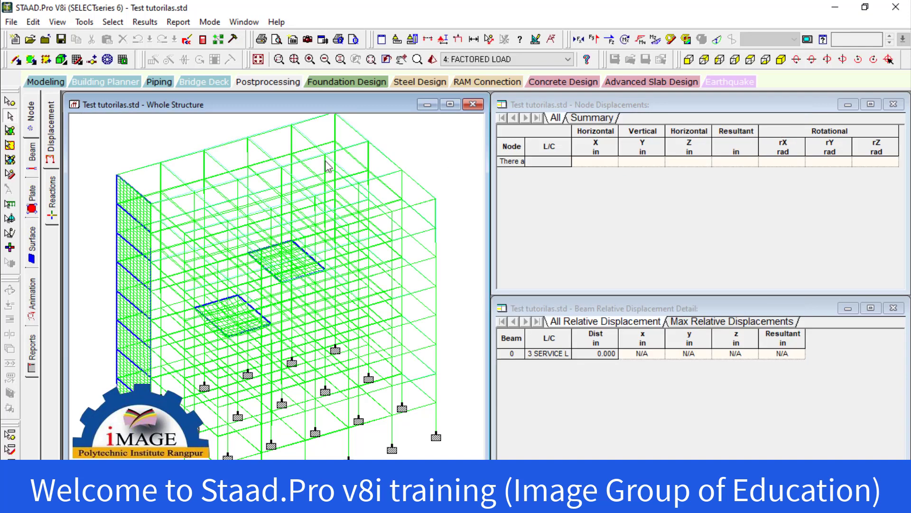
Step: Inspect the Bending-Z diagram of the adjacent roof-edge beam at about 71 in along its length, and close it without printing
double_click(225, 147)
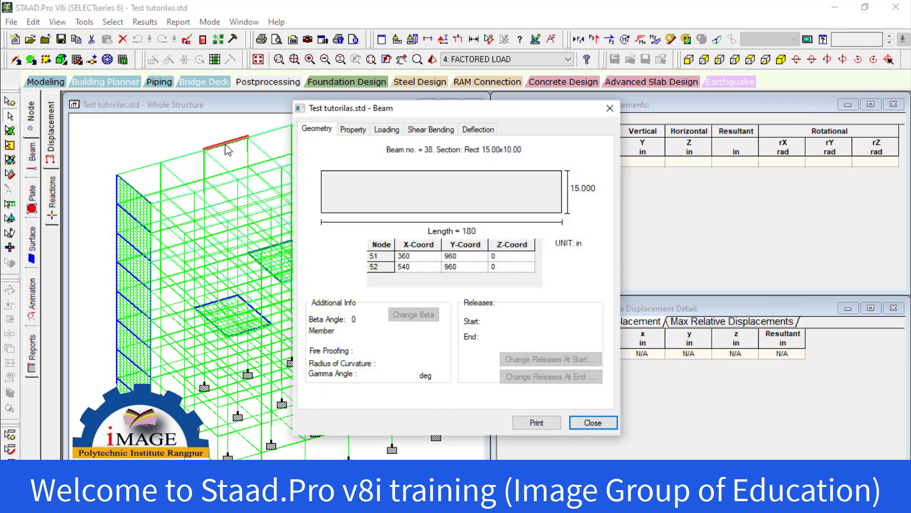
left_click(430, 129)
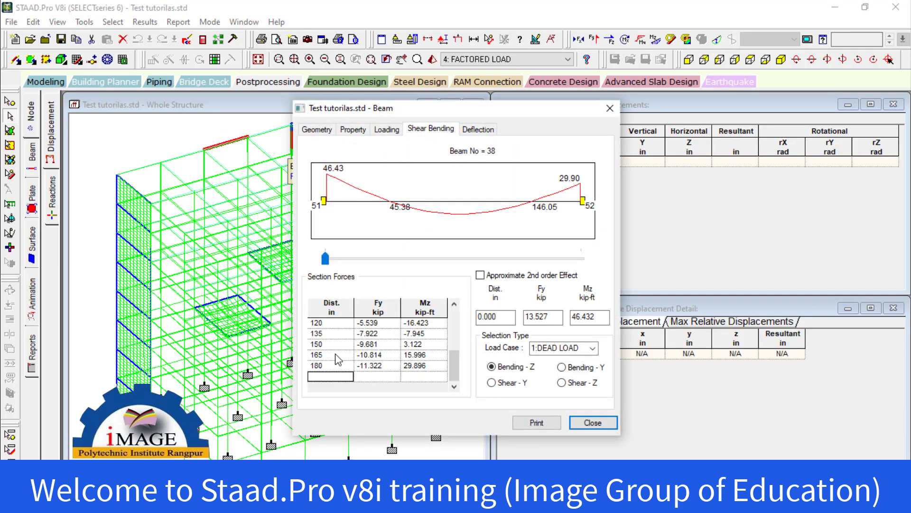
left_click_drag(328, 263, 429, 266)
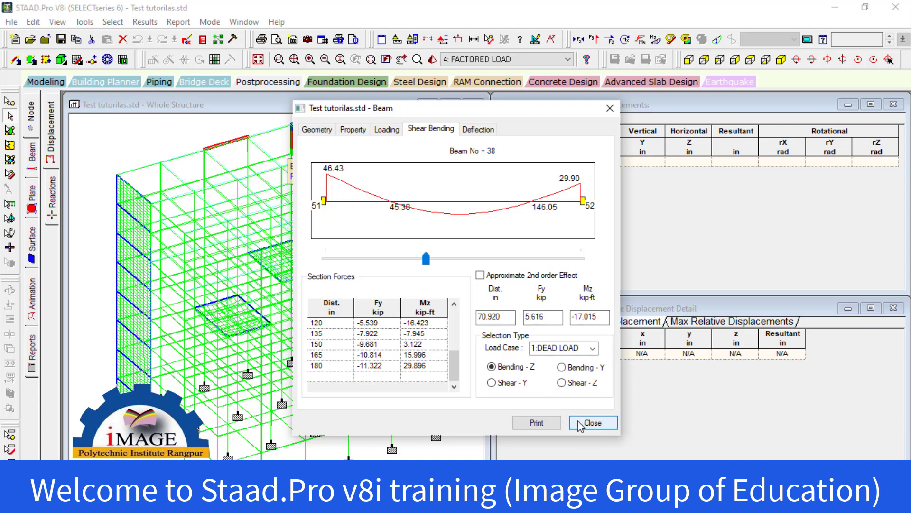
left_click(542, 423)
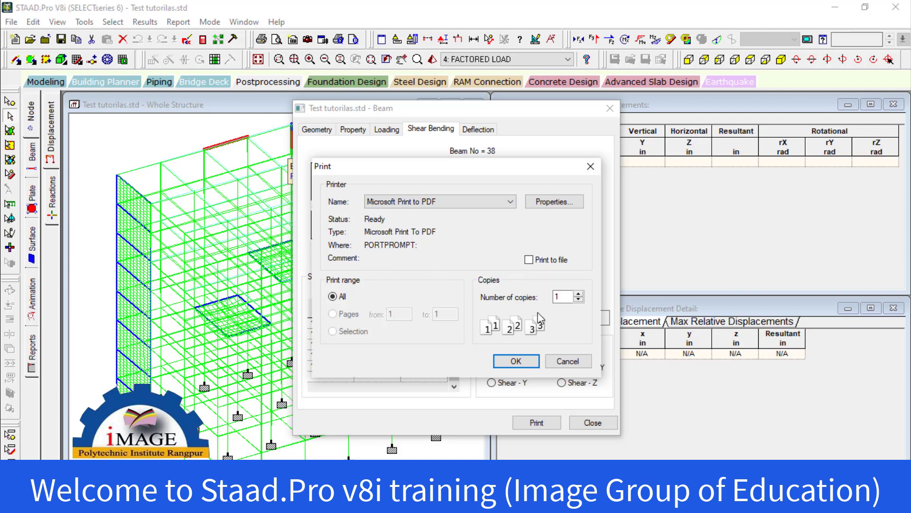
left_click(568, 360)
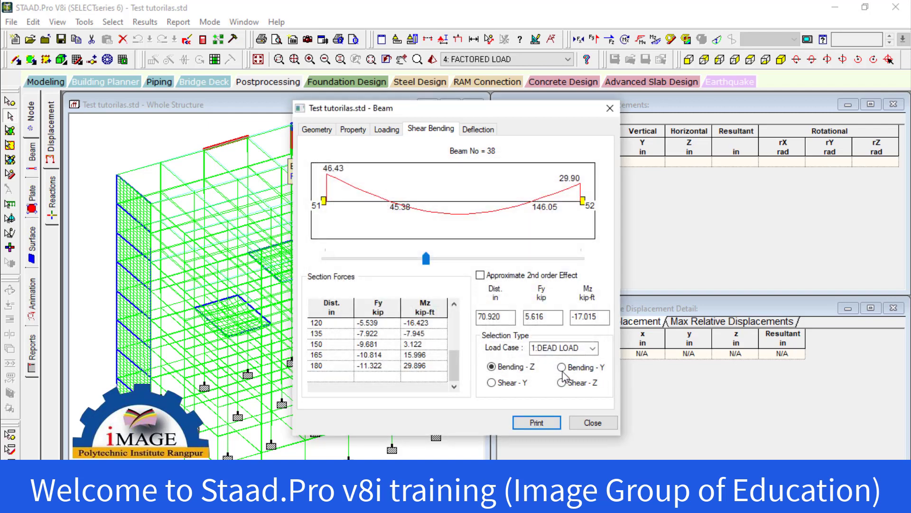
left_click(591, 422)
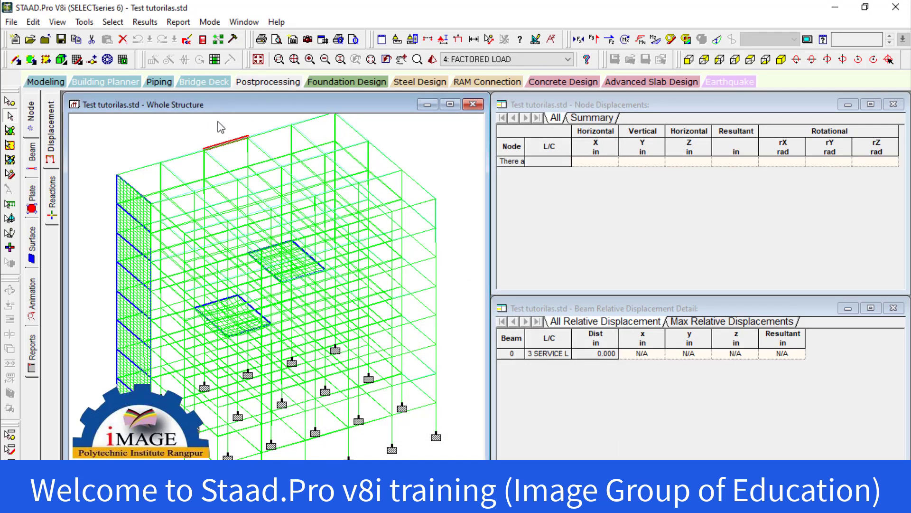
left_click(222, 128)
left_click(178, 23)
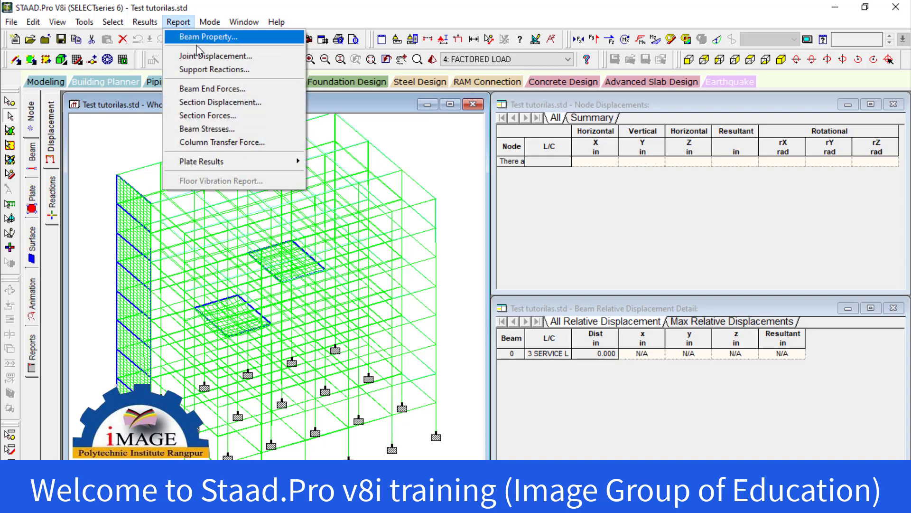
left_click(249, 114)
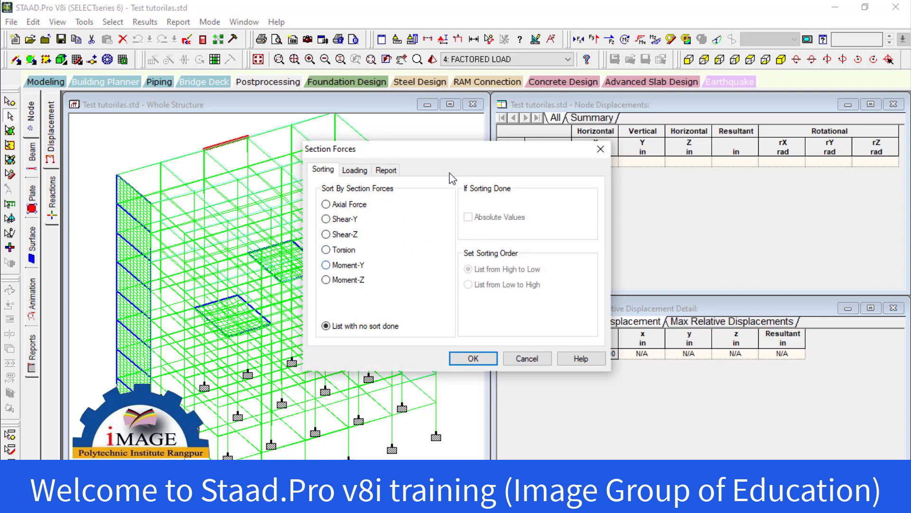
left_click(529, 358)
Step: Generate the Beam Stresses report for the selected roof beam, sorted by Bending Mz from high to low, close it and deselect the beam
left_click(179, 22)
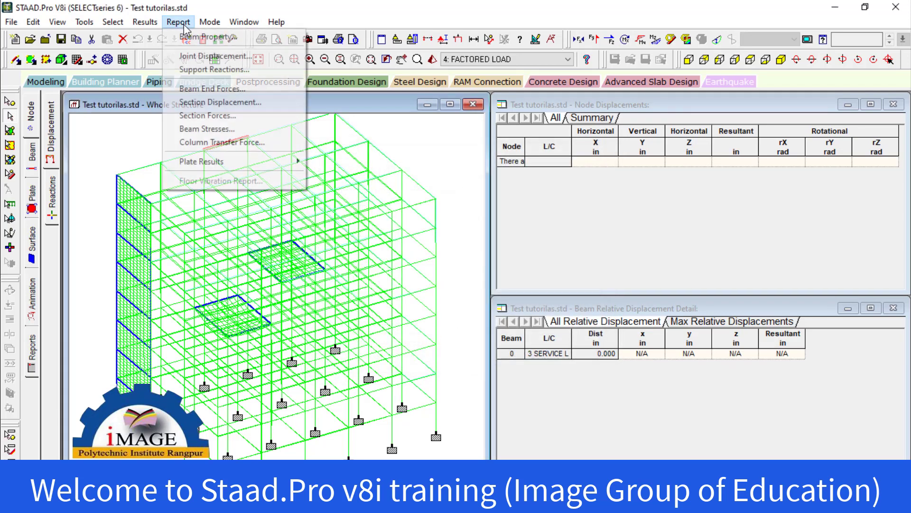
left_click(219, 129)
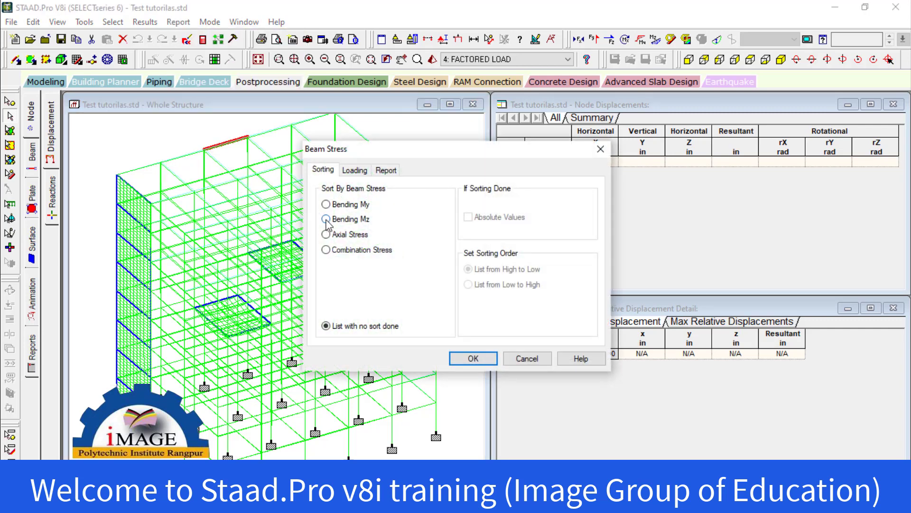
left_click(364, 173)
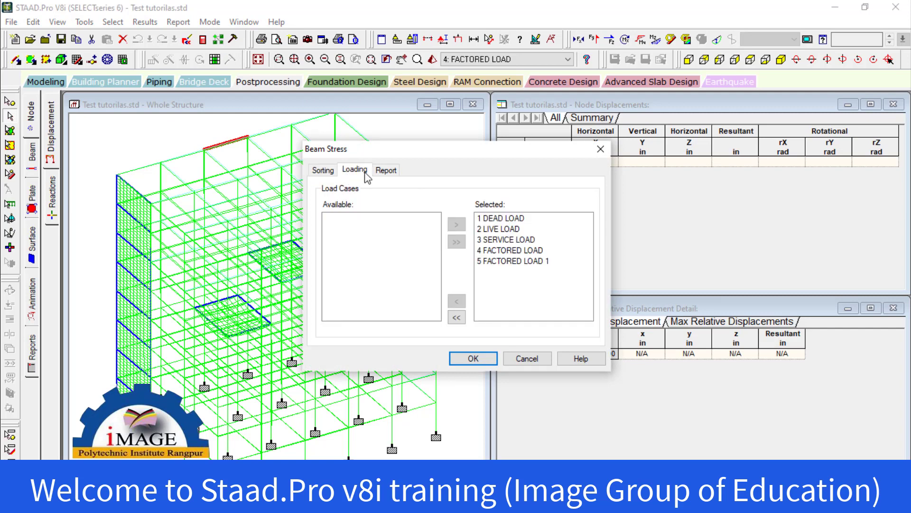
left_click(385, 171)
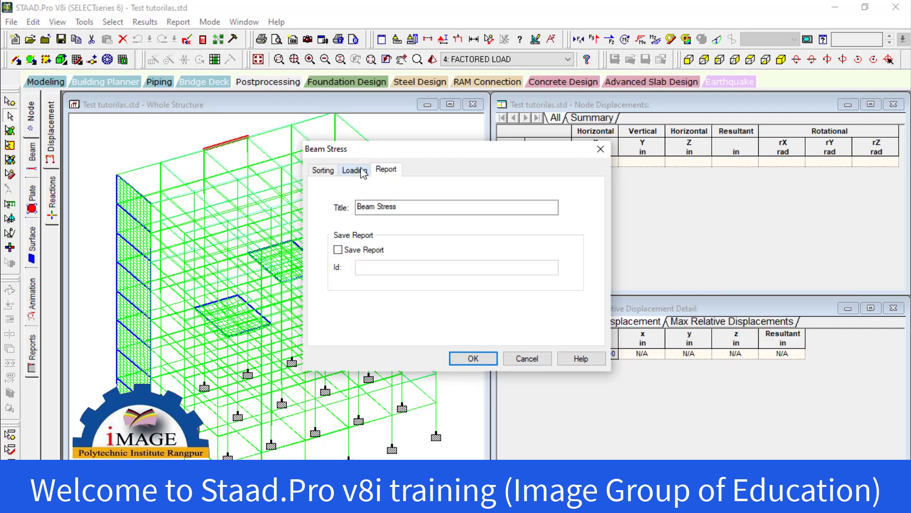
left_click(355, 171)
left_click(331, 171)
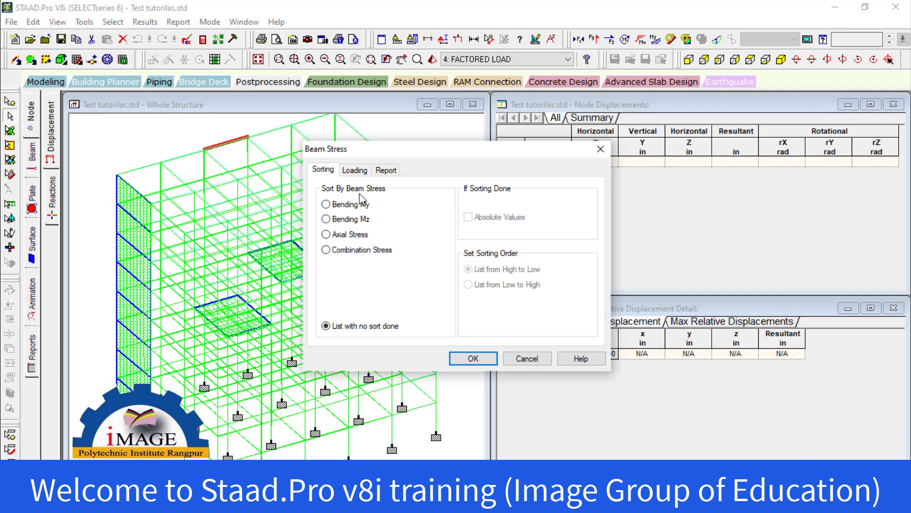
left_click(327, 205)
left_click(327, 220)
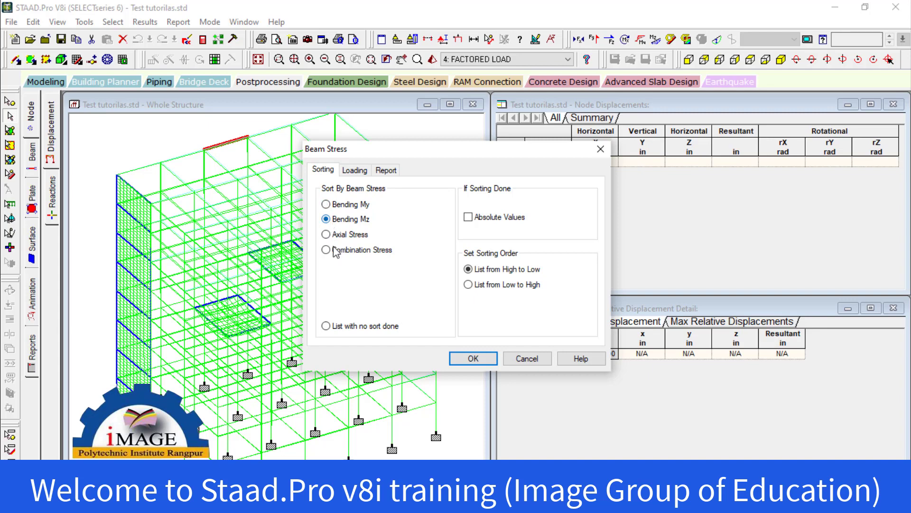
left_click(493, 361)
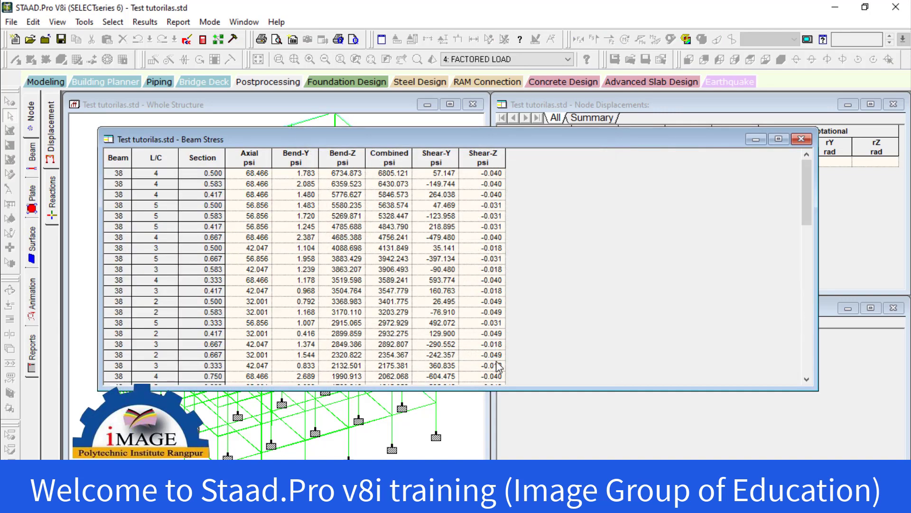
left_click(802, 139)
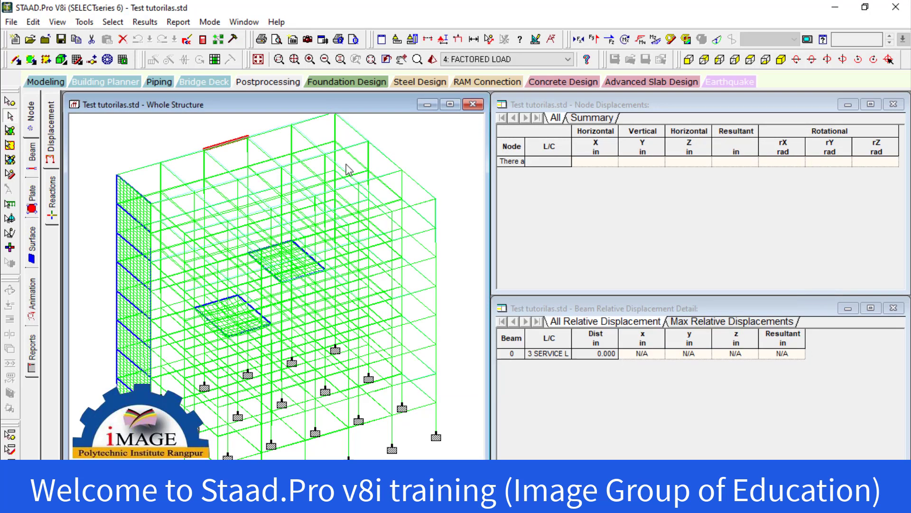
left_click(159, 135)
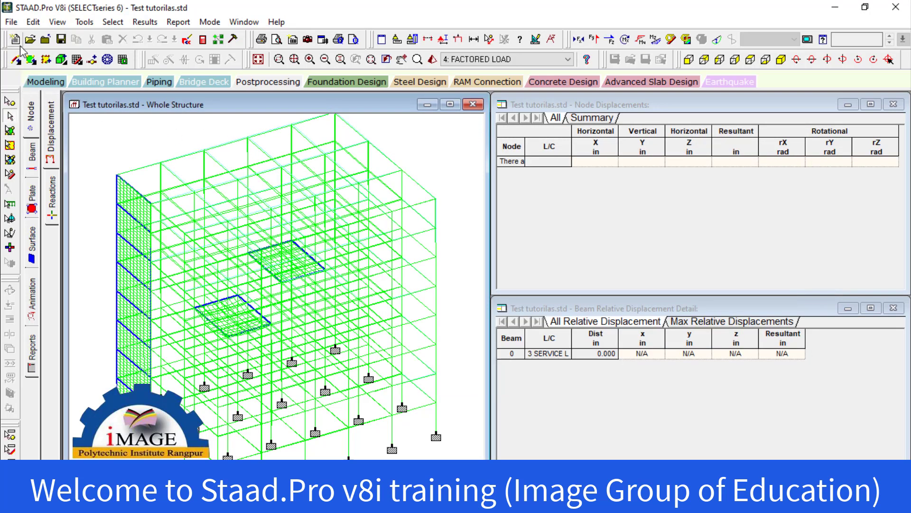
Step: Isolate the beams of the sixth level from the top and show them in isometric view
left_click(688, 59)
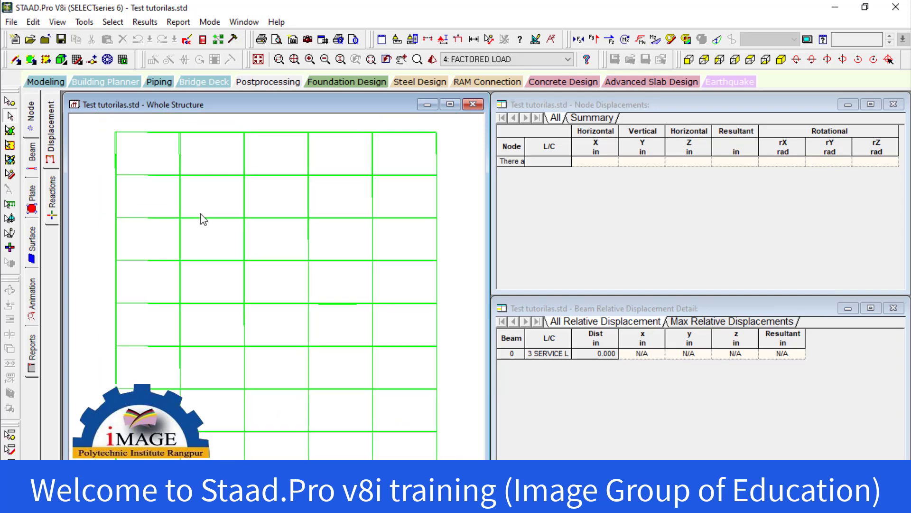
left_click_drag(102, 328, 464, 358)
left_click(57, 22)
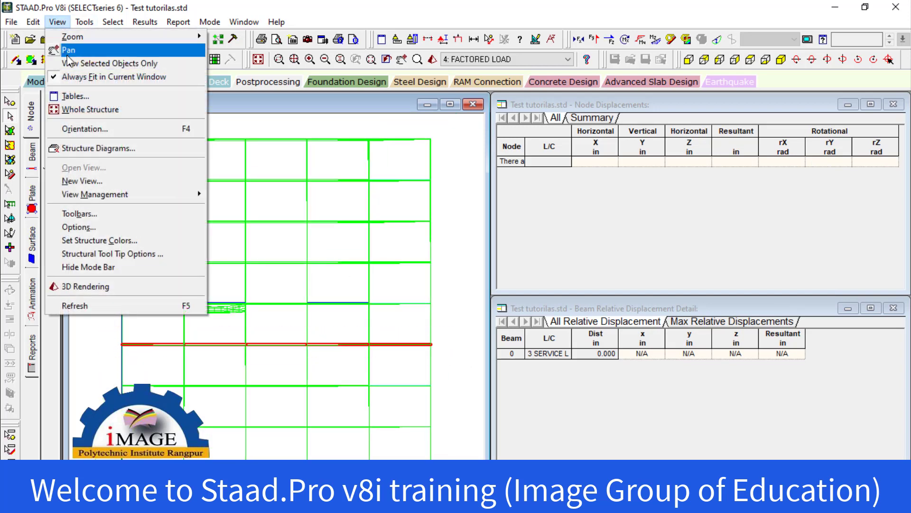
left_click(67, 56)
left_click(58, 22)
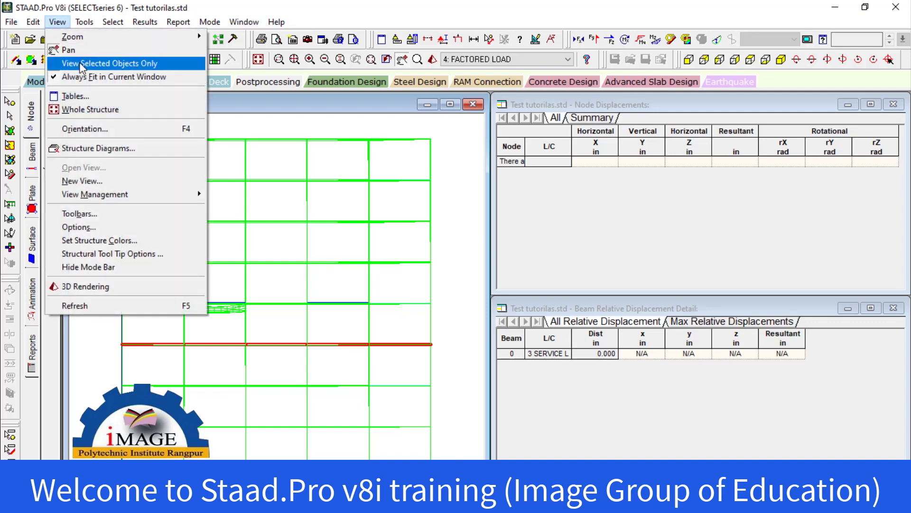
left_click(81, 64)
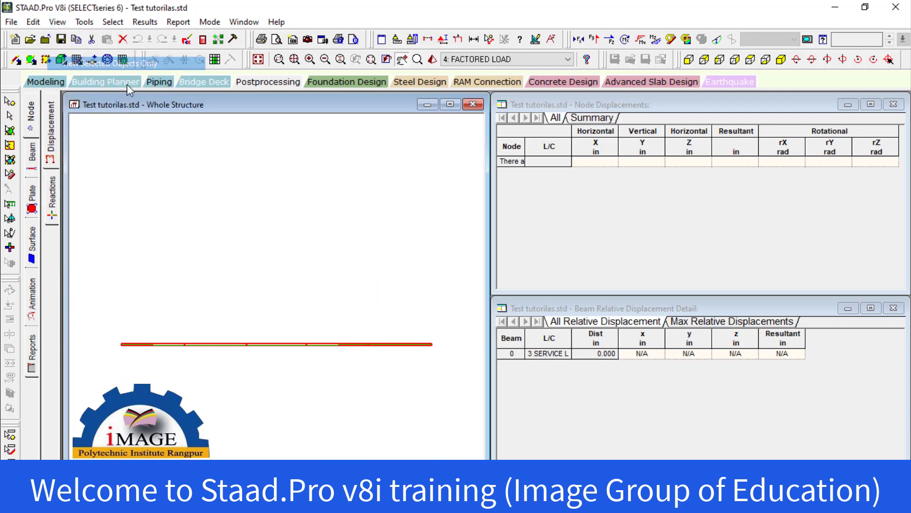
left_click(778, 61)
left_click_drag(254, 264, 249, 173)
scroll(248, 161, "up", 1)
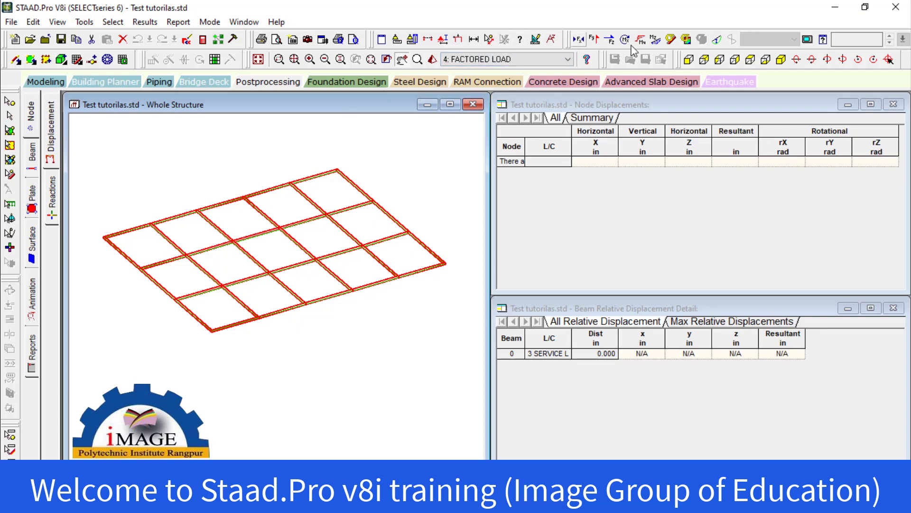
Step: Display the Mz bending moment diagrams and inspect the floor's corner edge beam's Bending-Z section forces, closing its properties after review
left_click(656, 39)
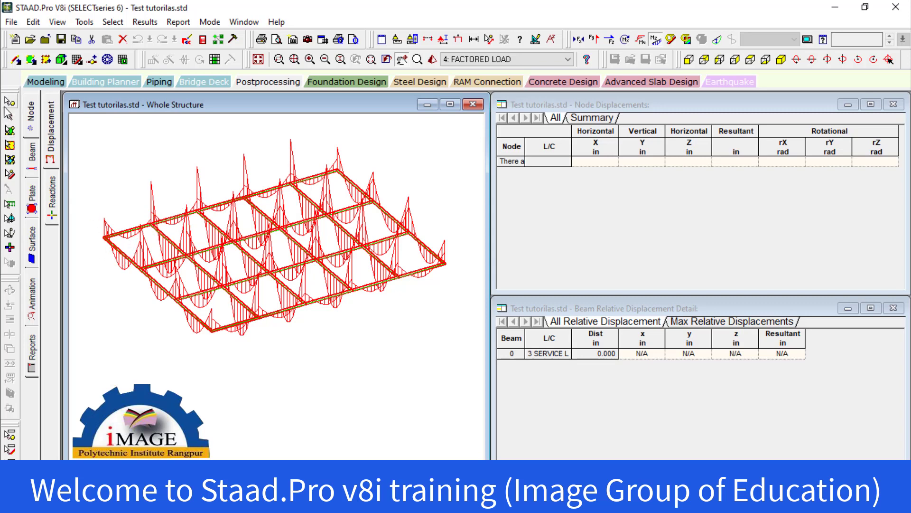
left_click(128, 265)
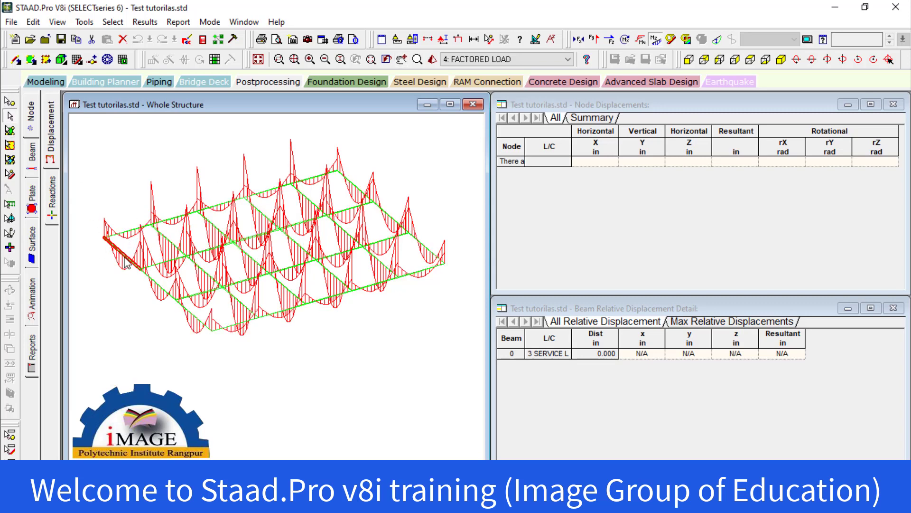
double_click(127, 265)
left_click(435, 129)
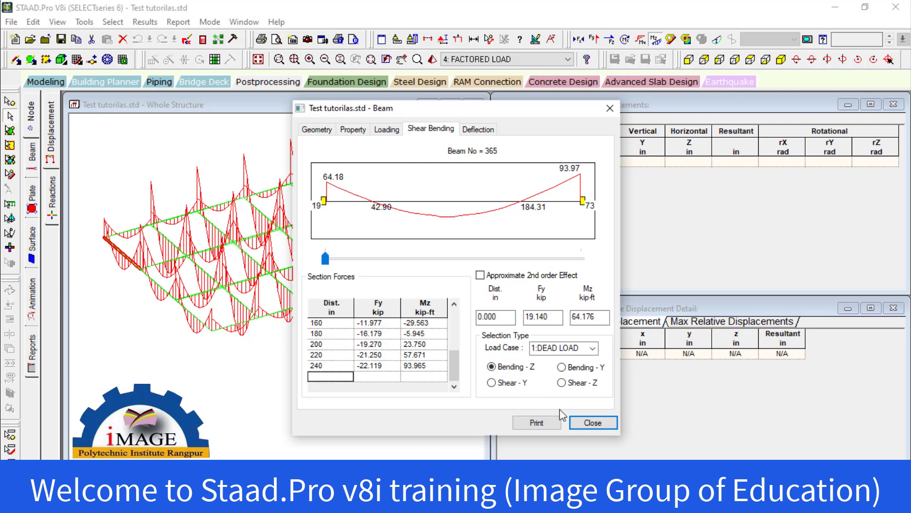
left_click(591, 423)
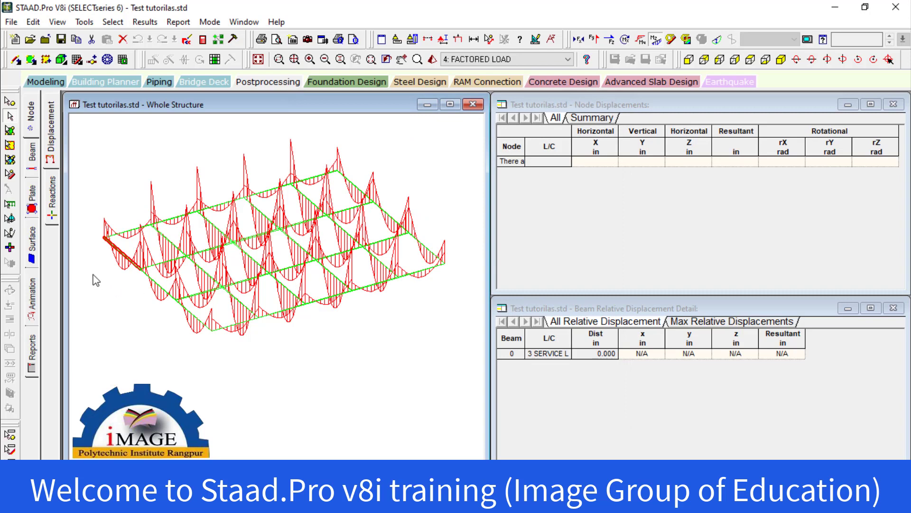
Step: Enable bending annotations for Ends and Mid point, apply them with property R1: Plate Thickness as the range, and close the annotation settings
scroll(104, 268, "up", 2)
middle_click_drag(104, 269, 128, 223)
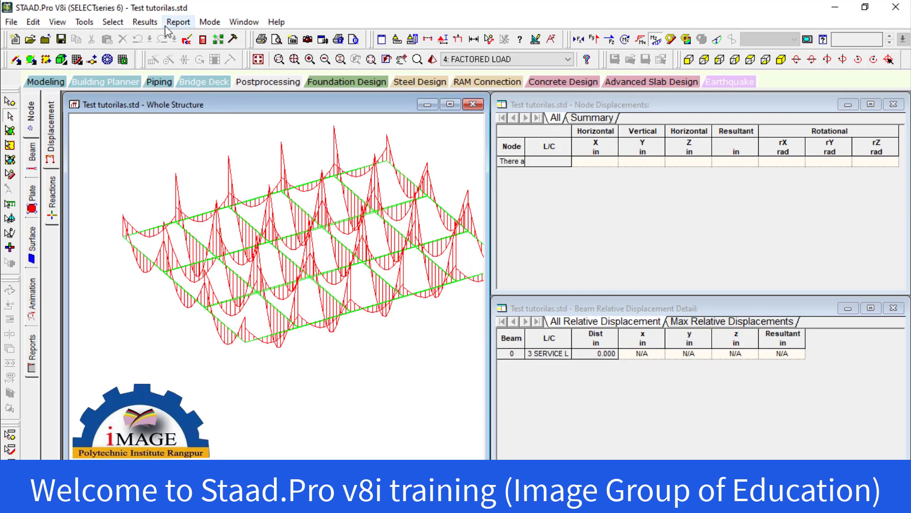
left_click(145, 22)
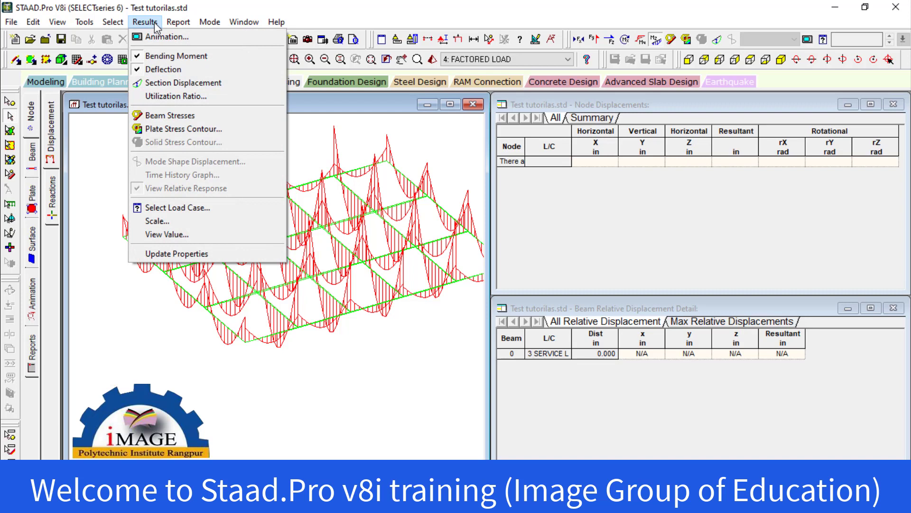
left_click(177, 235)
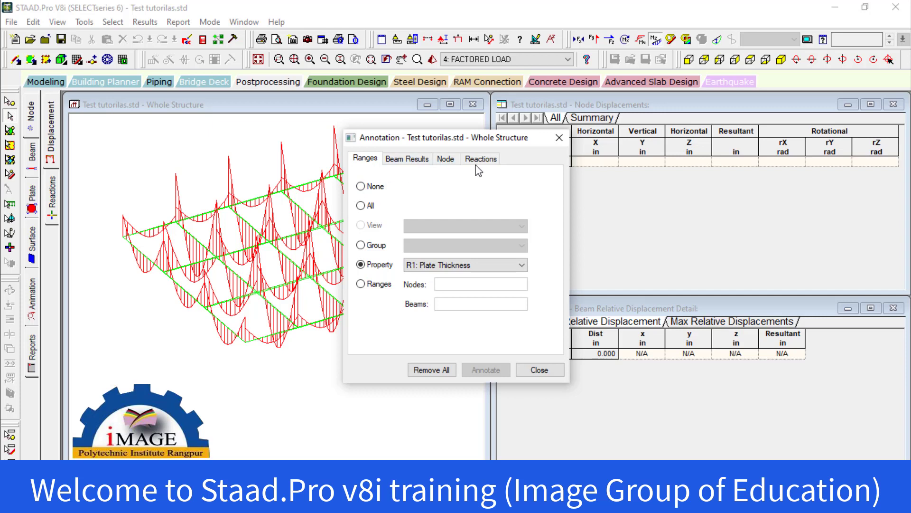
left_click(411, 160)
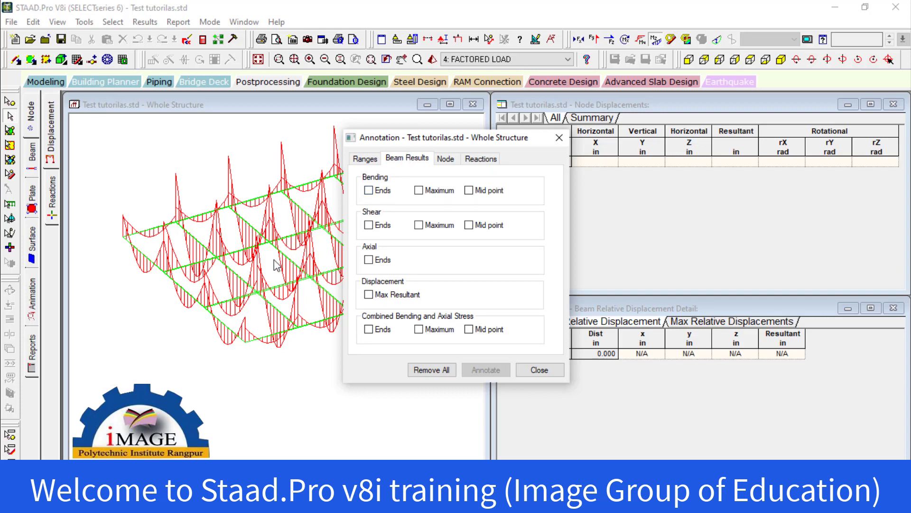
left_click(369, 191)
left_click(419, 191)
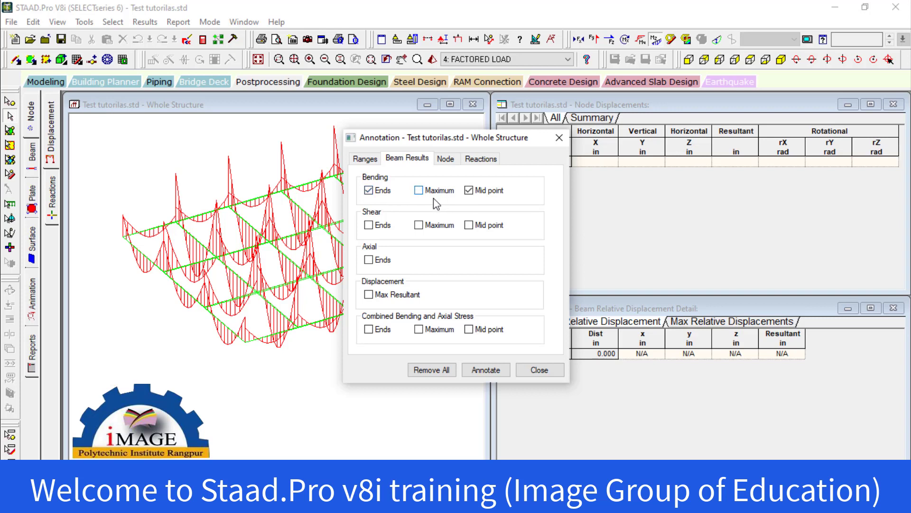
left_click(485, 371)
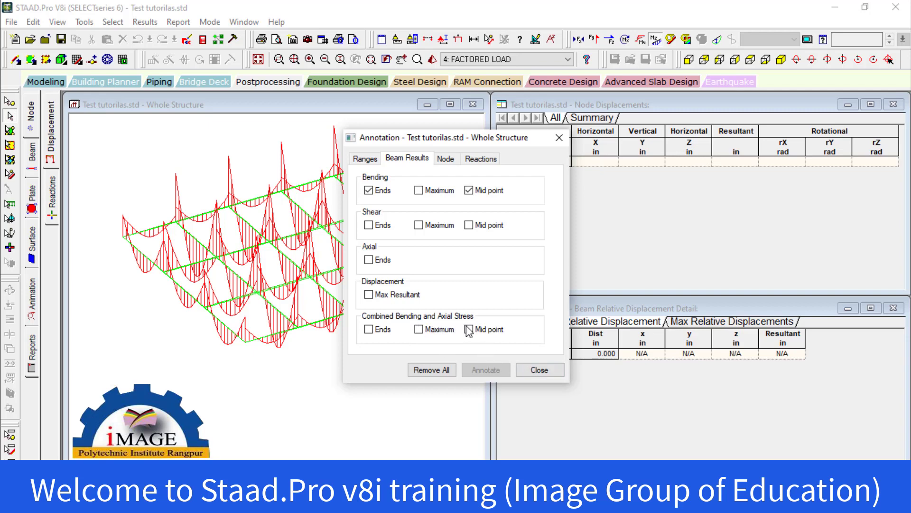
left_click(560, 139)
scroll(371, 355, "down", 3)
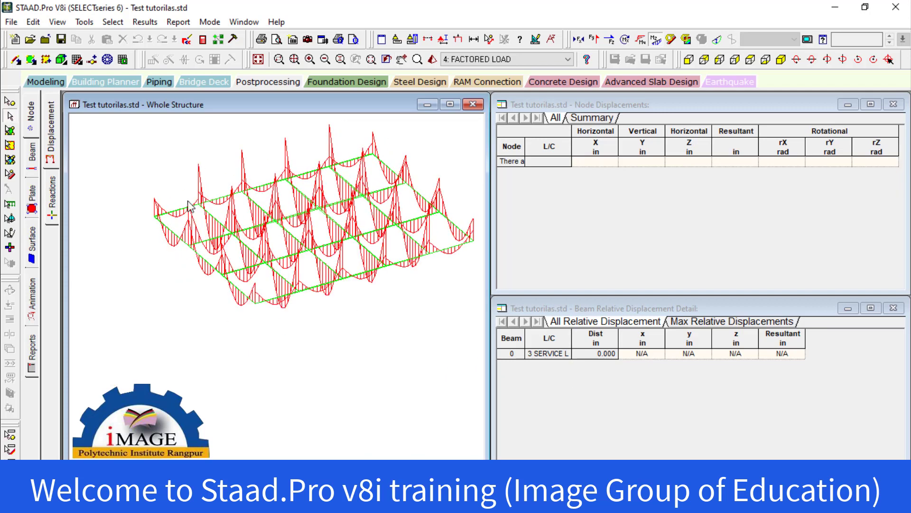
Step: Annotate the bending values on all members and clear them by applying the None range
scroll(277, 242, "up", 3)
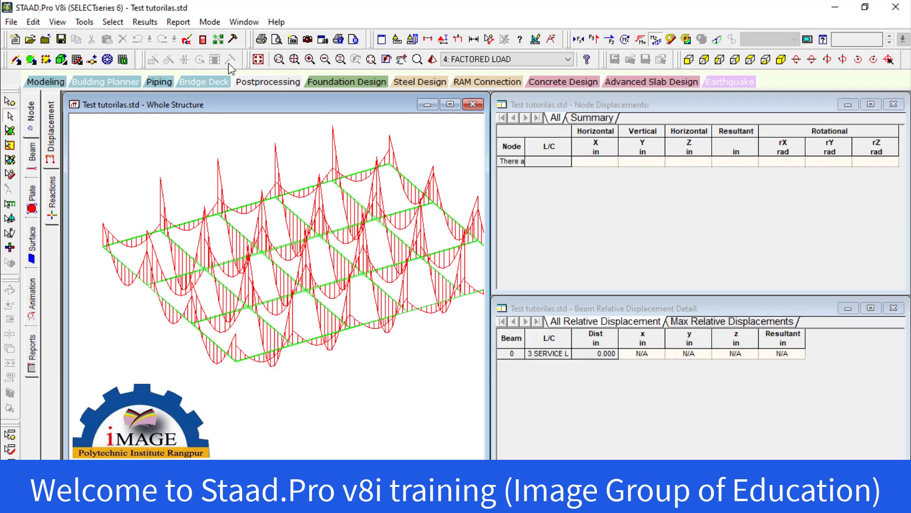
left_click(145, 21)
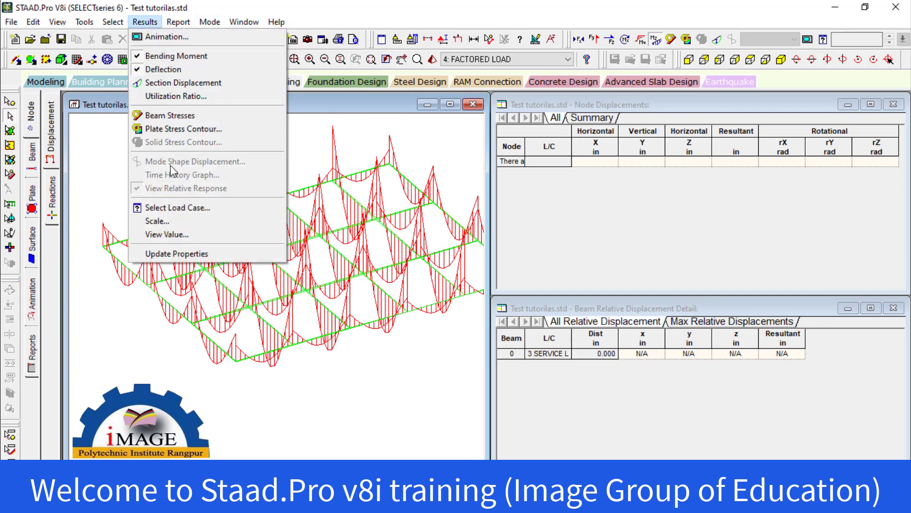
left_click(186, 236)
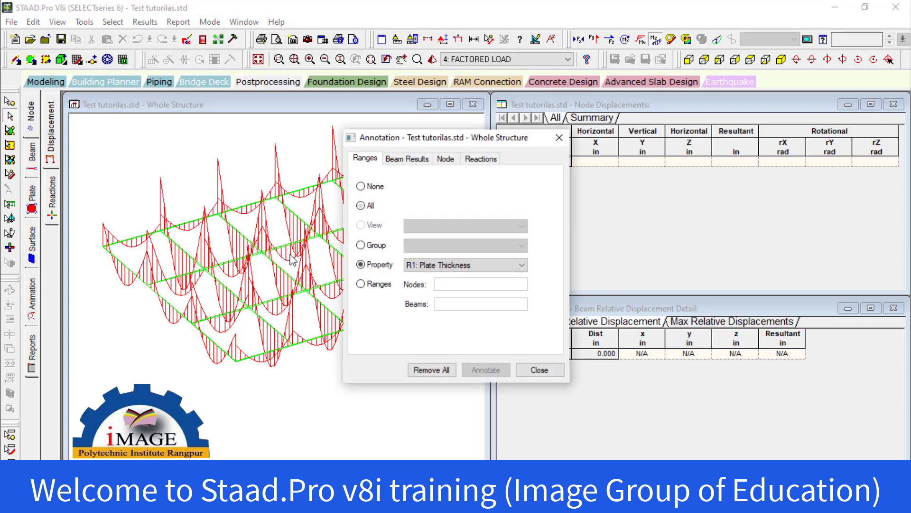
left_click(365, 209)
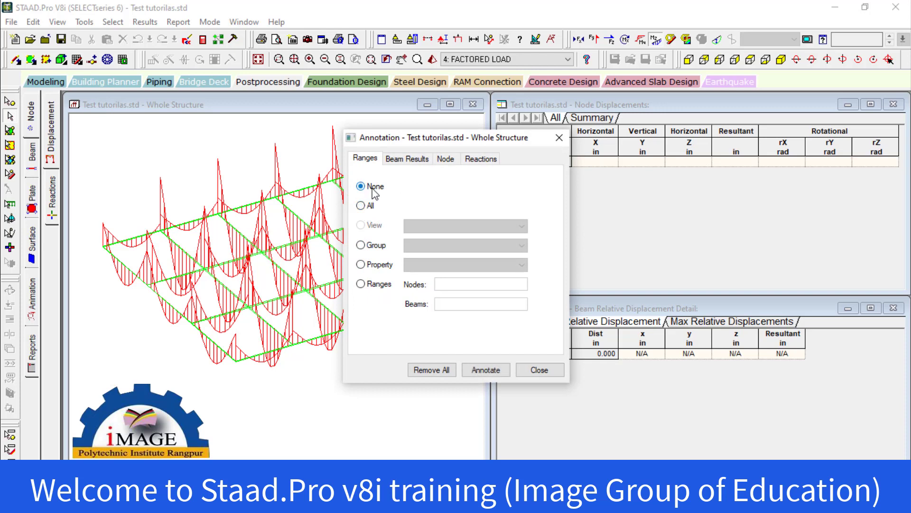
left_click(406, 160)
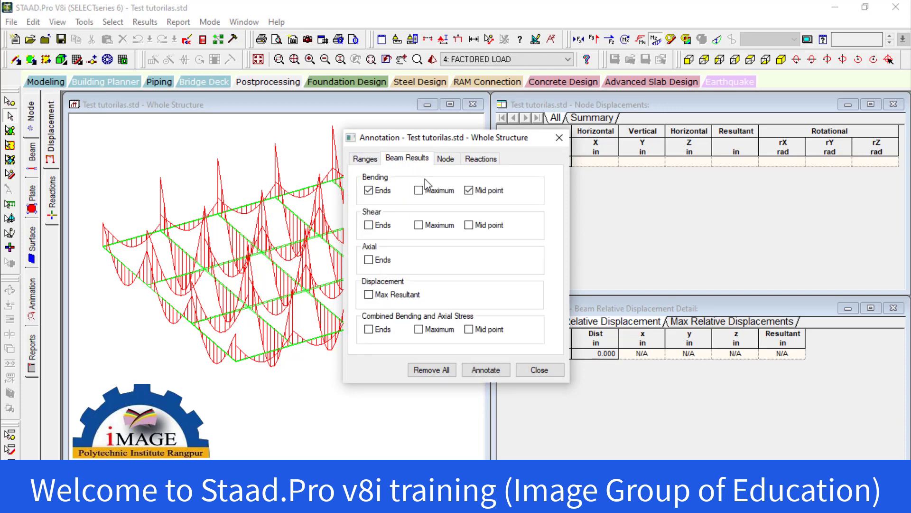
left_click(374, 163)
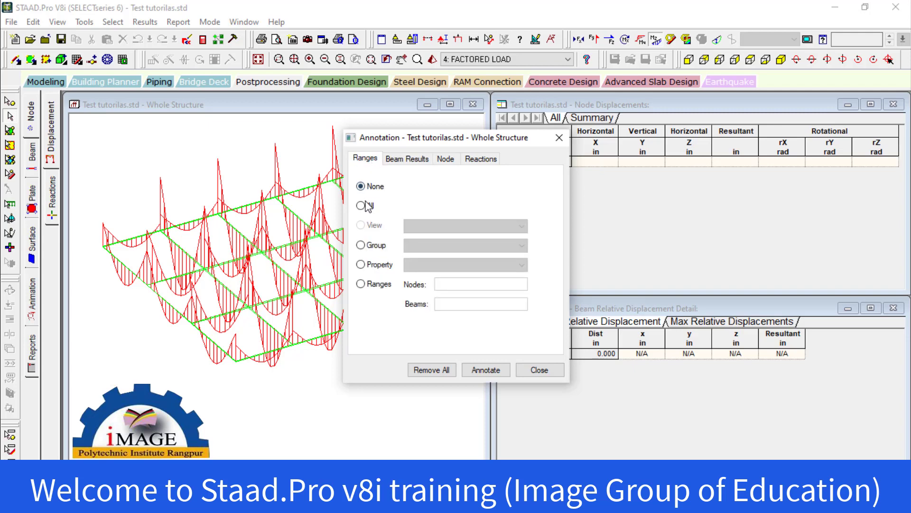
left_click(486, 375)
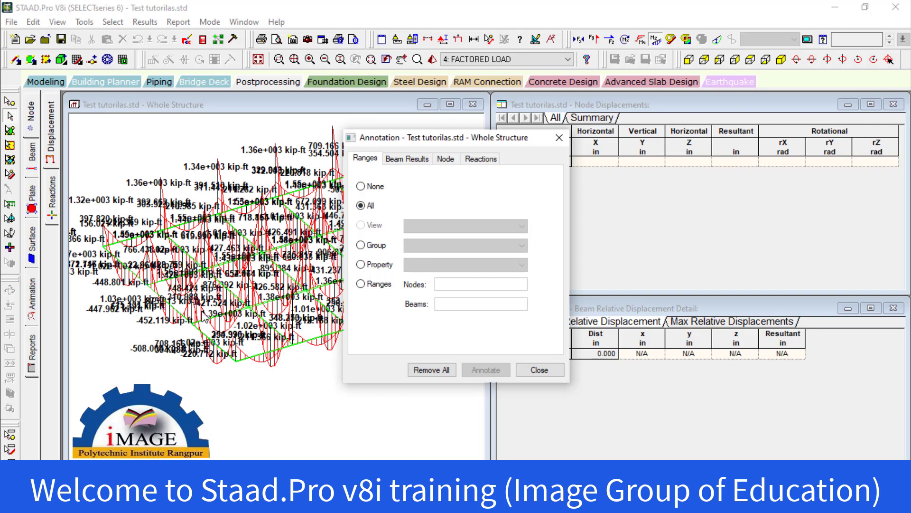
left_click(361, 186)
left_click(470, 370)
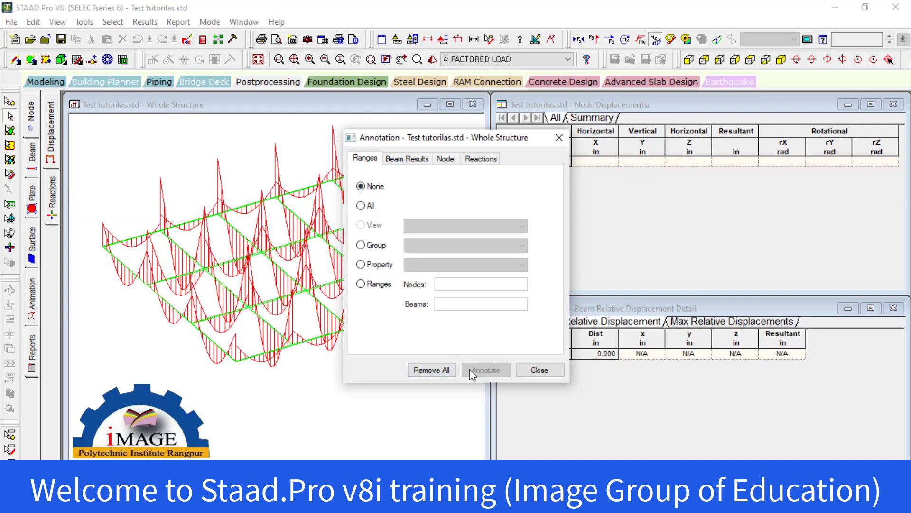
Step: Annotate the bending values of the members with property R6: Rect 15.00x10.00
left_click(379, 249)
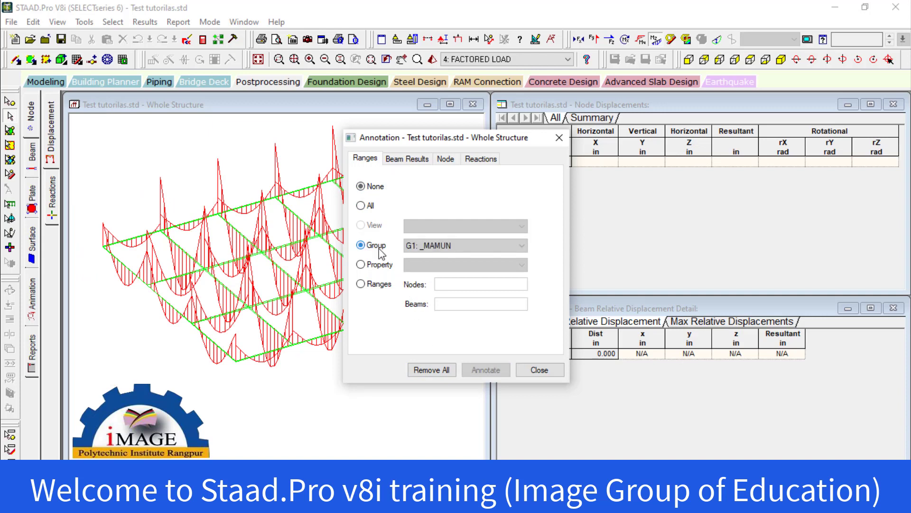
left_click(380, 266)
left_click(459, 266)
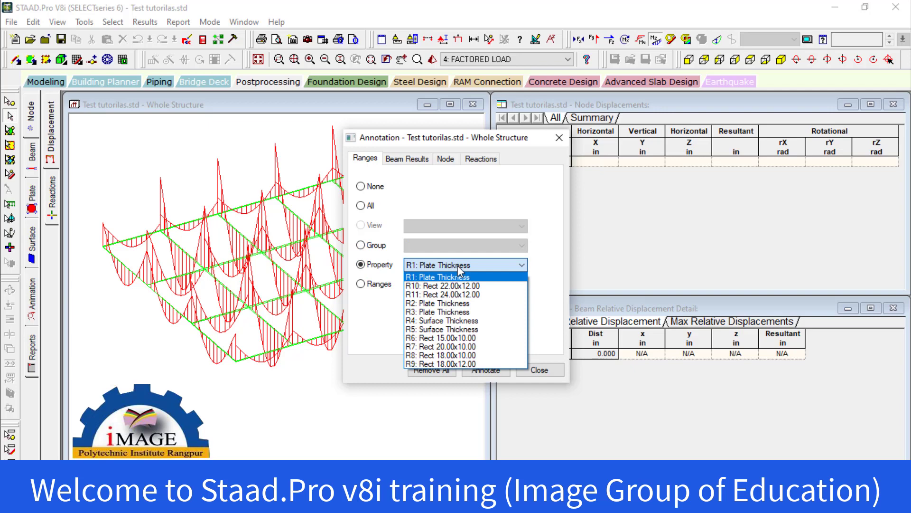
left_click(450, 338)
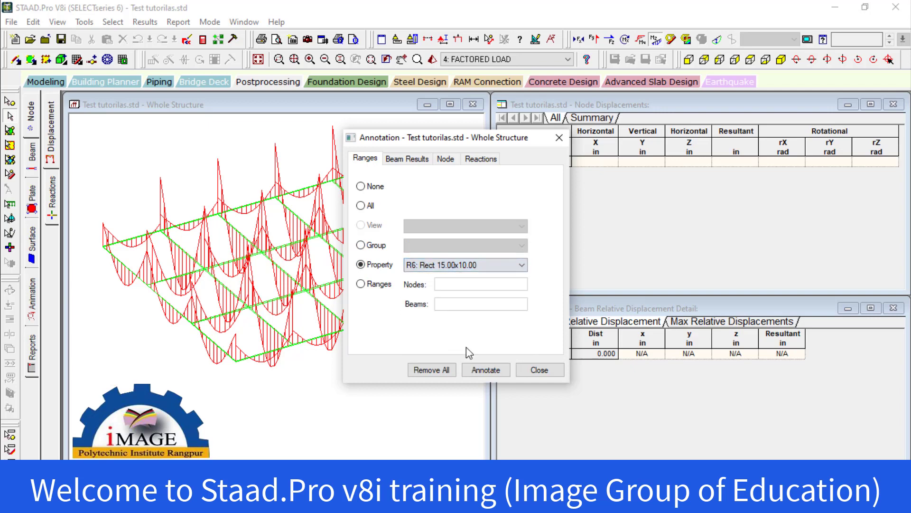
left_click(481, 370)
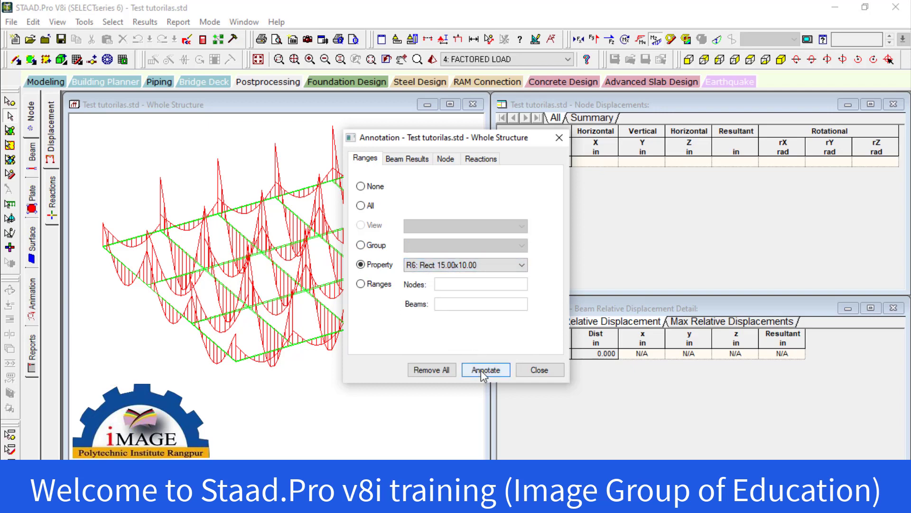
Step: Try the annotation range with properties R8: Rect 18.00x10.00, R10: Rect 22.00x12.00 and R3: Plate Thickness, and remove all annotations
left_click(417, 265)
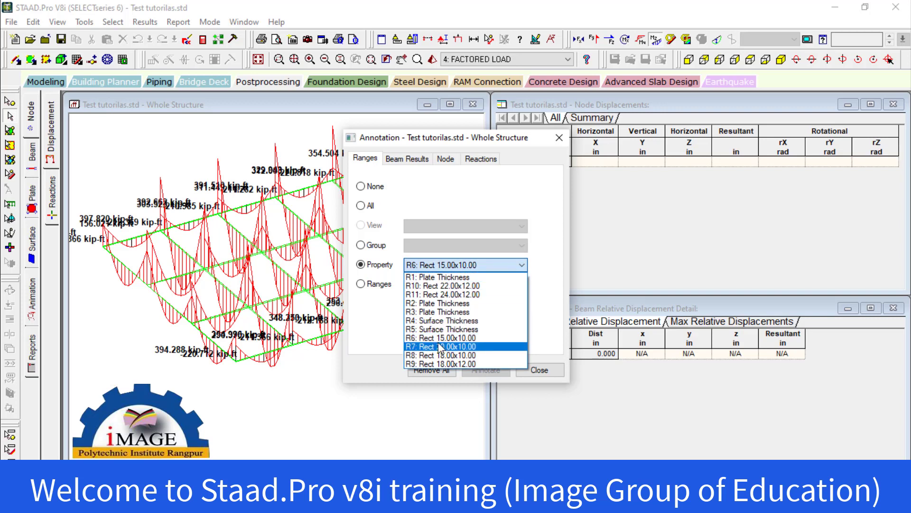
left_click(440, 356)
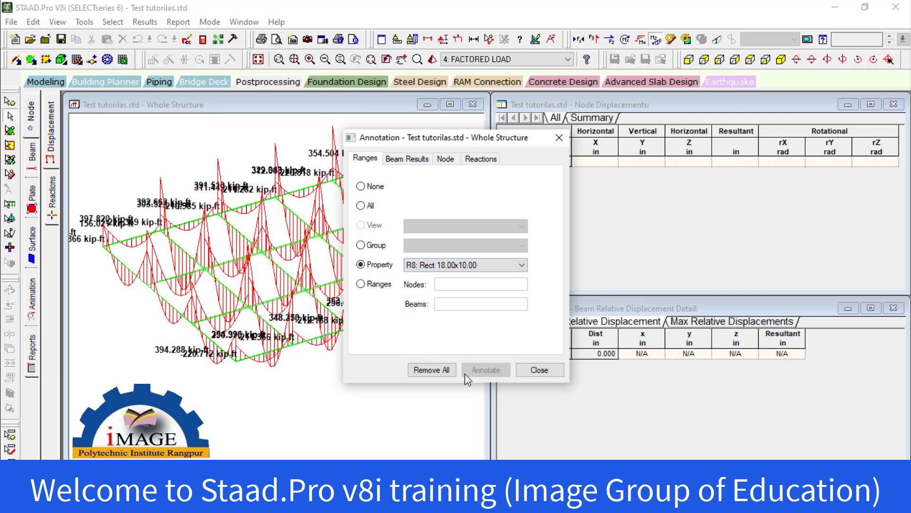
left_click(456, 267)
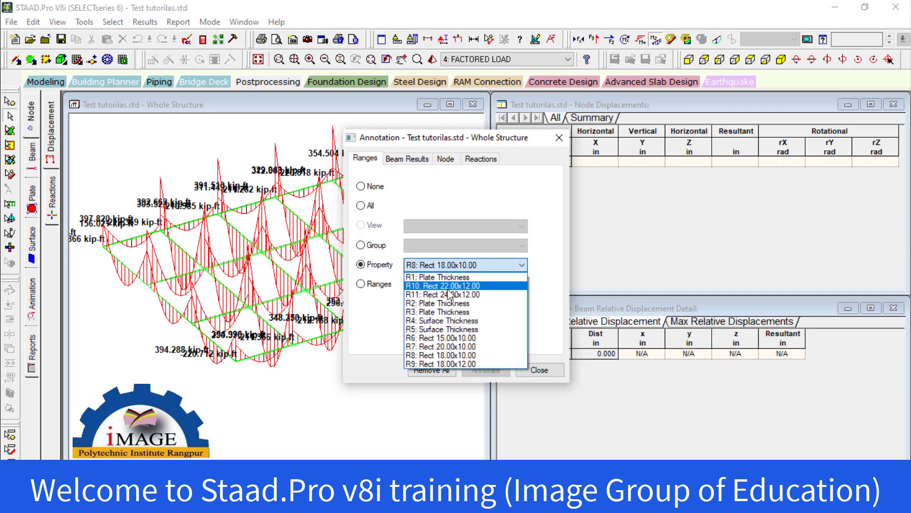
left_click(448, 287)
left_click(448, 266)
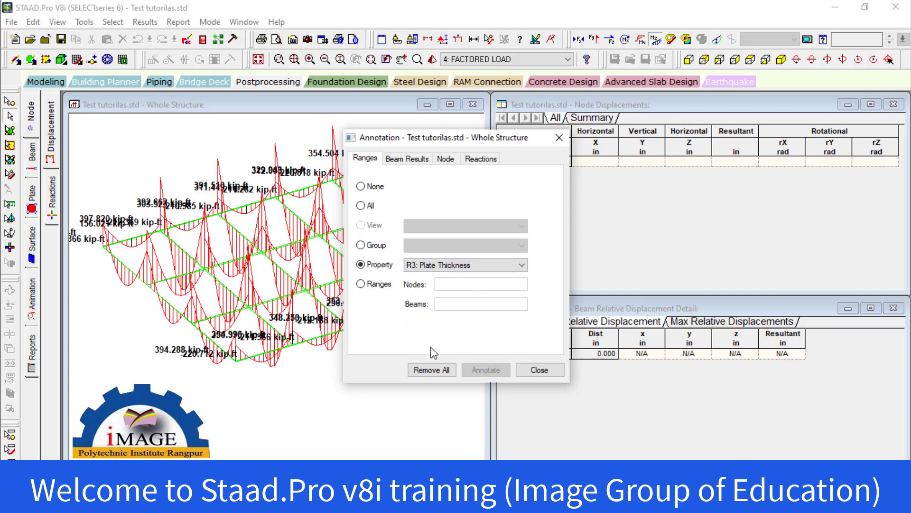
left_click(433, 370)
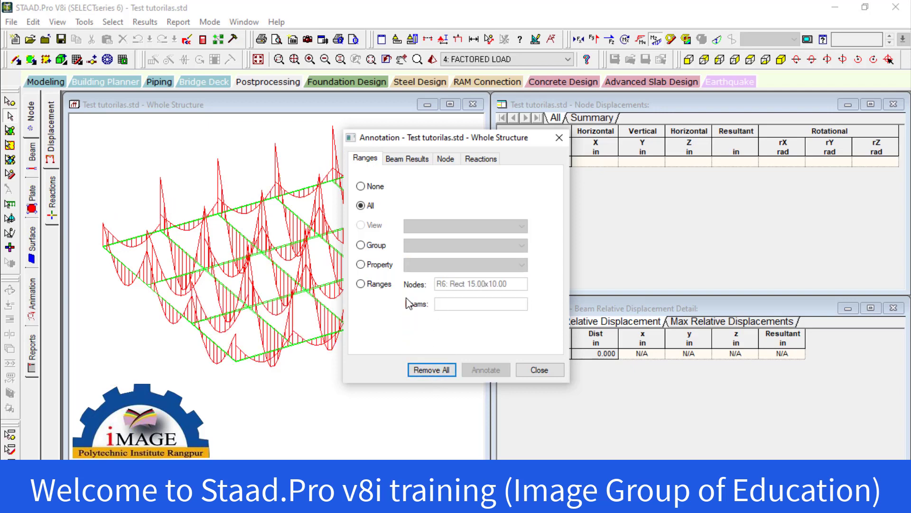
Step: Annotate the bending values of the members with property R8: Rect 18.00x10.00
left_click(379, 264)
left_click(439, 264)
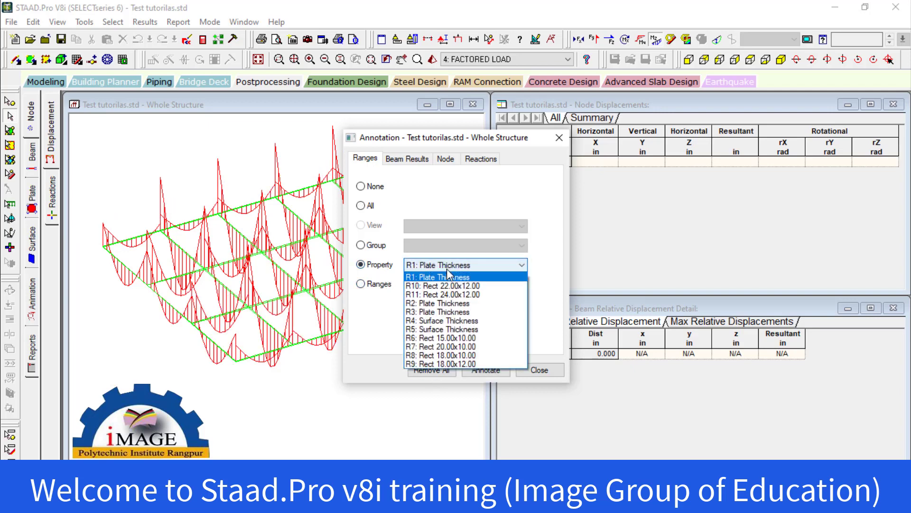
left_click(432, 354)
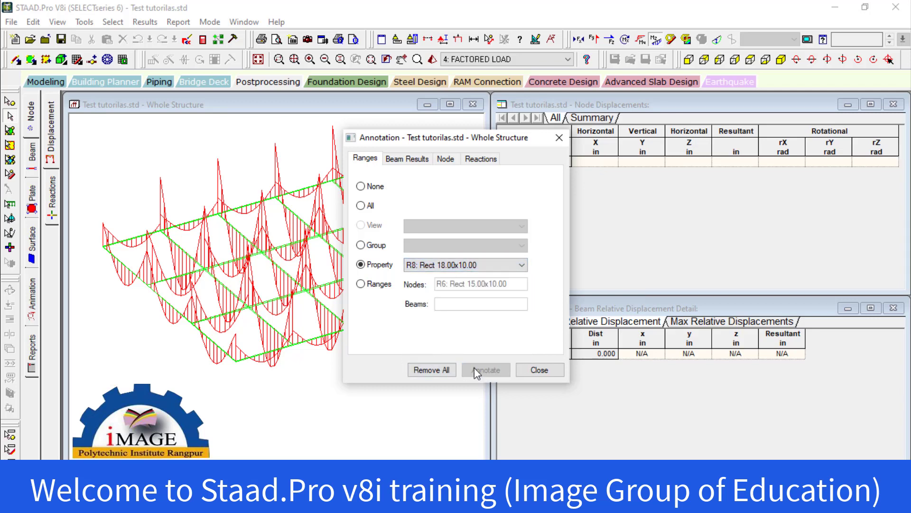
Step: Annotate the direct Global Y and bending Global rZ reactions, and enable line display for the reaction diagram
mouse_move(451, 139)
left_mouse_down()
mouse_move(503, 188)
mouse_move(559, 193)
left_mouse_up()
left_click(593, 213)
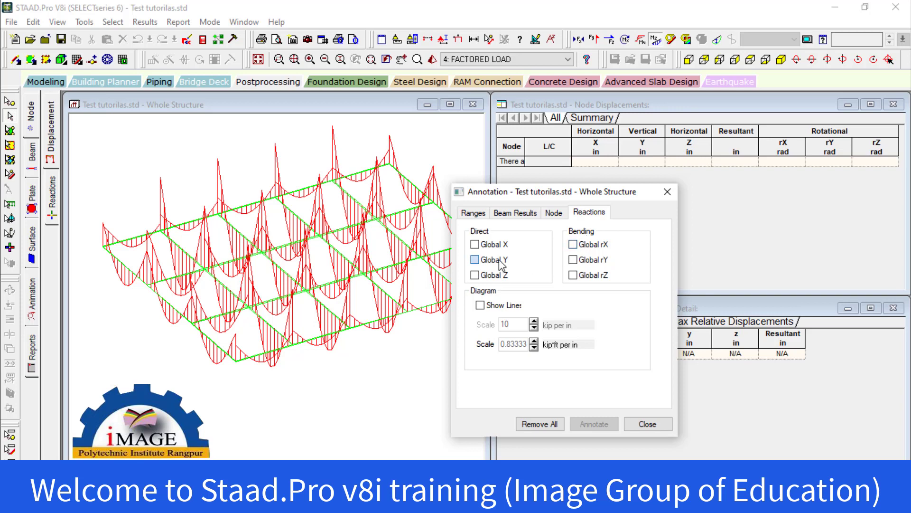
left_click(493, 260)
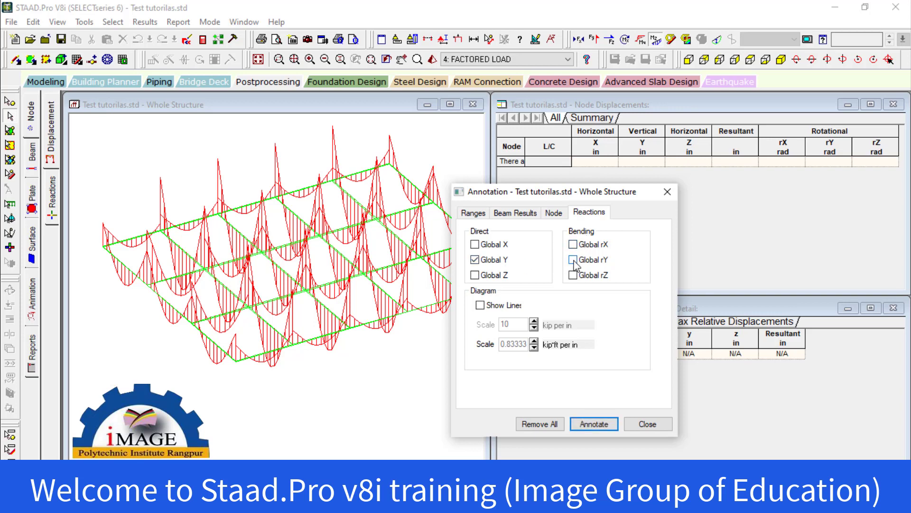
left_click(573, 275)
left_click(597, 423)
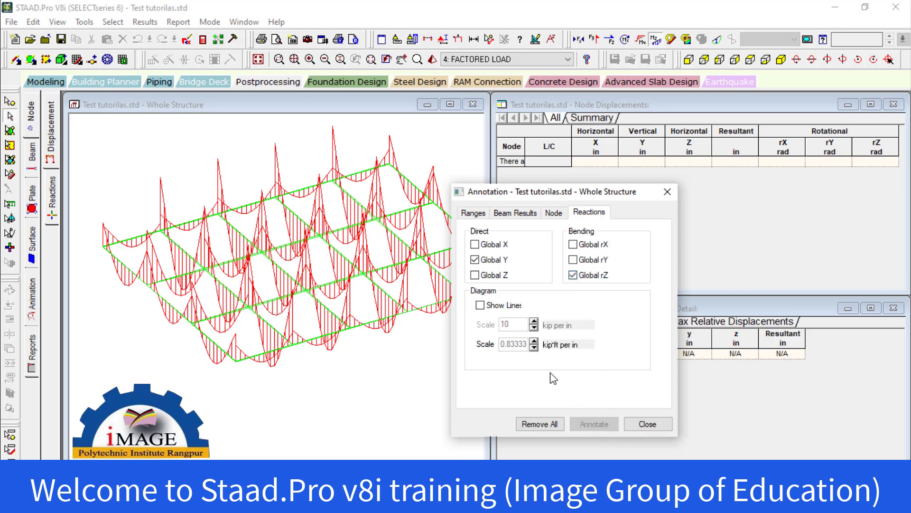
left_click(481, 305)
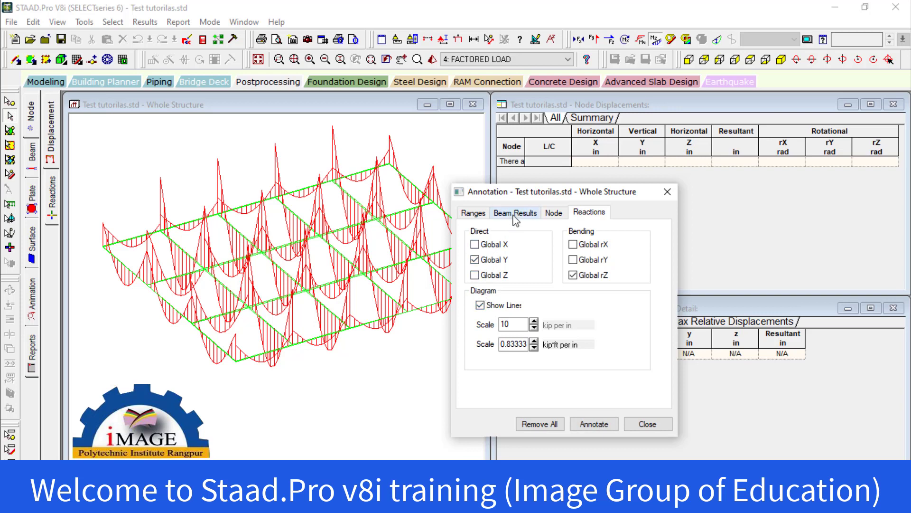
Step: Apply the reaction annotations to the All range and close the annotation settings
left_click(474, 213)
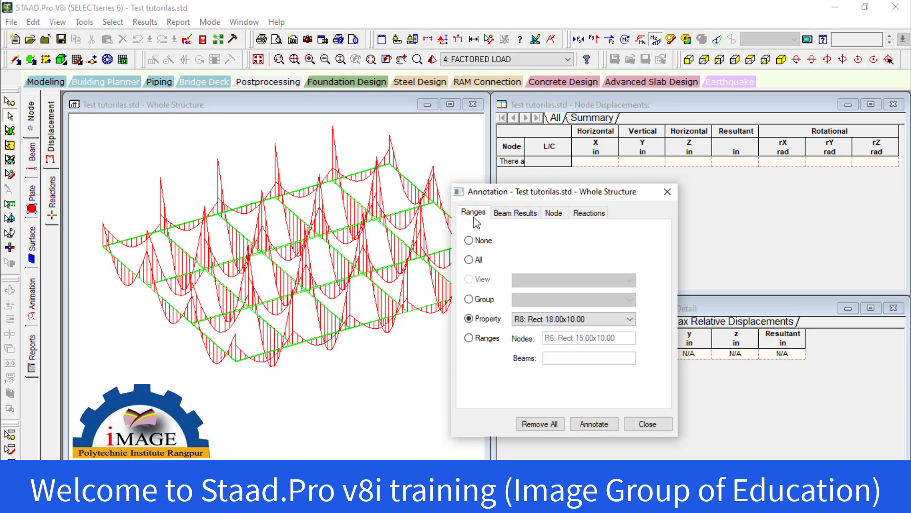
left_click(470, 259)
left_click(585, 427)
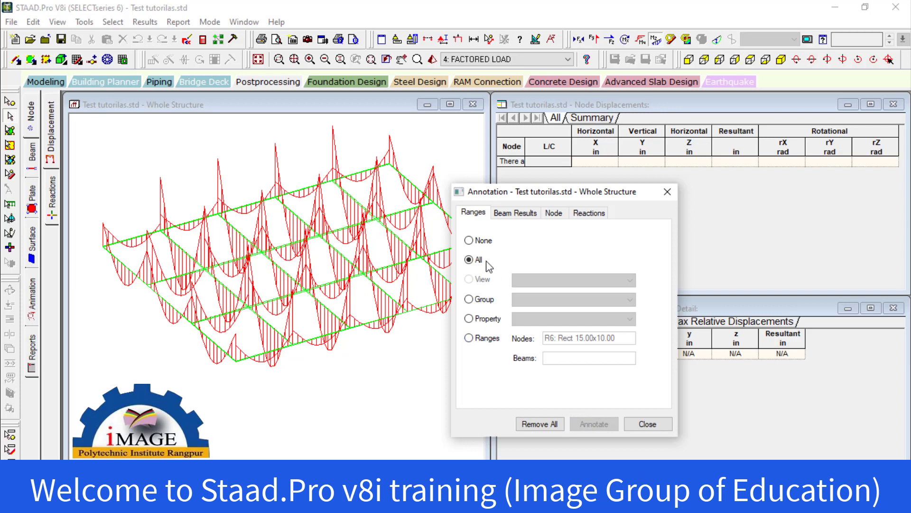
left_click(482, 241)
left_click(470, 260)
left_click(634, 426)
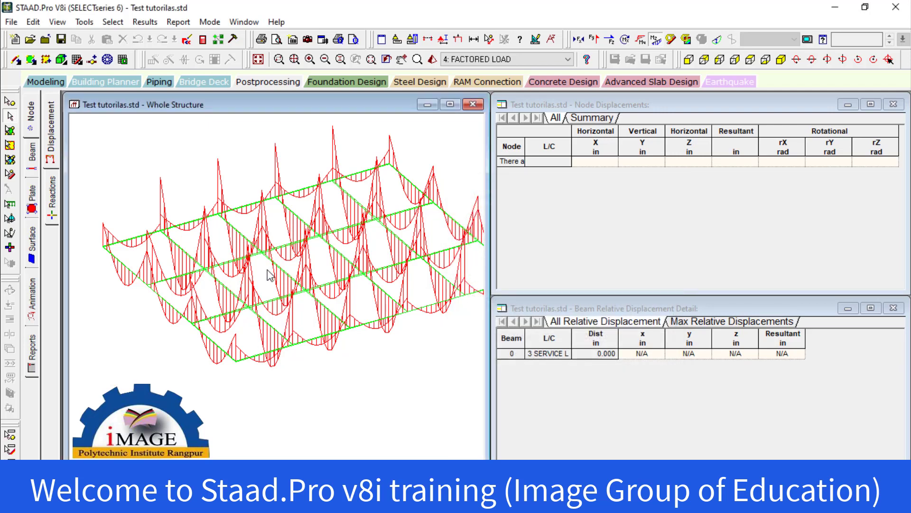
Step: Annotate all beams with their bending values at the ends, maximum and mid point
left_click(145, 22)
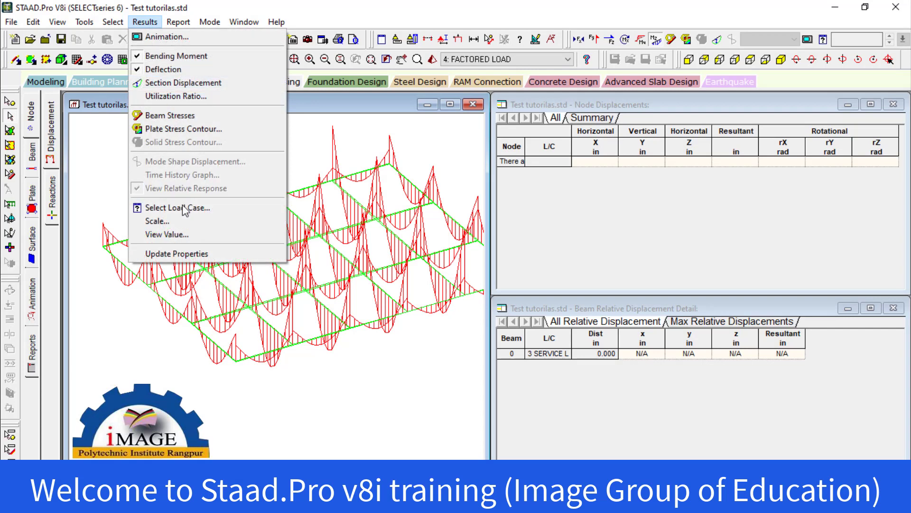
left_click(183, 235)
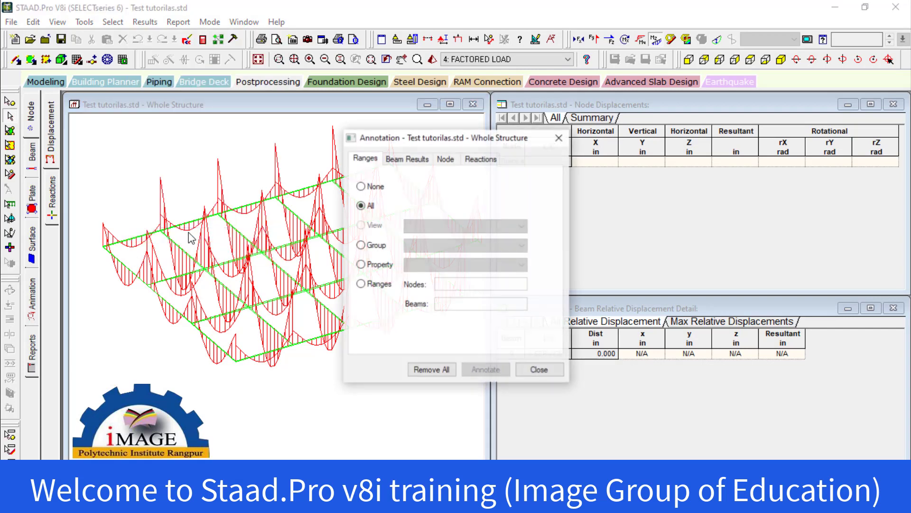
left_click(410, 159)
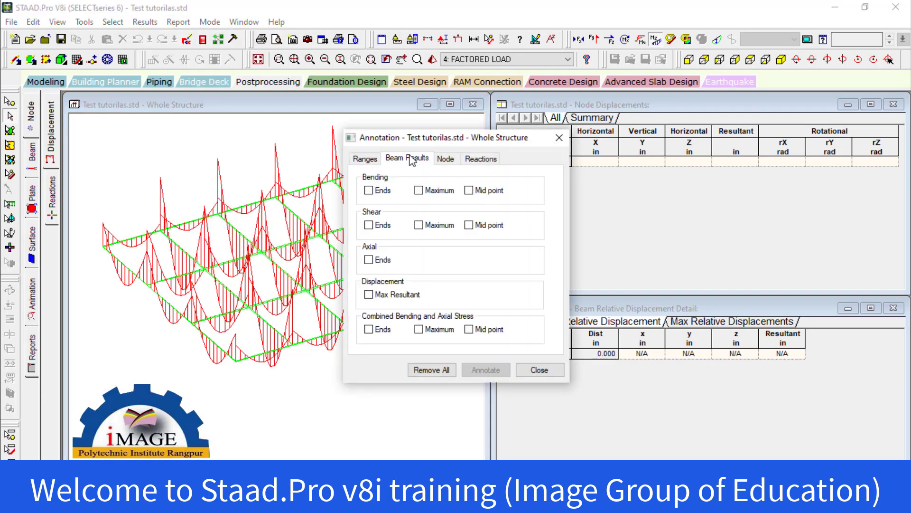
left_click(369, 191)
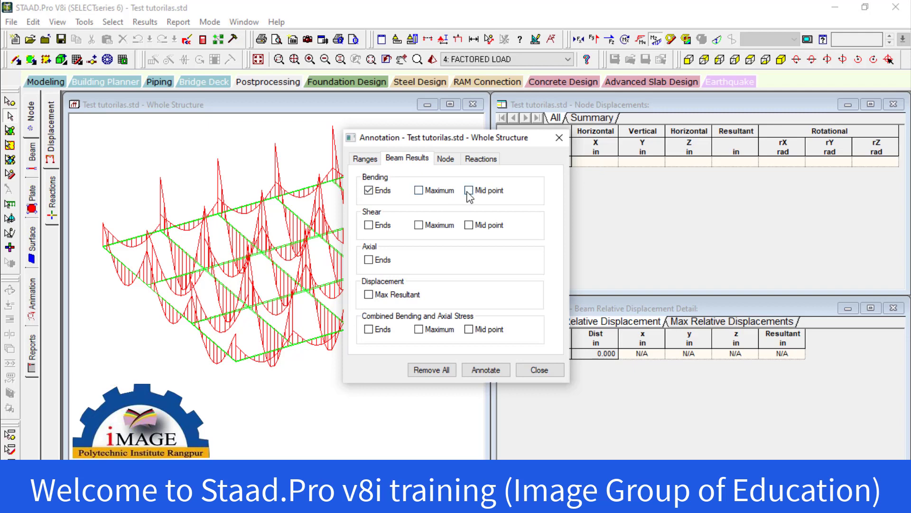
left_click(469, 191)
left_click(418, 191)
left_click(486, 370)
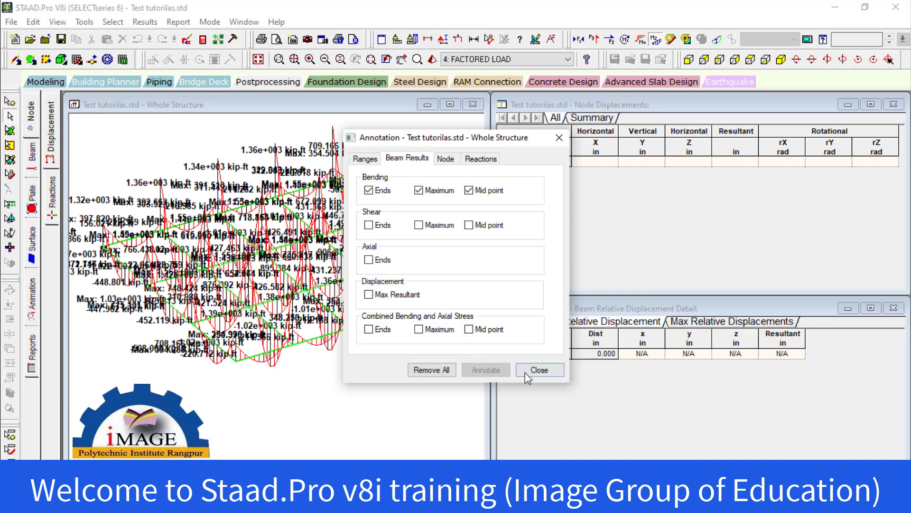
left_click(539, 369)
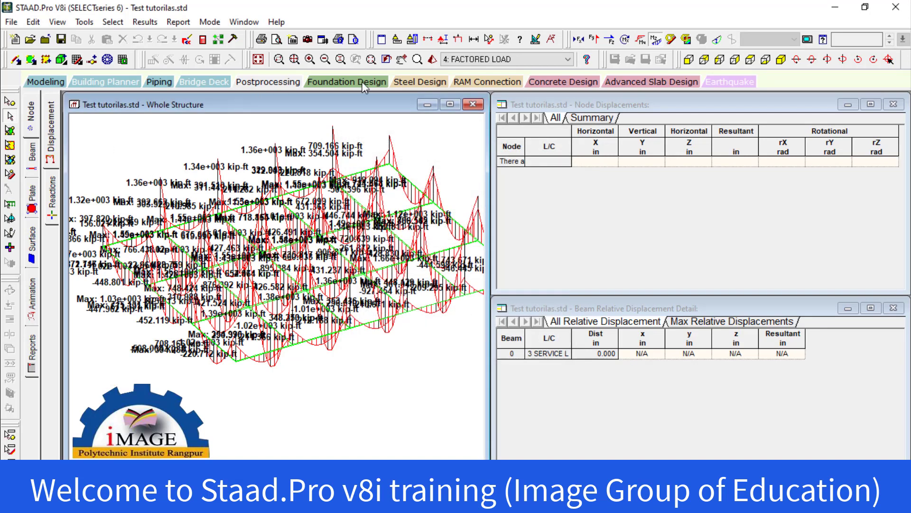
Step: Select one full transverse line of beams near the middle of the floor in plan and display only those members
left_click(765, 59)
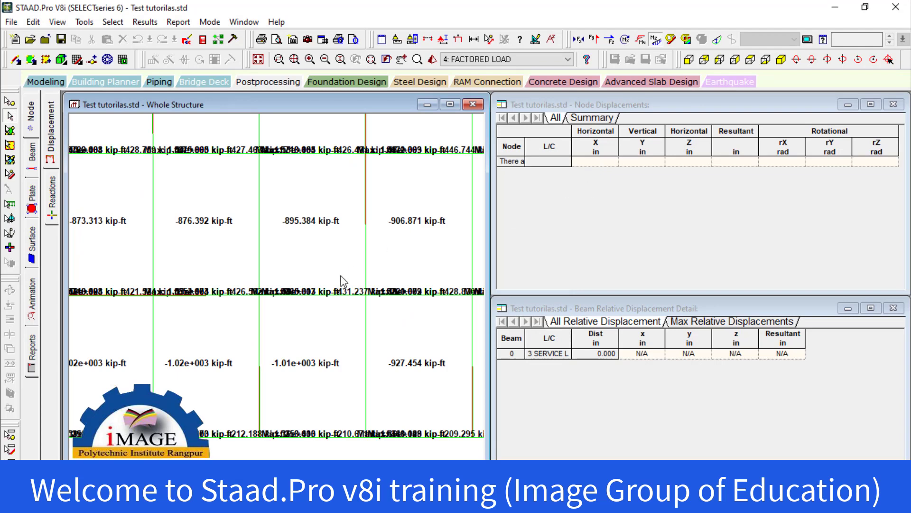
scroll(332, 280, "down", 4)
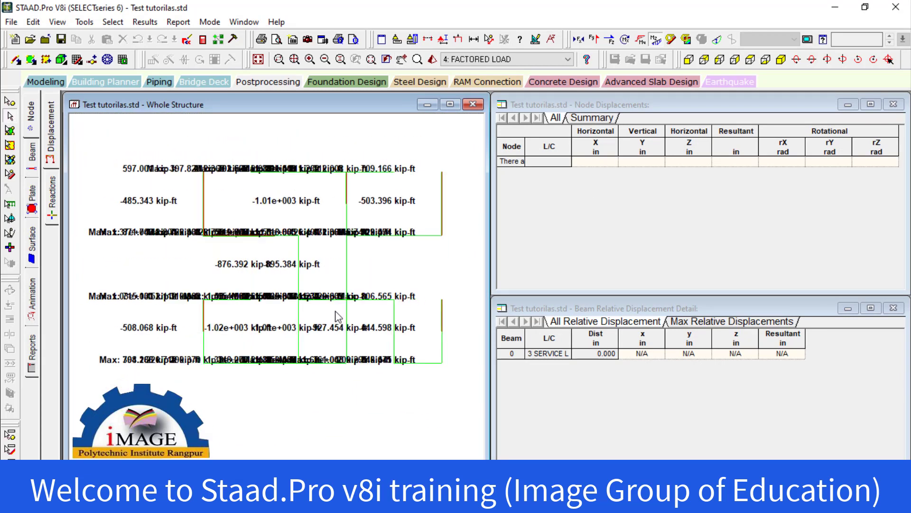
key("Escape")
left_click_drag(312, 141, 332, 361)
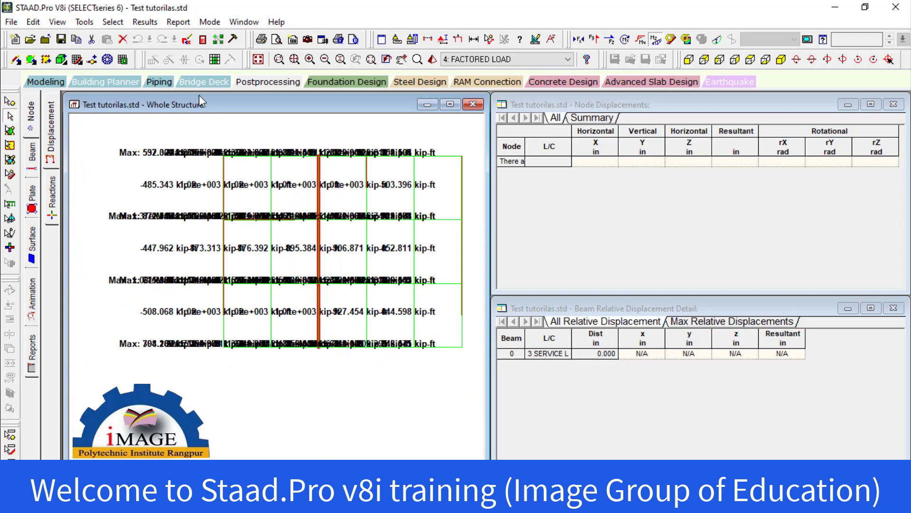
left_click(58, 22)
left_click(95, 61)
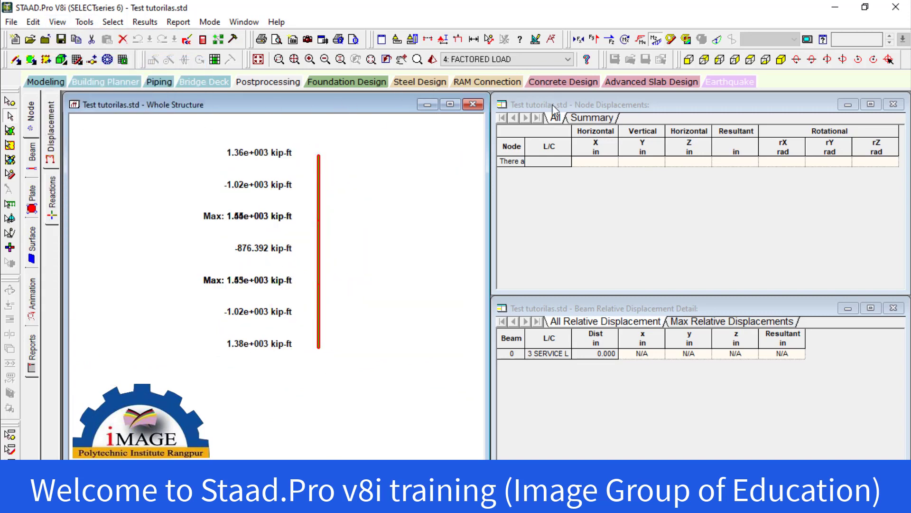
Step: Examine the isolated beam line's bending moment diagram and annotated values in isometric and side elevation views
left_click(781, 60)
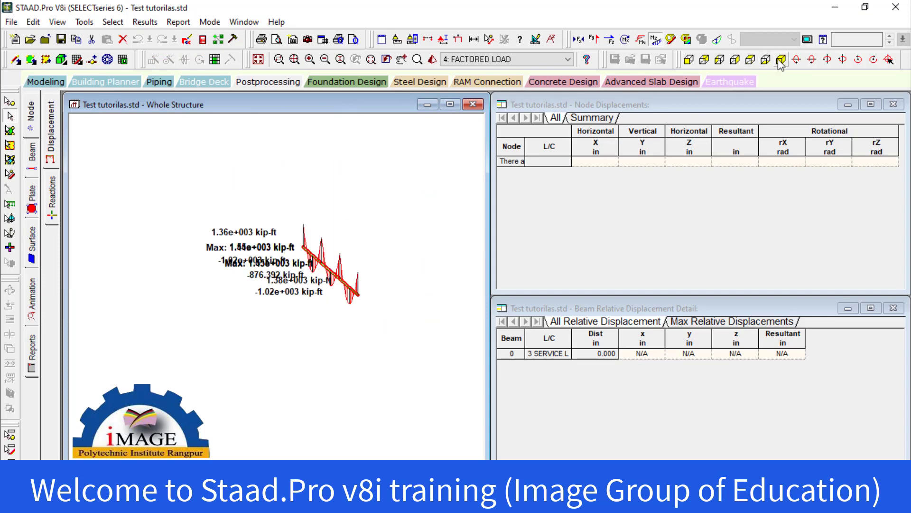
scroll(354, 234, "up", 6)
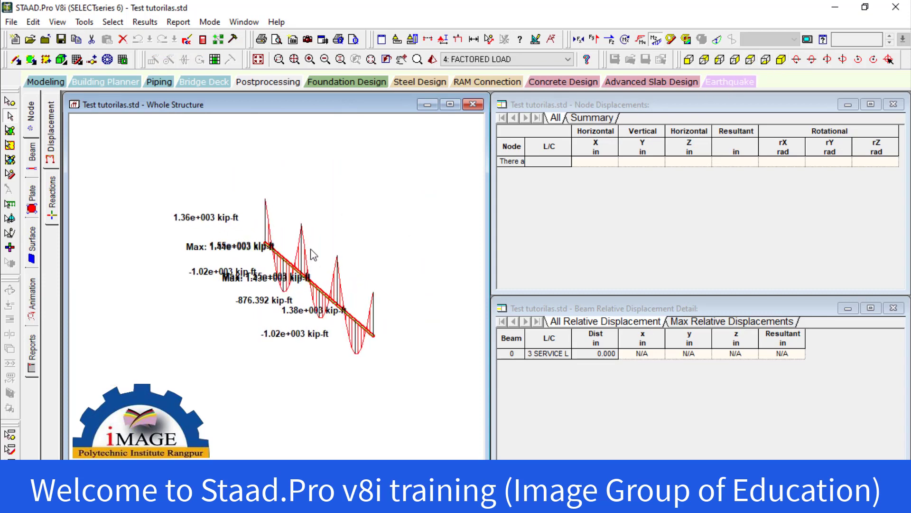
scroll(291, 250, "up", 1)
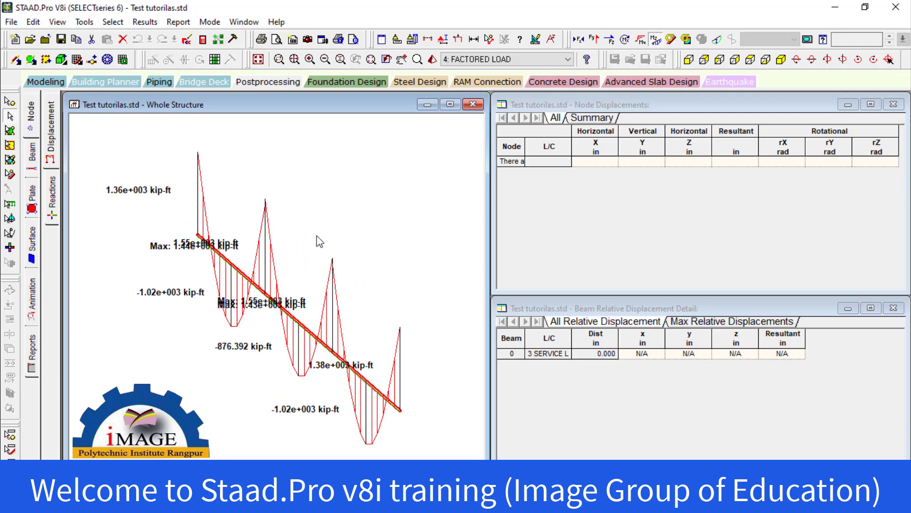
left_click(689, 59)
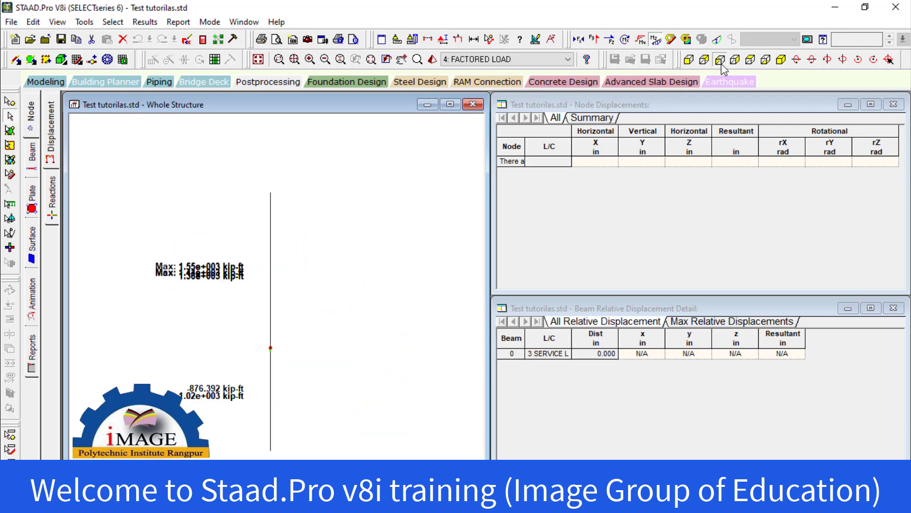
left_click(720, 59)
scroll(358, 205, "down", 5)
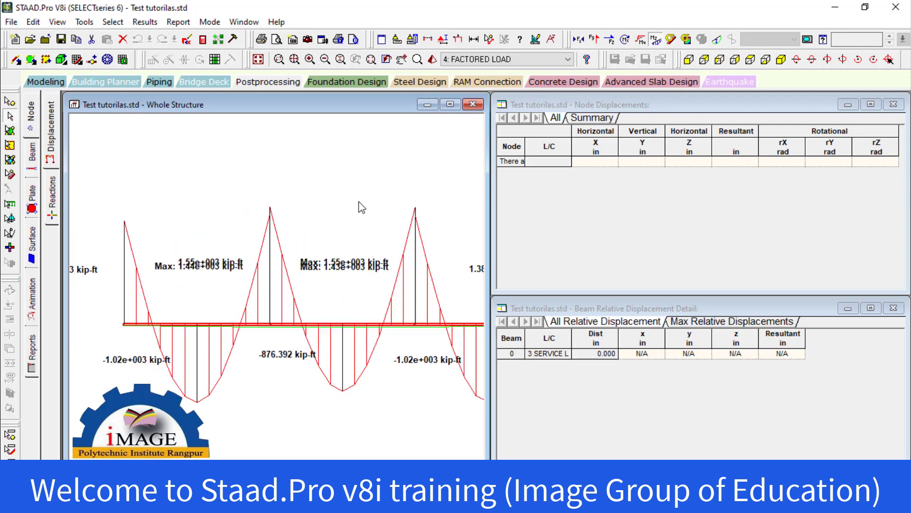
middle_click_drag(358, 205, 316, 183)
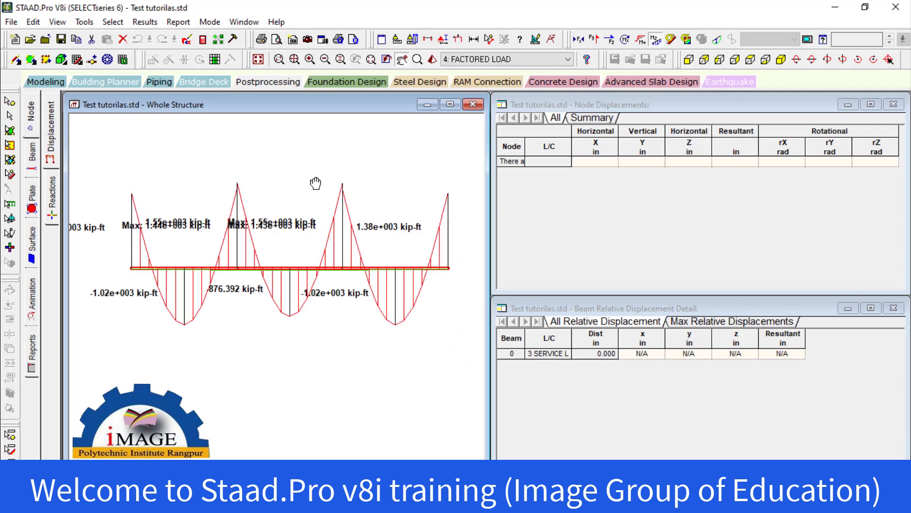
scroll(285, 197, "up", 3)
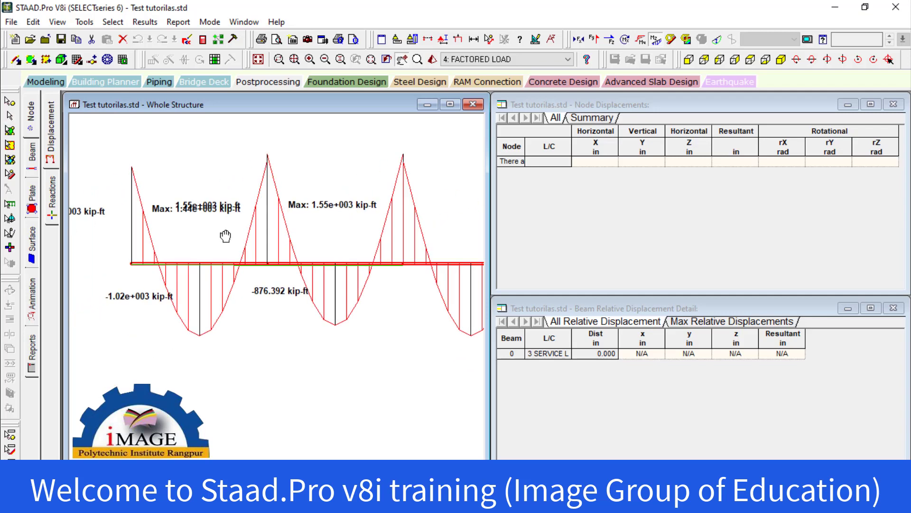
middle_click_drag(225, 236, 256, 227)
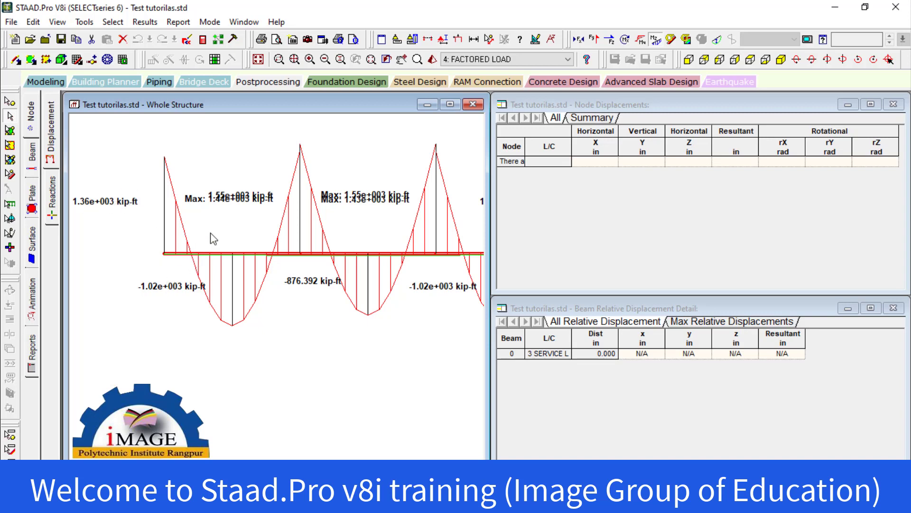
middle_click_drag(233, 252, 144, 238)
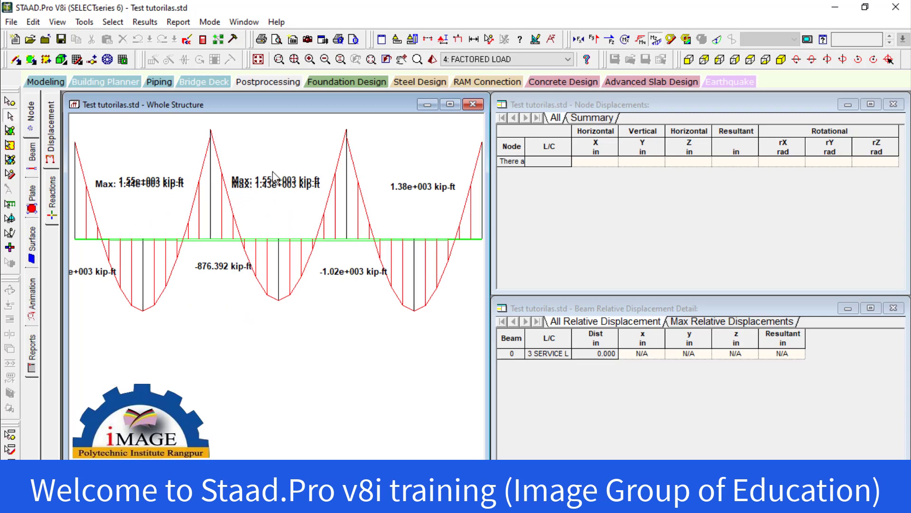
scroll(351, 178, "down", 2)
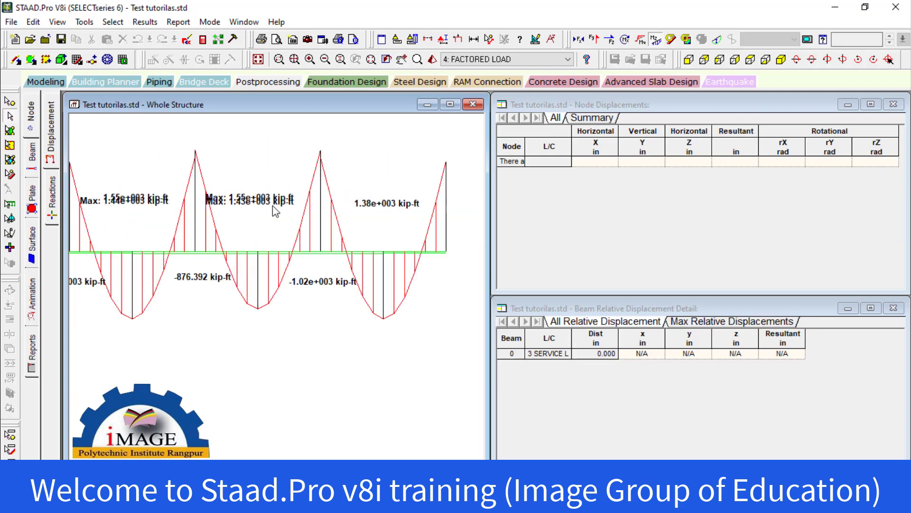
middle_click_drag(175, 190, 309, 189)
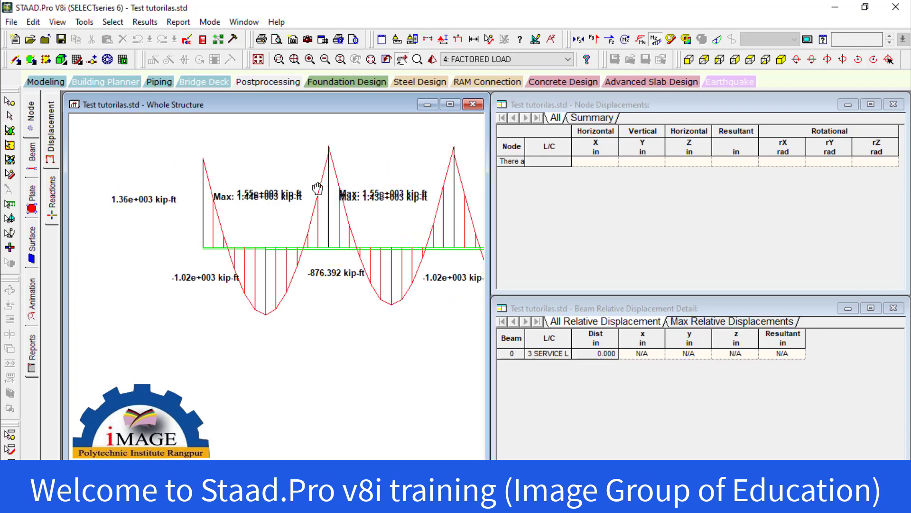
middle_click_drag(226, 264, 149, 232)
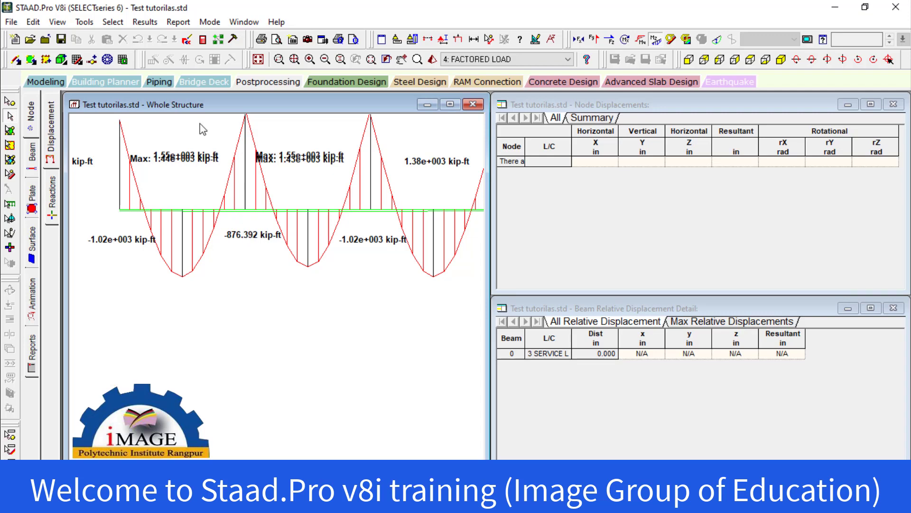
Step: Exclude the maximum bending values and annotate the beams with only end and mid-point values
left_click(145, 22)
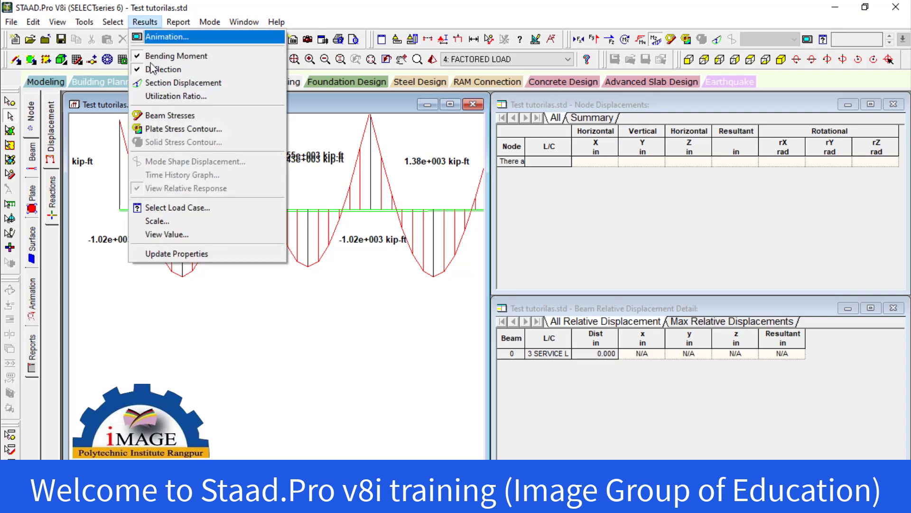
left_click(168, 235)
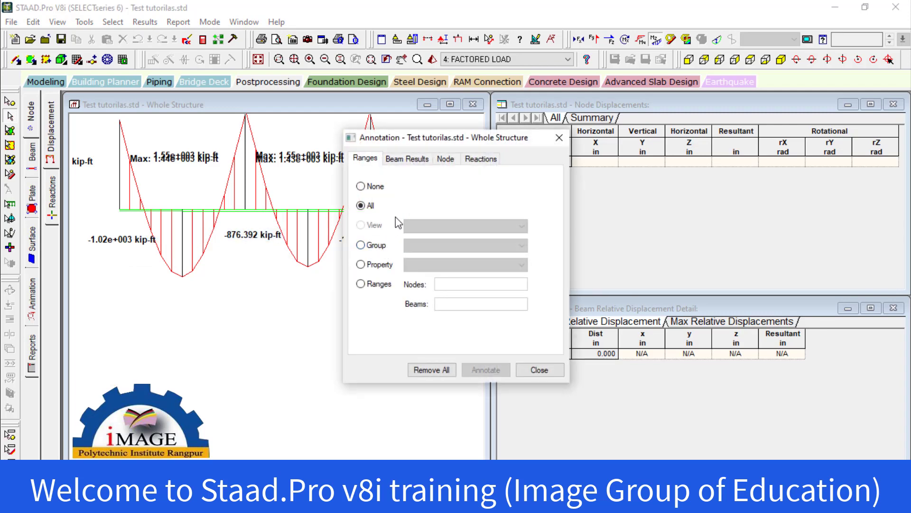
left_click(417, 166)
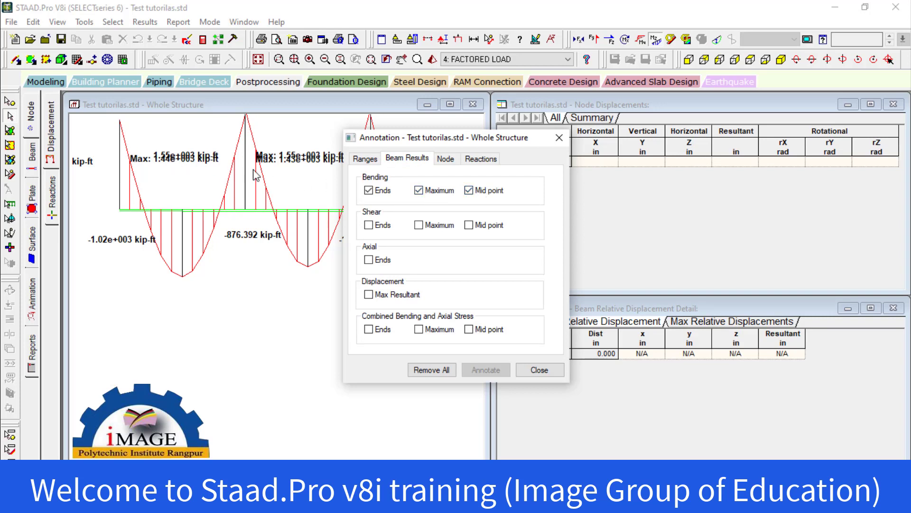
left_click(423, 193)
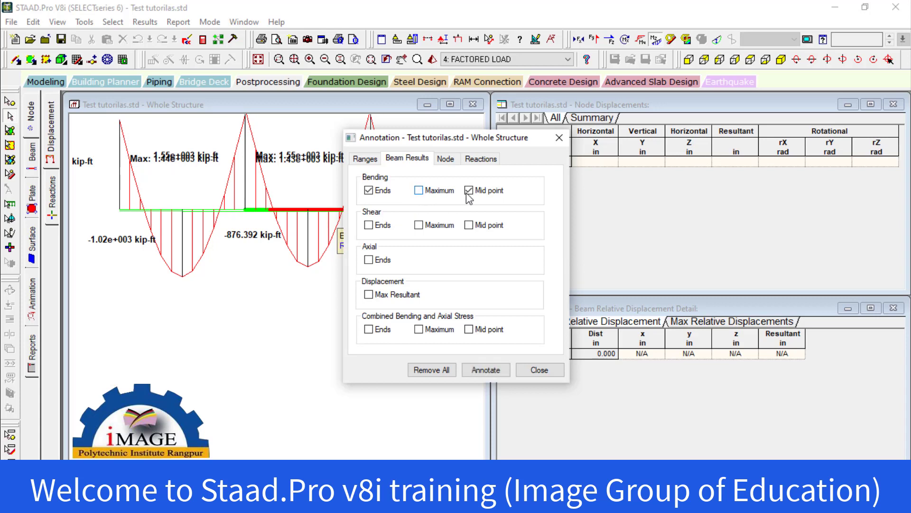
left_click(493, 371)
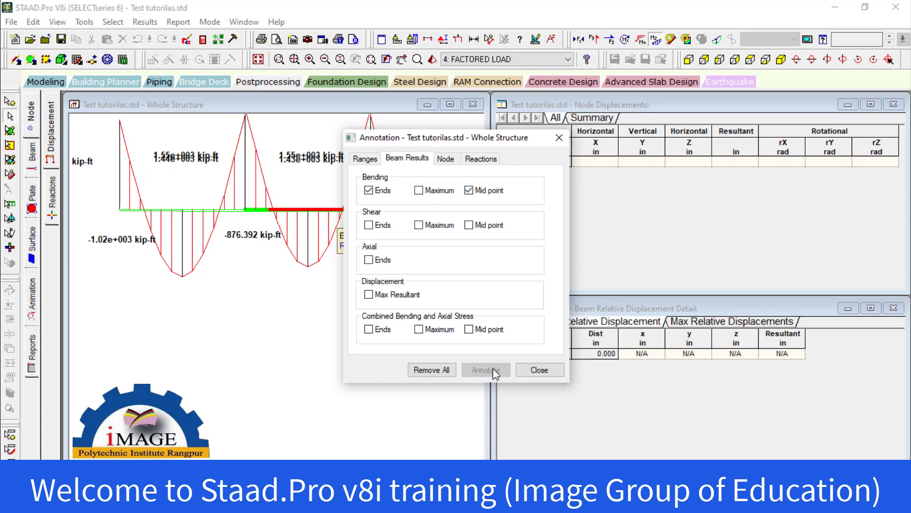
Step: Annotate the beams with their maximum bending values again and remove all annotations from the view
left_click(419, 190)
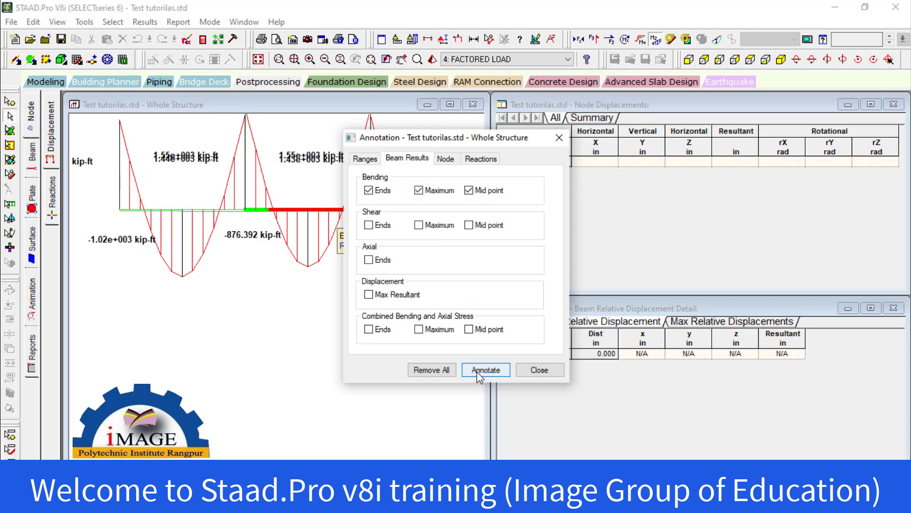
left_click(503, 370)
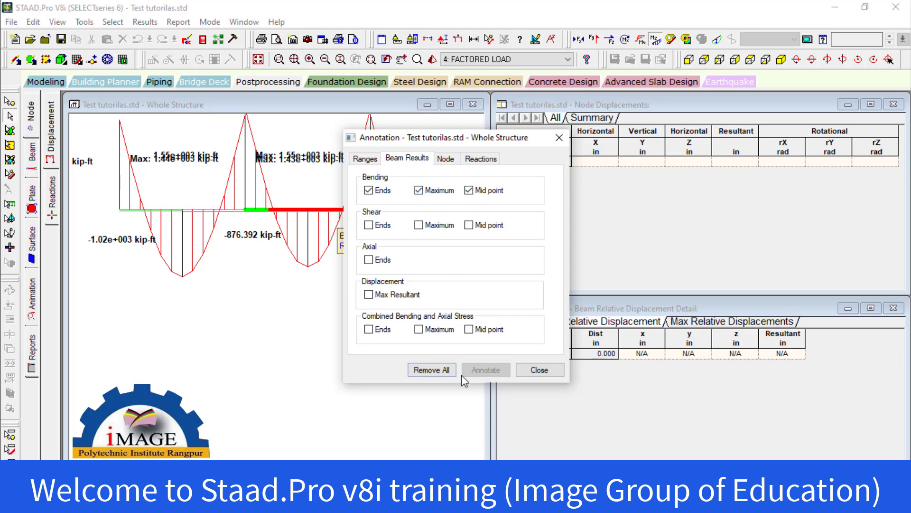
left_click(425, 370)
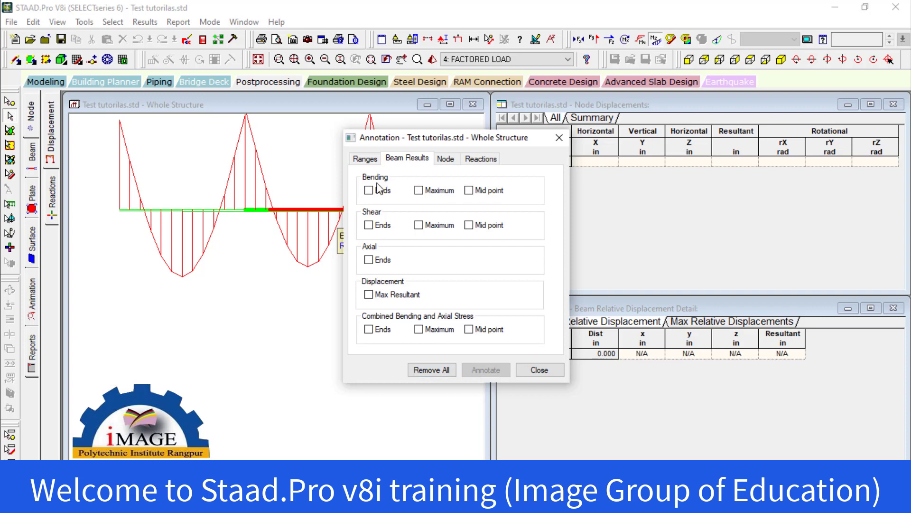
Step: Annotate the isolated beam line with only its maximum bending values and inspect them along the diagram
left_click(418, 191)
left_click(488, 372)
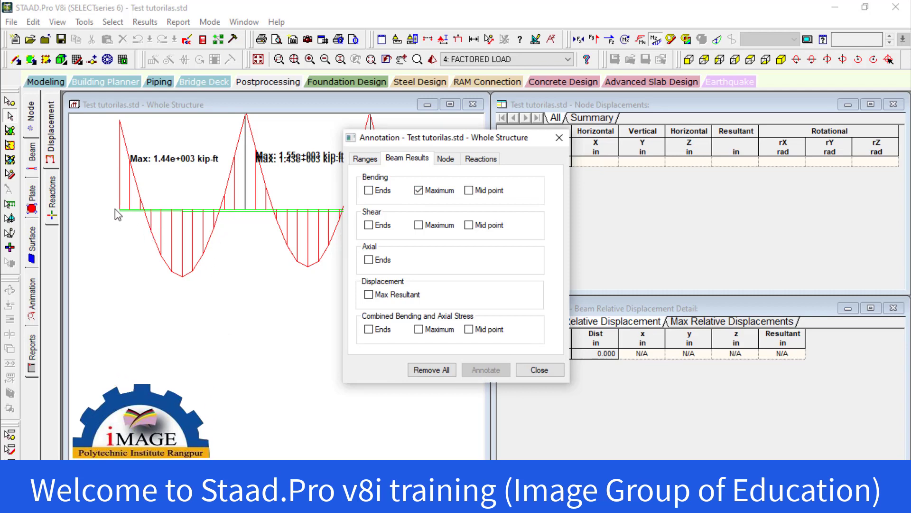
scroll(166, 172, "up", 1)
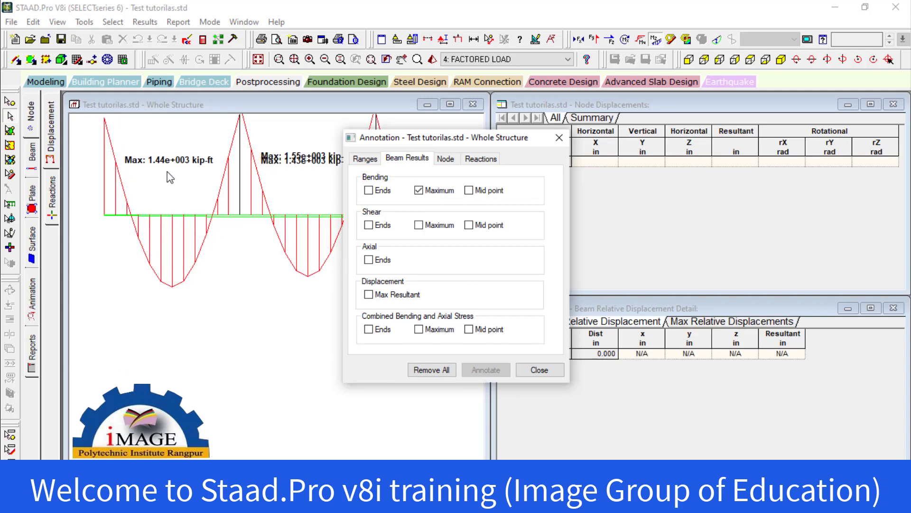
middle_click_drag(231, 178, 198, 181)
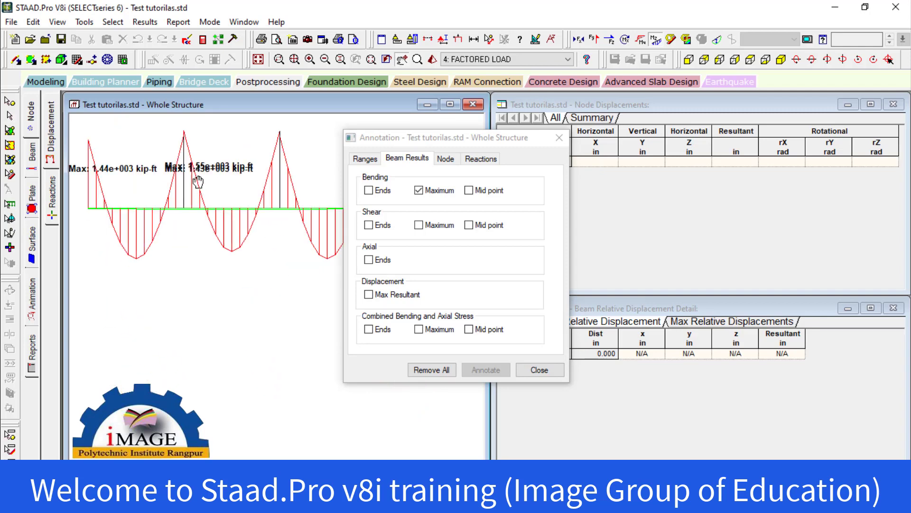
scroll(198, 181, "down", 2)
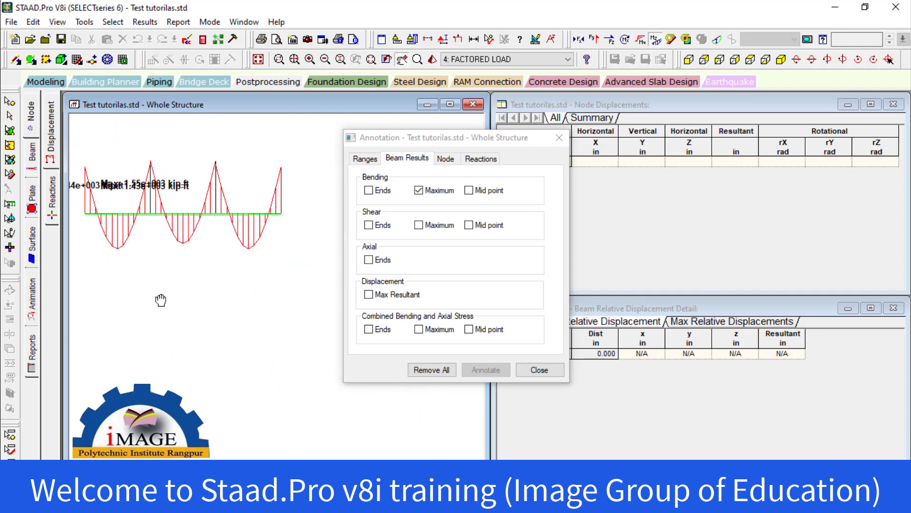
middle_click_drag(161, 300, 183, 300)
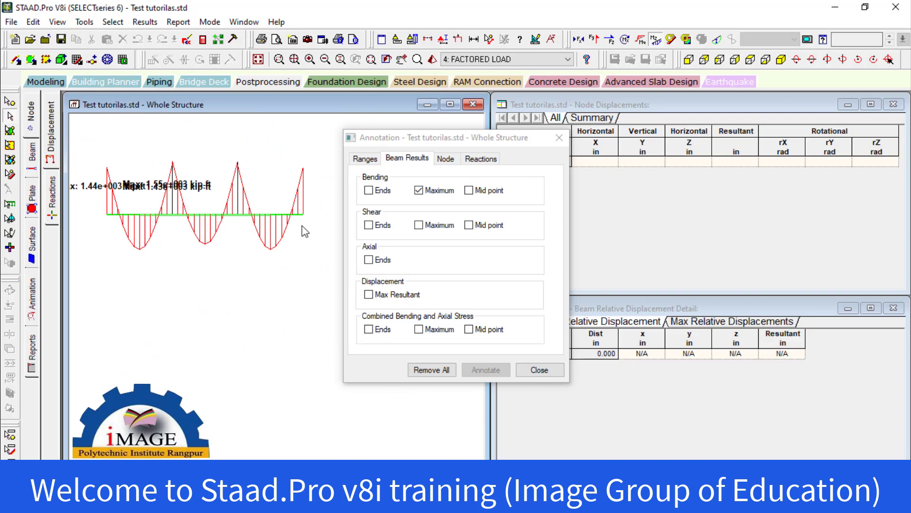
Step: Add the end and mid-point bending values to the beam annotations and close the annotation settings
left_click(369, 190)
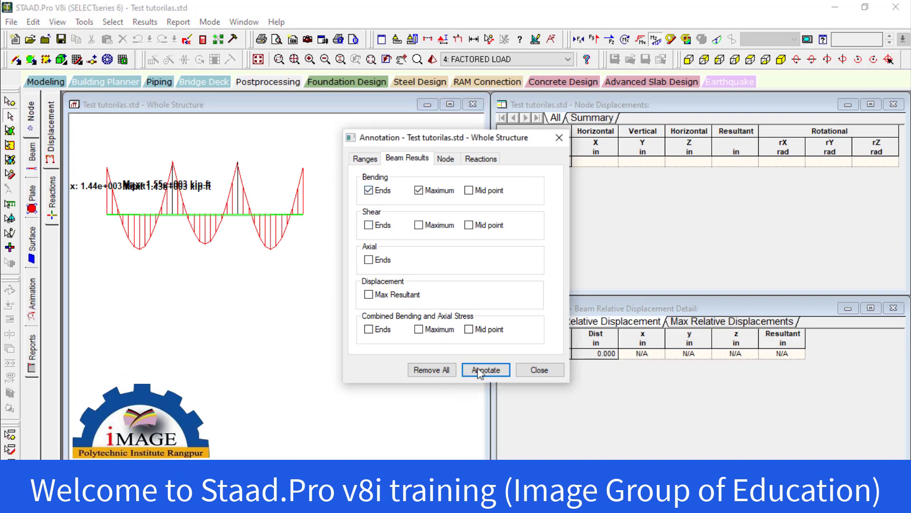
left_click(478, 370)
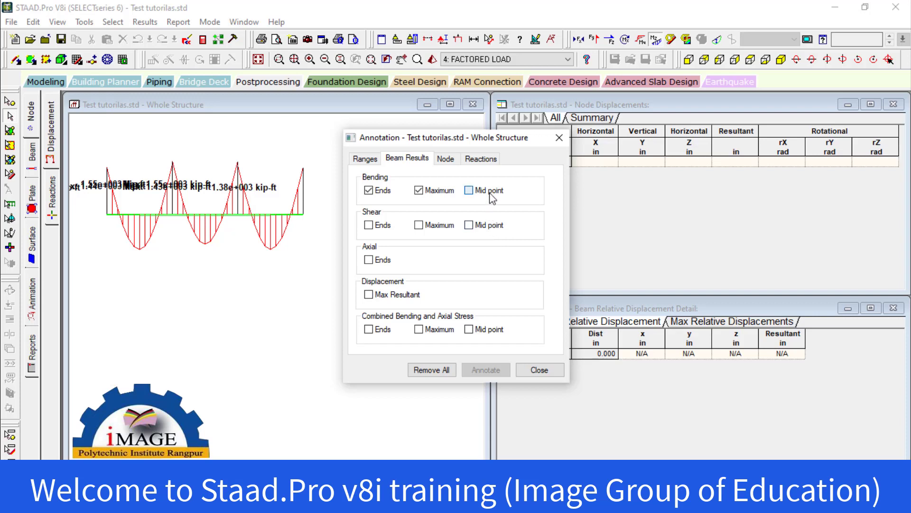
left_click(490, 195)
left_click(472, 371)
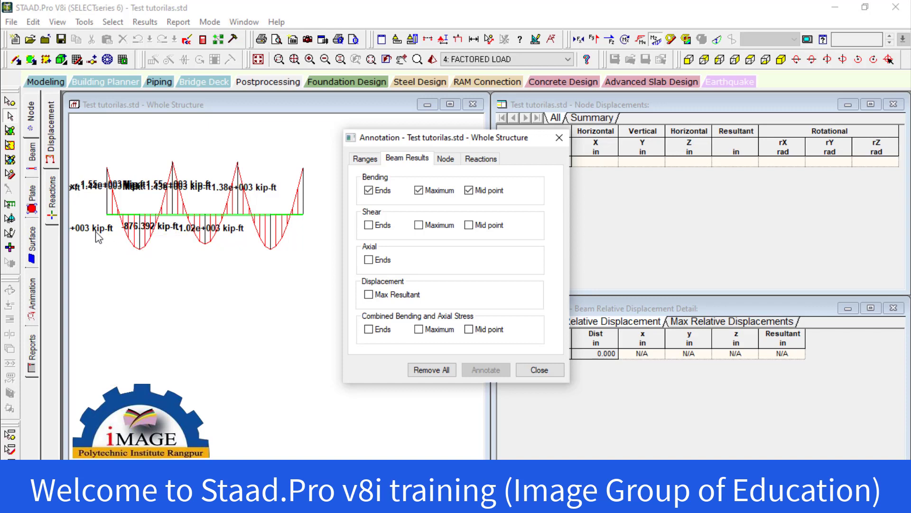
middle_click_drag(216, 388, 243, 397)
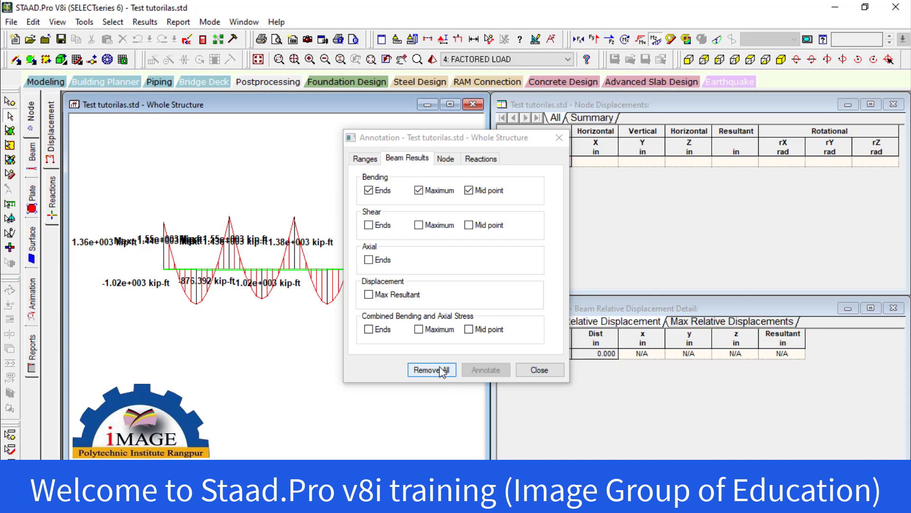
left_click(540, 370)
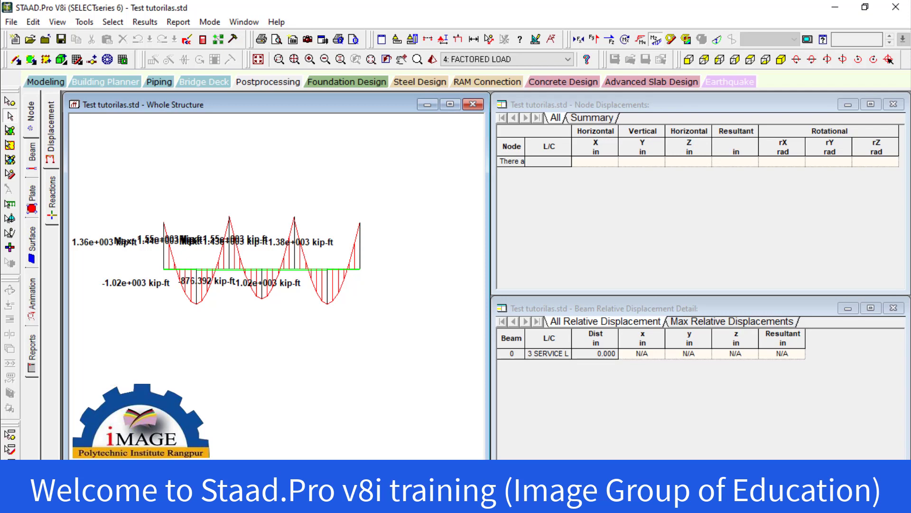
Step: Switch to the Word notes and insert "Result and" before "Report Menu" in the post-processing line
key("alt+Tab")
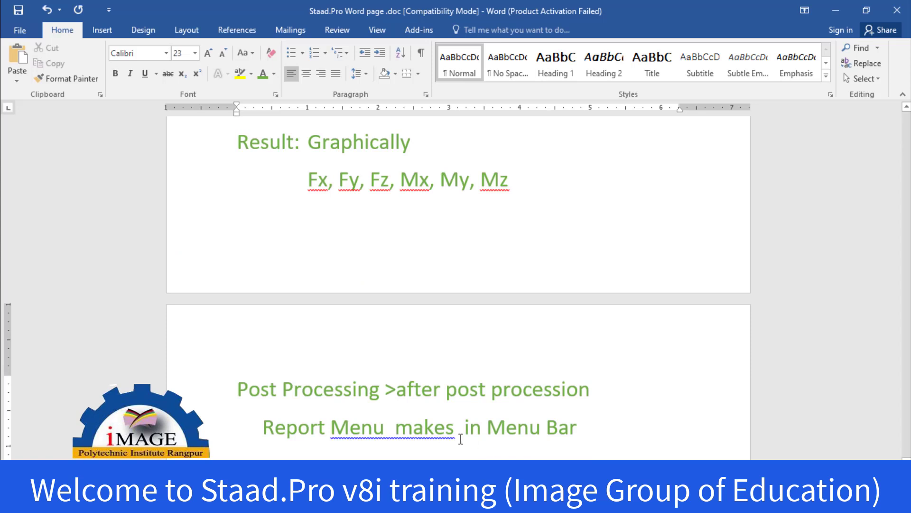
key("Return")
key("Left")
key("Left")
key("Left")
key("Left")
key("Left")
key("Left")
type("Resul")
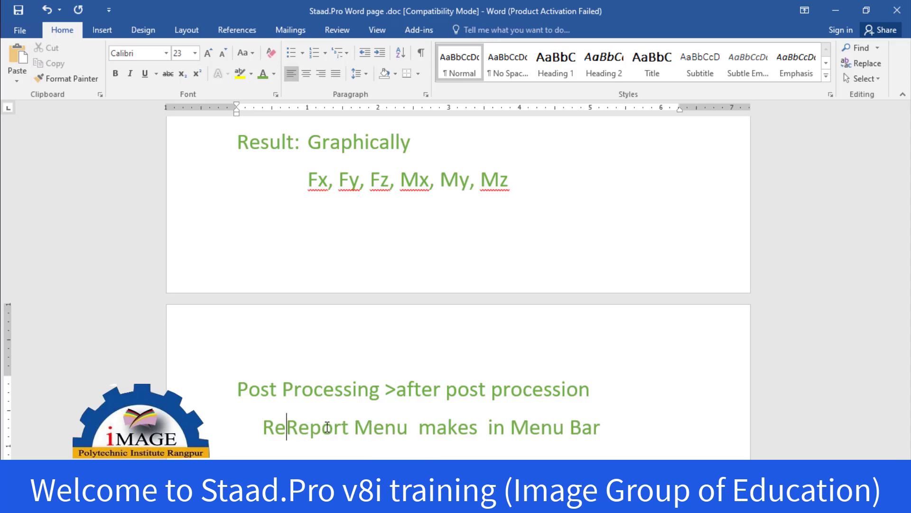
type("t and")
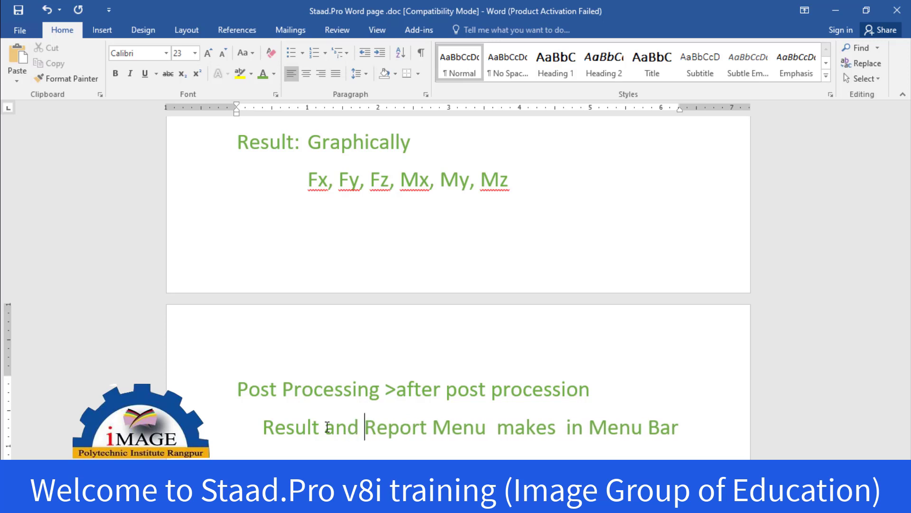
Step: Correct "makes" to "make" in the Report Menu line and return to STAAD.Pro
key("Right")
key("Right")
key("Right")
key("Right")
key("Right")
key("Right")
key("Right")
key("Right")
key("Right")
key("Right")
key("Right")
key("Right")
key("Right")
key("Right")
key("Right")
key("Right")
key("Right")
key("Right")
key("BackSpace")
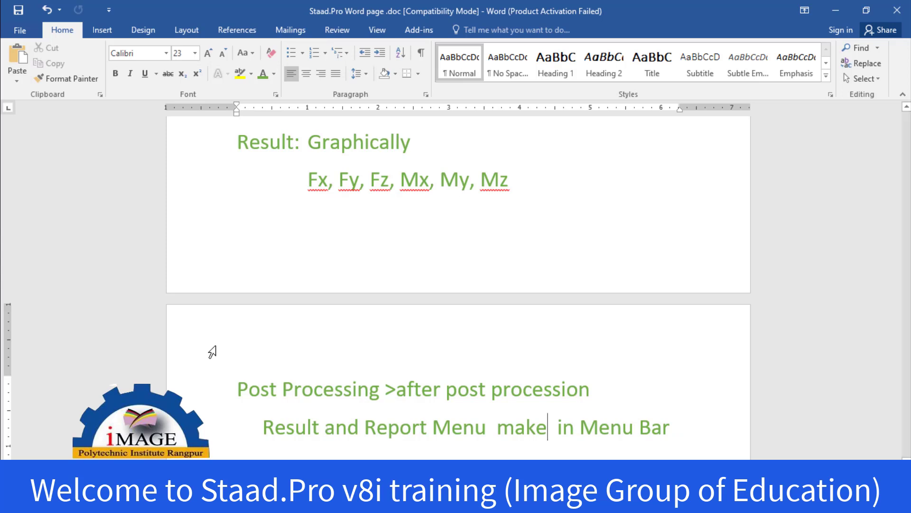
left_click(837, 10)
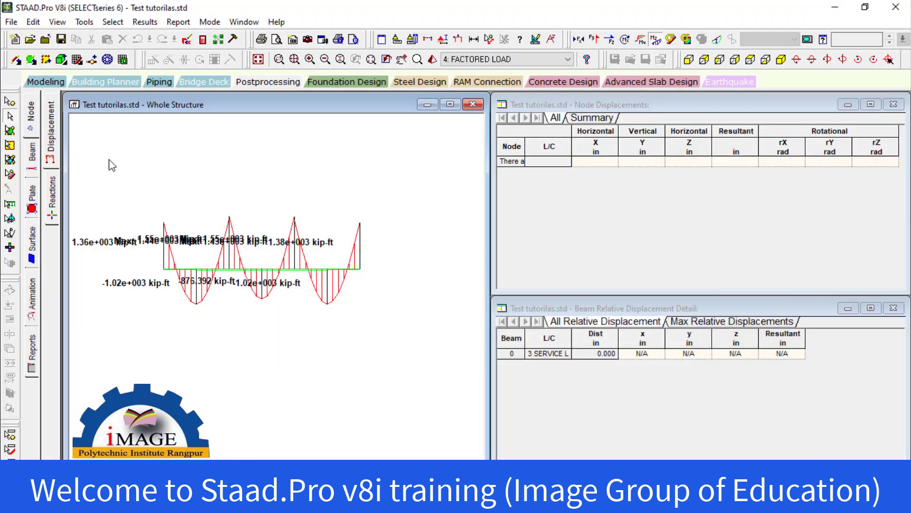
Step: Redisplay the whole structure, select the top floor's beams in front elevation and display only those members
left_click(145, 22)
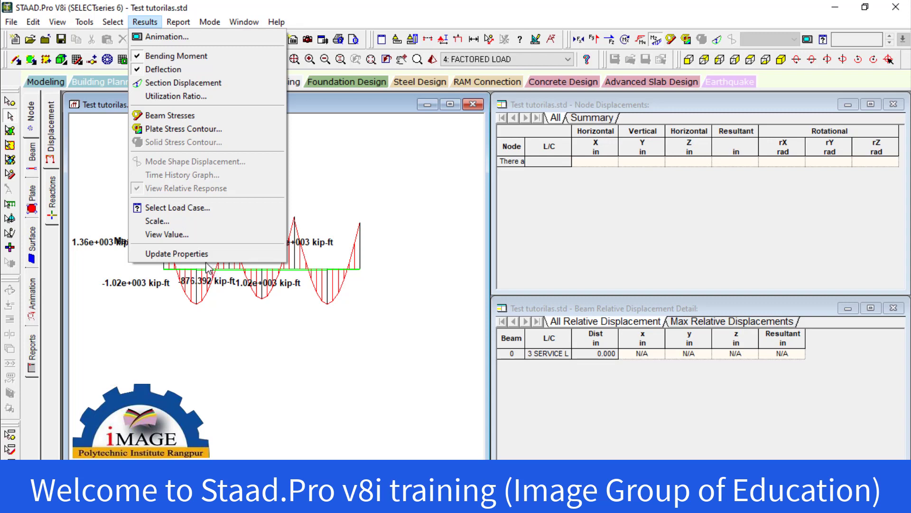
left_click(385, 319)
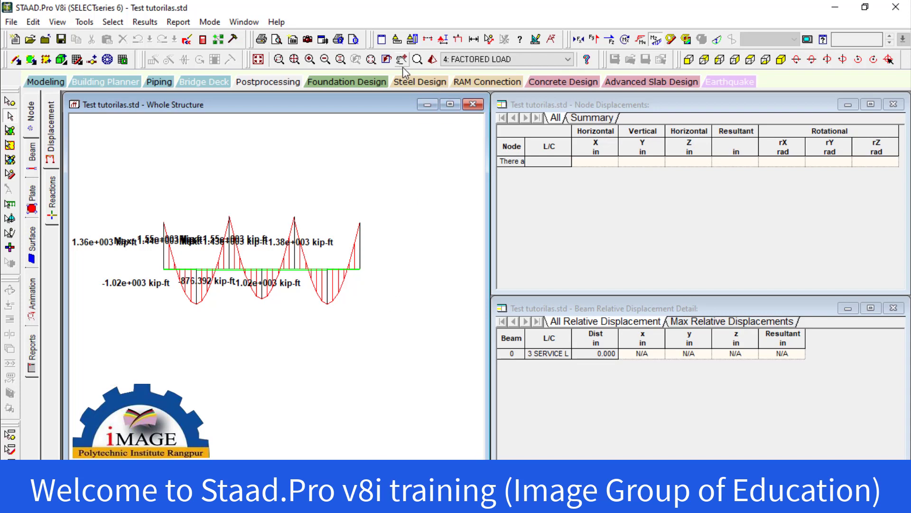
left_click(780, 60)
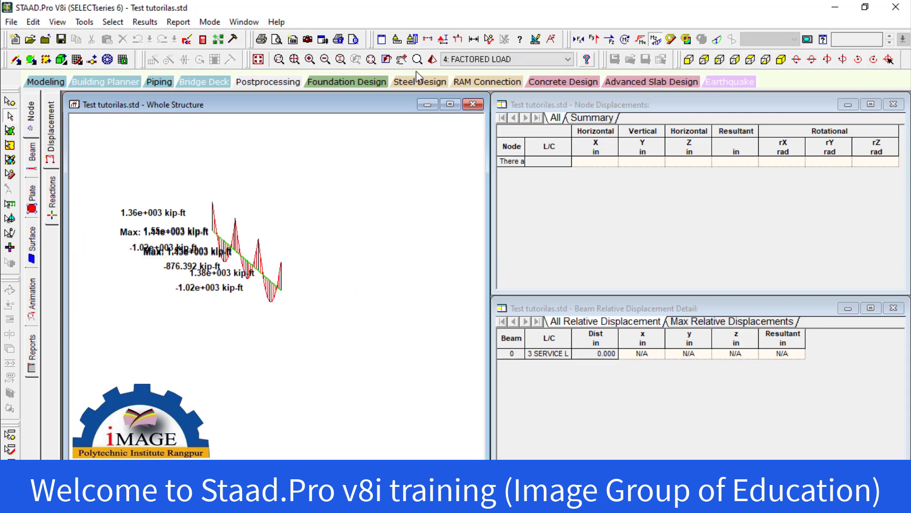
left_click(258, 59)
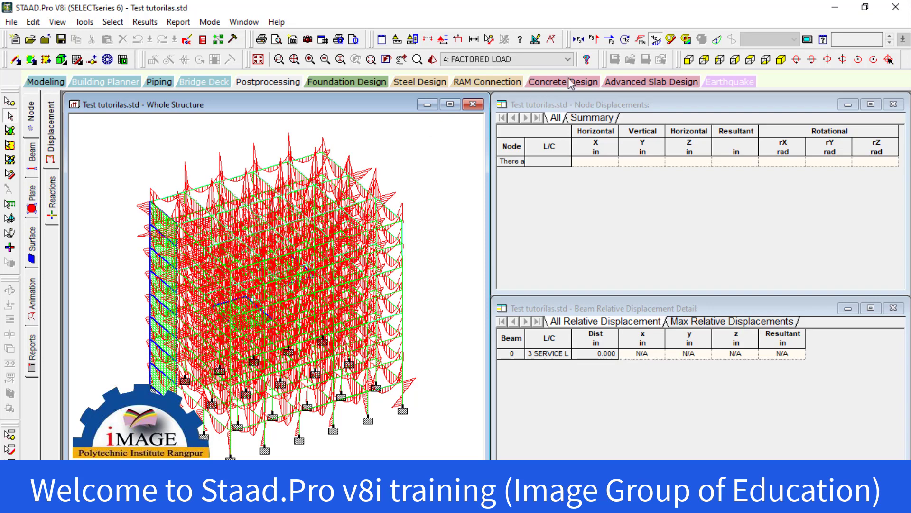
left_click(689, 59)
left_click_drag(103, 130, 469, 165)
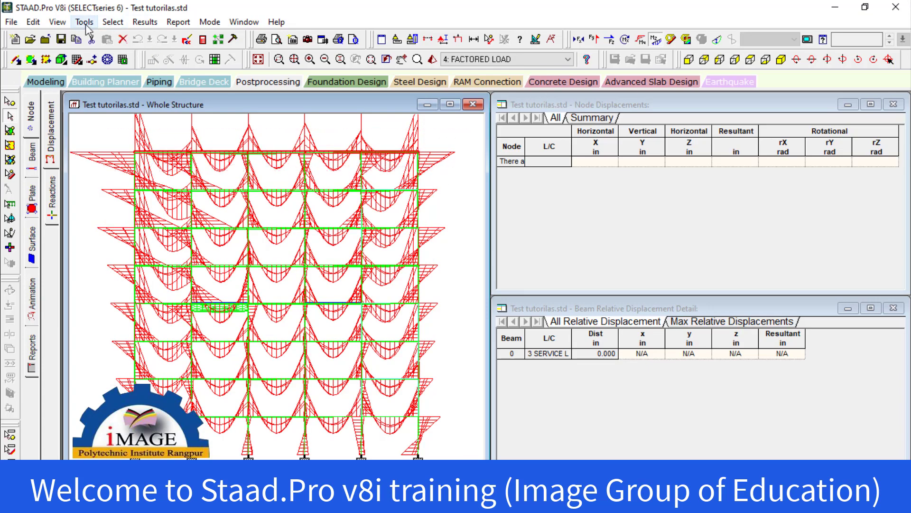
left_click(57, 21)
left_click(110, 61)
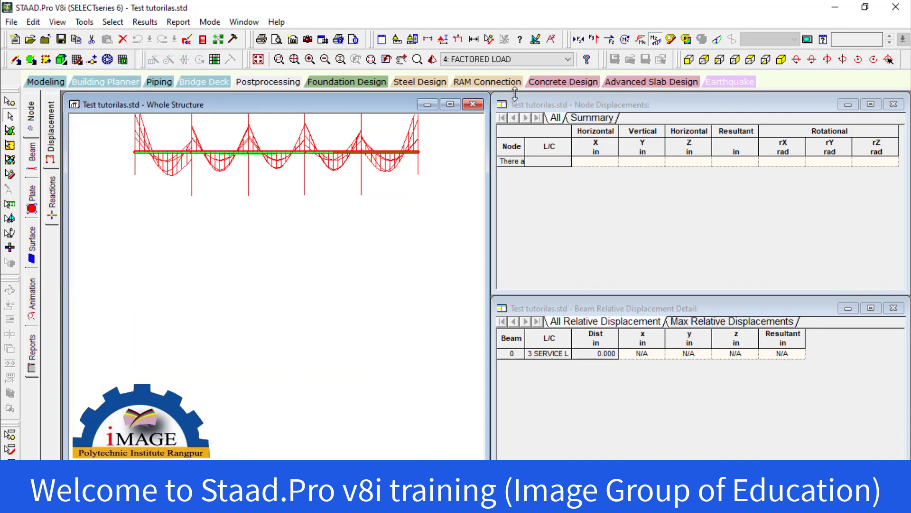
left_click(781, 59)
middle_click_drag(318, 202, 283, 238)
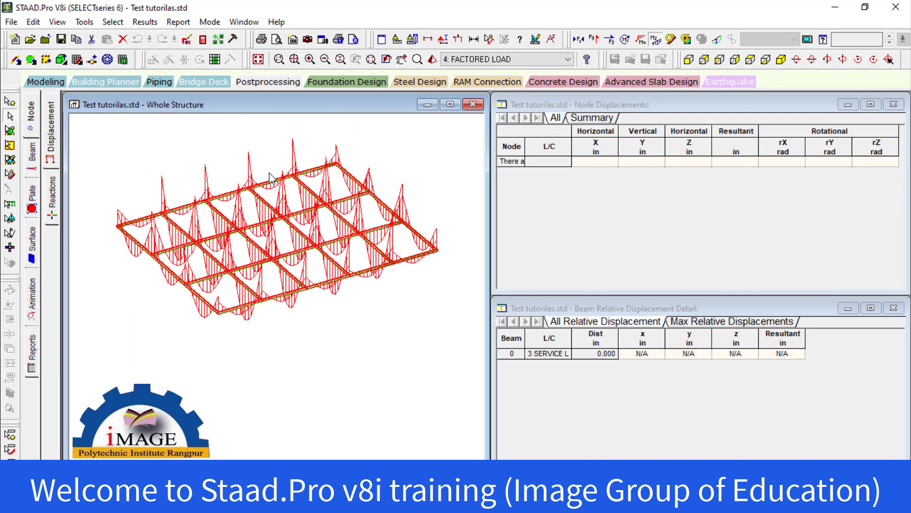
Step: Isolate the second longitudinal beam line from the floor's upper edge in plan and show its bending diagram in isometric view
left_click(750, 60)
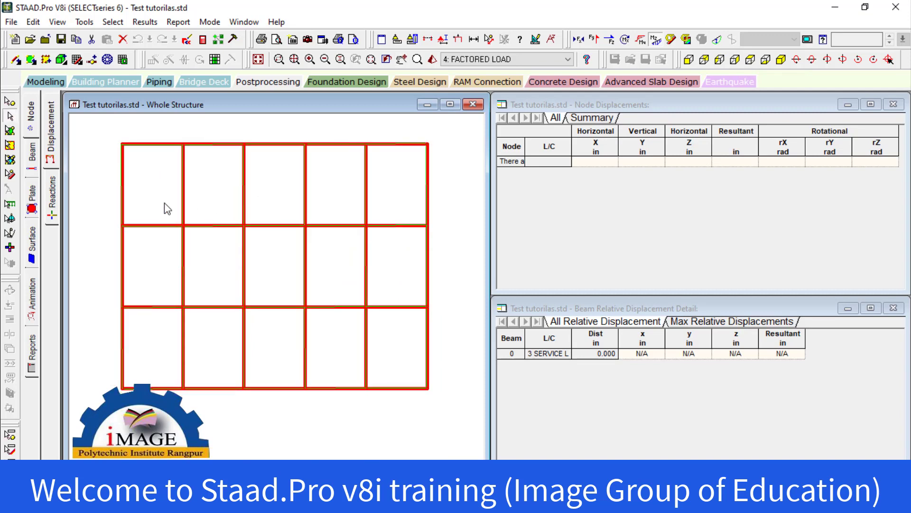
left_click_drag(113, 215, 452, 242)
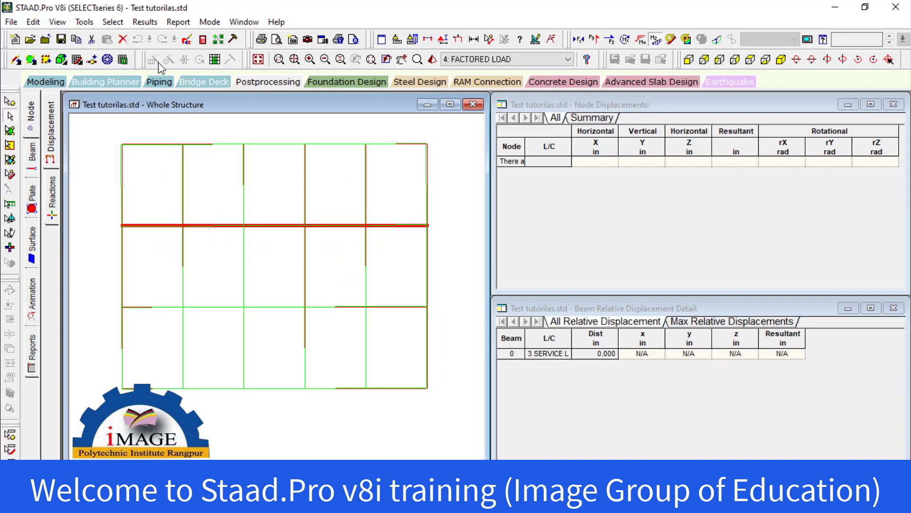
left_click(57, 22)
left_click(95, 61)
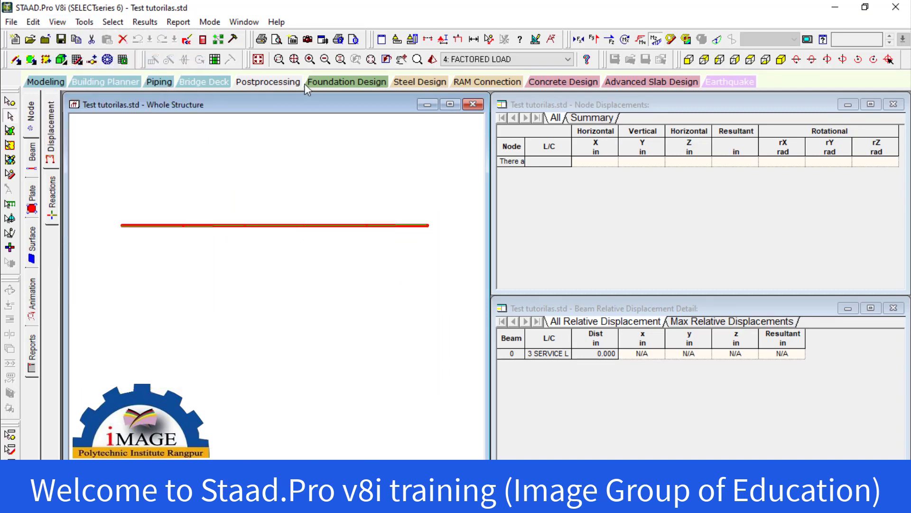
left_click(781, 59)
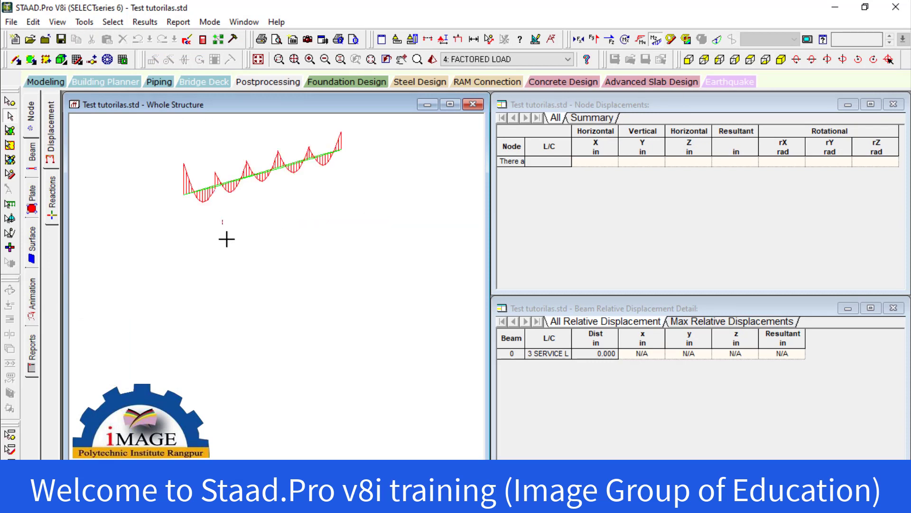
middle_click_drag(260, 216, 252, 350)
scroll(198, 291, "up", 3)
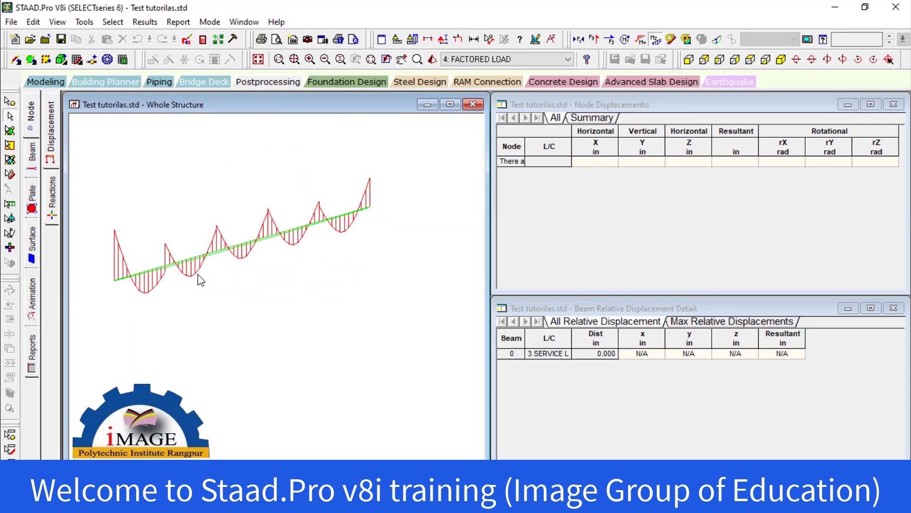
middle_click_drag(198, 279, 249, 288)
scroll(249, 288, "up", 1)
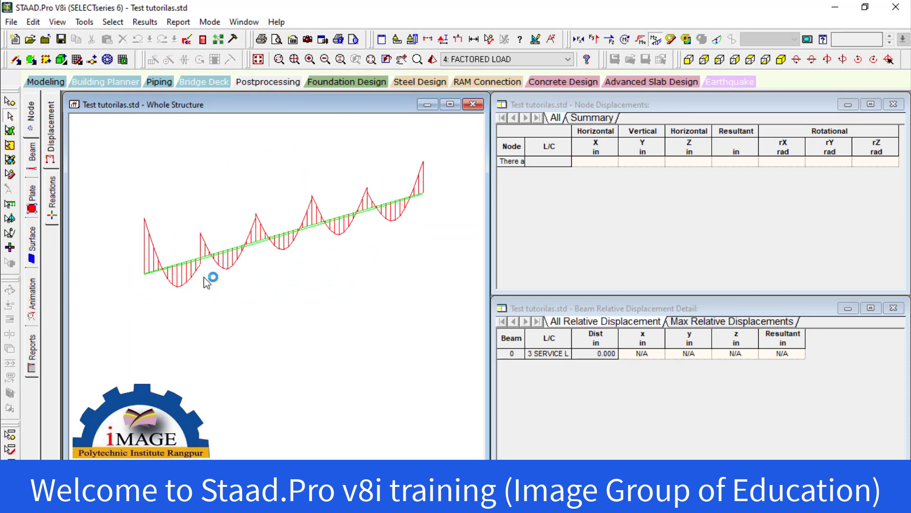
scroll(257, 273, "up", 1)
middle_click_drag(281, 281, 287, 317)
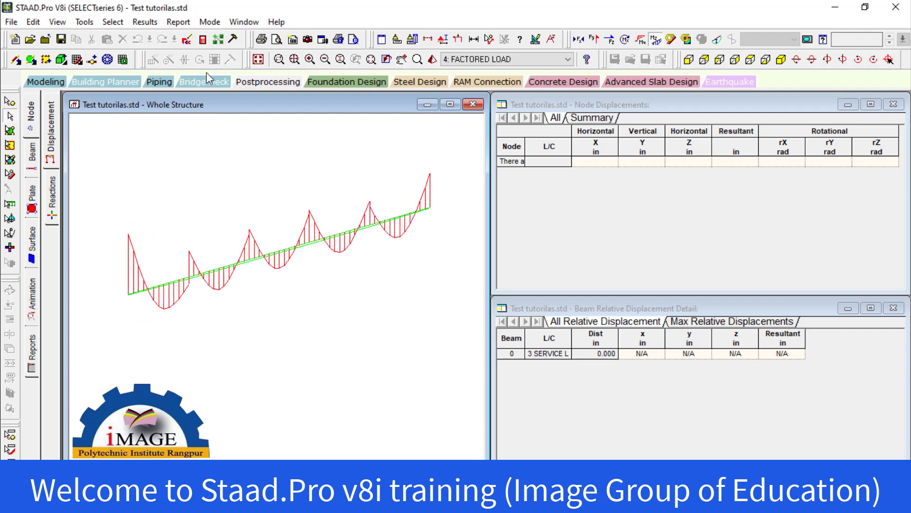
Step: Open the result value annotation settings for the displayed beam line and bring up the Beam Results options
left_click(145, 22)
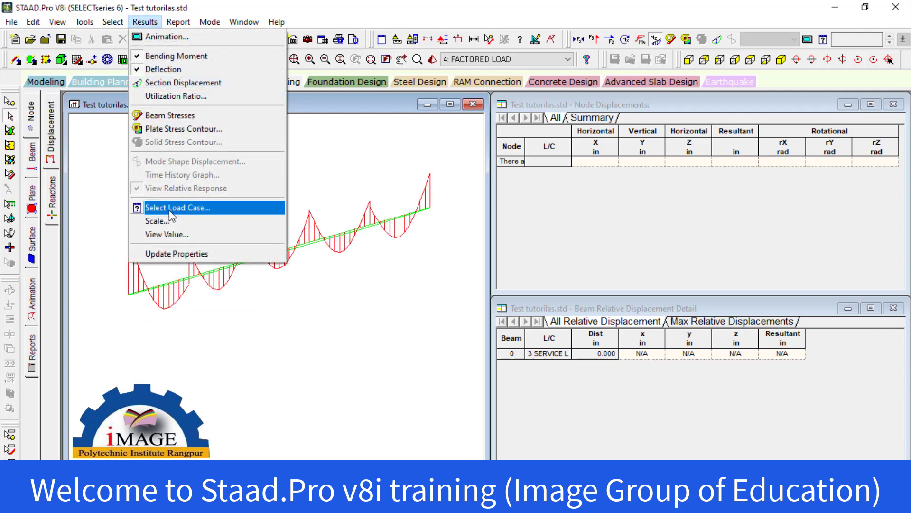
left_click(163, 235)
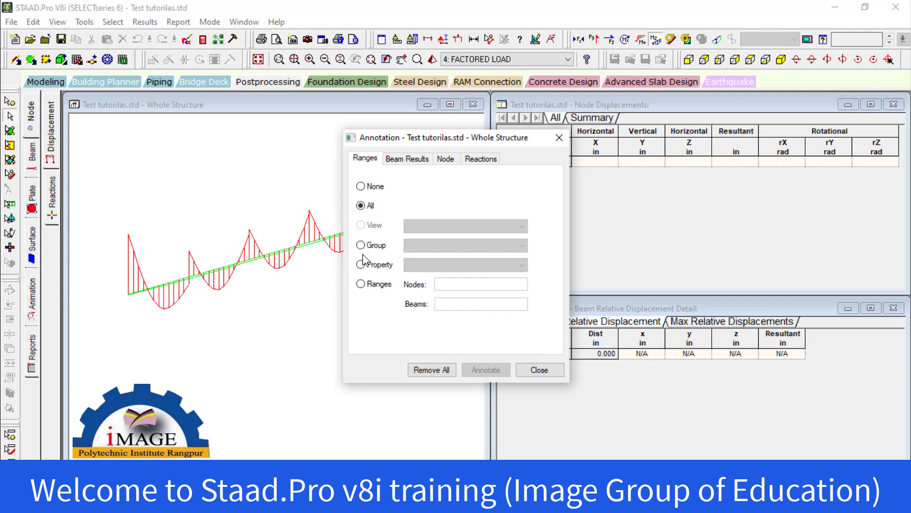
left_click(418, 161)
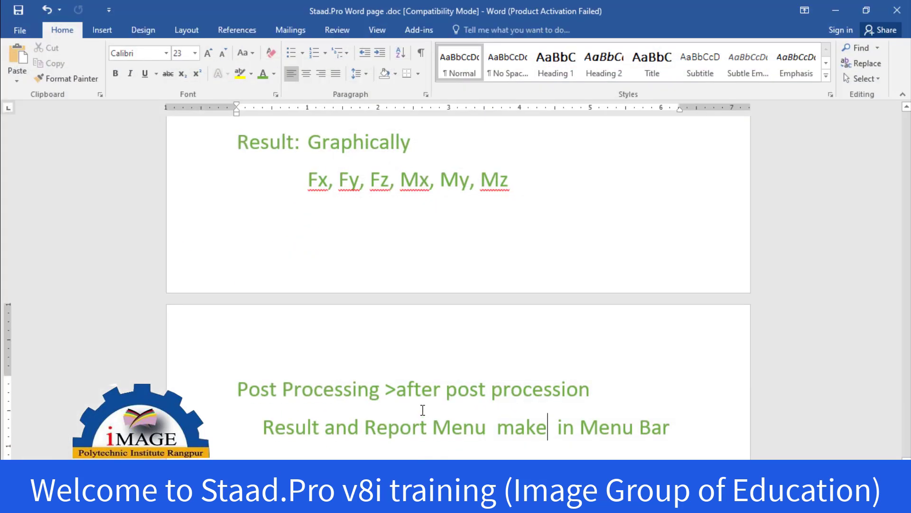
Step: Switch to the Word notes and add the line "To show value of moment and shear:" below the Report Menu line
scroll(416, 398, "down", 6)
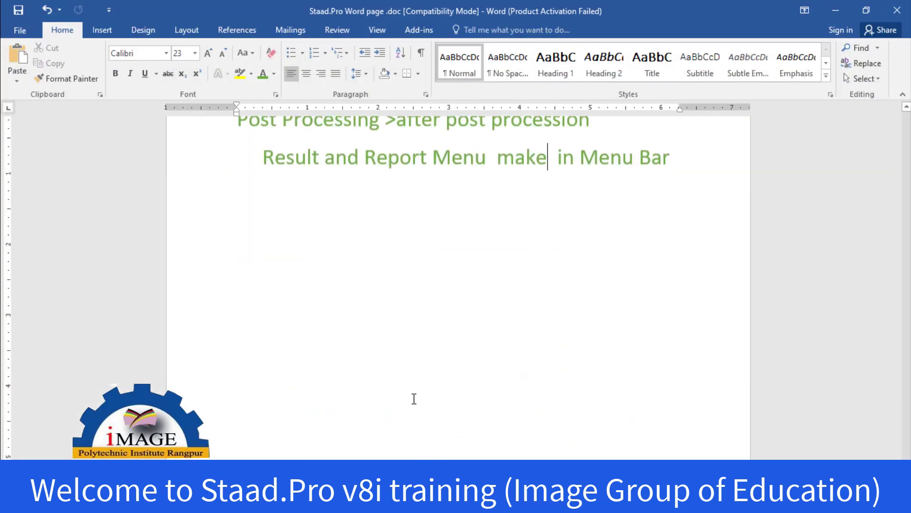
scroll(414, 399, "up", 4)
left_click(718, 315)
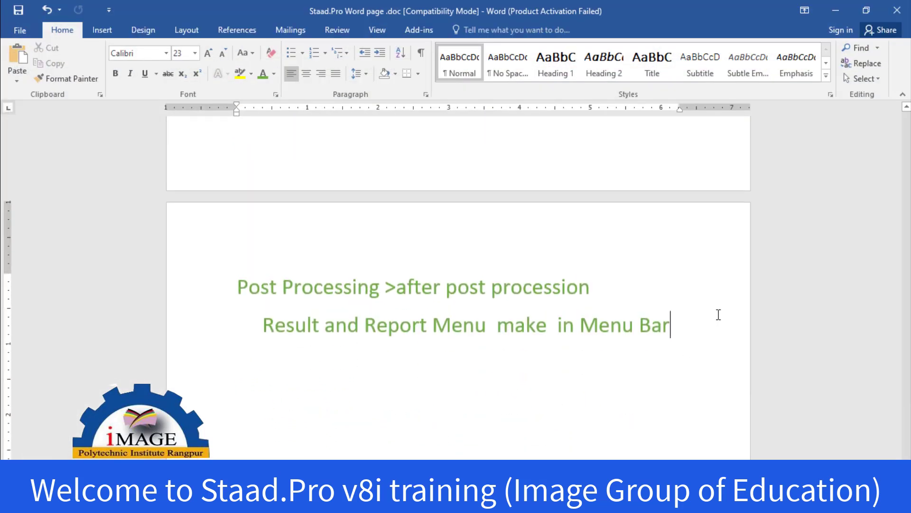
key("Return")
type("t")
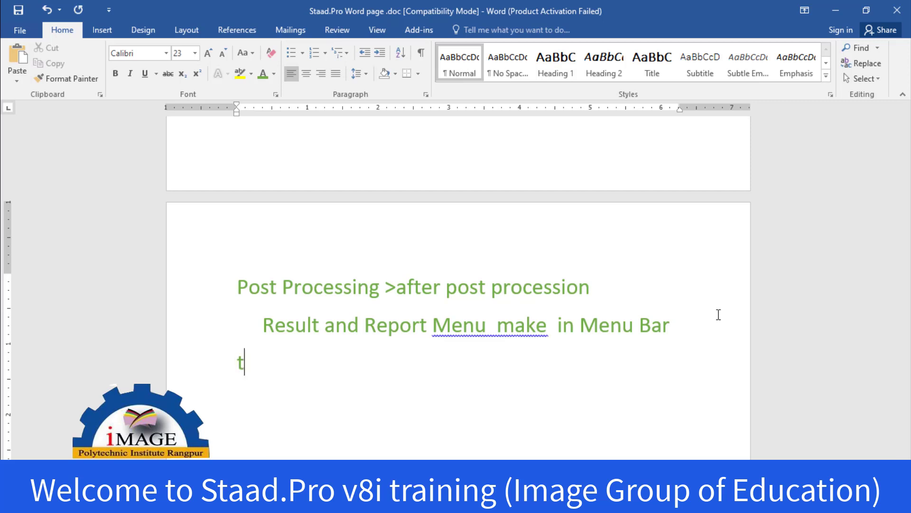
type("o sh")
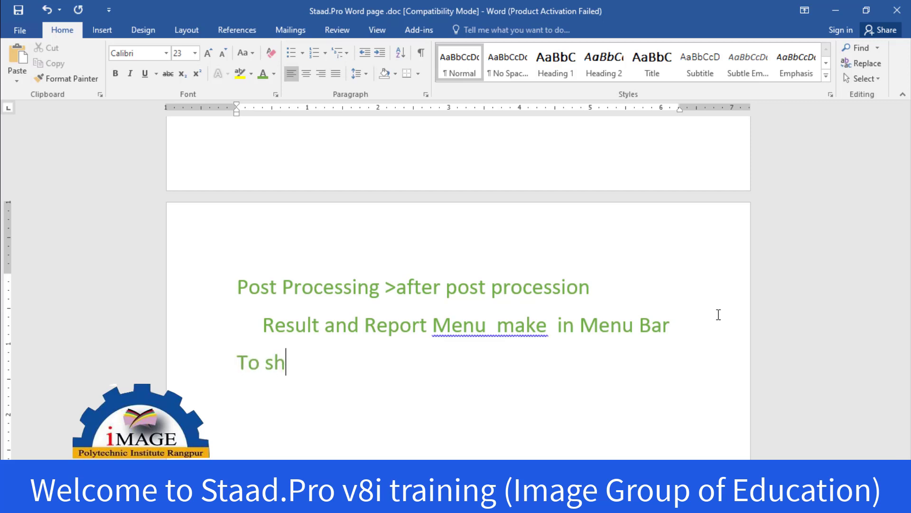
type("ow va")
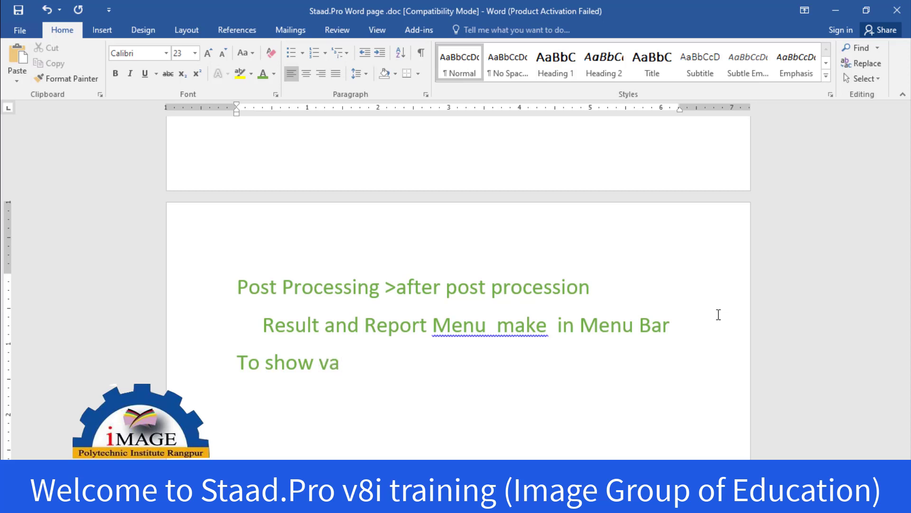
type("lue of")
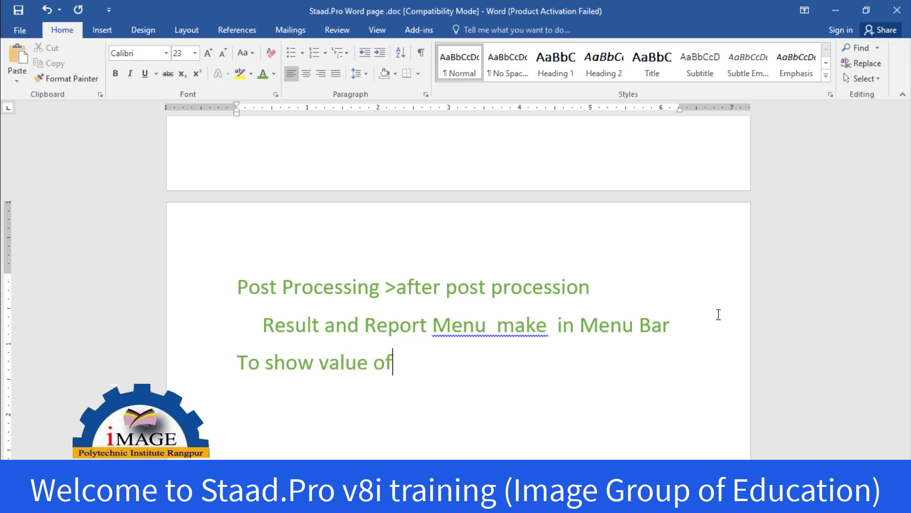
type(" moment")
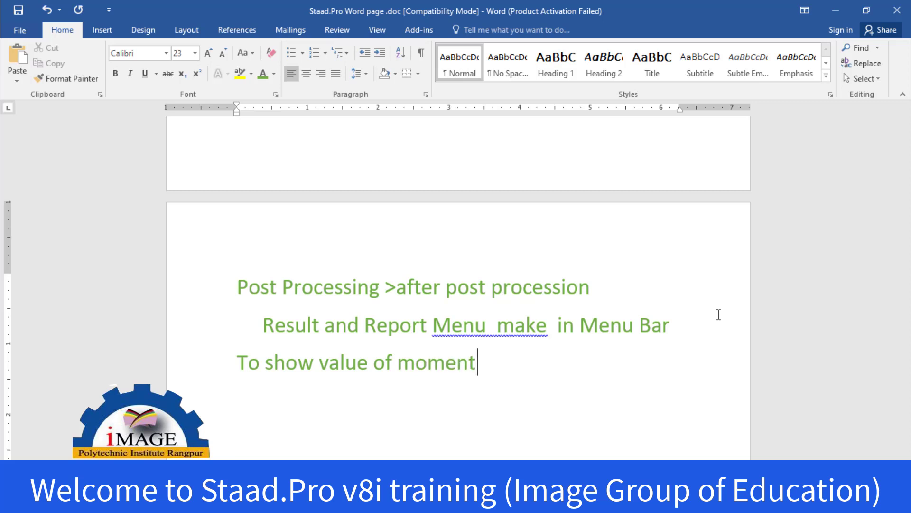
type(" and sh")
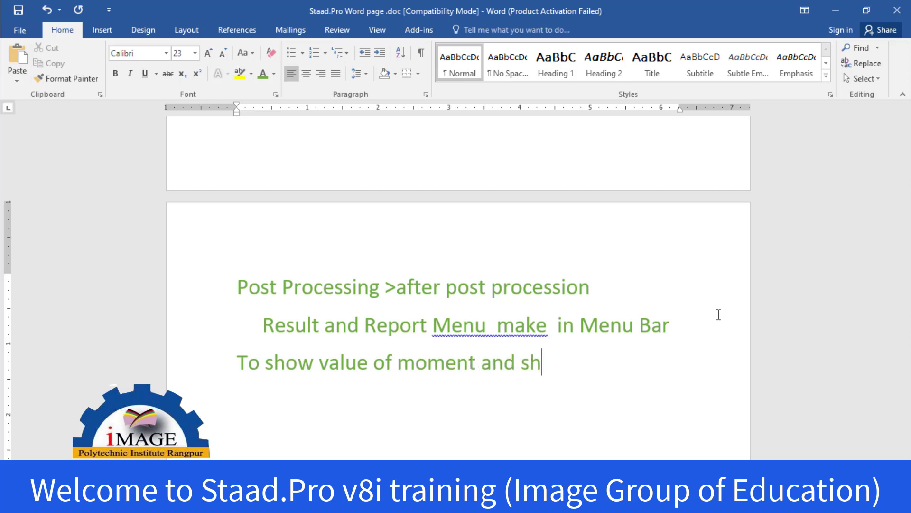
type("ear:")
Step: Write "Menu Result>View Value> Beam" on a new line, correcting the misspelled "Valu" and "Neam"
key("Return")
type("M")
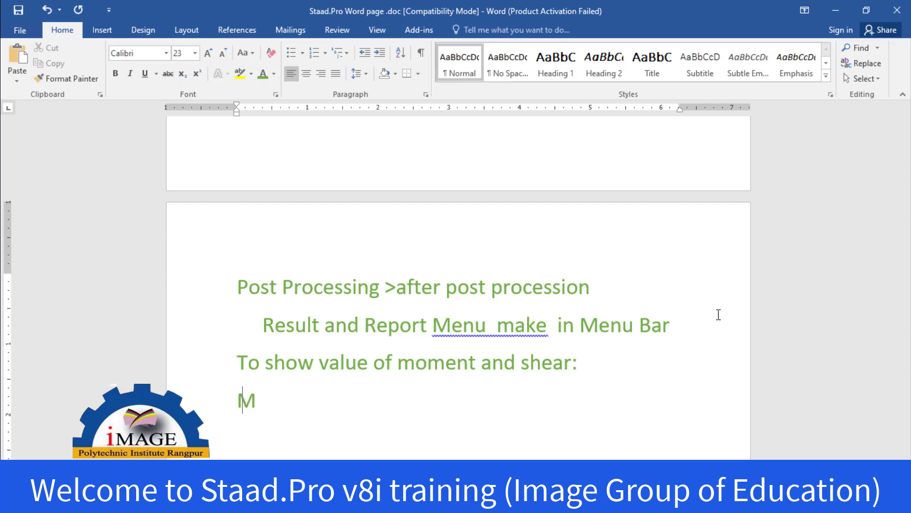
type("enu Resu")
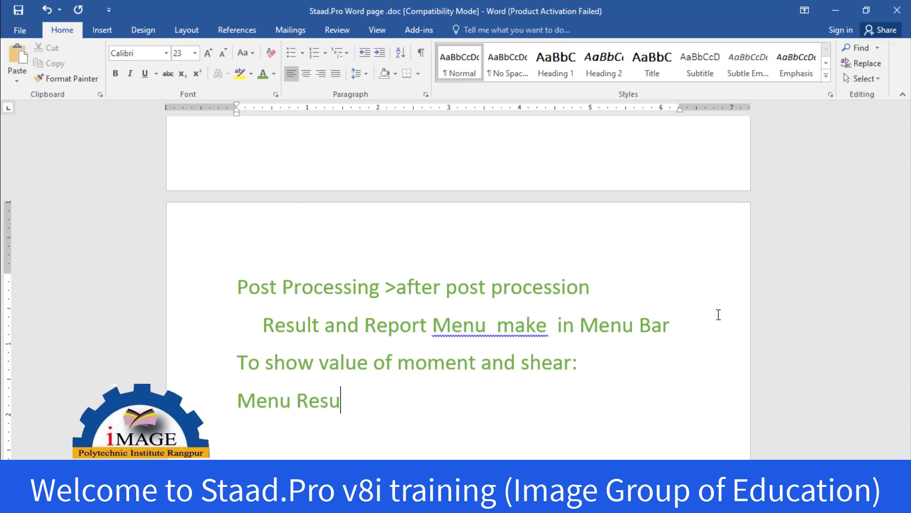
type("lt>View ")
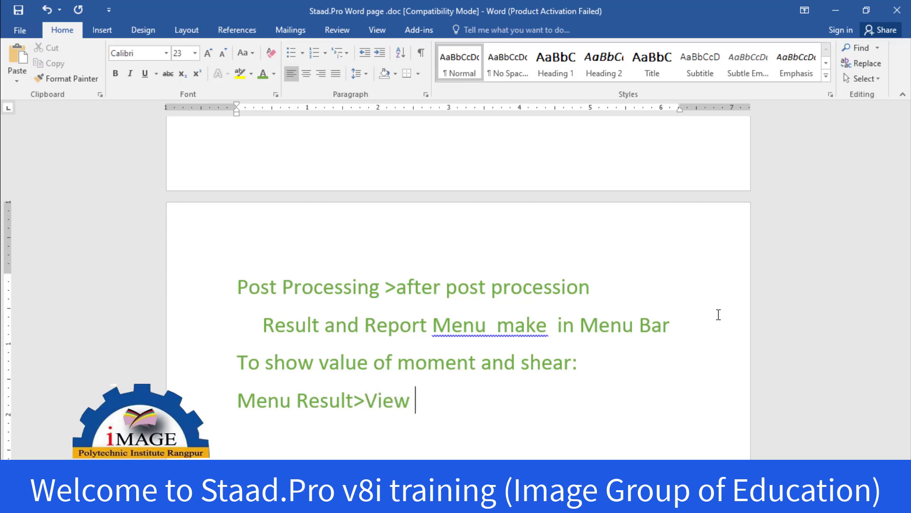
type("Valu")
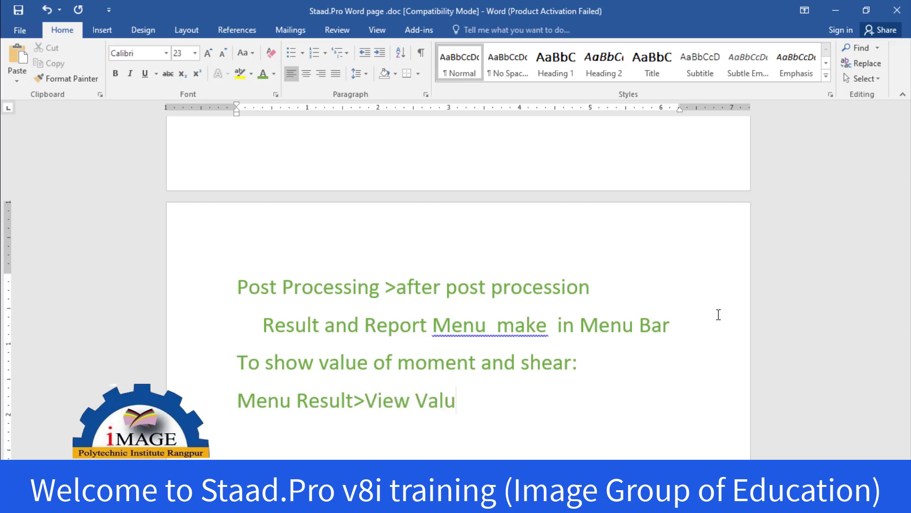
type("> Neam")
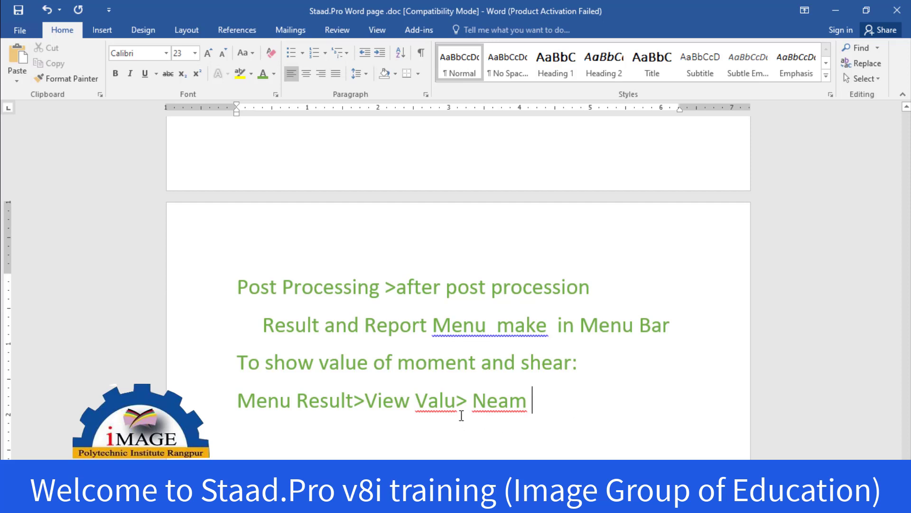
left_click(457, 402)
type("e")
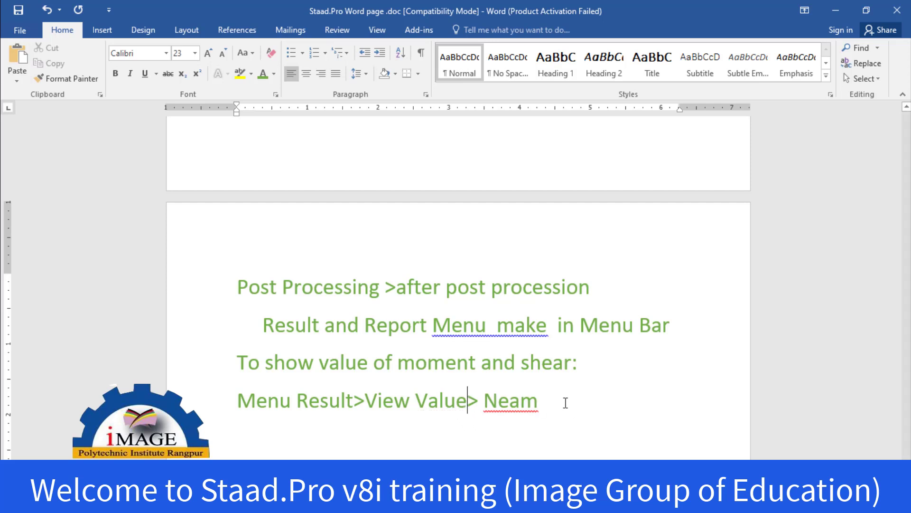
left_click(495, 394)
key("BackSpace")
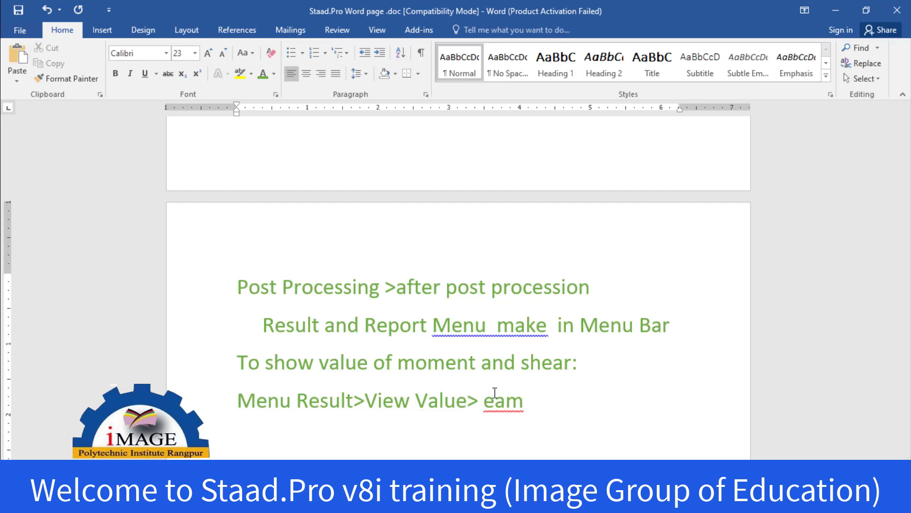
type("B")
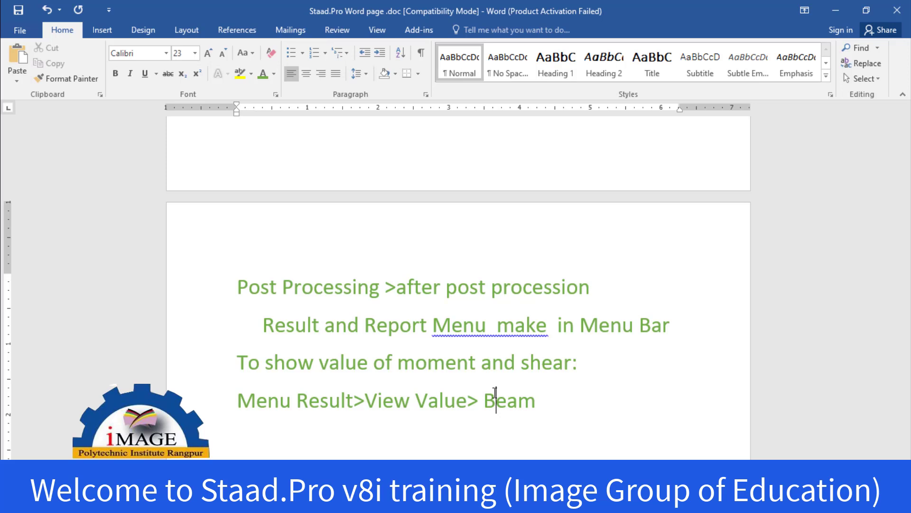
Step: Extend the menu path after "Beam" with "Result>", removing the stray "y"
left_click(570, 407)
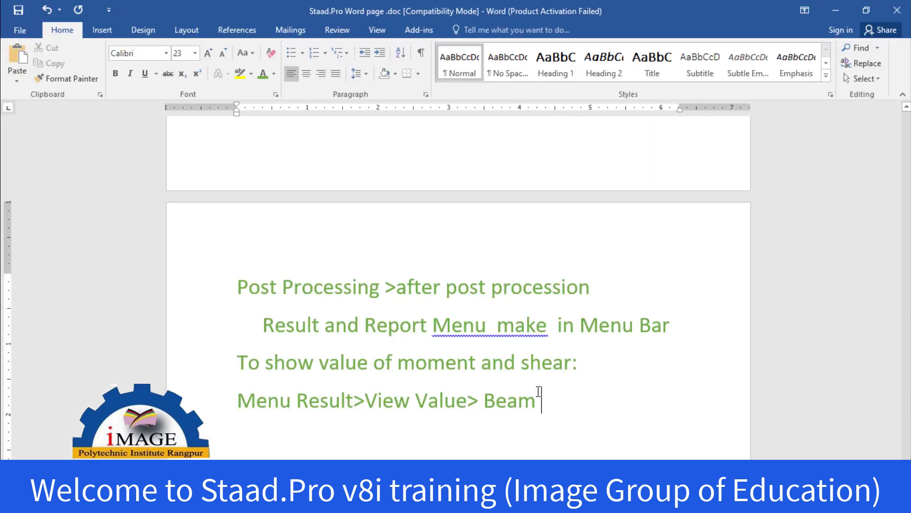
type("Resulty")
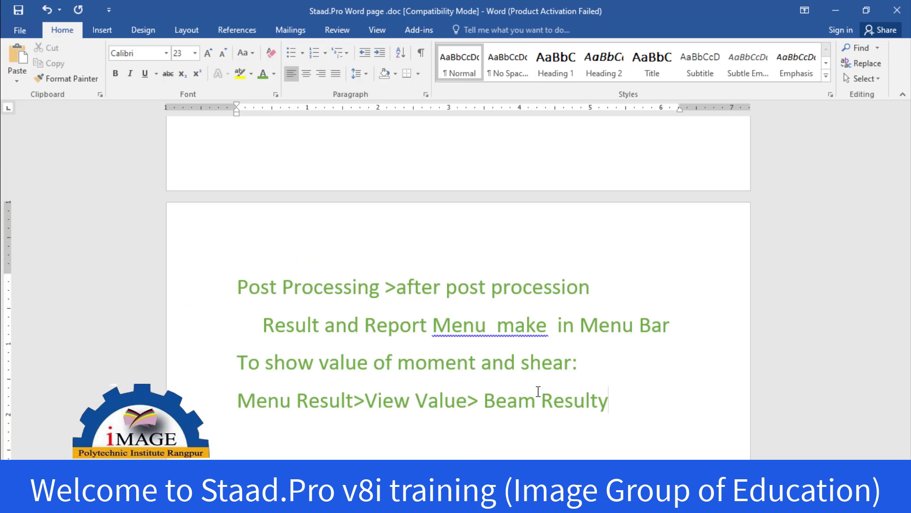
key("BackSpace")
type(">")
Step: Continue the menu path with the beam result options "End, Maximum, Mid P"
mouse_move(540, 502)
type("End,")
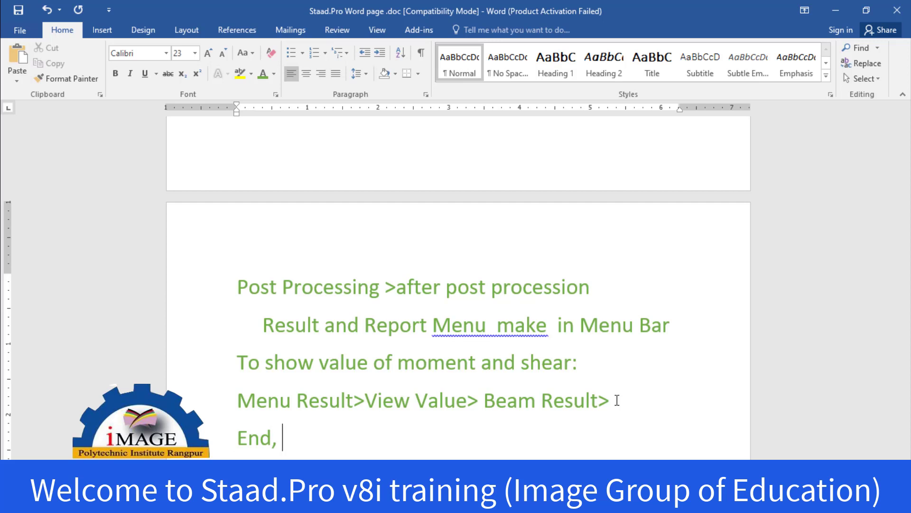
type("Maxim")
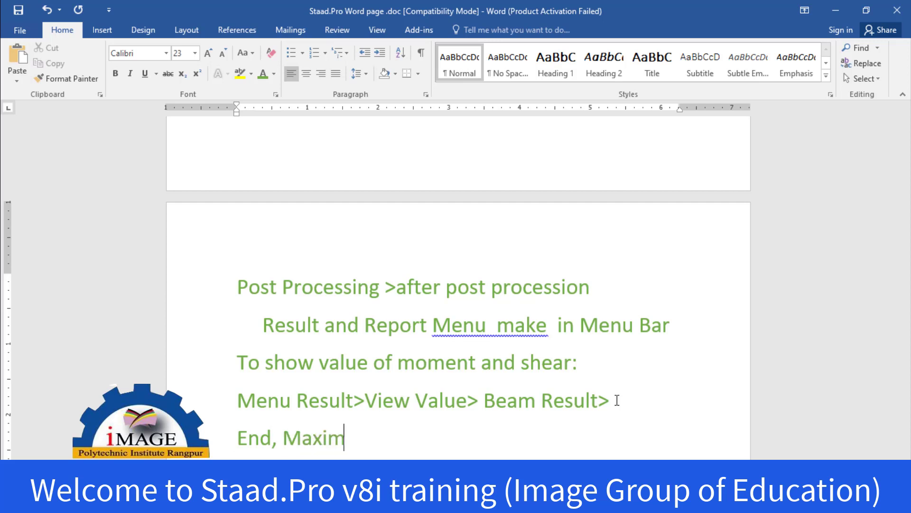
type("um, Mid P")
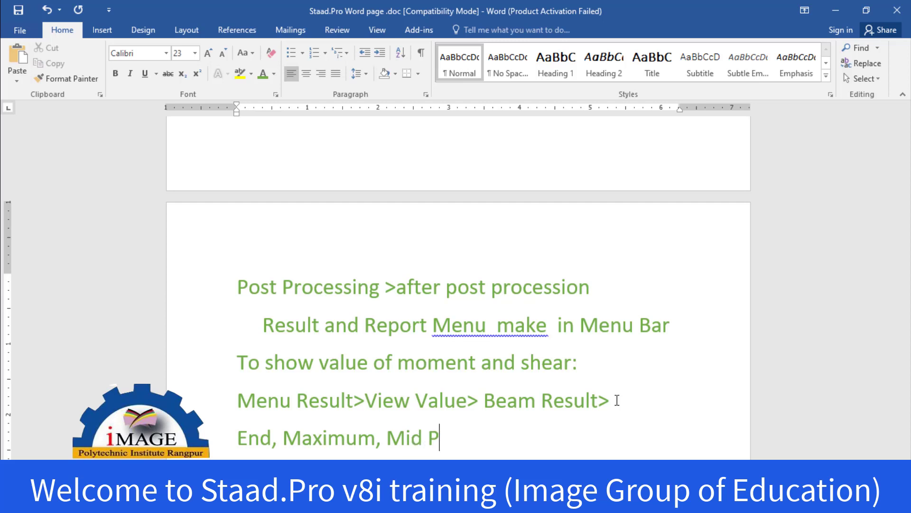